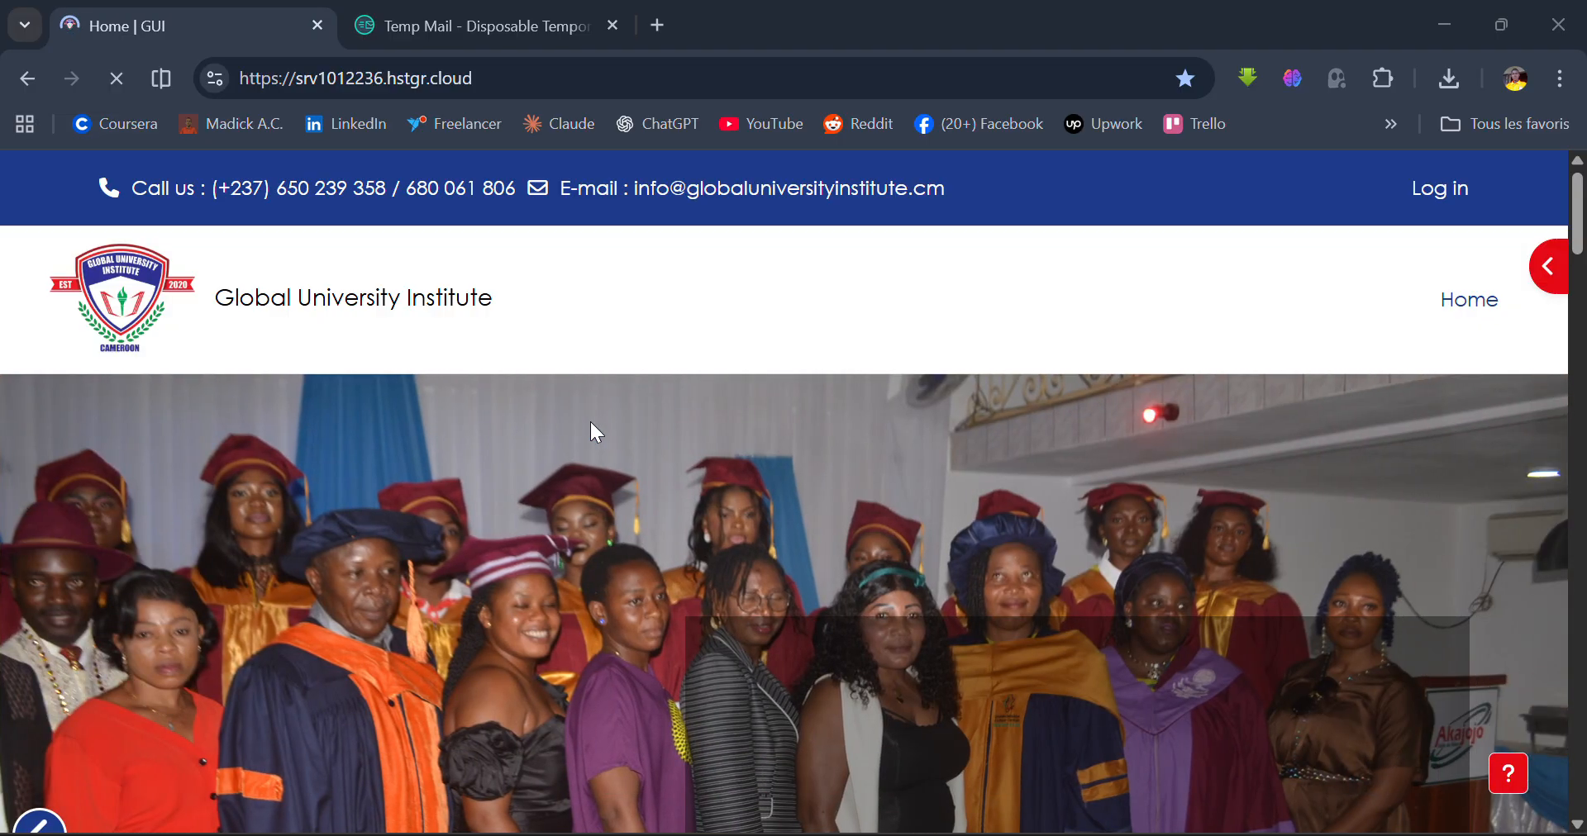
# Review the public home page, from the banner through accreditations, mission and vision, promoted courses, course categories and announcements to the footer
pyautogui.click(497, 76)
pyautogui.moveTo(497, 76)
pyautogui.mouseDown()
pyautogui.moveTo(212, 71)
pyautogui.moveTo(474, 91)
pyautogui.mouseUp()
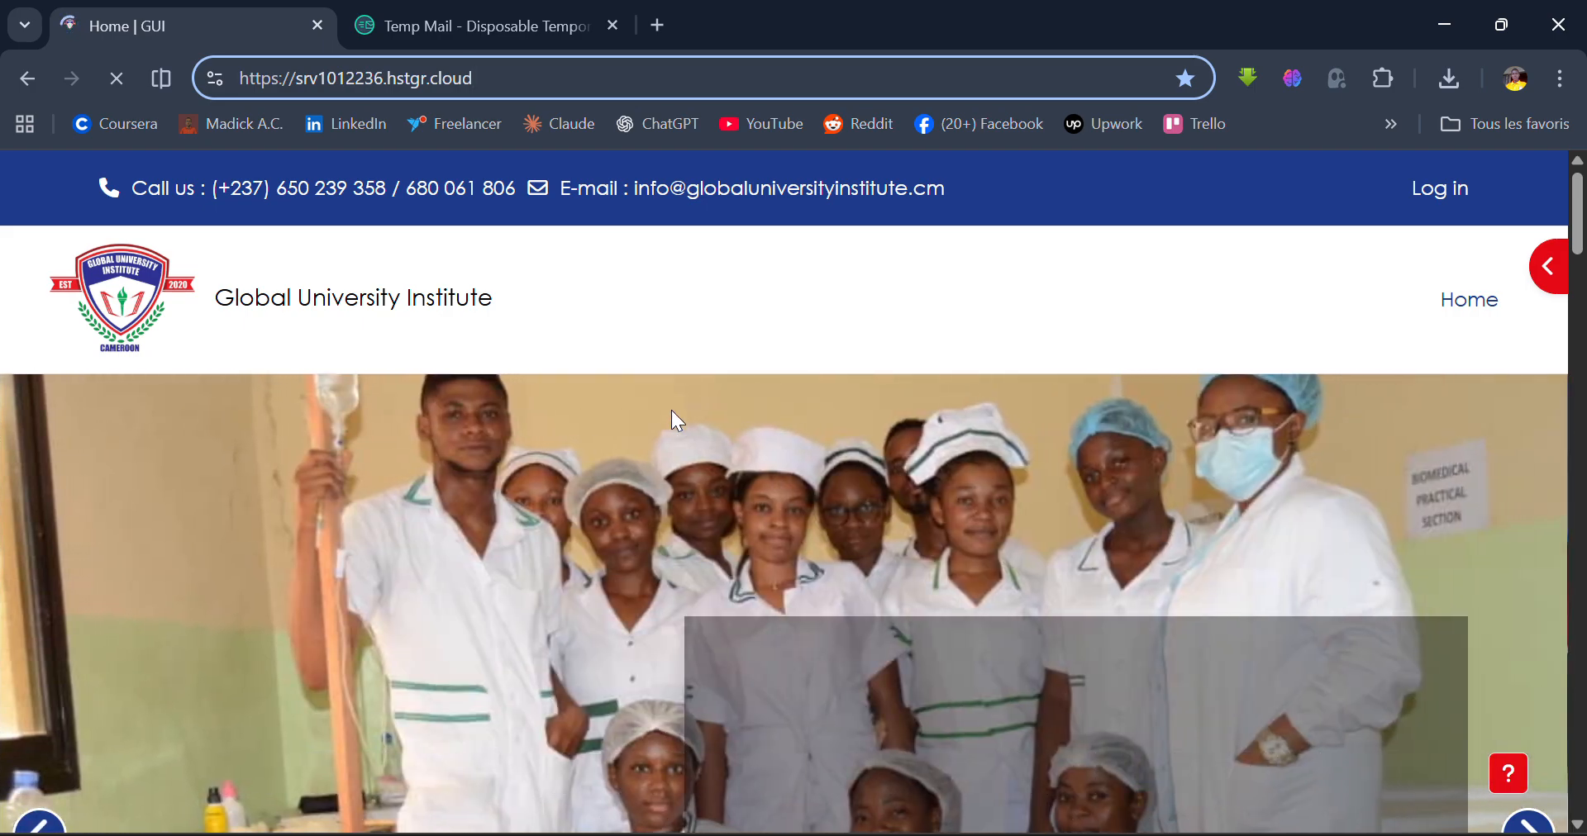
pyautogui.scroll(-1, 673, 411)
pyautogui.scroll(1, 672, 408)
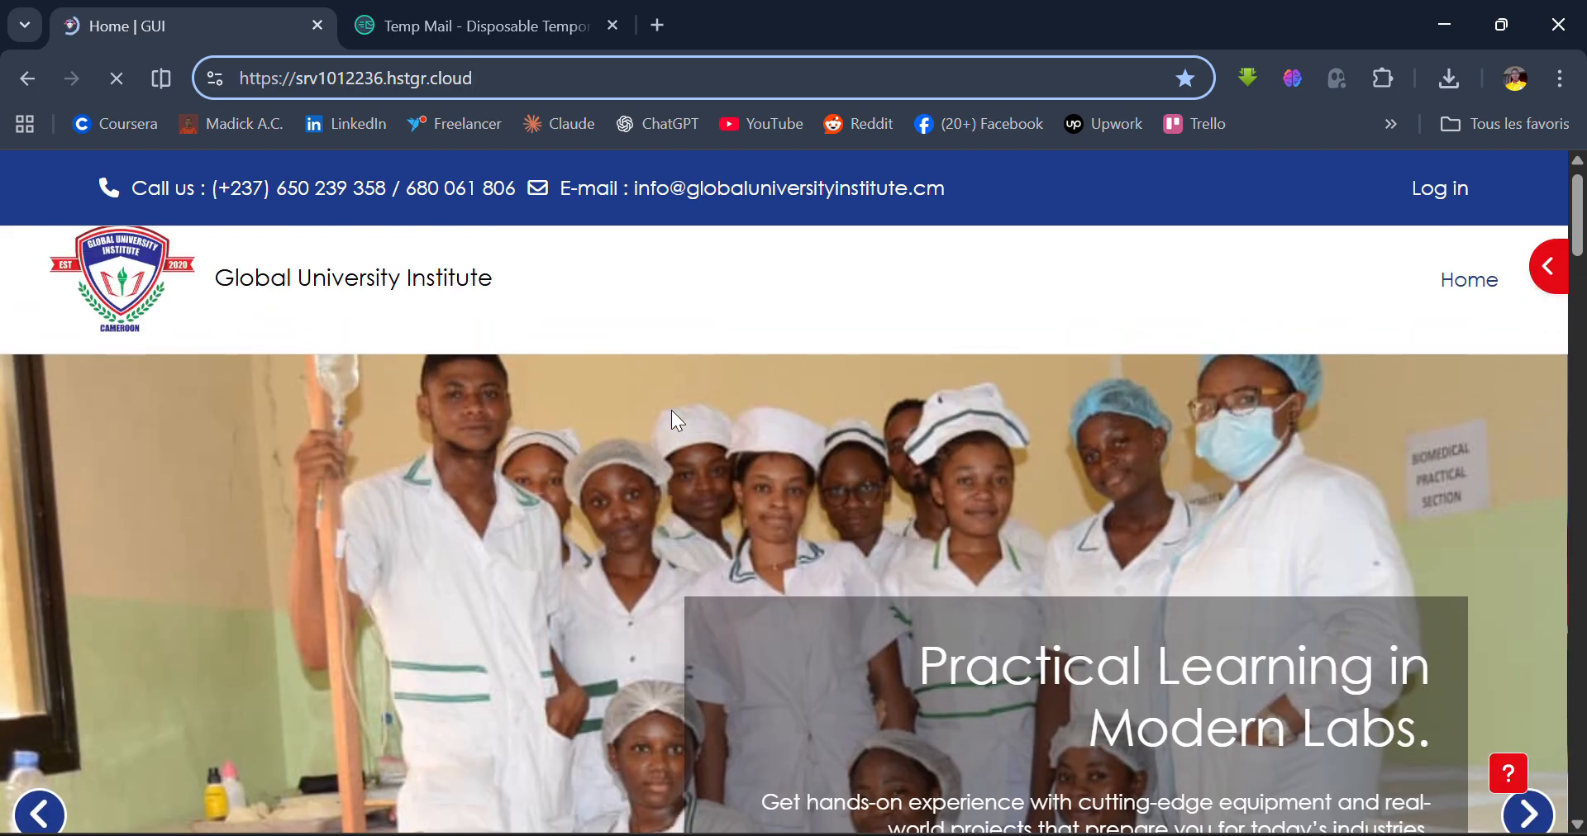
pyautogui.scroll(-1, 671, 410)
pyautogui.scroll(1, 671, 409)
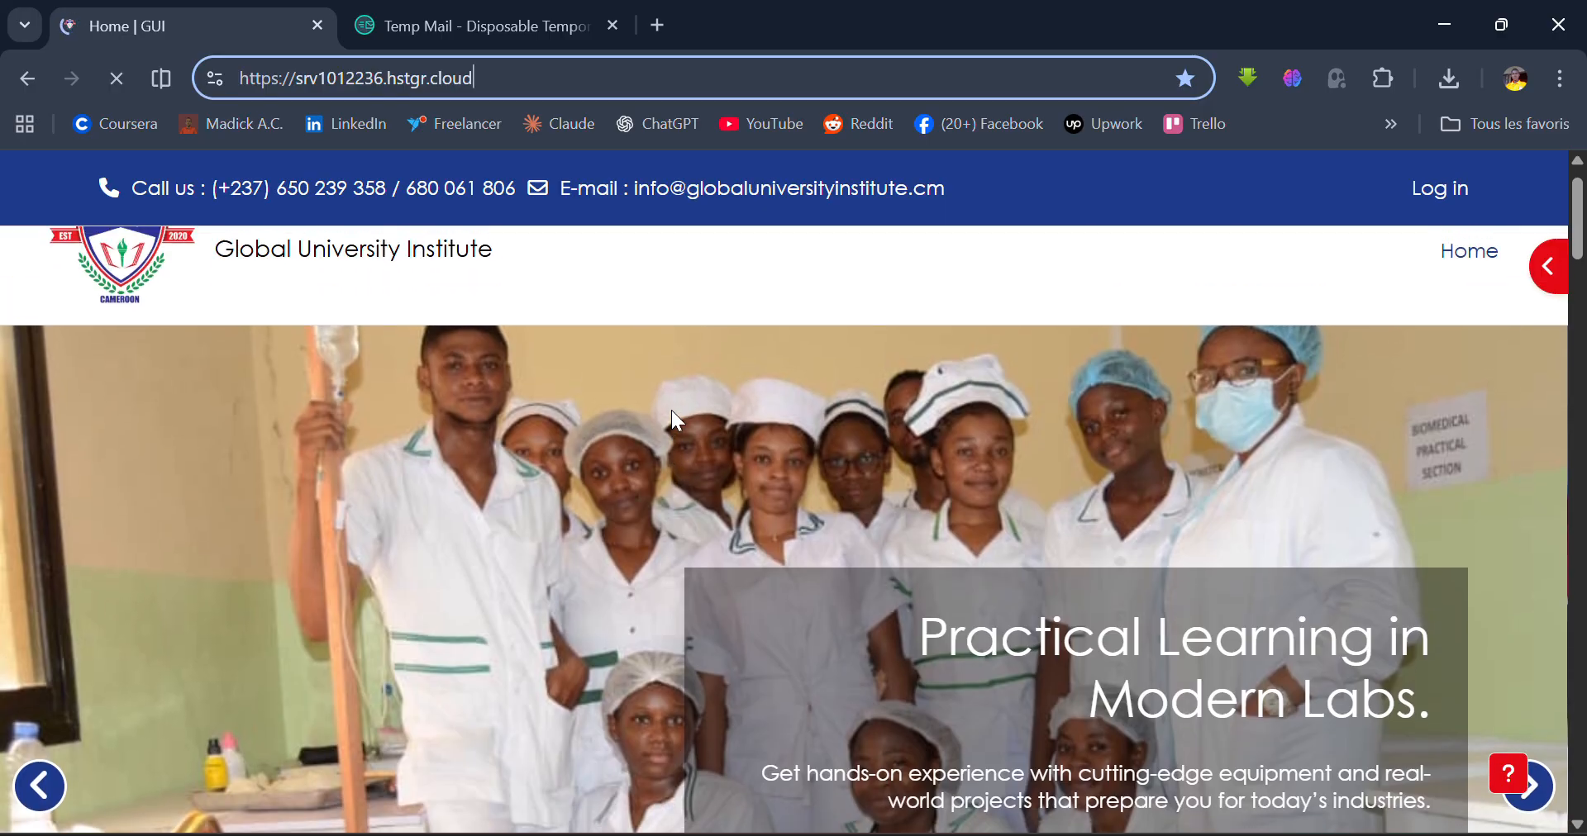
pyautogui.scroll(-1, 683, 388)
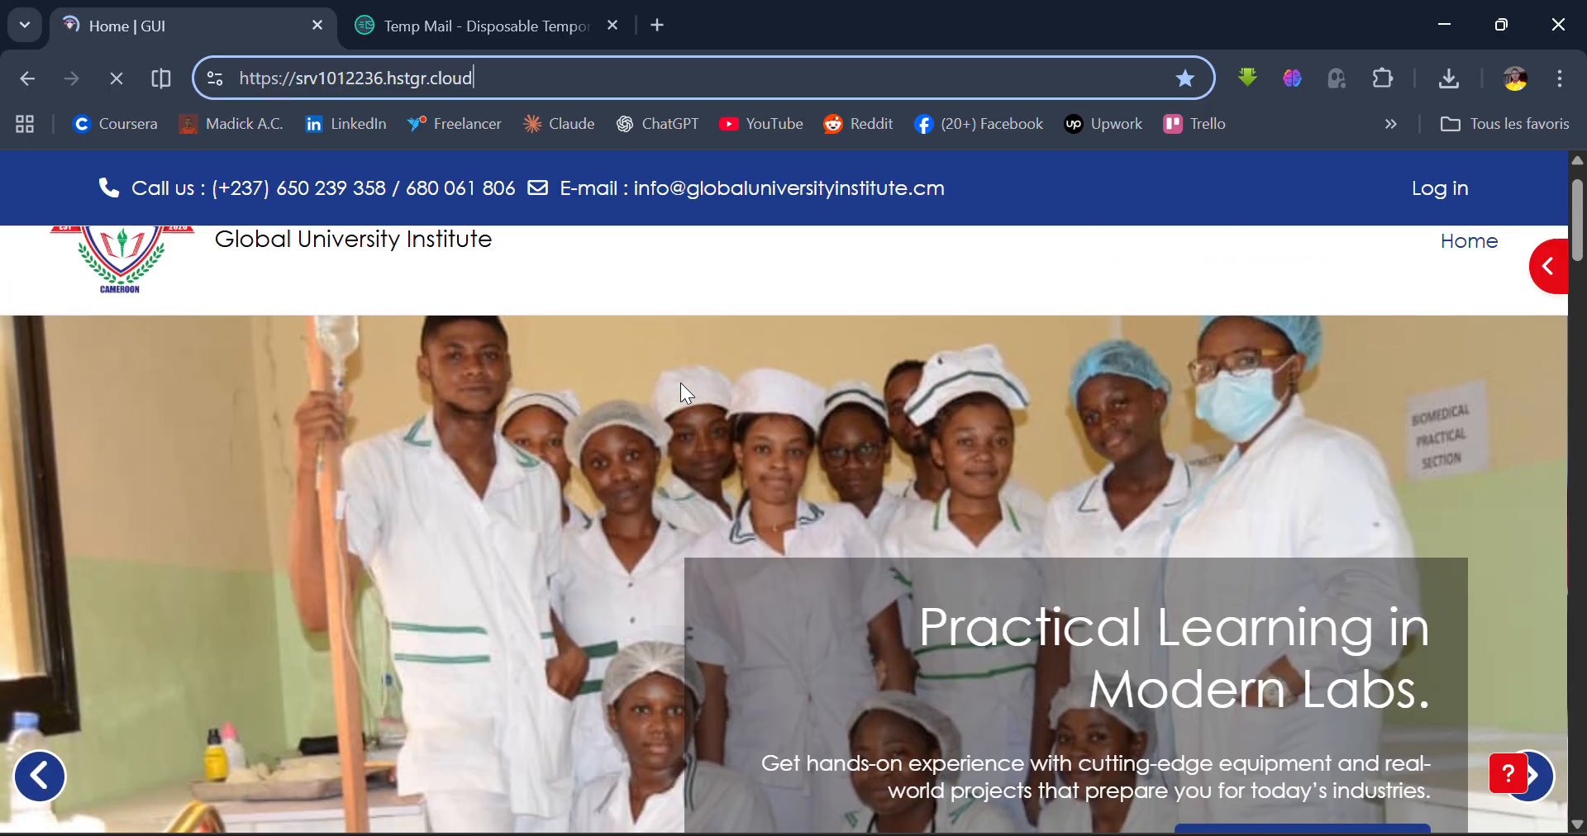
pyautogui.scroll(-1, 683, 389)
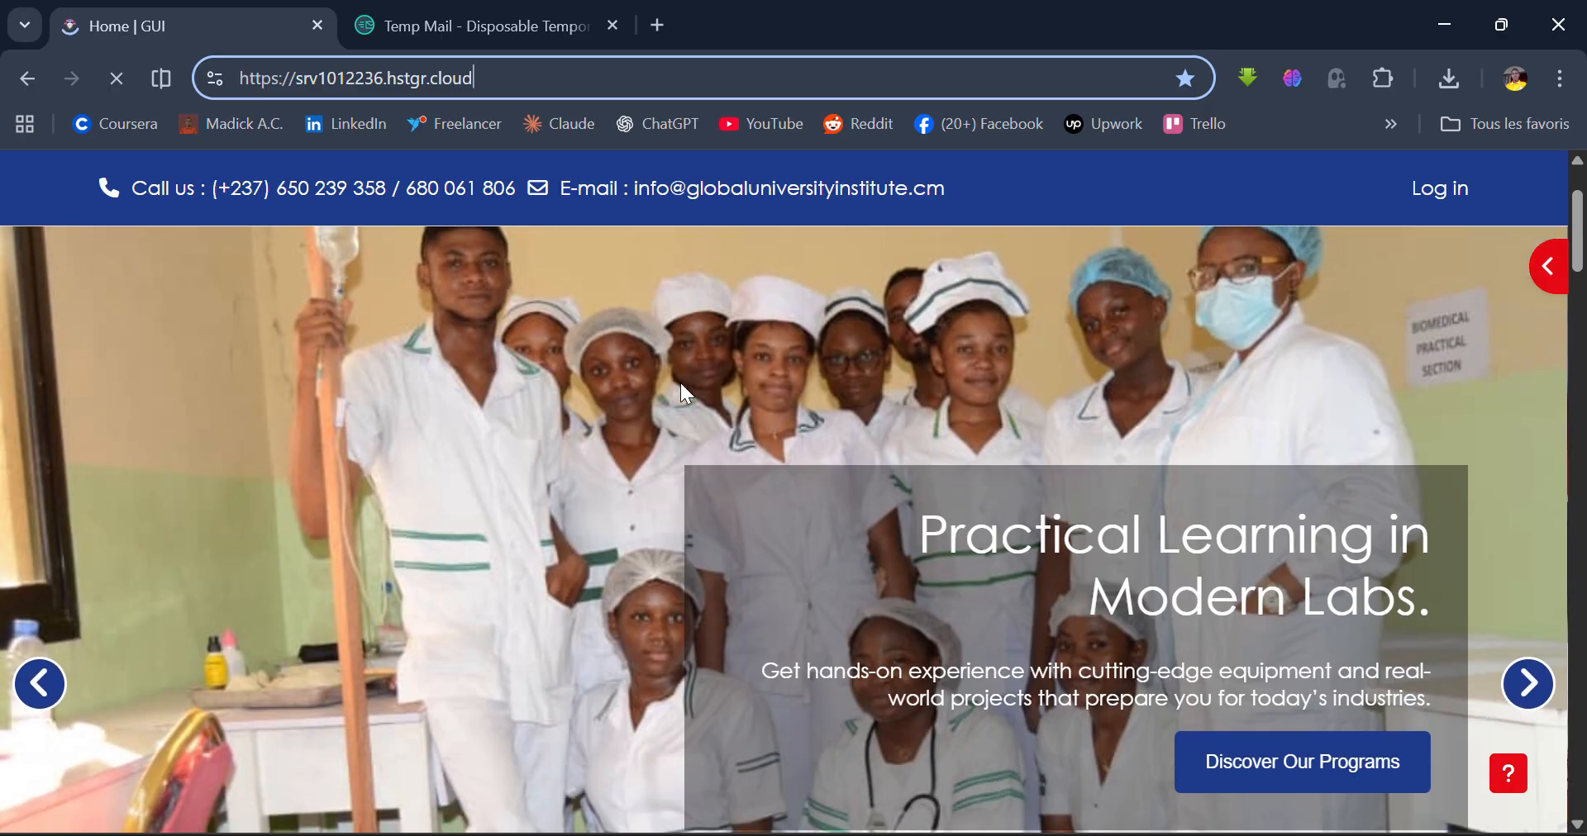
pyautogui.scroll(-2, 683, 389)
pyautogui.scroll(-8, 683, 388)
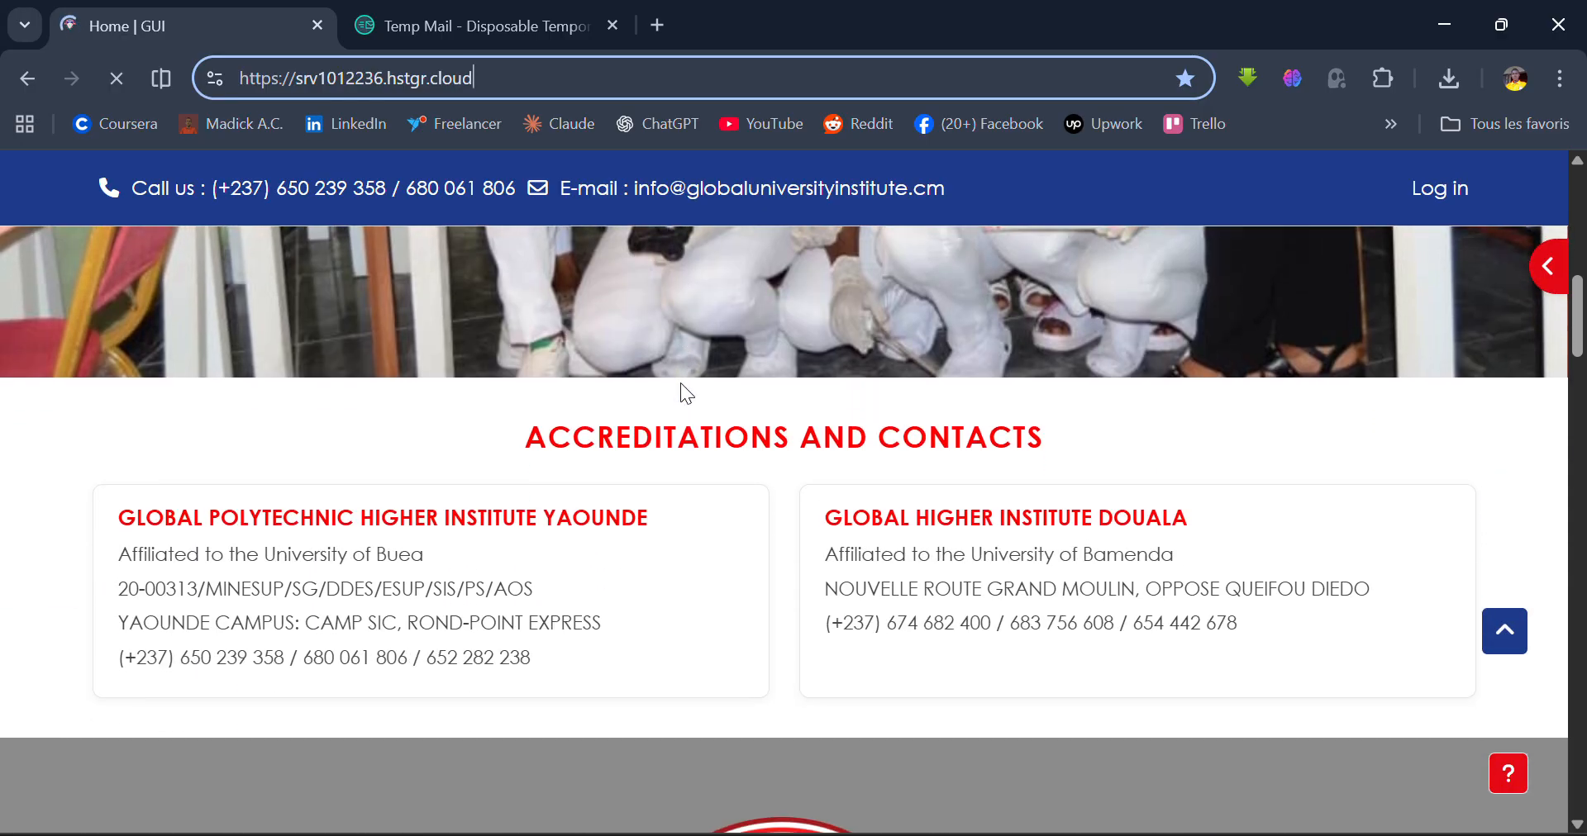
pyautogui.scroll(-10, 685, 388)
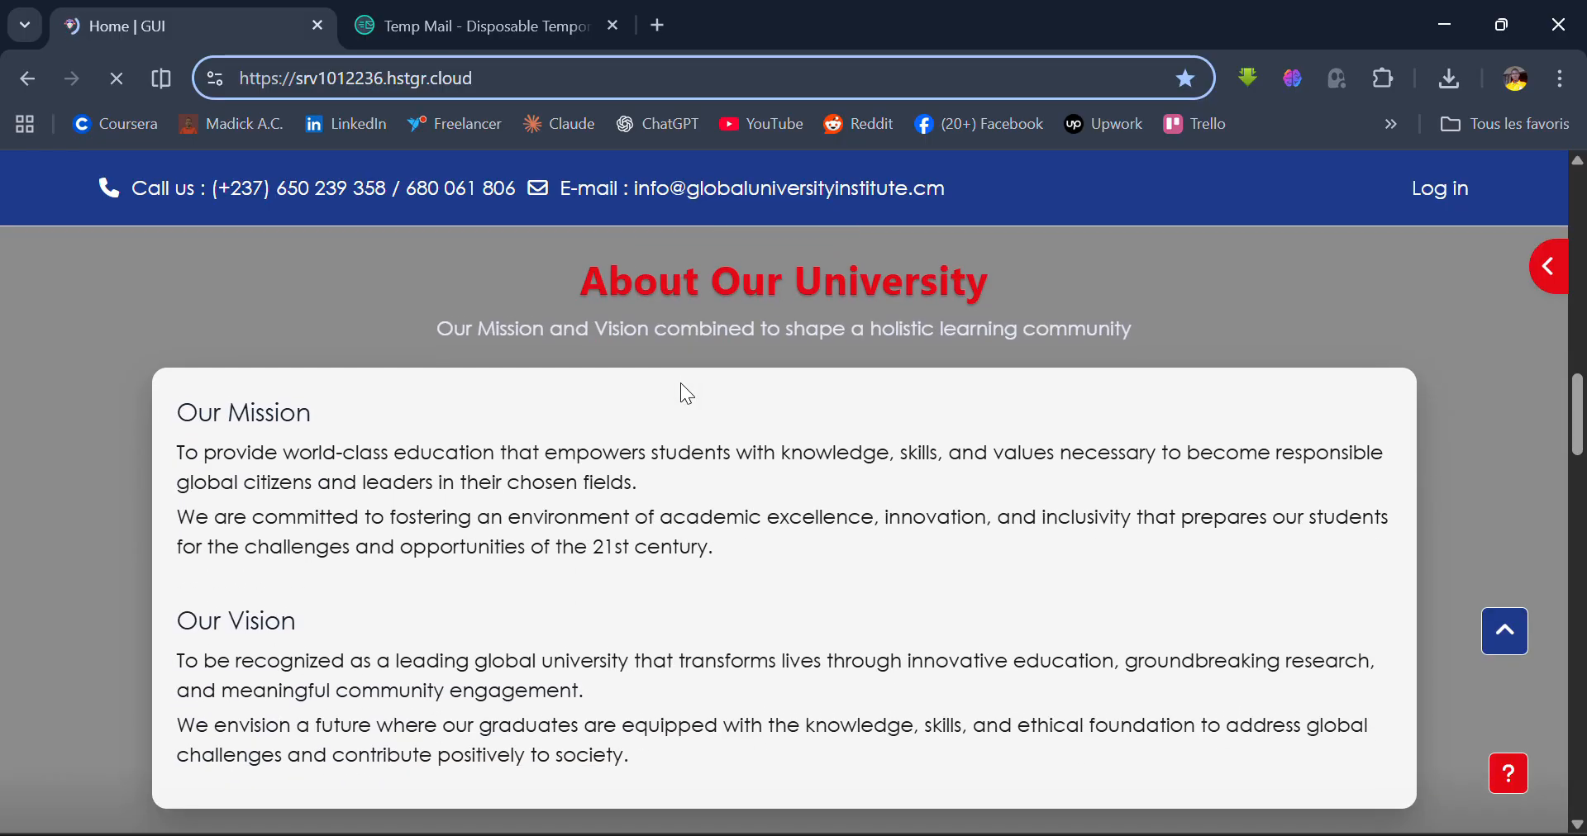
pyautogui.scroll(-5, 681, 383)
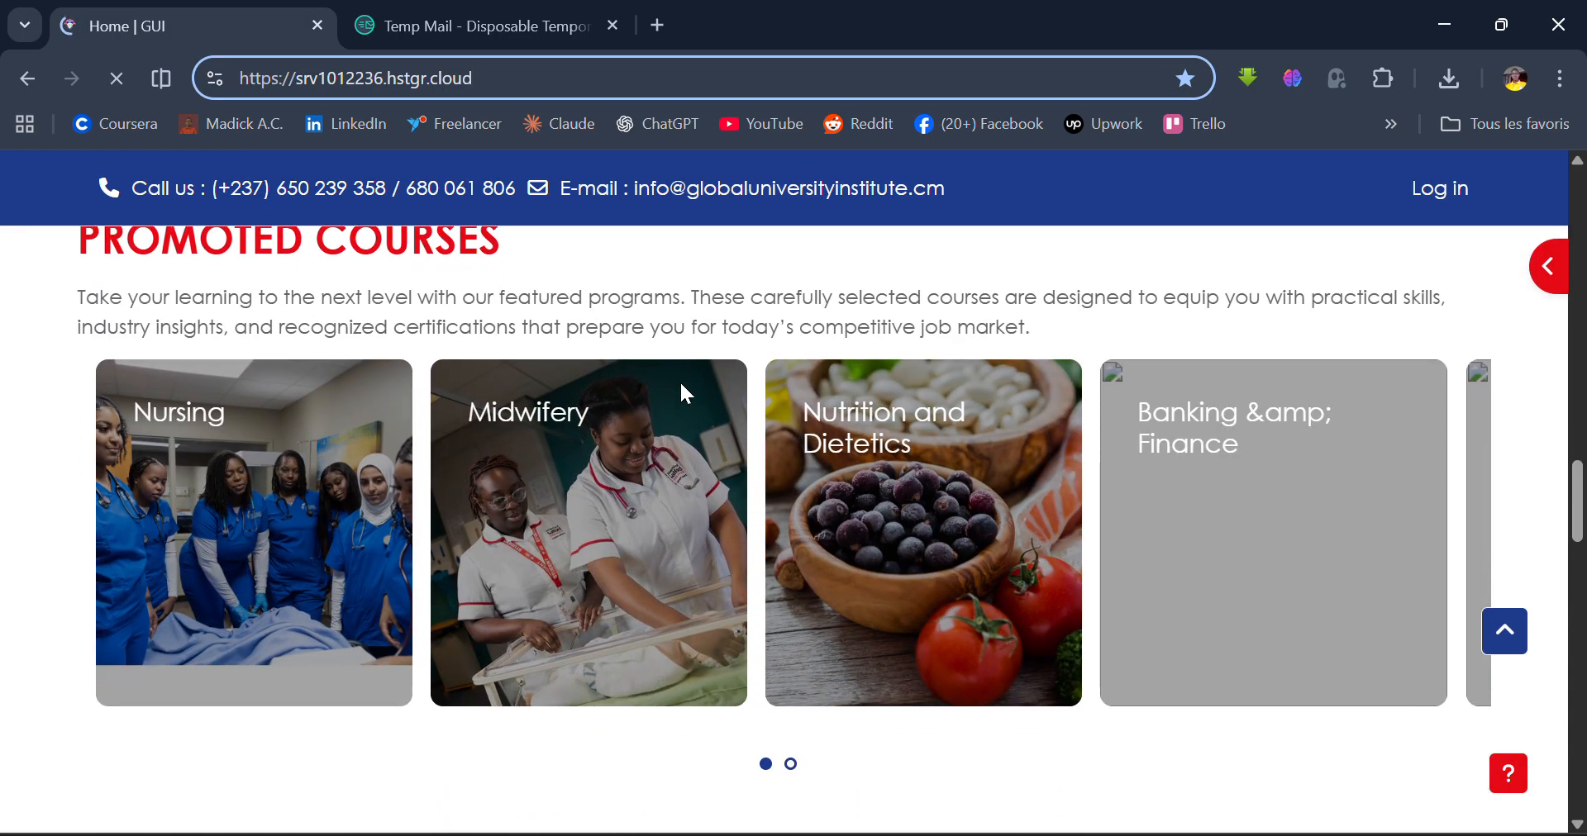
pyautogui.scroll(-6, 681, 384)
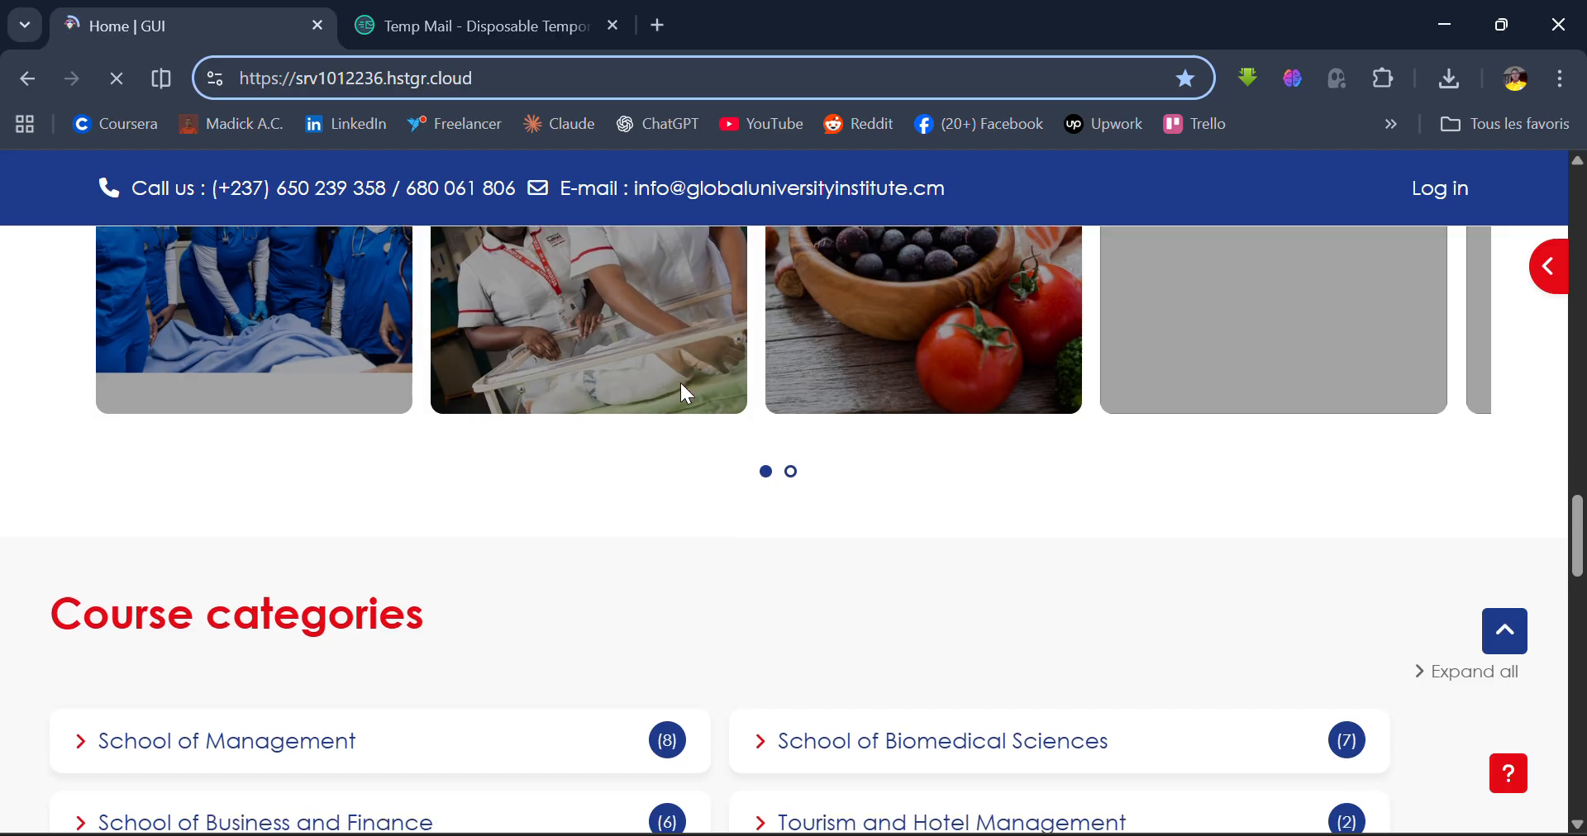
pyautogui.scroll(-10, 681, 384)
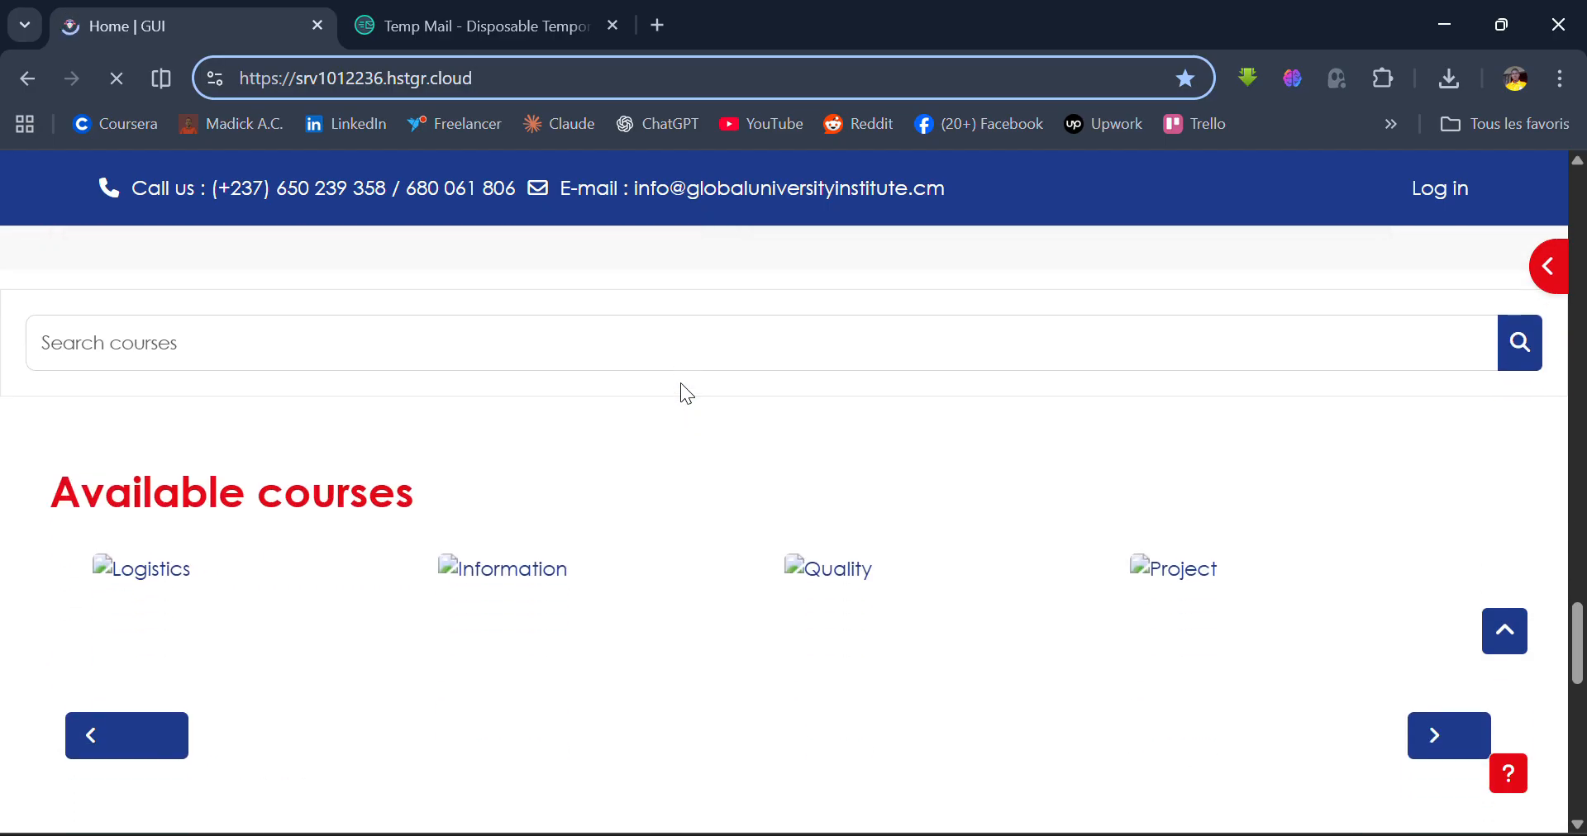
pyautogui.scroll(-8, 681, 384)
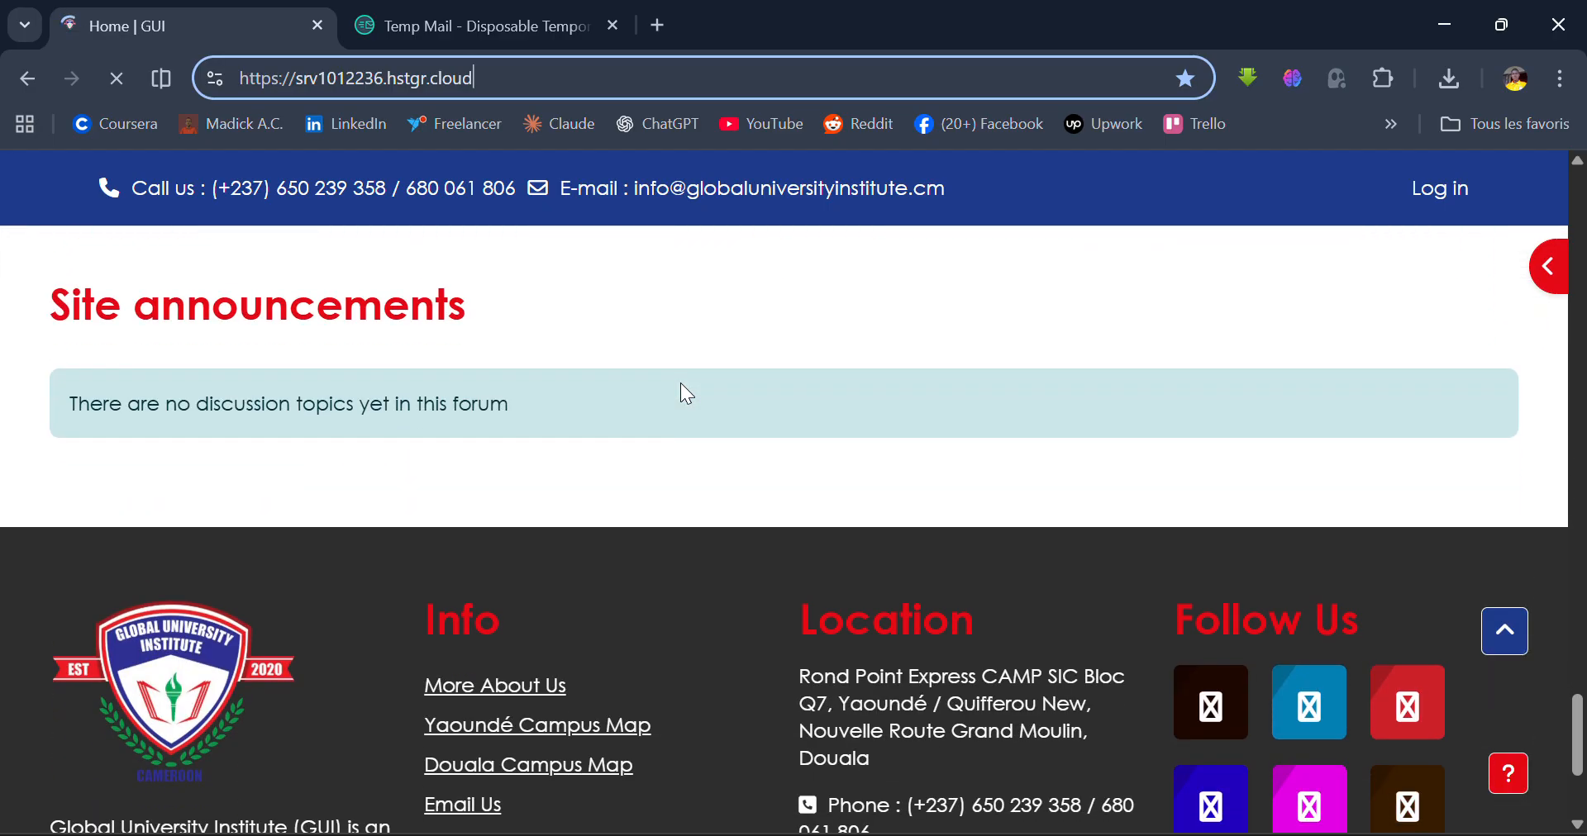
pyautogui.scroll(-2, 681, 384)
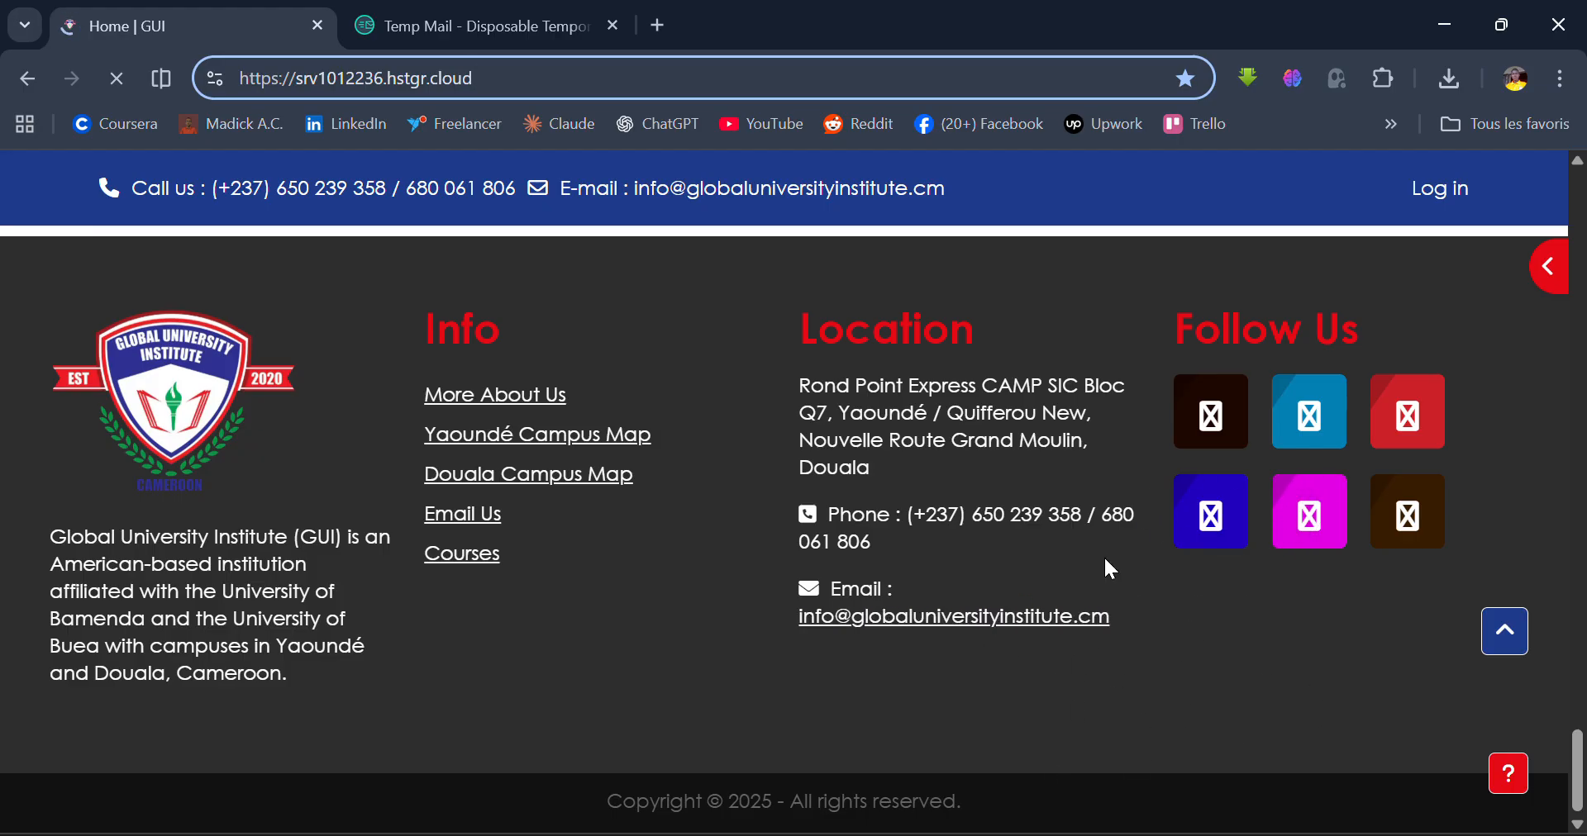
pyautogui.scroll(20, 1105, 559)
pyautogui.scroll(12, 1107, 569)
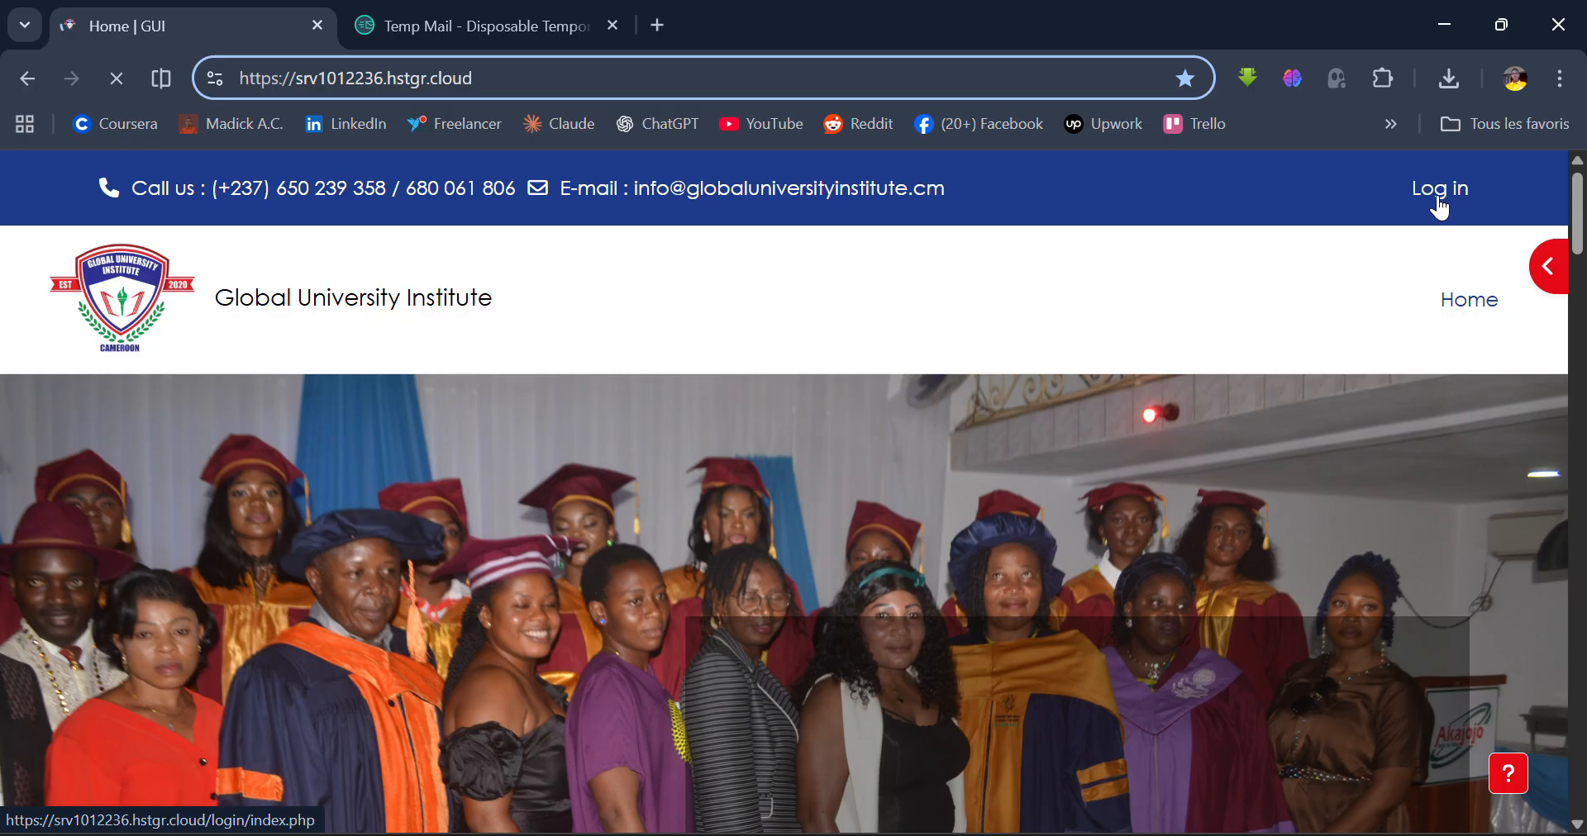
# Log in through the site's login page with the saved teacher_test username and its account password
pyautogui.click(1440, 209)
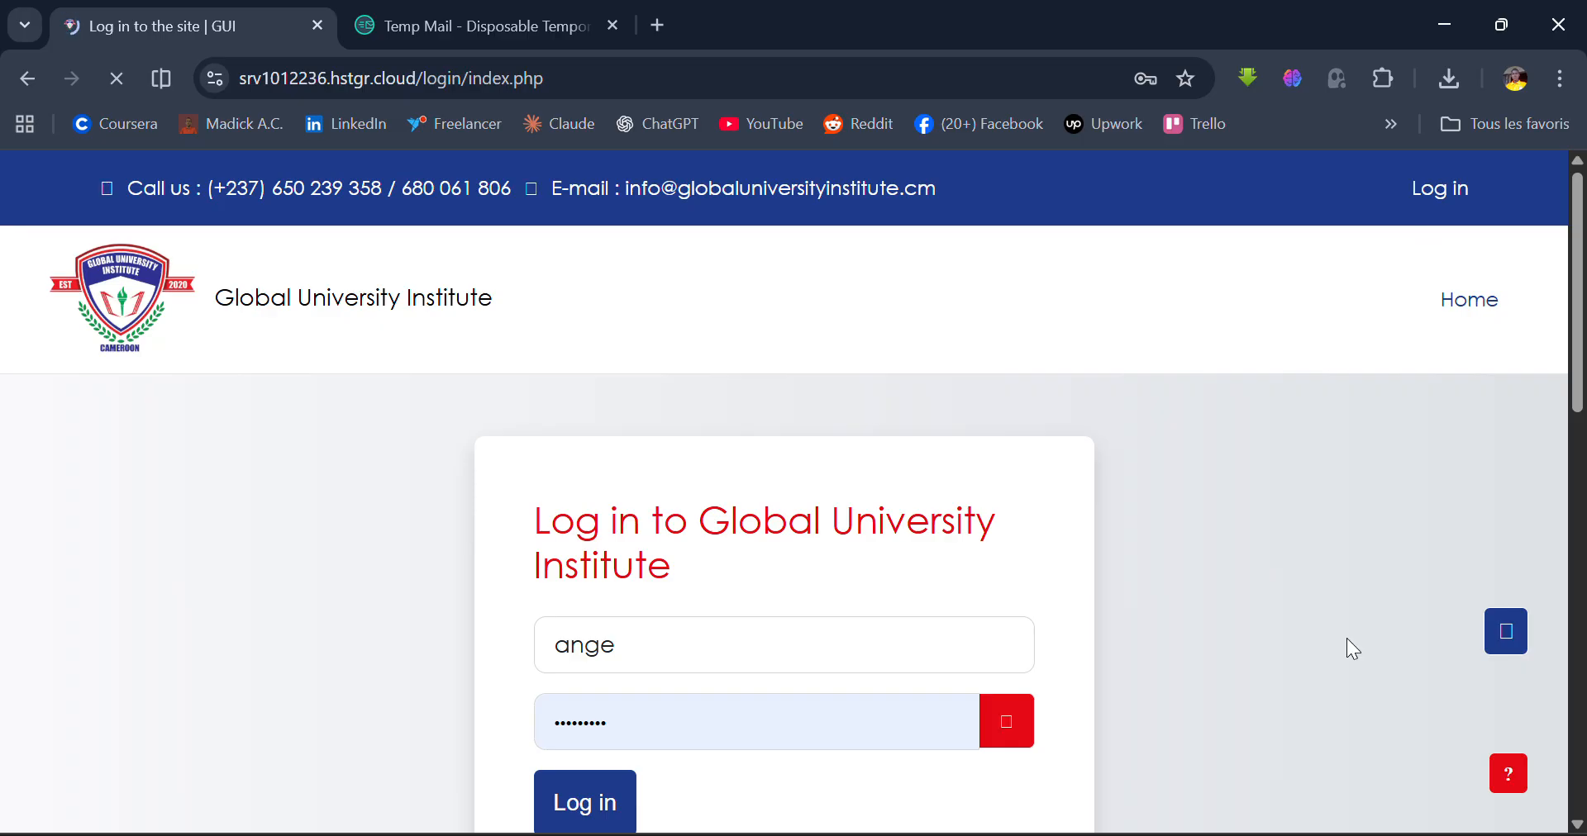
pyautogui.scroll(-1, 1352, 648)
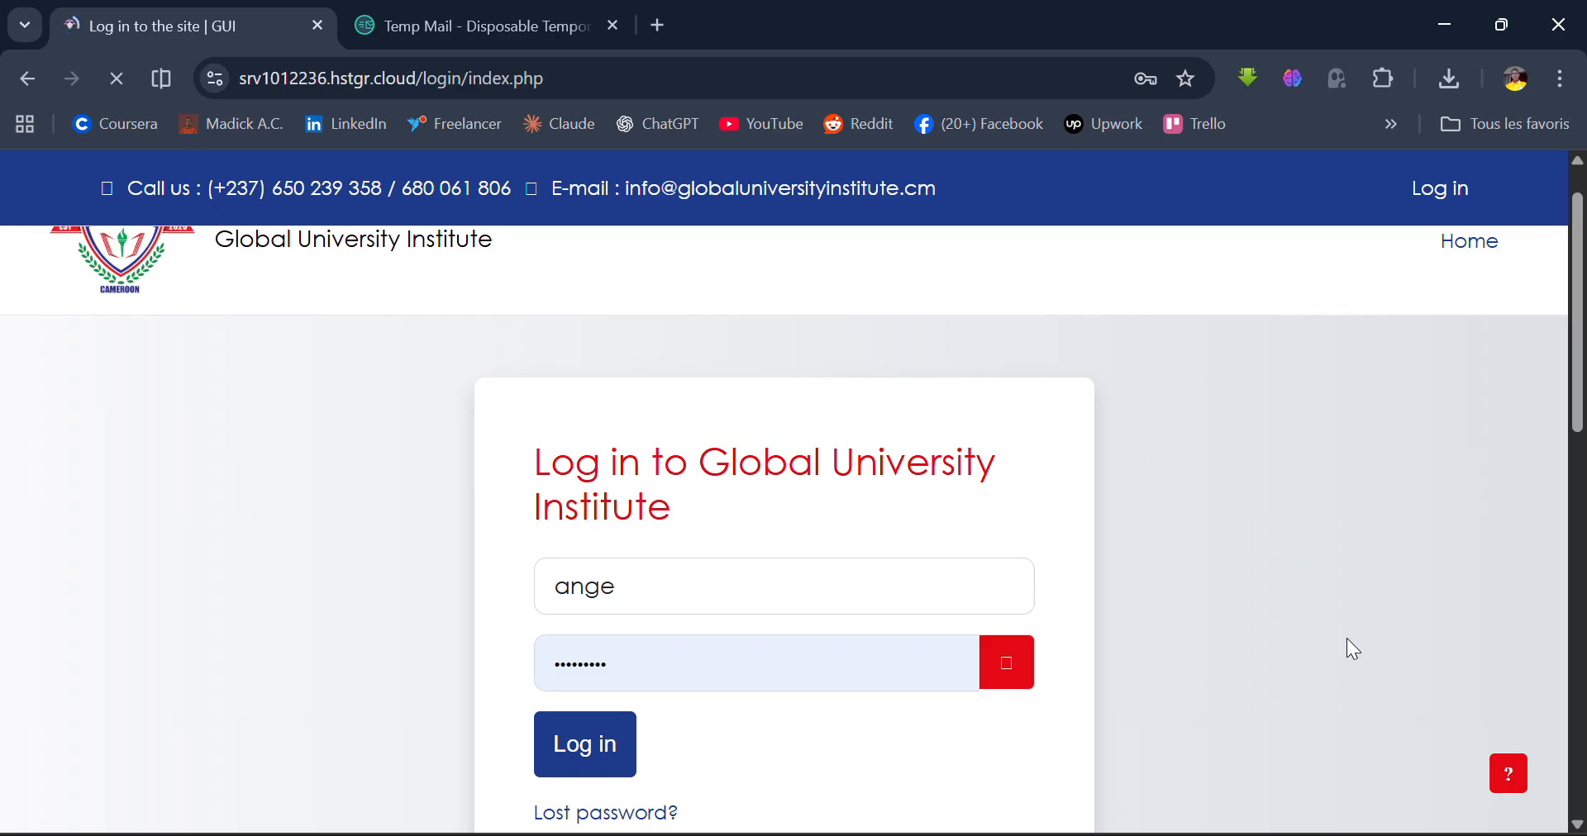
pyautogui.scroll(-1, 1347, 638)
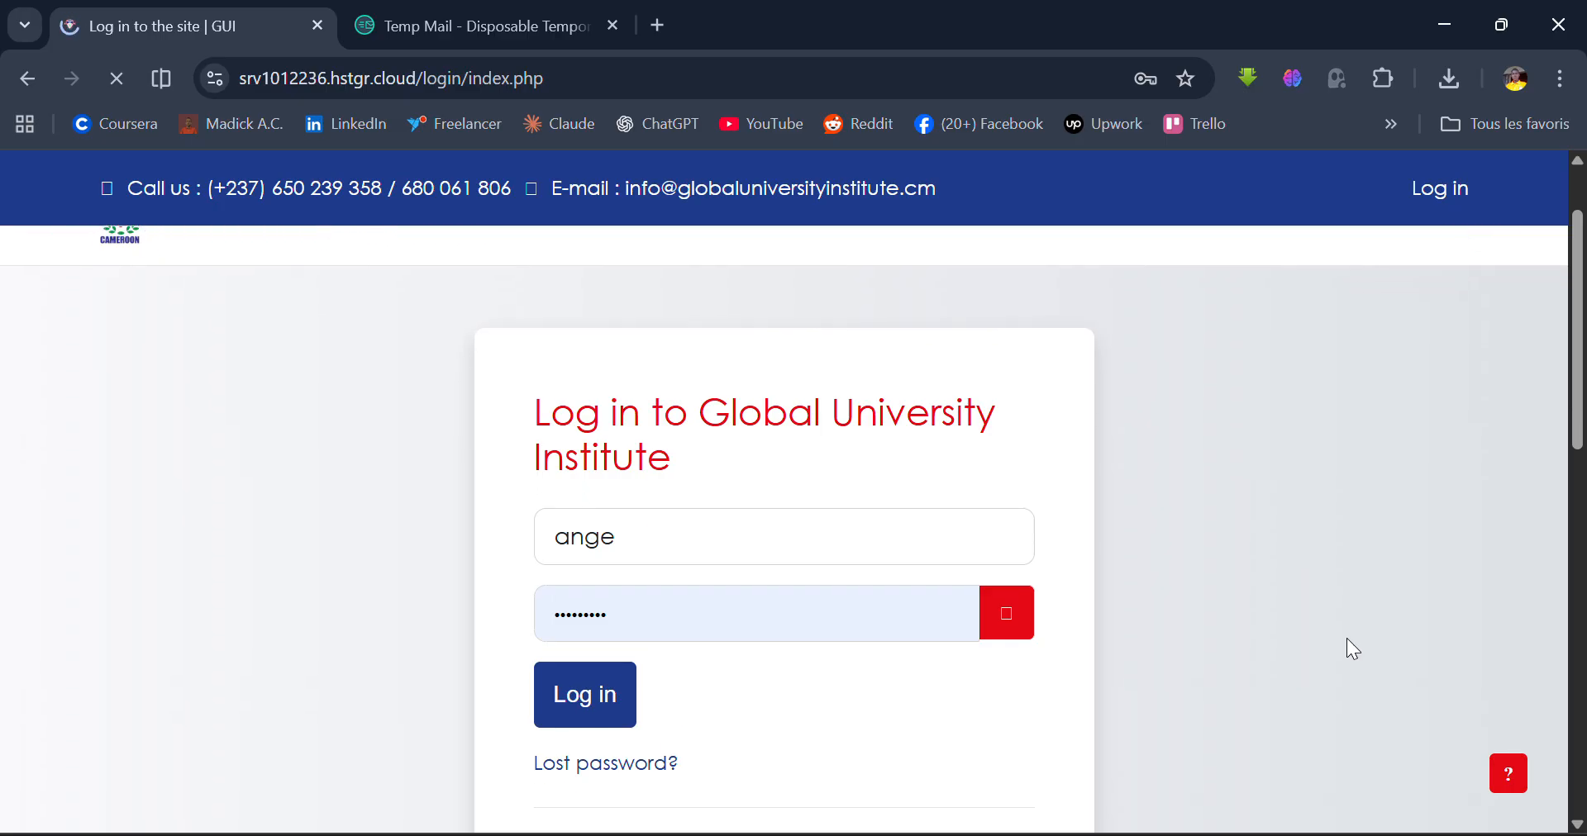
pyautogui.scroll(-2, 1347, 638)
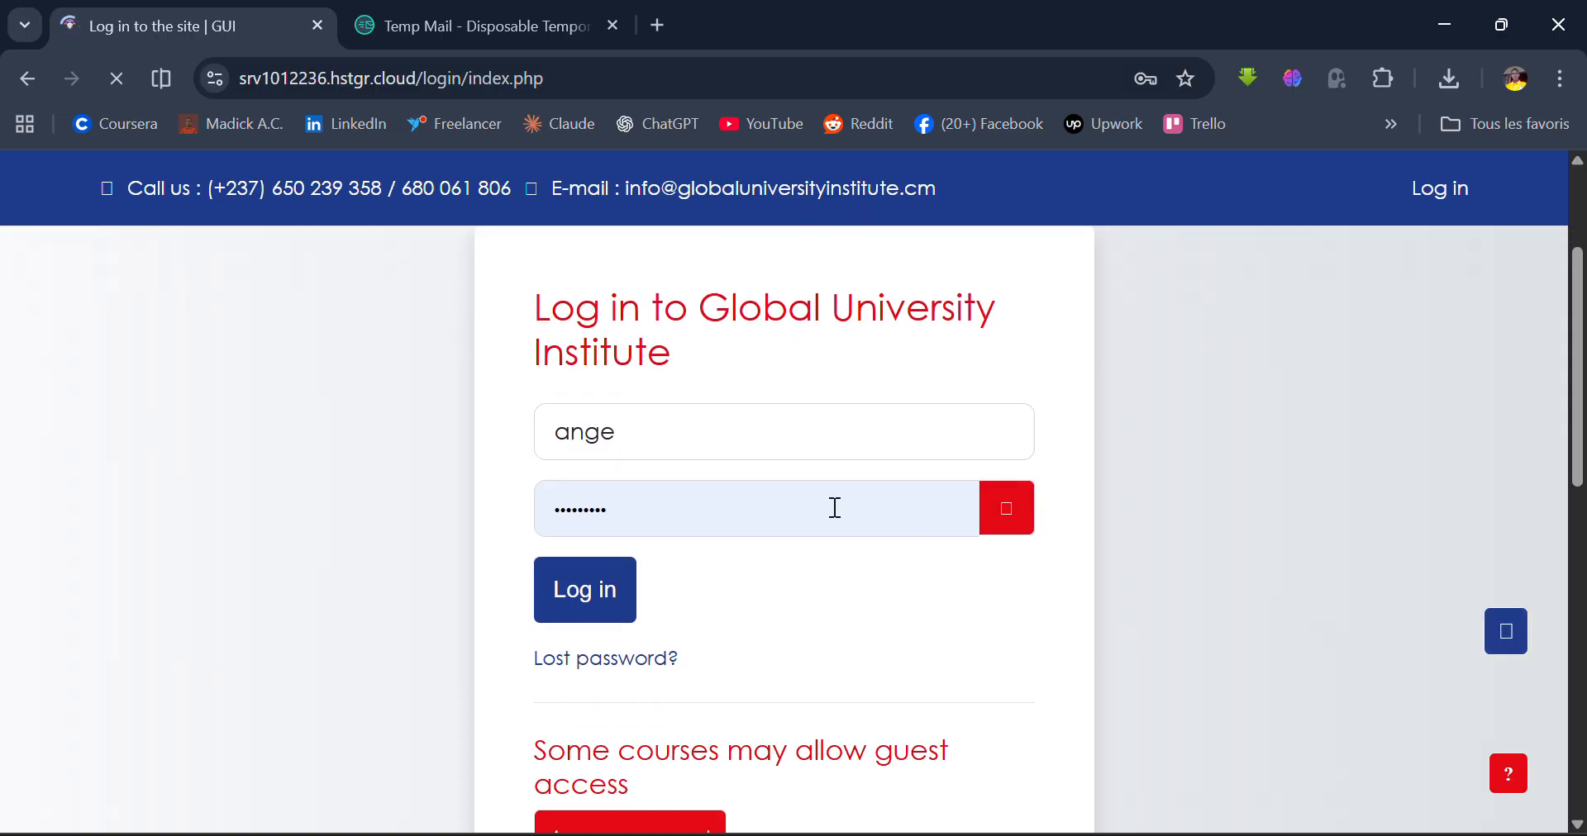
pyautogui.click(754, 446)
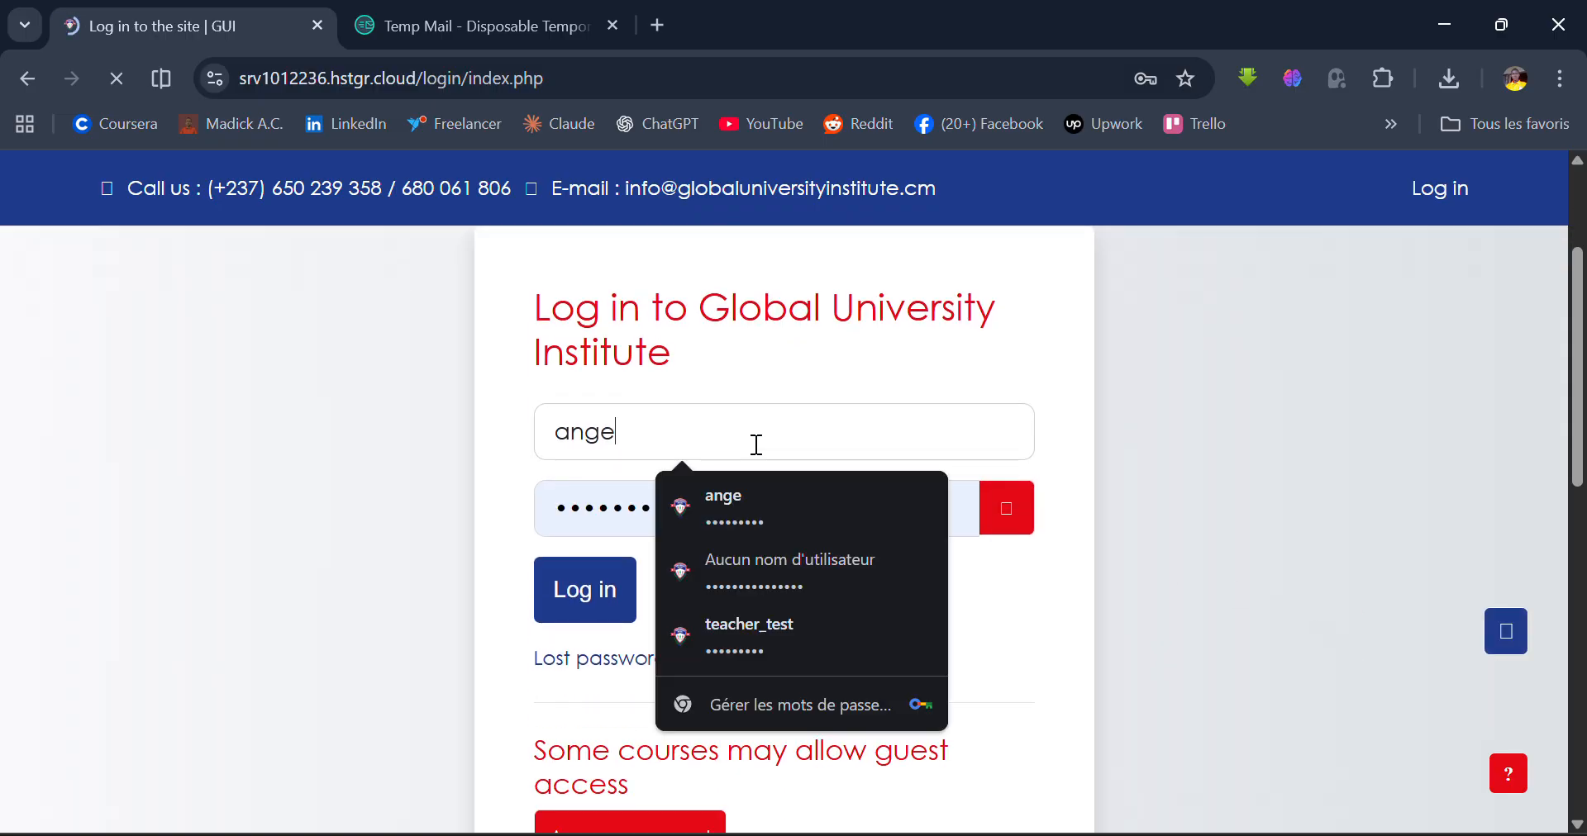
pyautogui.click(760, 638)
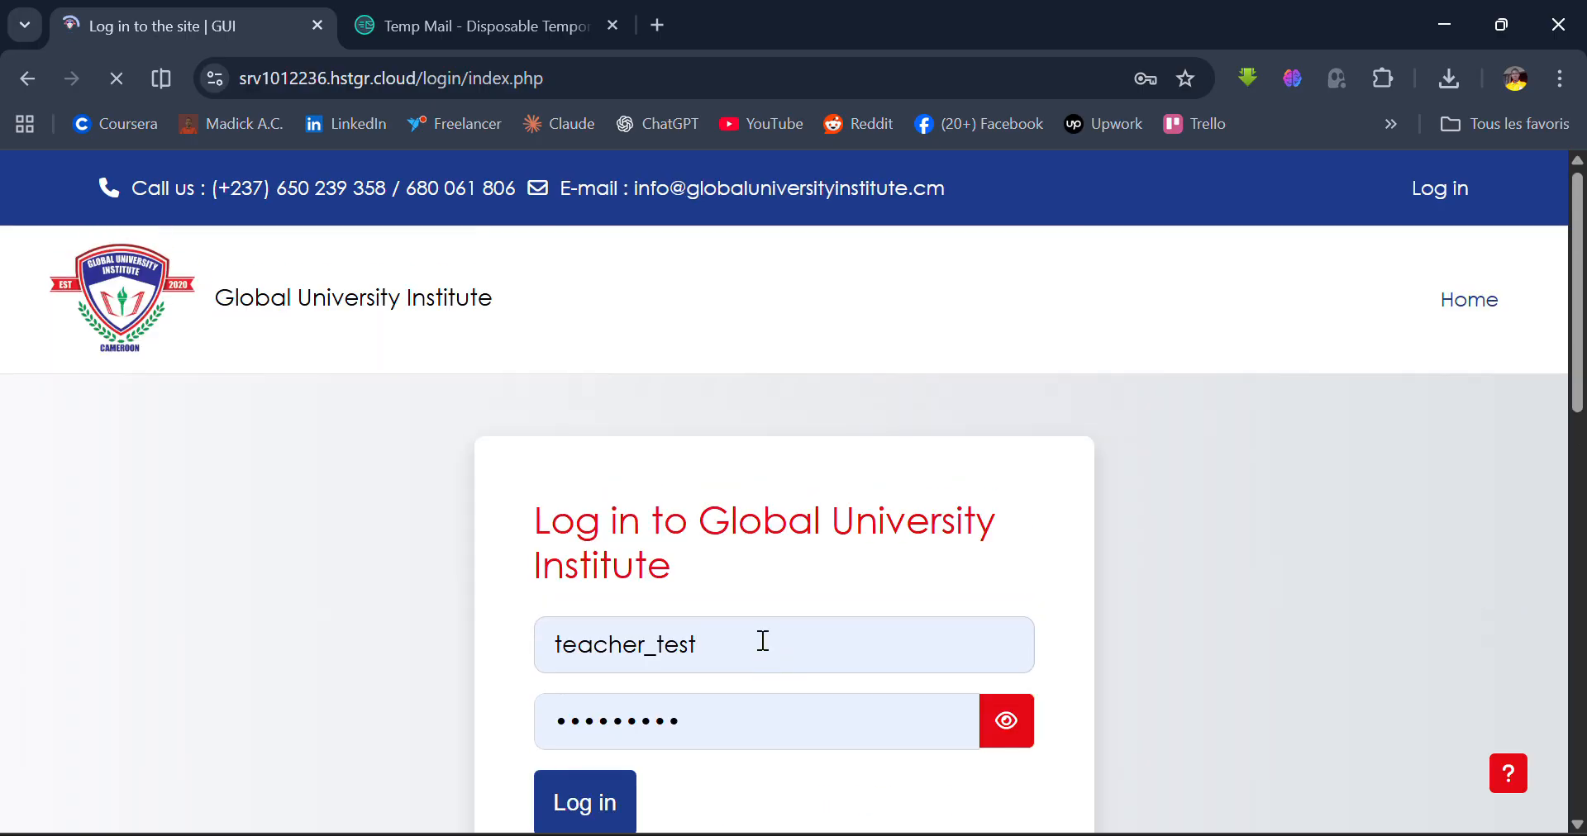
pyautogui.scroll(-1, 763, 641)
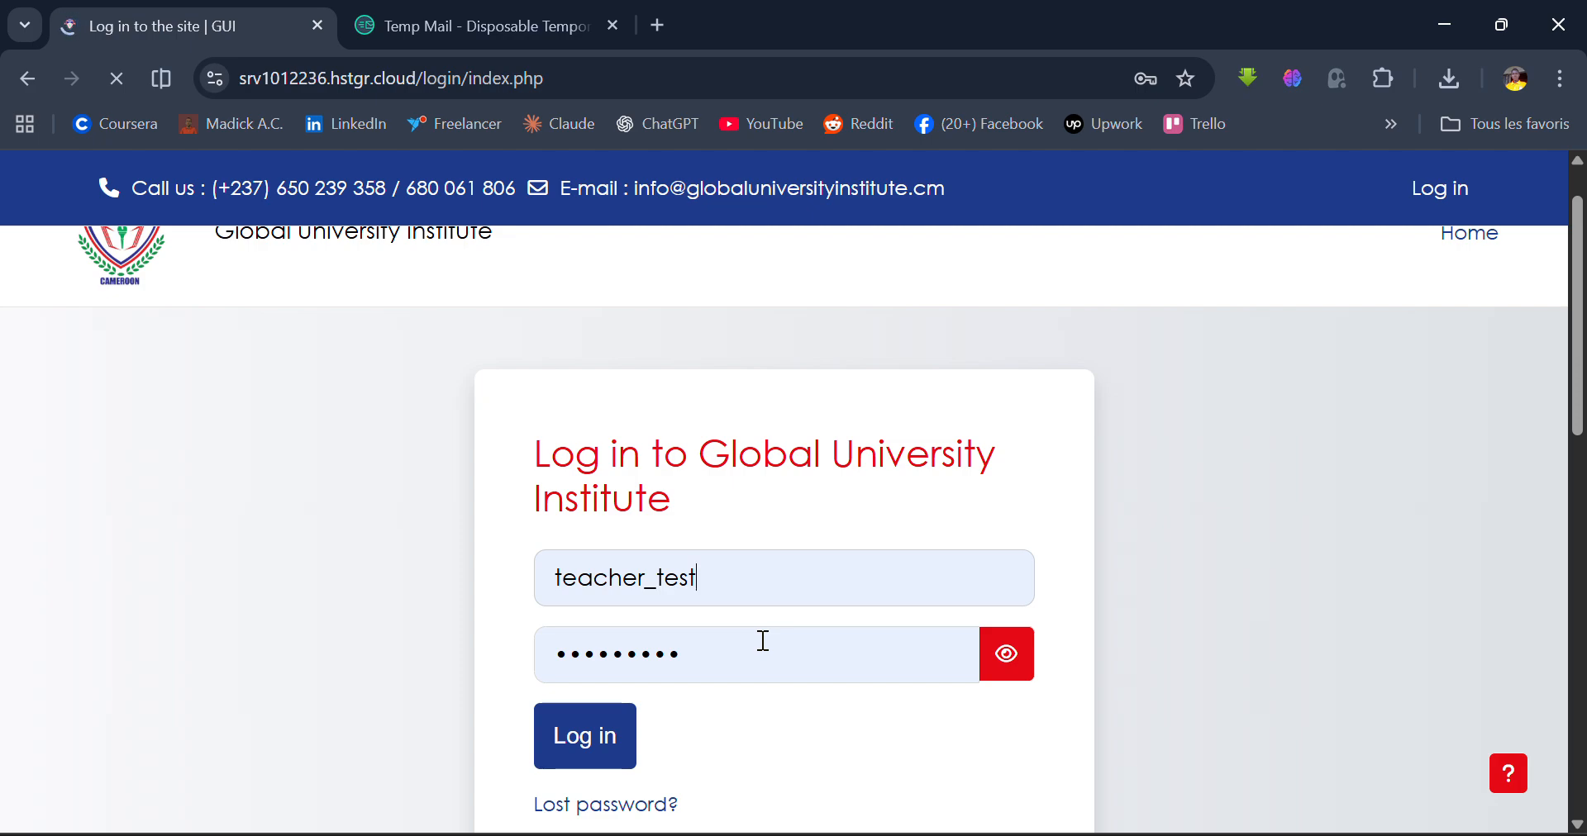
pyautogui.scroll(-1, 763, 641)
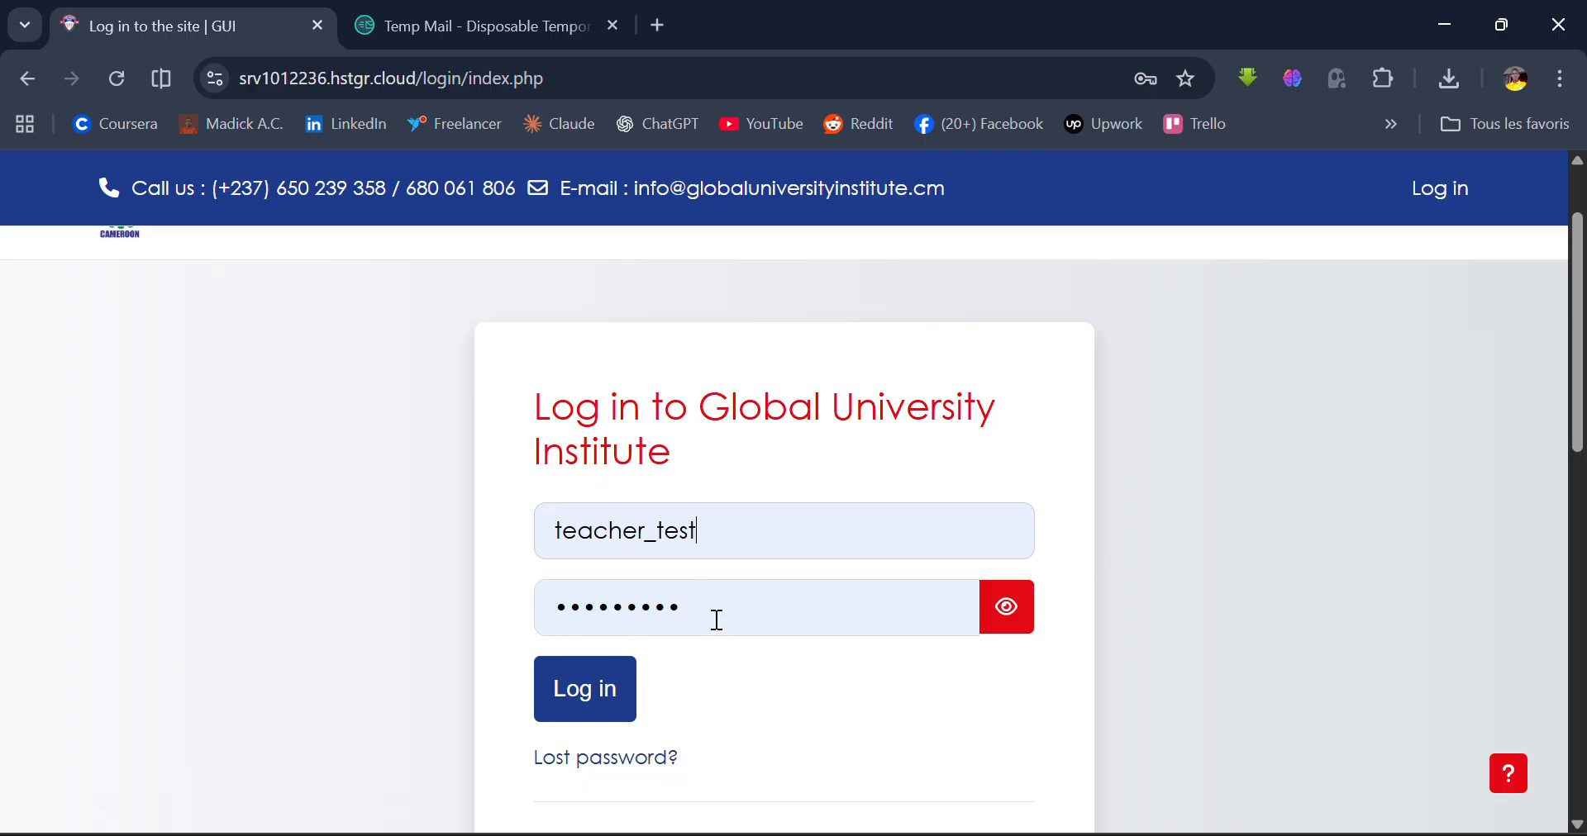
pyautogui.scroll(2, 736, 617)
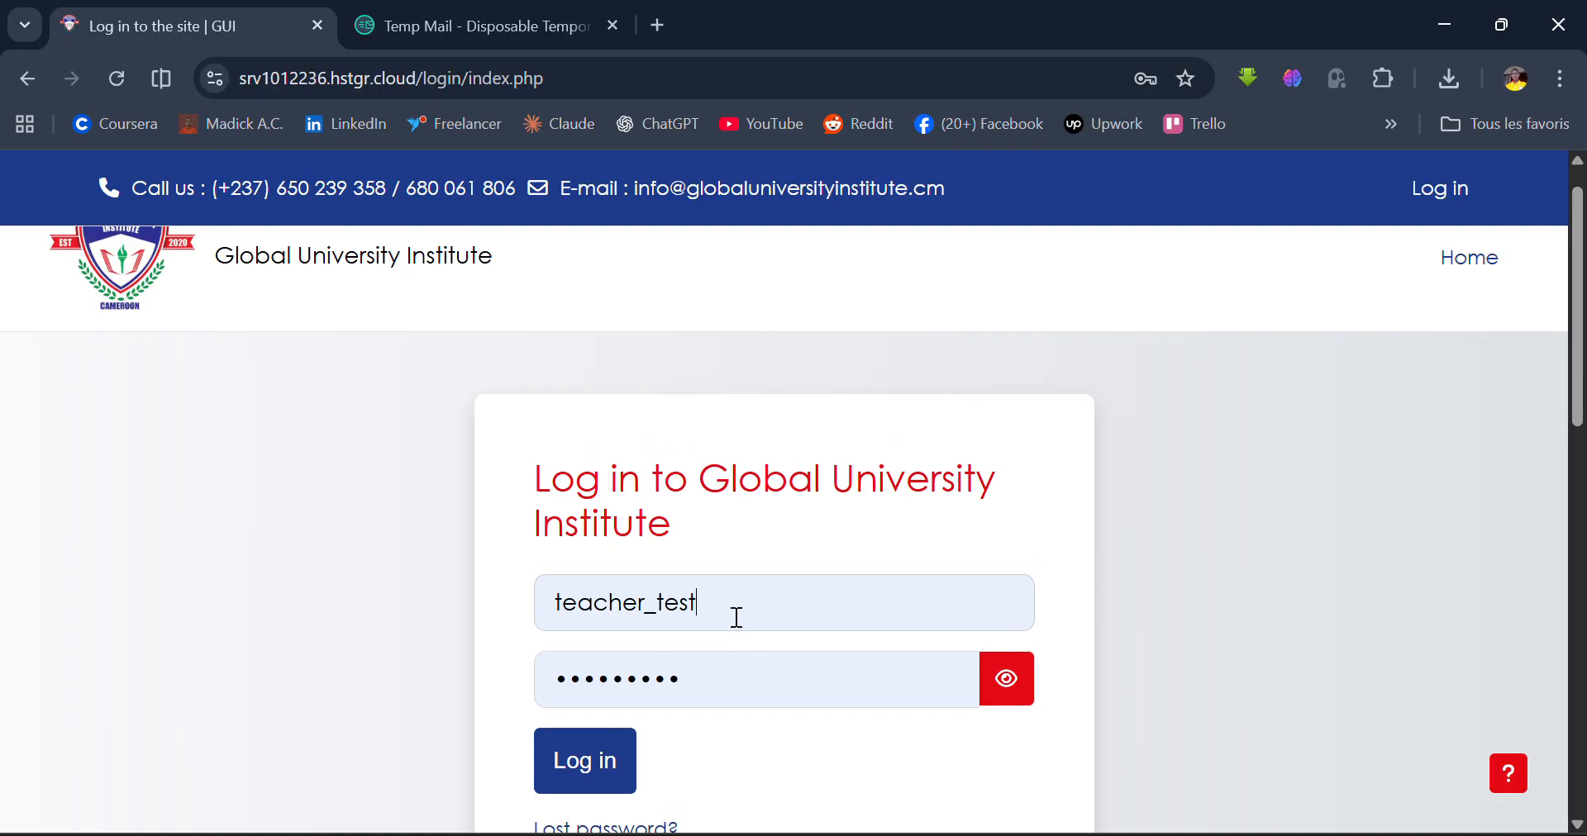
pyautogui.scroll(-2, 736, 618)
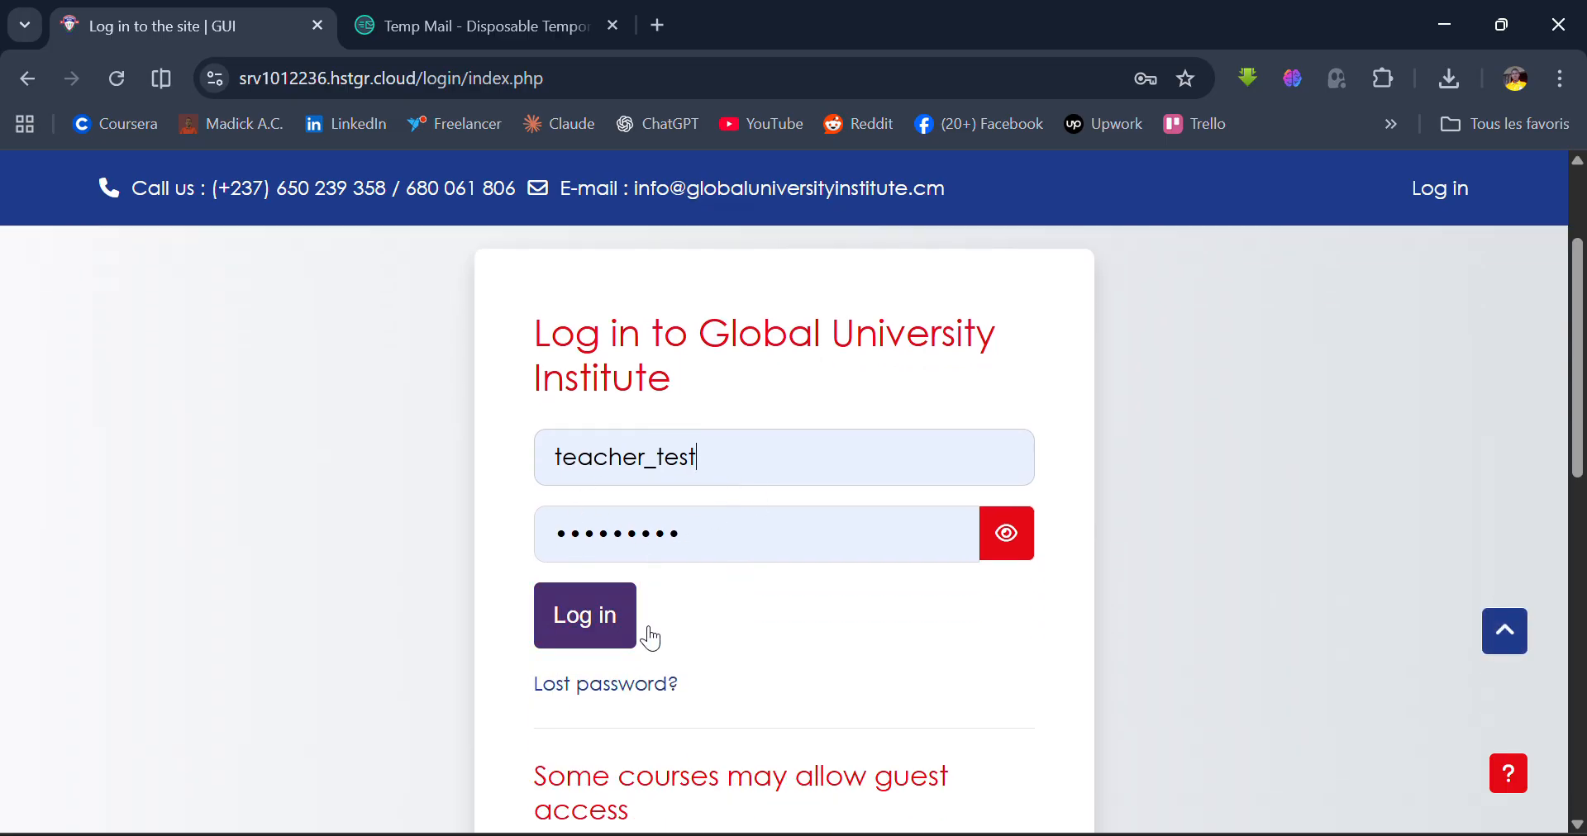
pyautogui.click(606, 639)
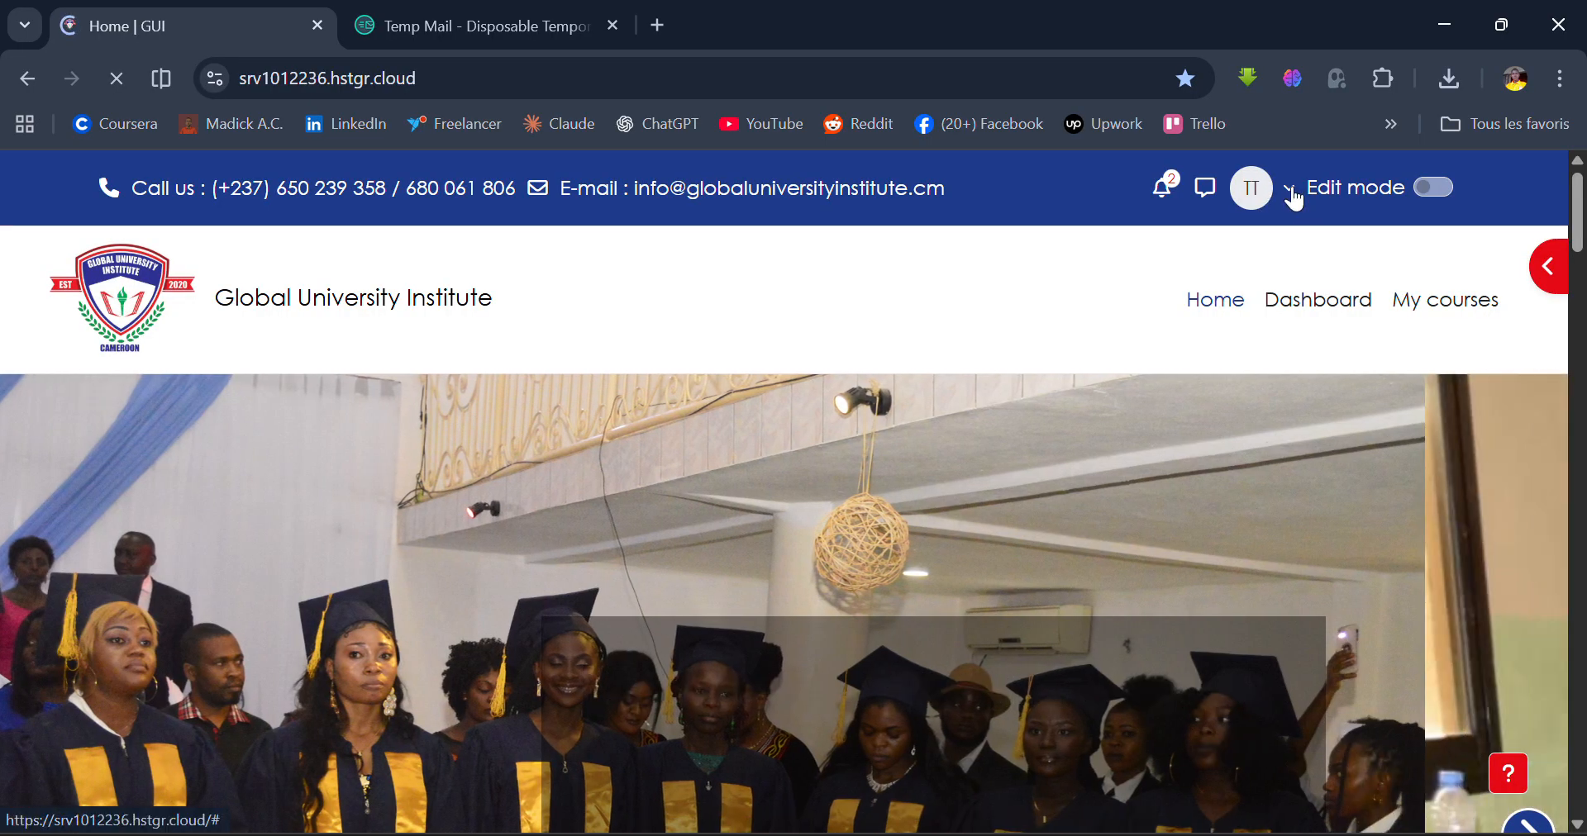
# View the list of recent notifications for the logged-in teacher account and close it
pyautogui.click(1291, 189)
pyautogui.click(1292, 193)
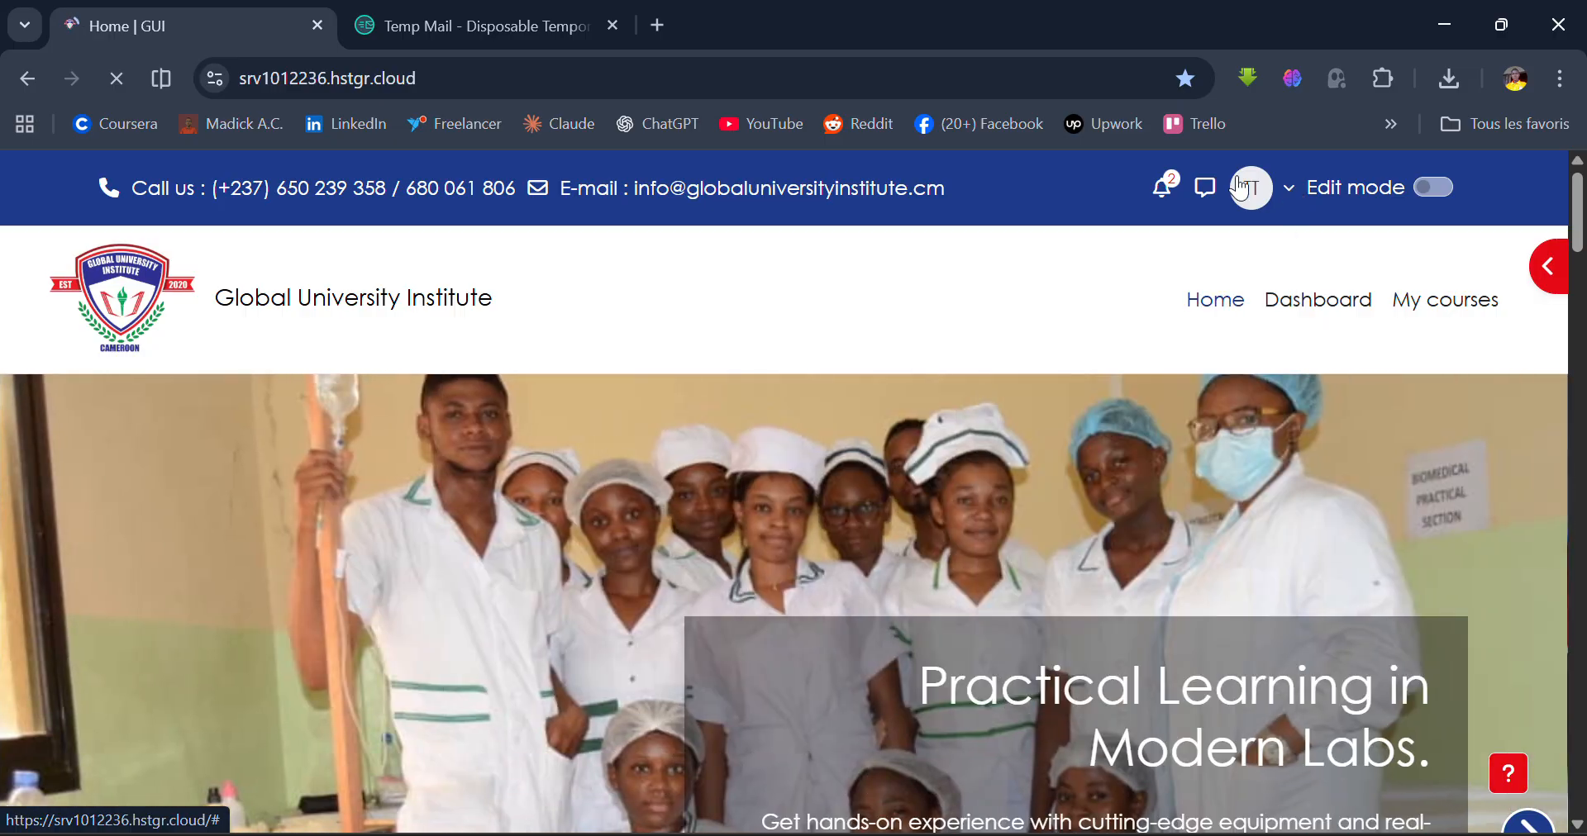
pyautogui.click(1165, 189)
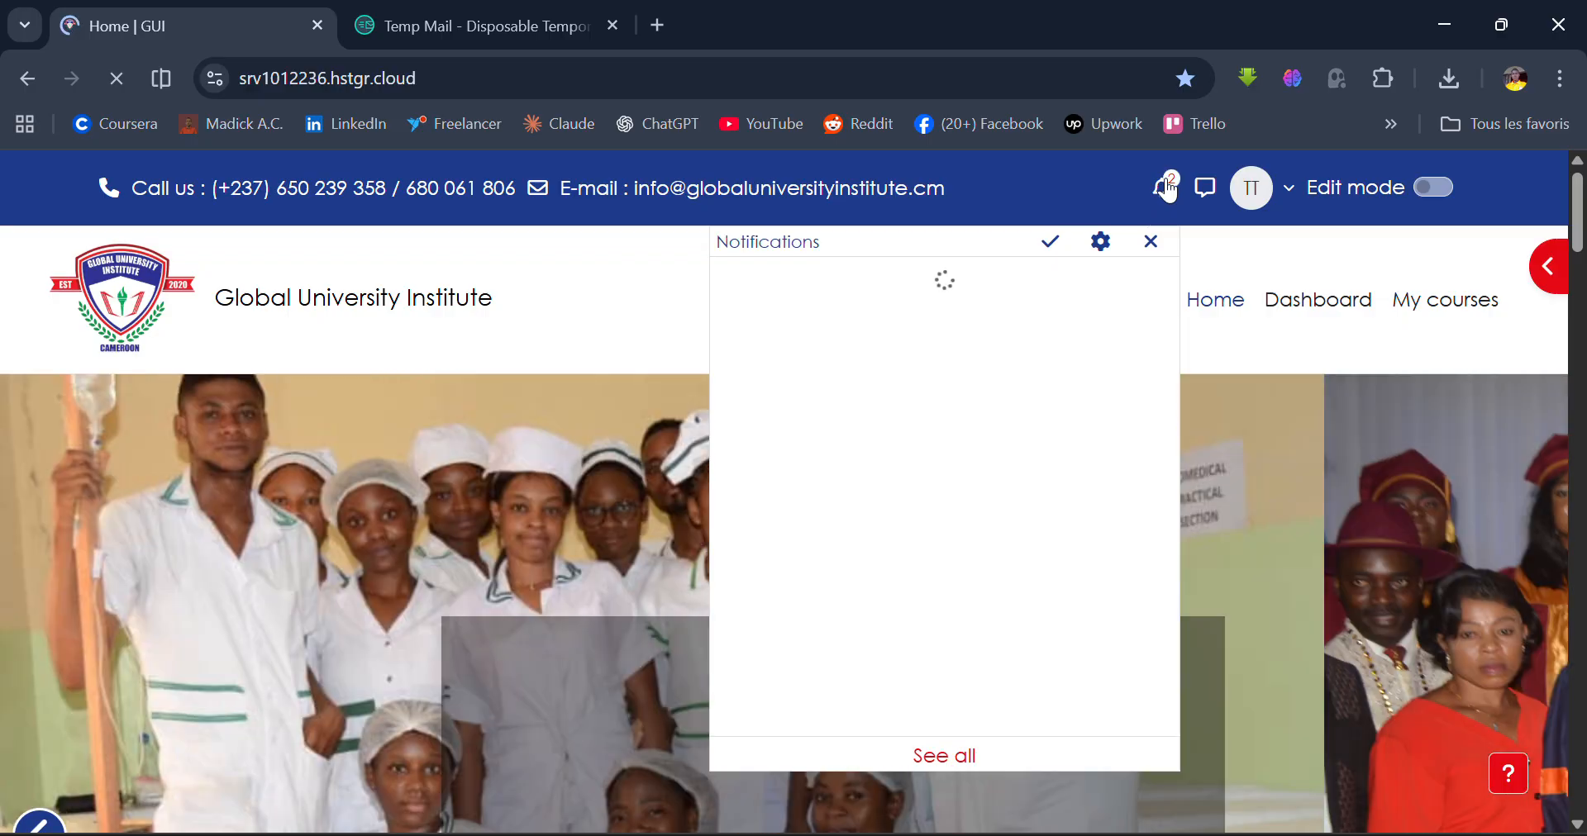
pyautogui.click(1166, 190)
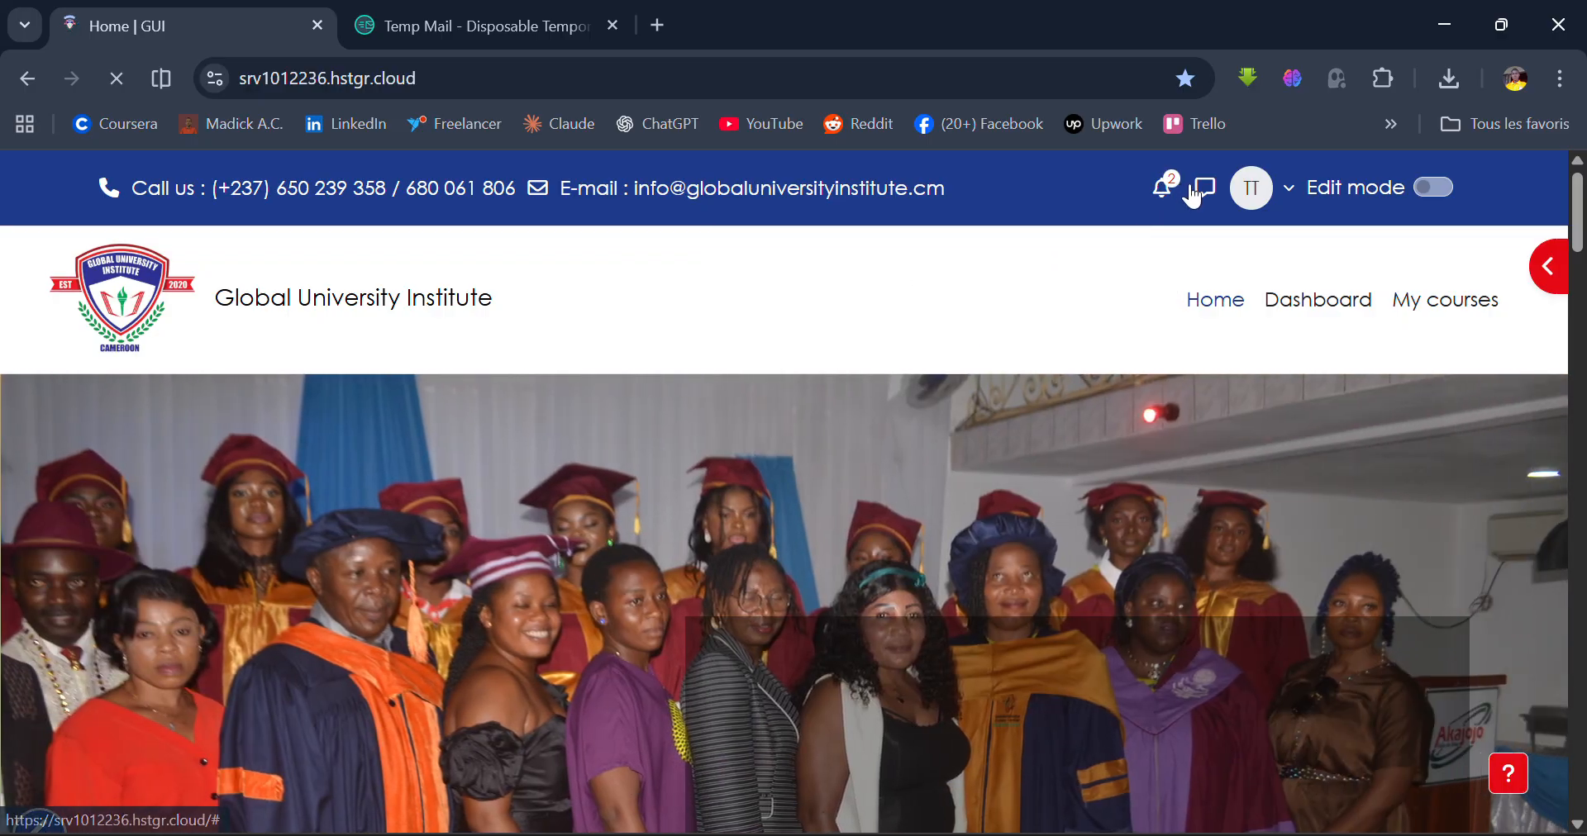
pyautogui.click(1168, 192)
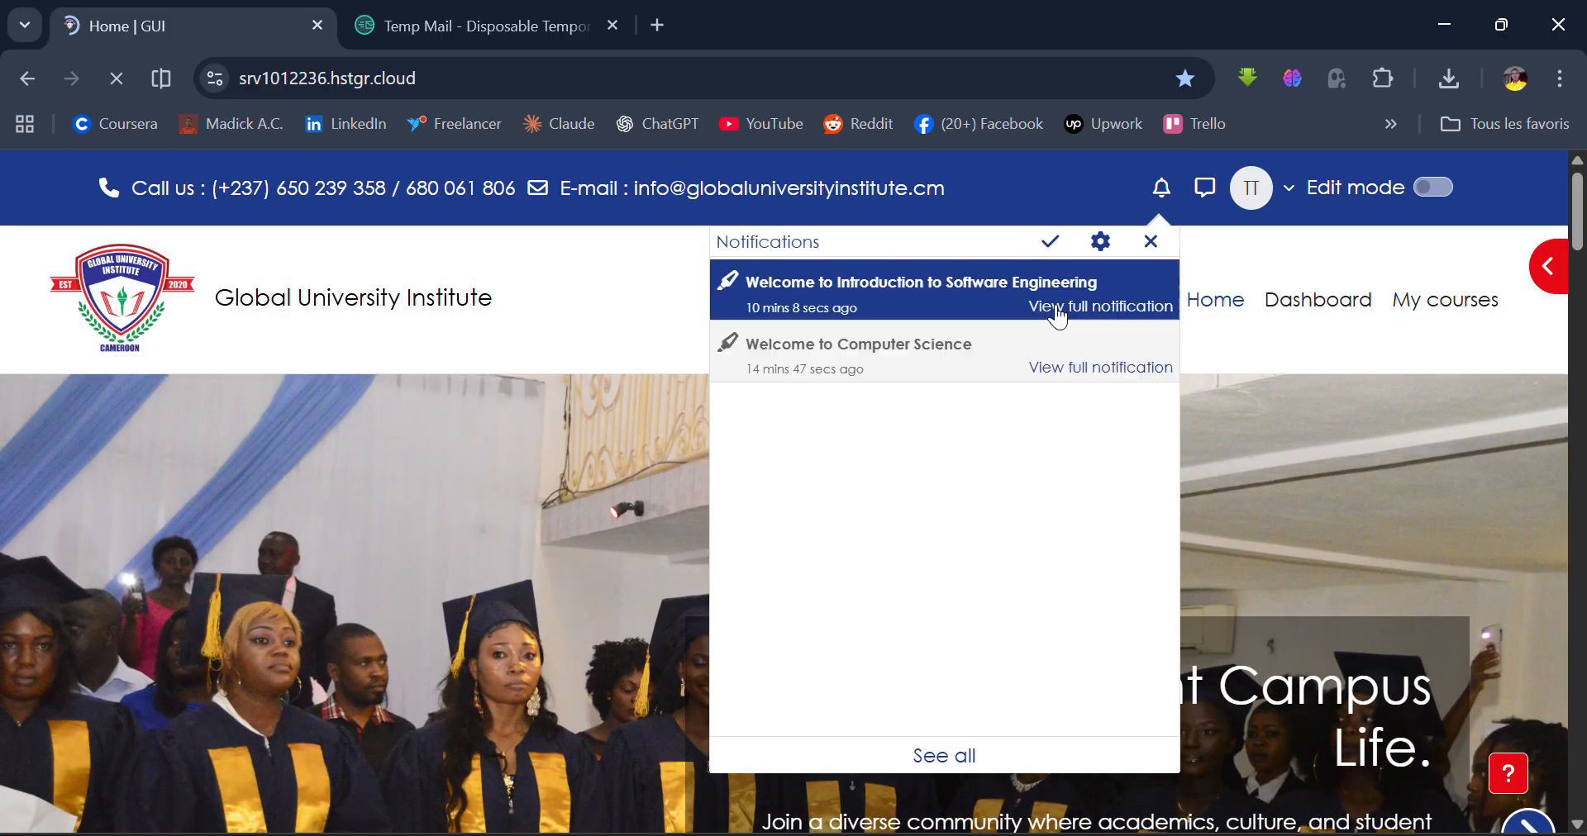
pyautogui.click(1272, 248)
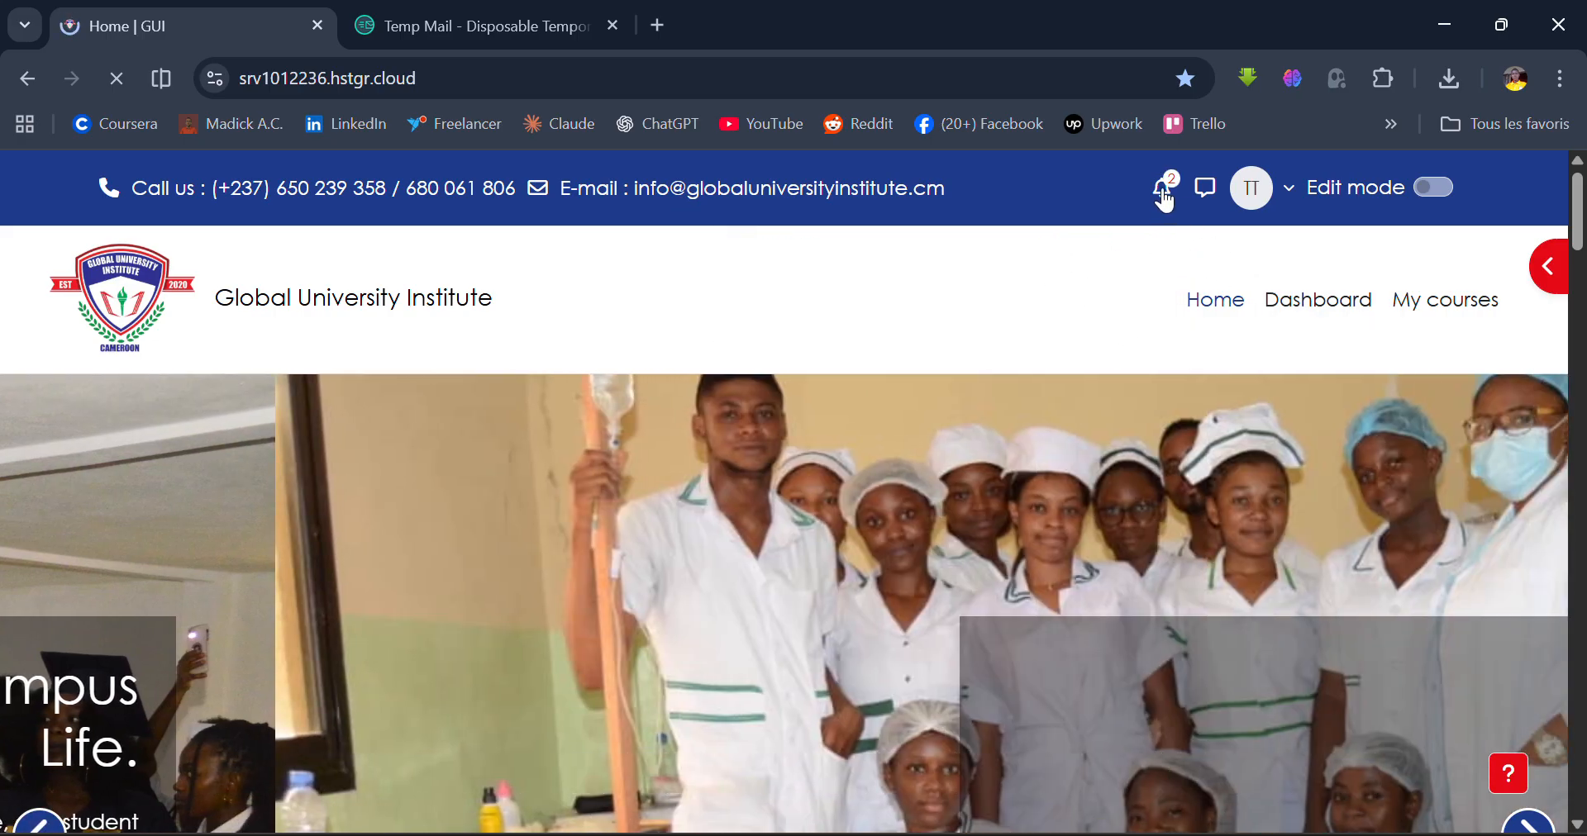
pyautogui.click(1163, 189)
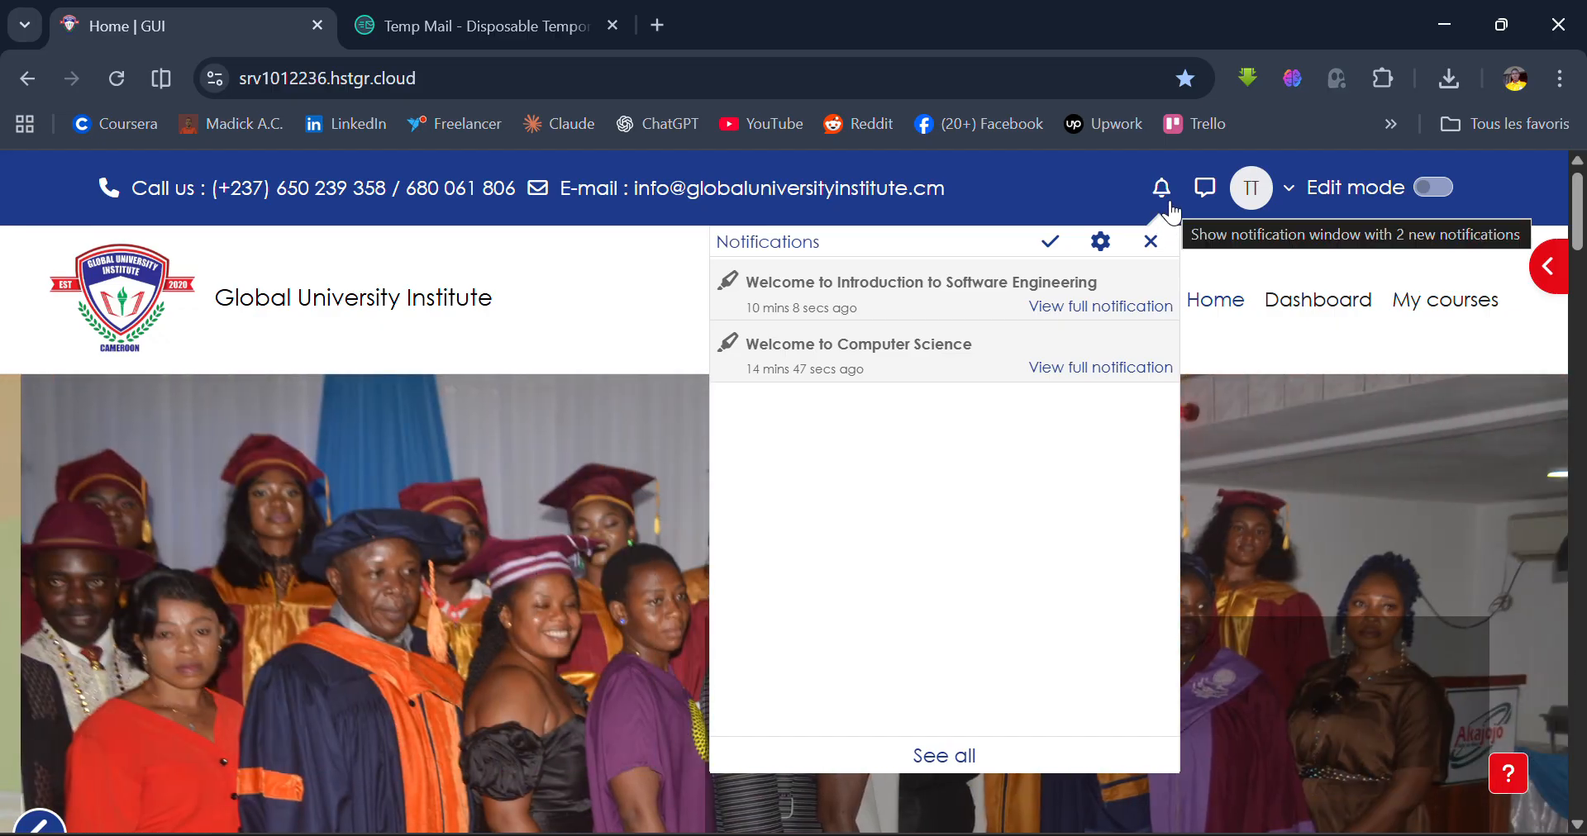
pyautogui.click(1171, 207)
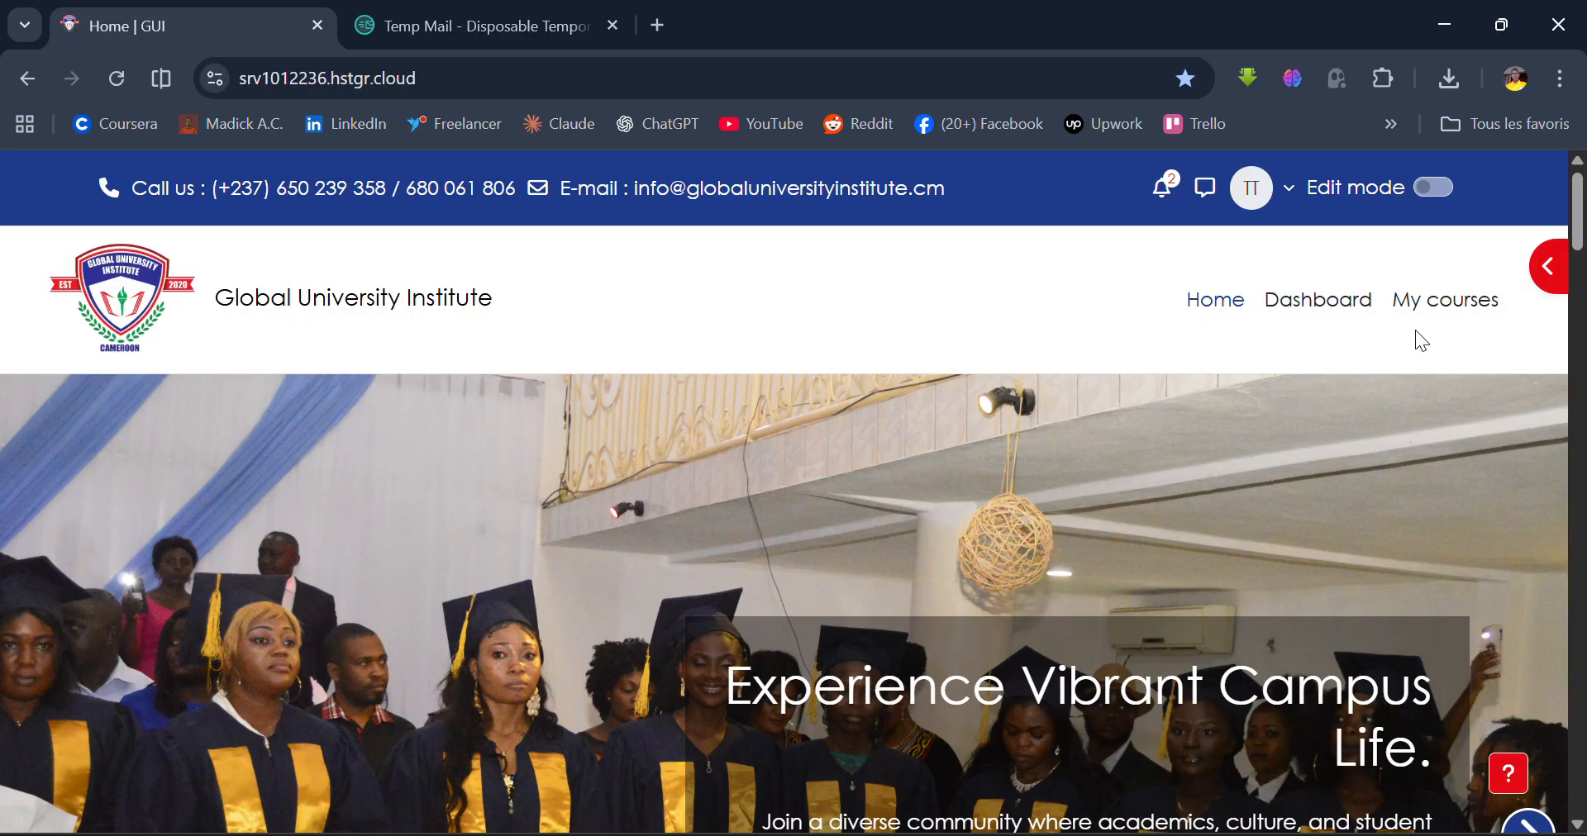
# Review the logged-in home page from the banner through the mission and vision to the site announcements
pyautogui.scroll(-1, 1430, 264)
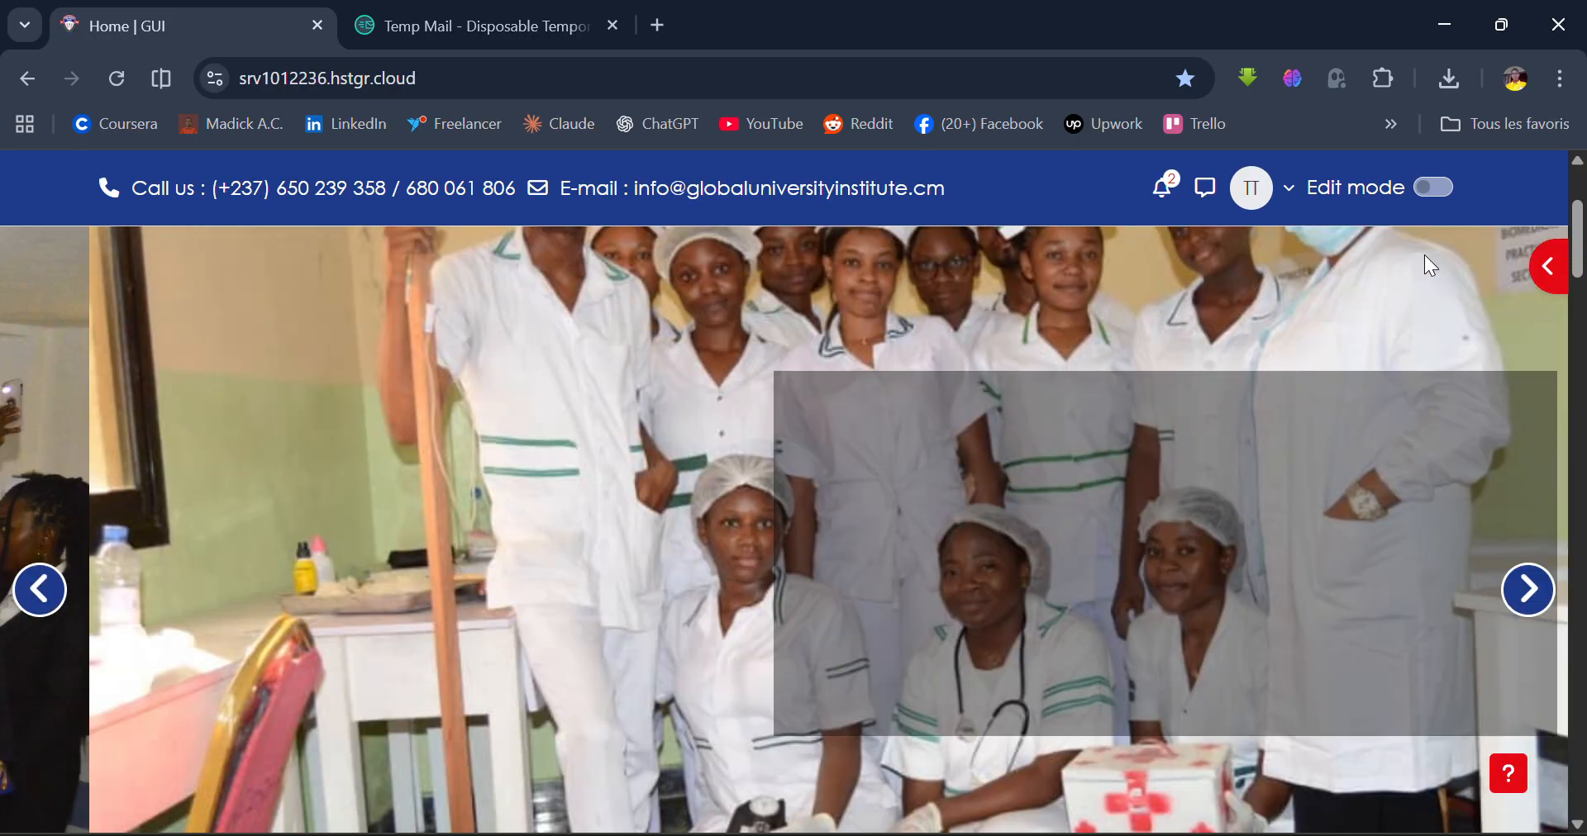
pyautogui.scroll(-5, 1429, 264)
pyautogui.scroll(-5, 1424, 258)
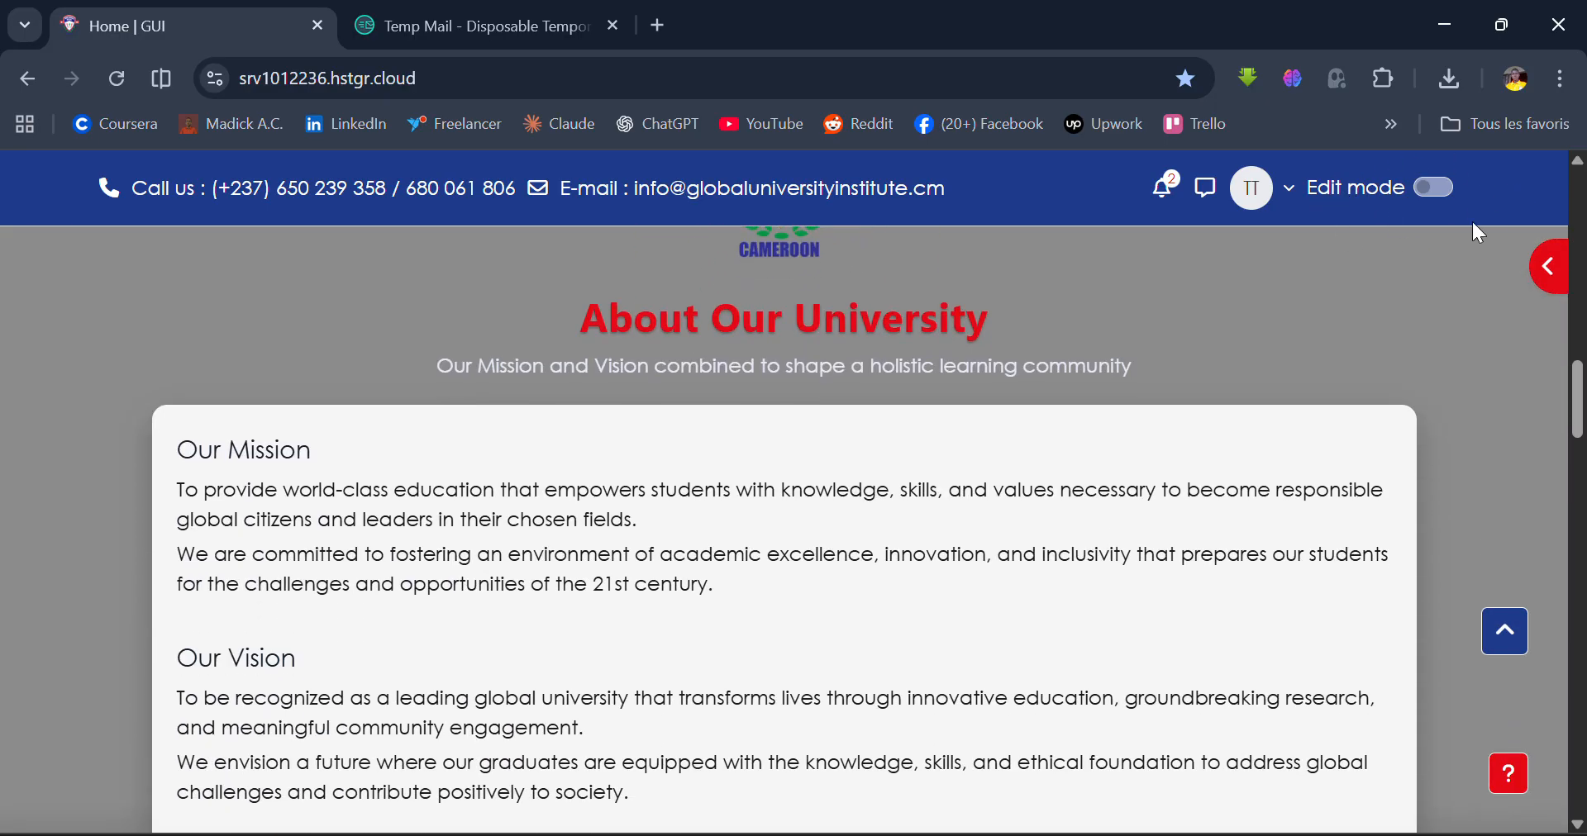
pyautogui.scroll(-10, 1452, 471)
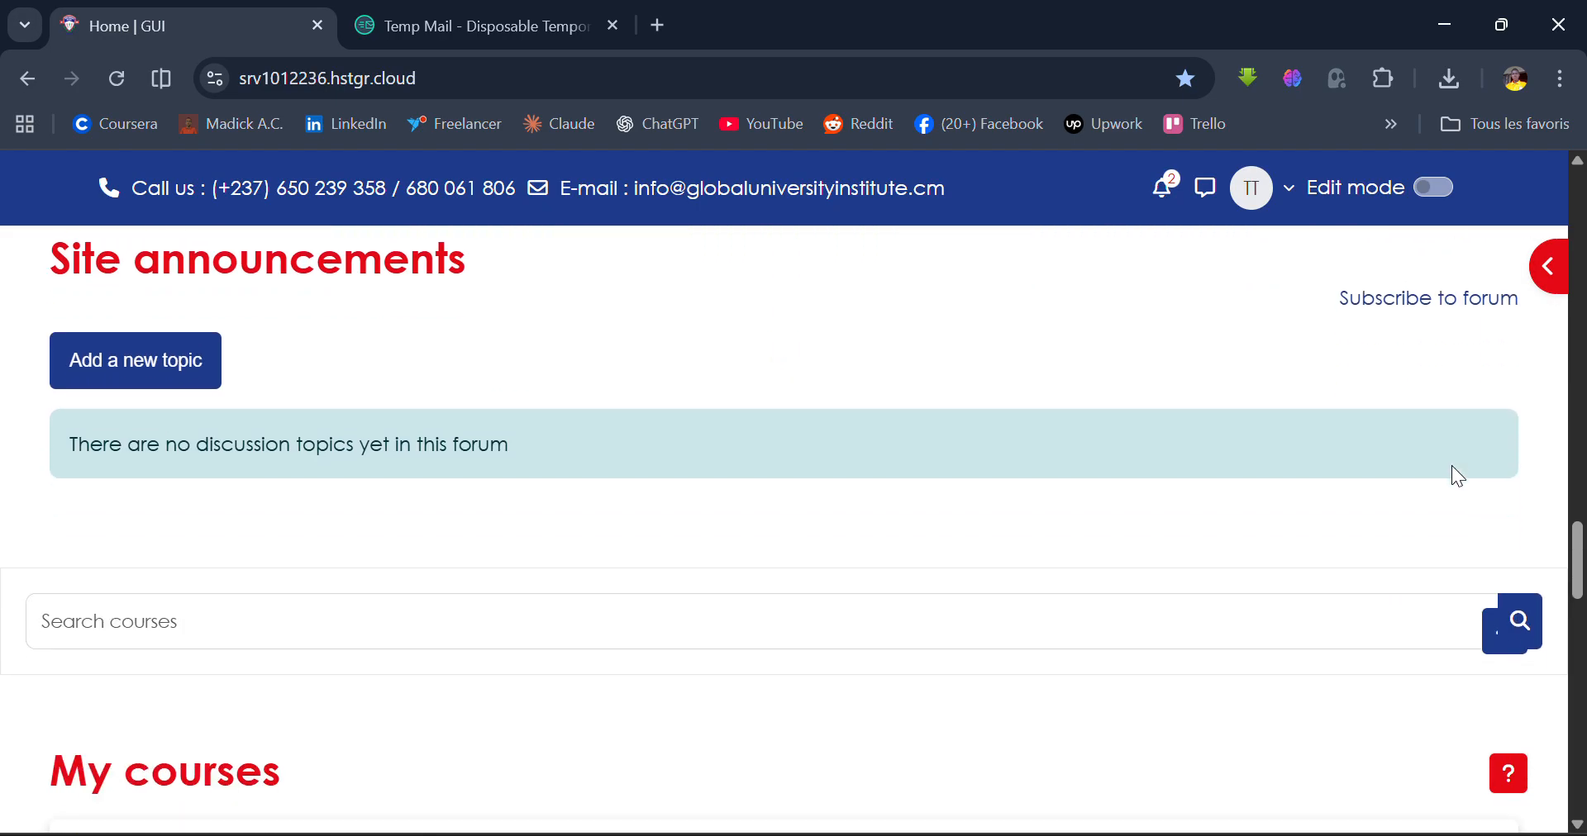
pyautogui.scroll(-6, 1453, 468)
pyautogui.scroll(8, 1453, 468)
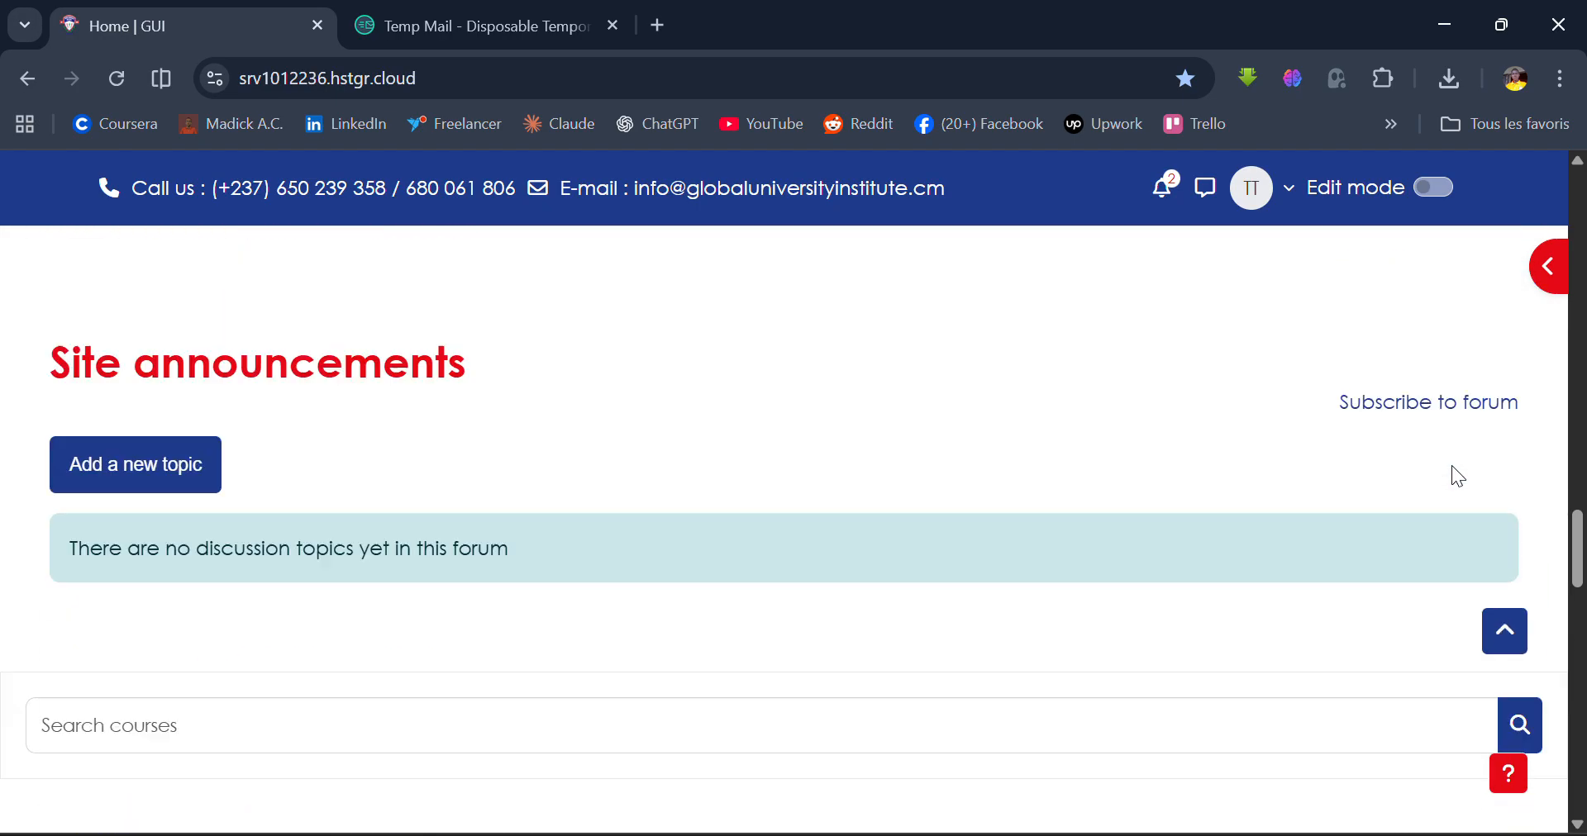
pyautogui.scroll(3, 1452, 466)
# Examine the home page's My courses section, including each course's description and assigned teachers
pyautogui.scroll(-10, 1452, 466)
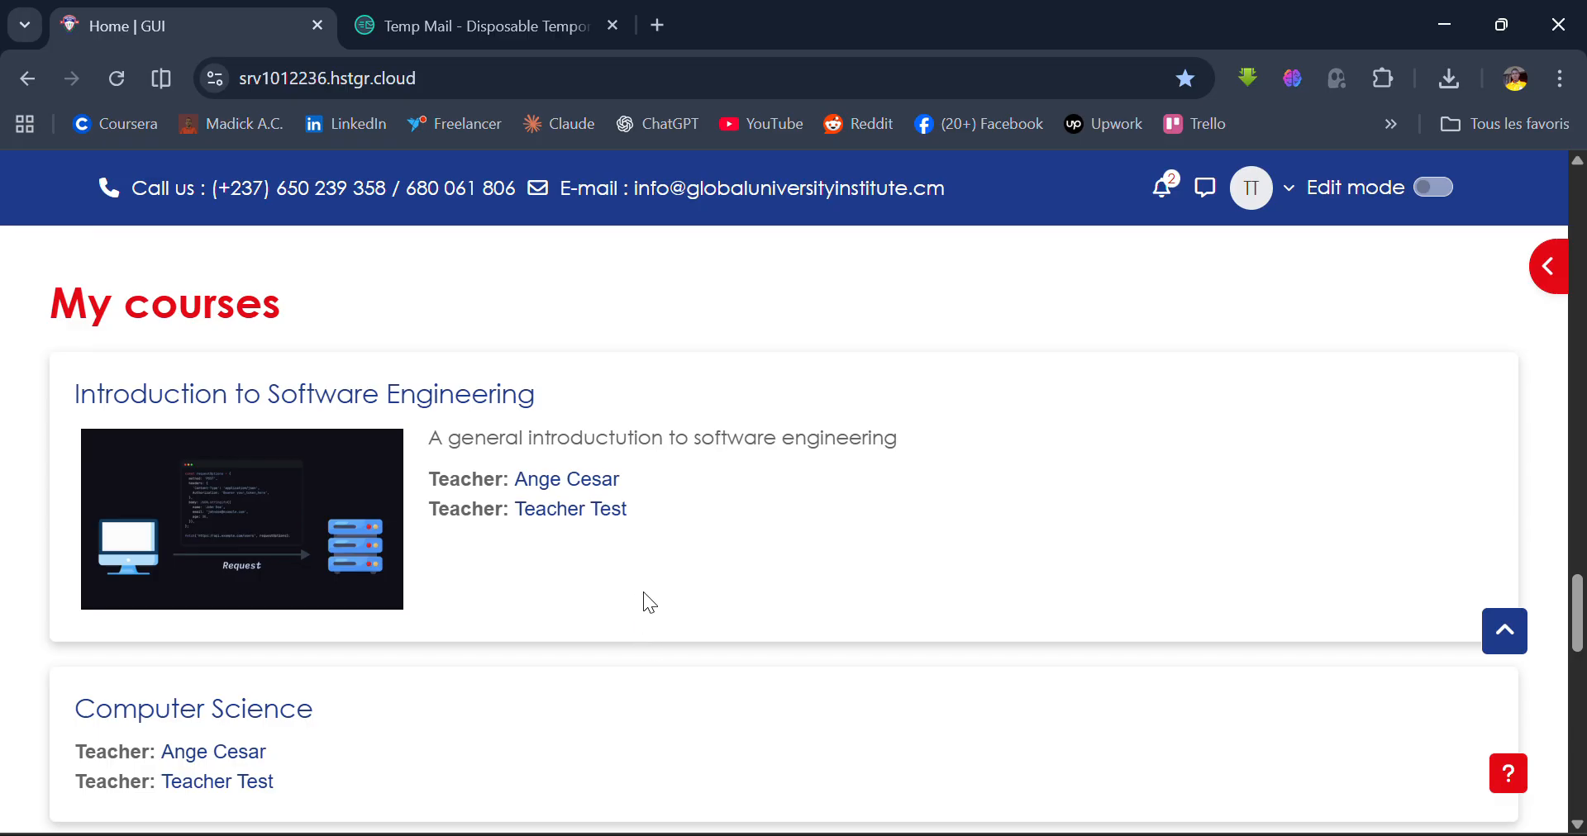
pyautogui.scroll(-1, 585, 673)
pyautogui.scroll(1, 586, 674)
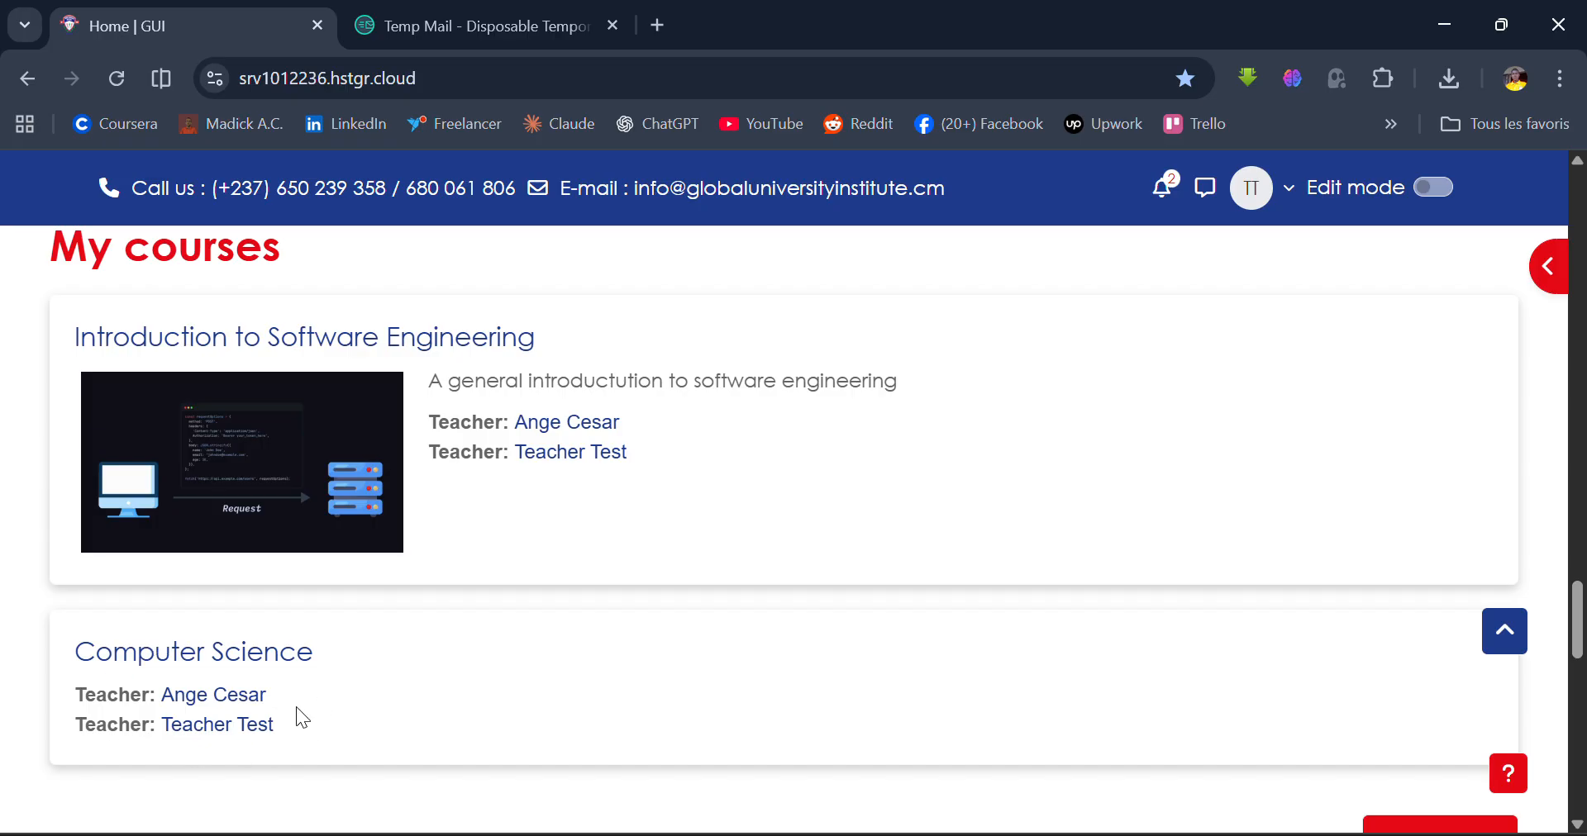
pyautogui.scroll(-1, 297, 709)
pyautogui.scroll(1, 297, 709)
pyautogui.scroll(-2, 298, 709)
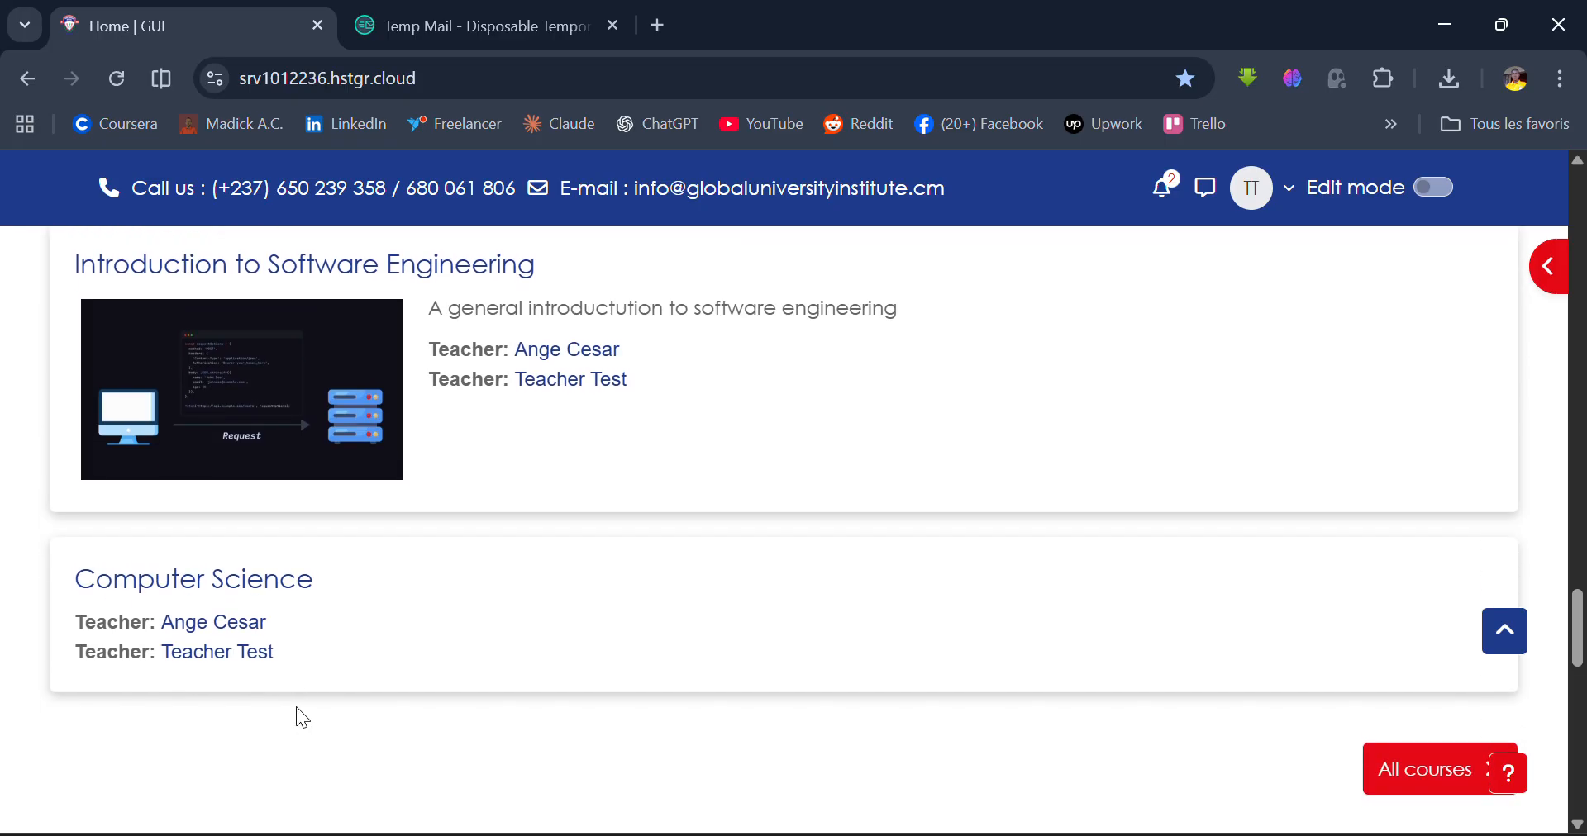
pyautogui.scroll(2, 297, 709)
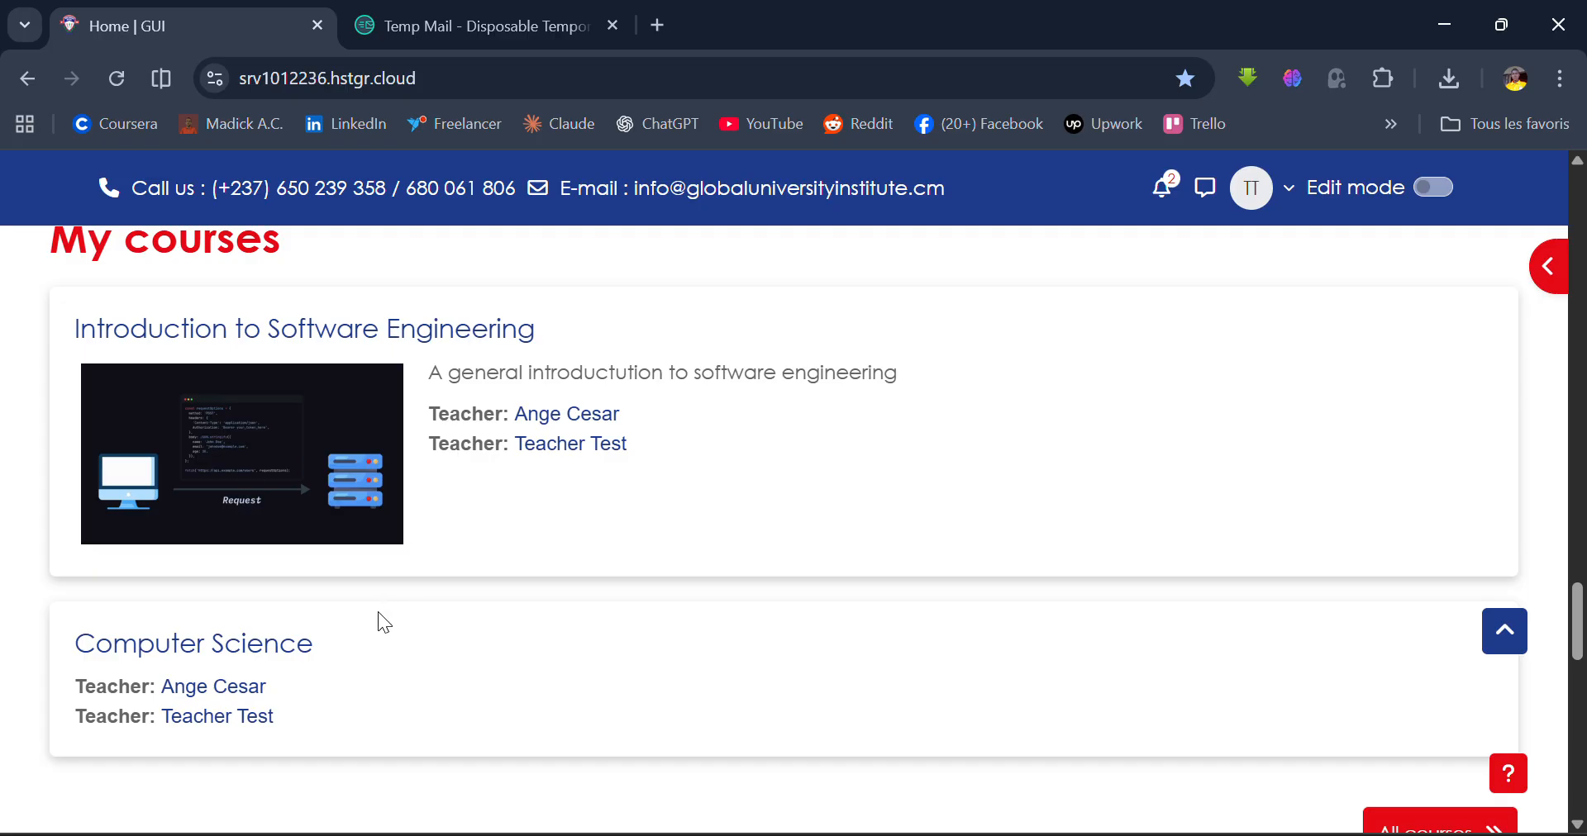
# Examine the course categories and how they follow the My courses section, and return to the start of the home page
pyautogui.scroll(-1, 390, 592)
pyautogui.scroll(-2, 390, 592)
pyautogui.scroll(-7, 390, 592)
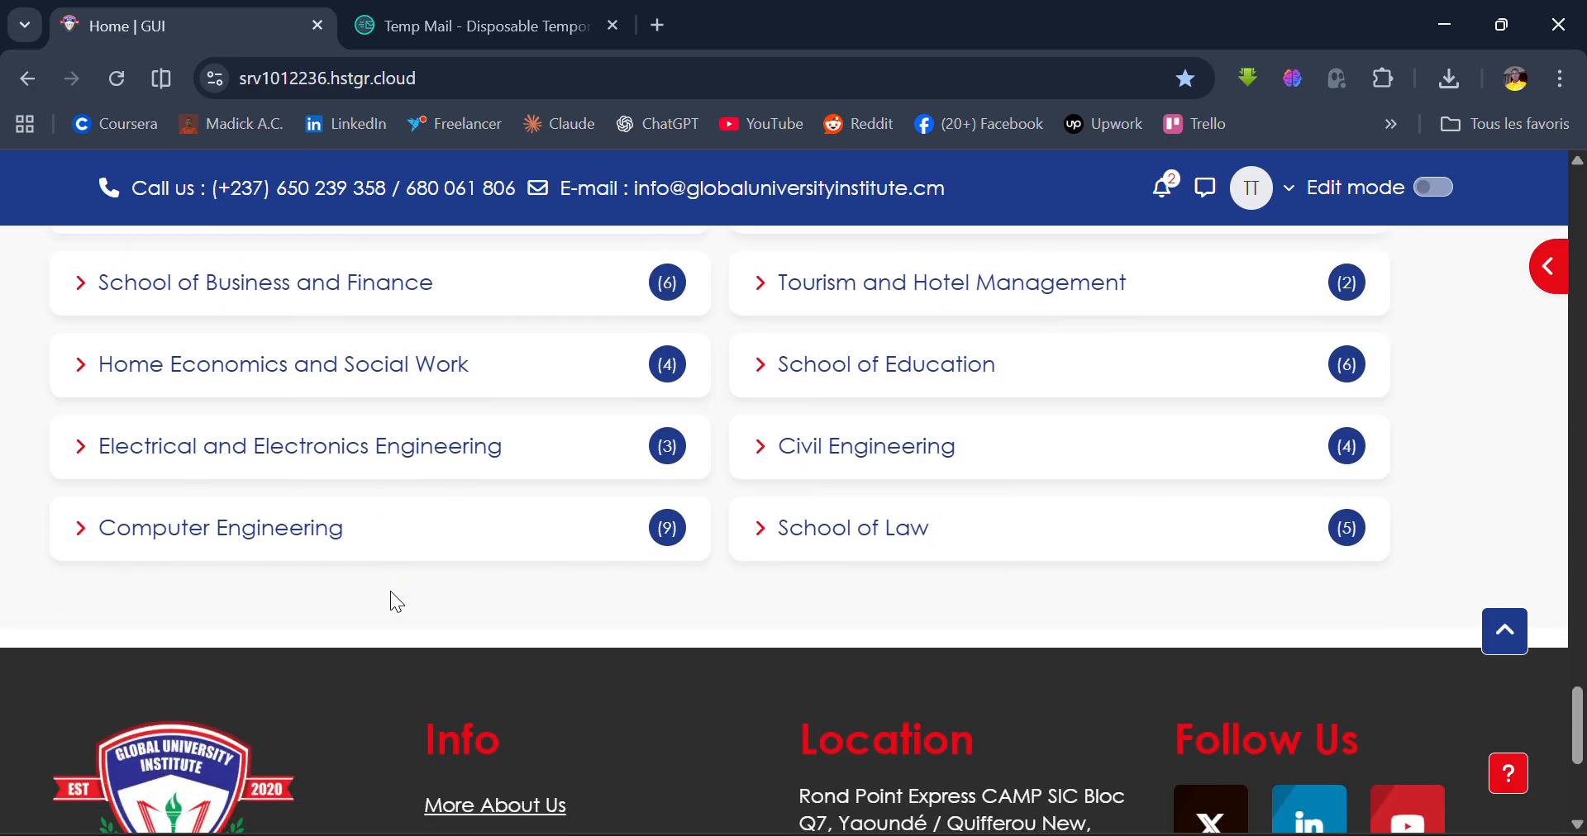
pyautogui.scroll(2, 392, 601)
pyautogui.scroll(7, 392, 601)
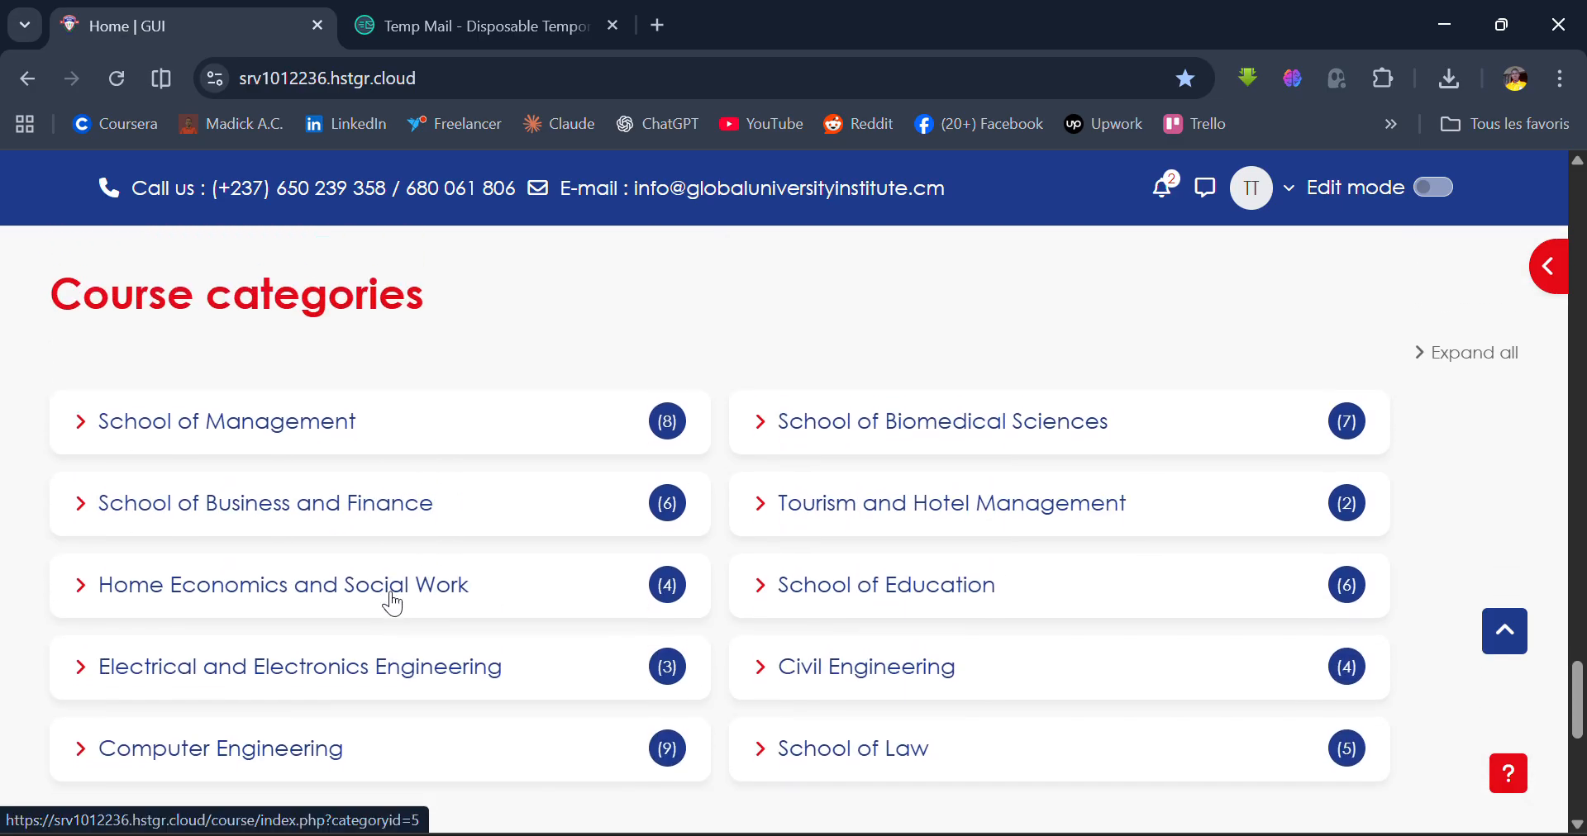
pyautogui.scroll(6, 390, 592)
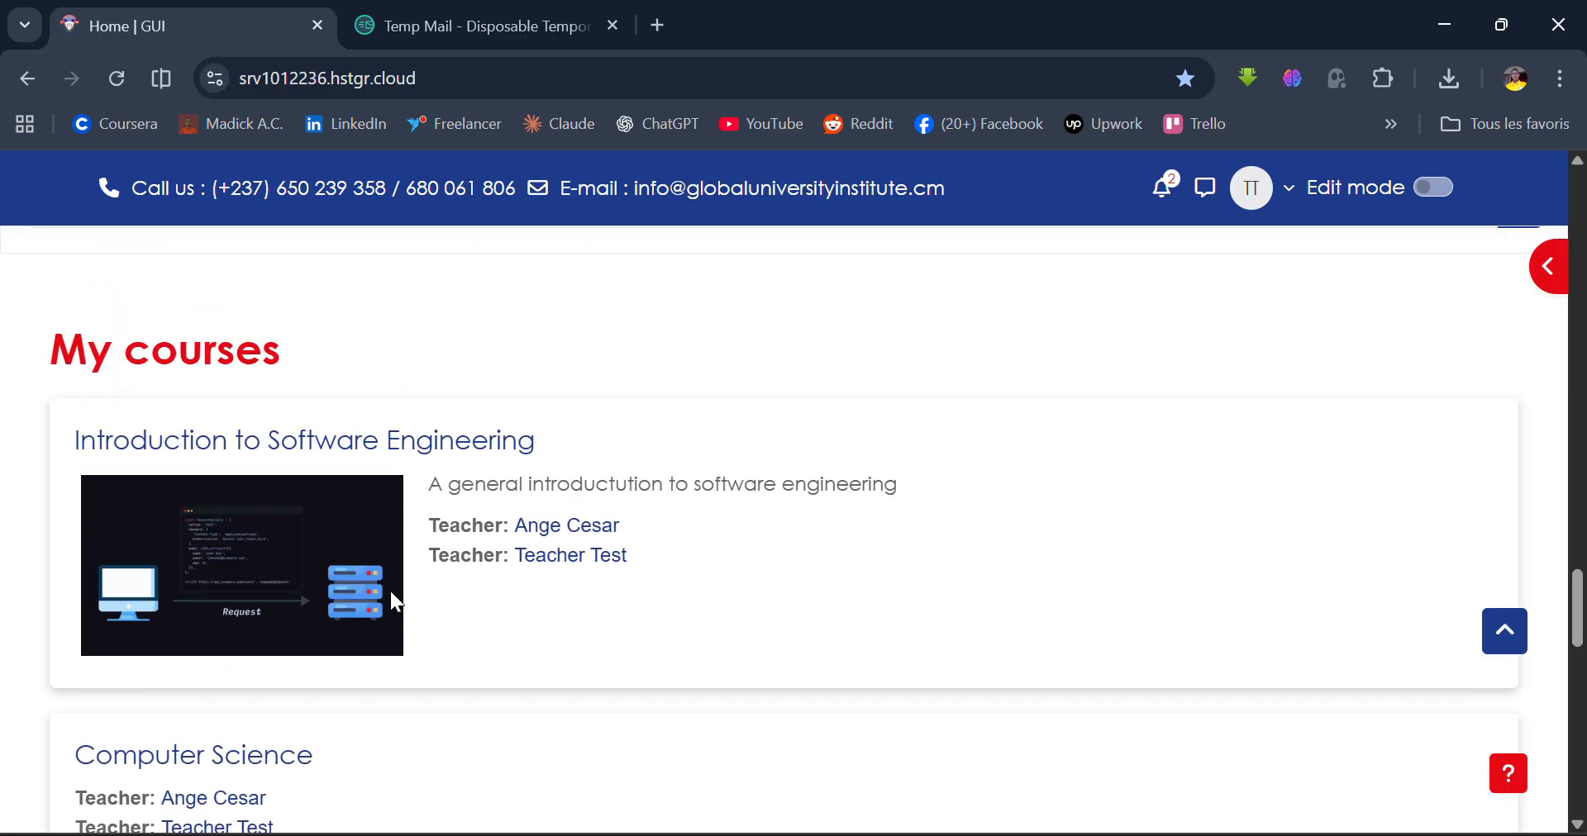
pyautogui.scroll(-5, 390, 592)
pyautogui.scroll(-8, 390, 592)
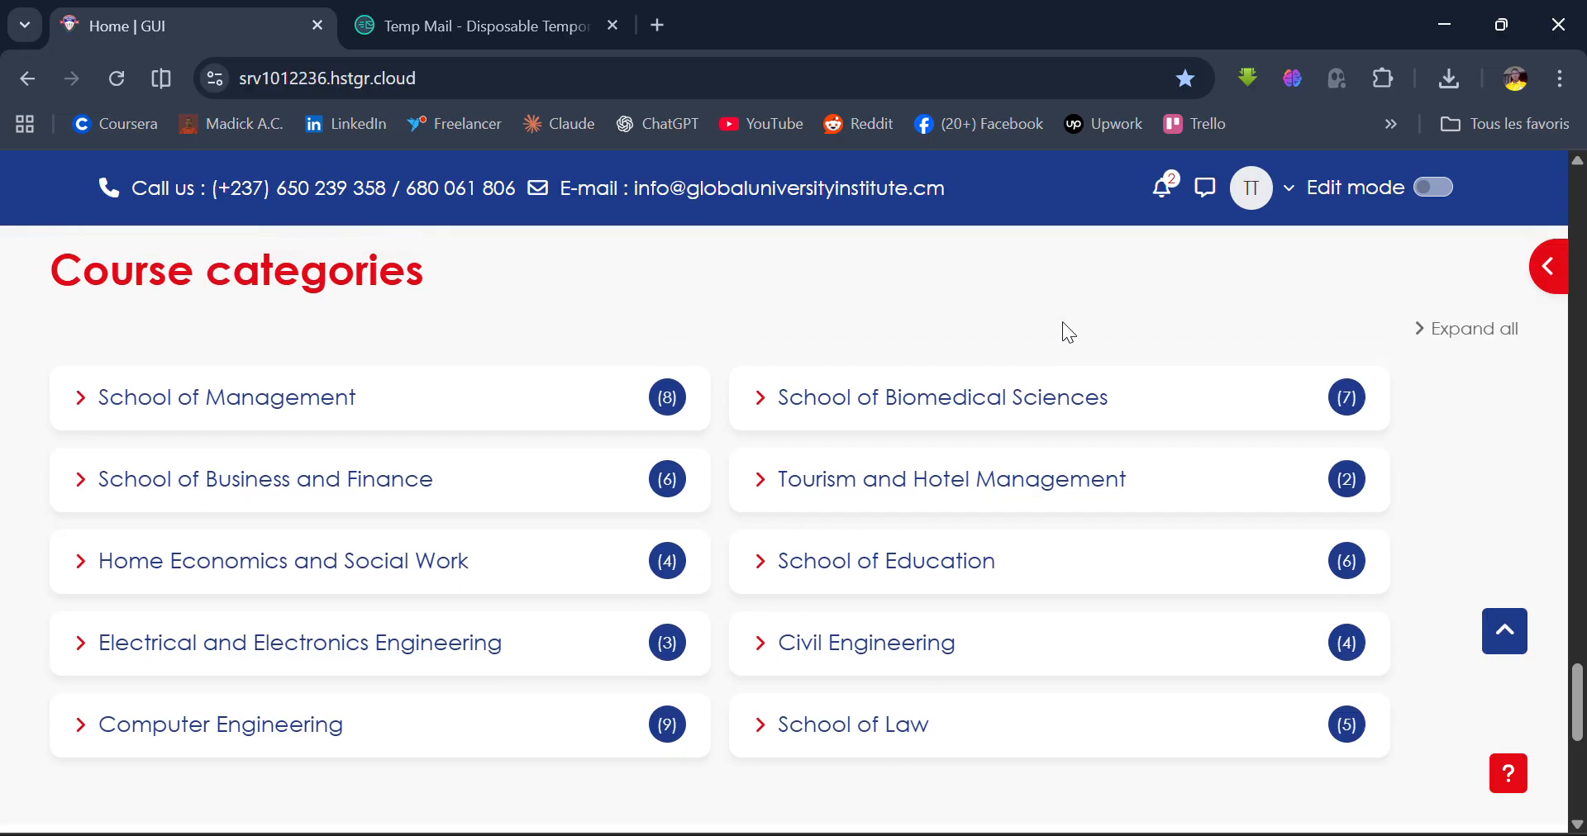
pyautogui.scroll(6, 1066, 330)
pyautogui.scroll(-10, 1066, 330)
pyautogui.scroll(6, 1063, 324)
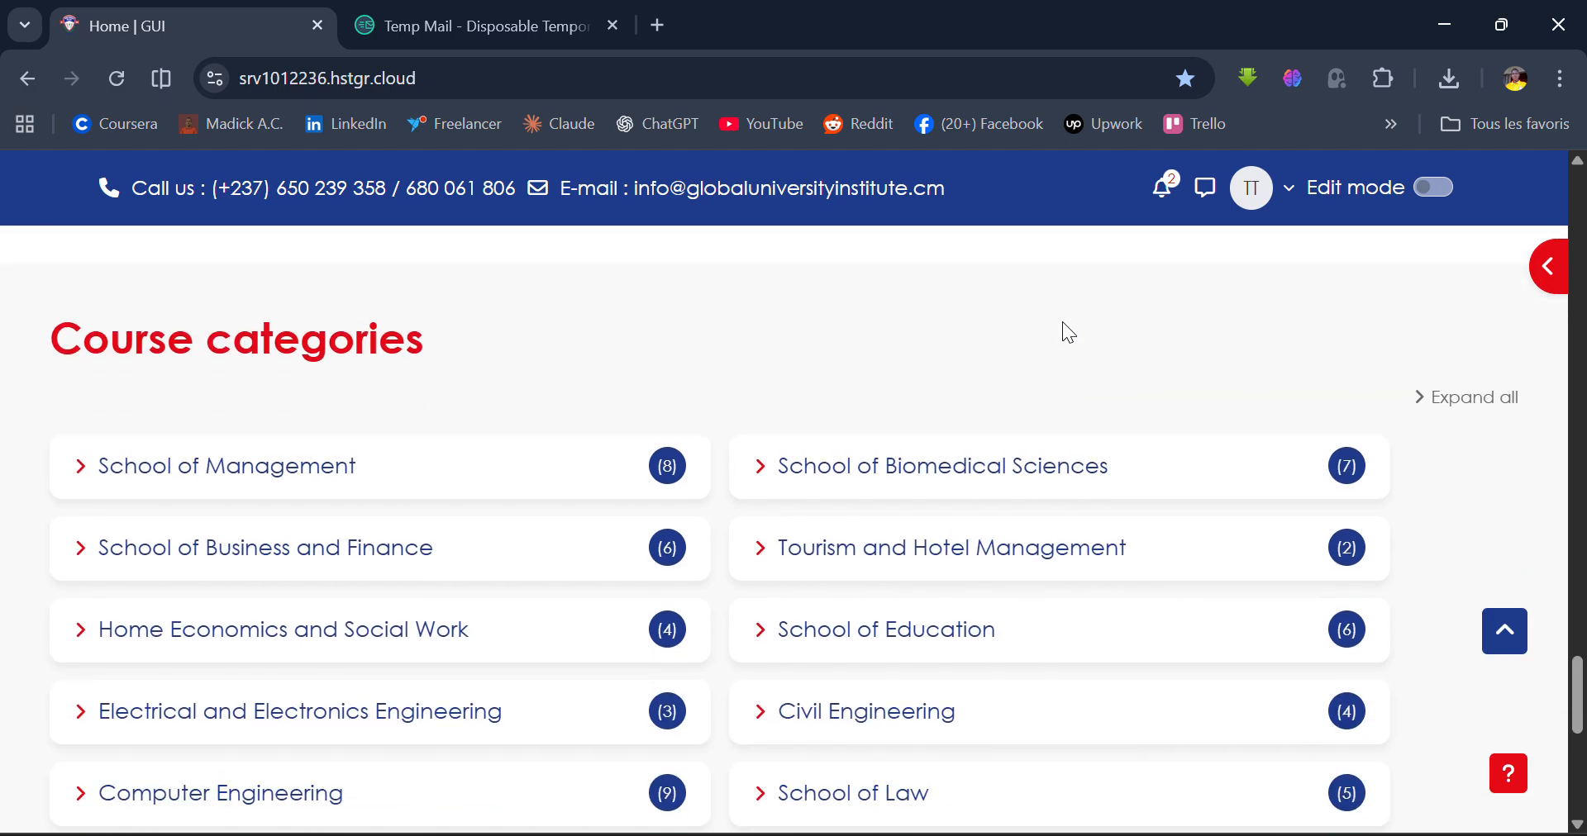
pyautogui.scroll(10, 1063, 324)
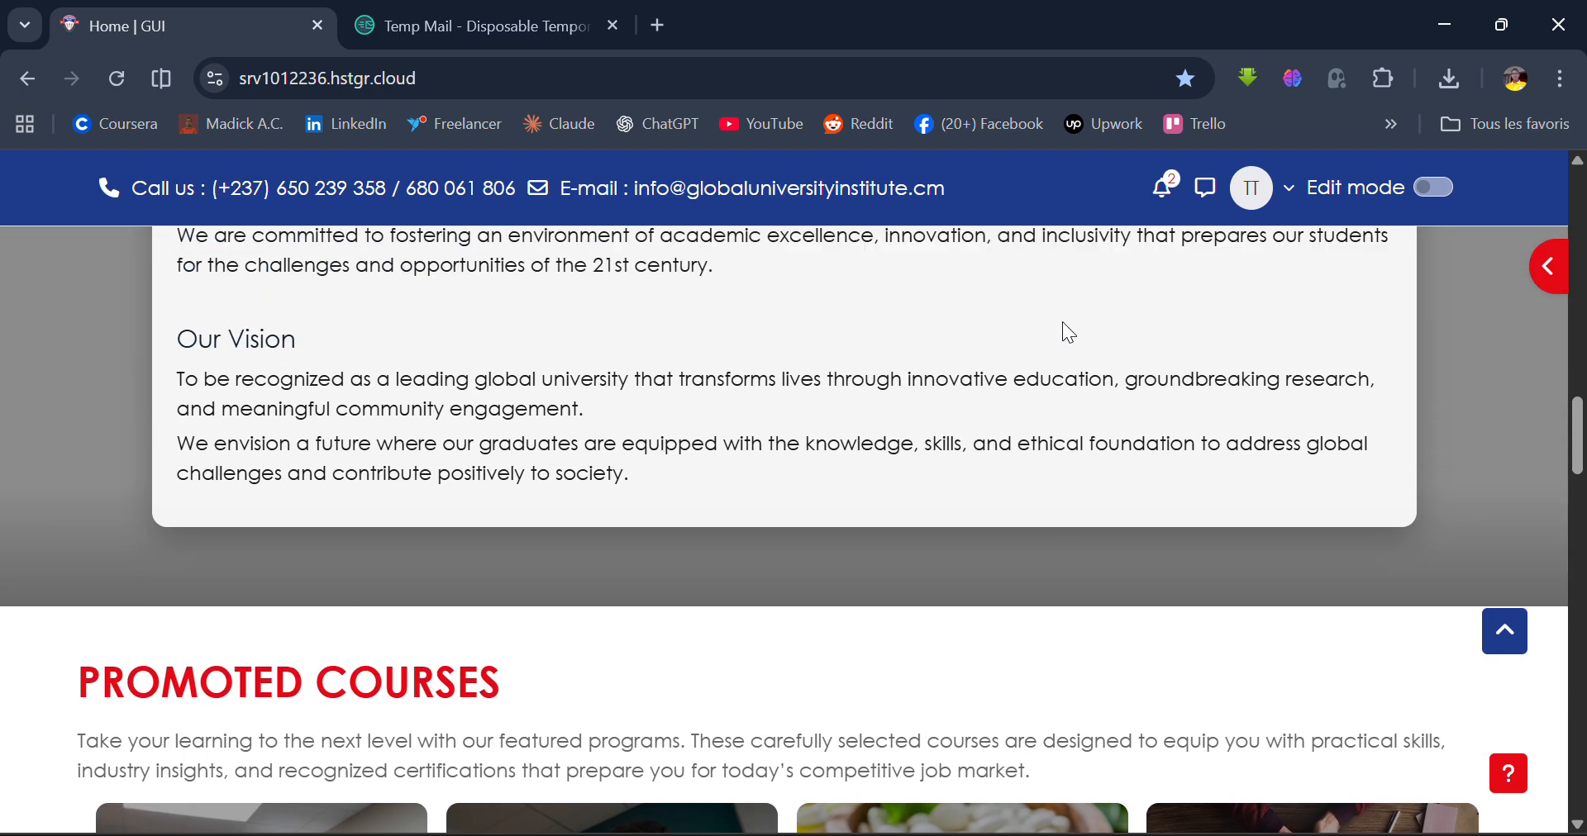
pyautogui.scroll(10, 1063, 324)
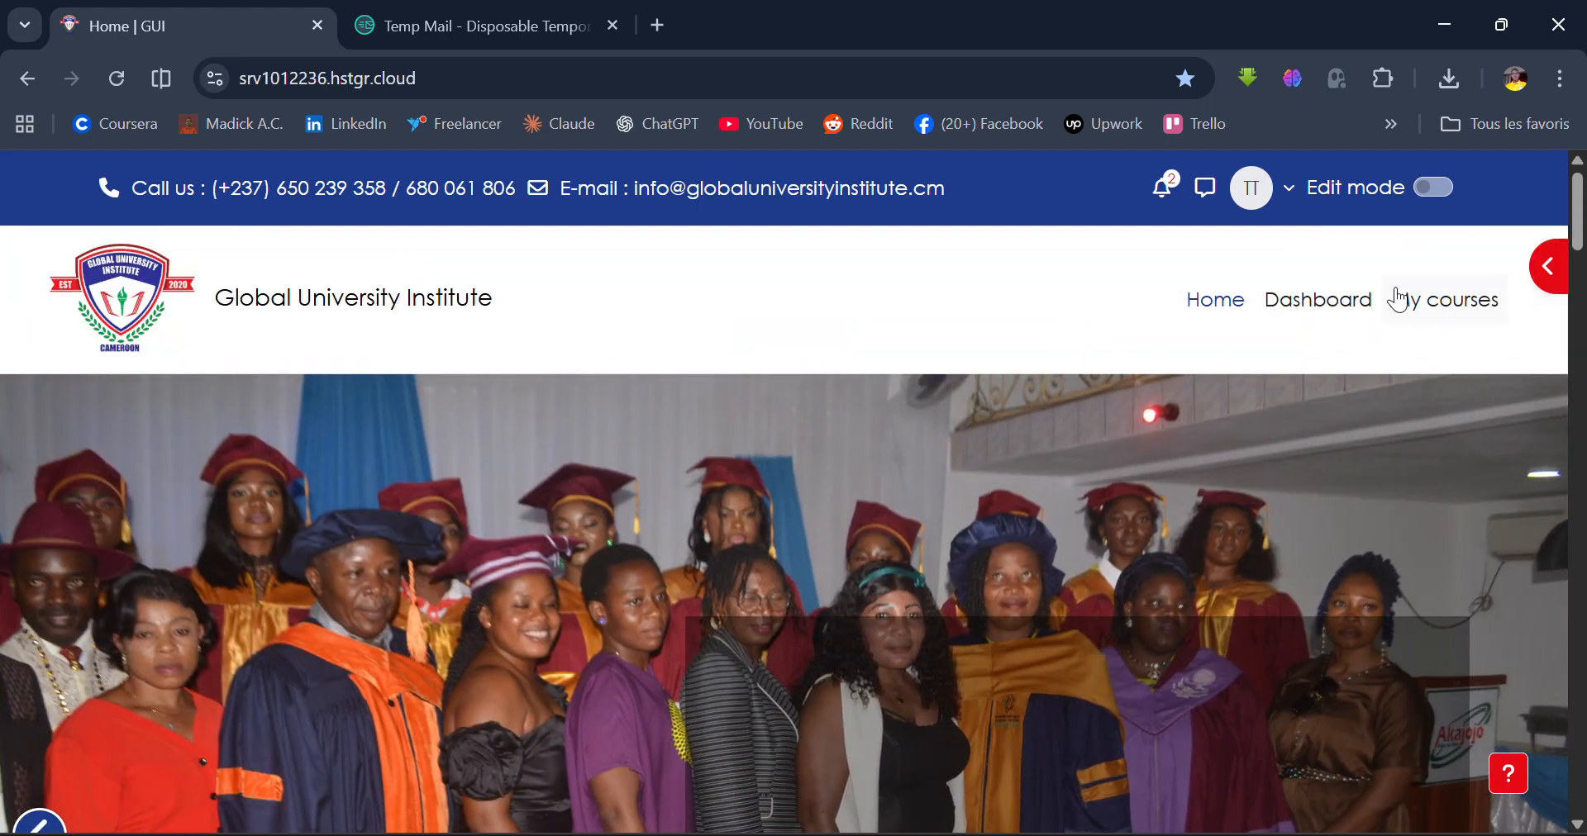
# Open the teacher's Dashboard and review the courses in its course overview
pyautogui.click(1338, 310)
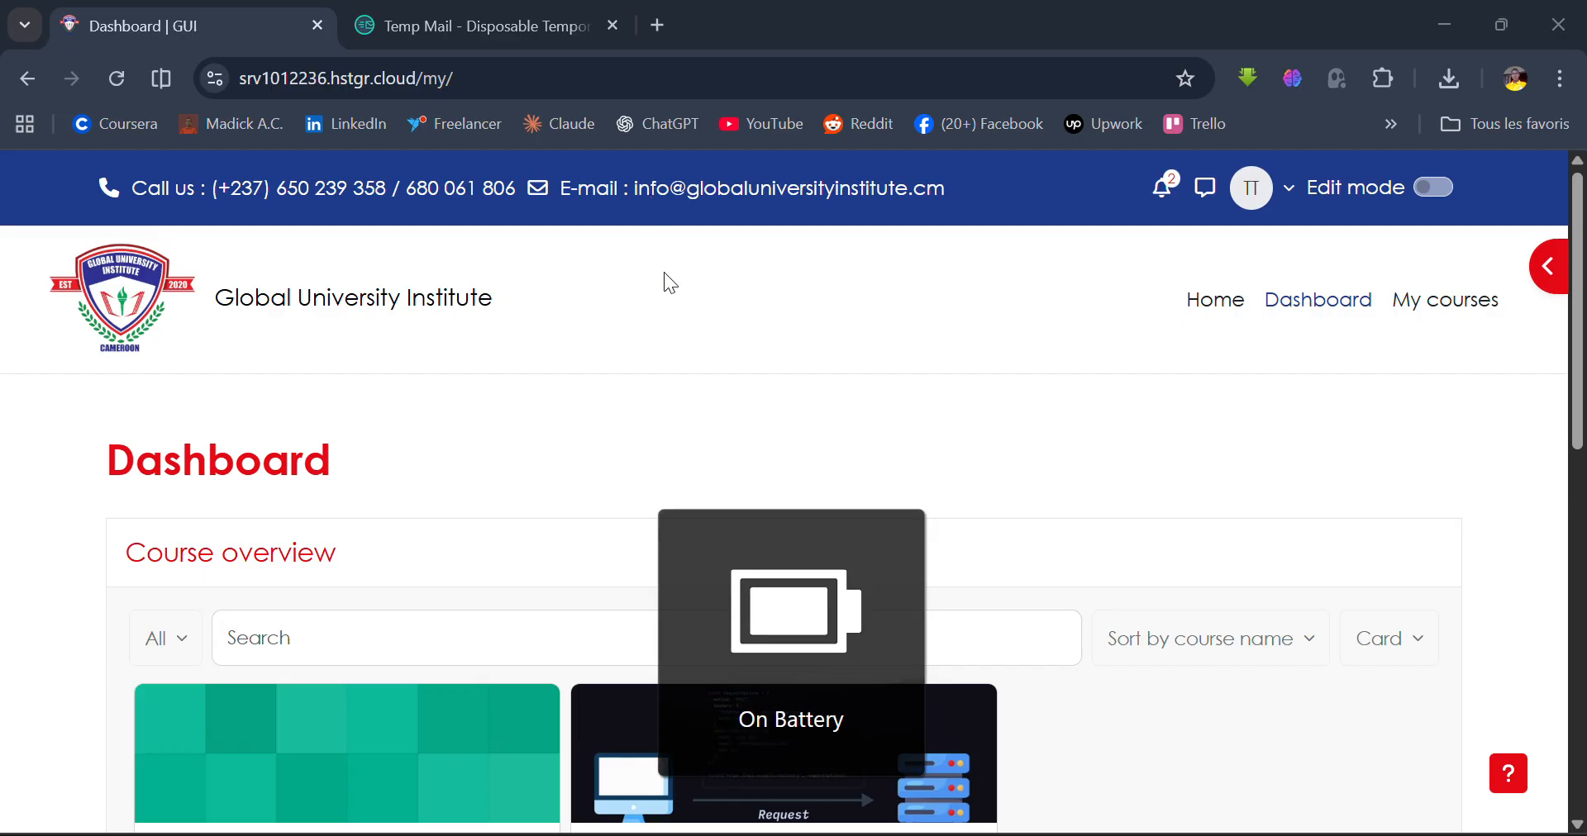
pyautogui.scroll(-2, 666, 277)
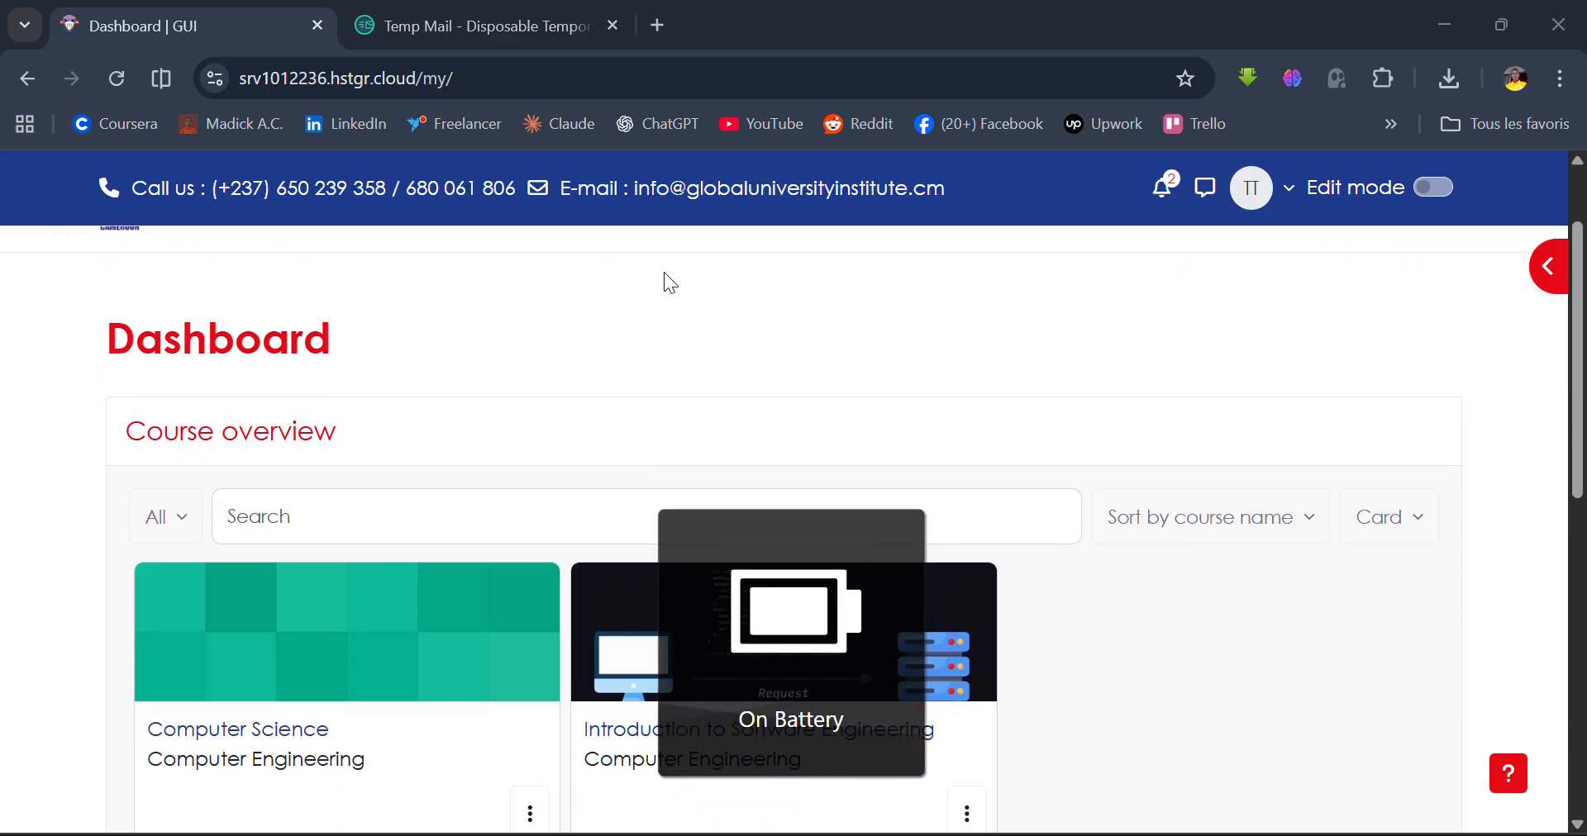
pyautogui.scroll(-3, 664, 273)
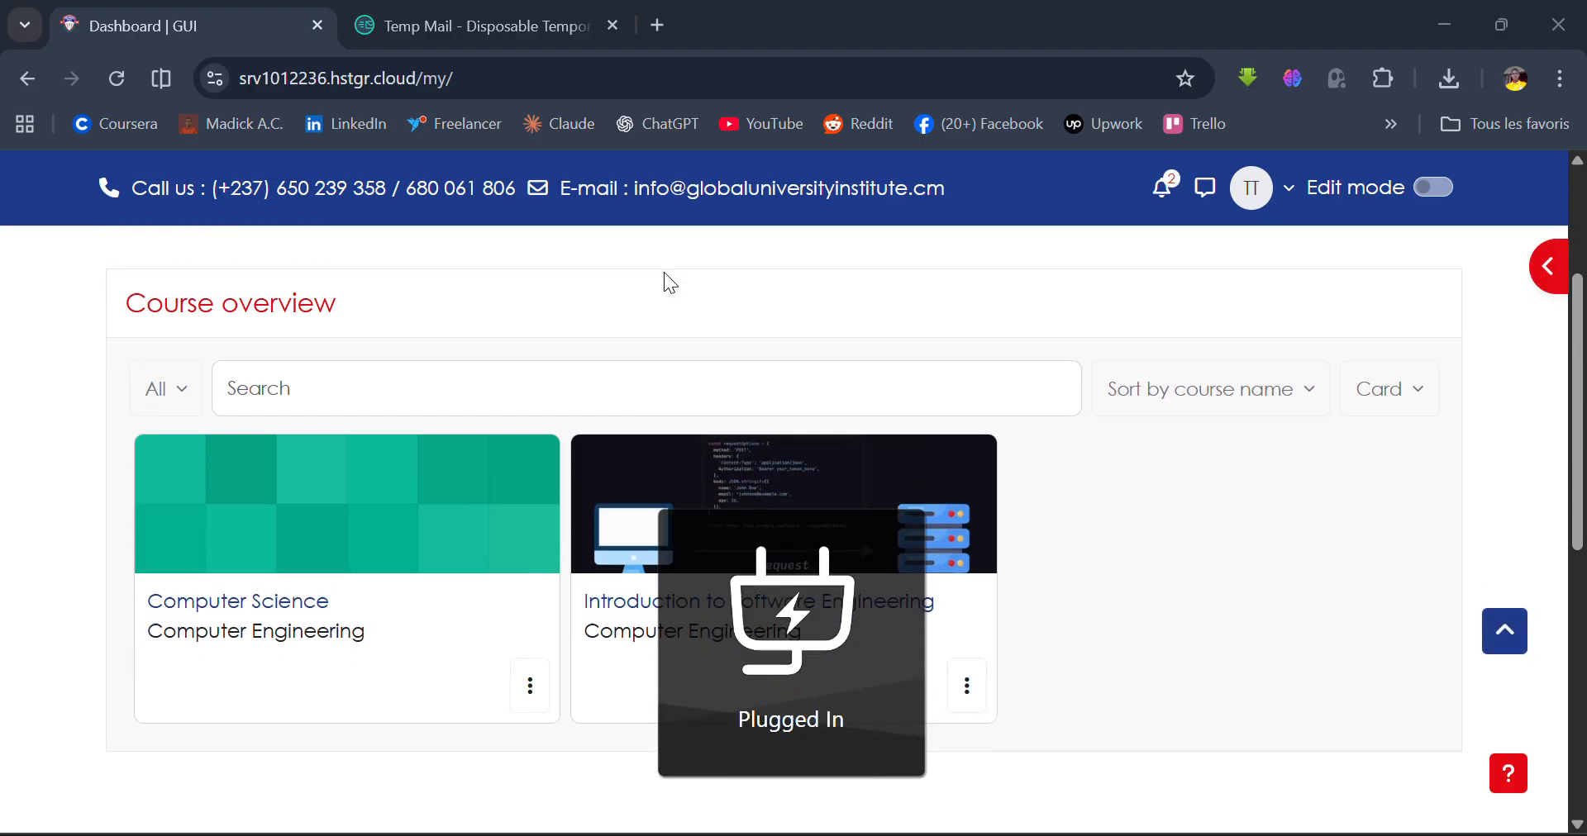
pyautogui.scroll(2, 664, 277)
pyautogui.scroll(-1, 664, 277)
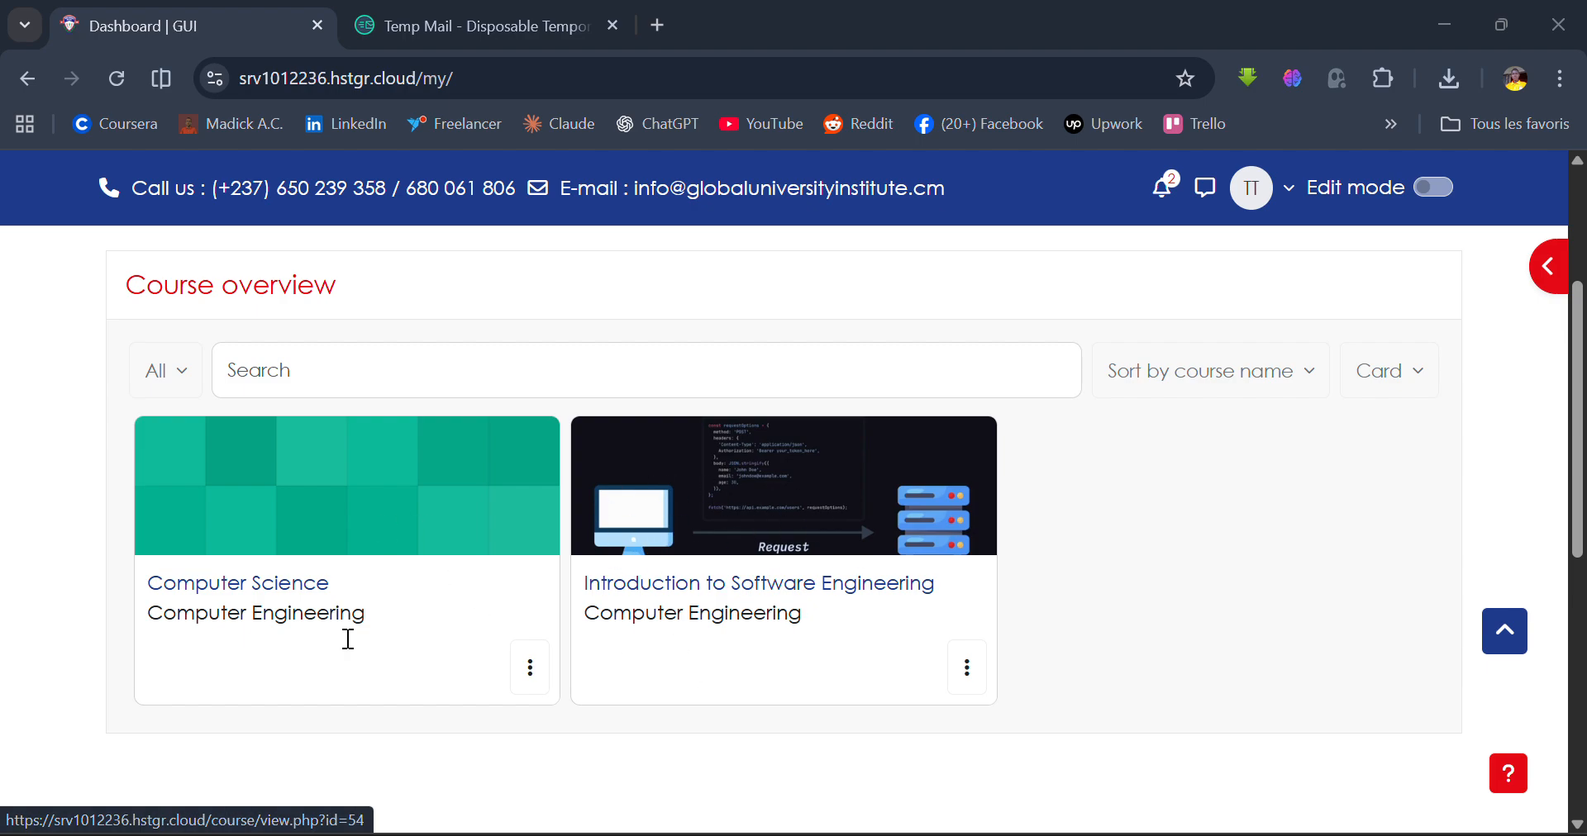
pyautogui.scroll(3, 633, 686)
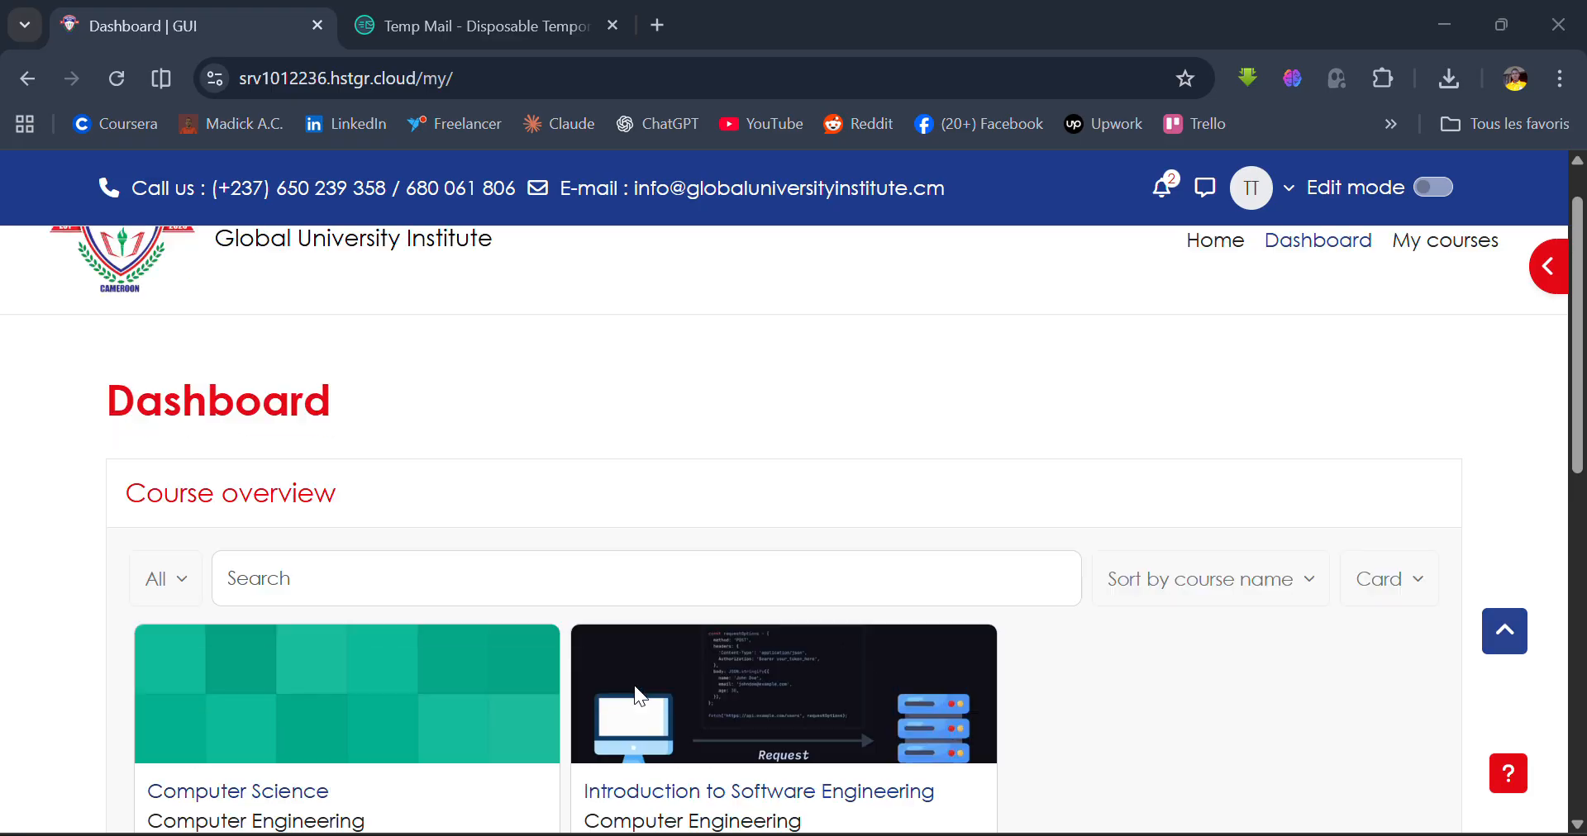
# Star the Computer Science course in the course overview
pyautogui.scroll(-2, 633, 686)
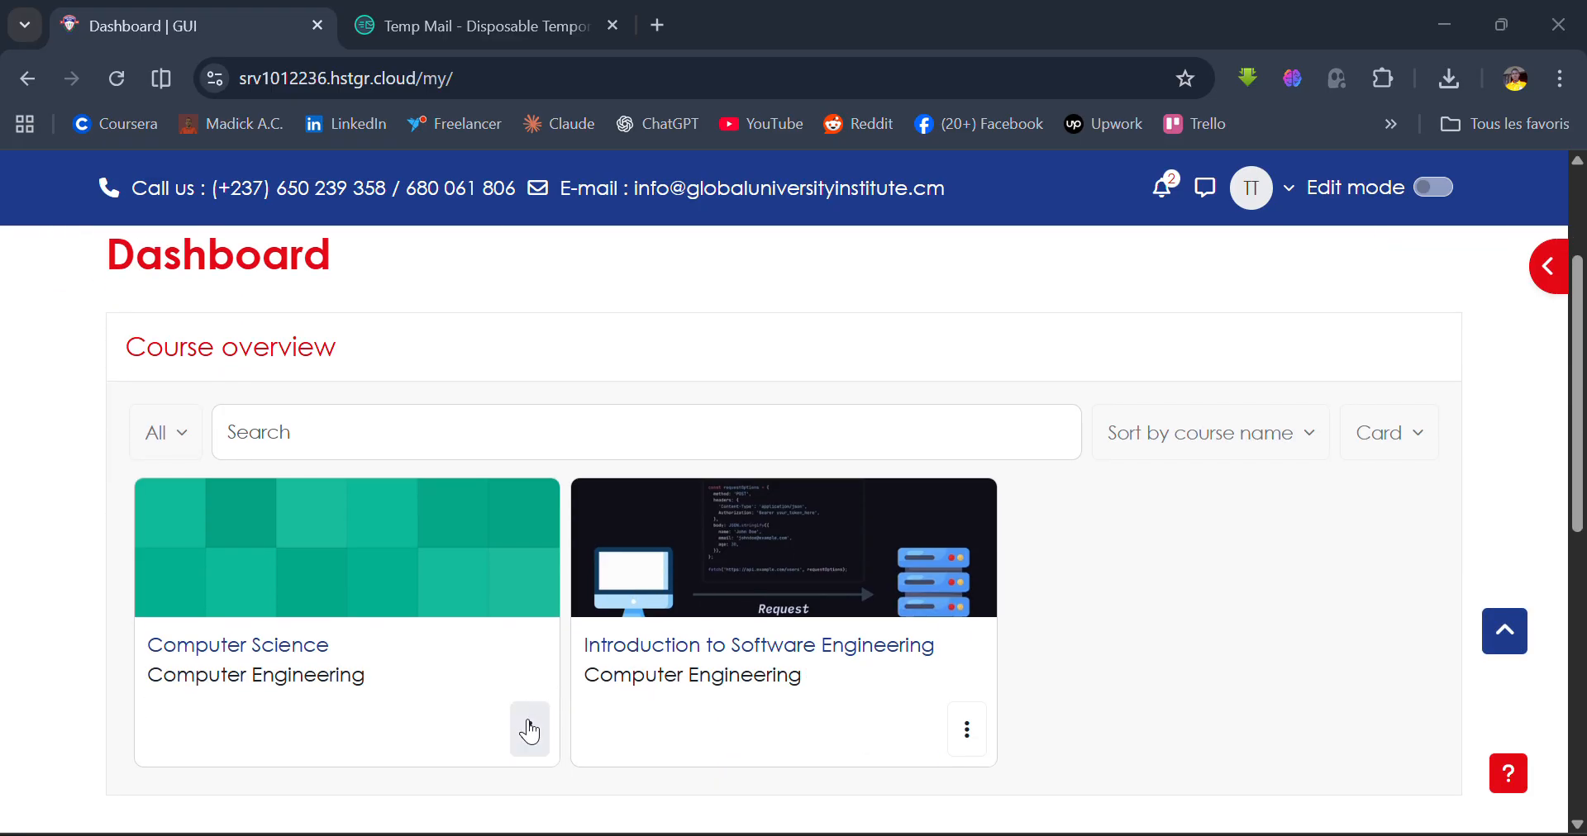
pyautogui.click(530, 730)
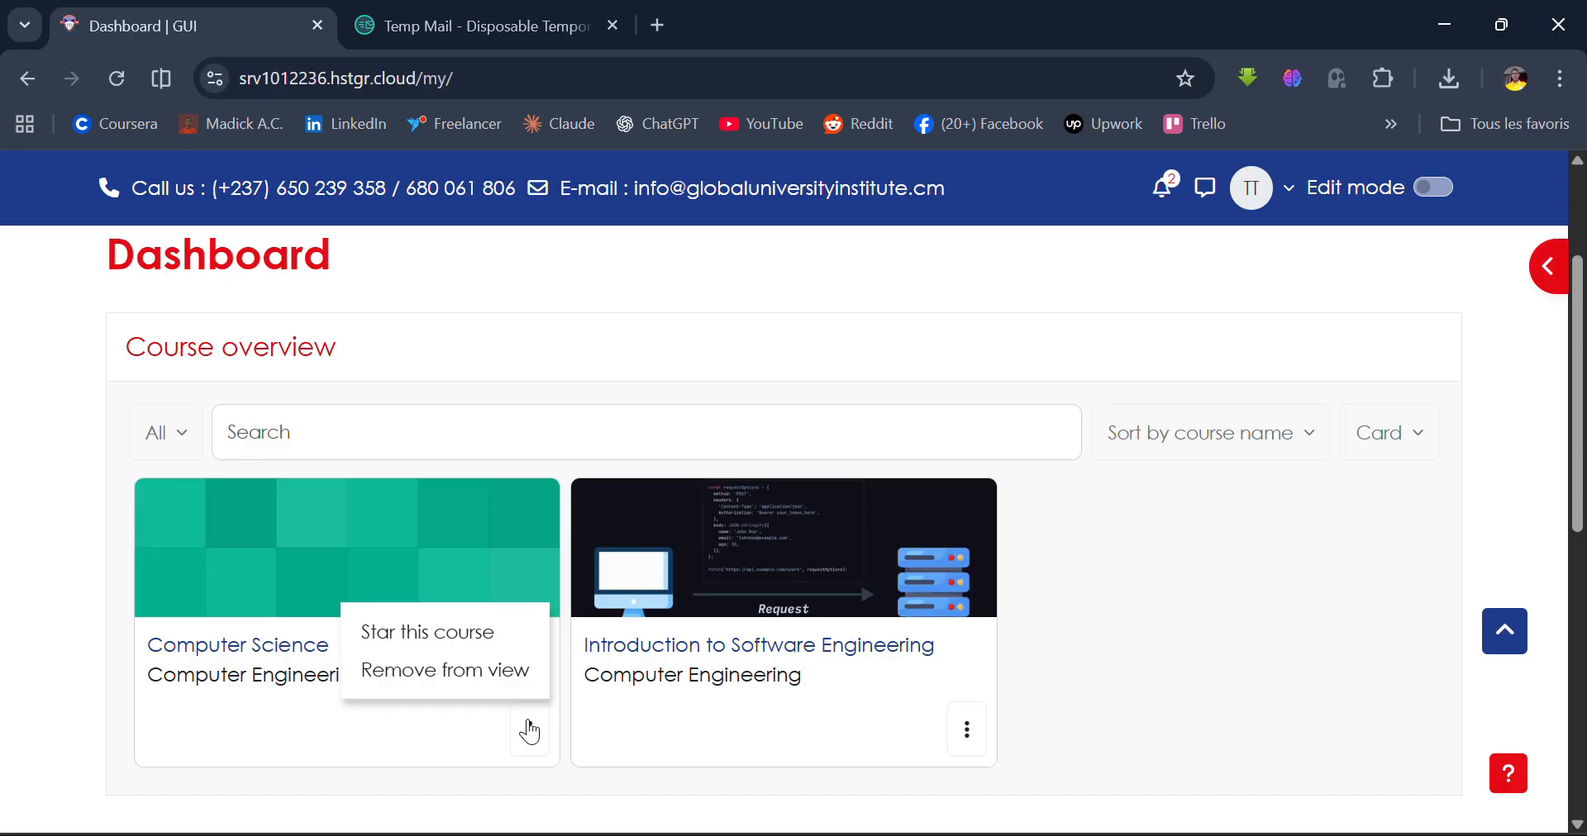
pyautogui.click(495, 650)
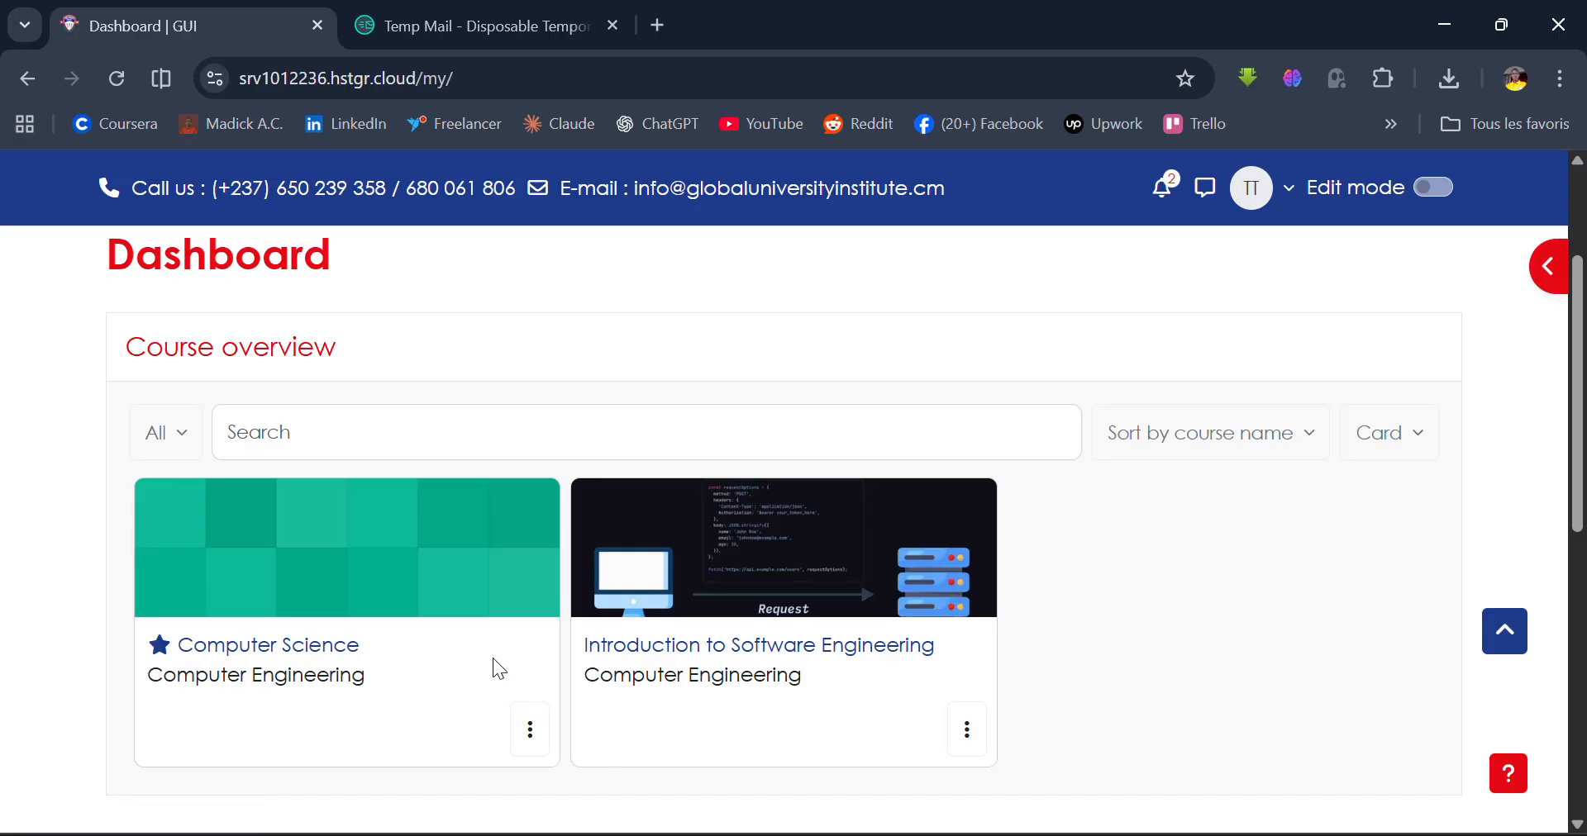
# Open the Computer Science course and review the activities in its General section
pyautogui.click(429, 587)
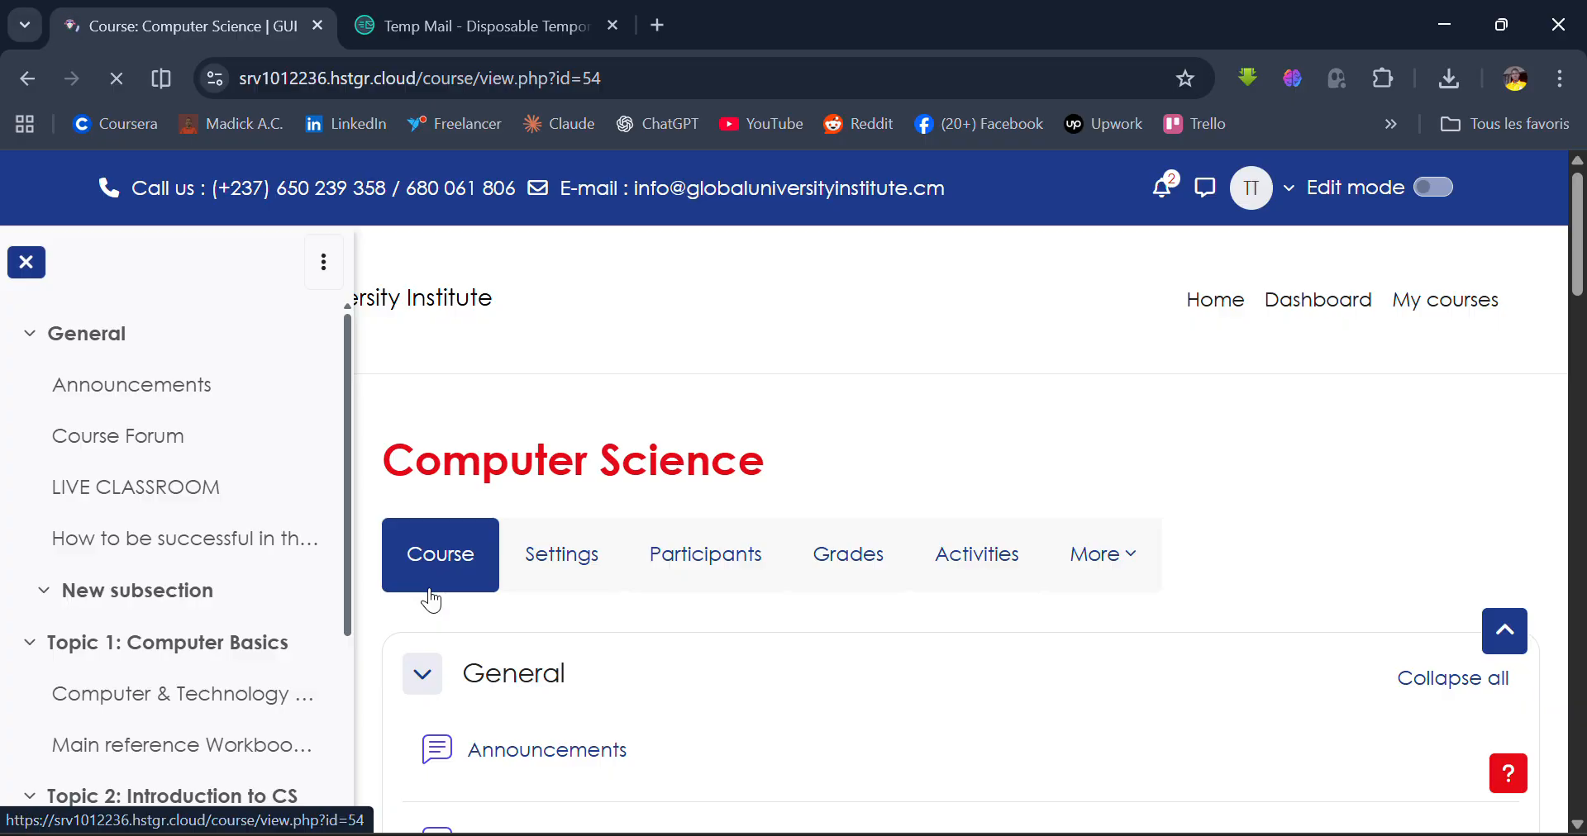
pyautogui.scroll(-2, 429, 591)
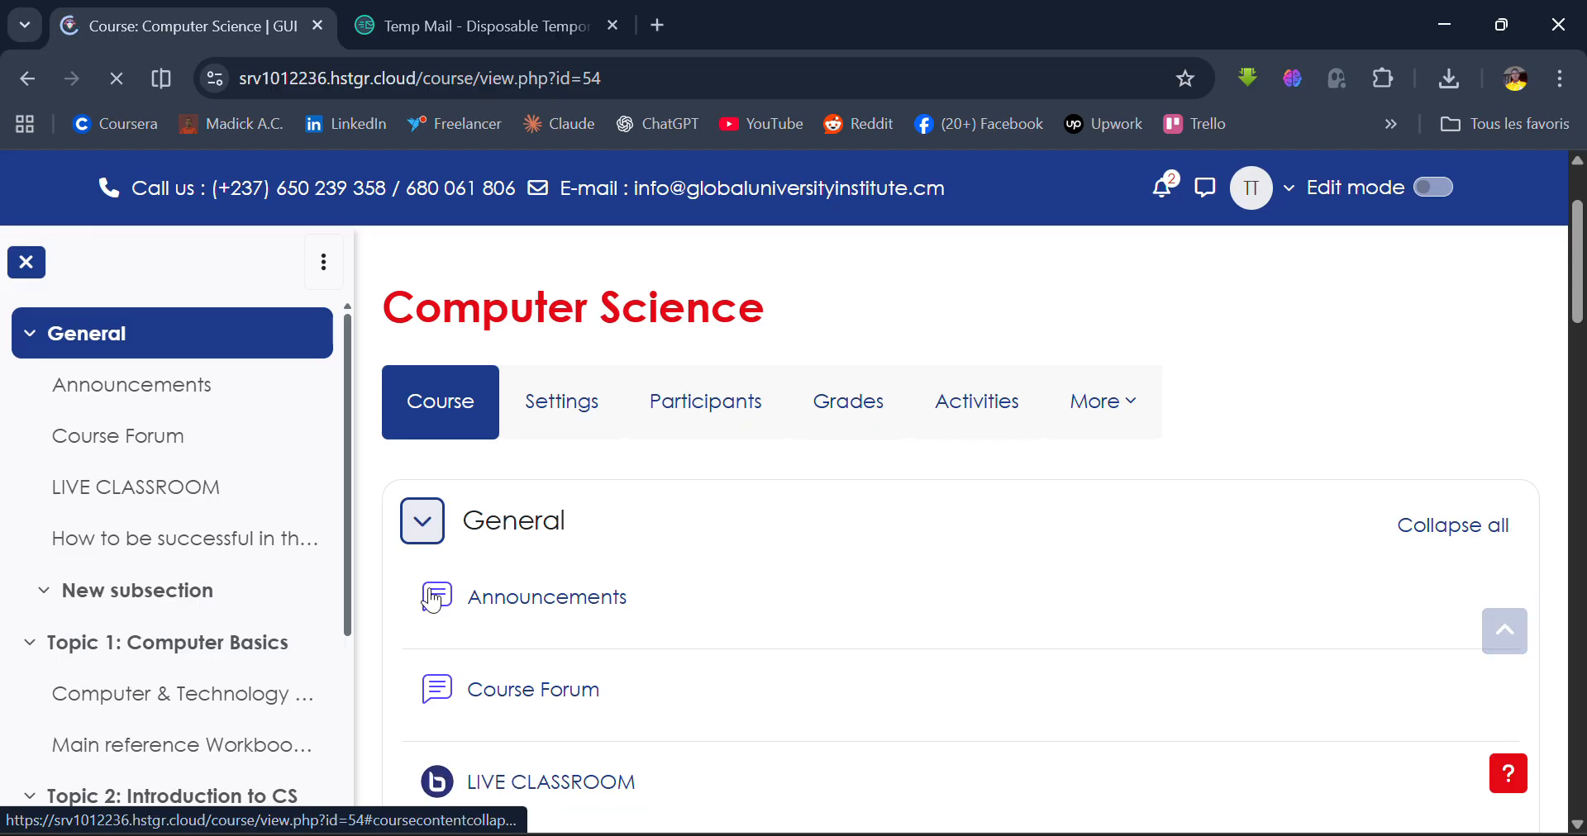
pyautogui.scroll(2, 780, 541)
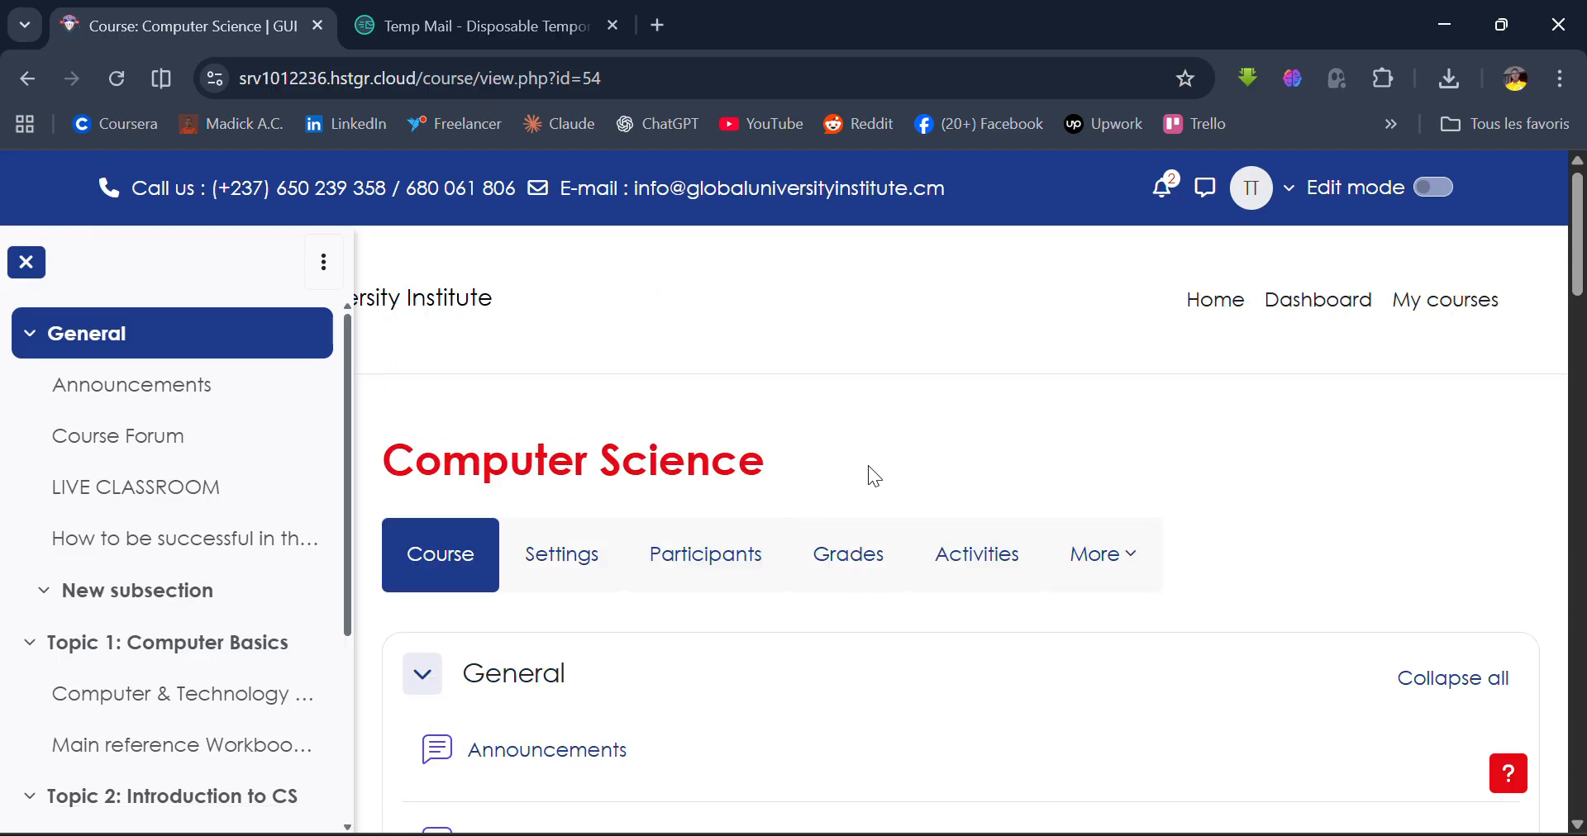
pyautogui.scroll(-3, 867, 467)
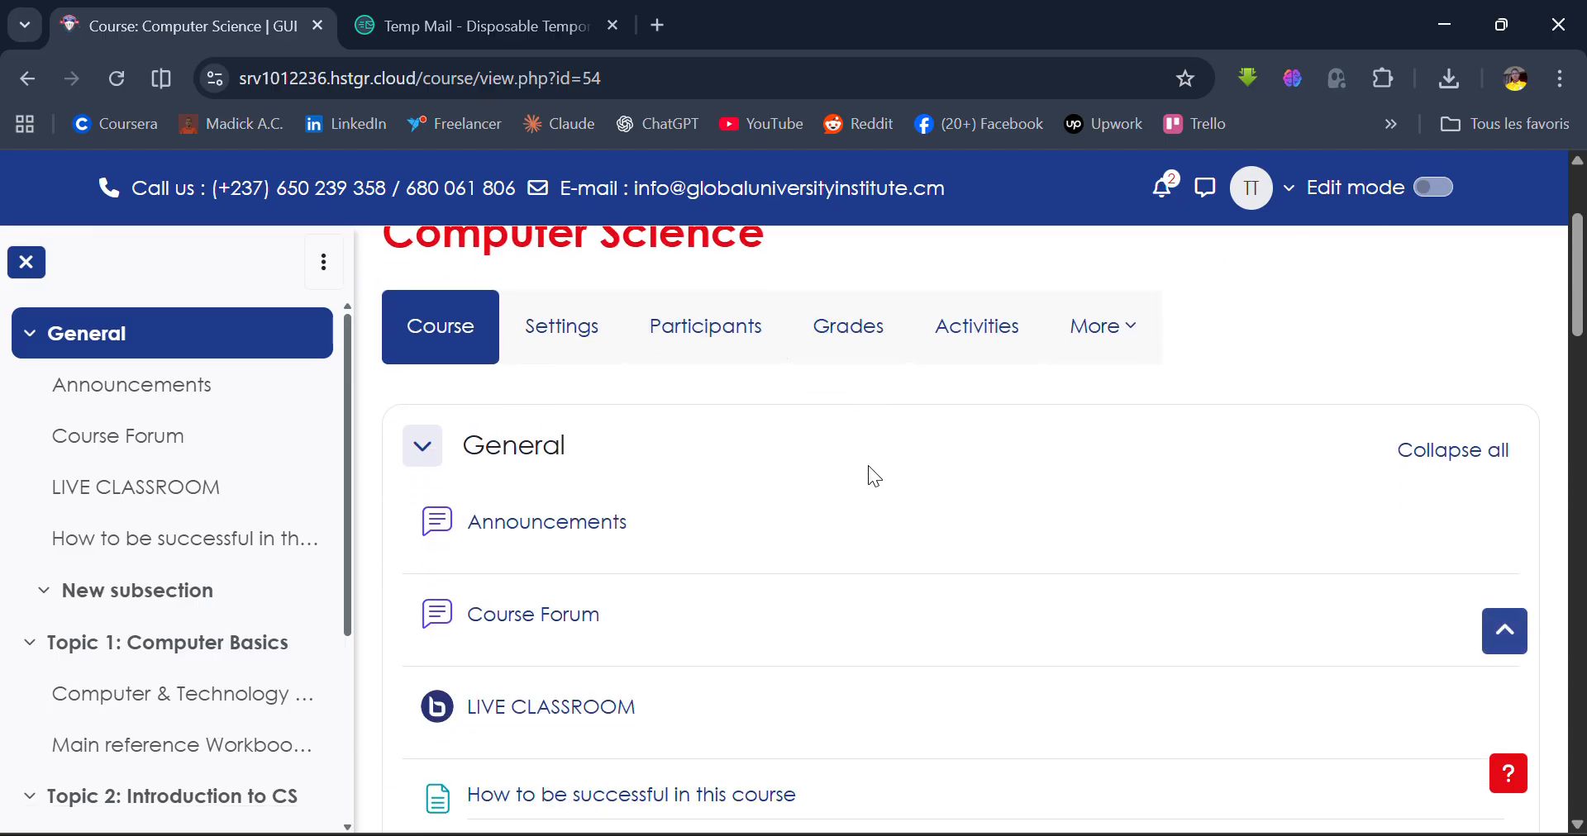
pyautogui.scroll(-2, 868, 467)
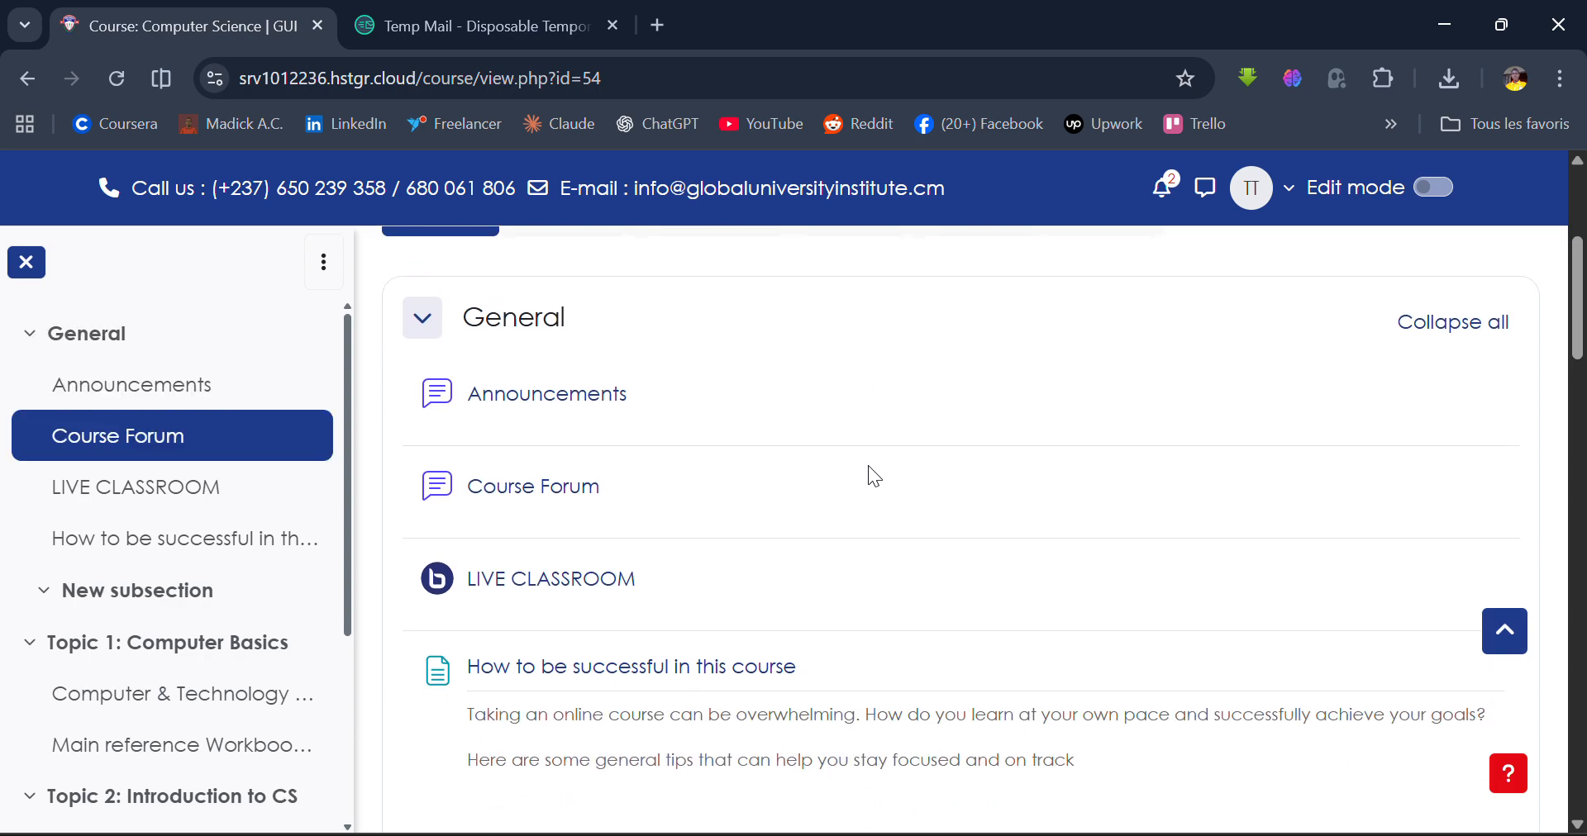
pyautogui.scroll(2, 868, 477)
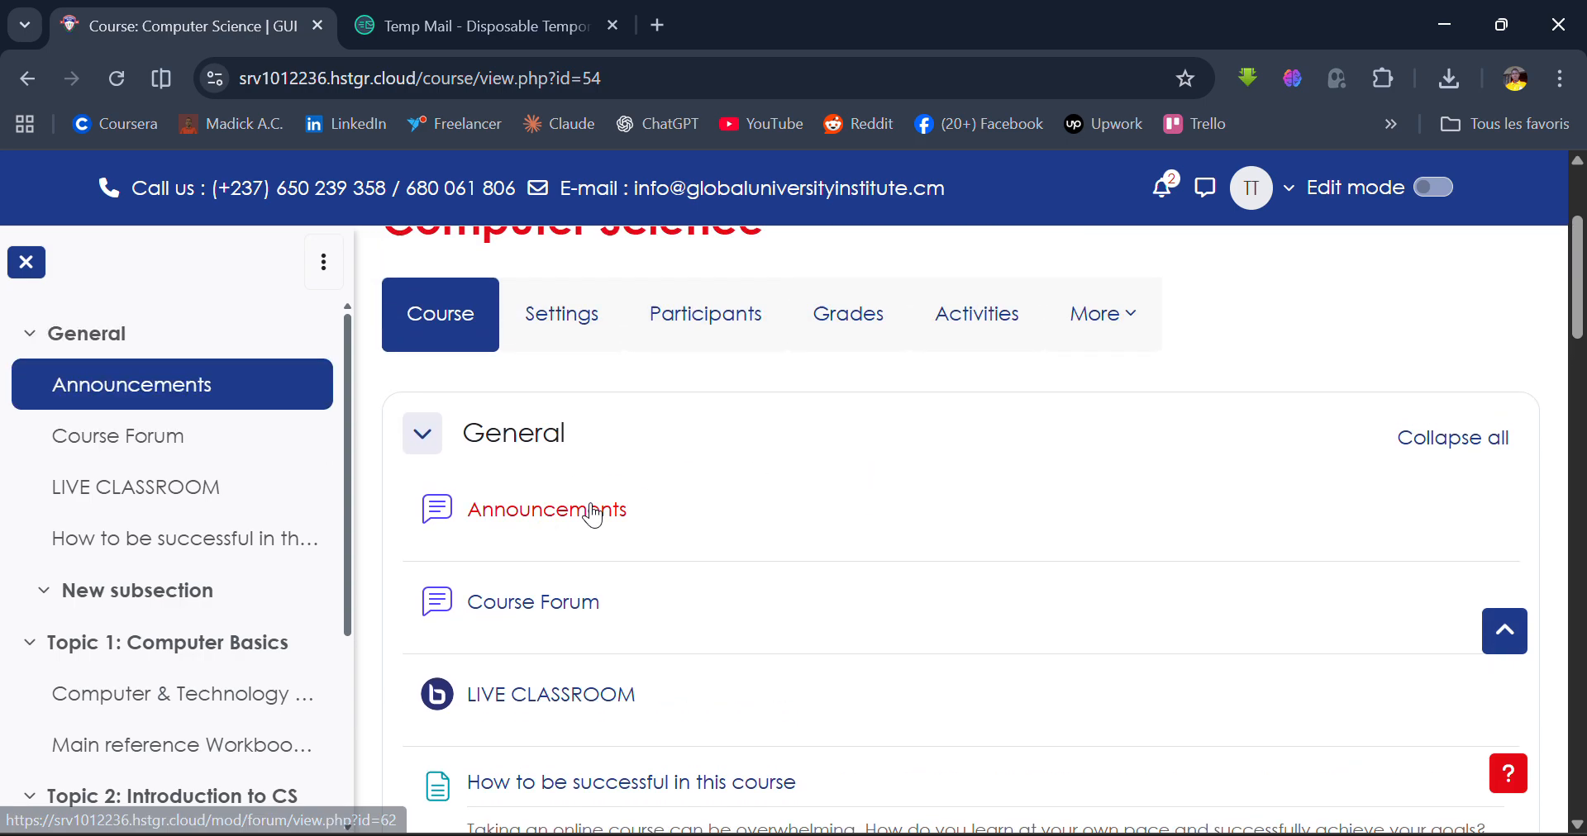
pyautogui.scroll(1, 594, 514)
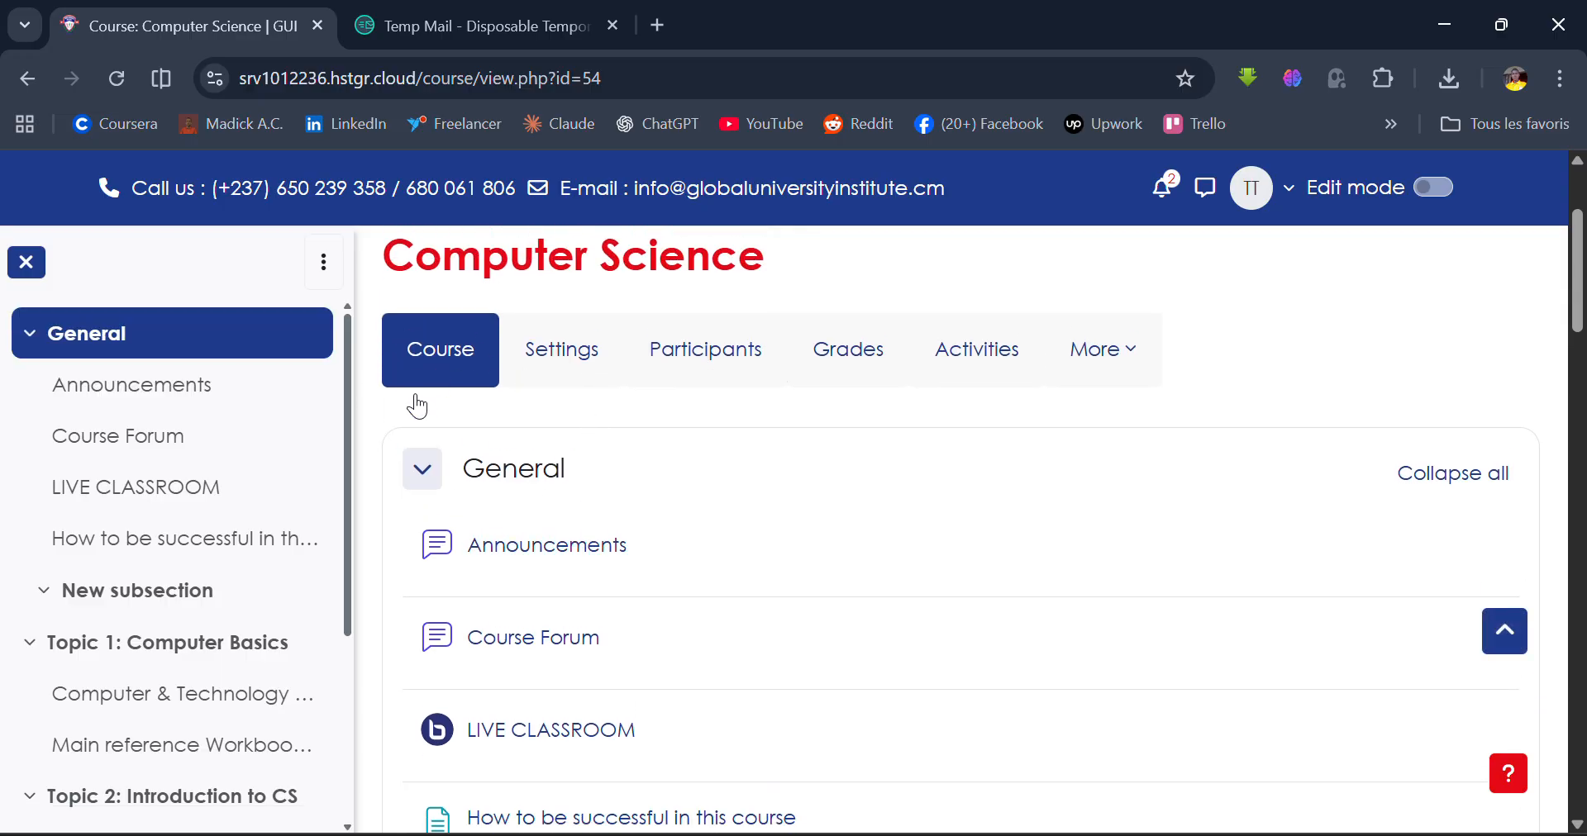
# Open the Computer Science course's Announcements forum and review its page
pyautogui.click(572, 563)
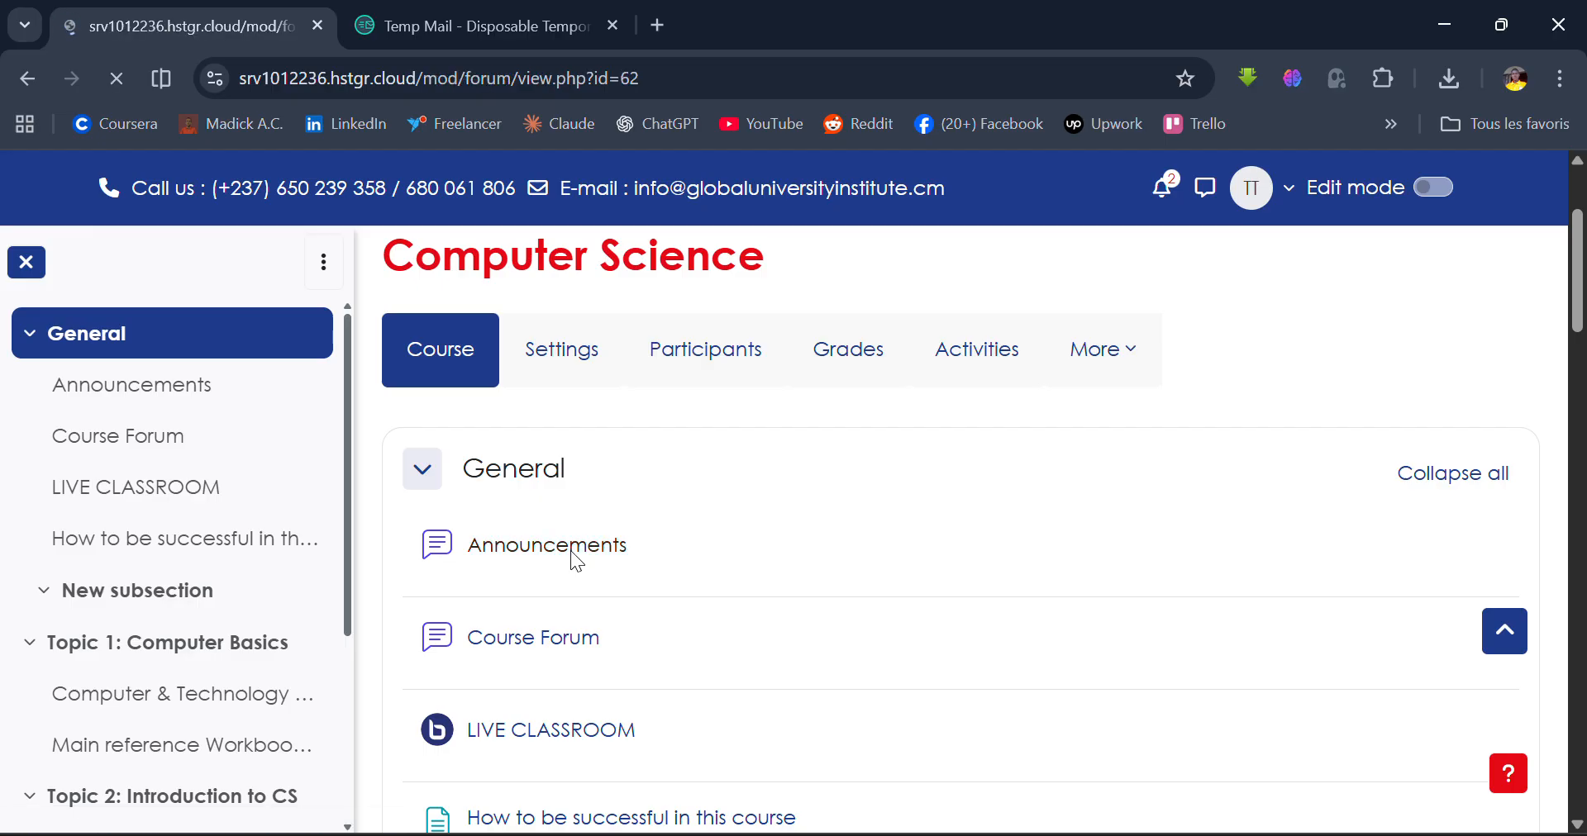
pyautogui.scroll(-3, 575, 562)
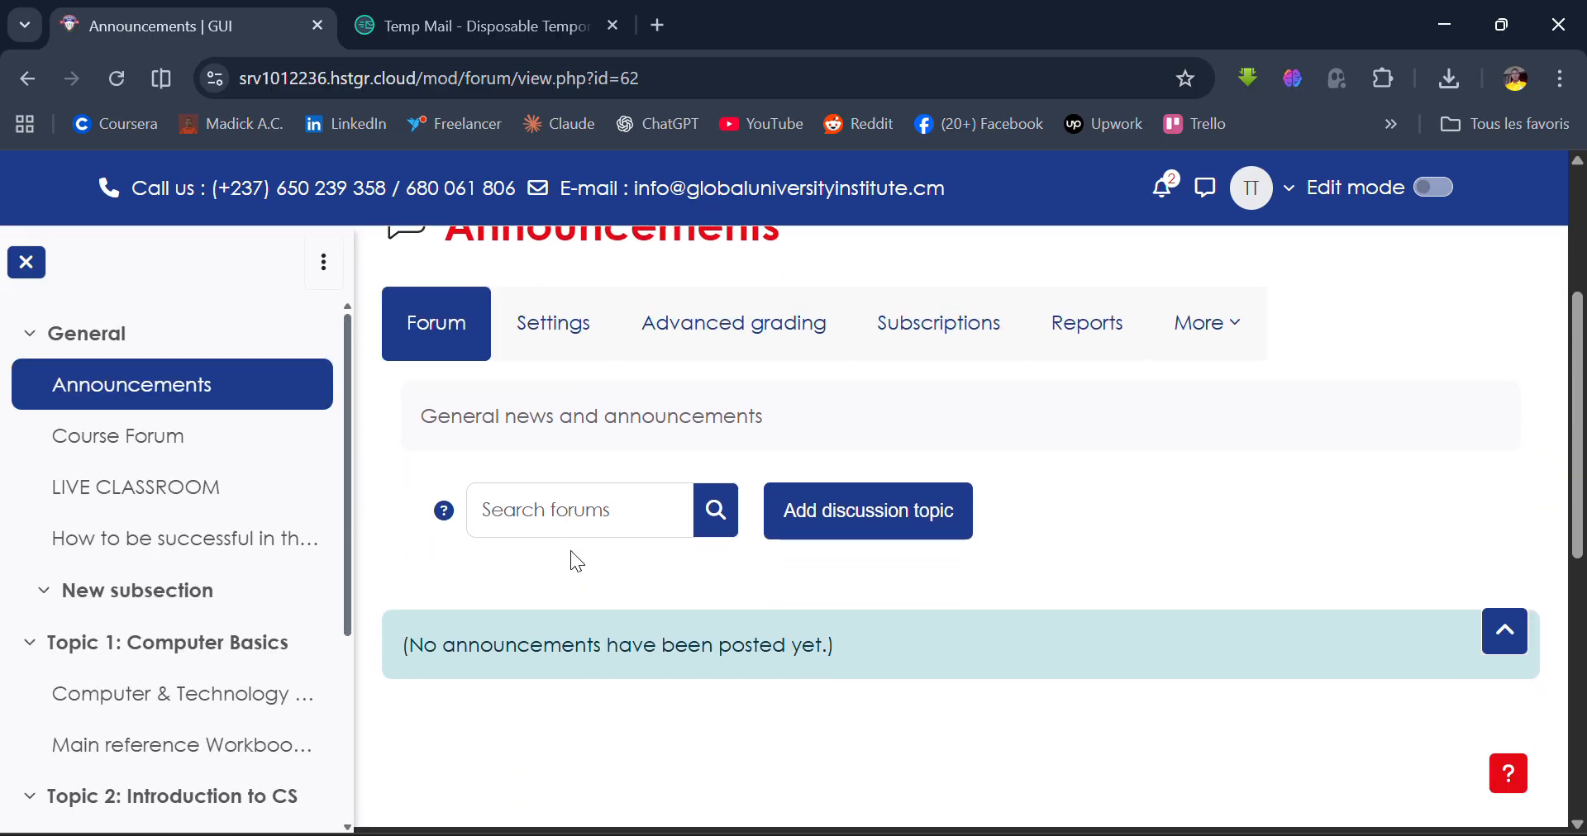
pyautogui.scroll(1, 570, 551)
pyautogui.scroll(-1, 571, 552)
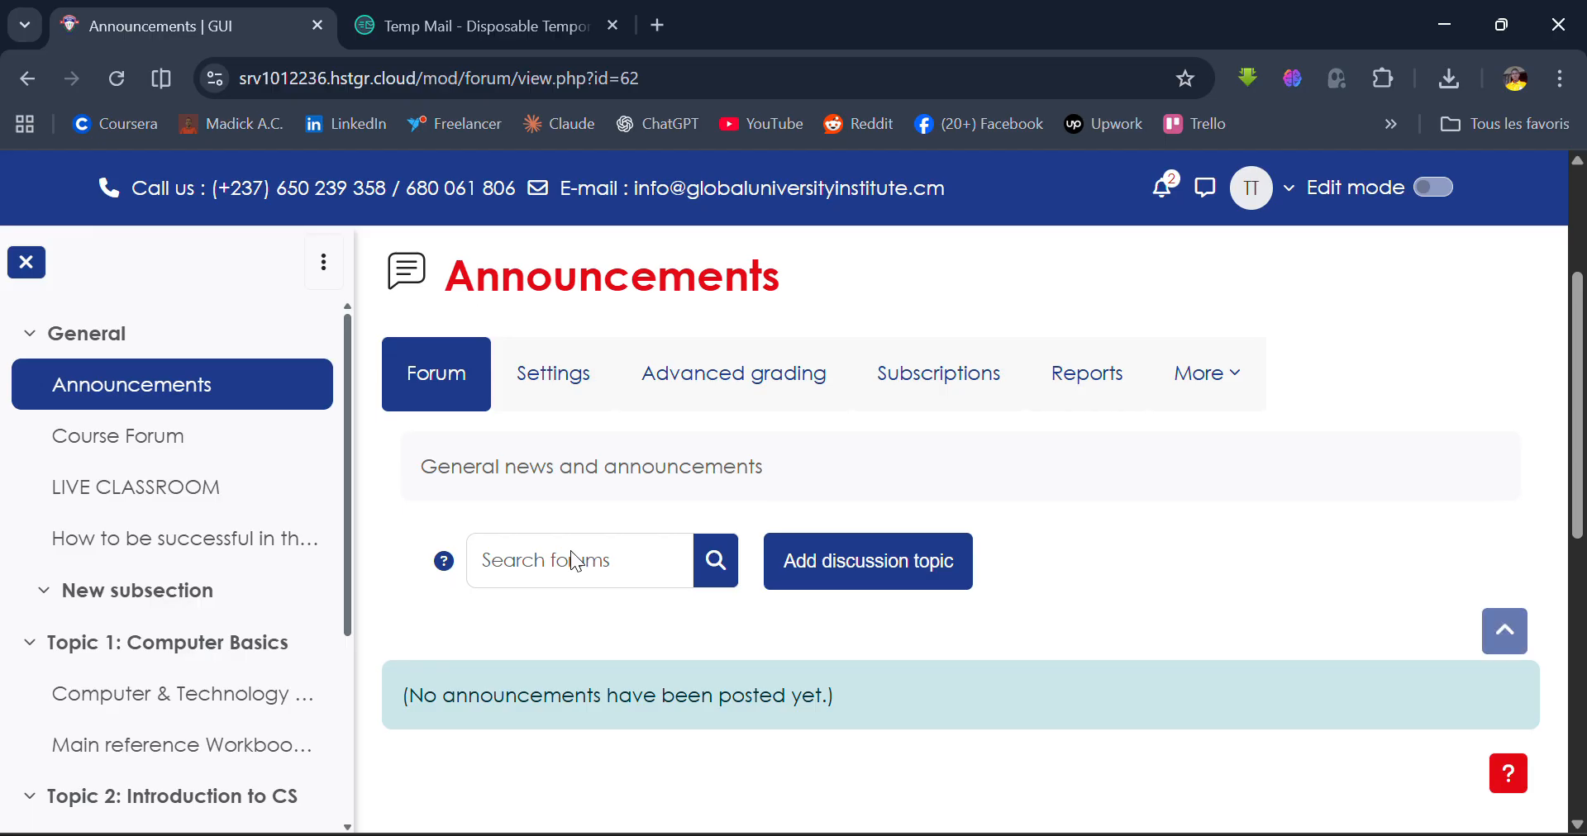
# Start a new discussion topic in the Announcements forum with the subject "New Assignments"
pyautogui.click(836, 561)
pyautogui.scroll(-2, 837, 562)
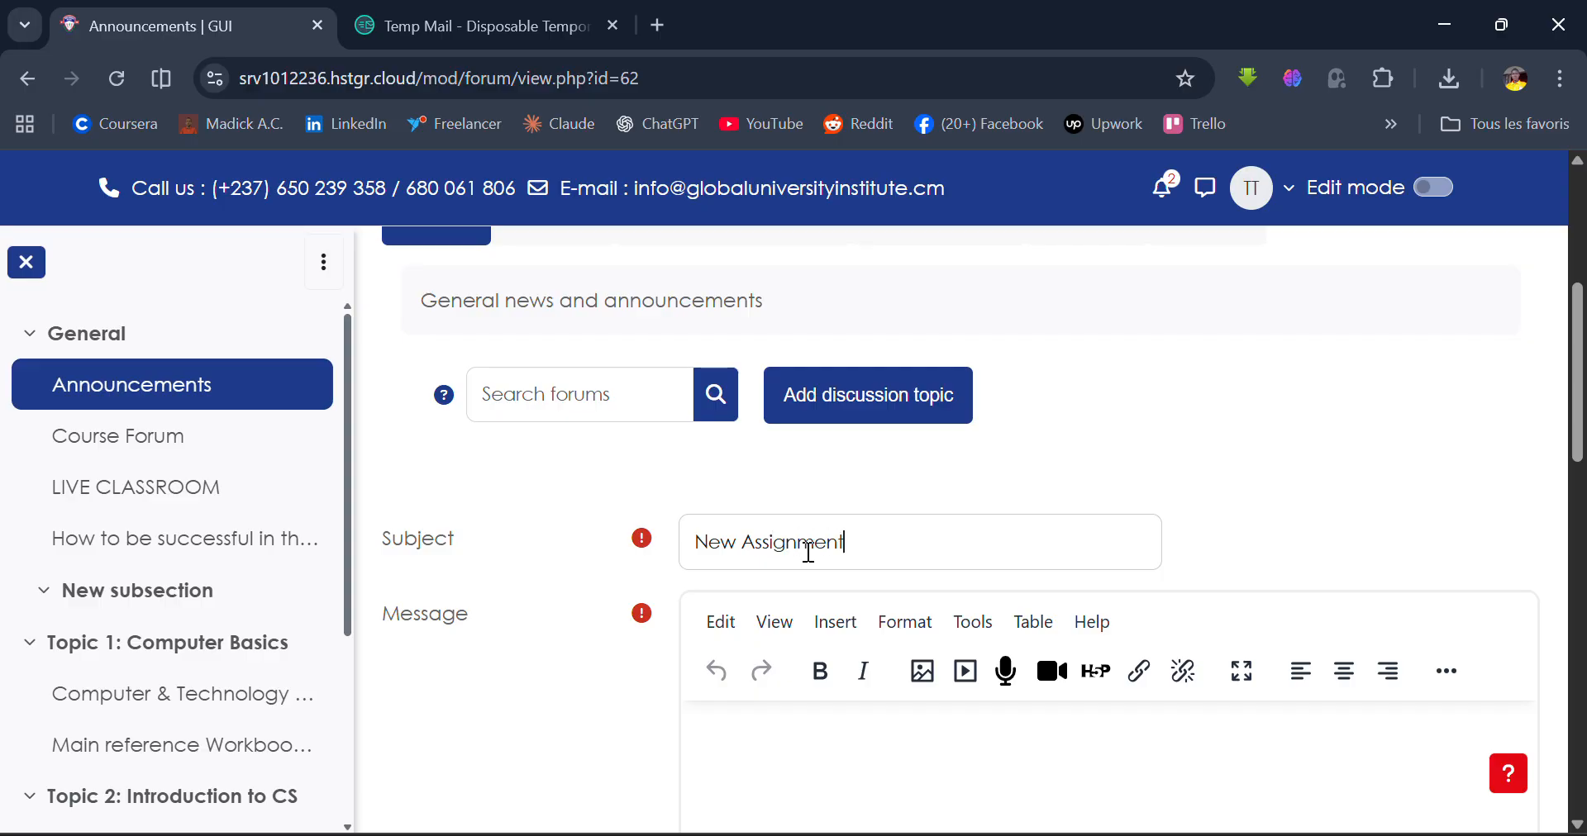
pyautogui.scroll(-3, 808, 552)
# Write the message "Discussion about assignment" and post the announcement to the forum
pyautogui.click(880, 542)
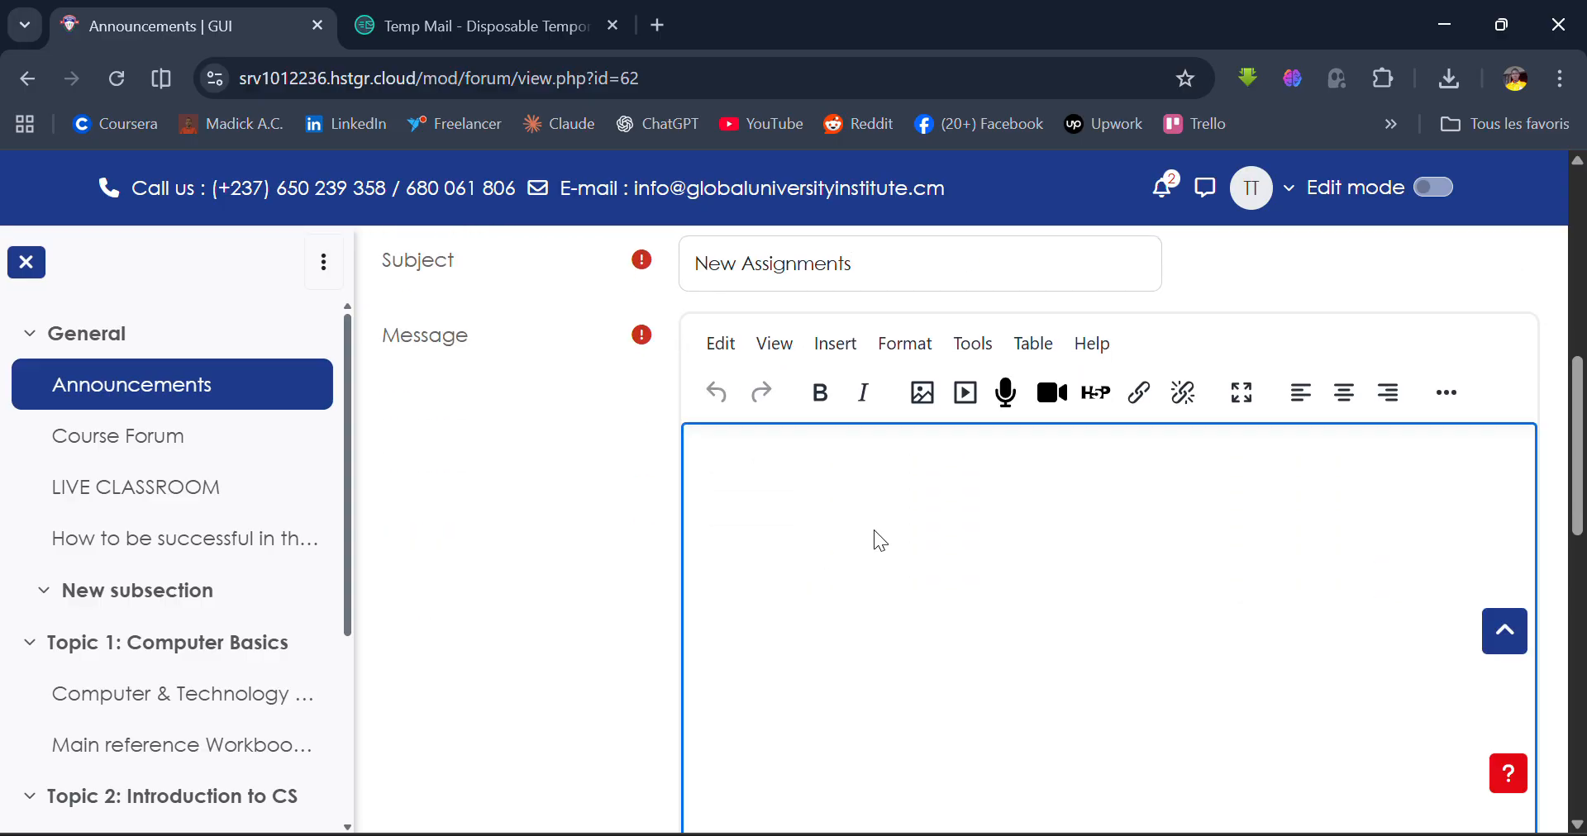
pyautogui.write('Discussion abo')
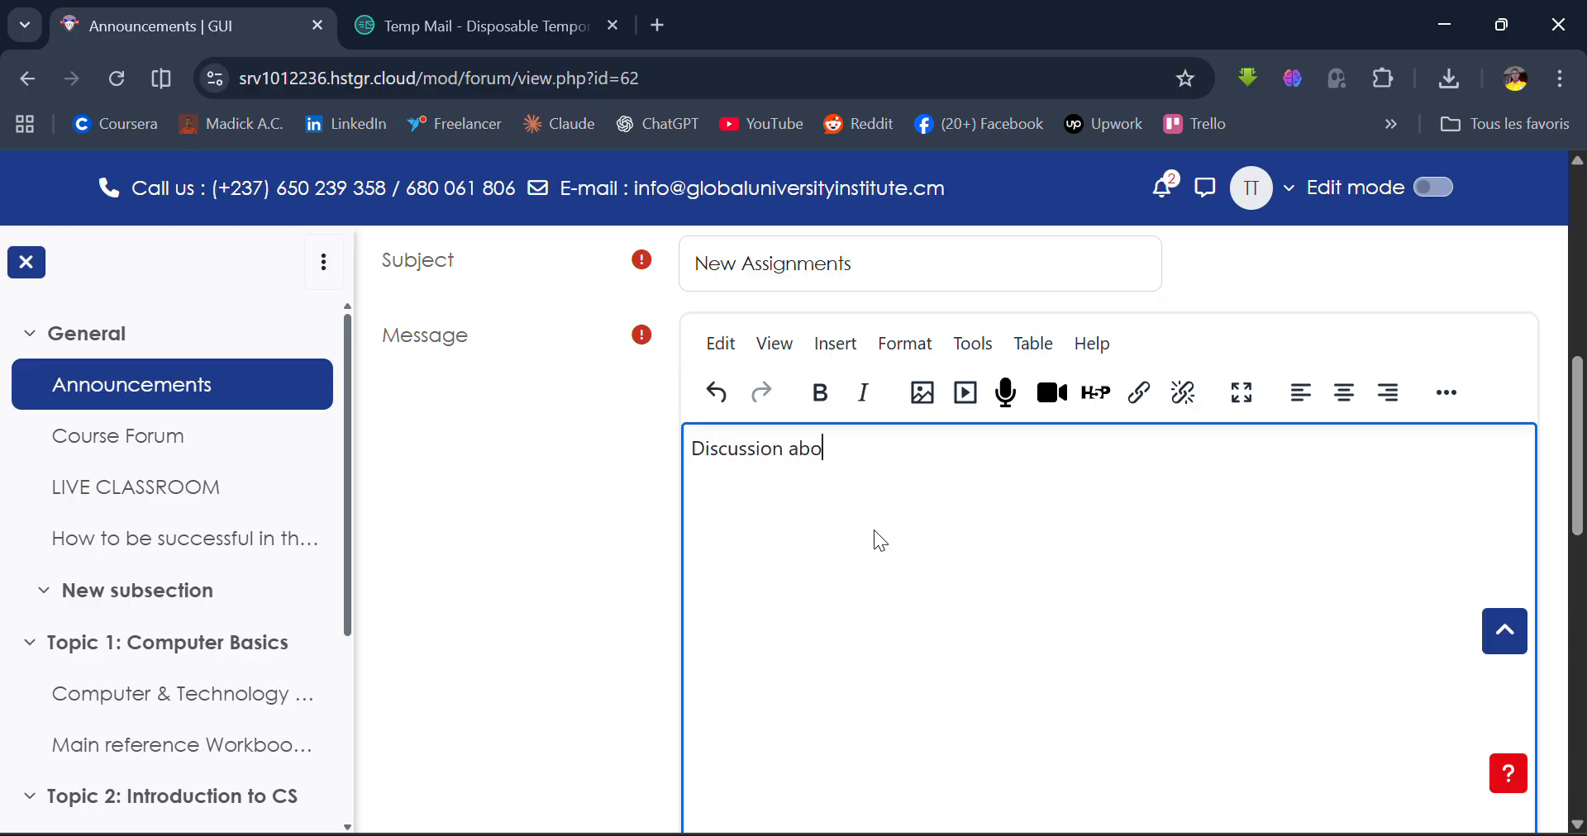
pyautogui.write('ut assignem')
pyautogui.press('BackSpace')
pyautogui.press('BackSpace')
pyautogui.write('ment')
pyautogui.scroll(-6, 874, 535)
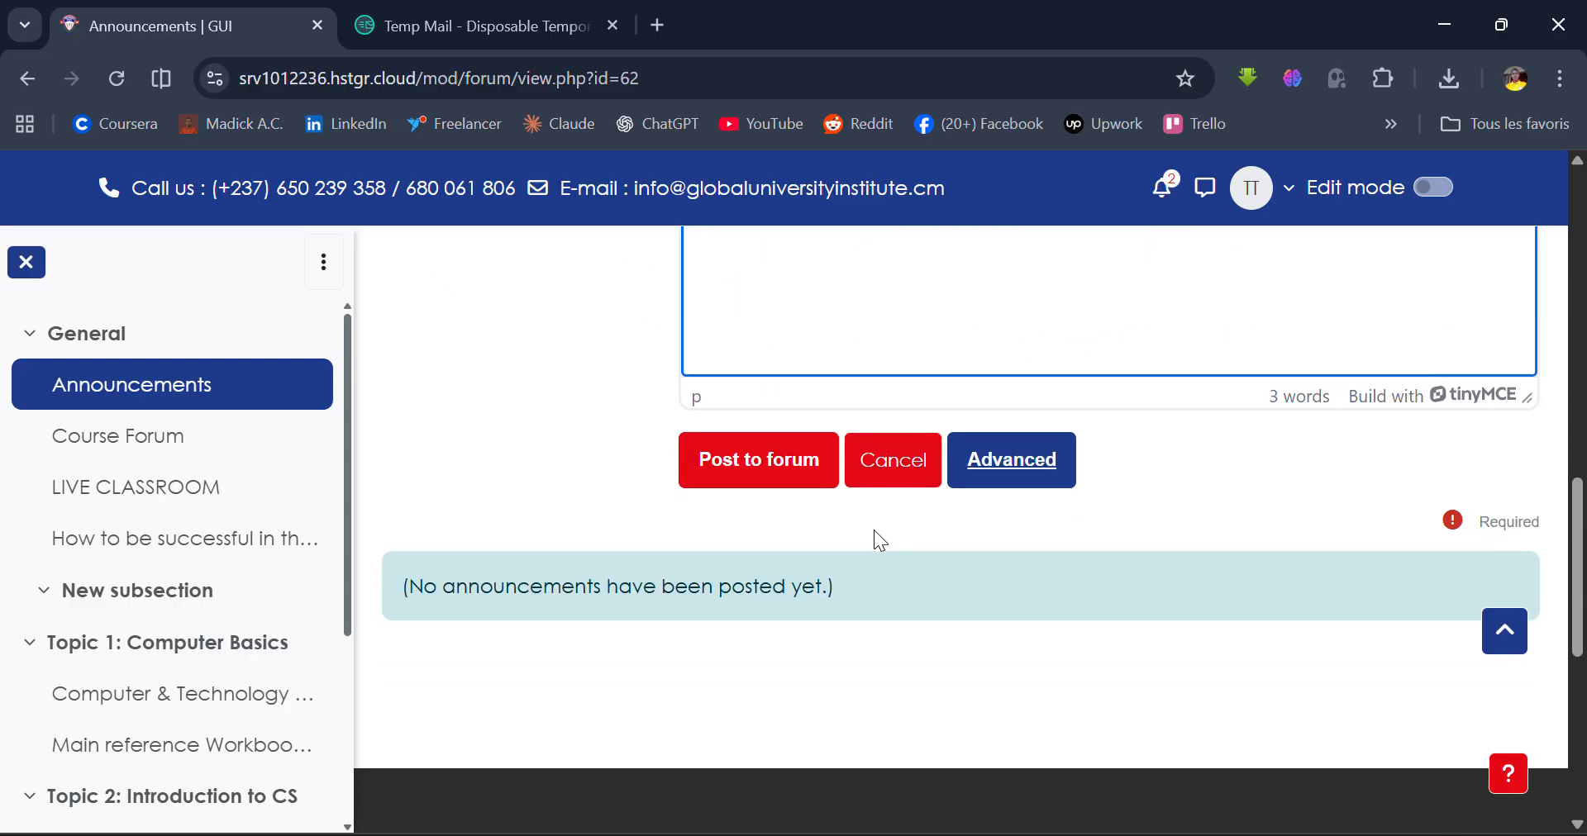
pyautogui.click(748, 480)
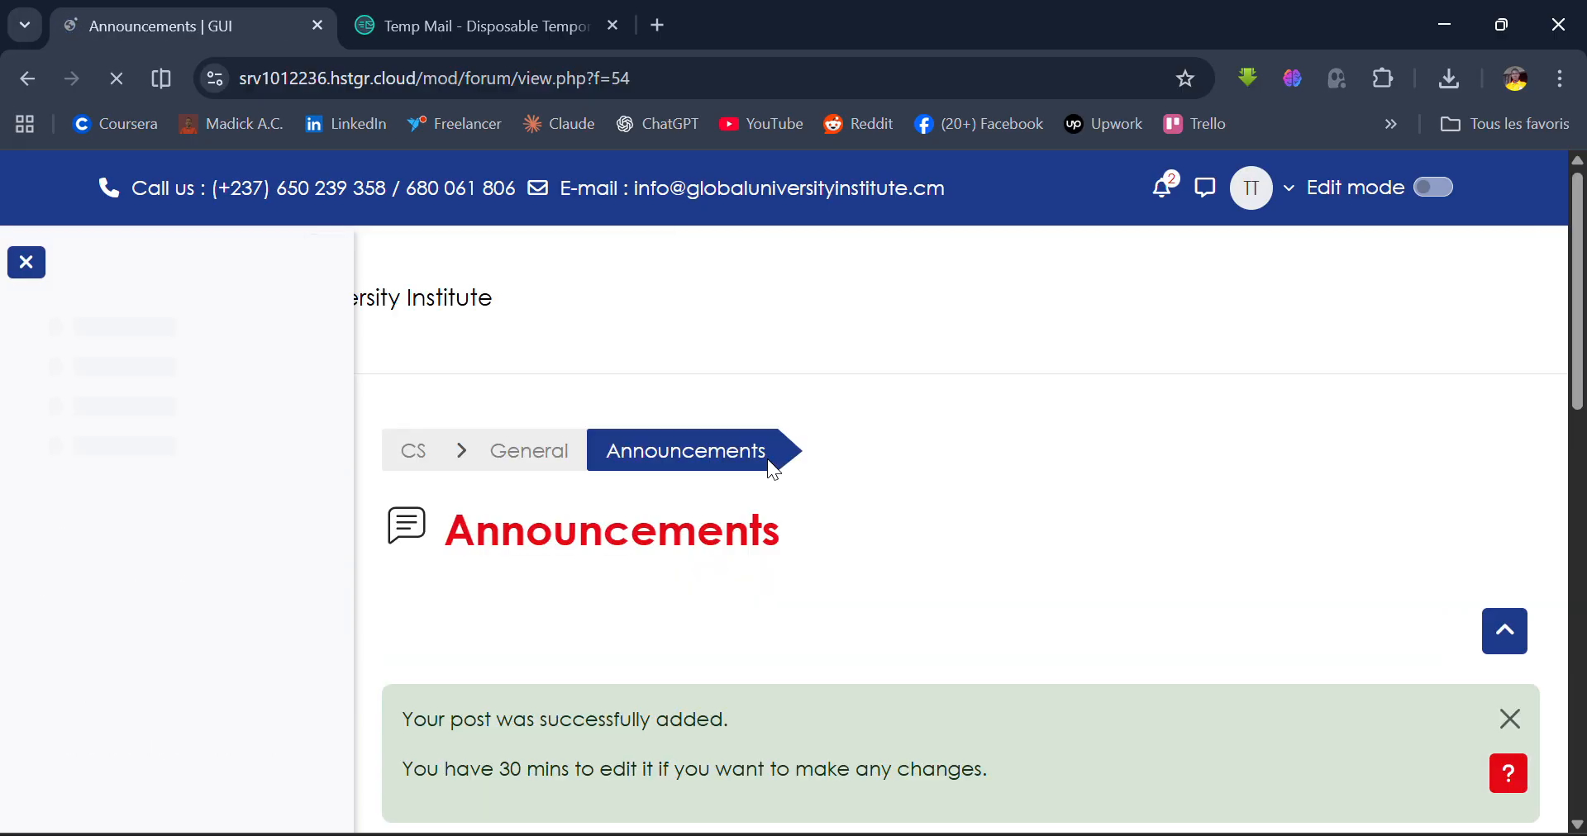
# Check the forum's discussion list for the newly posted announcement
pyautogui.scroll(-5, 657, 610)
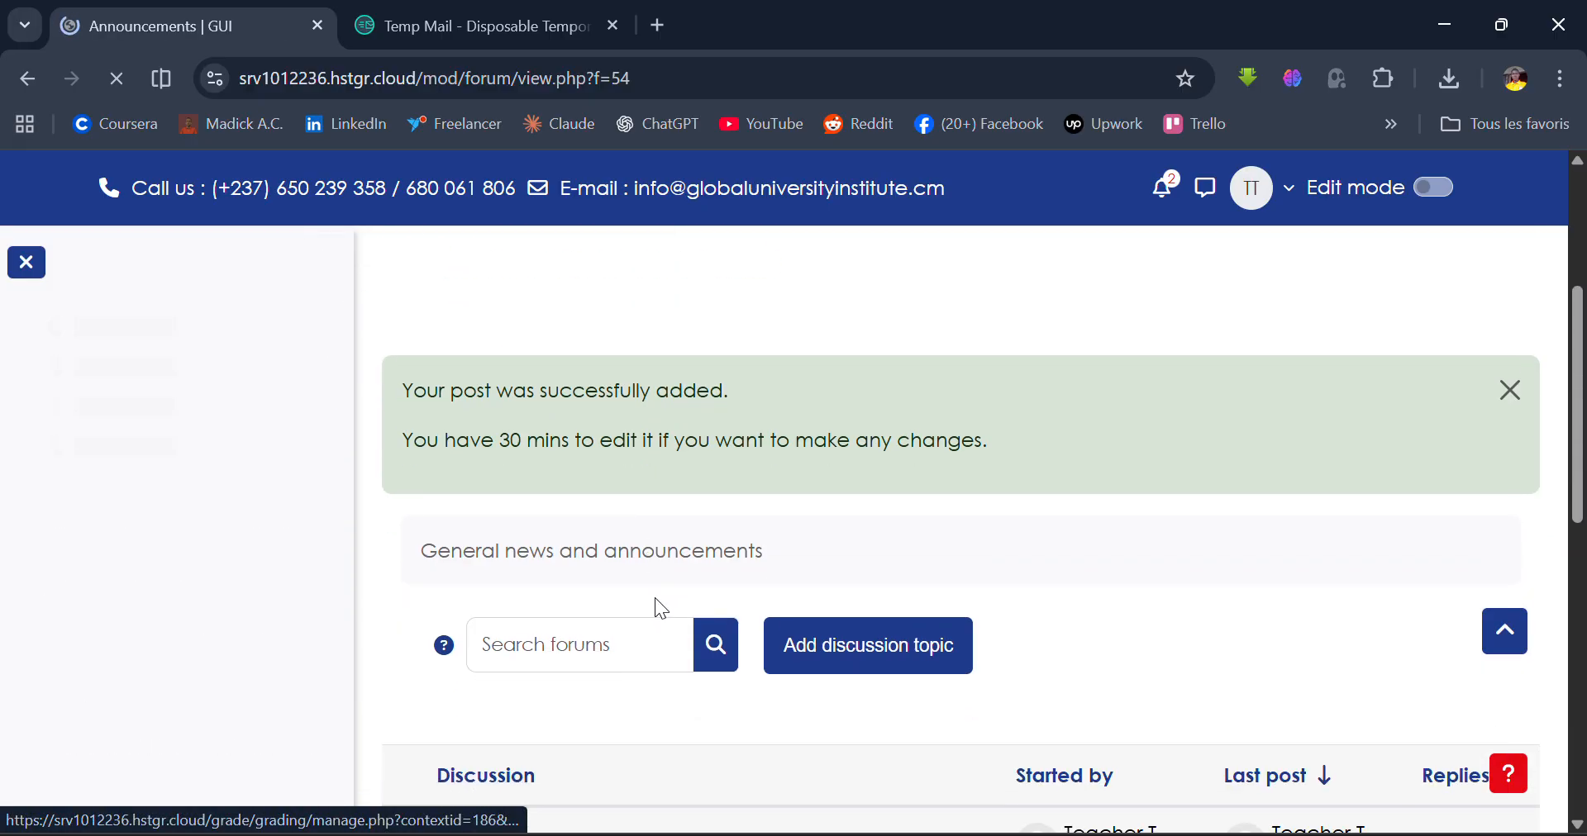
pyautogui.scroll(5, 656, 599)
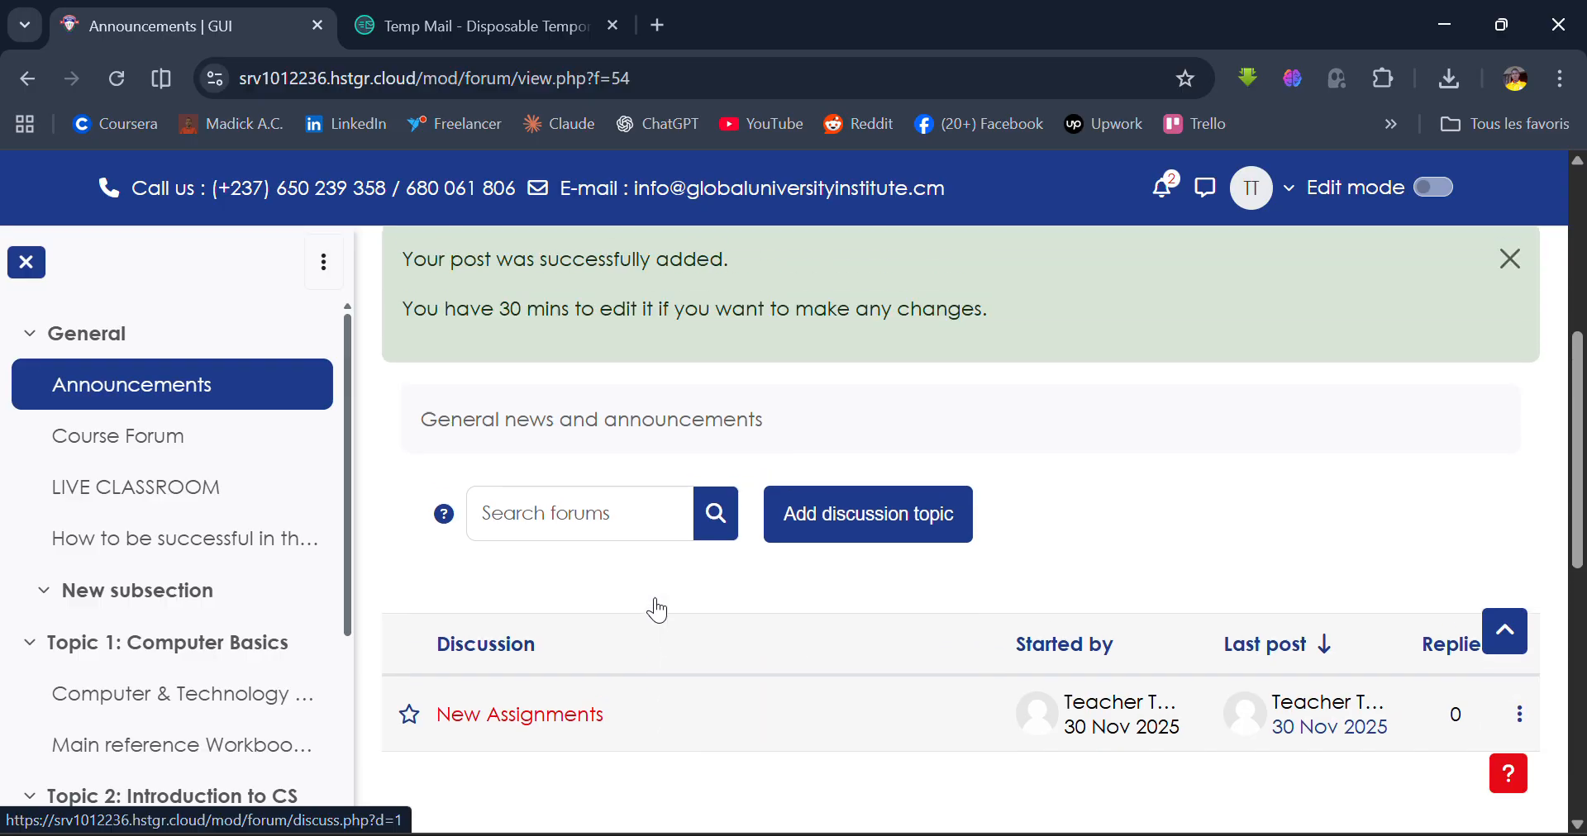
pyautogui.scroll(2, 656, 599)
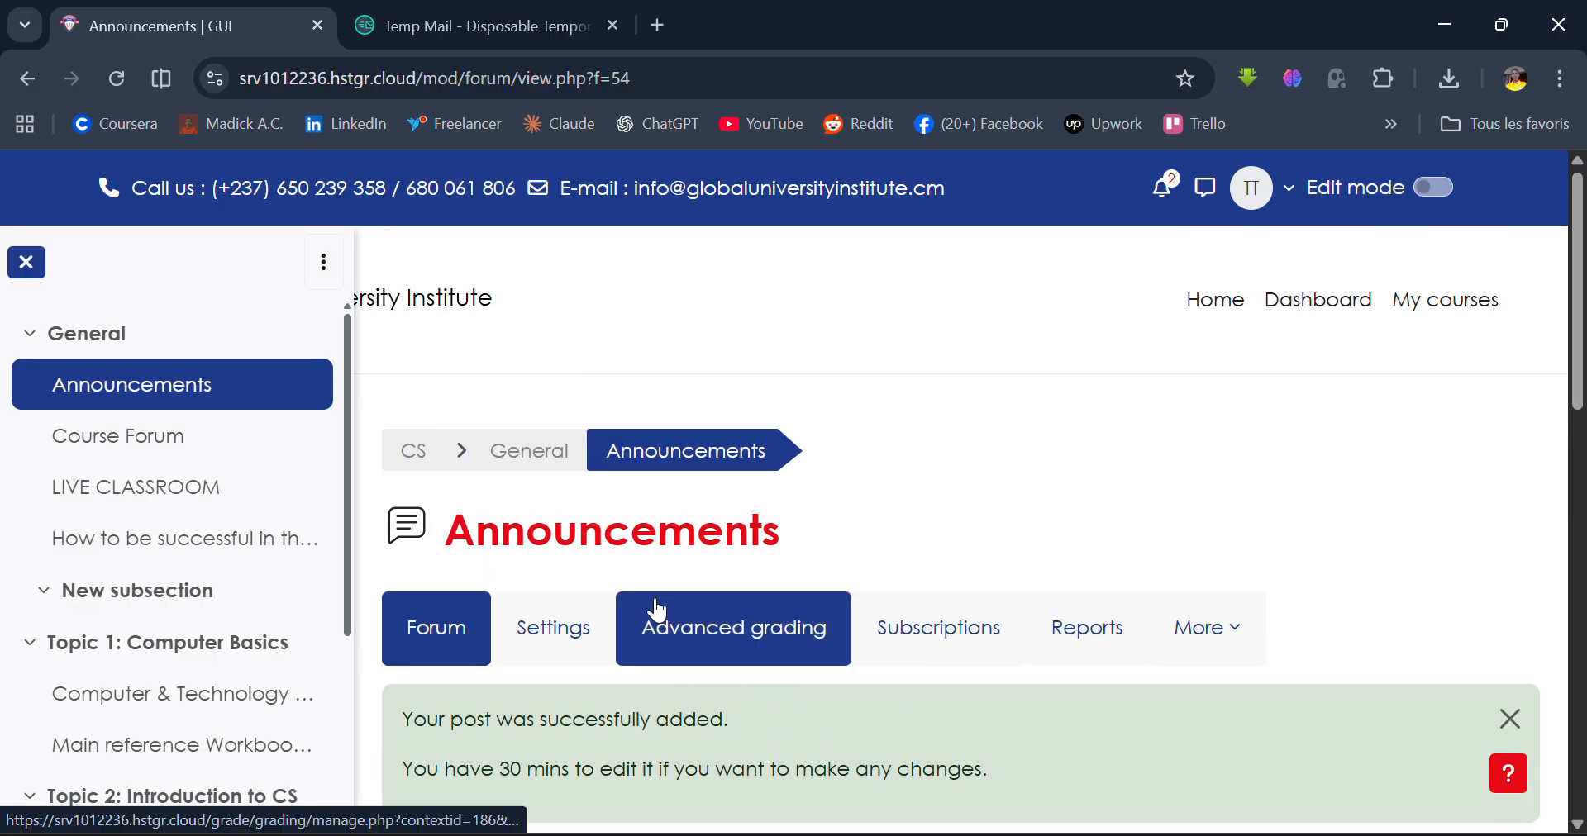
# Return to the Computer Science course, open the LIVE CLASSROOM activity and review its session and recordings areas
pyautogui.click(418, 465)
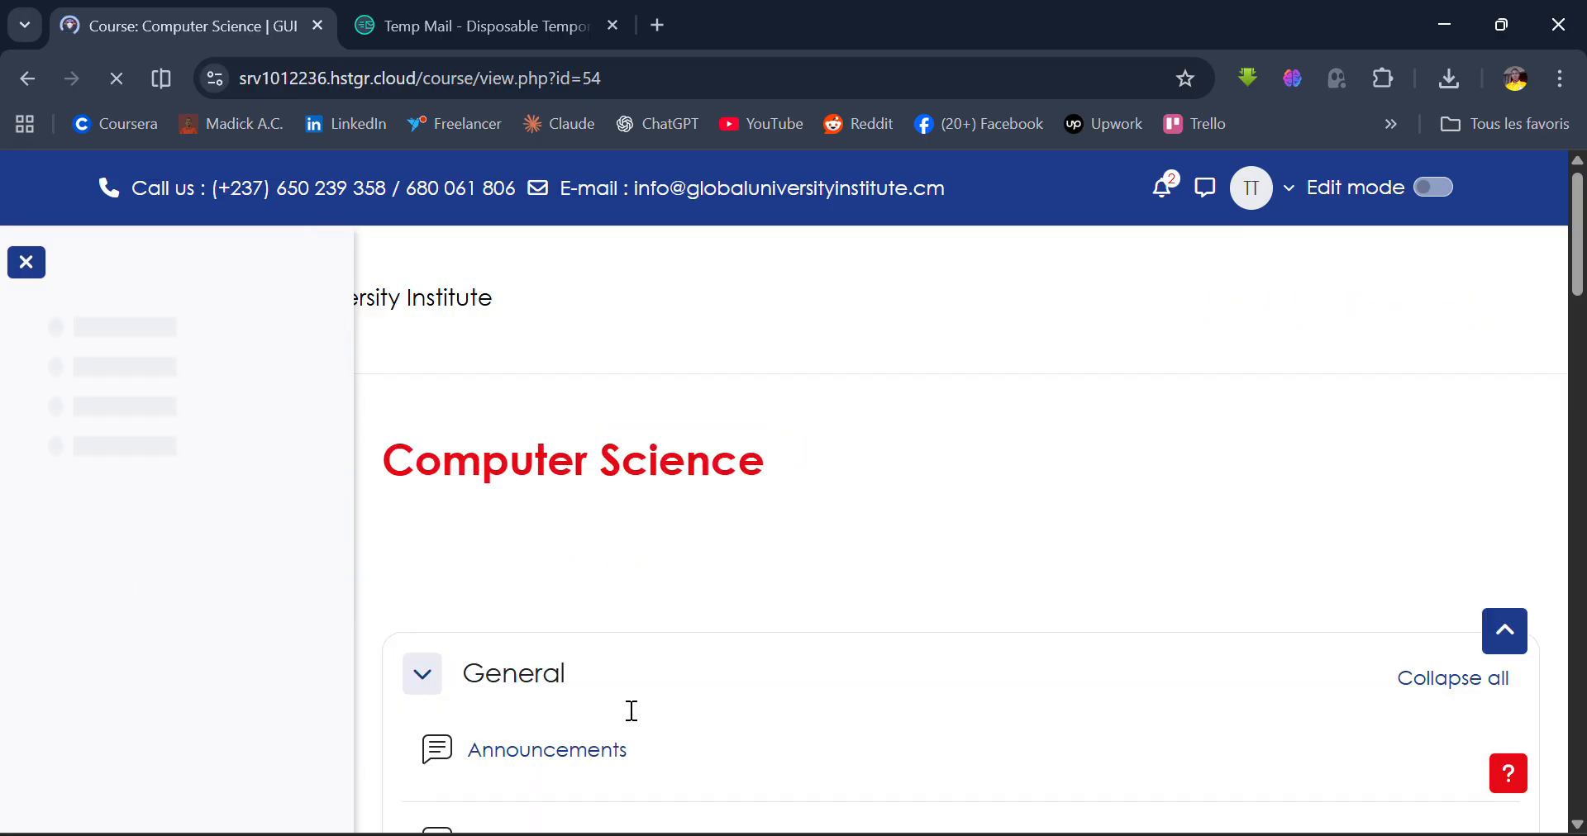
pyautogui.scroll(-5, 632, 711)
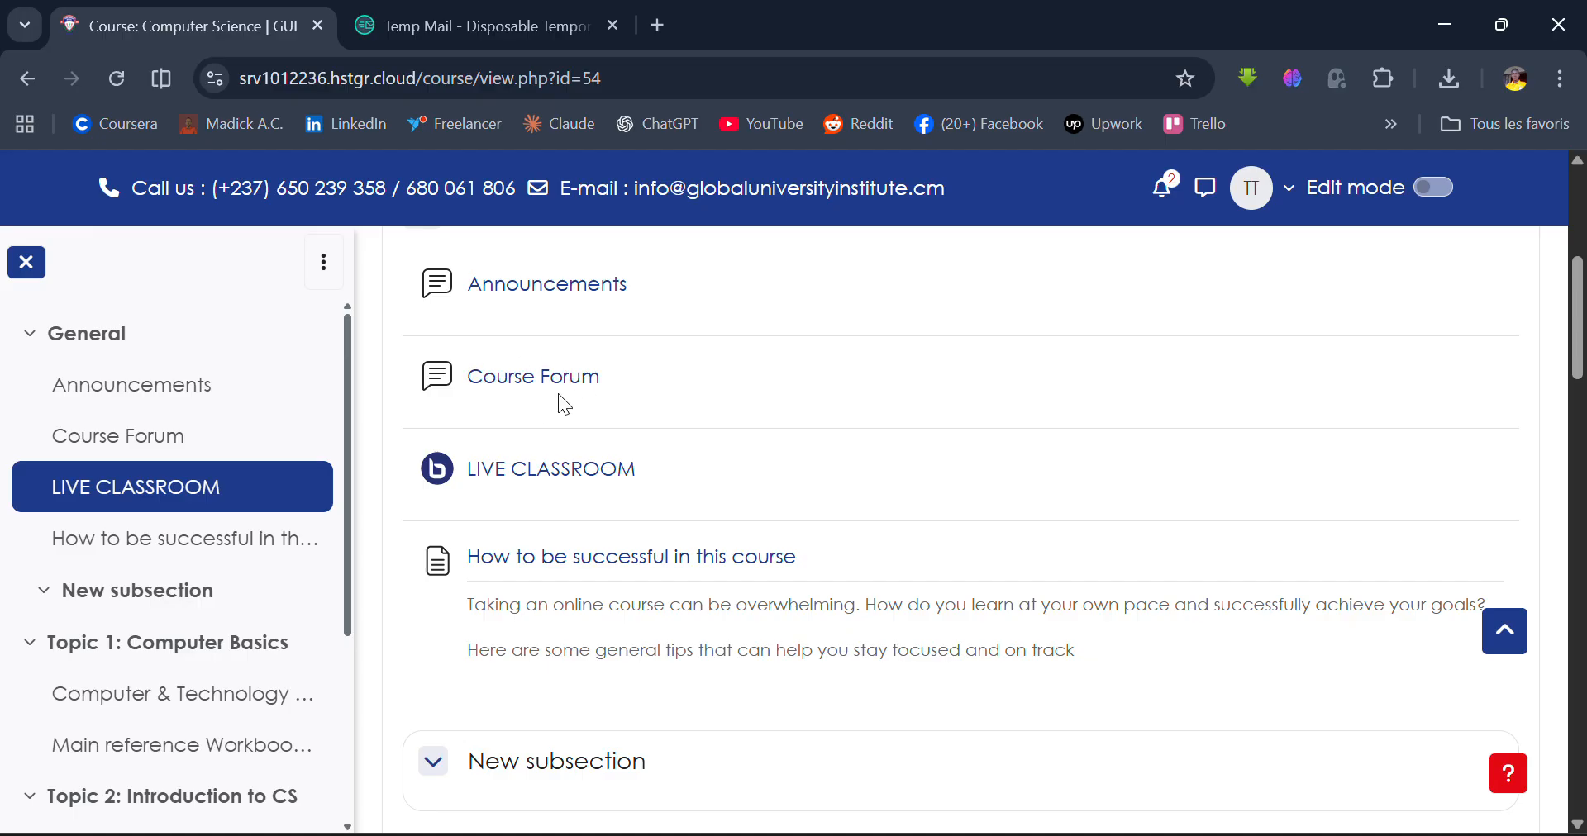
pyautogui.scroll(-1, 602, 417)
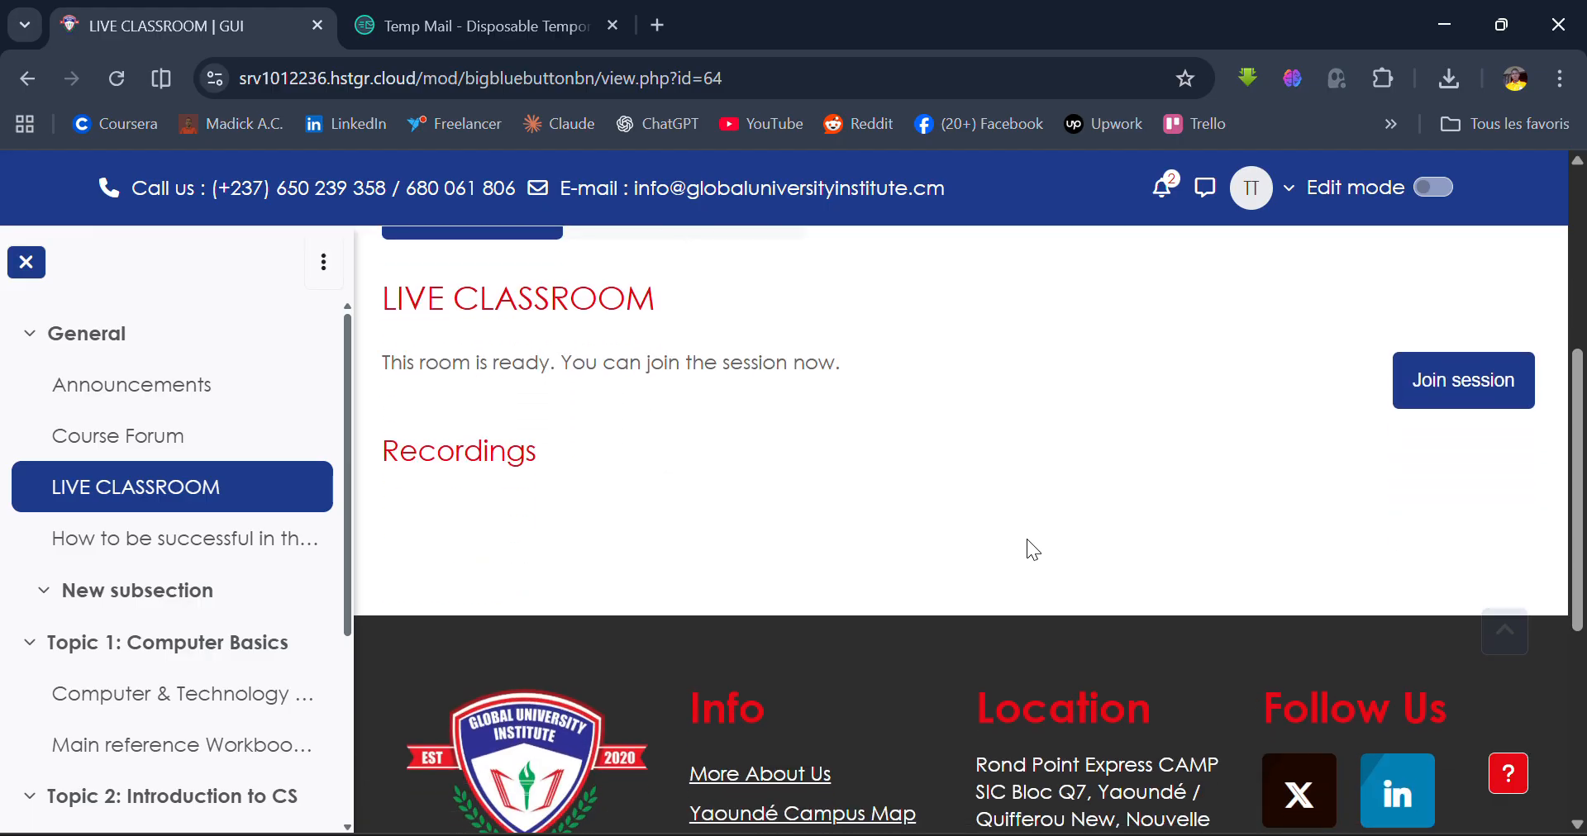
pyautogui.scroll(2, 1026, 539)
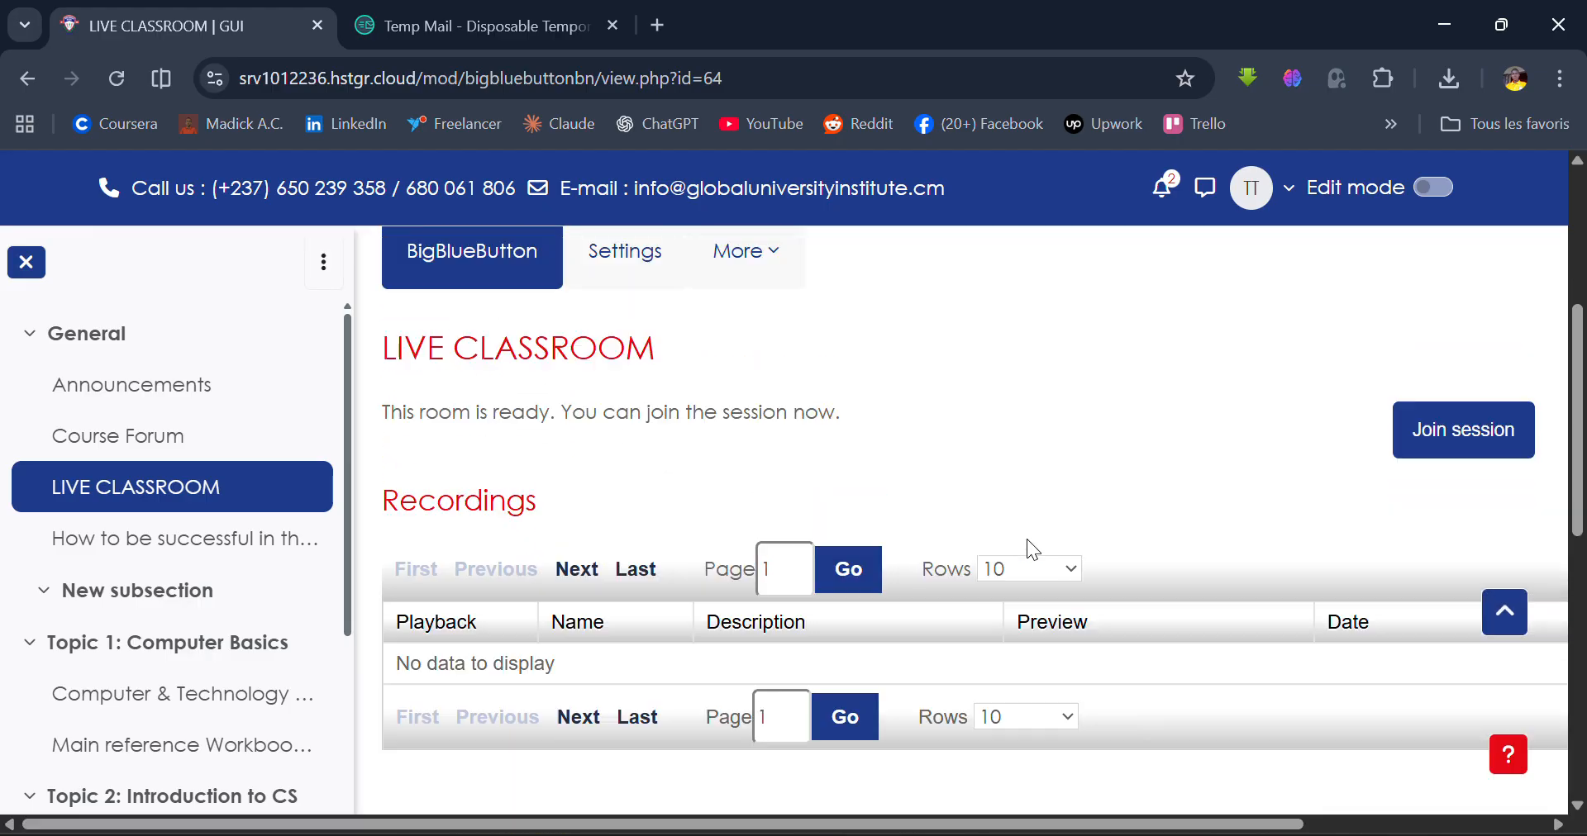
pyautogui.scroll(-4, 1027, 539)
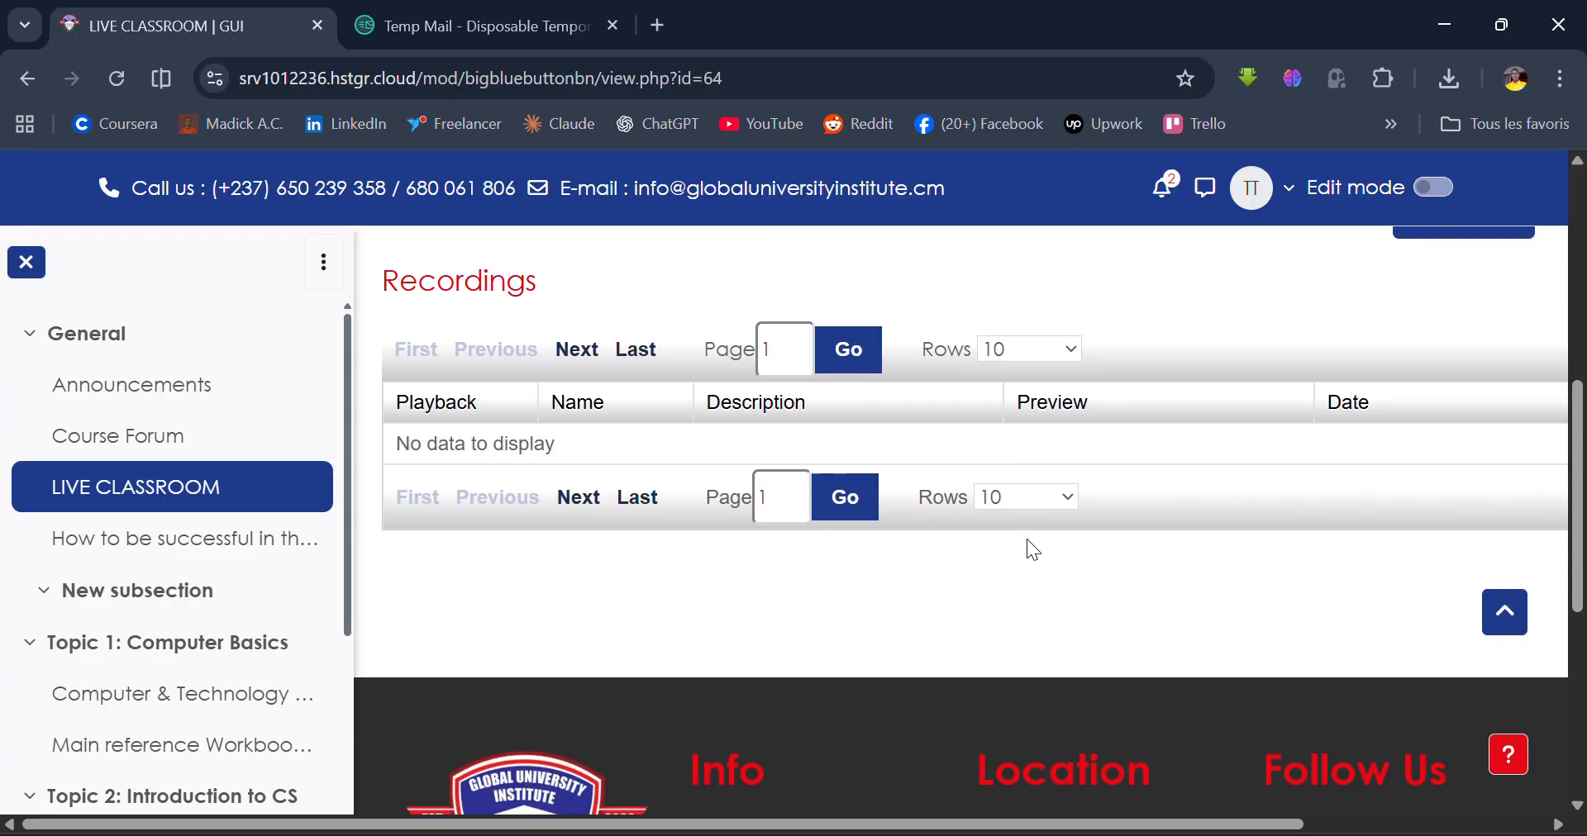
pyautogui.scroll(3, 1027, 539)
# Open the LIVE CLASSROOM activity's settings and change its room name to "LIVE Chapter 1"
pyautogui.click(609, 281)
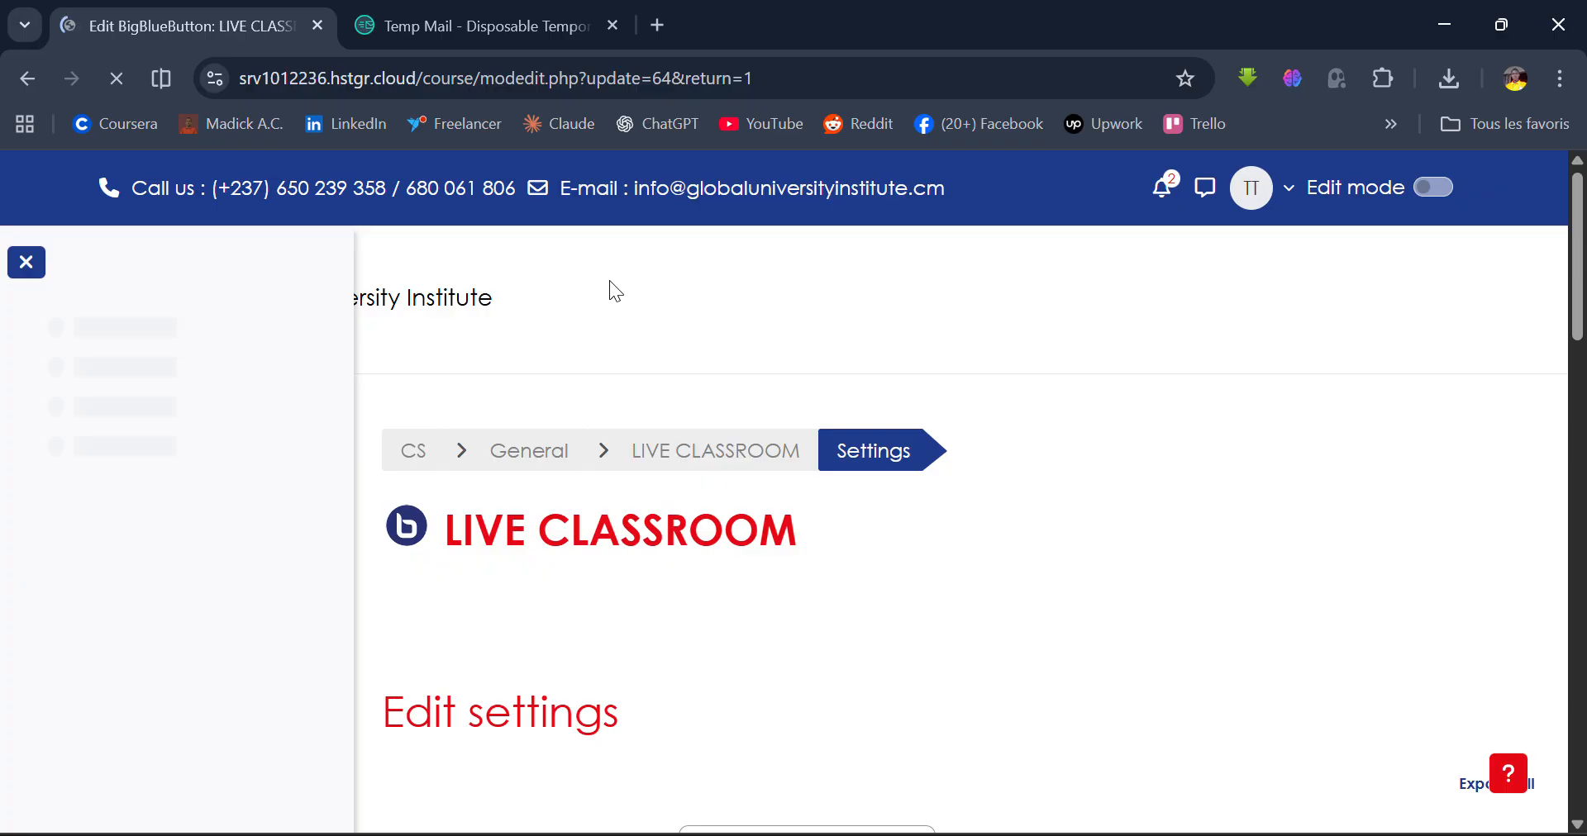
pyautogui.scroll(-2, 610, 282)
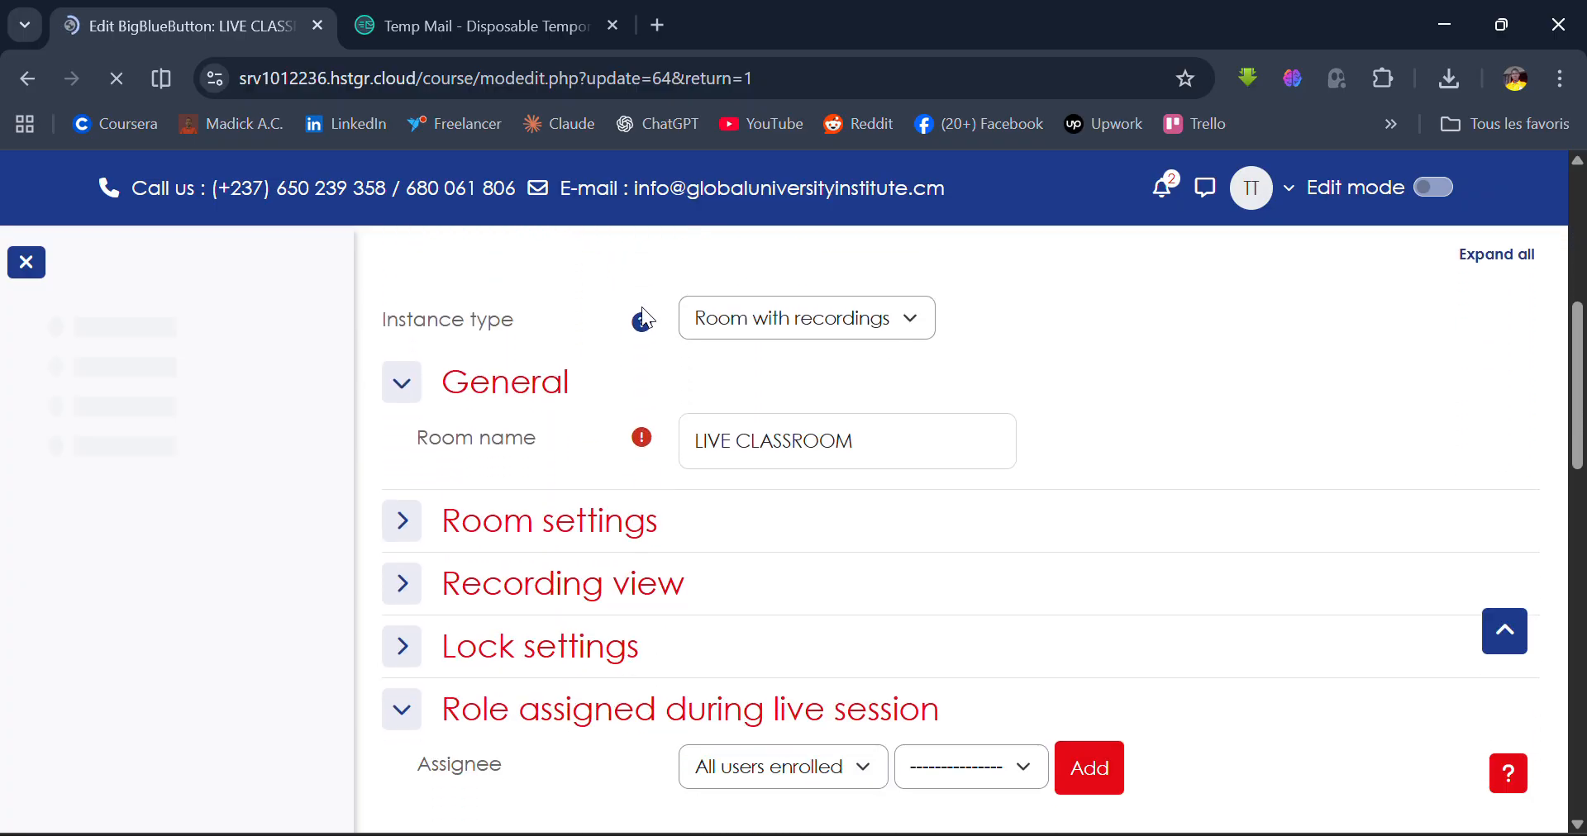
pyautogui.click(816, 429)
pyautogui.doubleClick(818, 430)
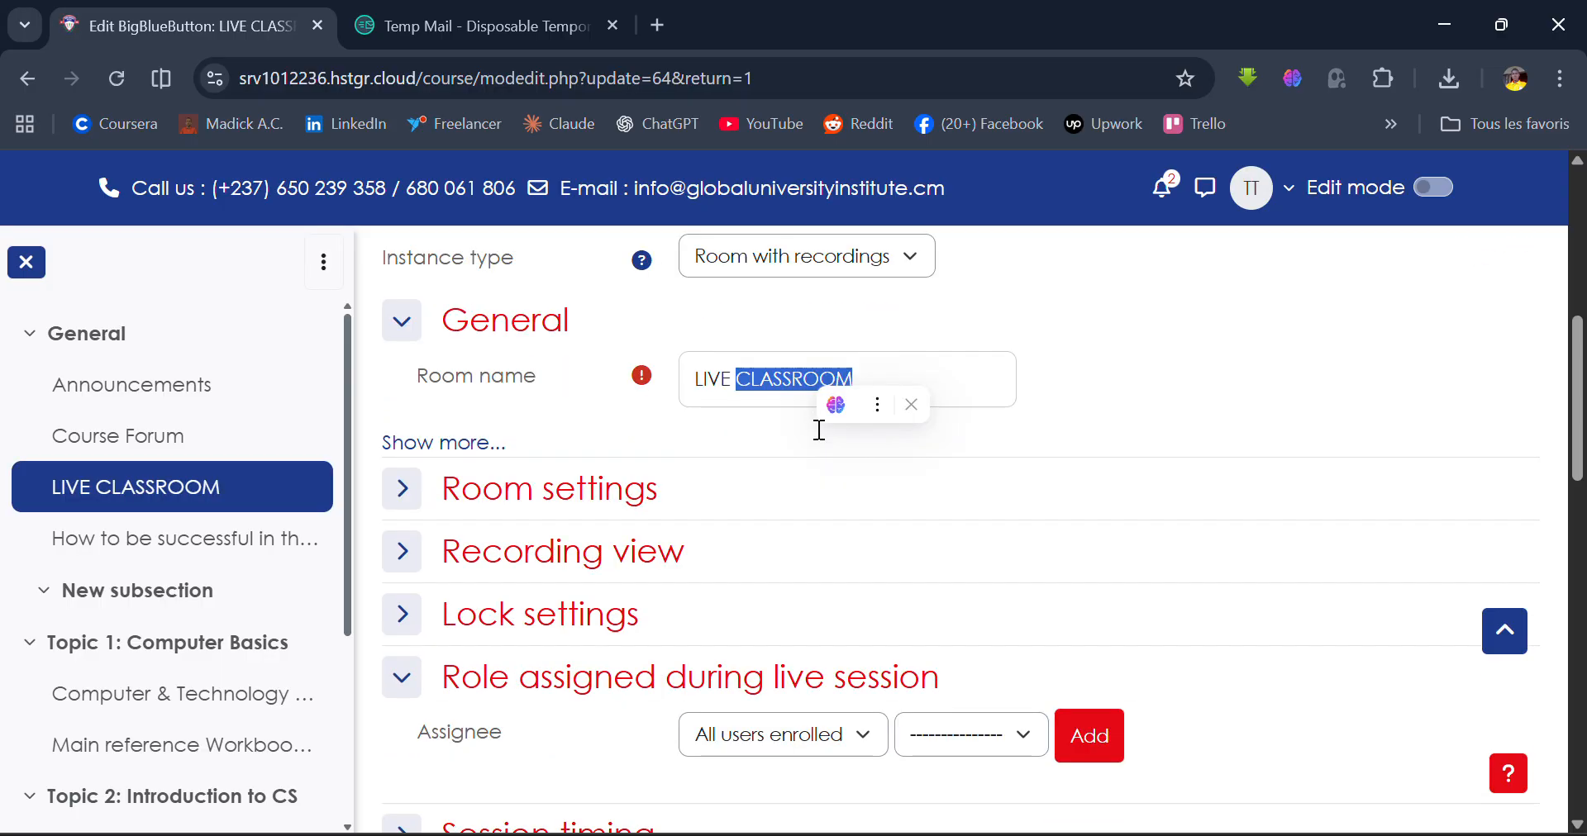
pyautogui.scroll(-1, 777, 426)
pyautogui.click(869, 331)
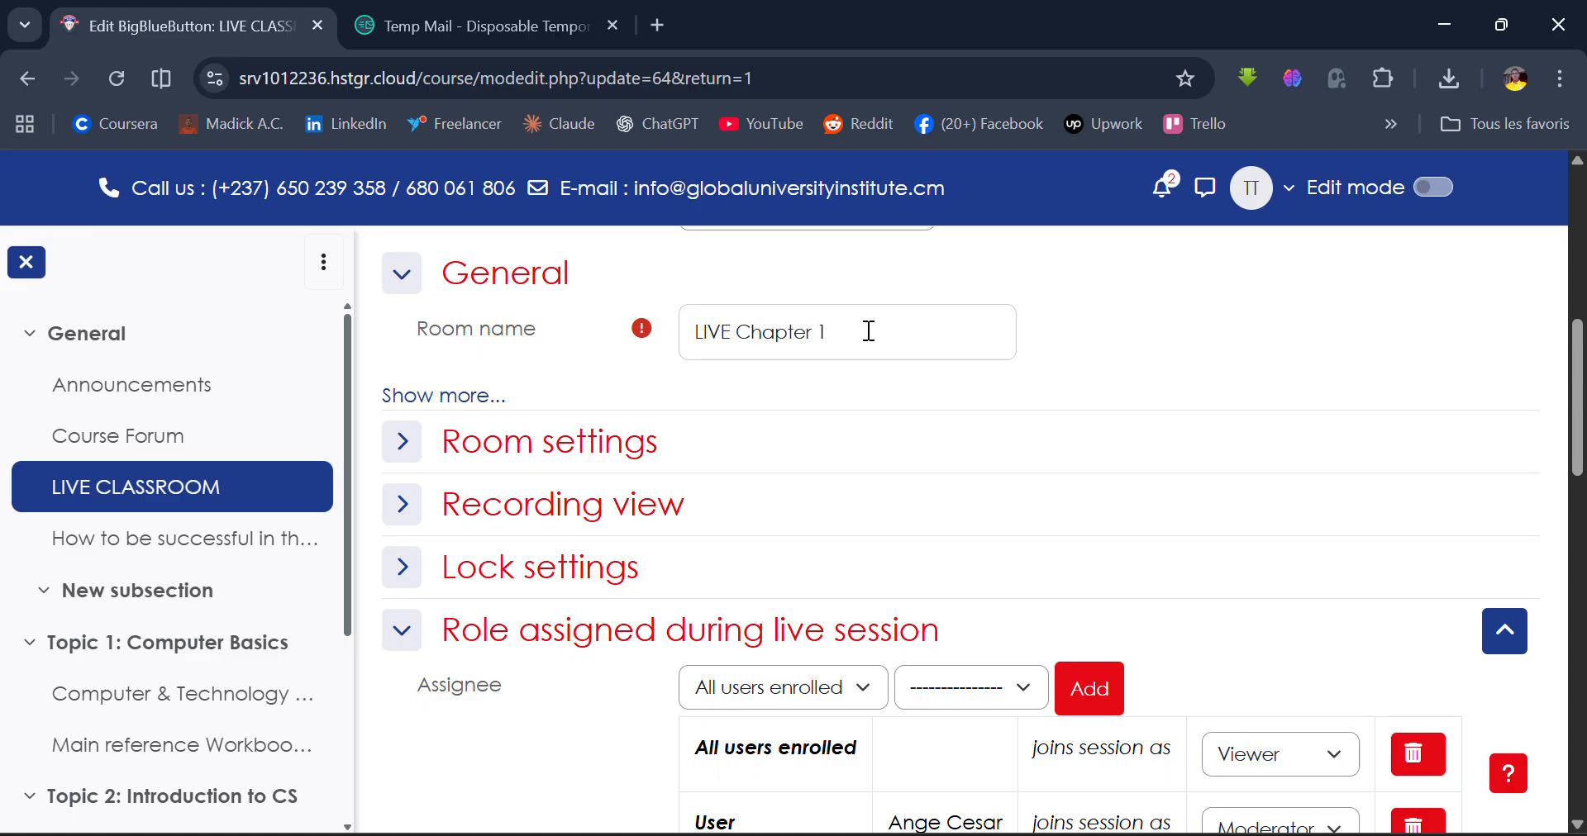
# Browse the assignee types and roles for the live session and try to add all enrolled users
pyautogui.scroll(-2, 869, 330)
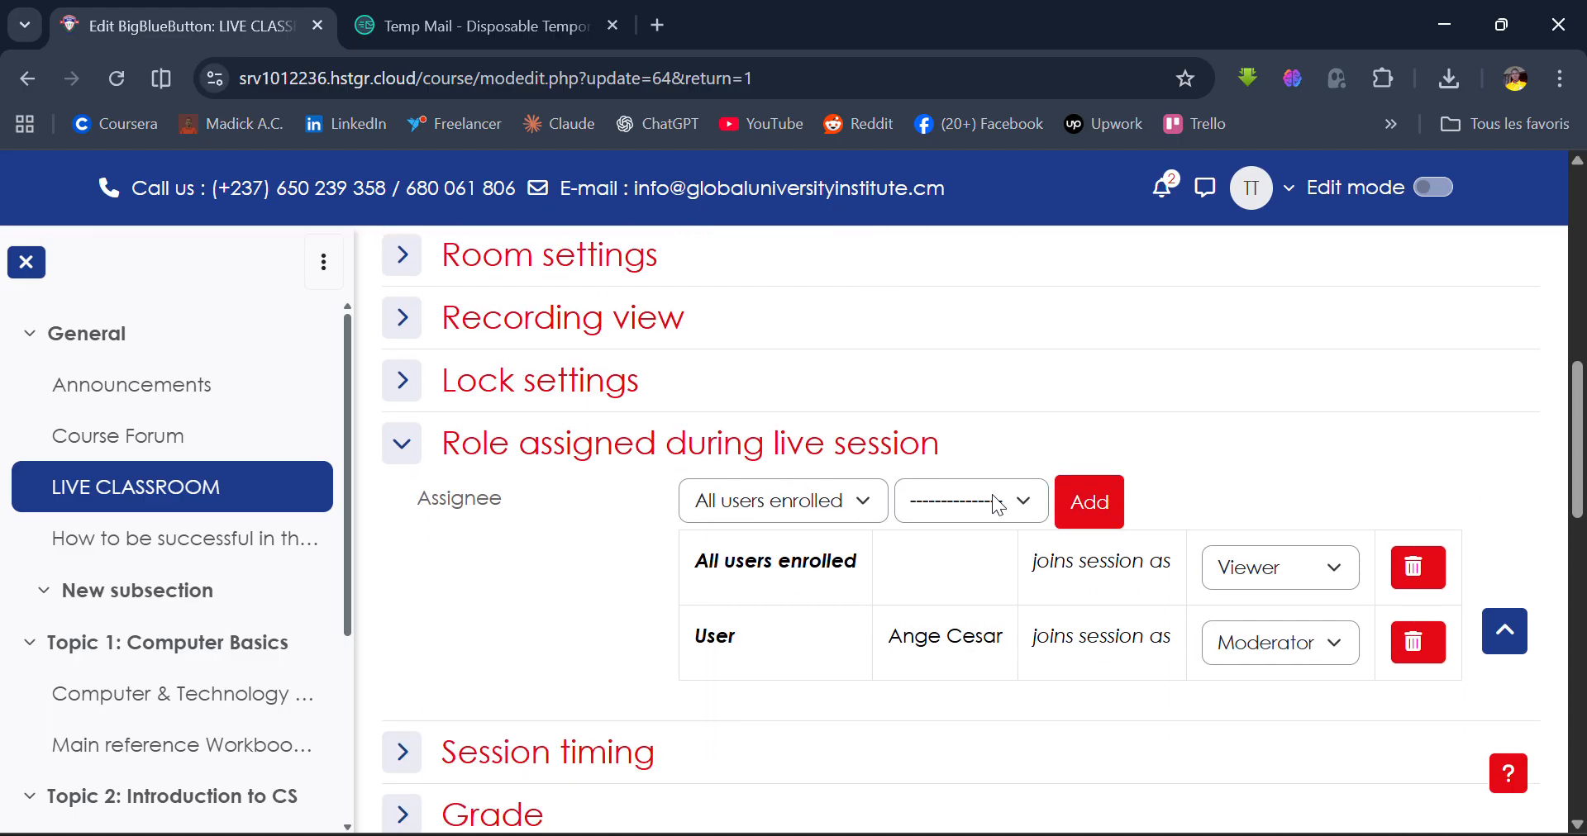
pyautogui.click(836, 502)
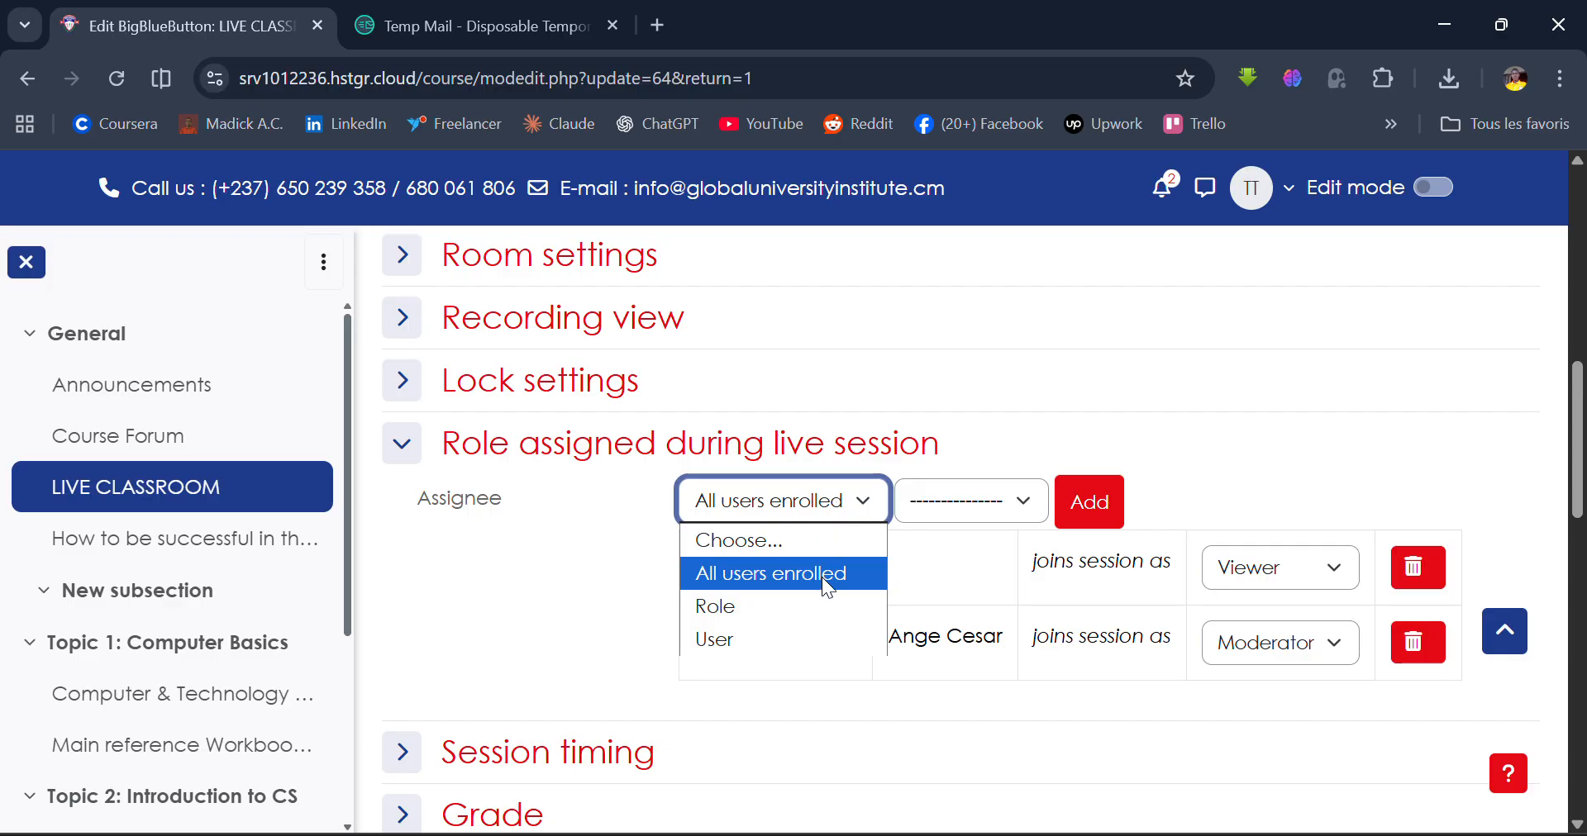
pyautogui.click(784, 605)
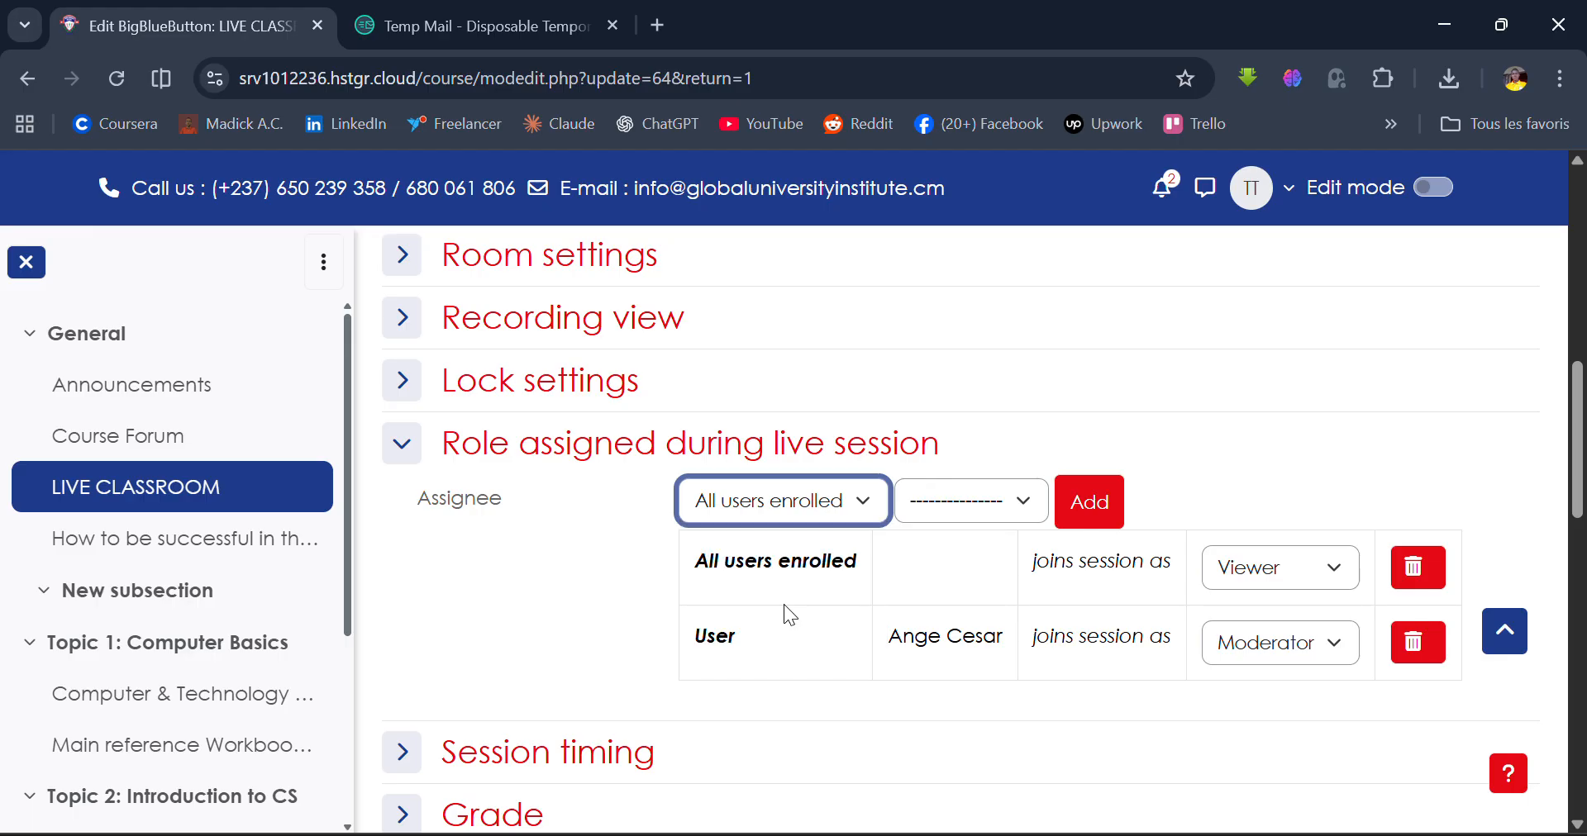
pyautogui.click(1014, 508)
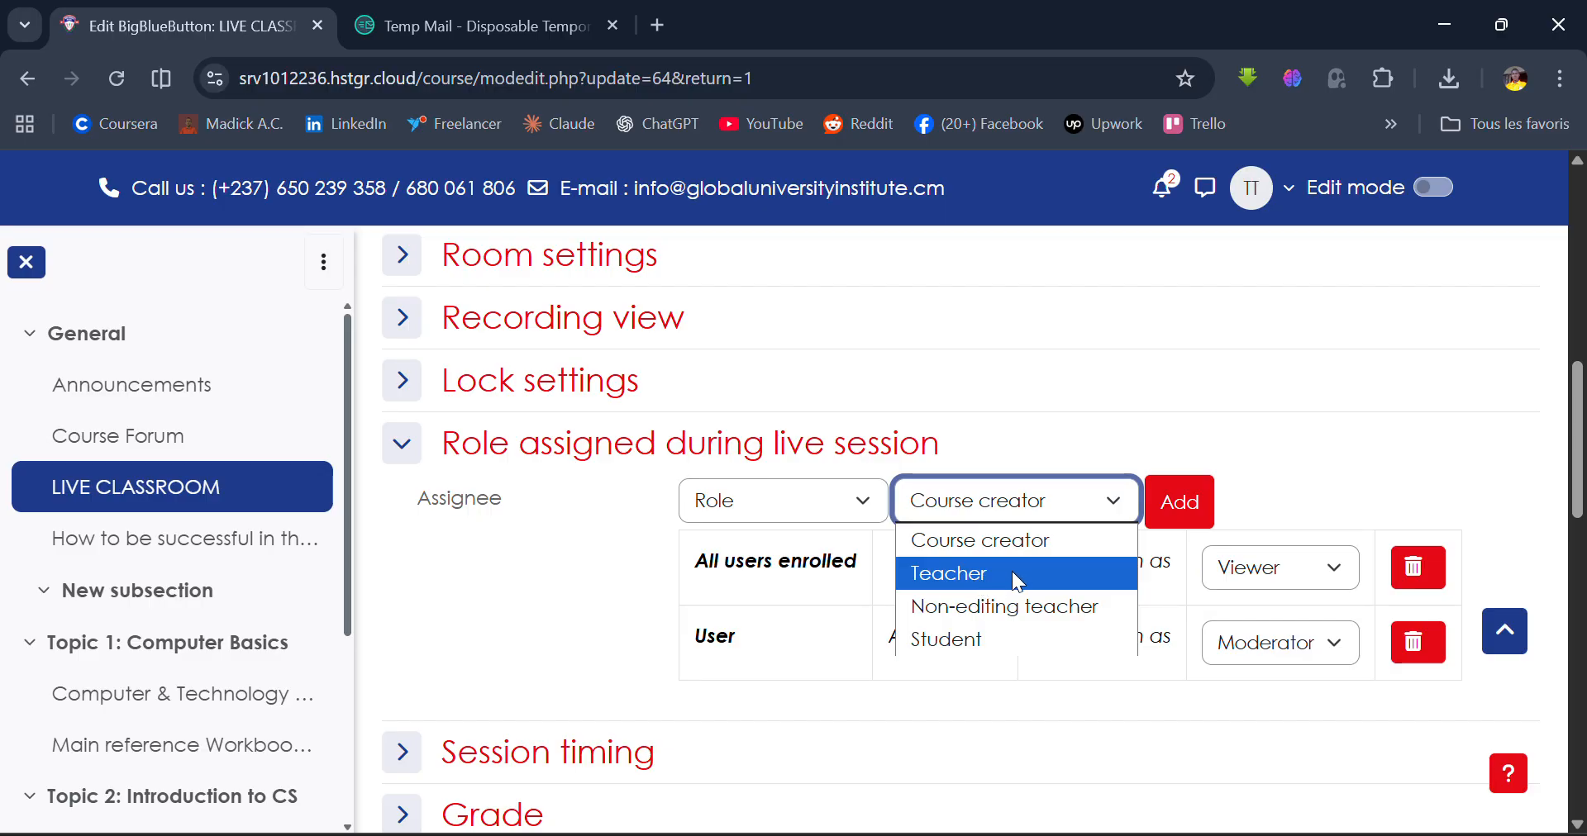
pyautogui.click(818, 493)
pyautogui.click(819, 492)
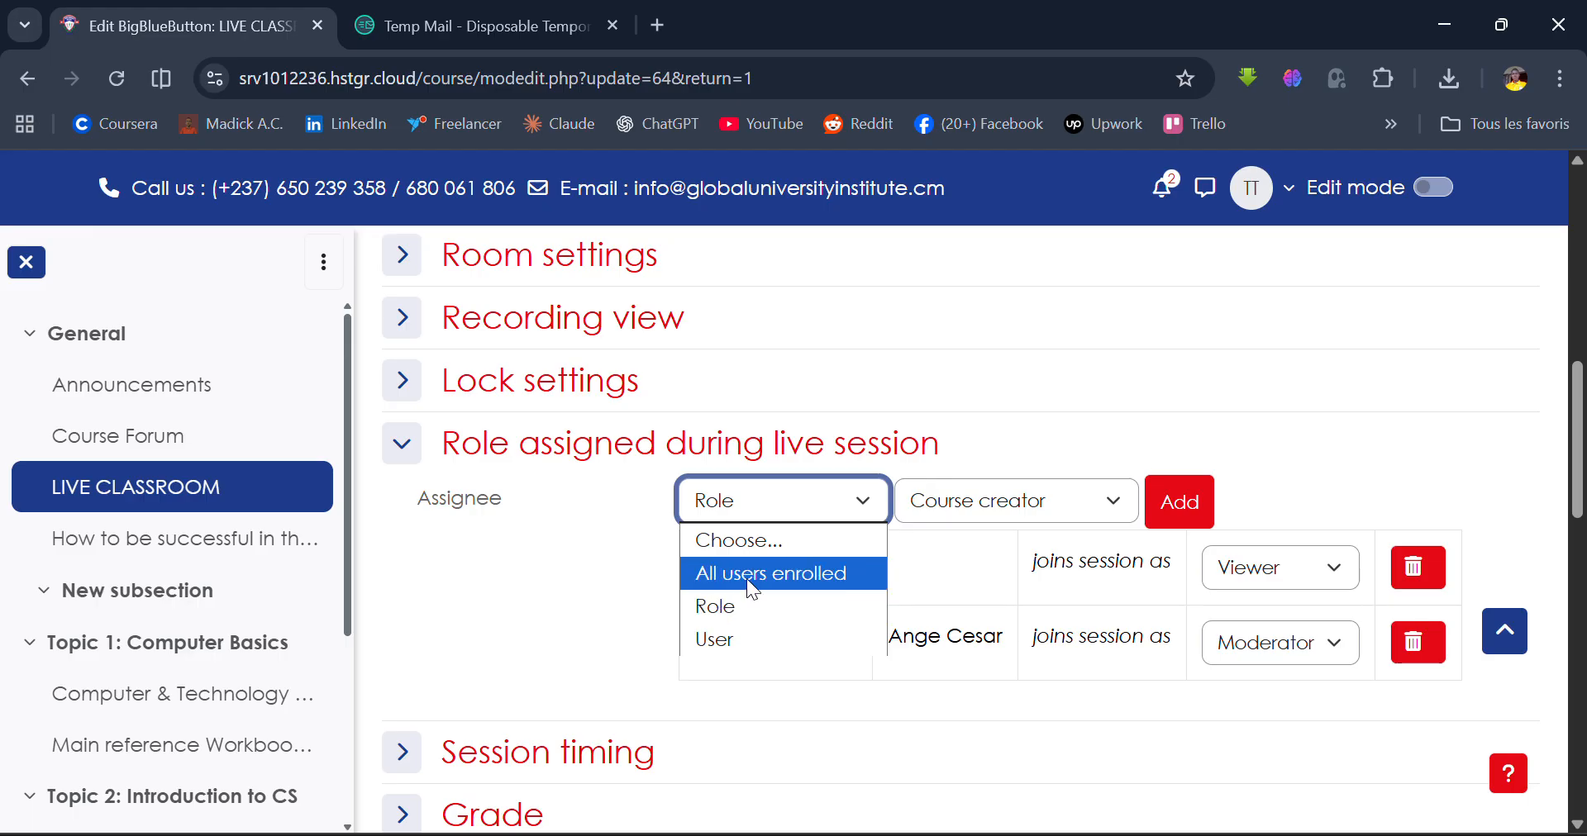
pyautogui.click(780, 581)
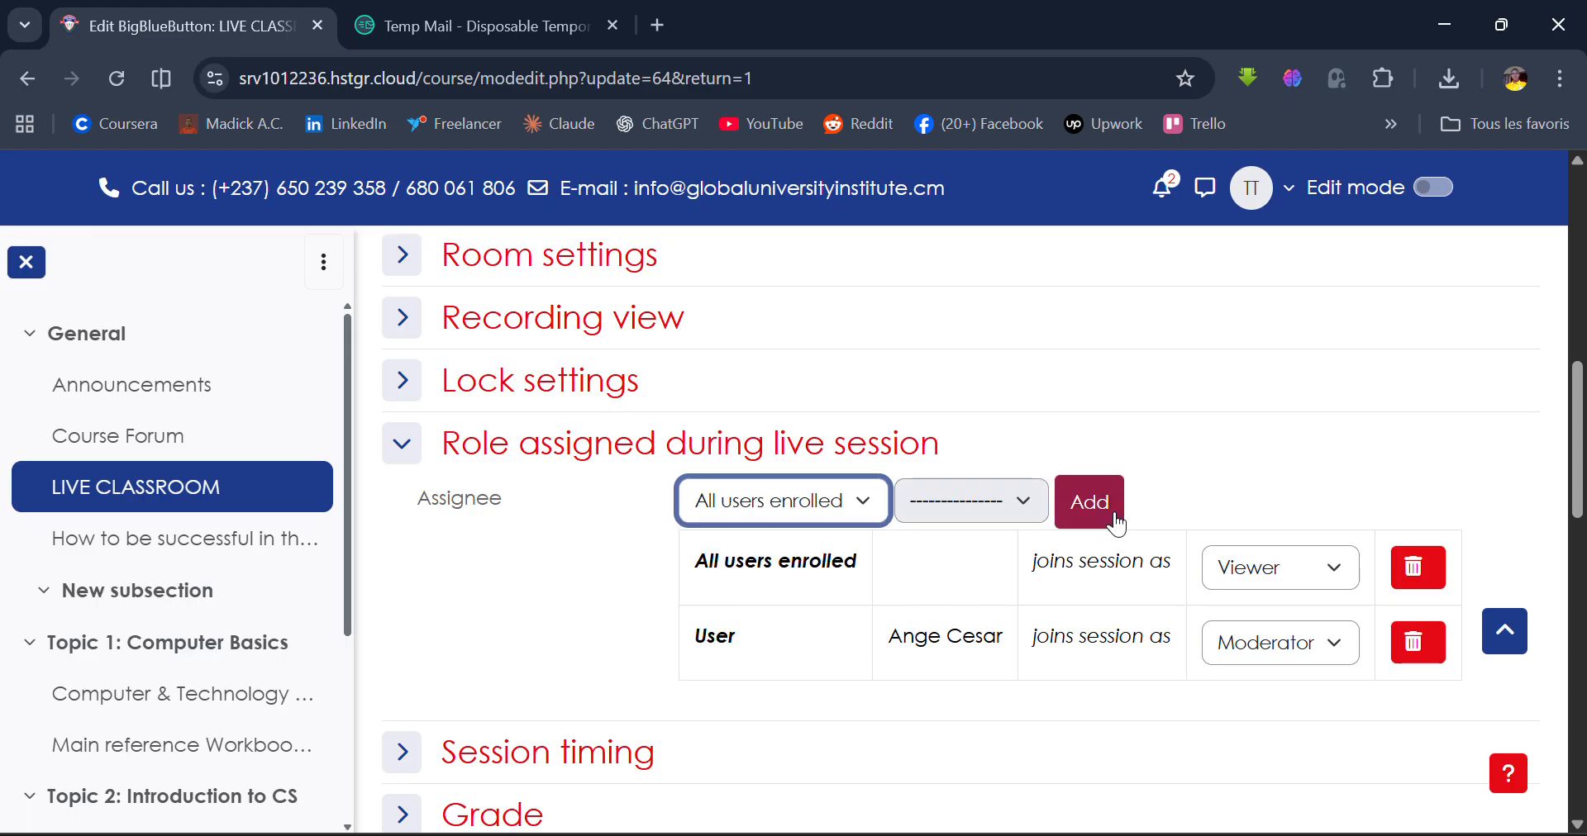
pyautogui.click(1112, 517)
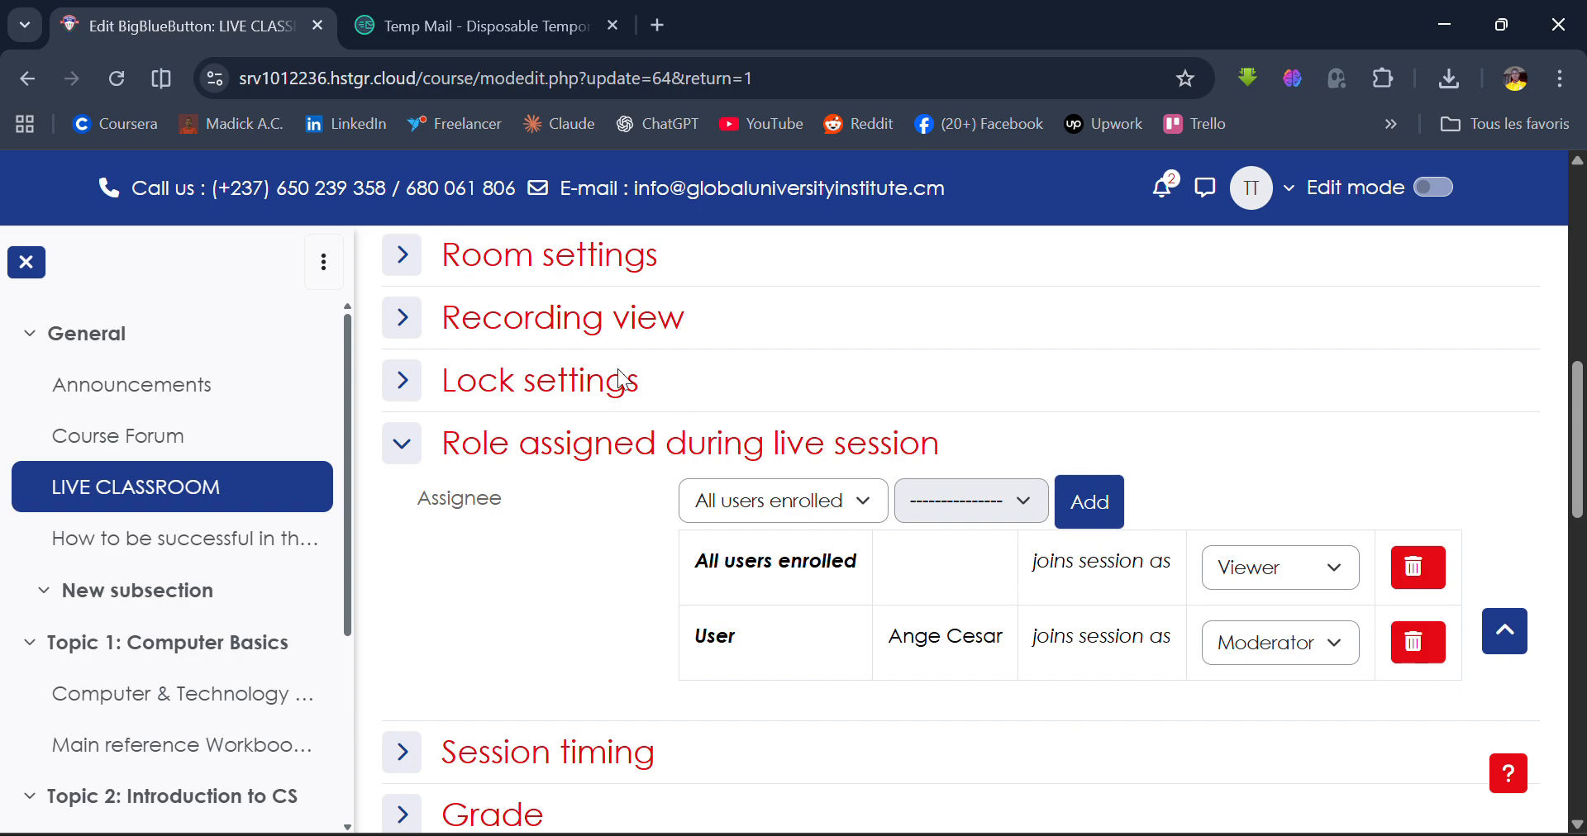
# Examine the room's Recording view and Lock settings sections
pyautogui.scroll(1, 612, 389)
pyautogui.click(412, 428)
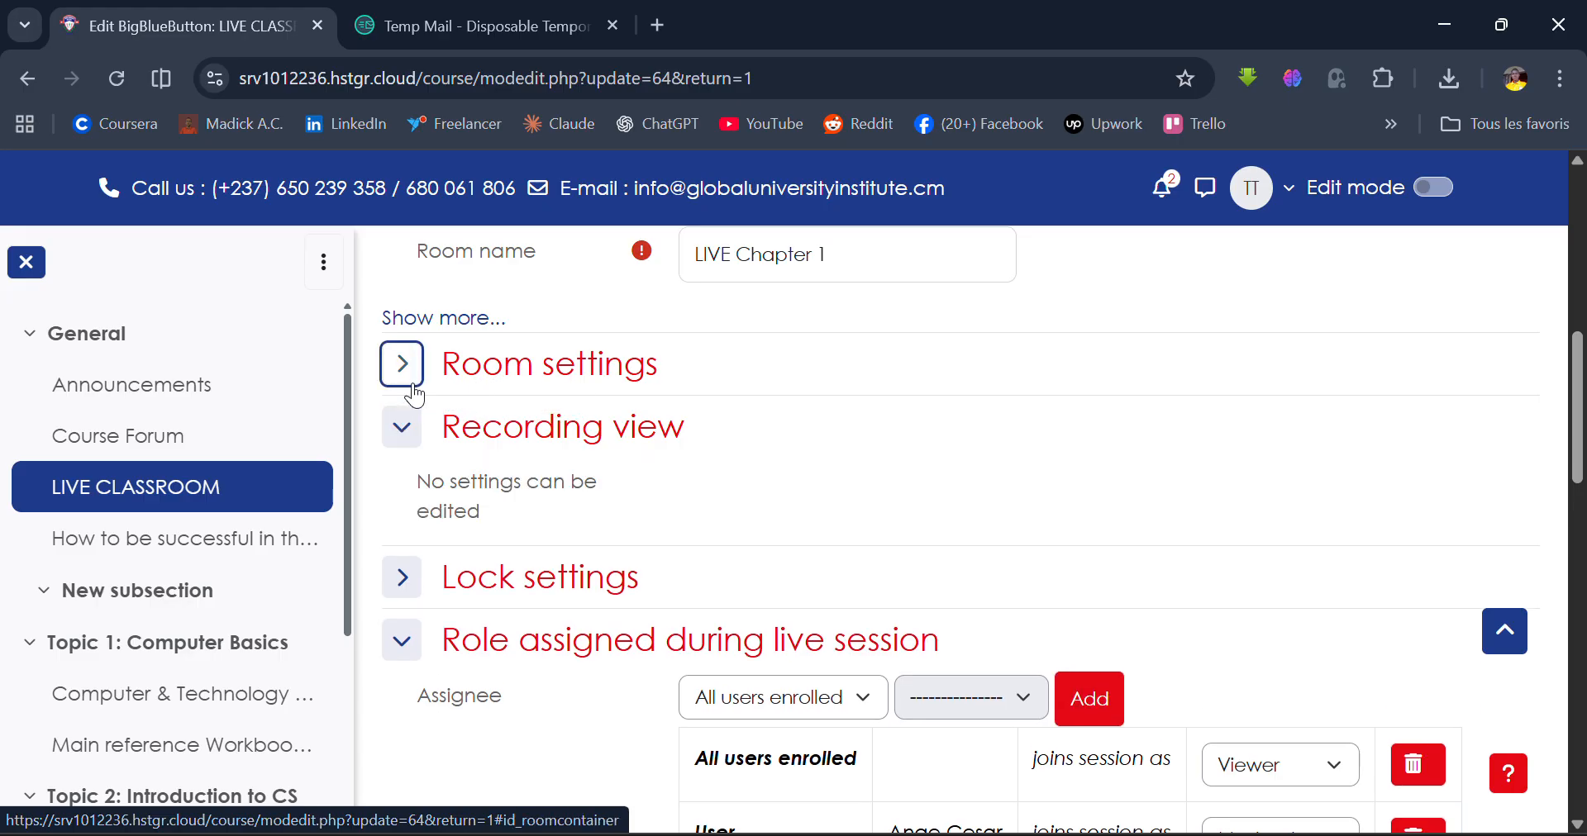
pyautogui.click(413, 386)
pyautogui.click(413, 385)
pyautogui.scroll(-2, 415, 397)
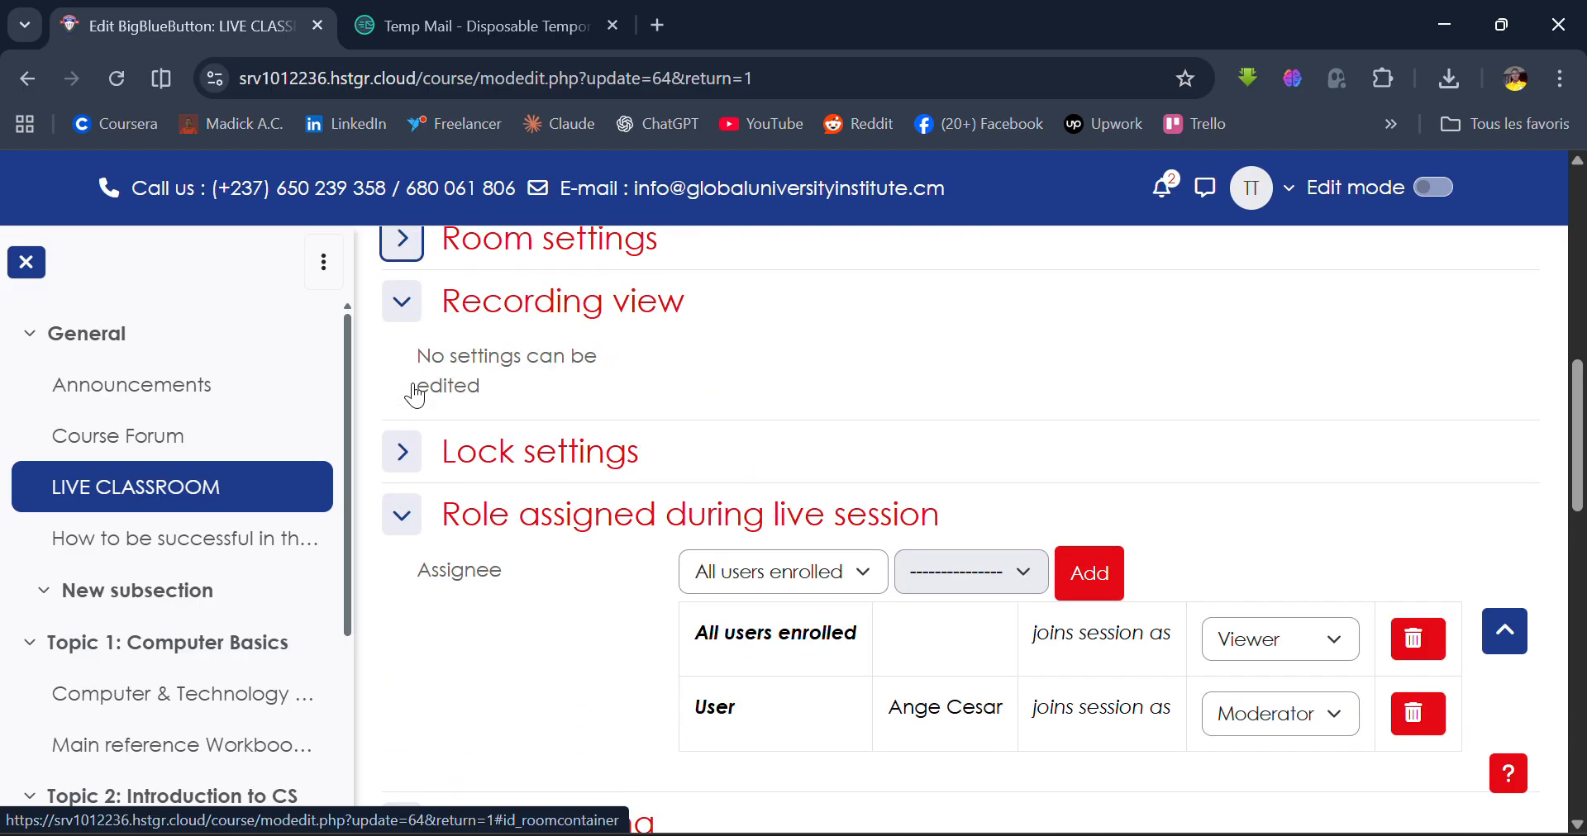
pyautogui.click(413, 381)
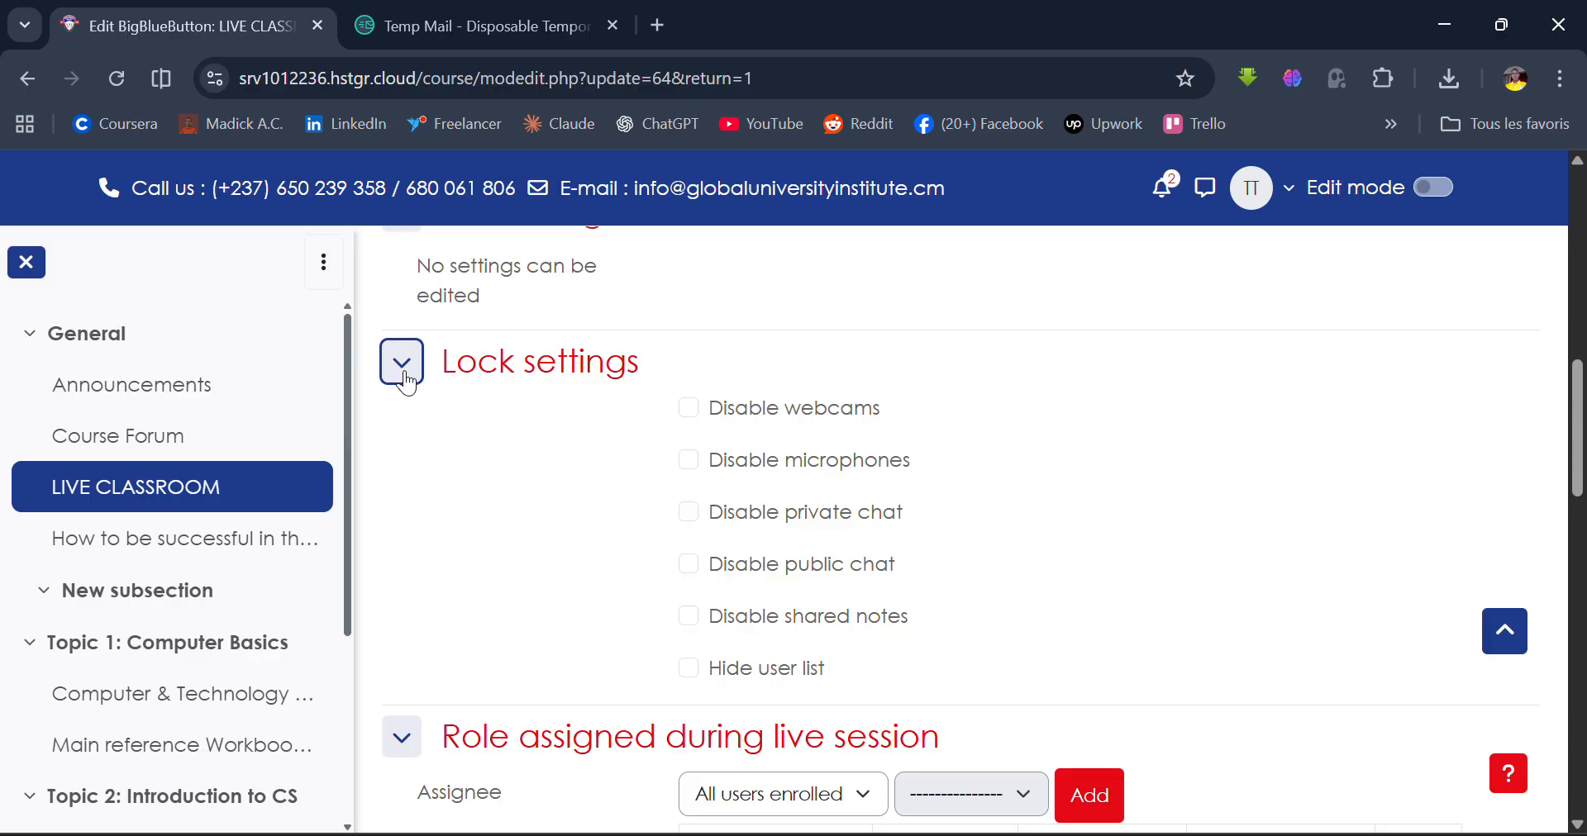
pyautogui.click(405, 363)
pyautogui.scroll(-2, 404, 413)
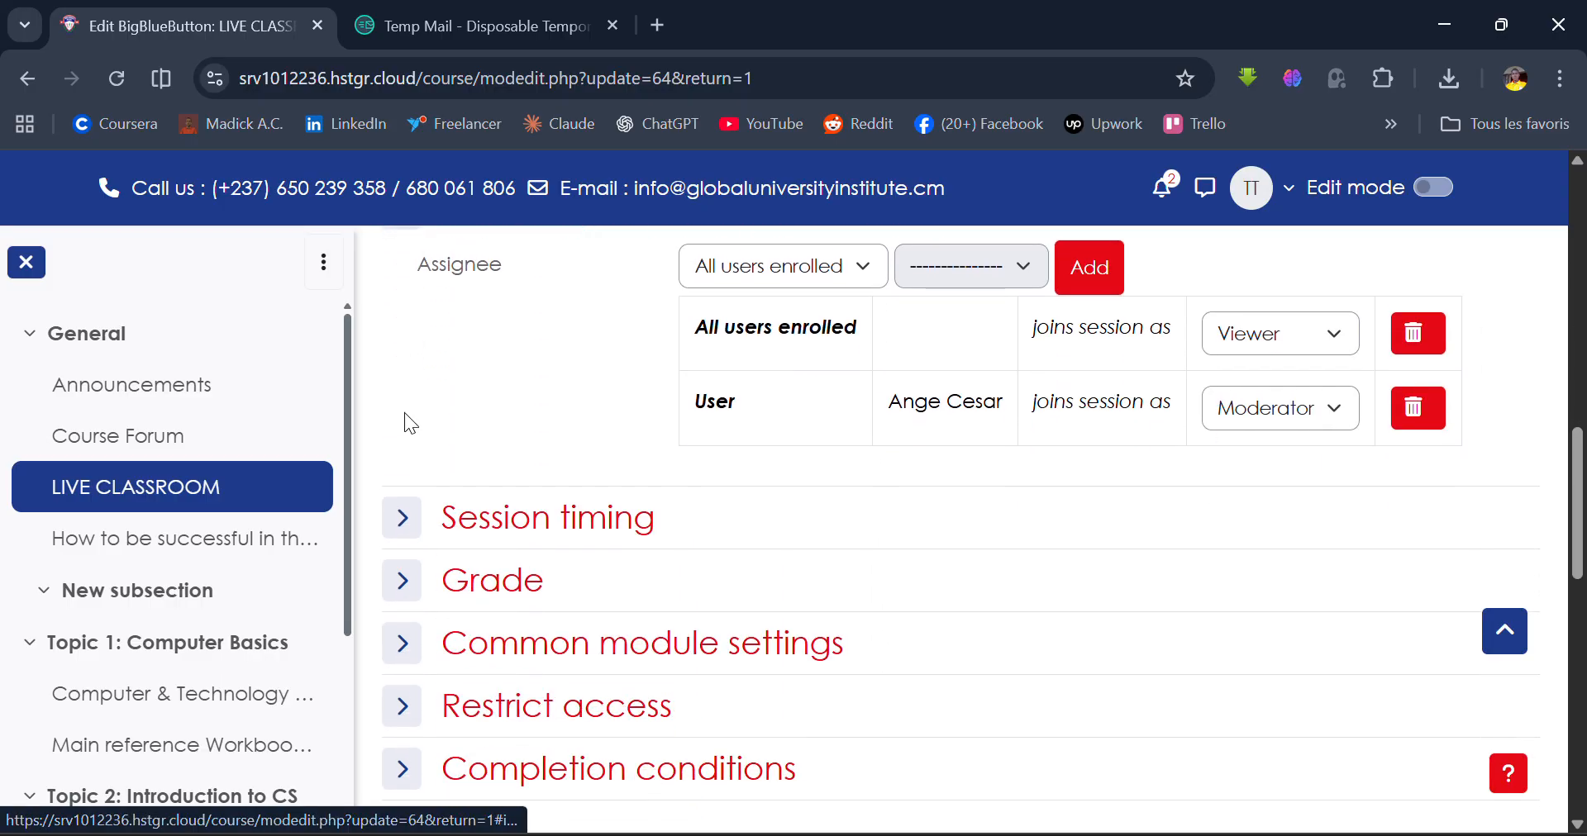
# Examine the Session timing open and close dates and the Grade options, collapsing the Grade section again
pyautogui.click(403, 518)
pyautogui.scroll(-2, 408, 529)
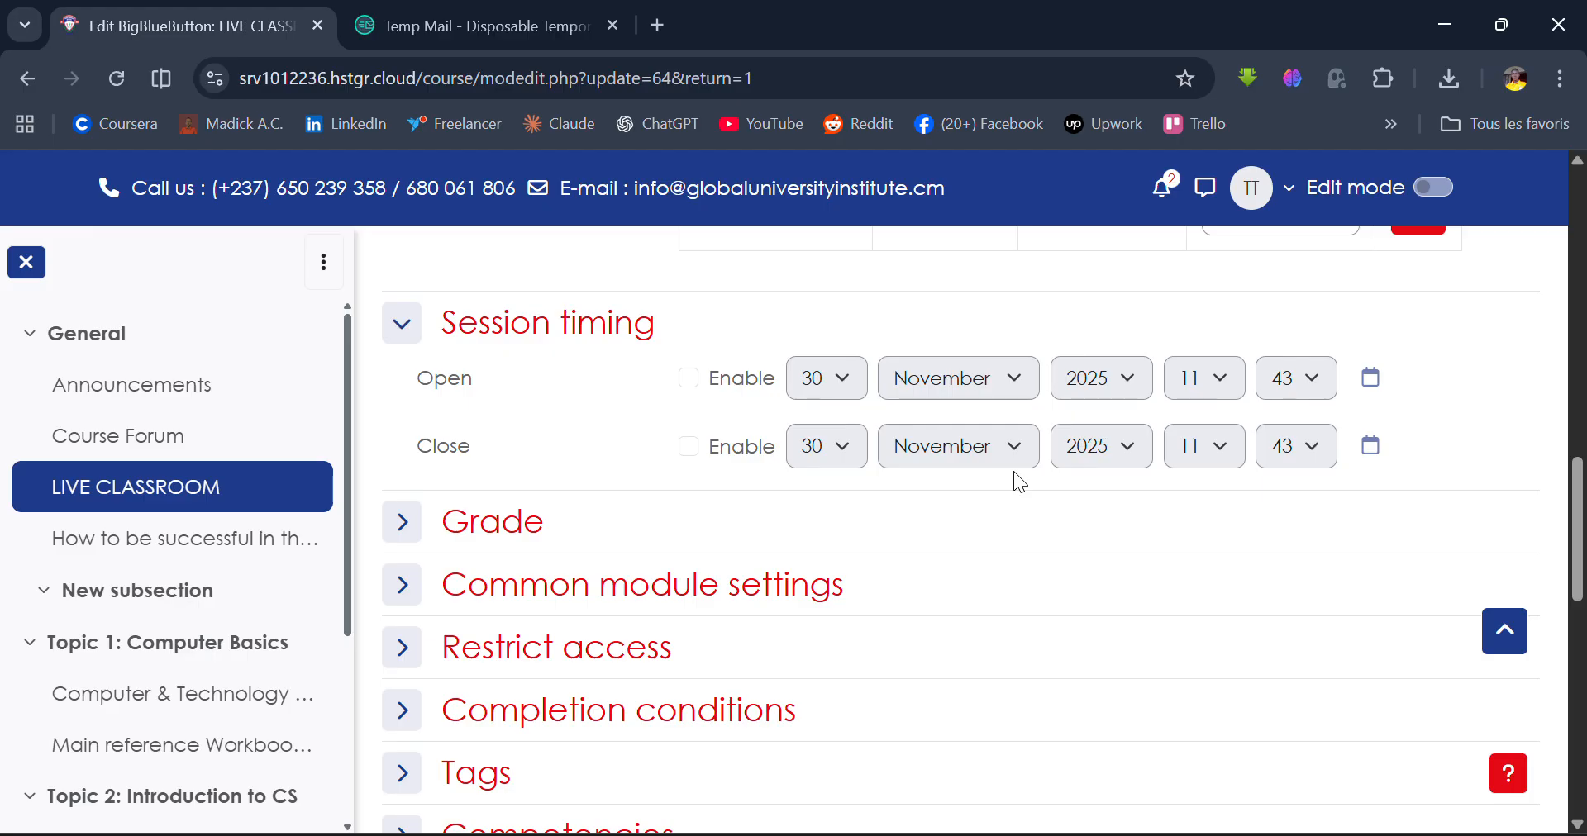
pyautogui.scroll(-1, 1015, 473)
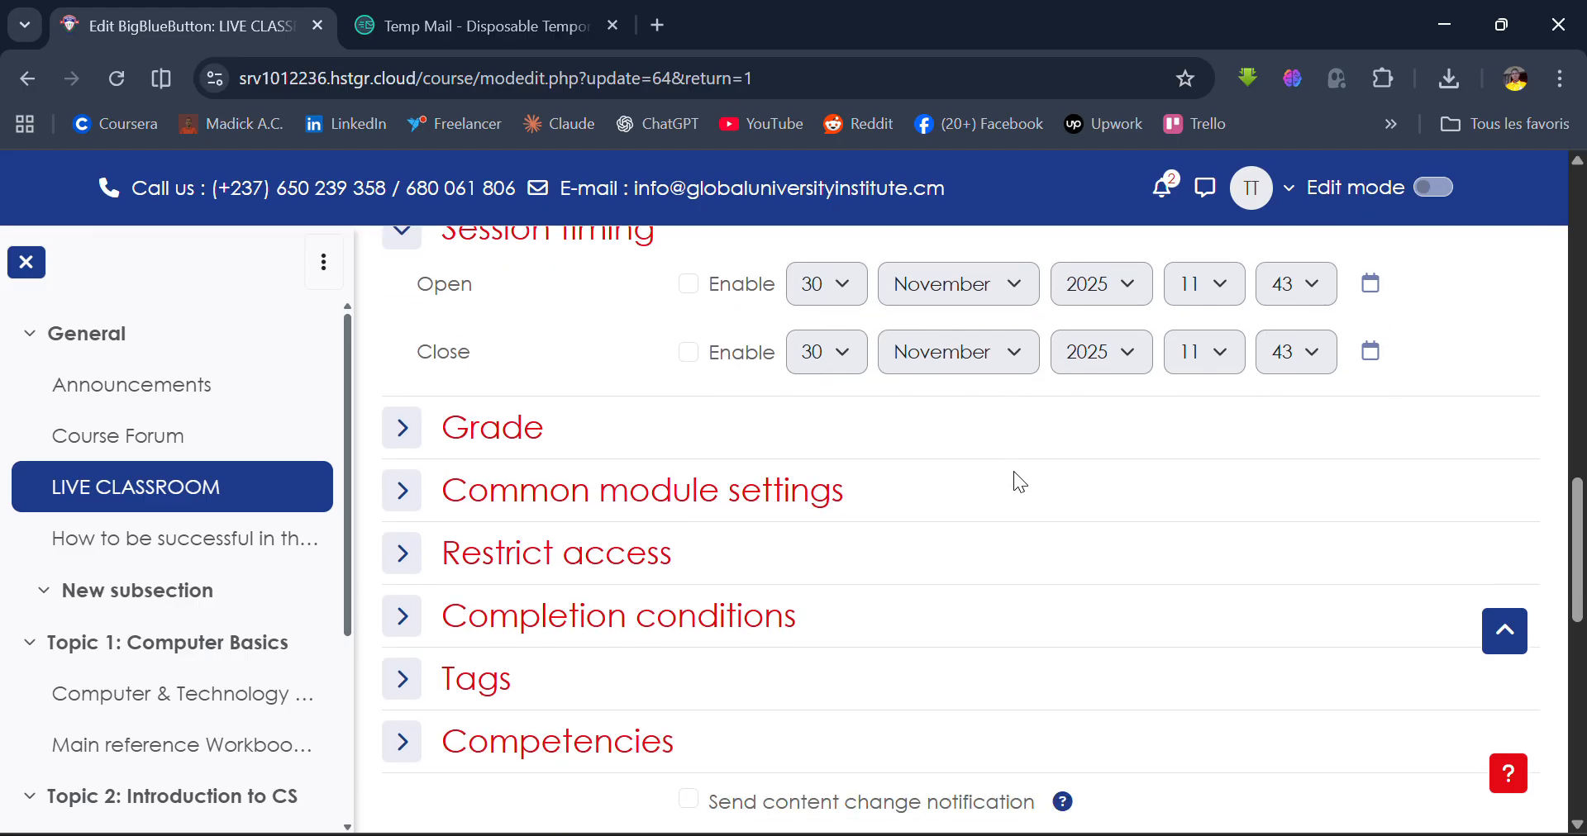
pyautogui.click(419, 445)
pyautogui.scroll(-2, 418, 443)
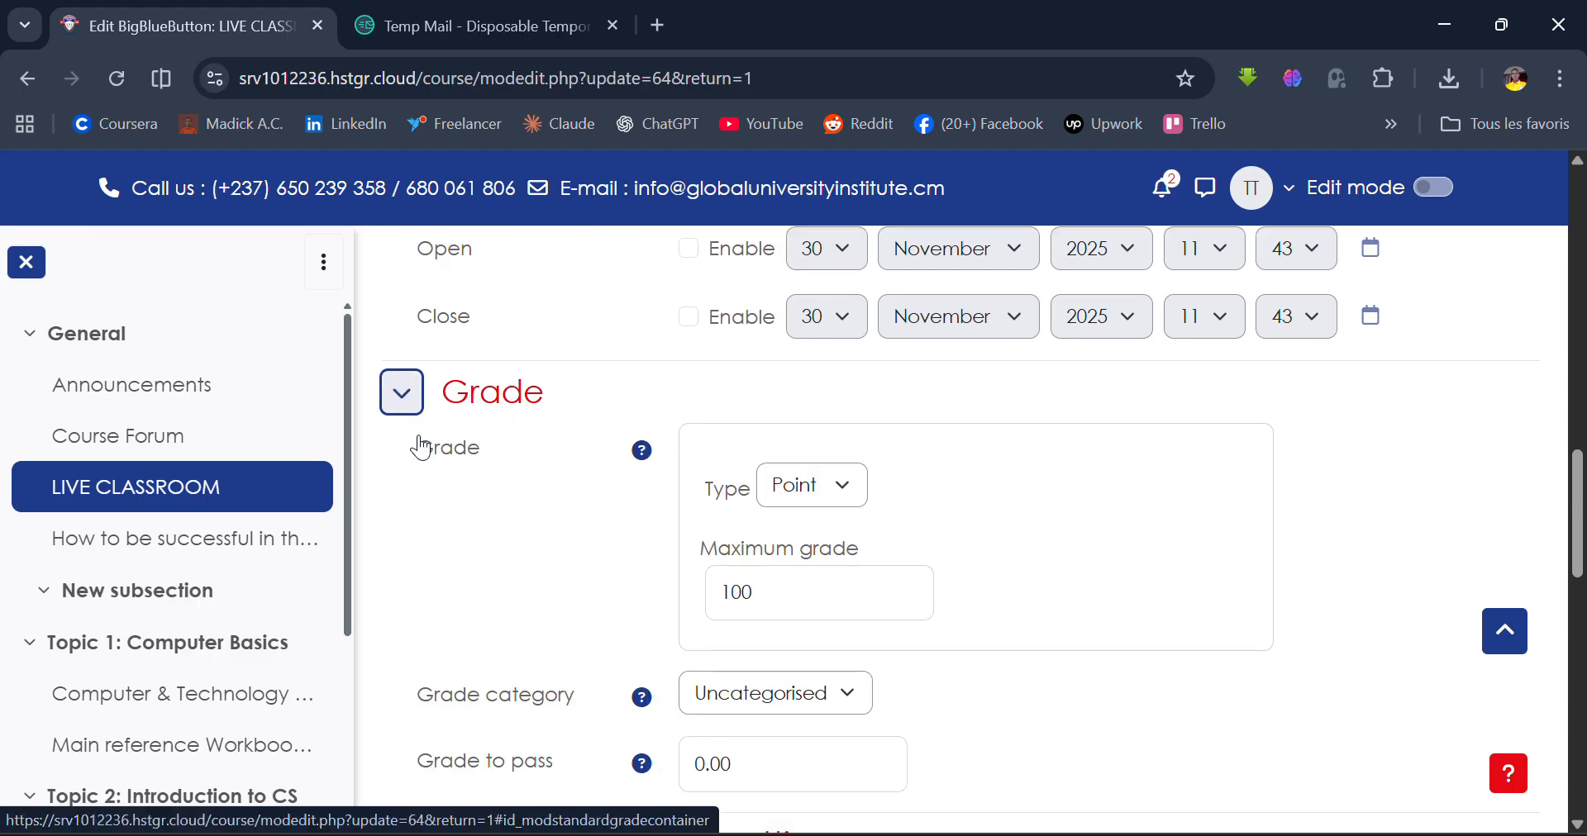
pyautogui.scroll(2, 419, 443)
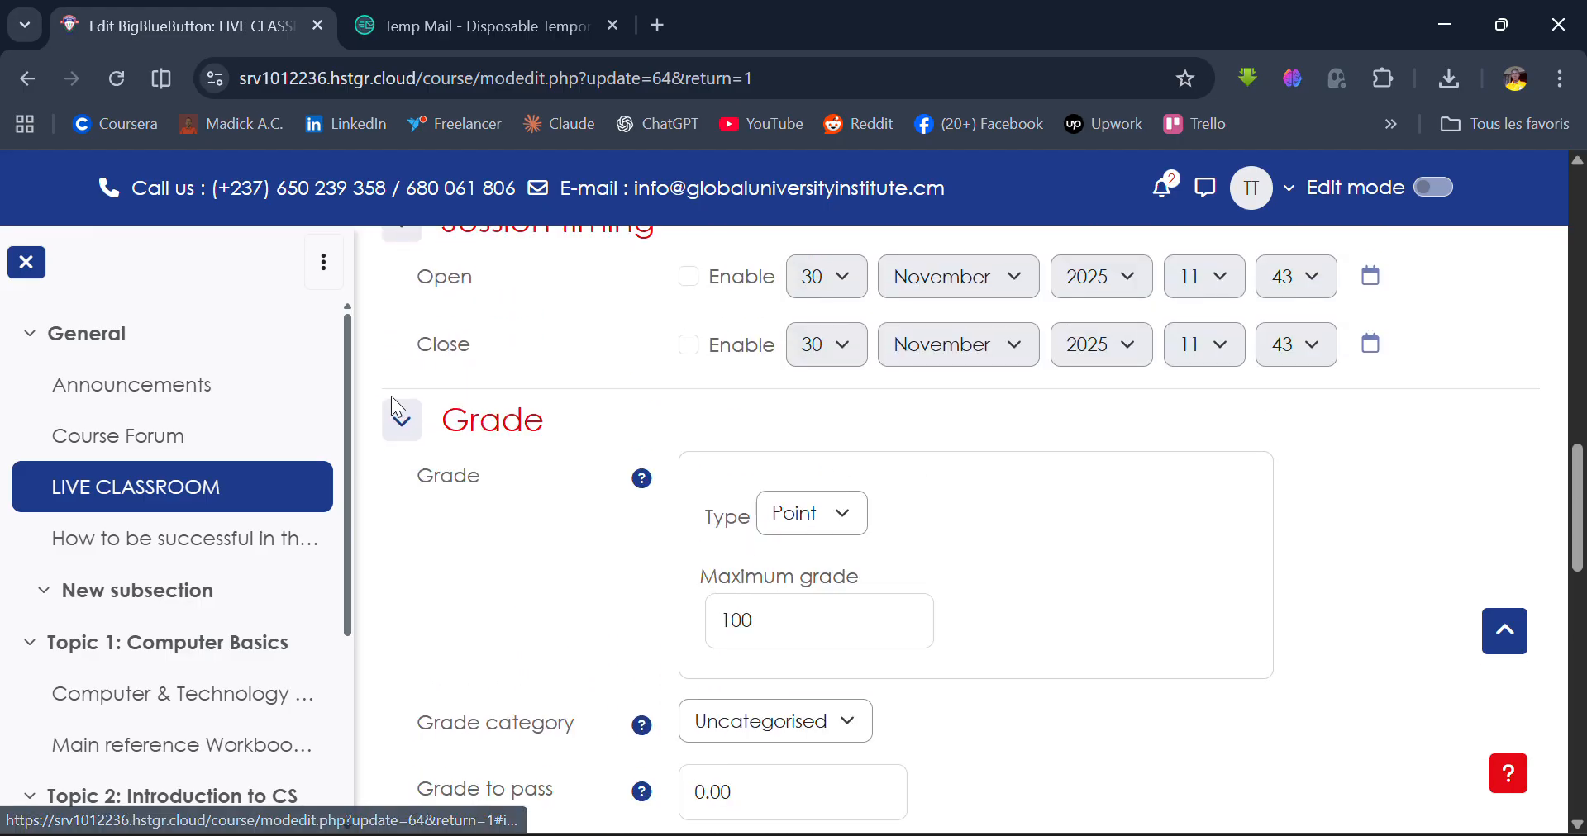
pyautogui.click(402, 421)
pyautogui.scroll(-2, 401, 437)
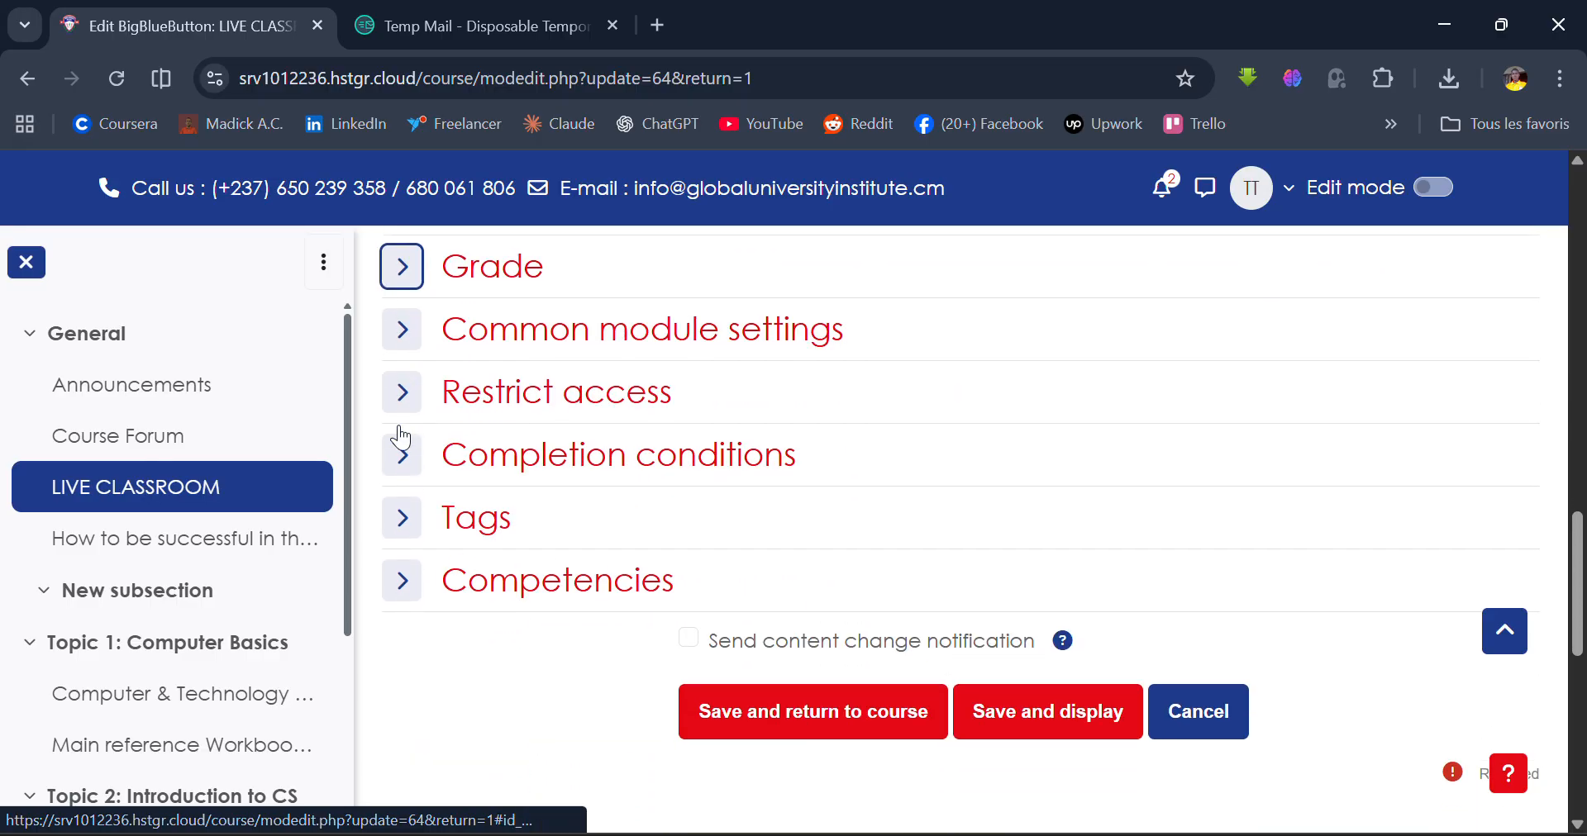
# Save the live classroom's edited settings and return to the Computer Science course
pyautogui.scroll(-1, 401, 437)
pyautogui.scroll(1, 401, 437)
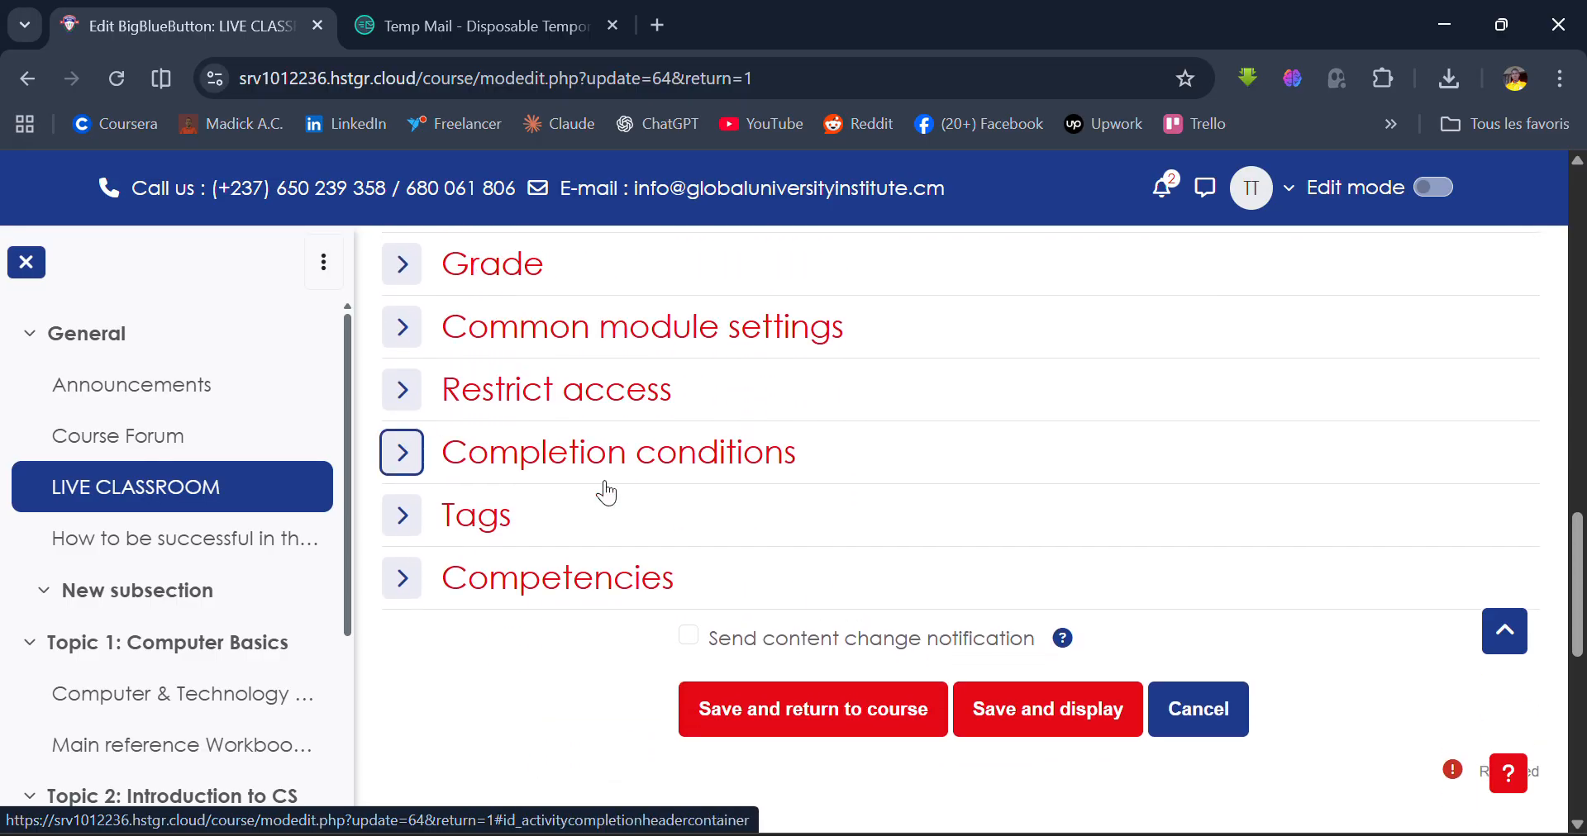
pyautogui.click(827, 709)
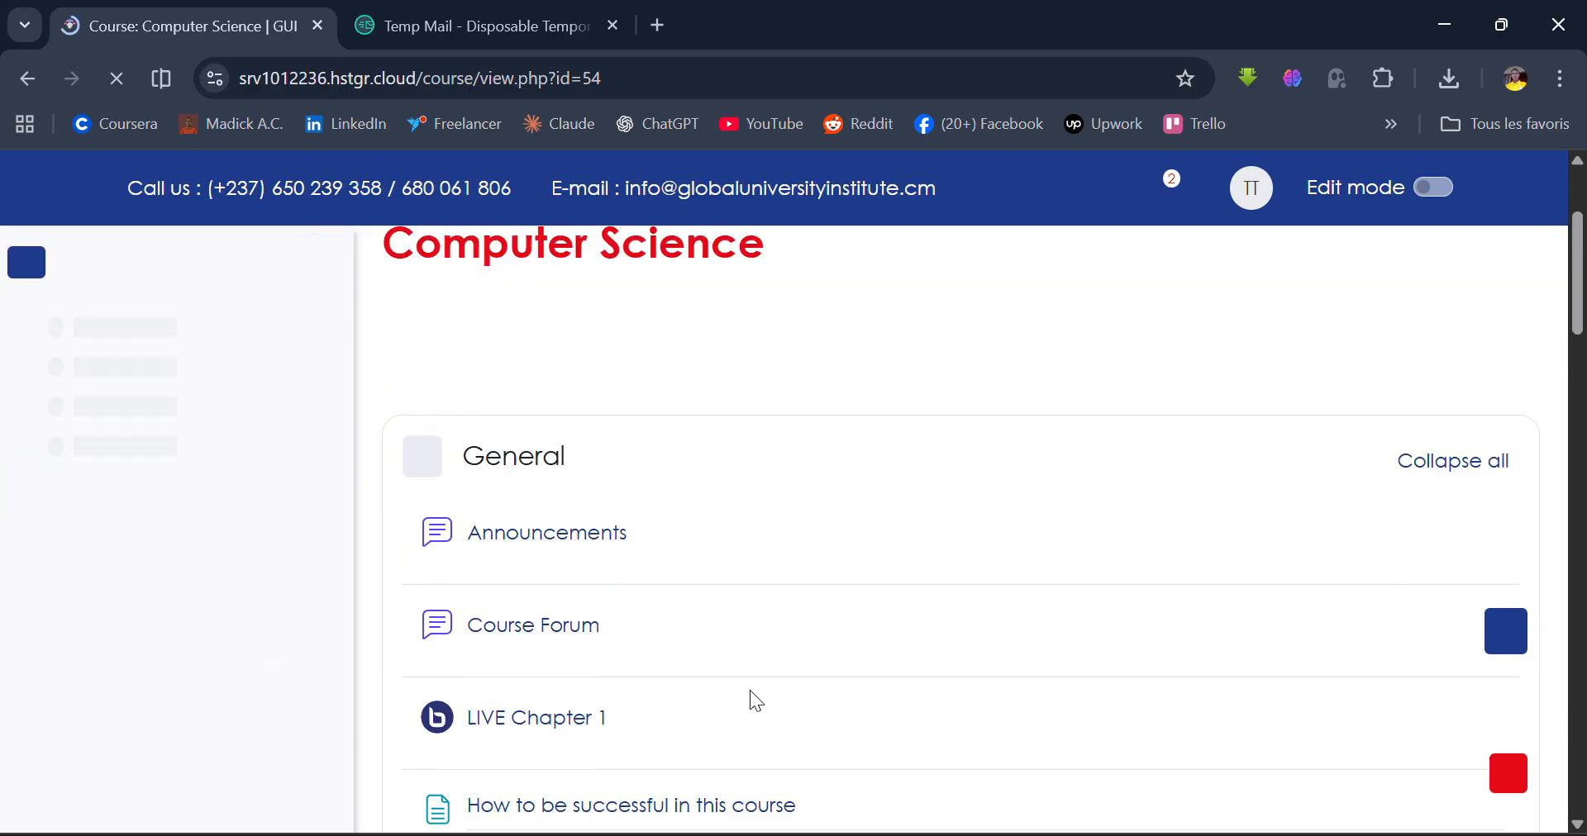
# Open the "How to be successful in this course" page from the General section and read through its study tips
pyautogui.scroll(-3, 750, 691)
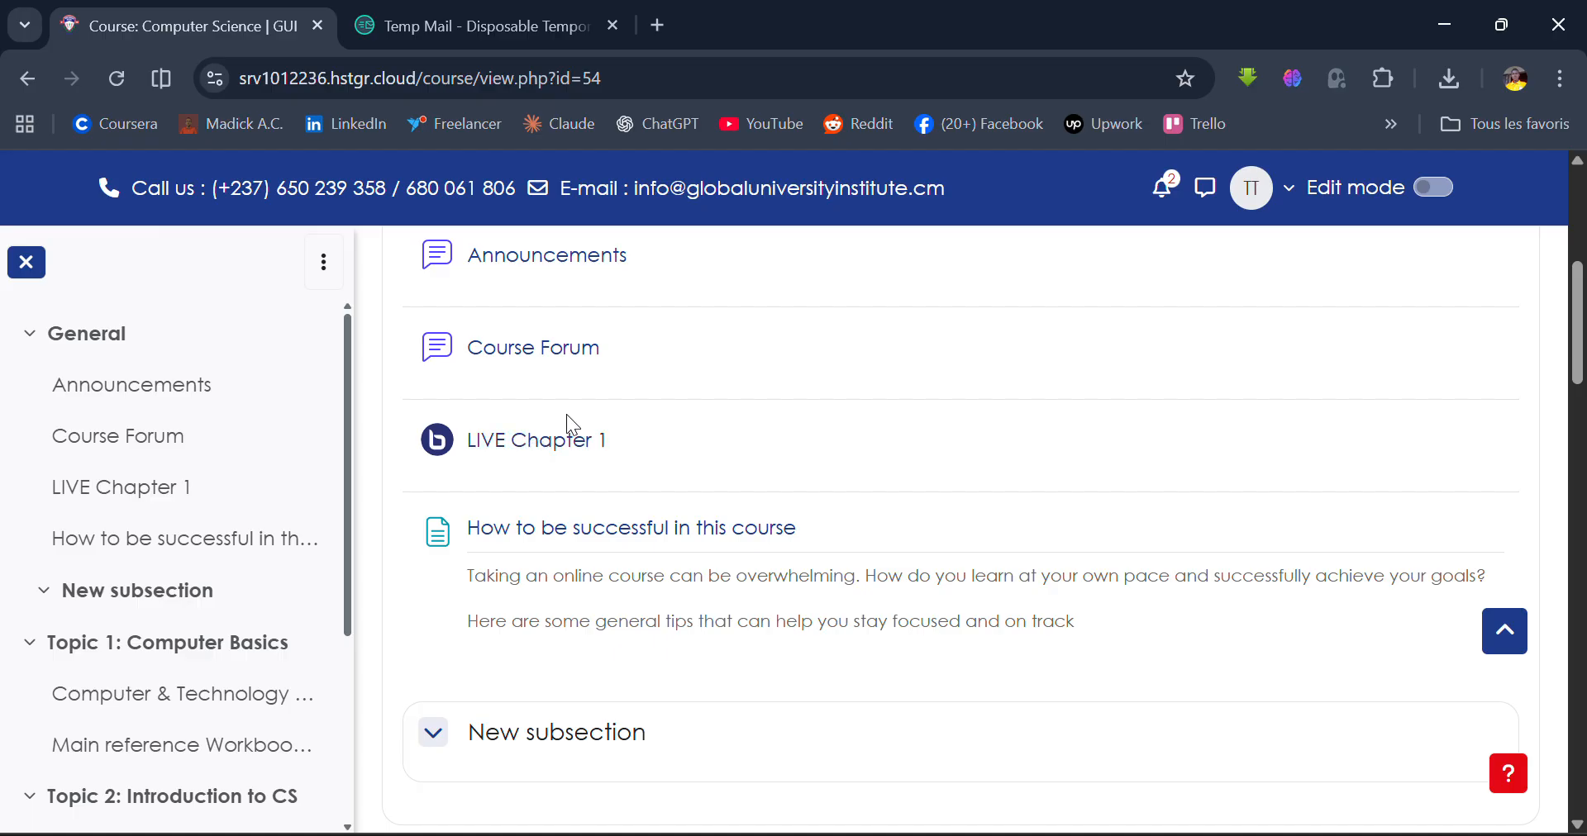
pyautogui.scroll(-1, 600, 570)
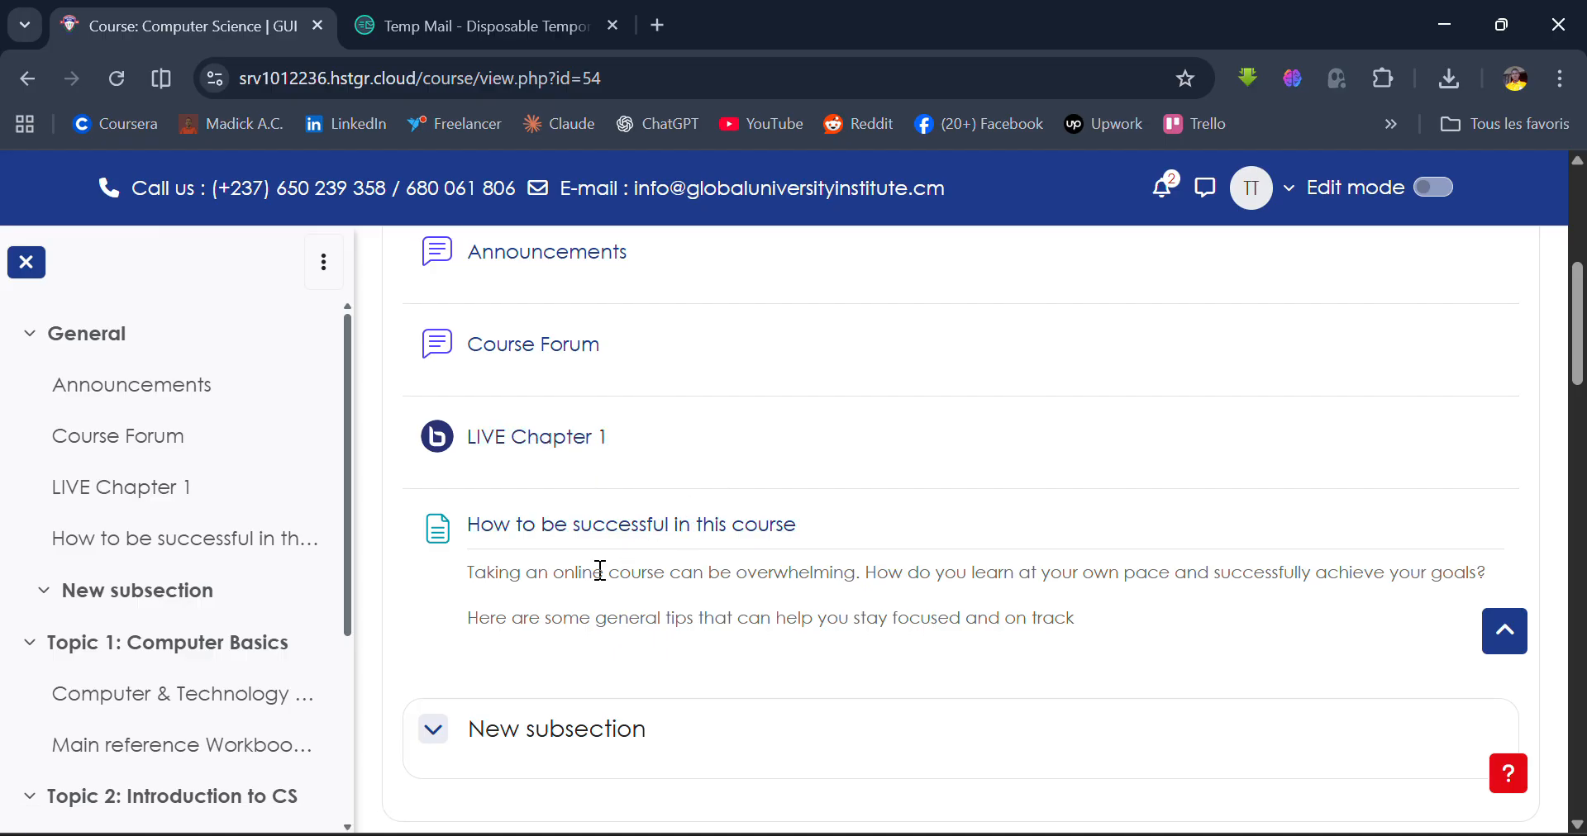
pyautogui.scroll(-1, 600, 570)
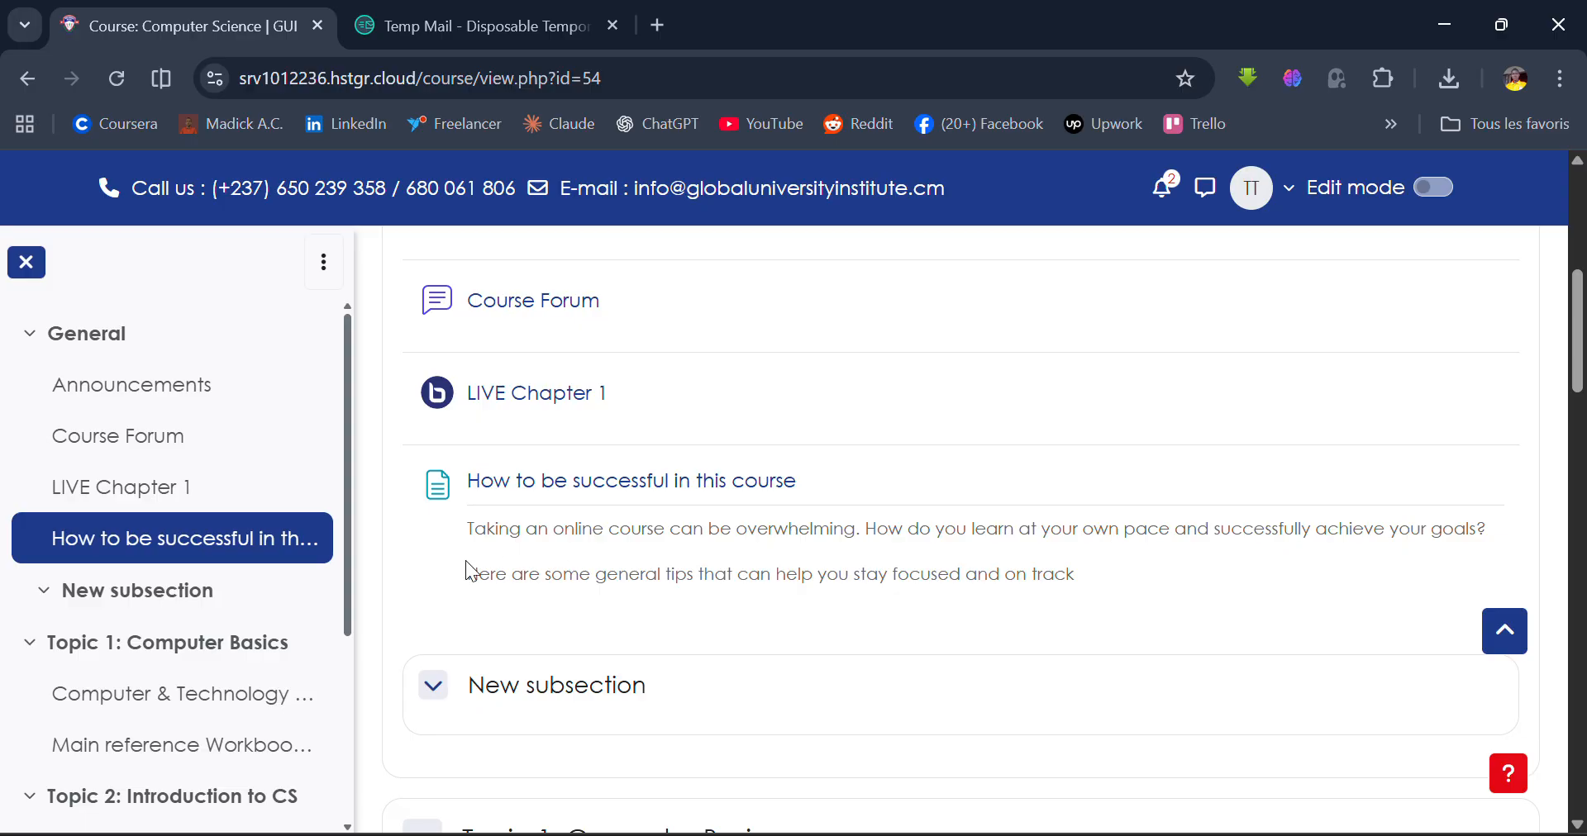
pyautogui.click(647, 490)
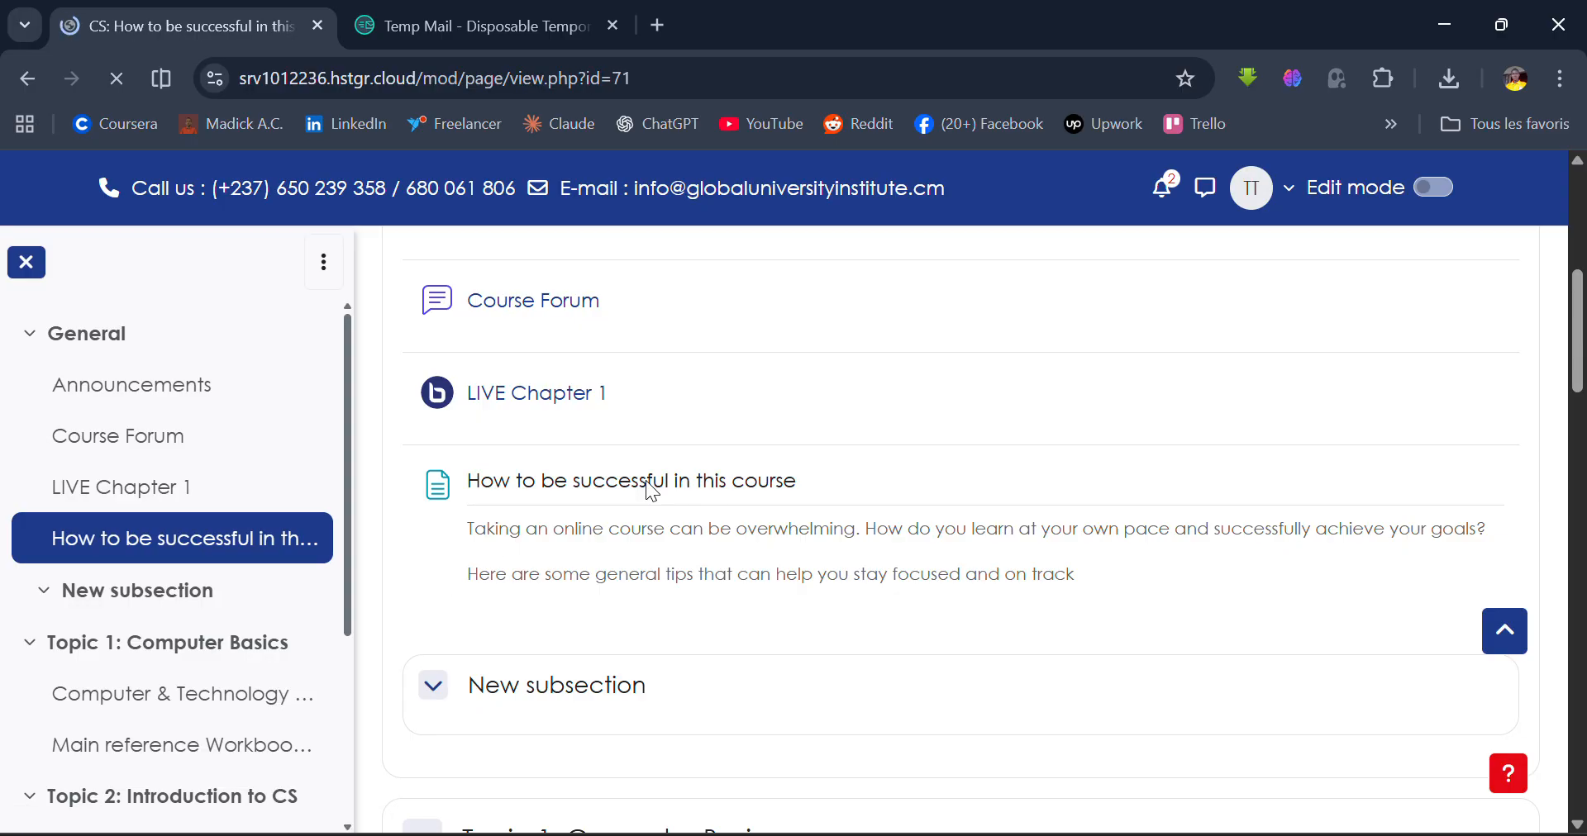
pyautogui.scroll(-2, 647, 493)
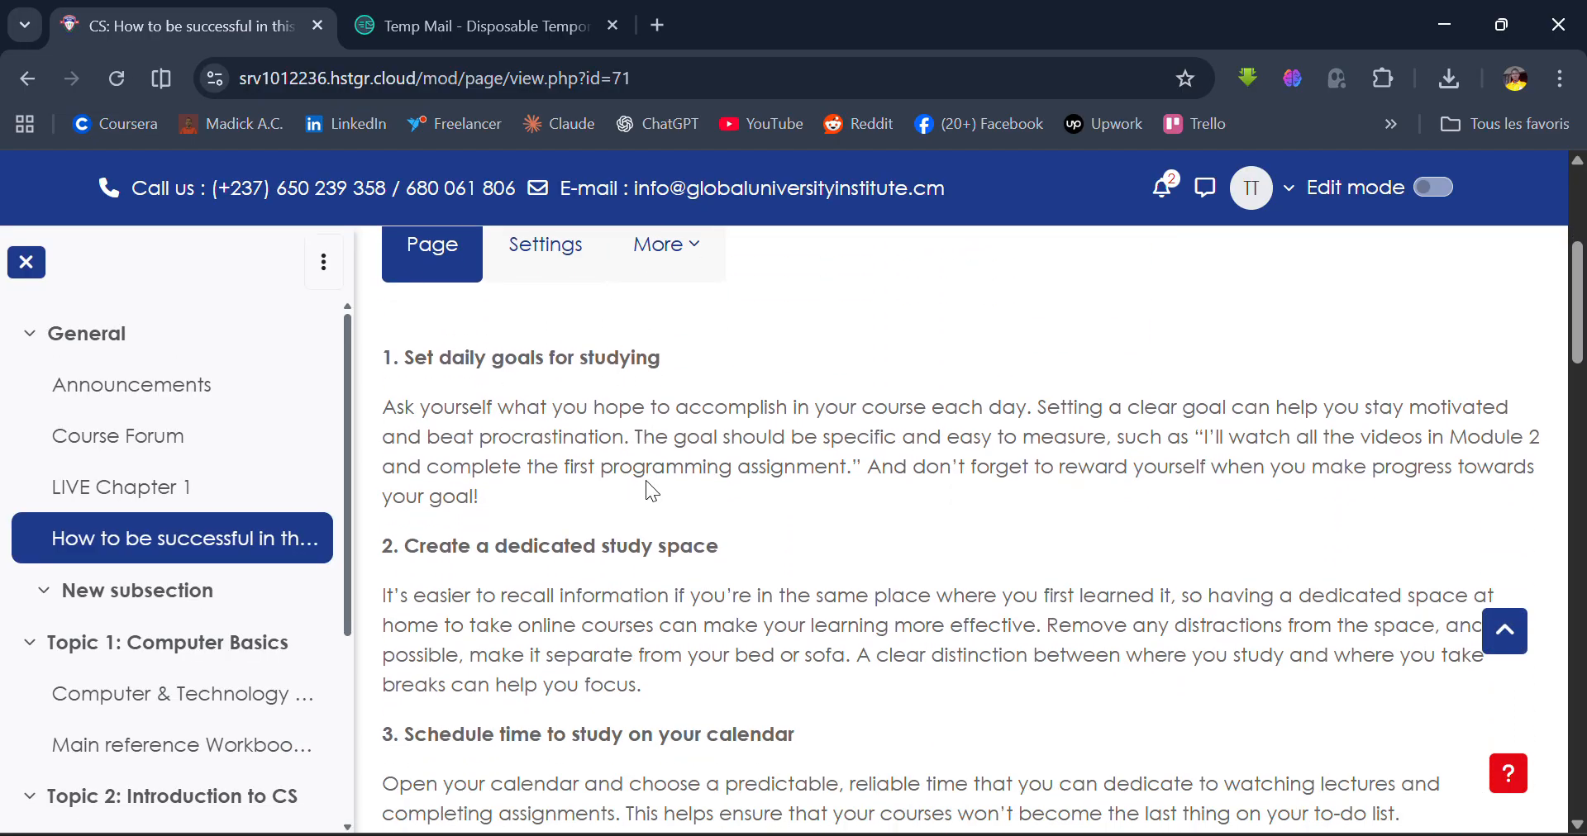
pyautogui.scroll(-5, 646, 481)
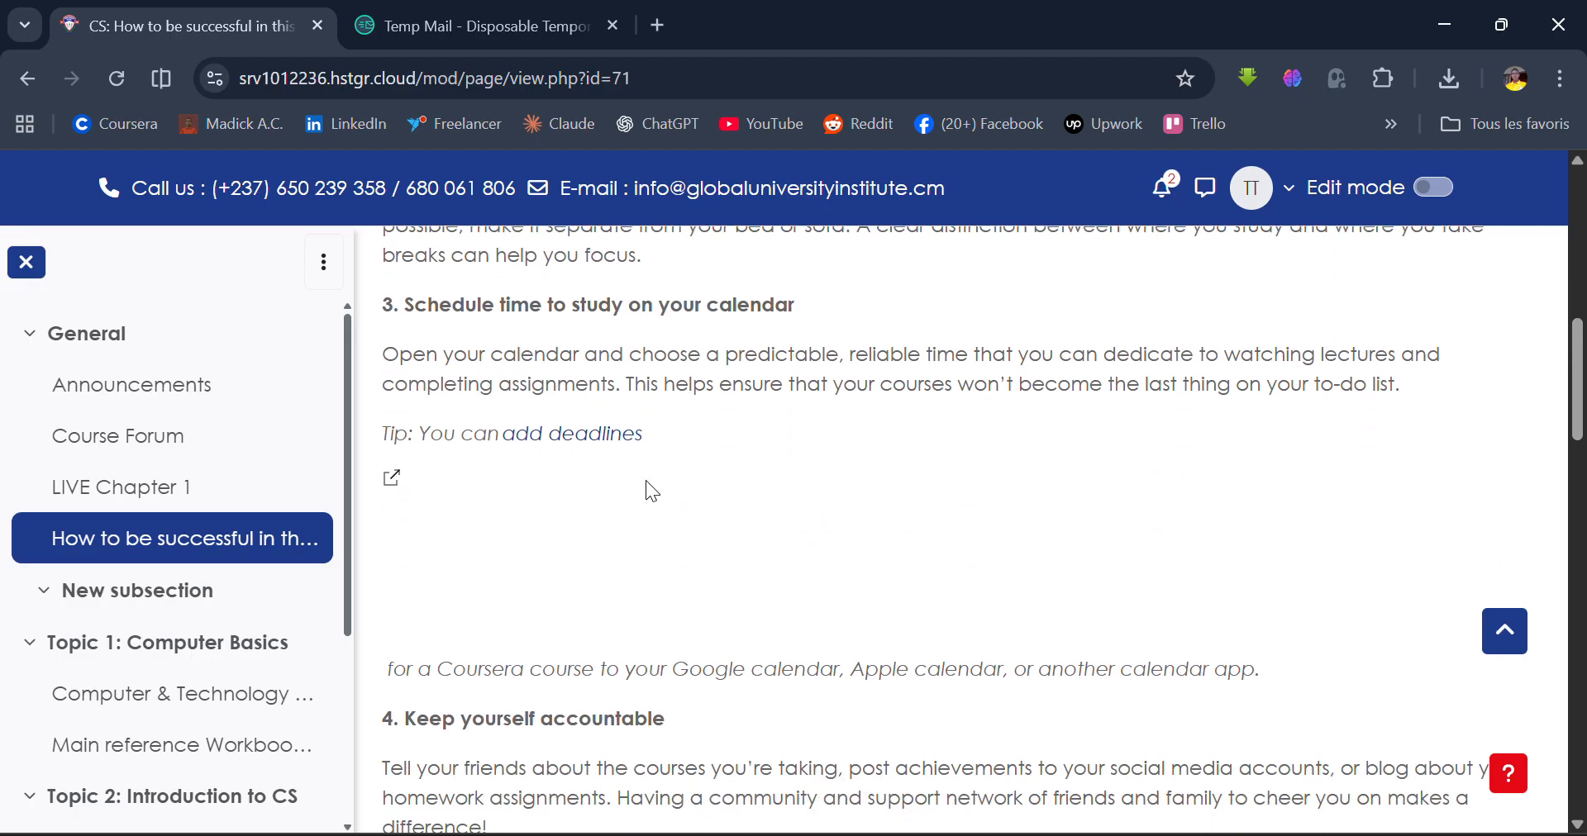
pyautogui.scroll(-7, 647, 491)
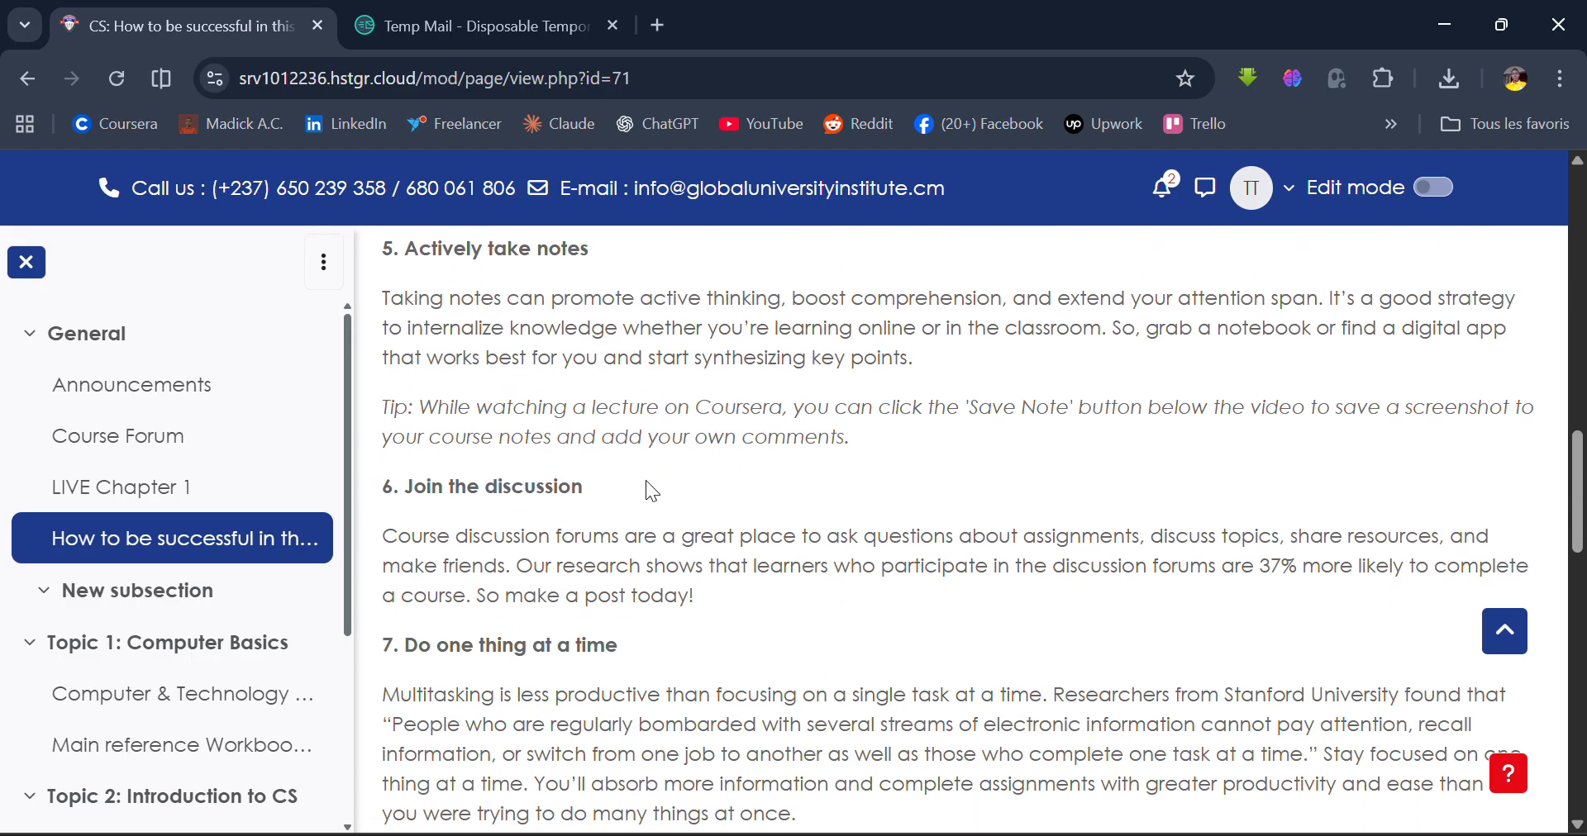
pyautogui.scroll(-10, 646, 483)
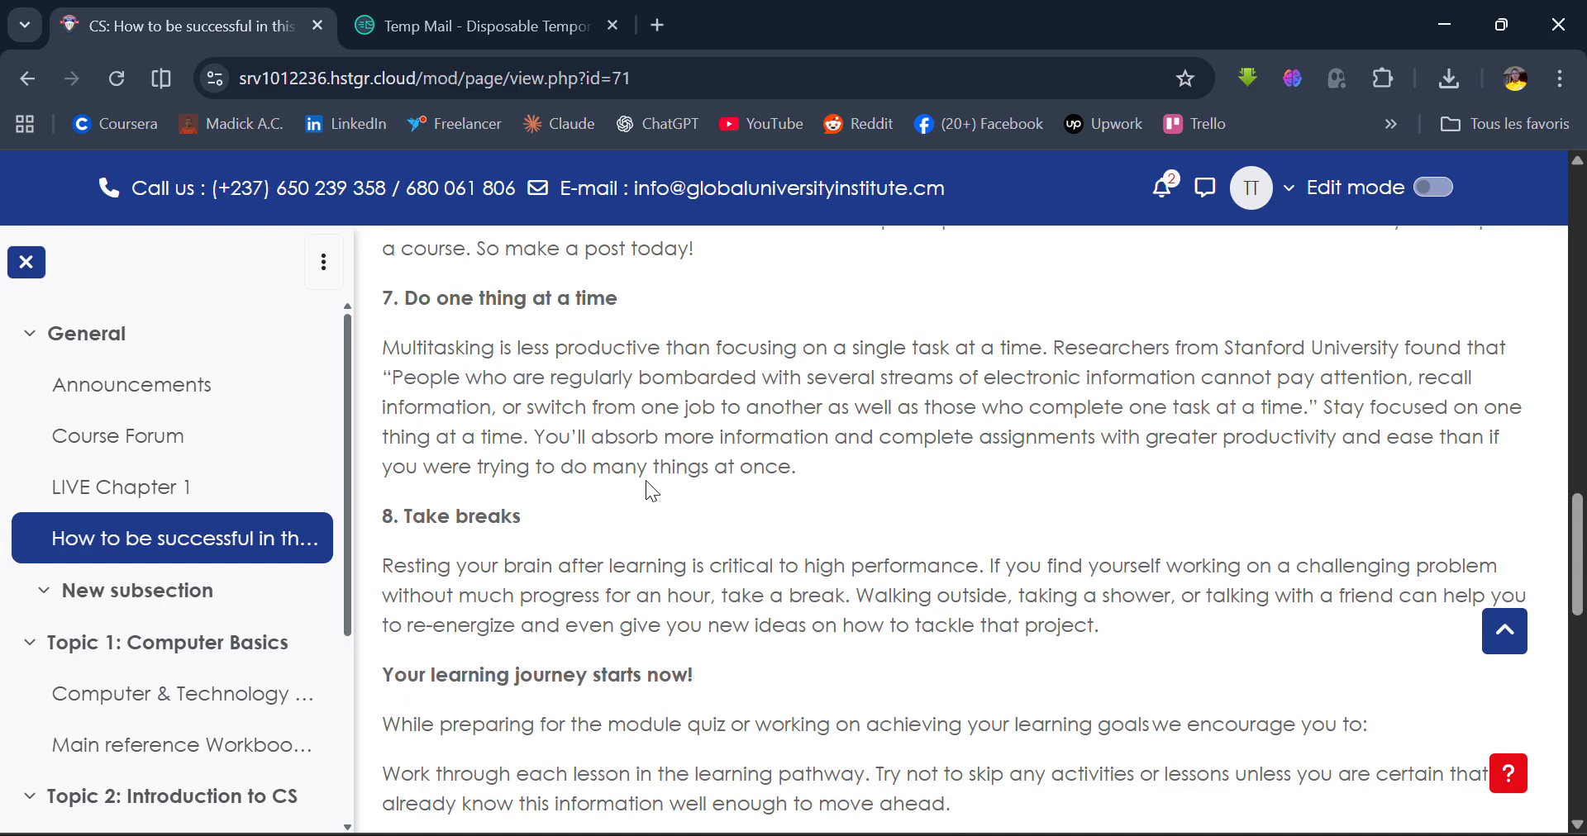
pyautogui.scroll(15, 647, 483)
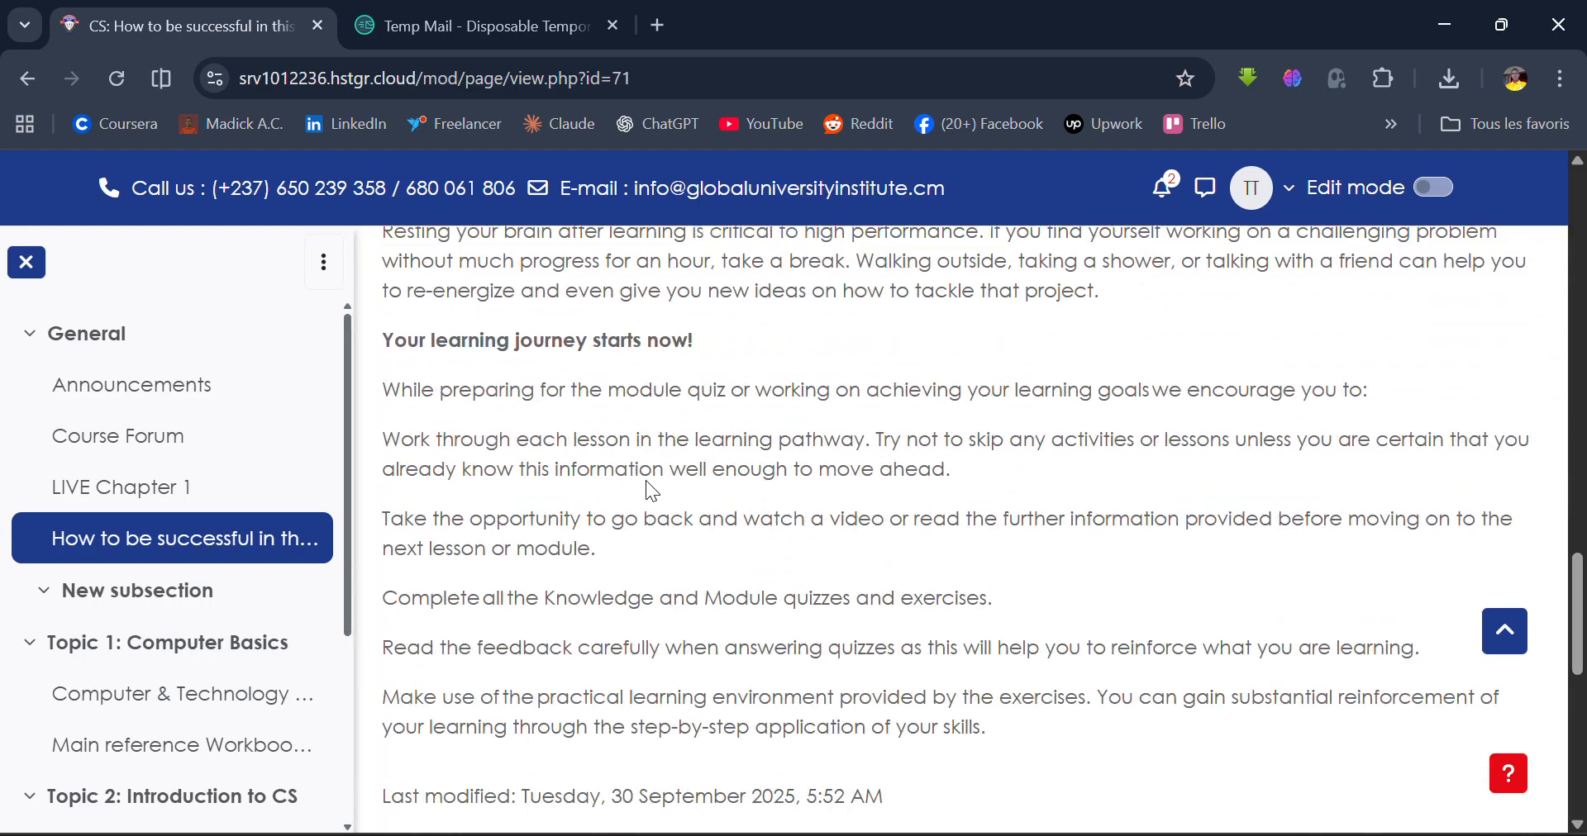
# Open the settings of the "How to be successful in this course" page and examine its General name and description fields
pyautogui.scroll(10, 649, 522)
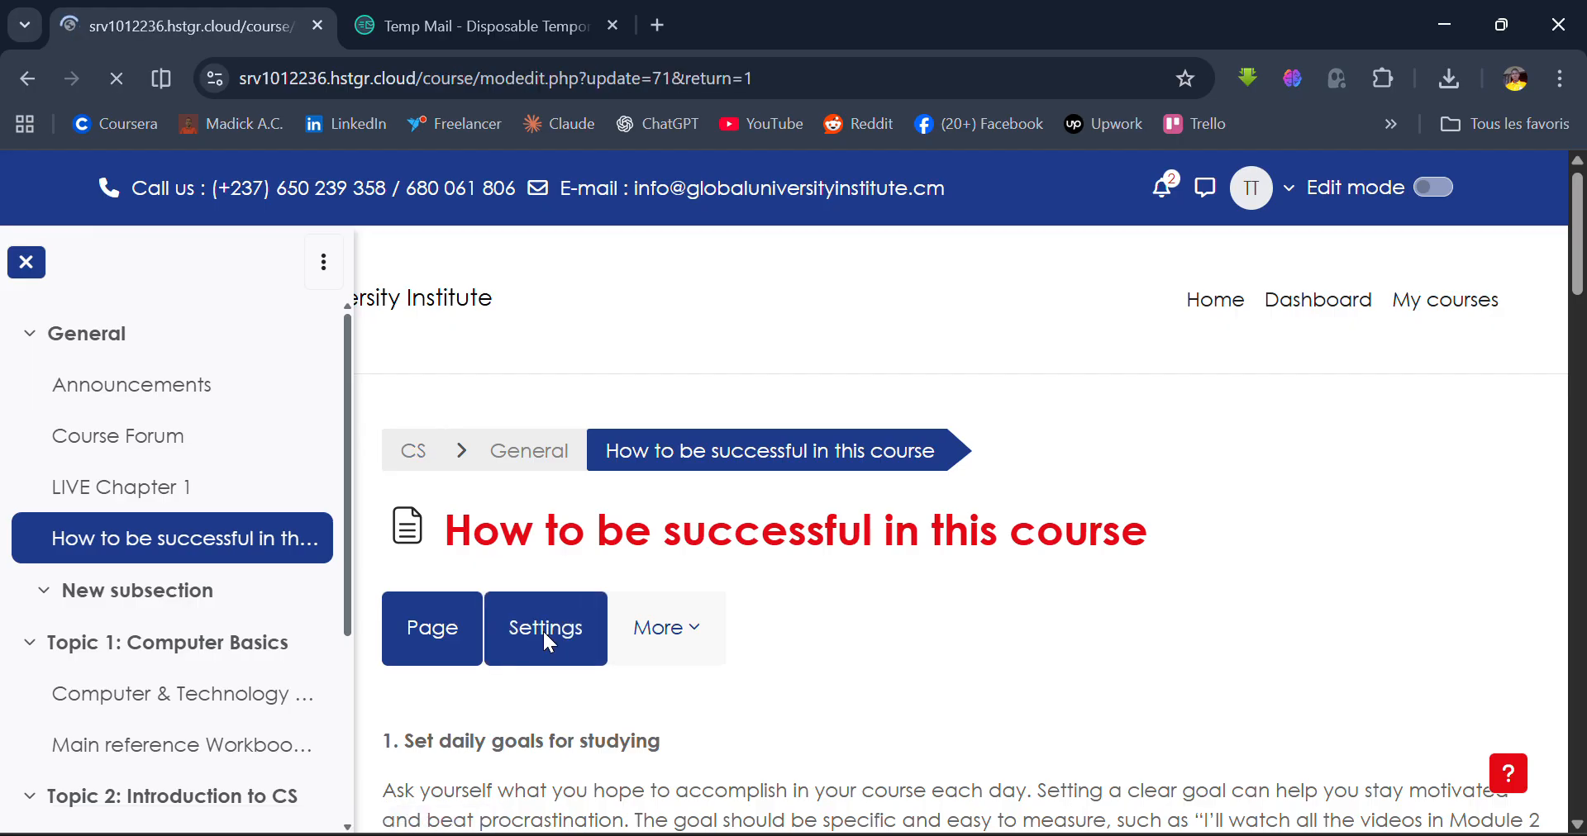
pyautogui.scroll(-4, 705, 641)
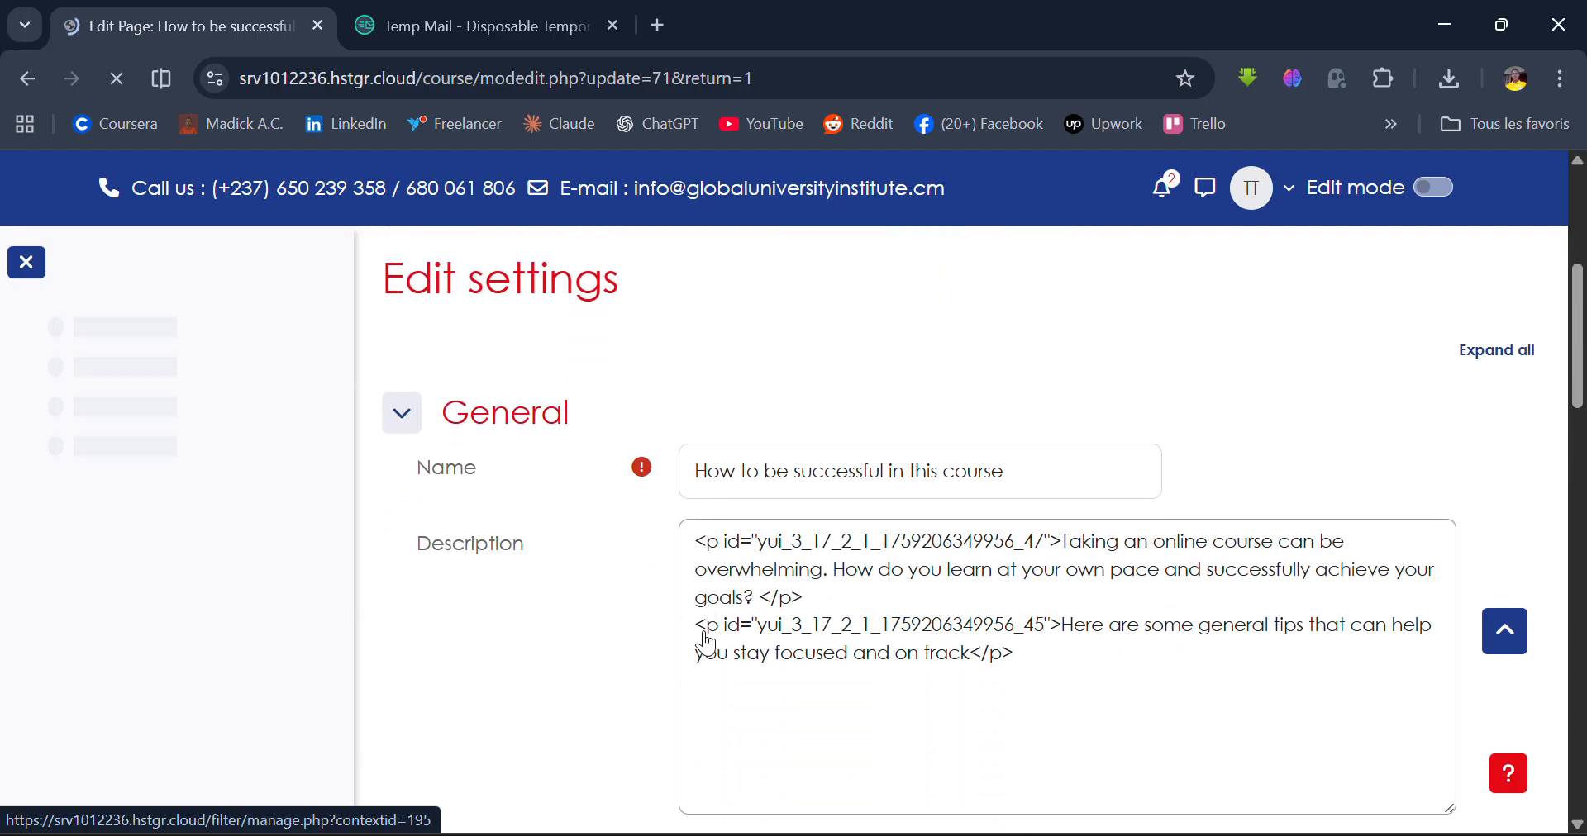
pyautogui.scroll(2, 705, 642)
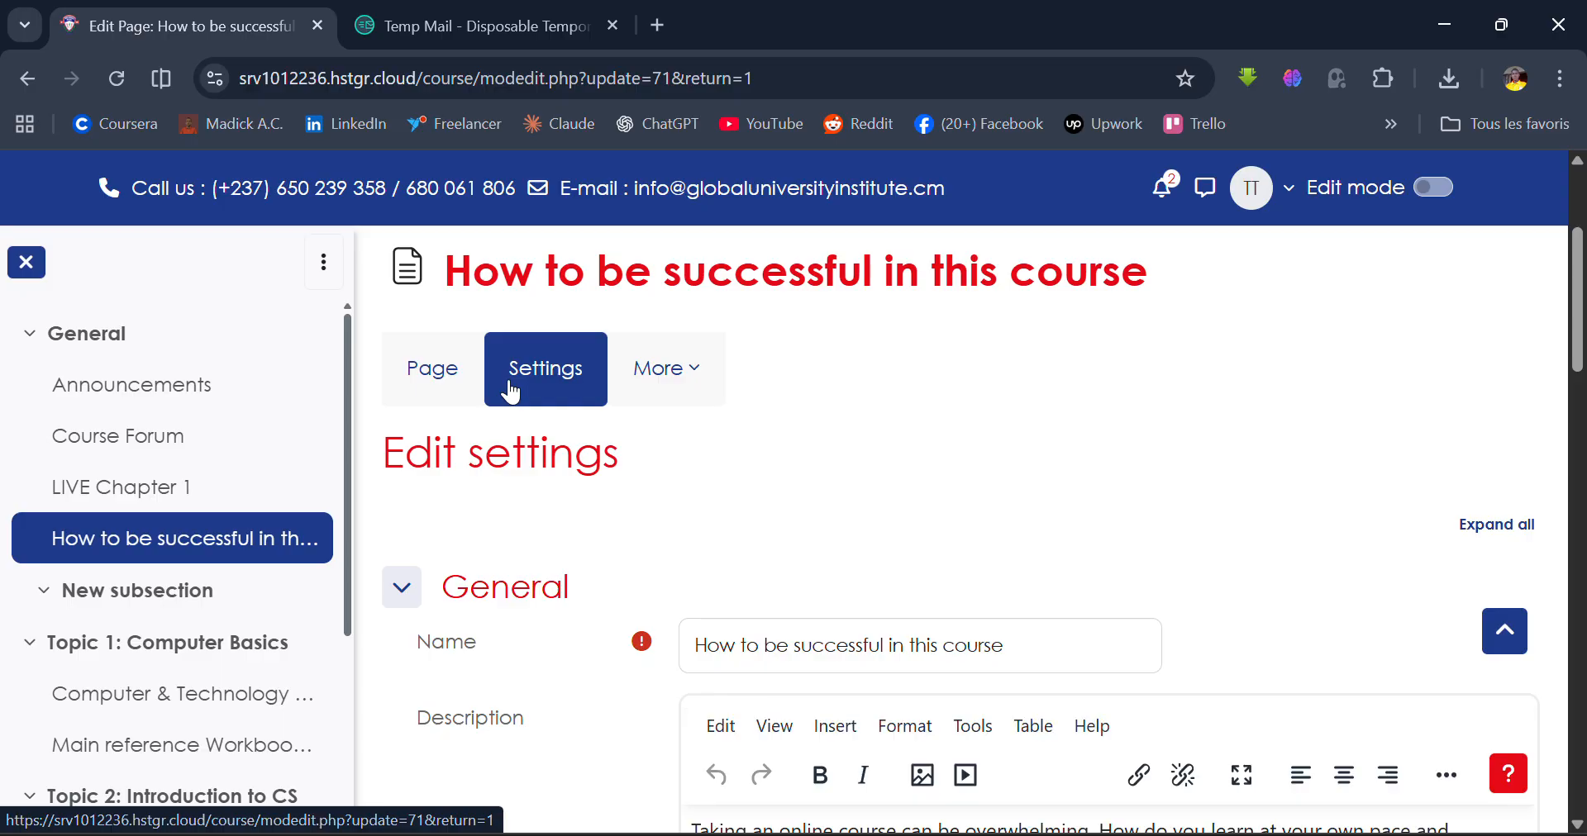
pyautogui.scroll(-3, 512, 393)
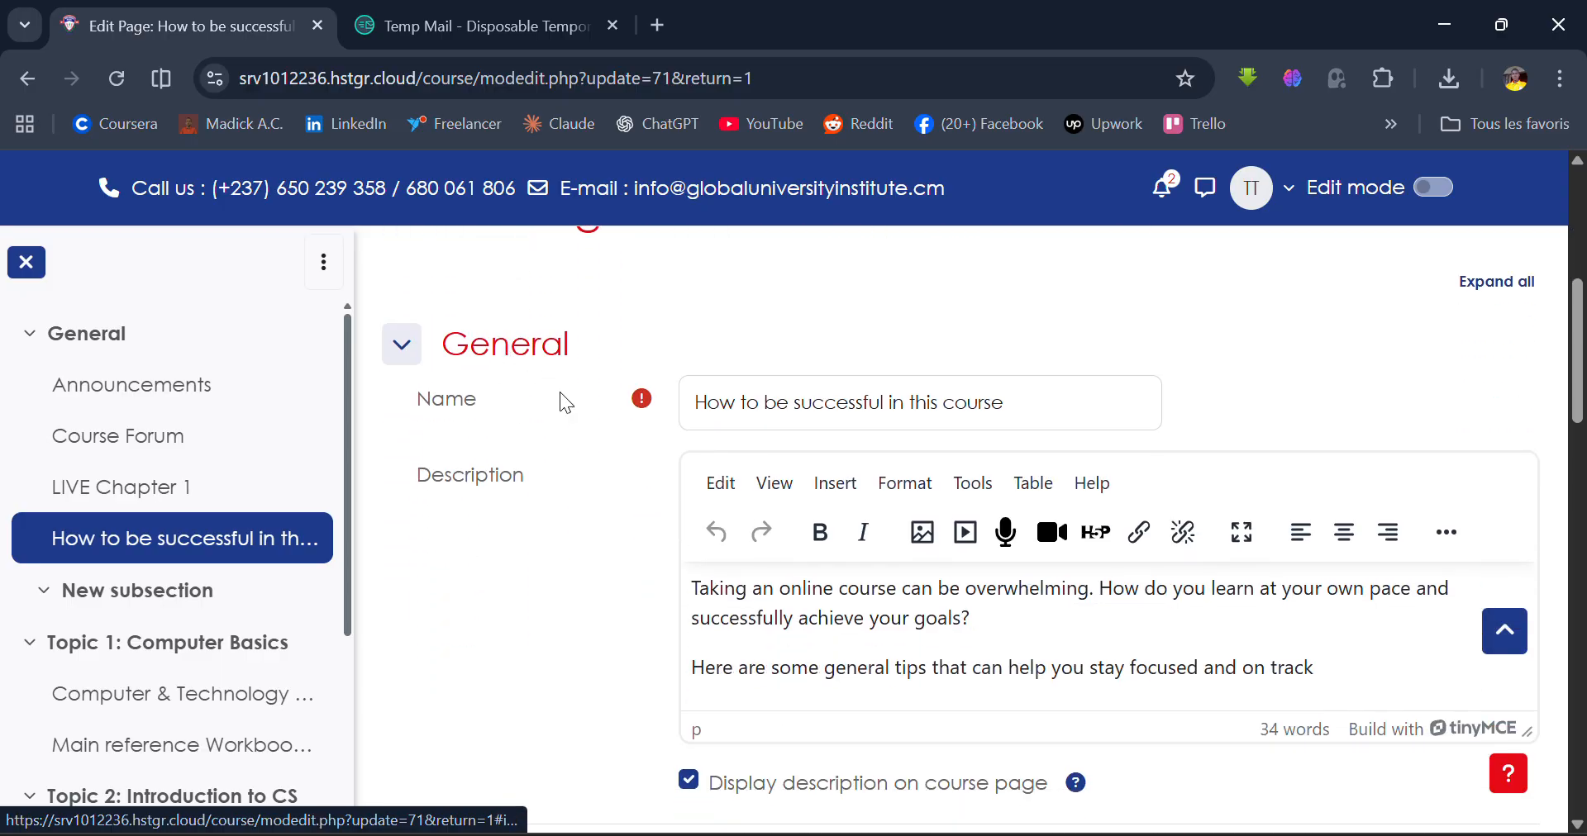
pyautogui.scroll(2, 558, 393)
pyautogui.scroll(-1, 620, 400)
pyautogui.scroll(-1, 816, 528)
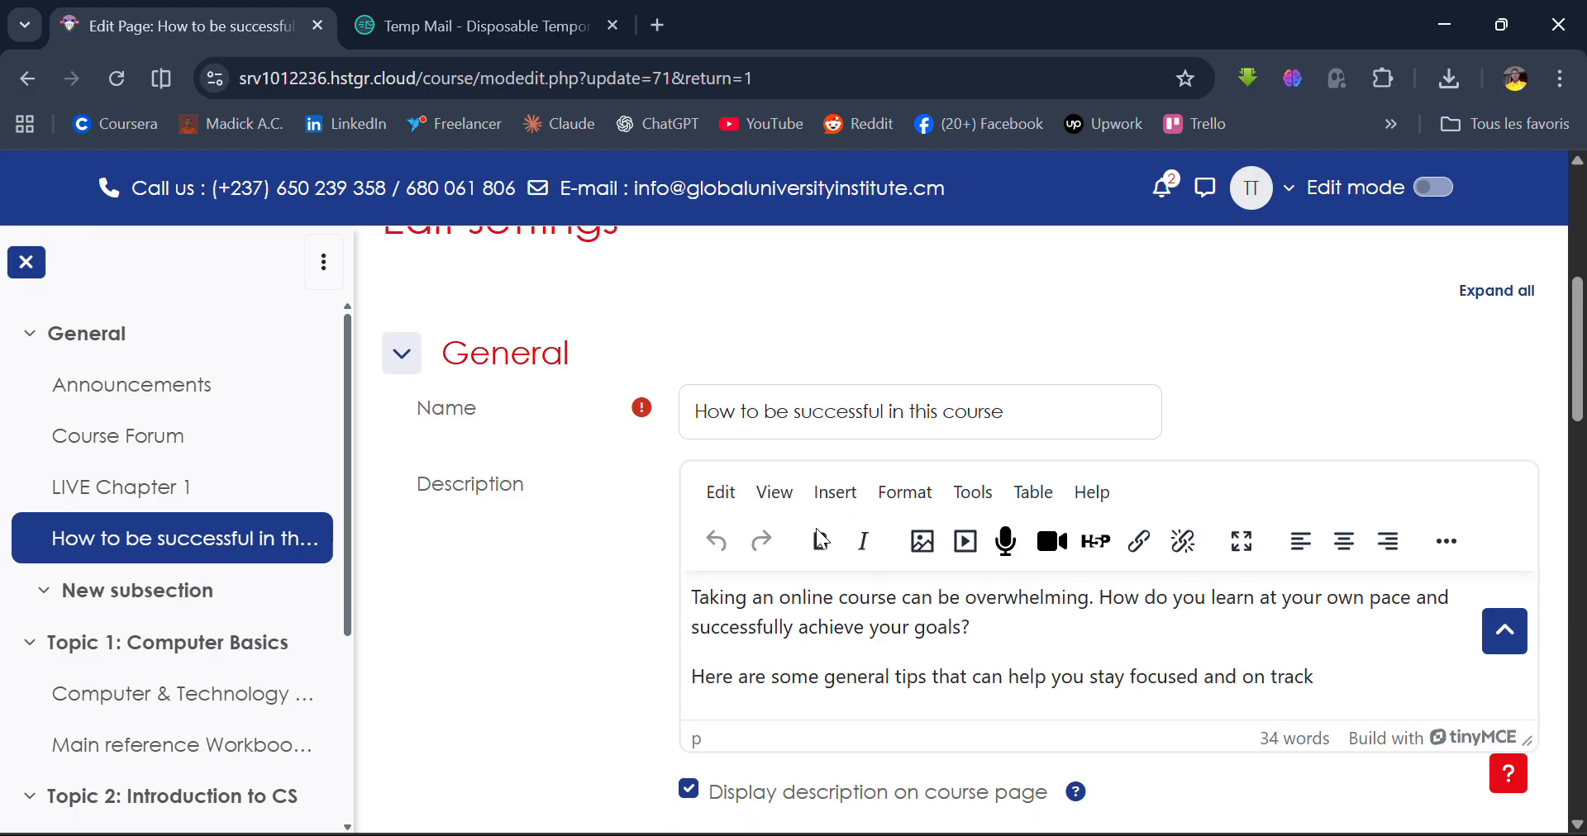
pyautogui.scroll(-4, 874, 508)
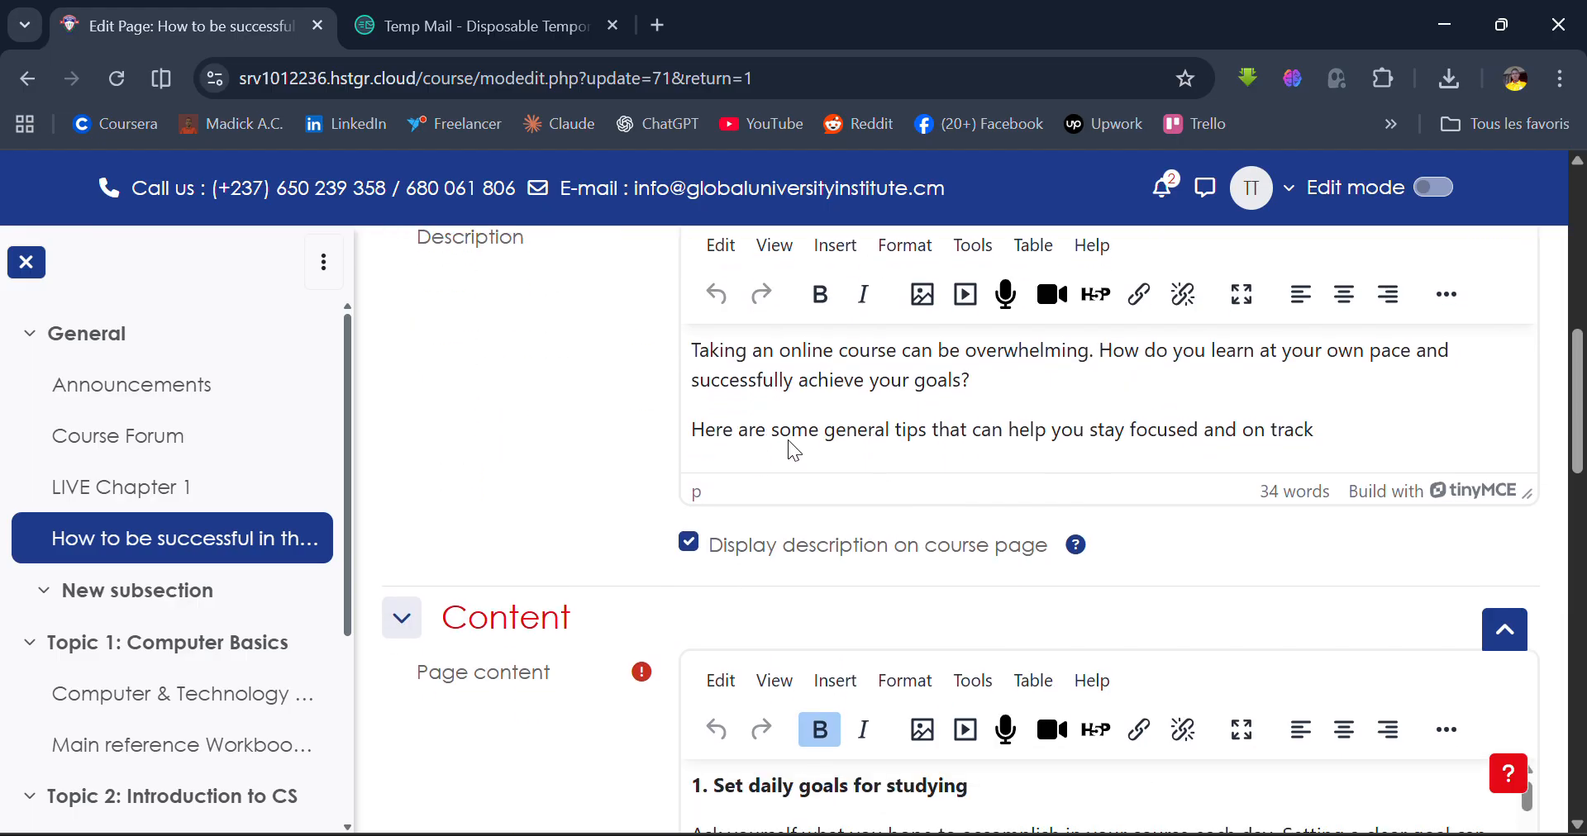
# Examine the Content section's page text and editor formatting tools, and survey the remaining collapsed settings sections
pyautogui.scroll(3, 787, 440)
pyautogui.scroll(-6, 843, 567)
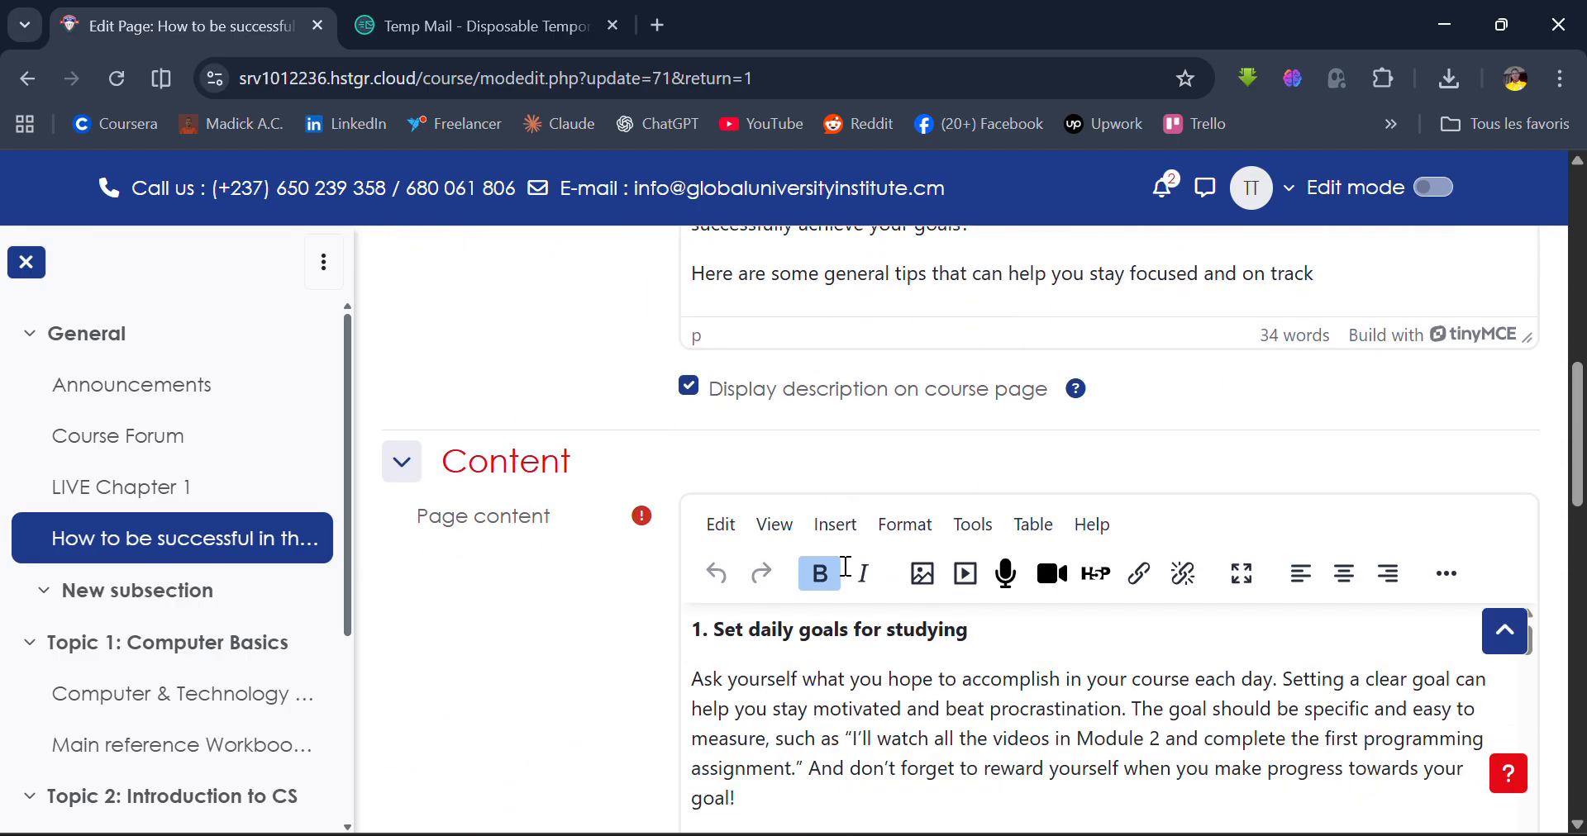
pyautogui.scroll(-5, 840, 632)
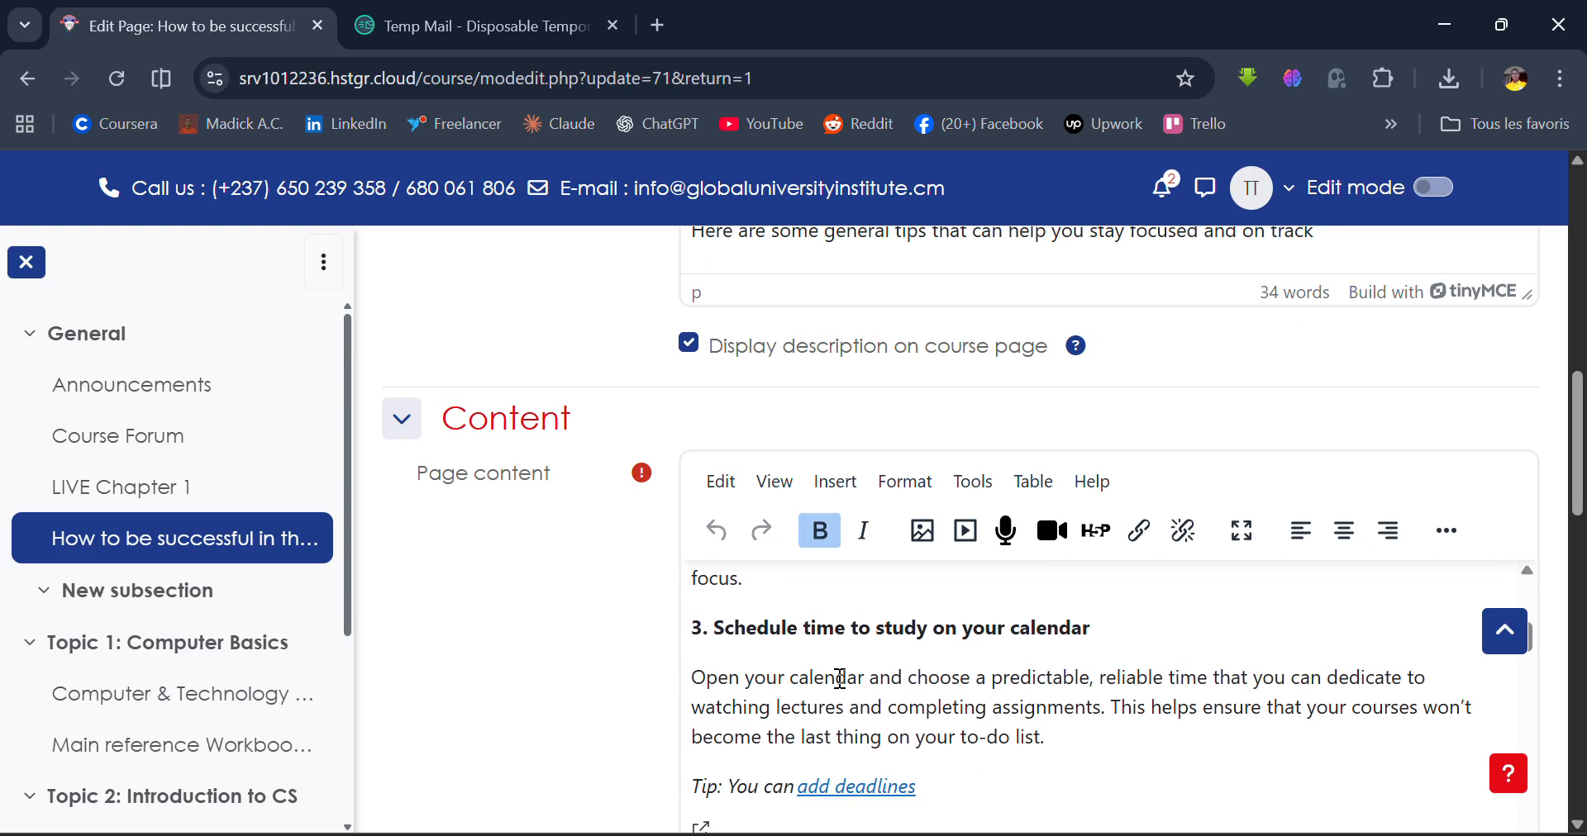
pyautogui.scroll(-2, 618, 706)
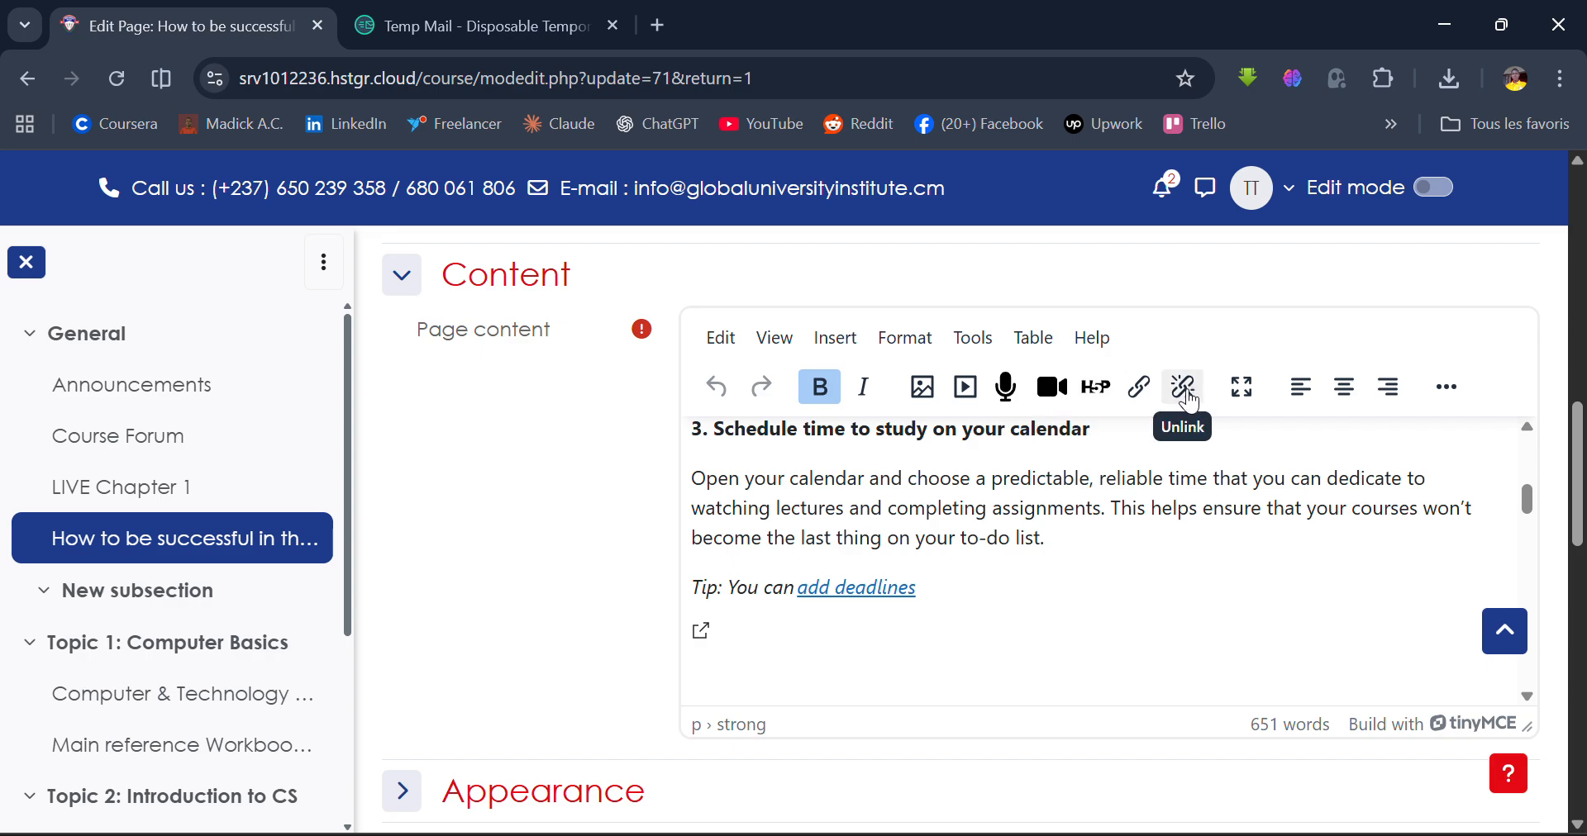
pyautogui.scroll(-1, 1091, 567)
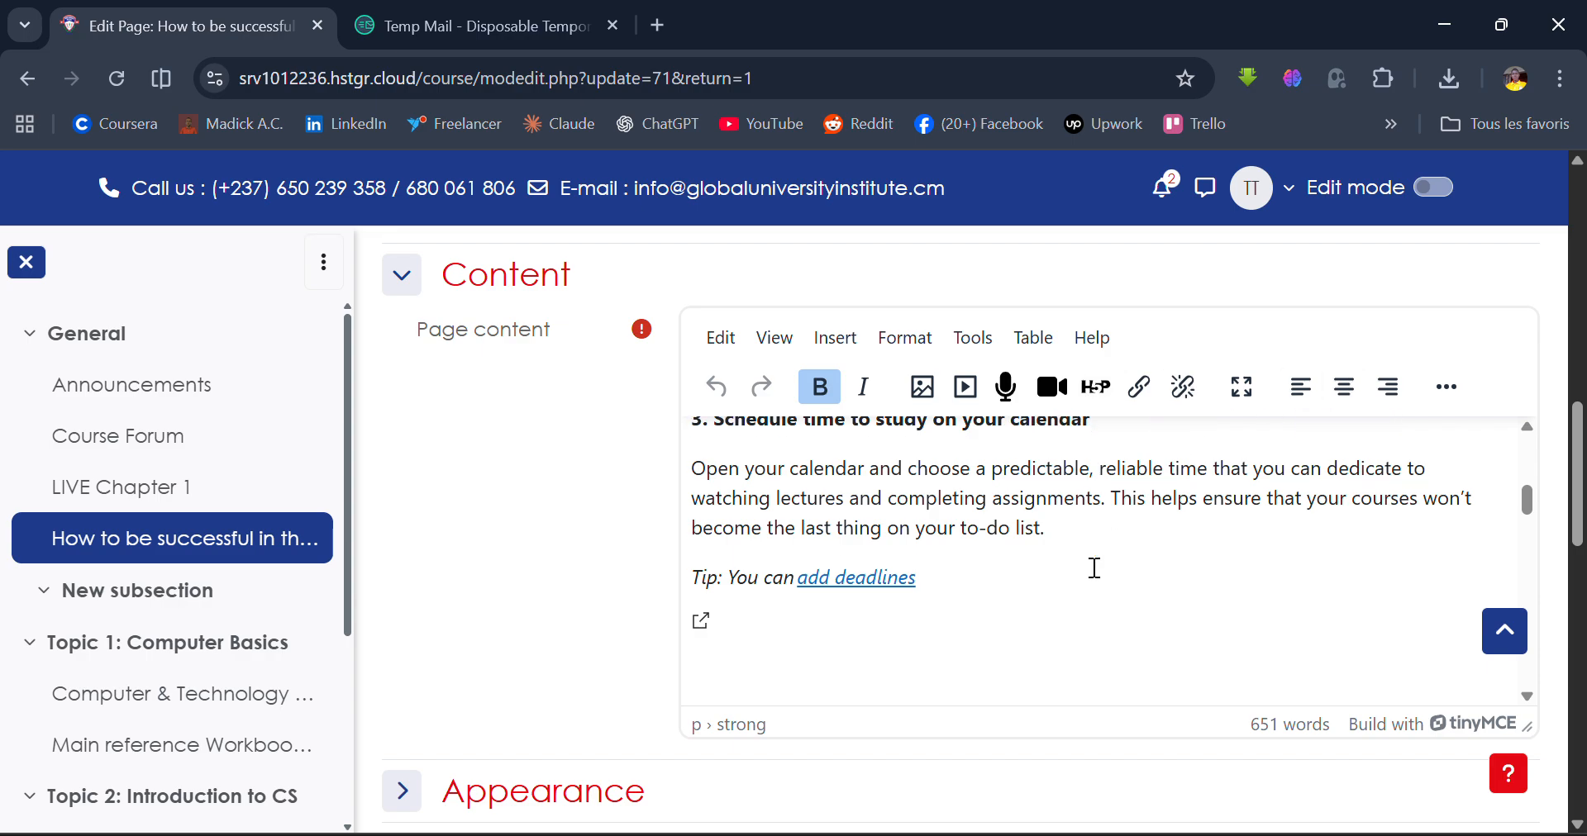
pyautogui.scroll(-1, 1094, 568)
pyautogui.scroll(-5, 533, 570)
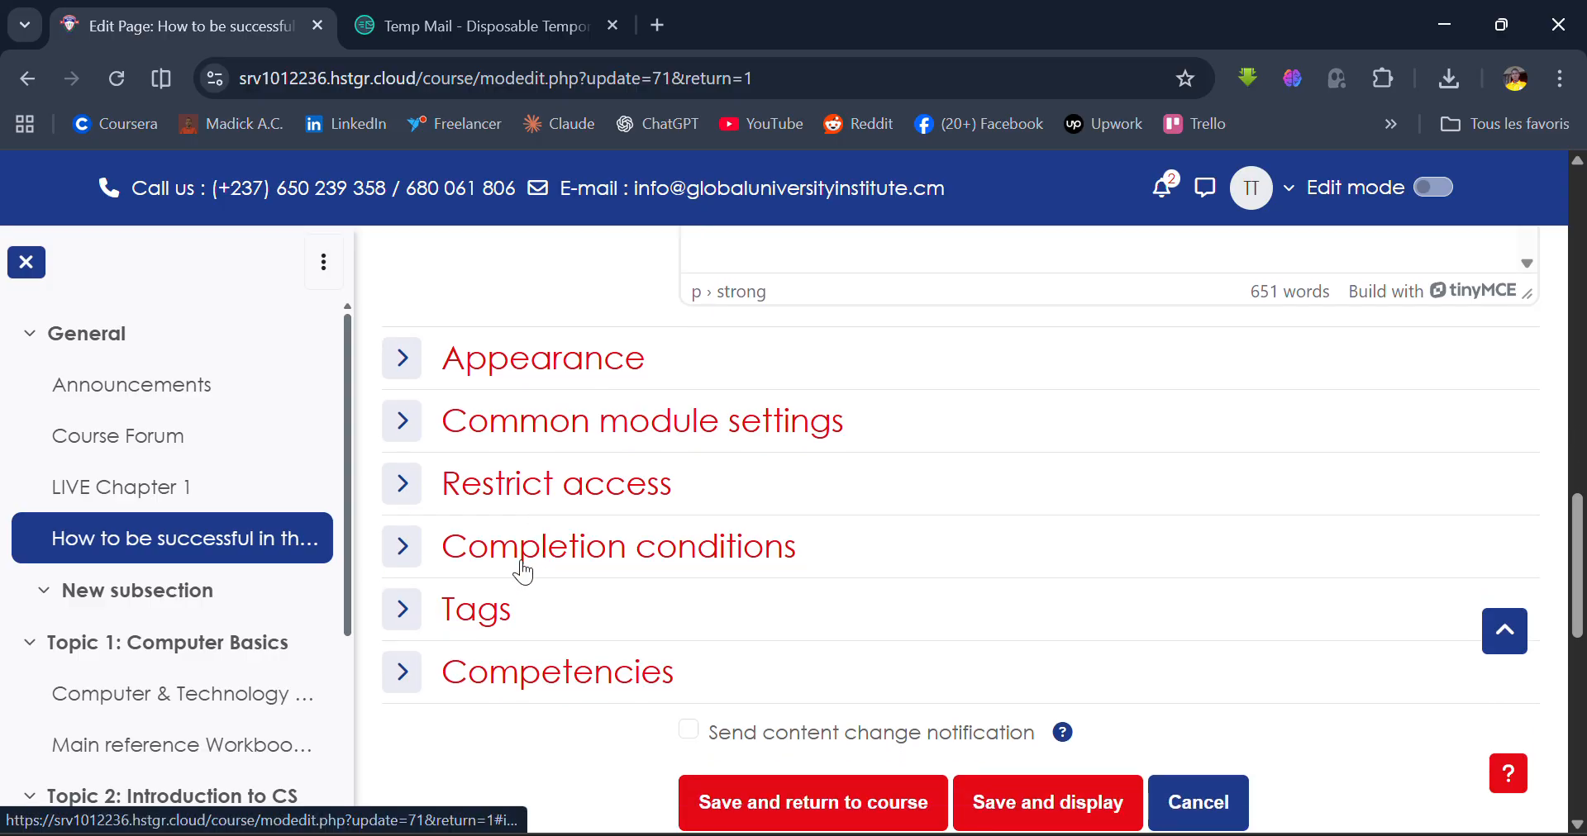
# Check the page's Appearance options, collapse that section again and return to the Computer Science course without saving
pyautogui.click(402, 358)
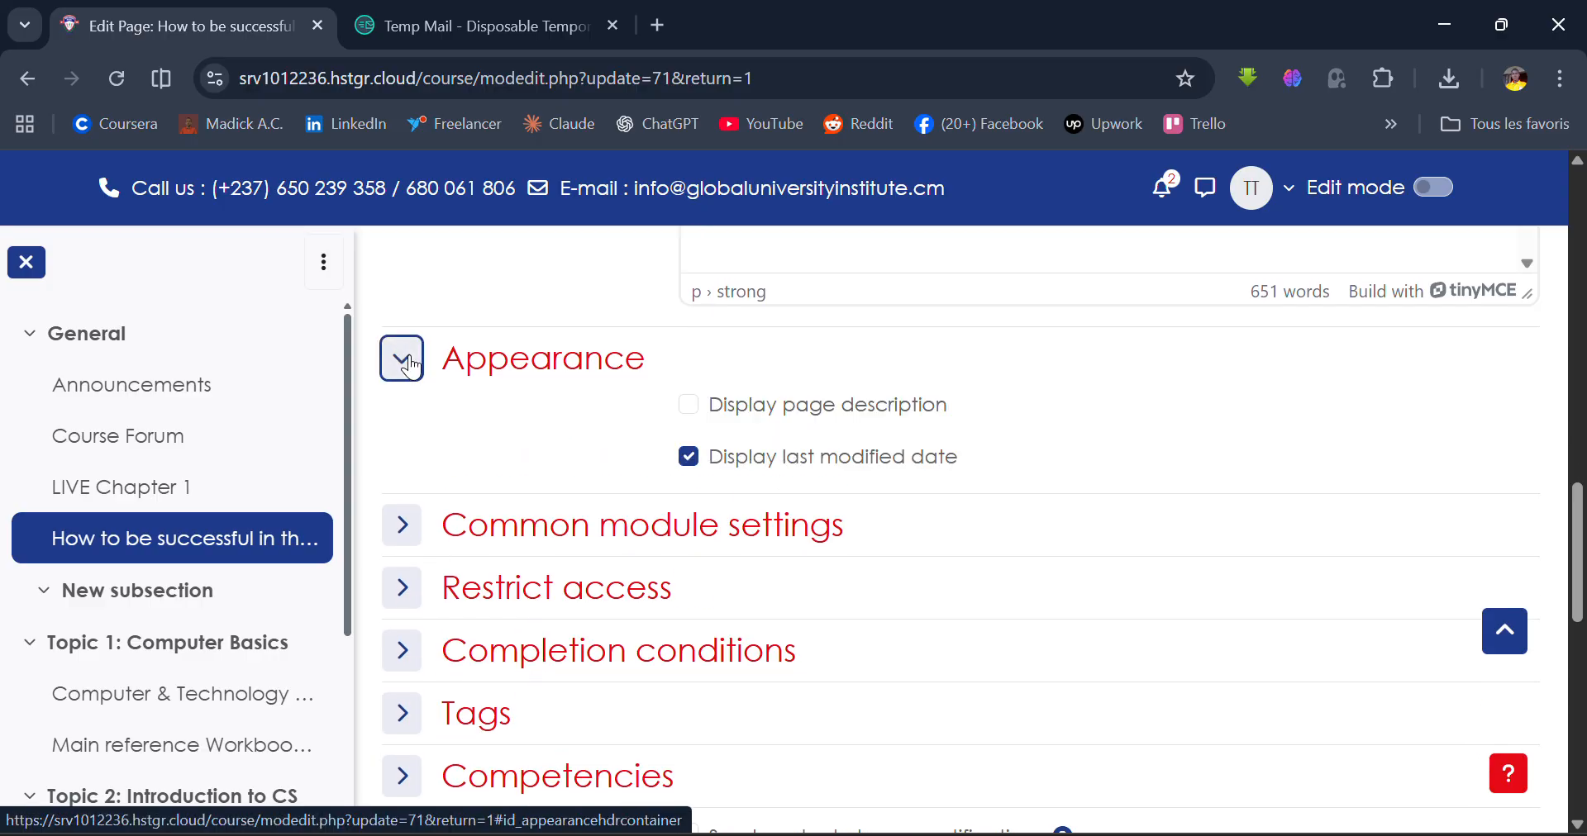
pyautogui.click(403, 359)
pyautogui.scroll(15, 410, 363)
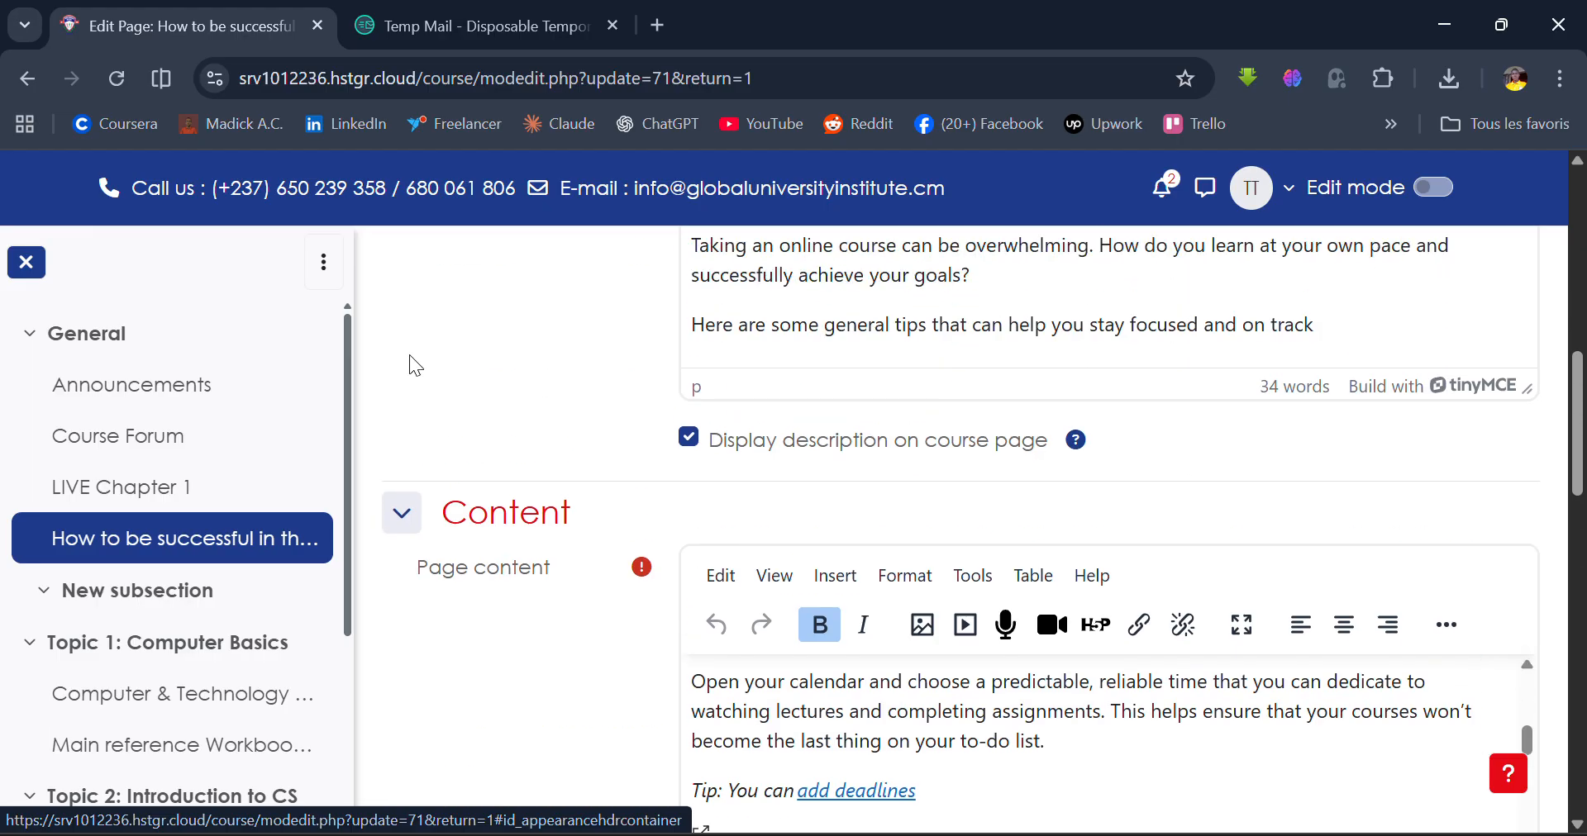
pyautogui.scroll(-20, 410, 363)
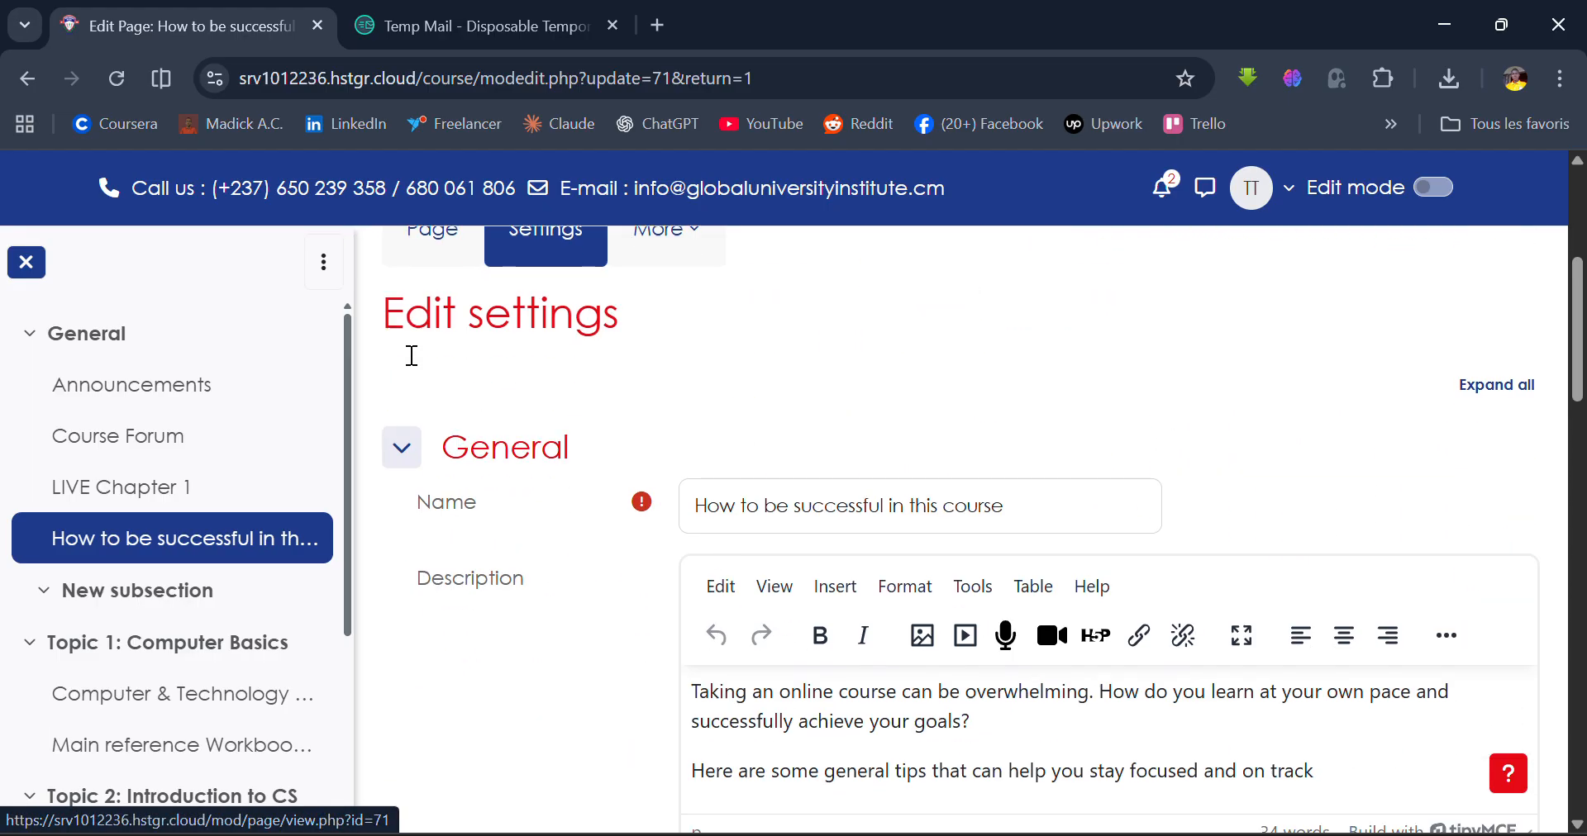
pyautogui.scroll(-5, 411, 360)
pyautogui.scroll(20, 409, 354)
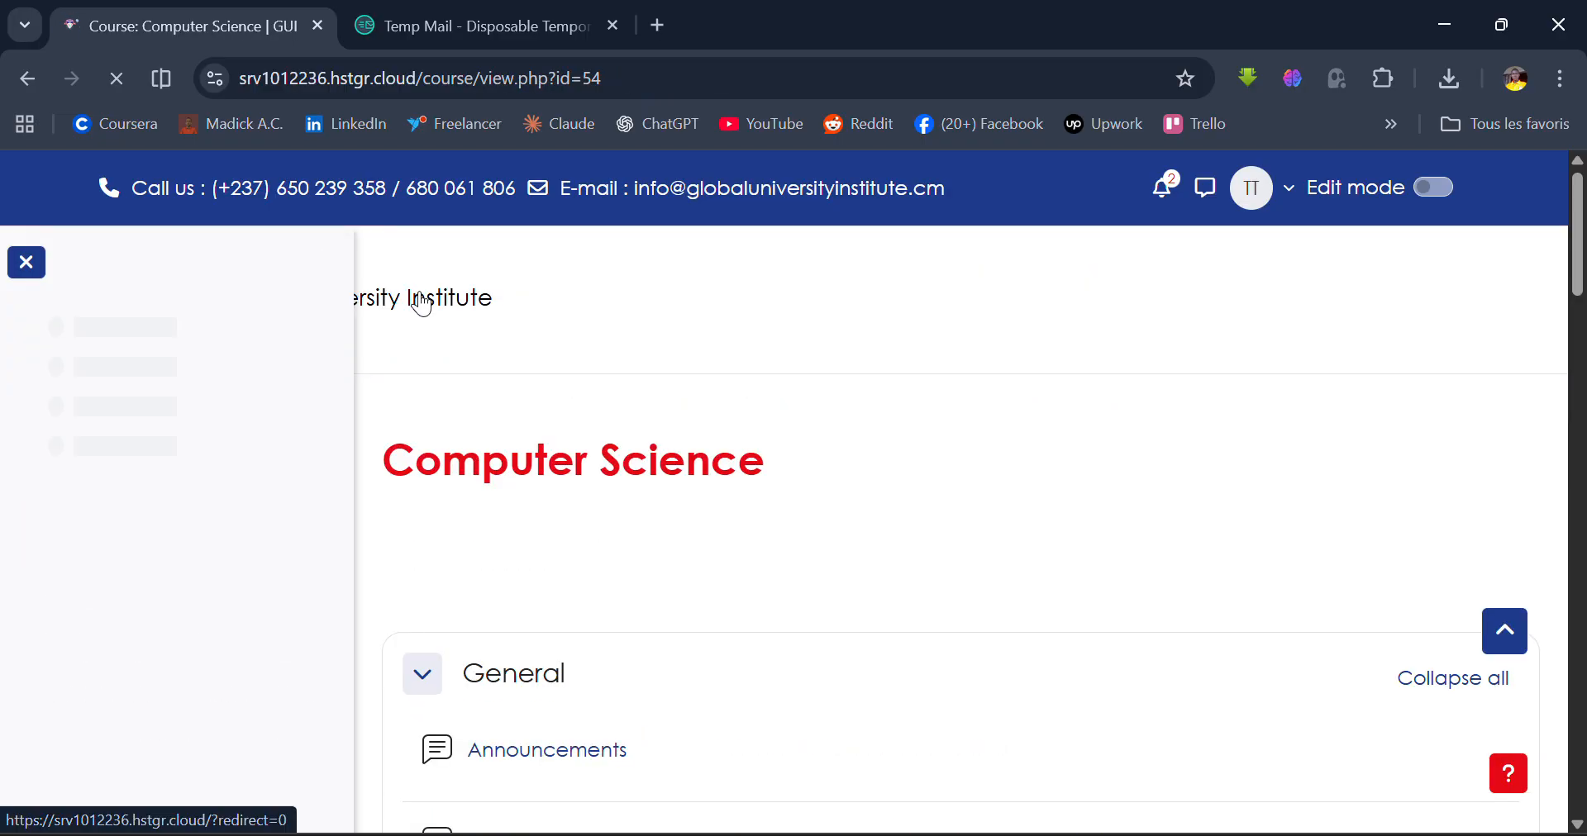
# Open the LIVE Chapter 1 classroom from the course's General section and join its live session
pyautogui.scroll(-4, 420, 294)
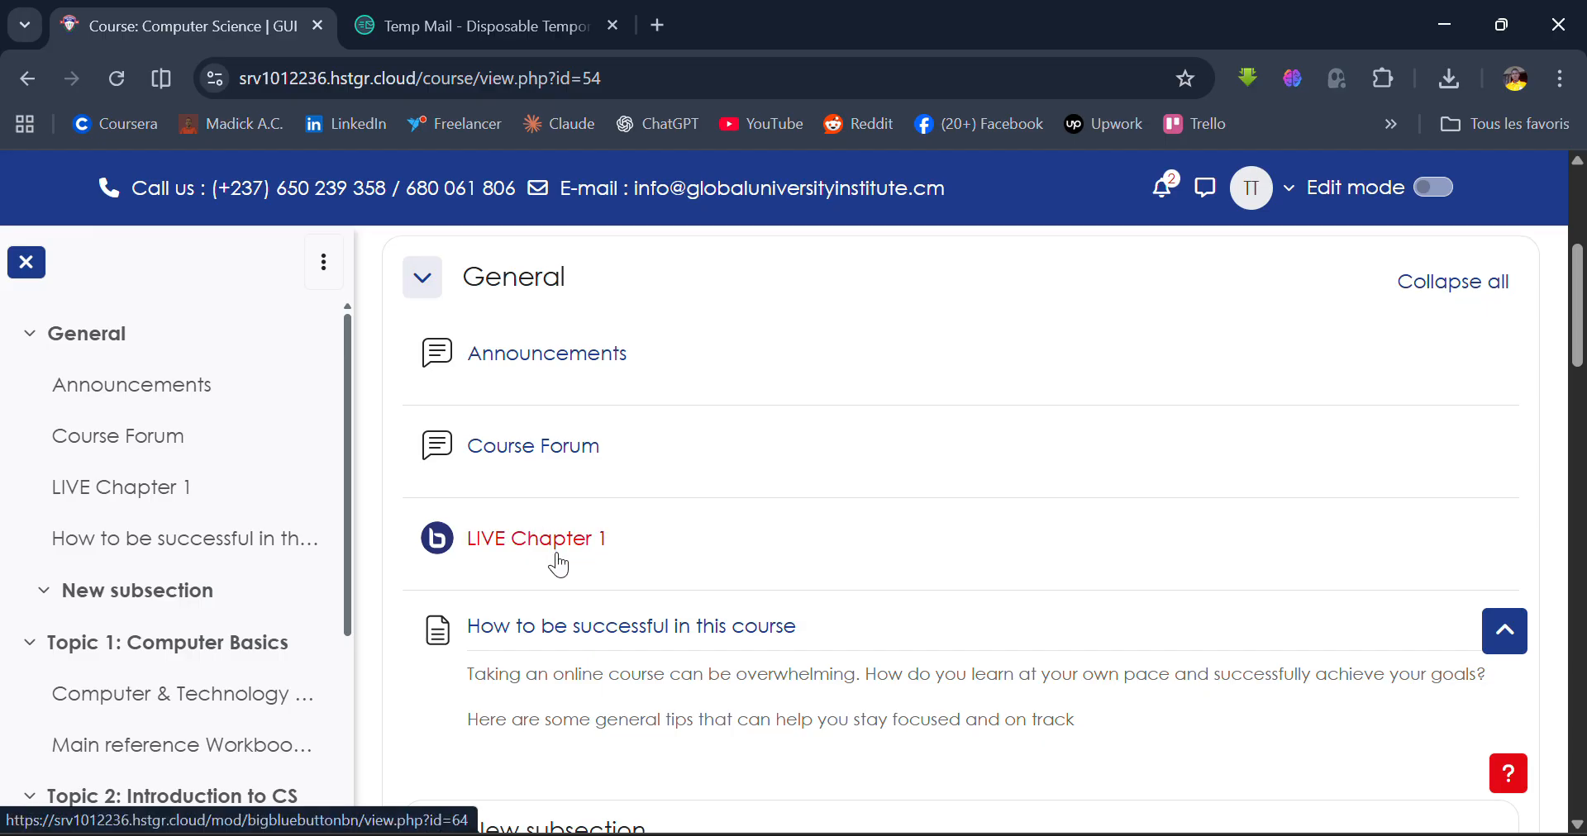
pyautogui.scroll(-1, 554, 560)
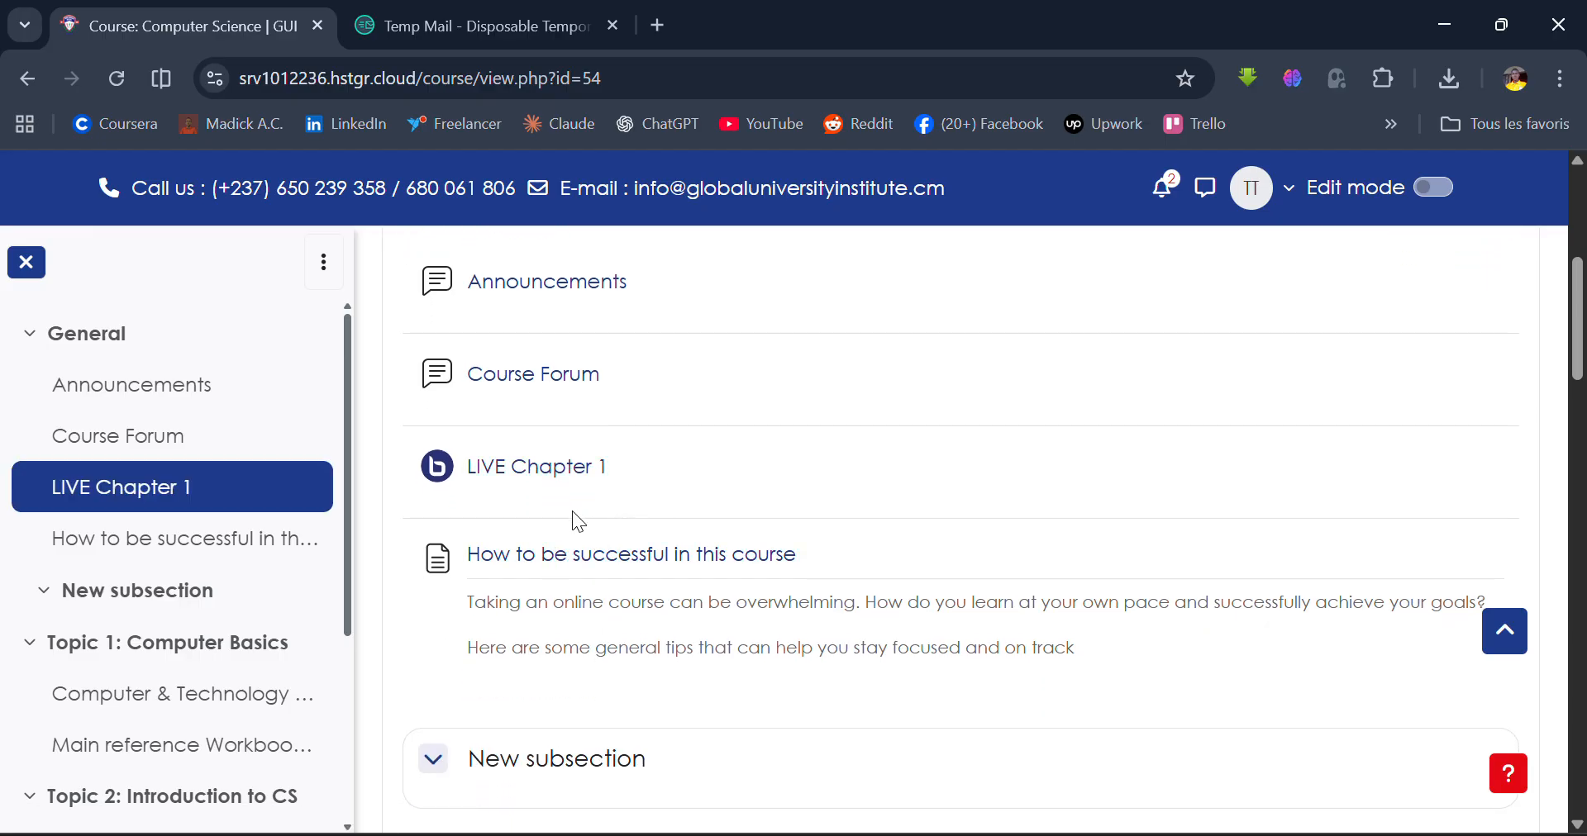
pyautogui.click(545, 481)
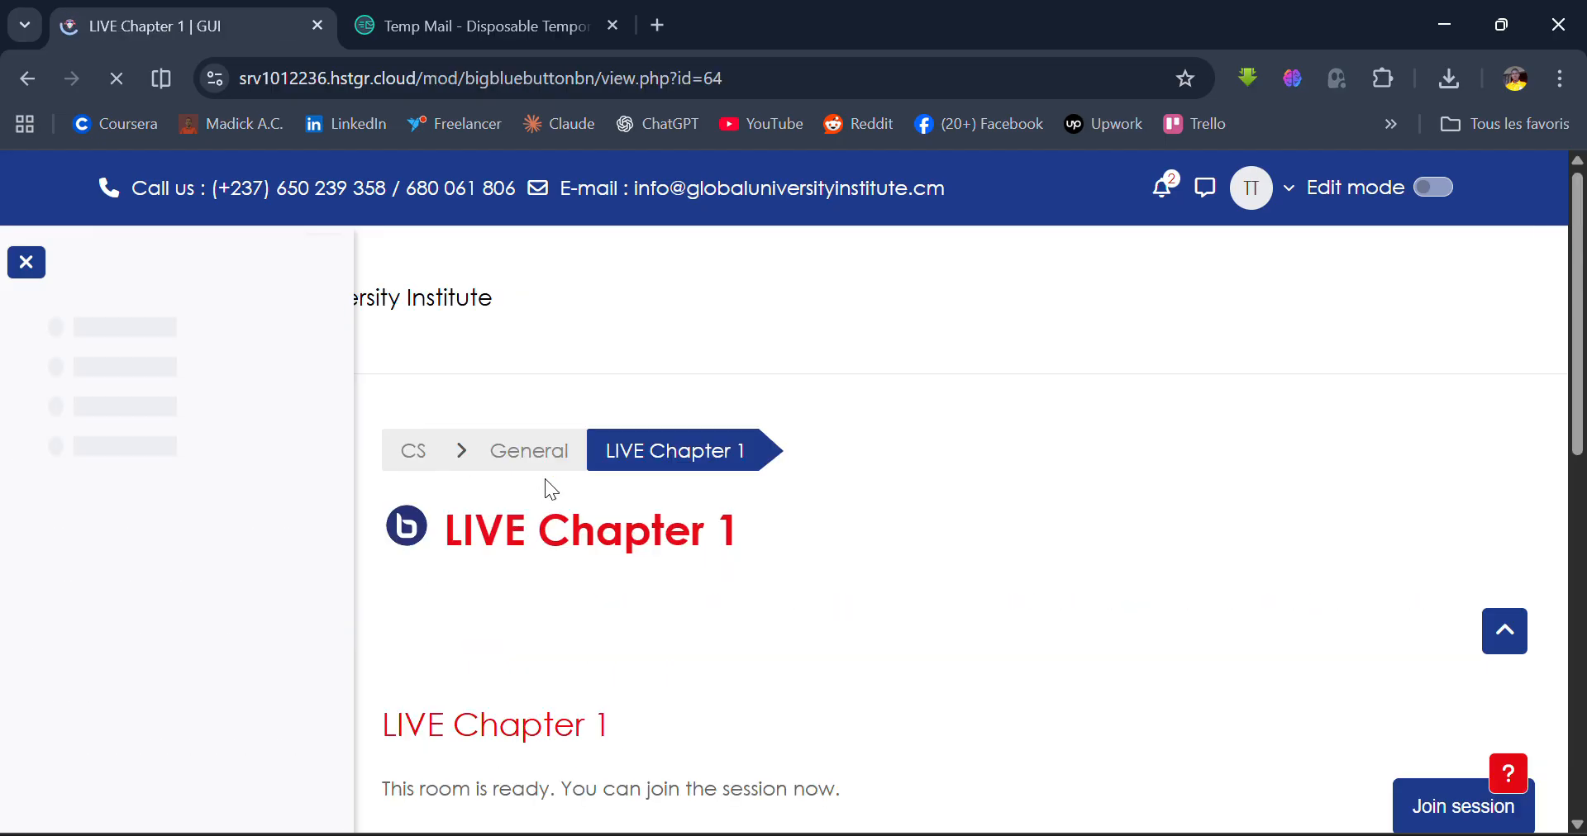
pyautogui.scroll(-6, 551, 489)
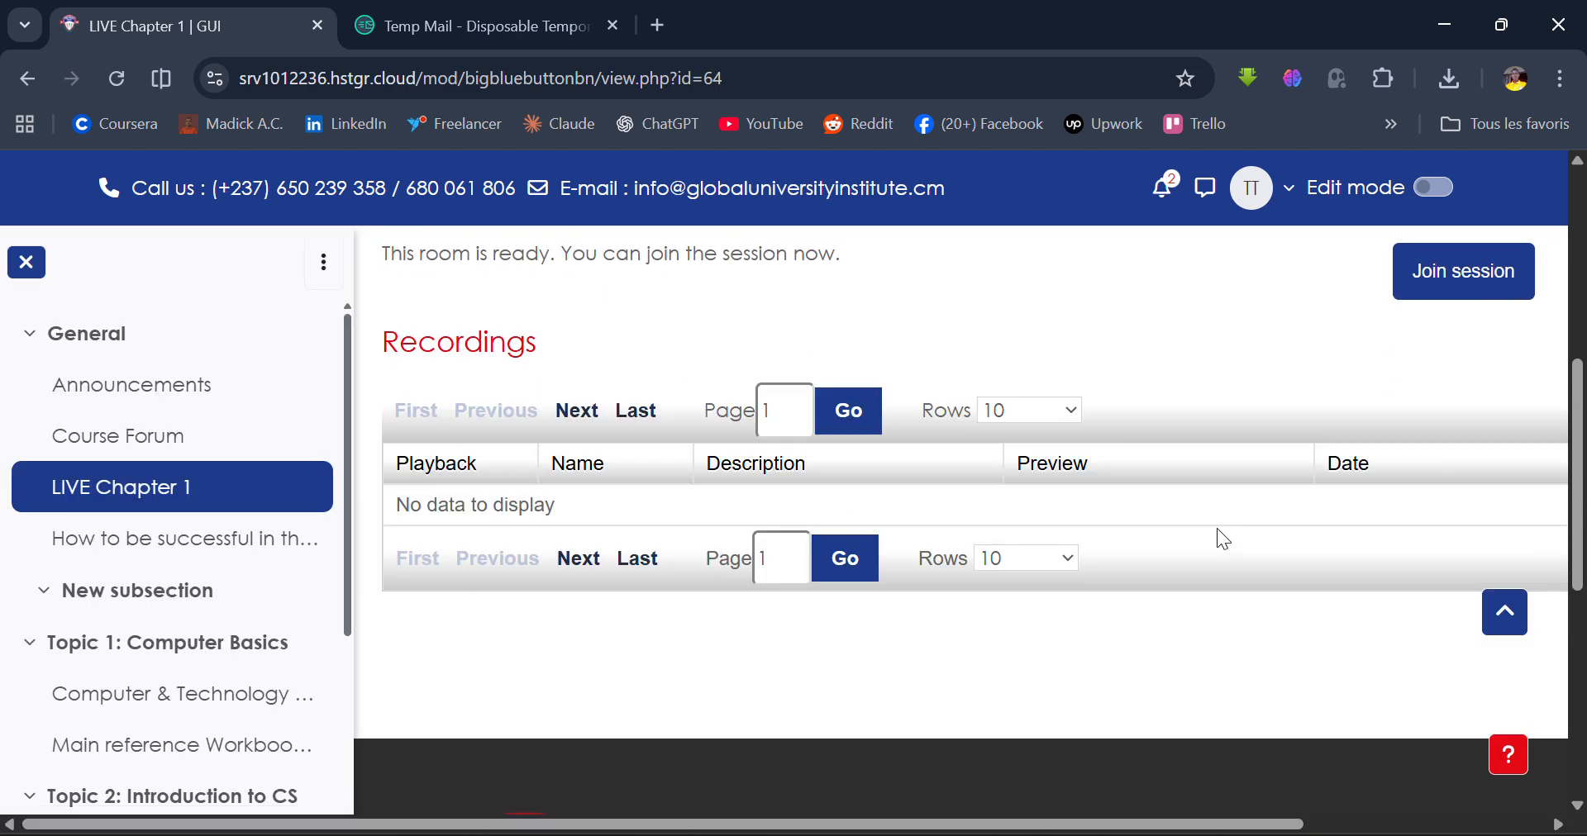
pyautogui.scroll(3, 1008, 488)
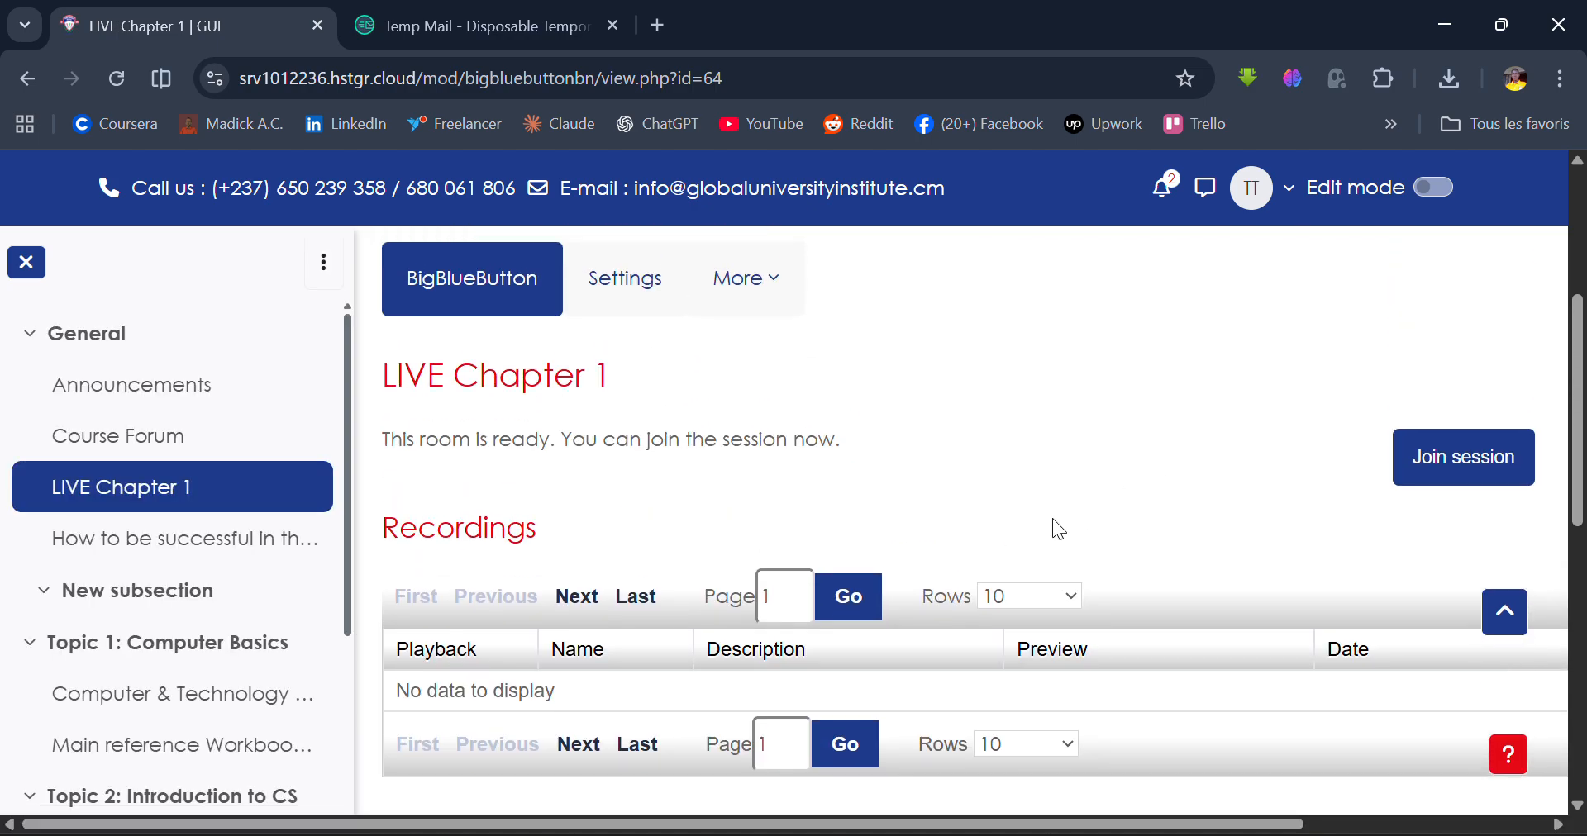
pyautogui.click(1459, 459)
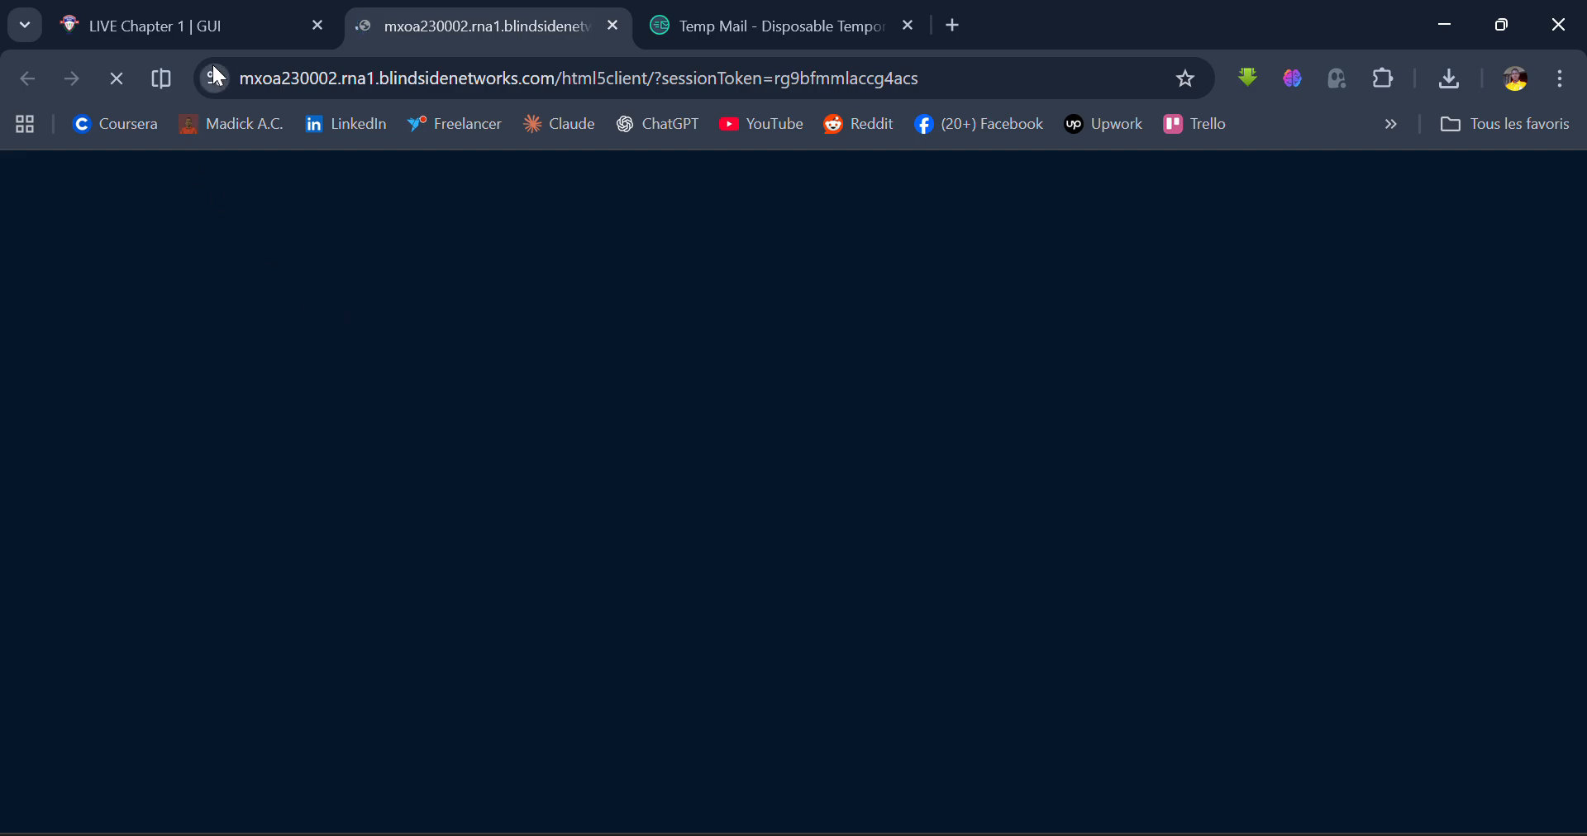
# Switch back to the learning site, return to the Computer Science course and browse to Topic 1: Computer Basics
pyautogui.click(255, 20)
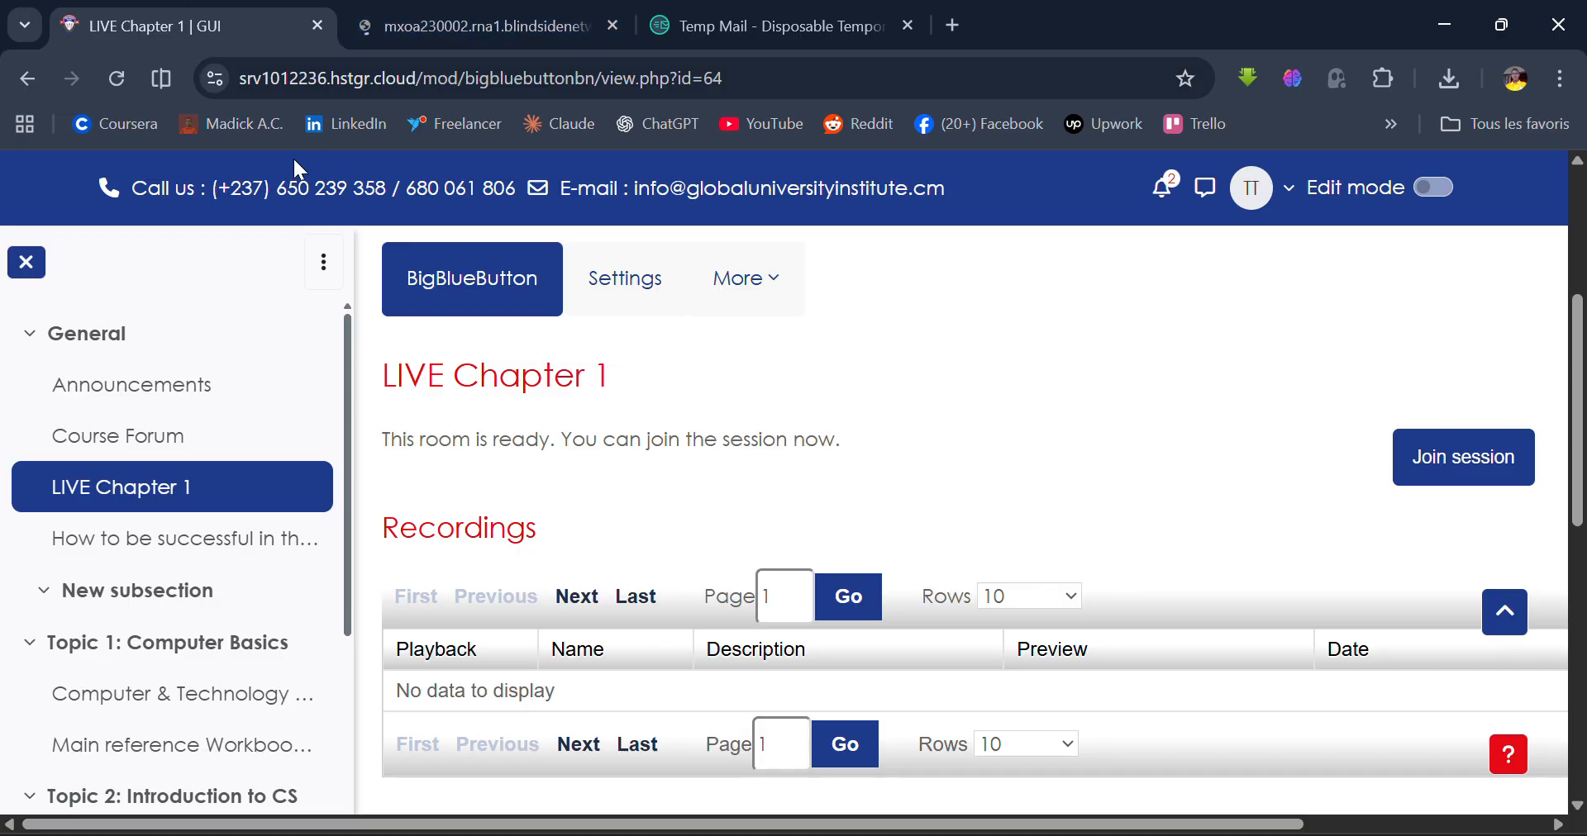
pyautogui.scroll(3, 529, 493)
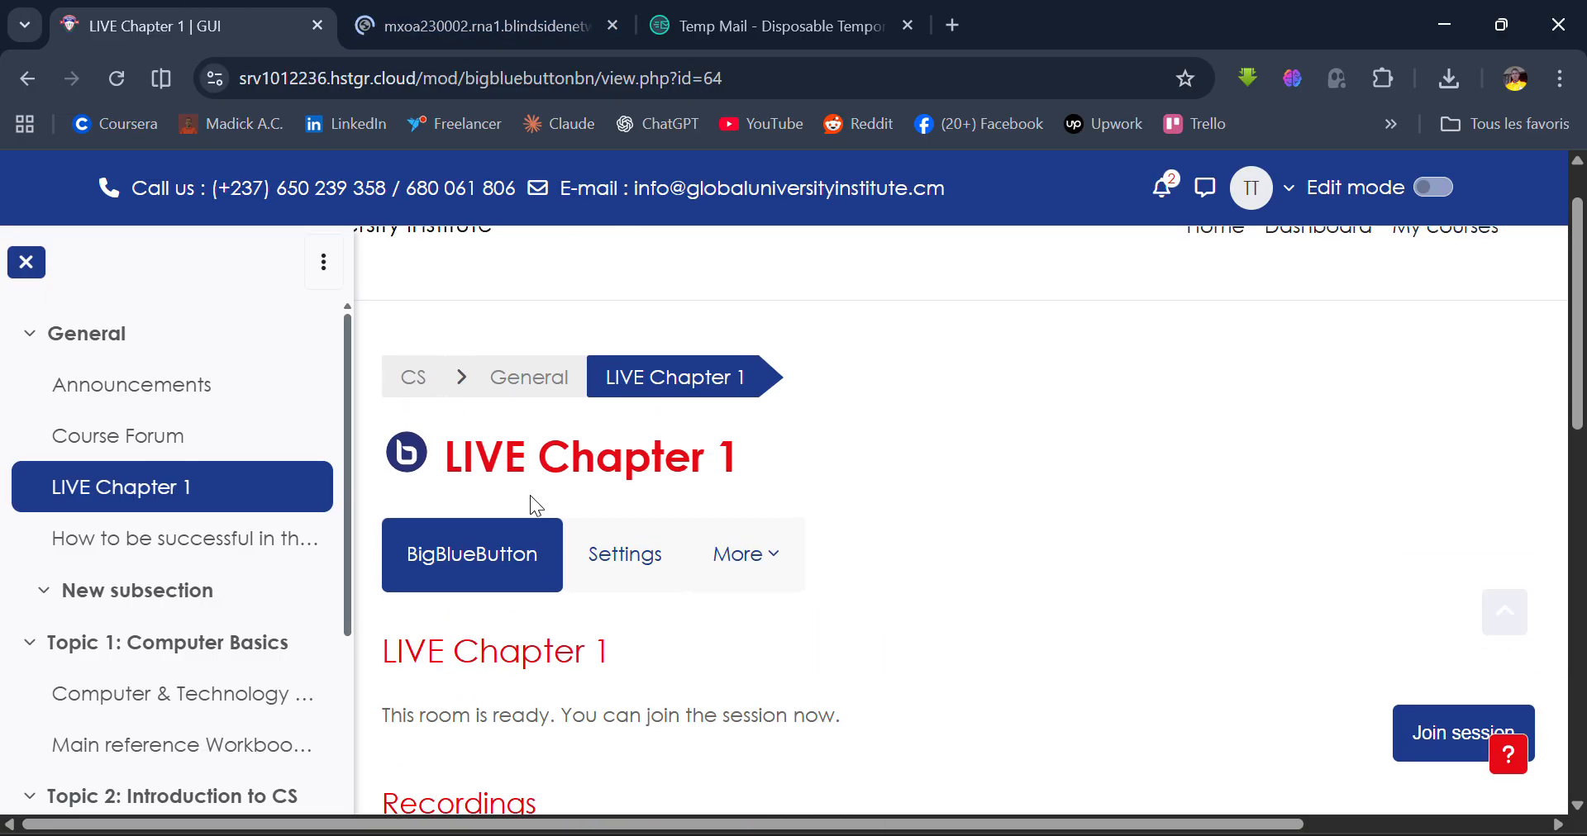
pyautogui.click(418, 382)
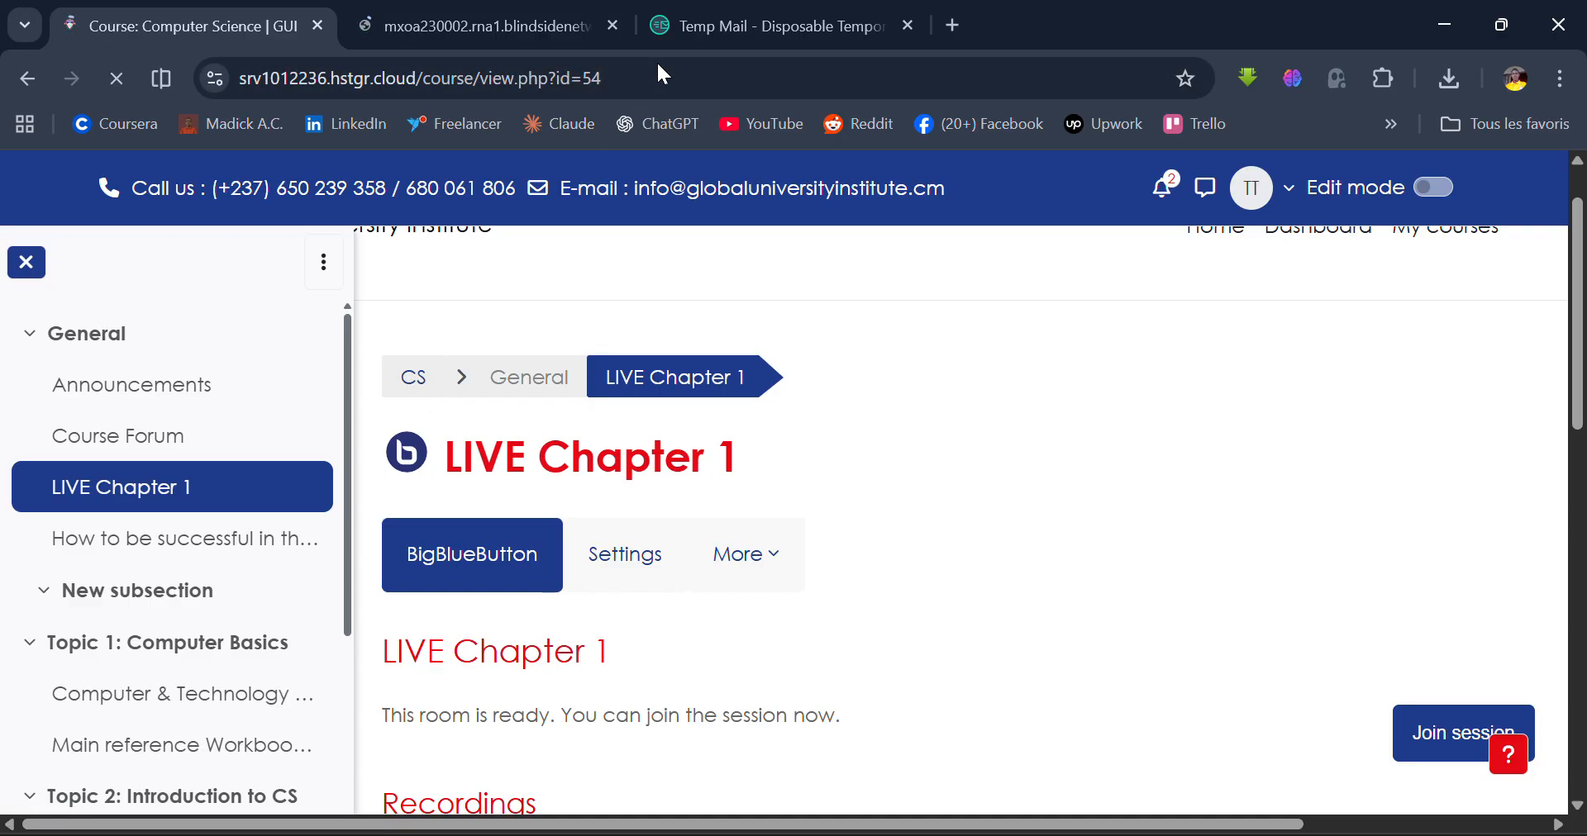
pyautogui.scroll(-8, 642, 508)
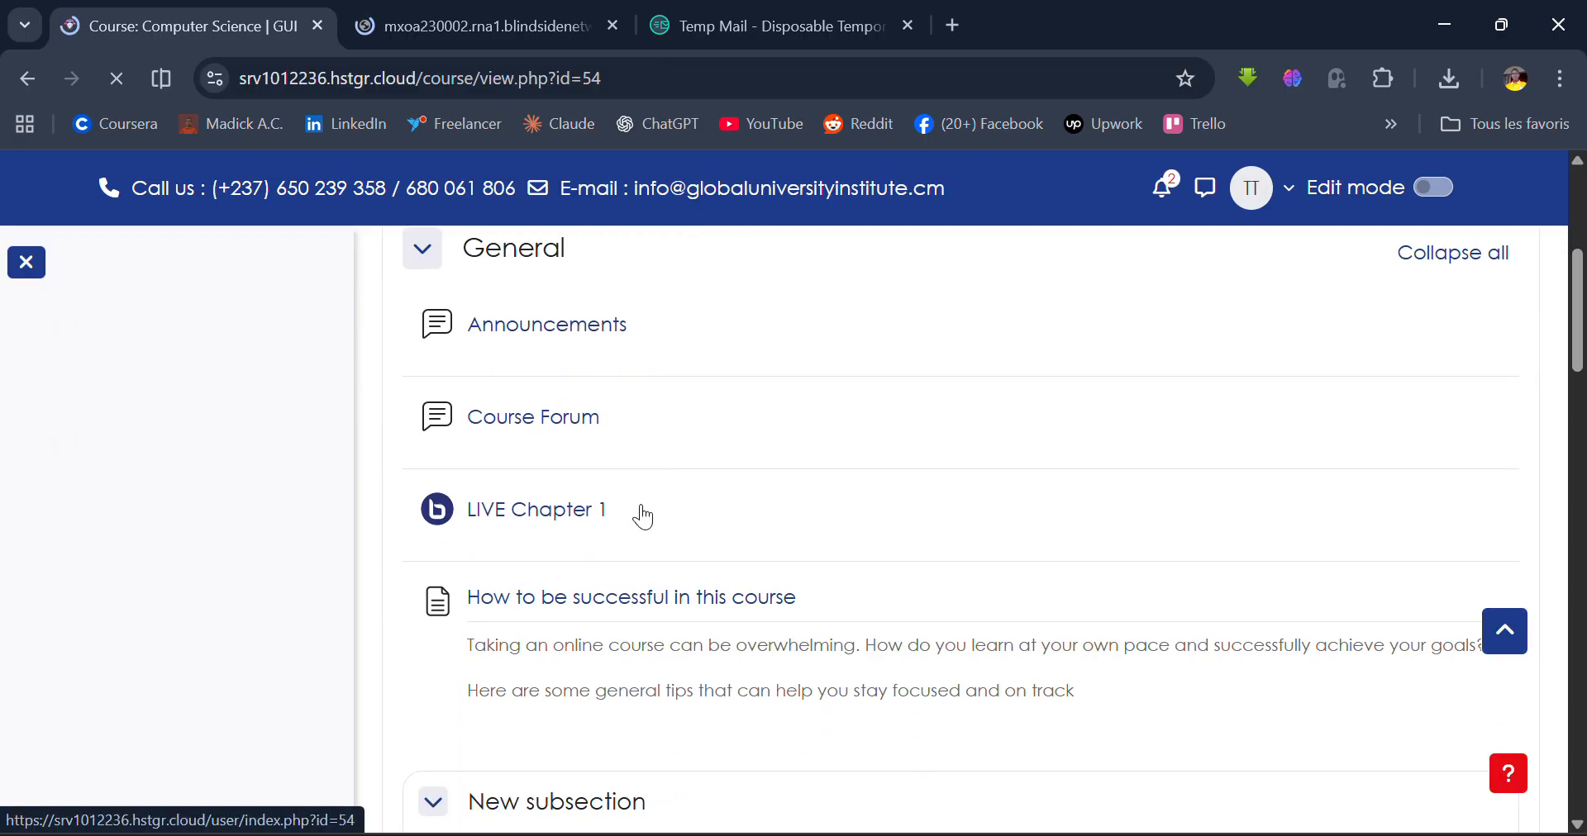
pyautogui.scroll(-3, 643, 517)
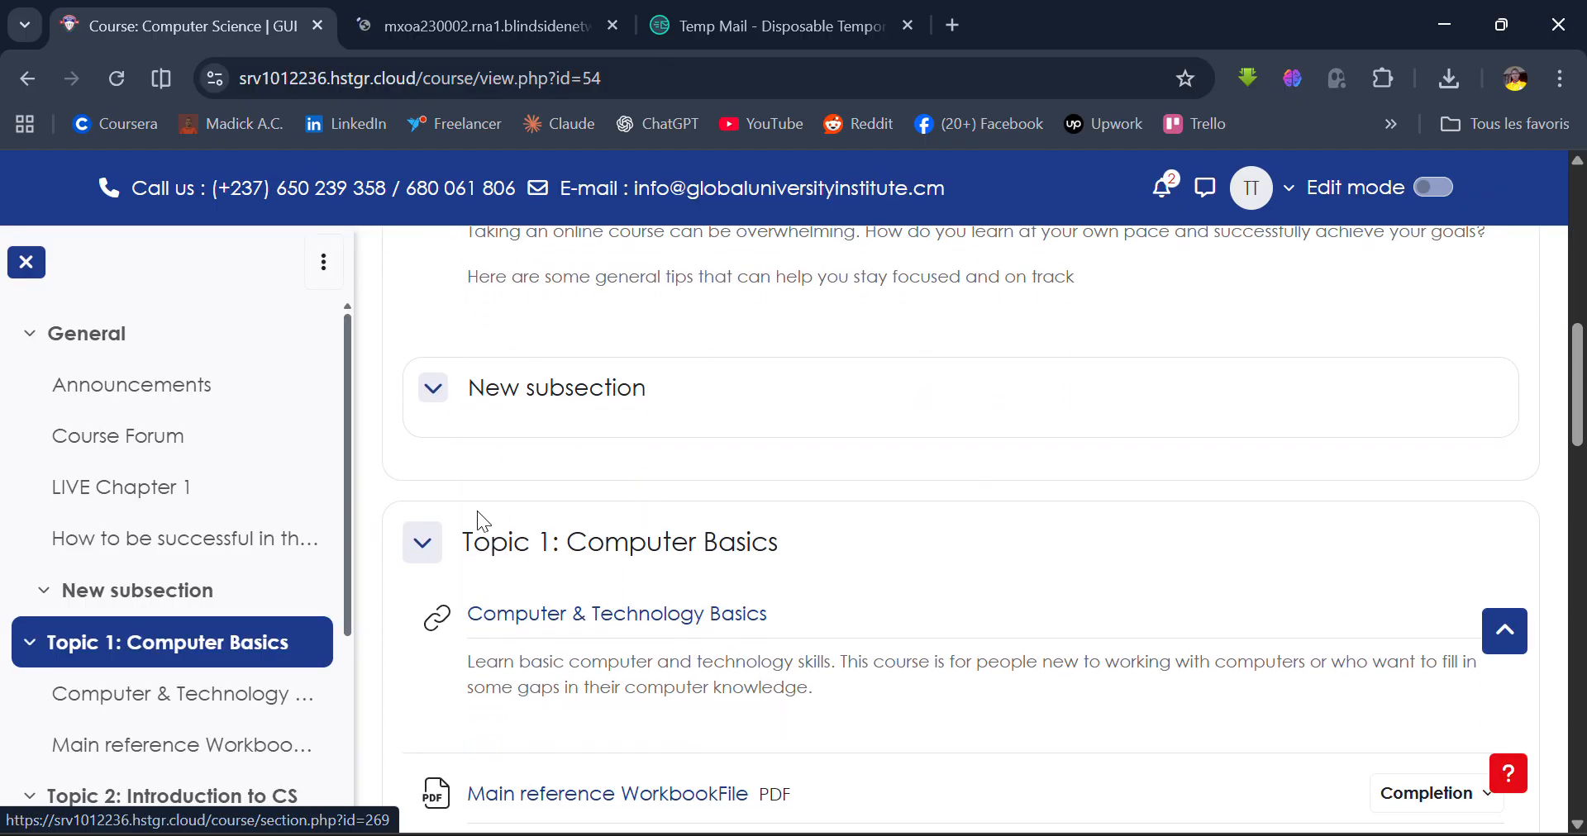
# Open the Computer & Technology Basics resource under Topic 1: Computer Basics
pyautogui.scroll(-2, 489, 581)
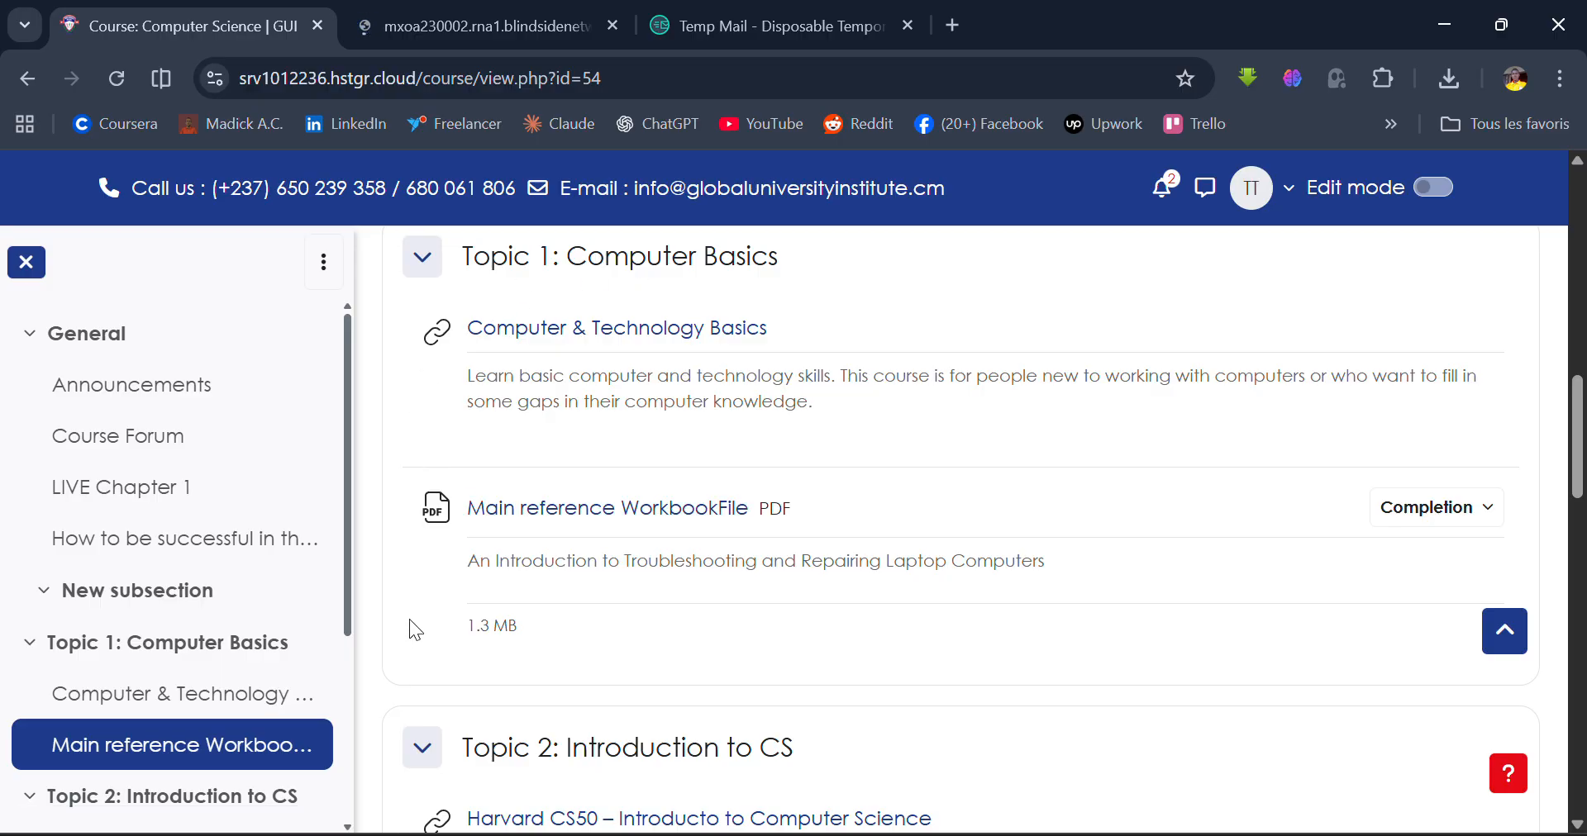
pyautogui.scroll(-1, 423, 556)
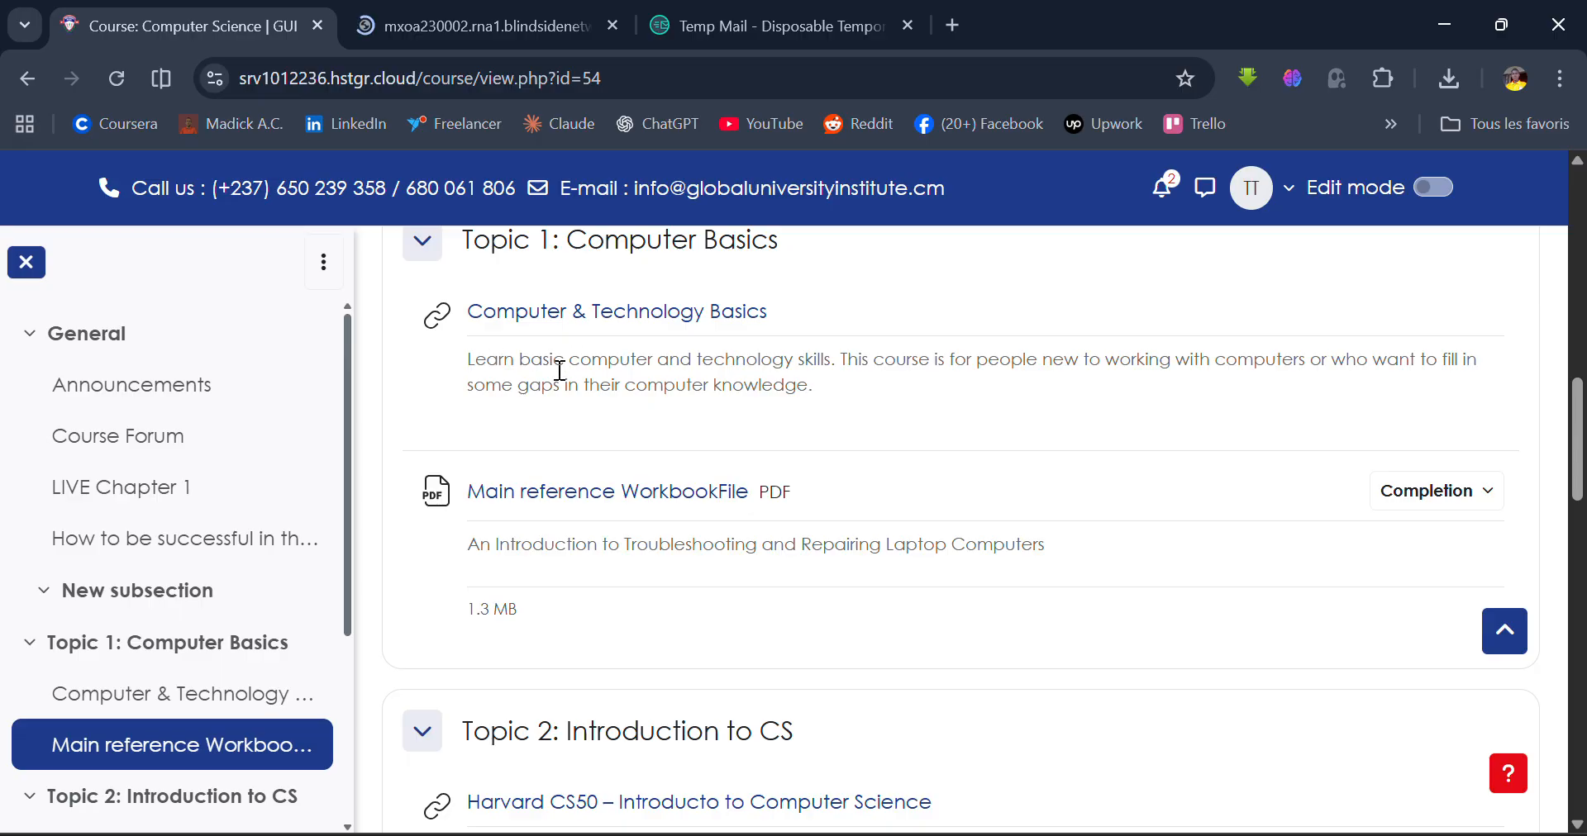
pyautogui.click(669, 331)
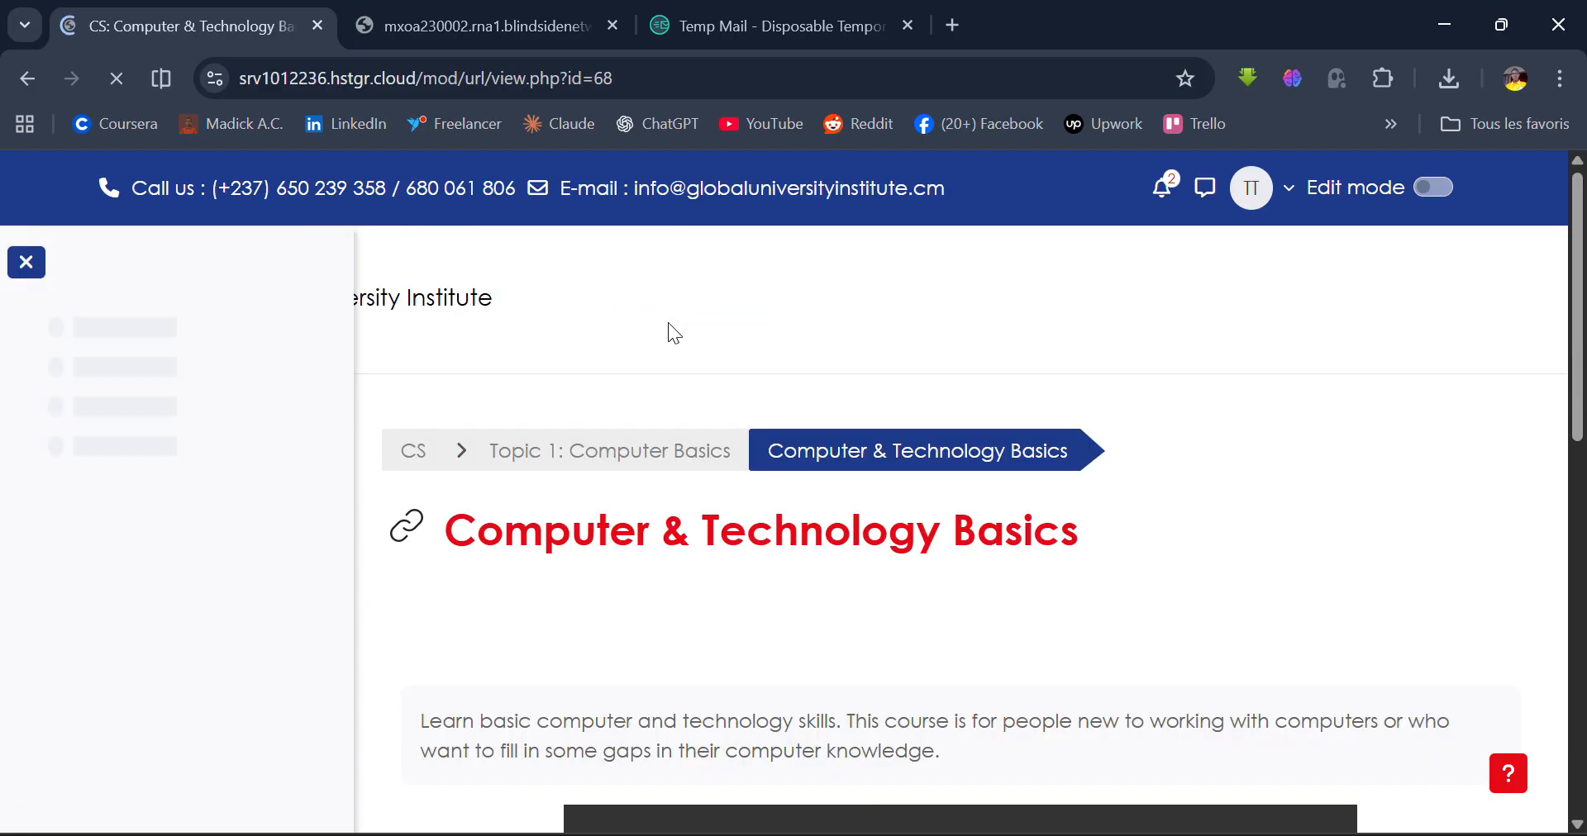
# Examine the Computer & Technology Basics page, including its description and embedded video
pyautogui.scroll(-4, 668, 329)
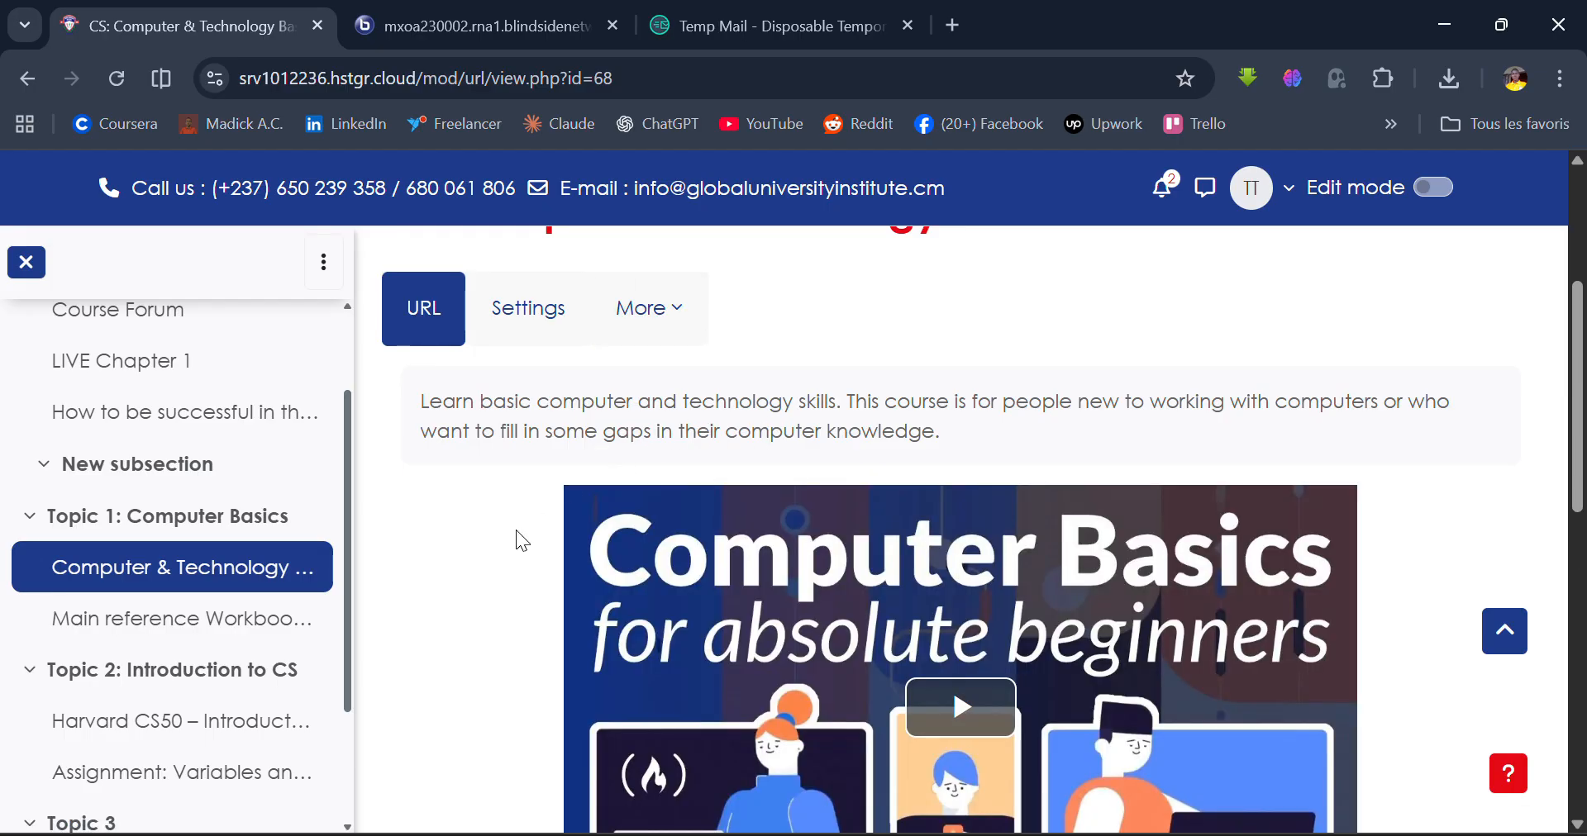
pyautogui.scroll(-1, 687, 429)
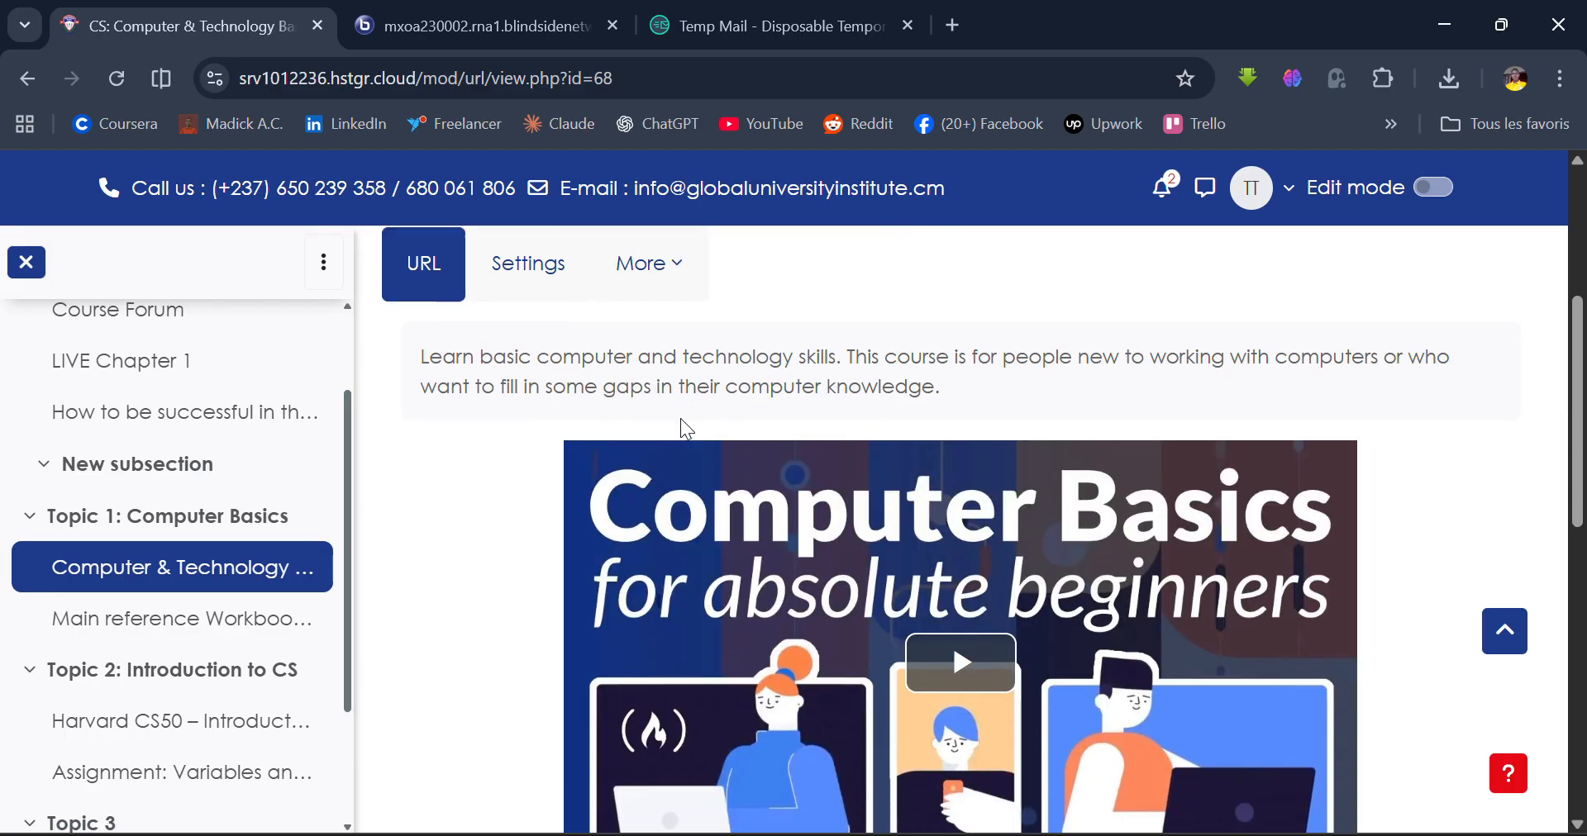
pyautogui.scroll(-3, 533, 709)
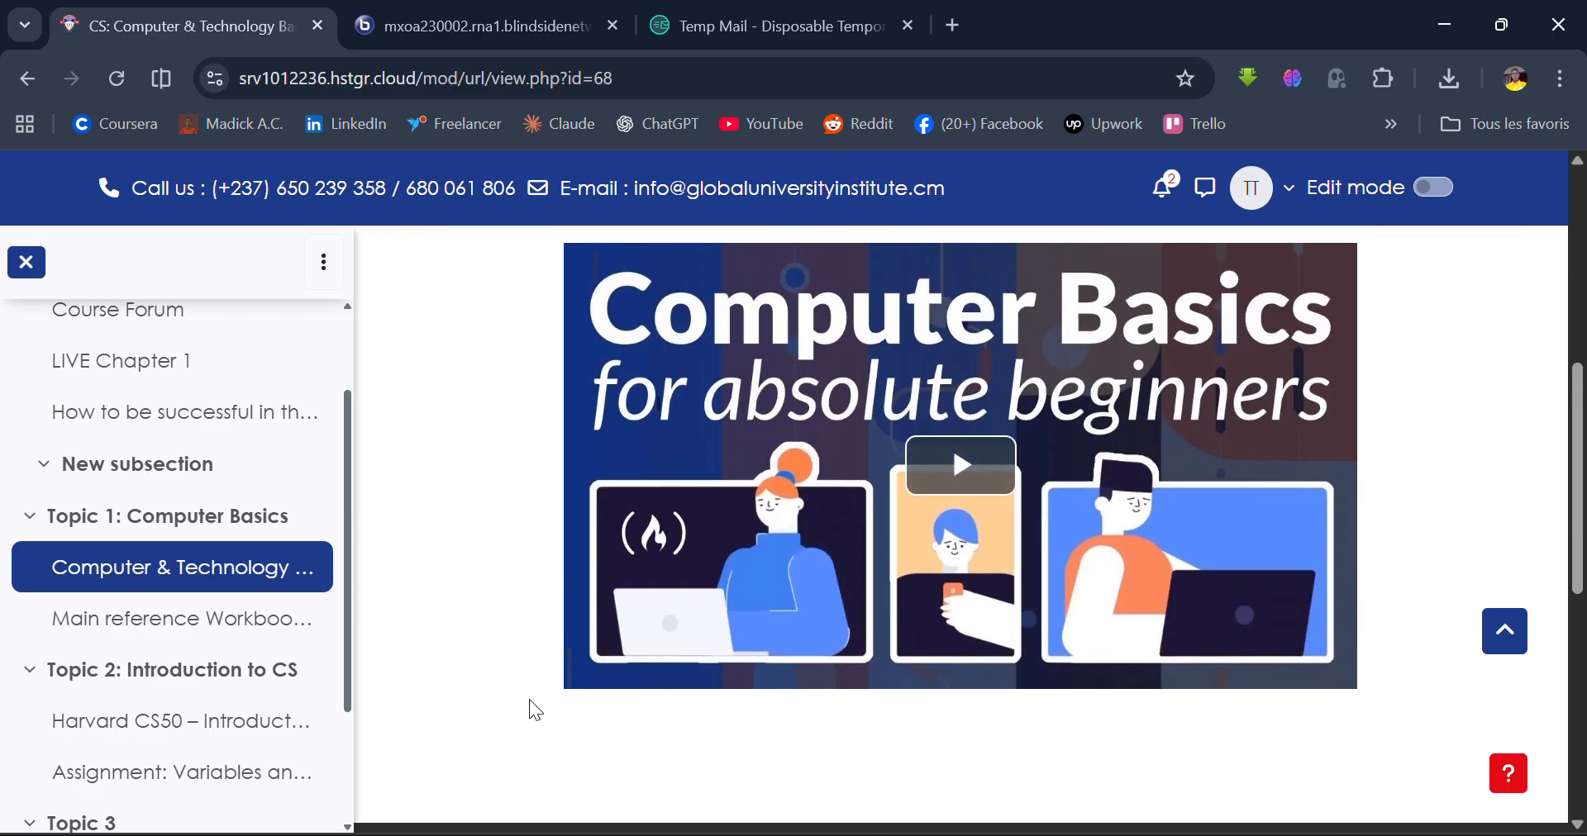
pyautogui.scroll(1, 533, 709)
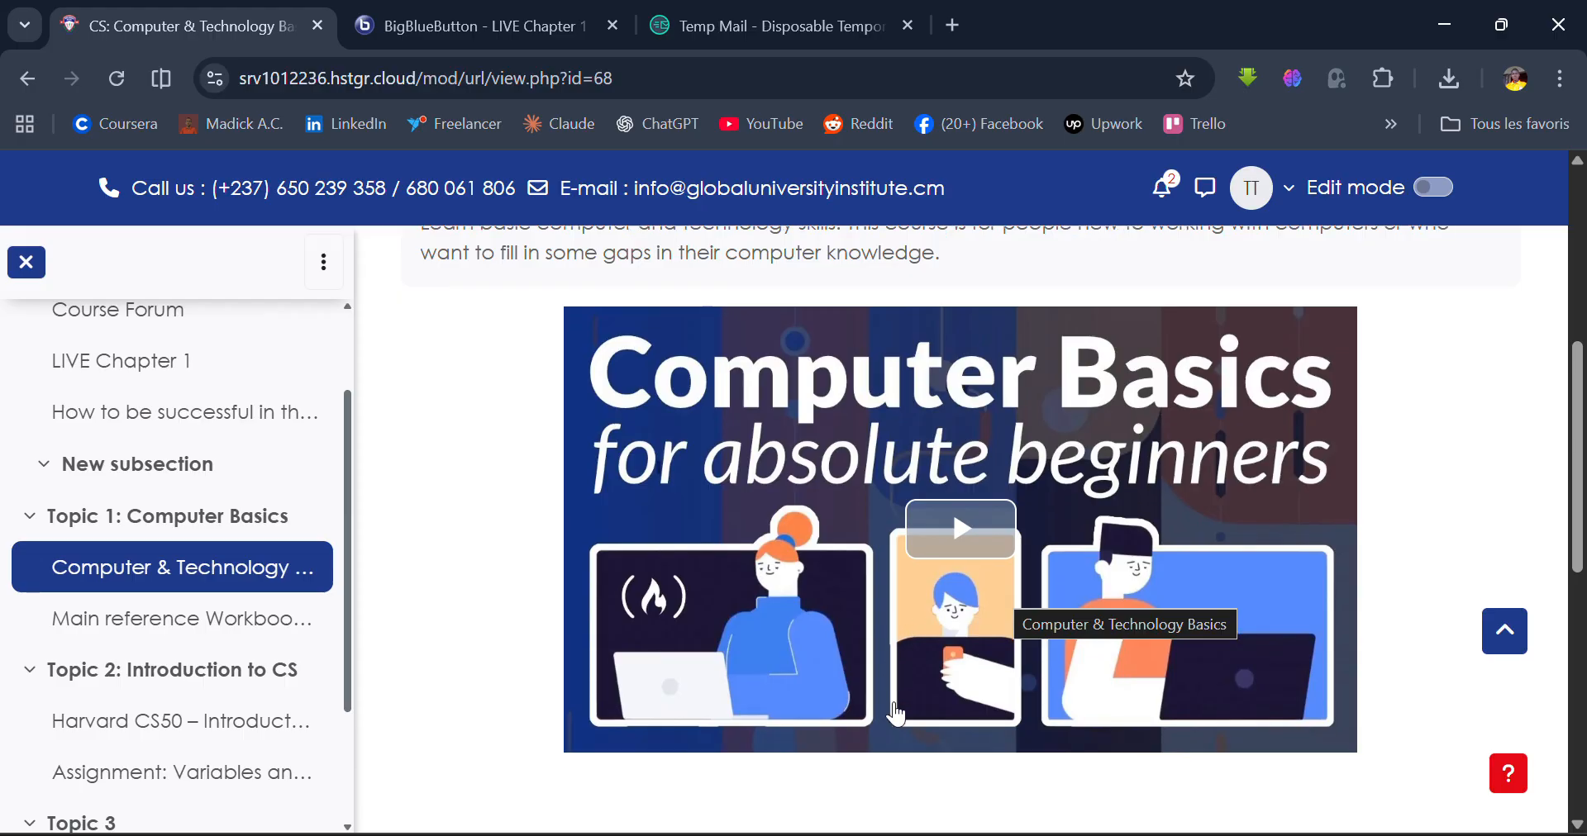
pyautogui.scroll(-2, 896, 707)
pyautogui.scroll(4, 900, 712)
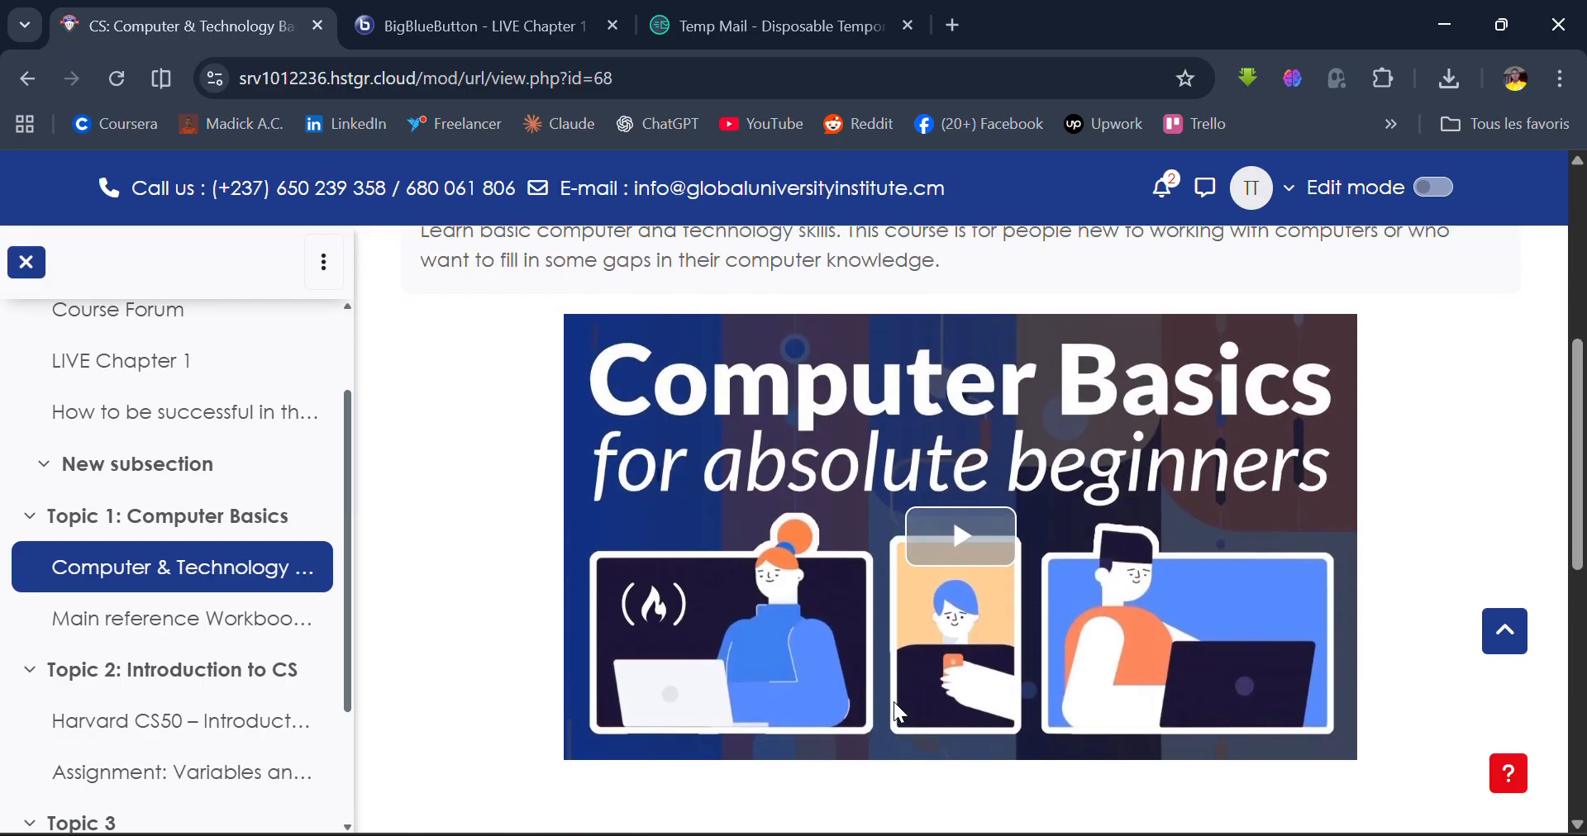
pyautogui.scroll(-2, 895, 703)
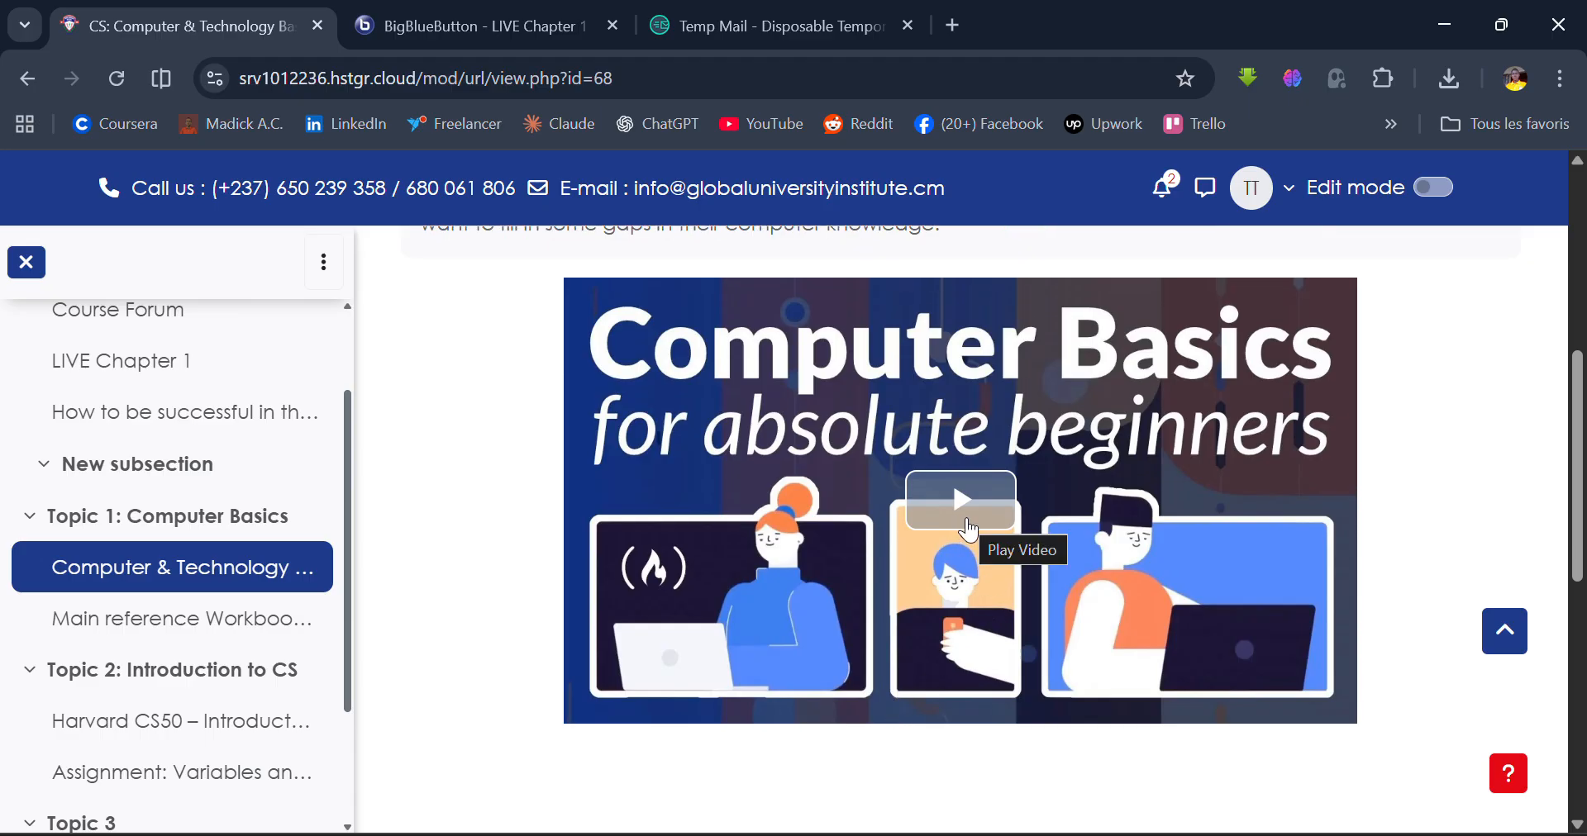
pyautogui.scroll(5, 392, 697)
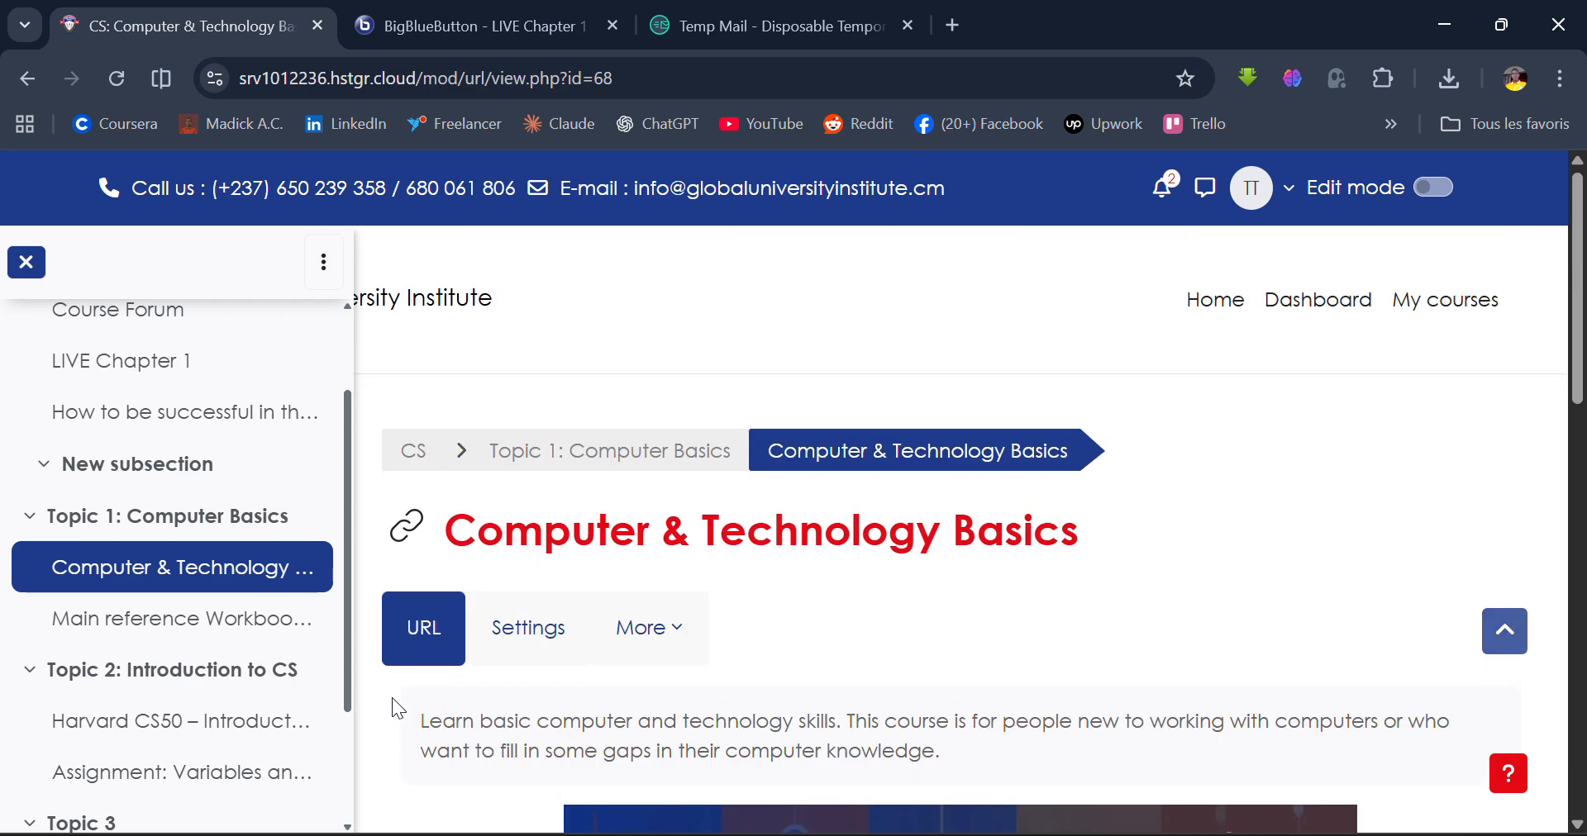
pyautogui.scroll(-1, 392, 698)
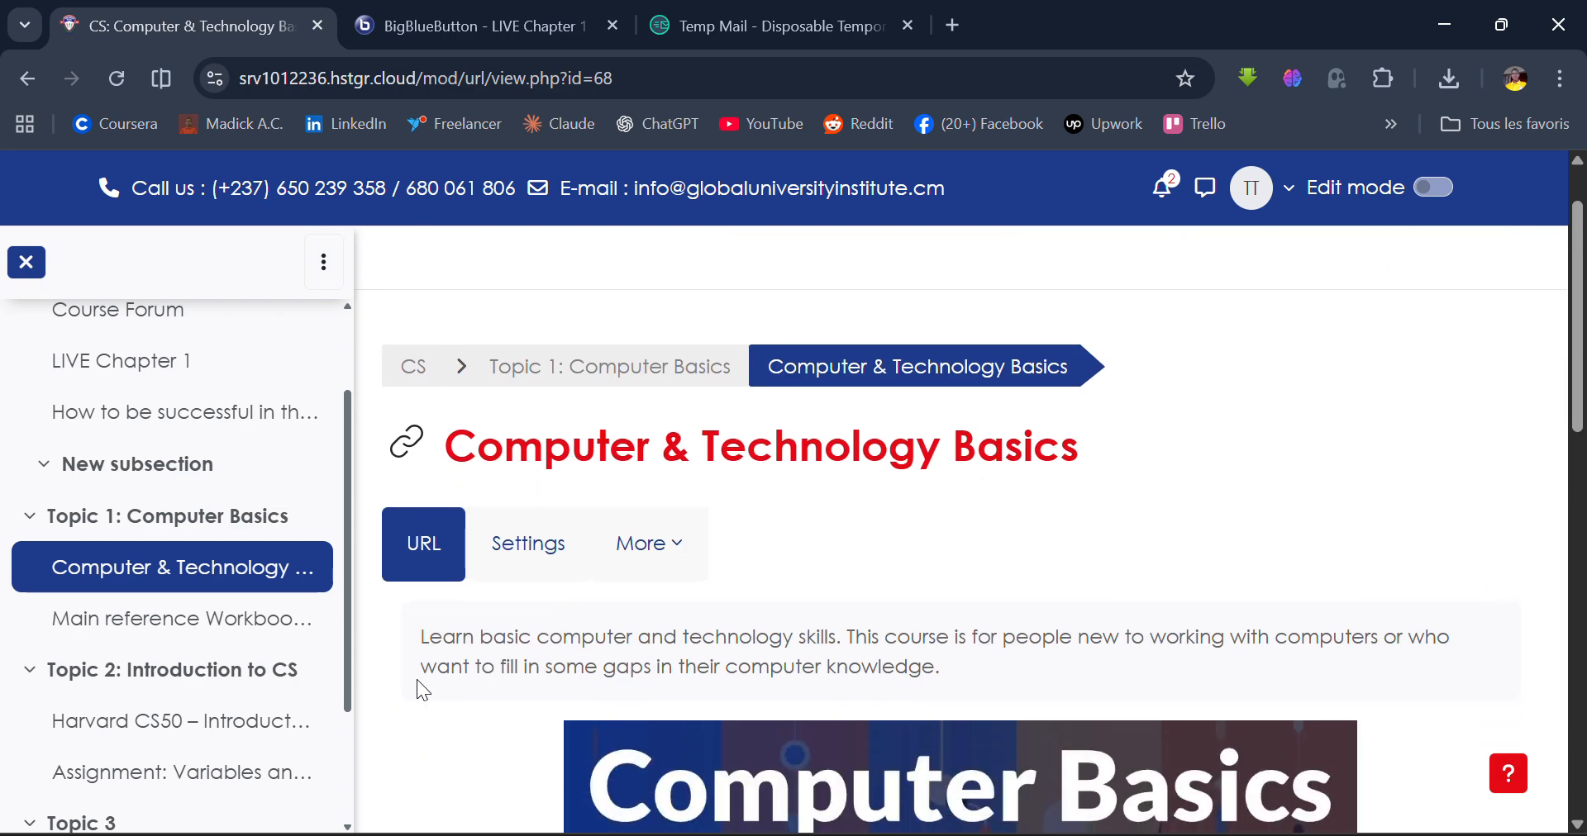
# Open the Computer & Technology Basics settings and review the General section's name, external URL, description and course-page display option
pyautogui.click(557, 567)
pyautogui.scroll(-2, 557, 567)
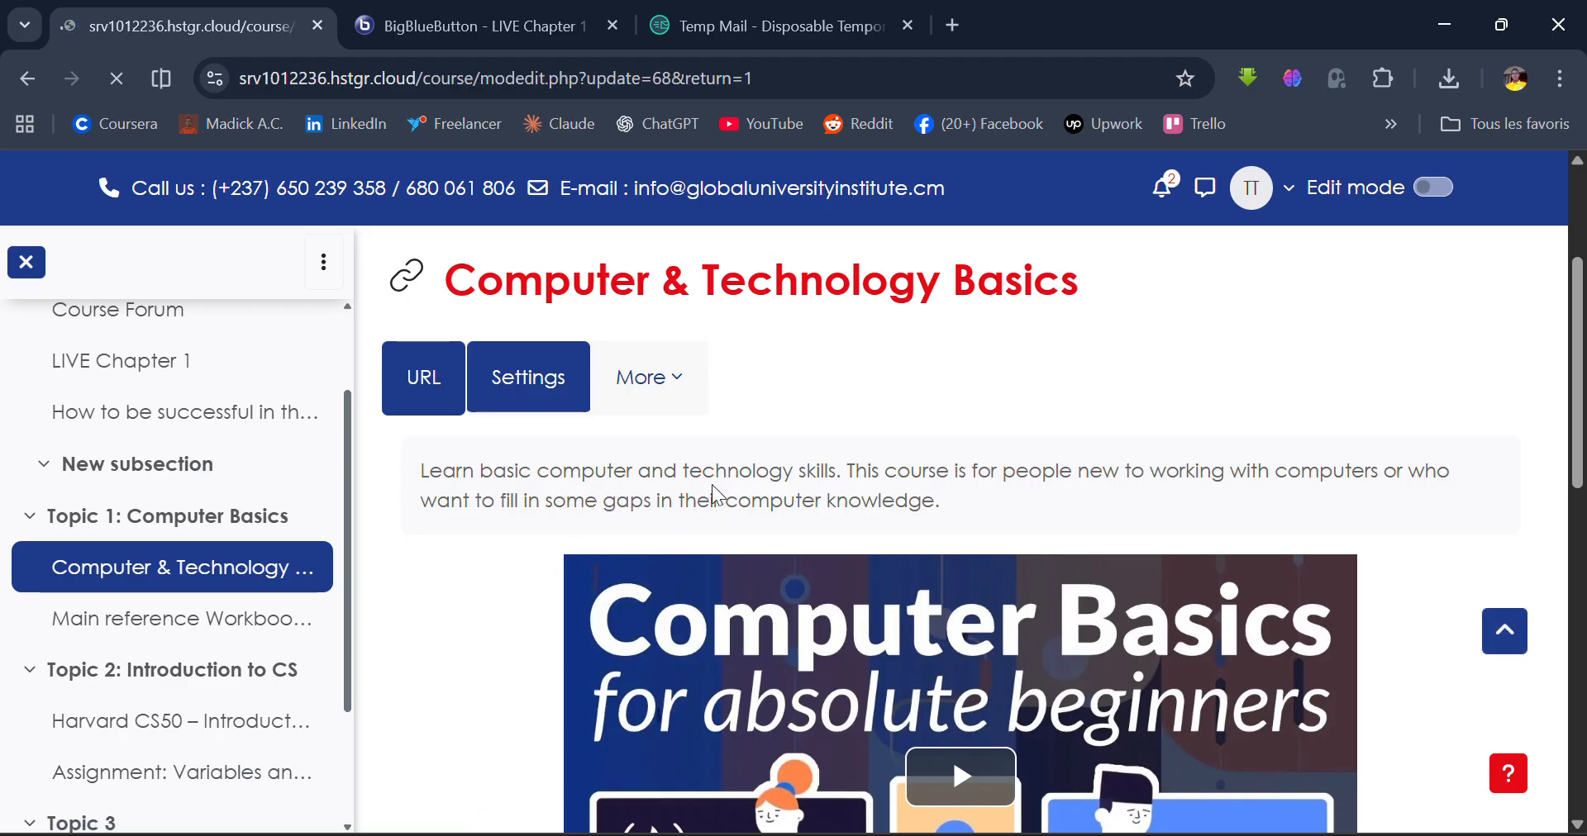
pyautogui.scroll(-8, 701, 492)
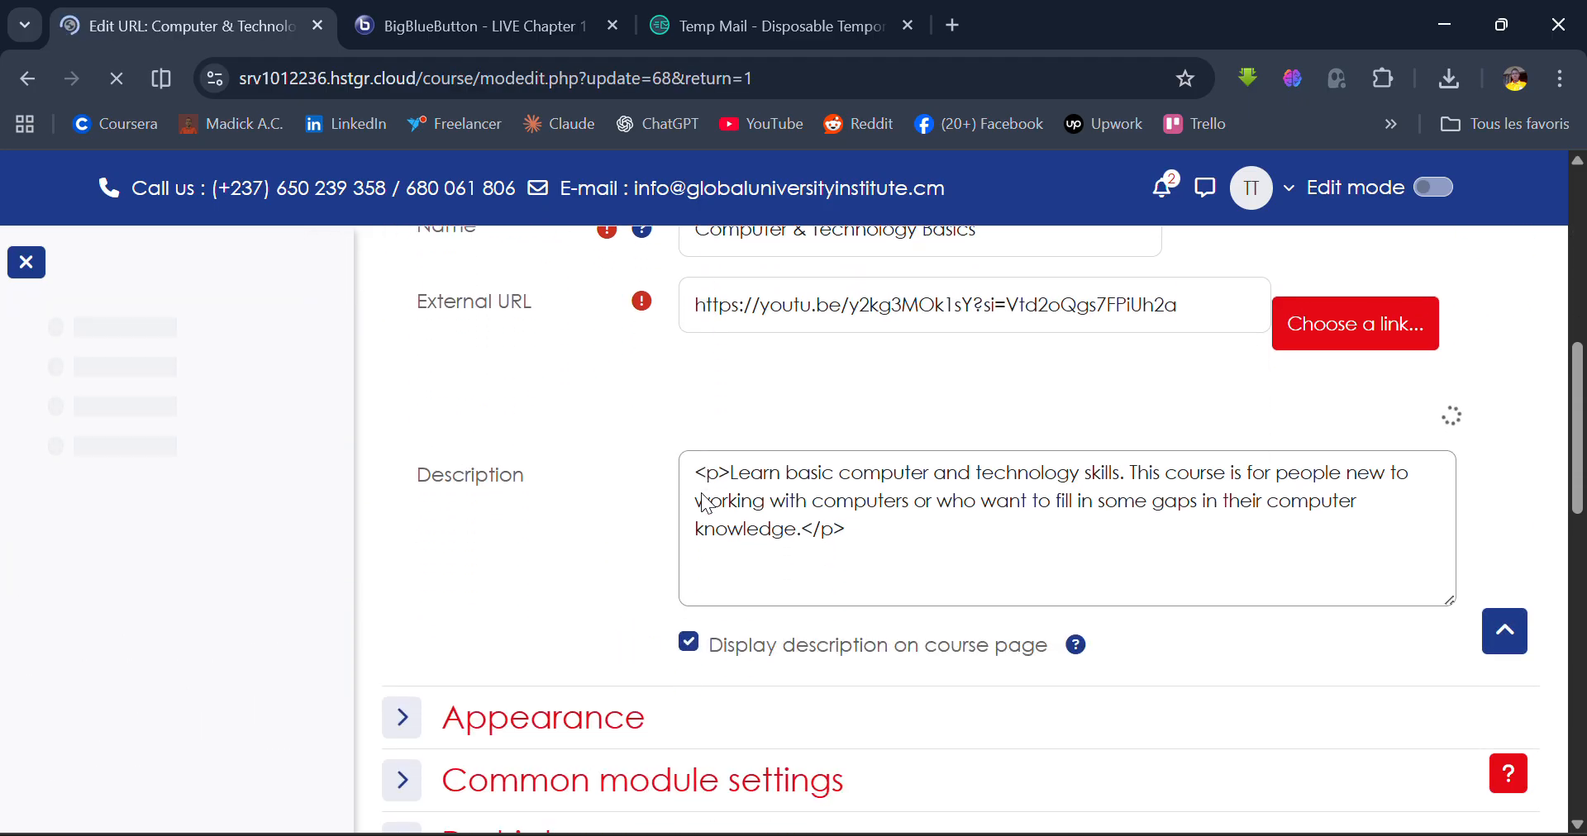
pyautogui.scroll(2, 701, 493)
pyautogui.scroll(1, 701, 492)
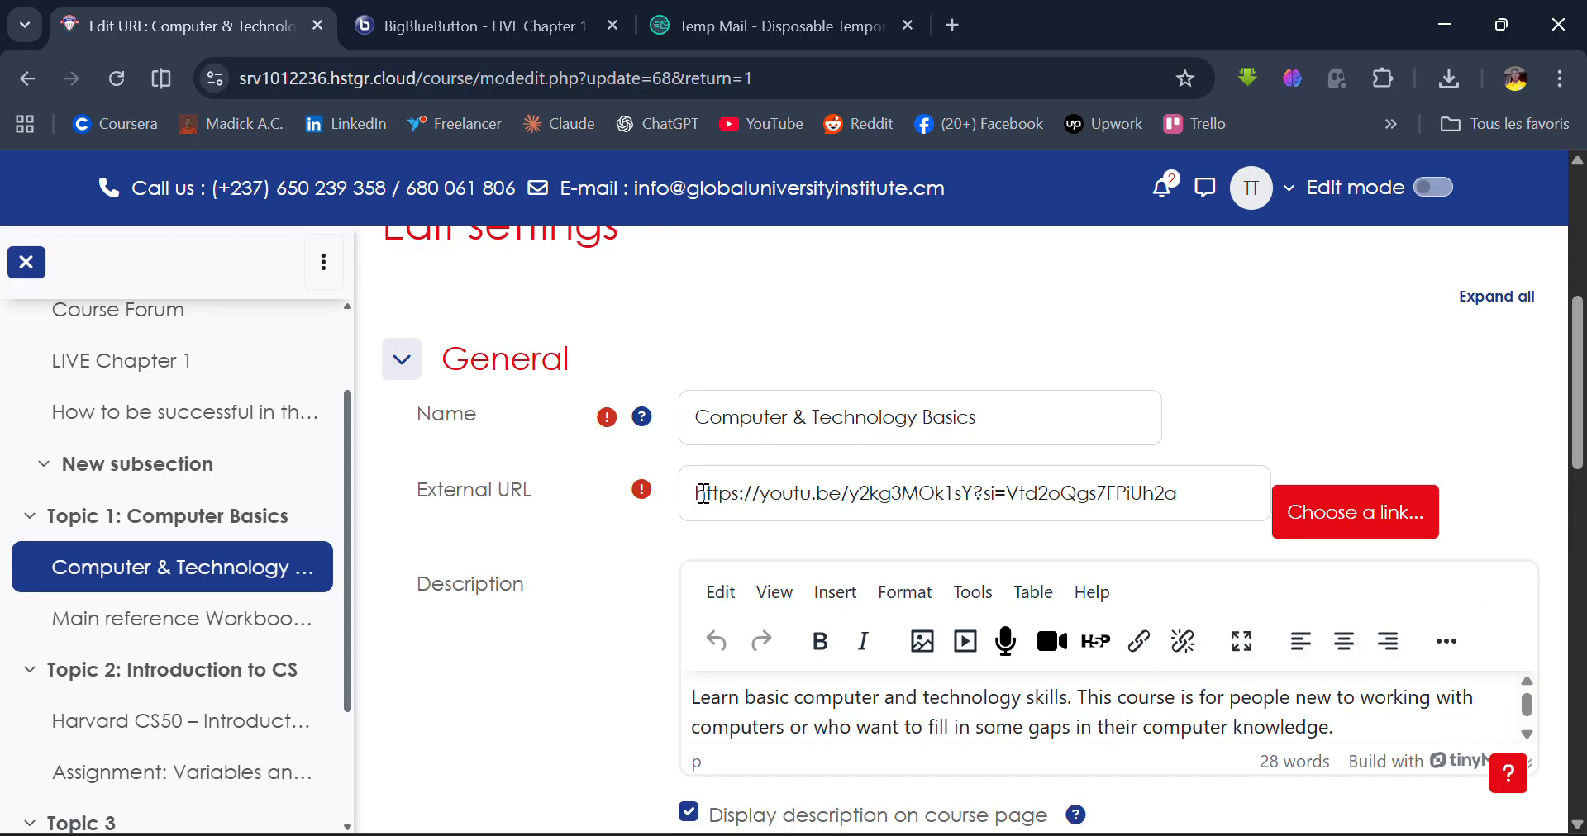
pyautogui.scroll(-1, 701, 493)
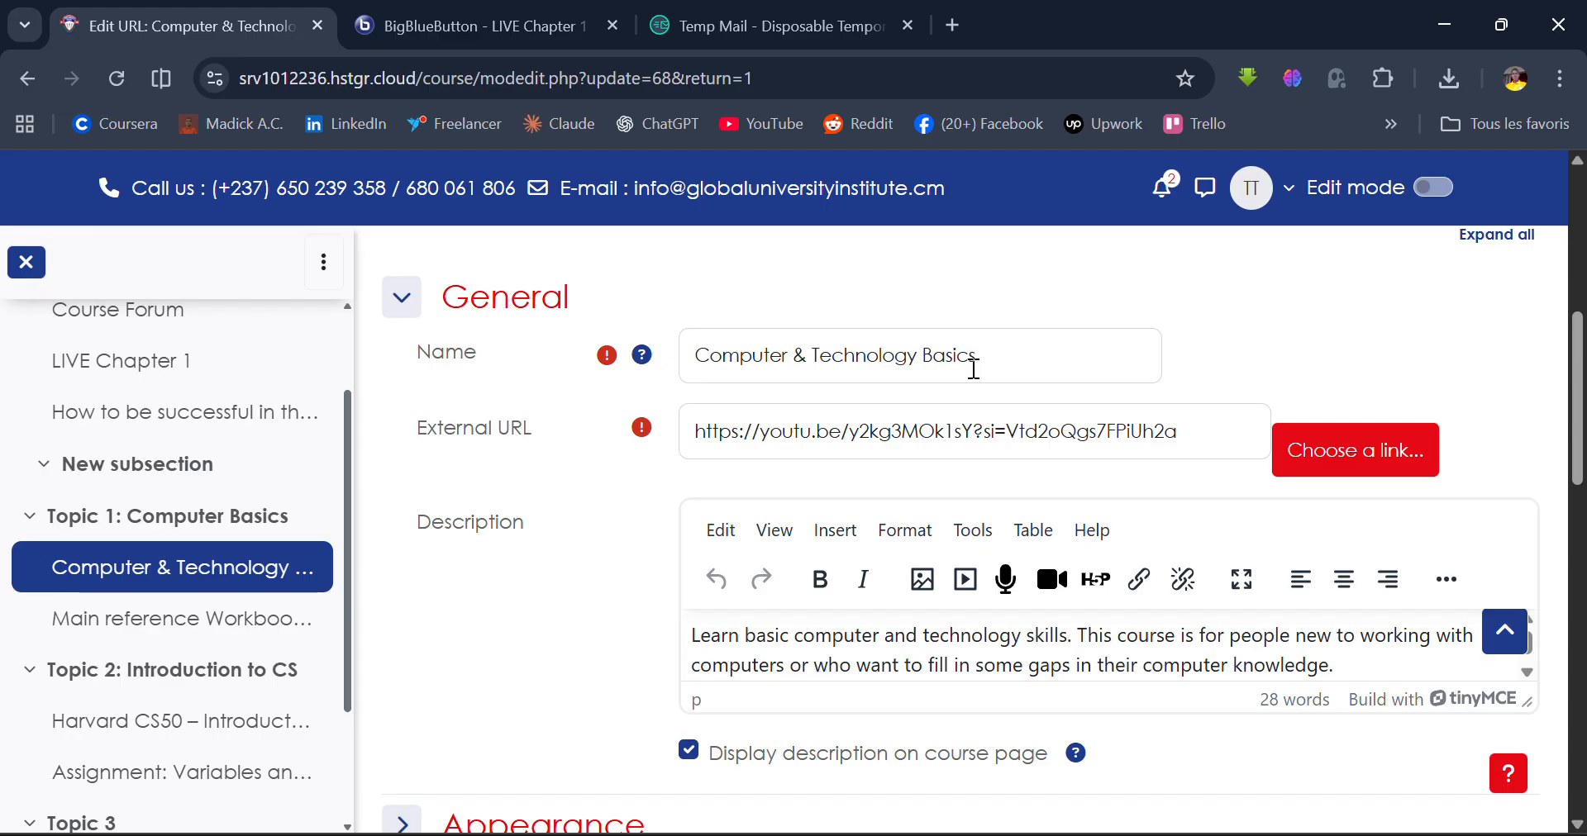
pyautogui.scroll(-1, 974, 369)
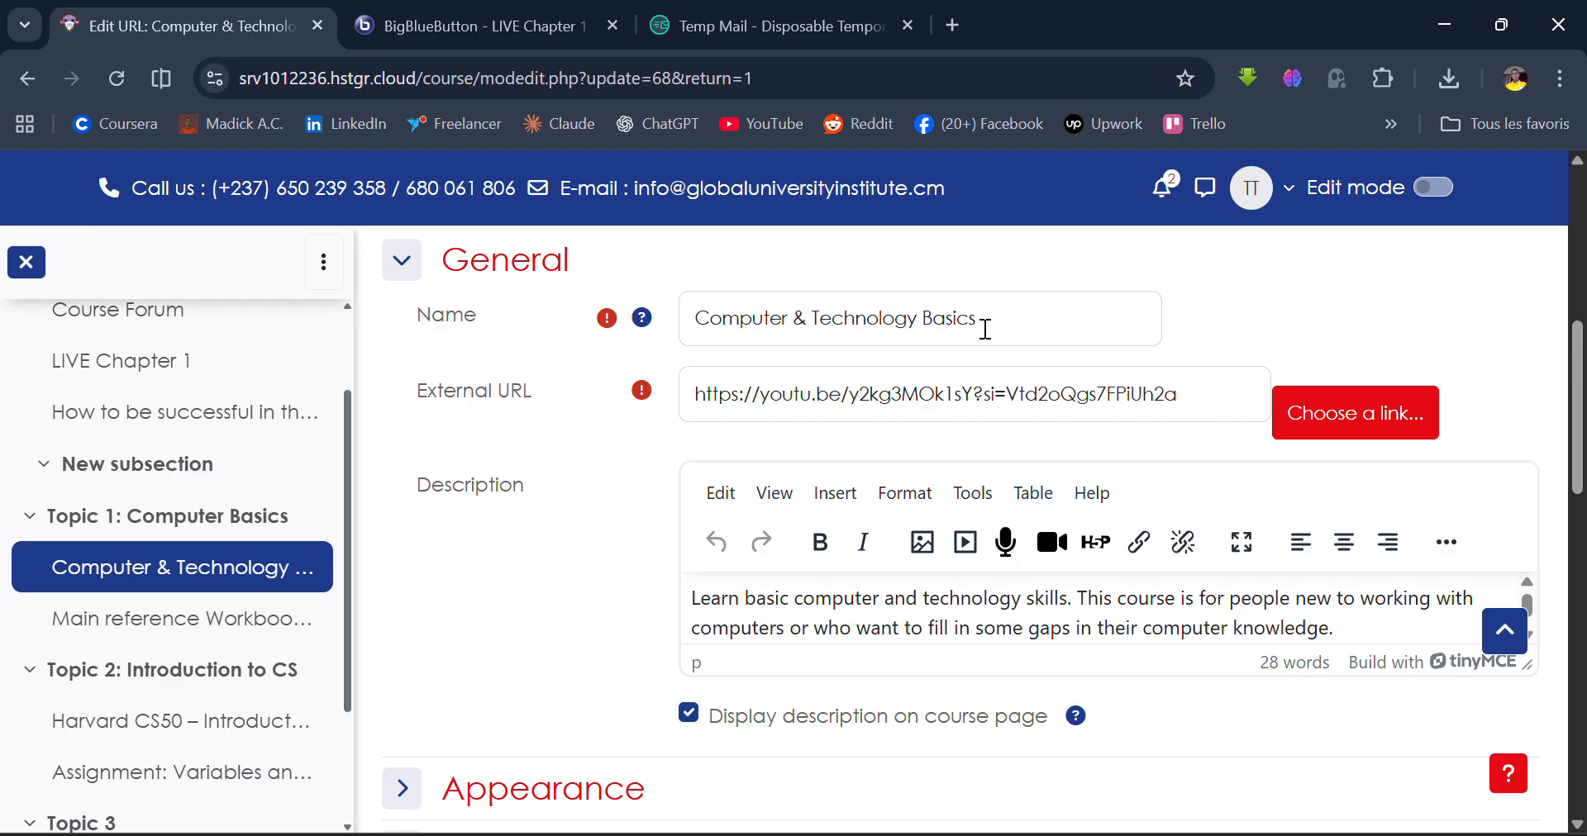
pyautogui.scroll(-1, 882, 455)
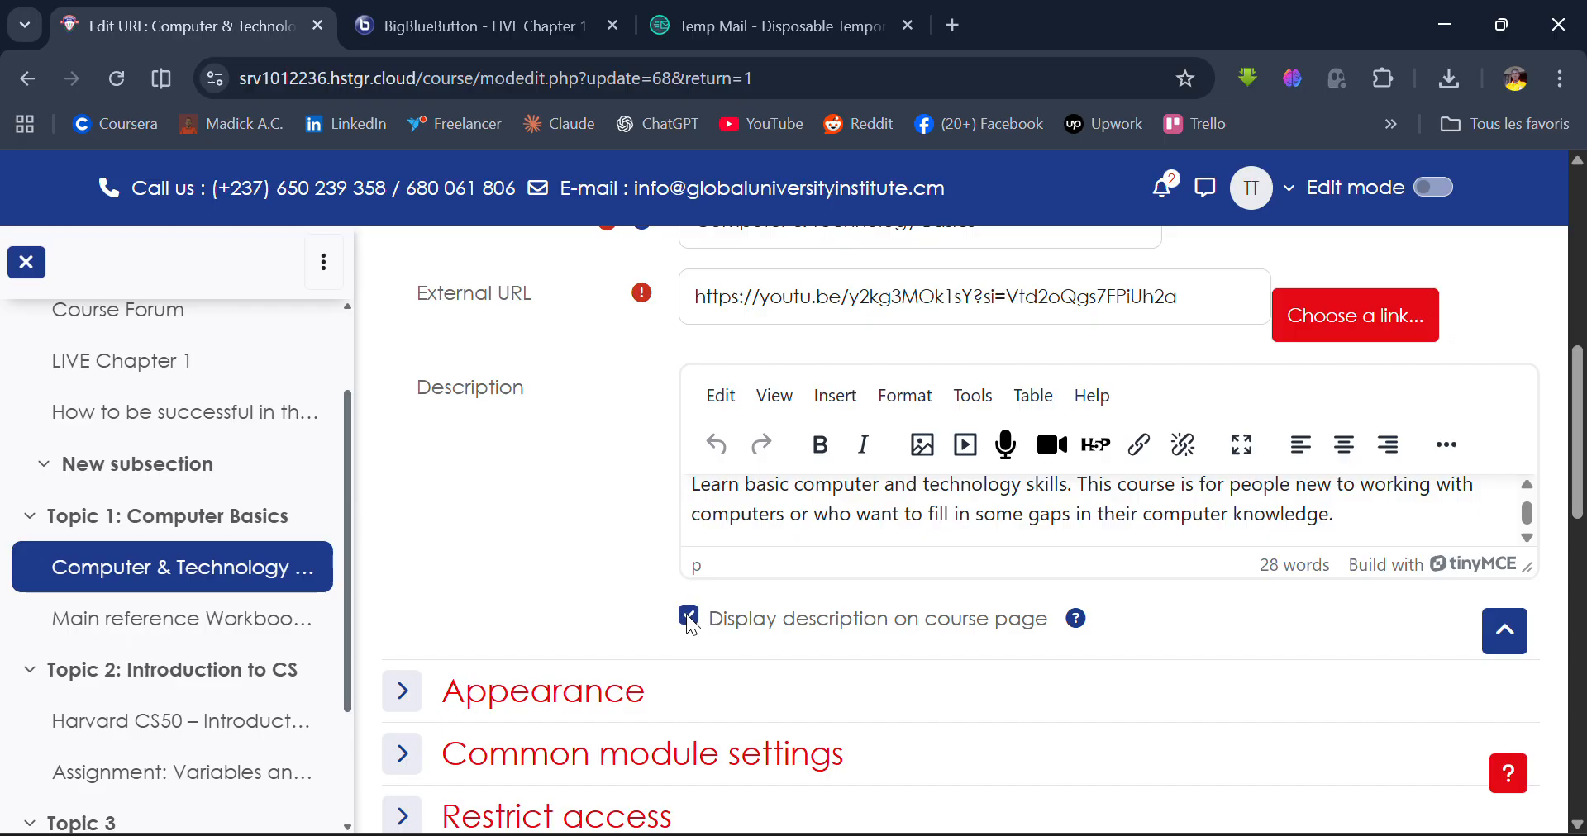
# Survey the remaining collapsed settings sections, cancel without saving and return to the Computer Science course
pyautogui.scroll(-7, 666, 652)
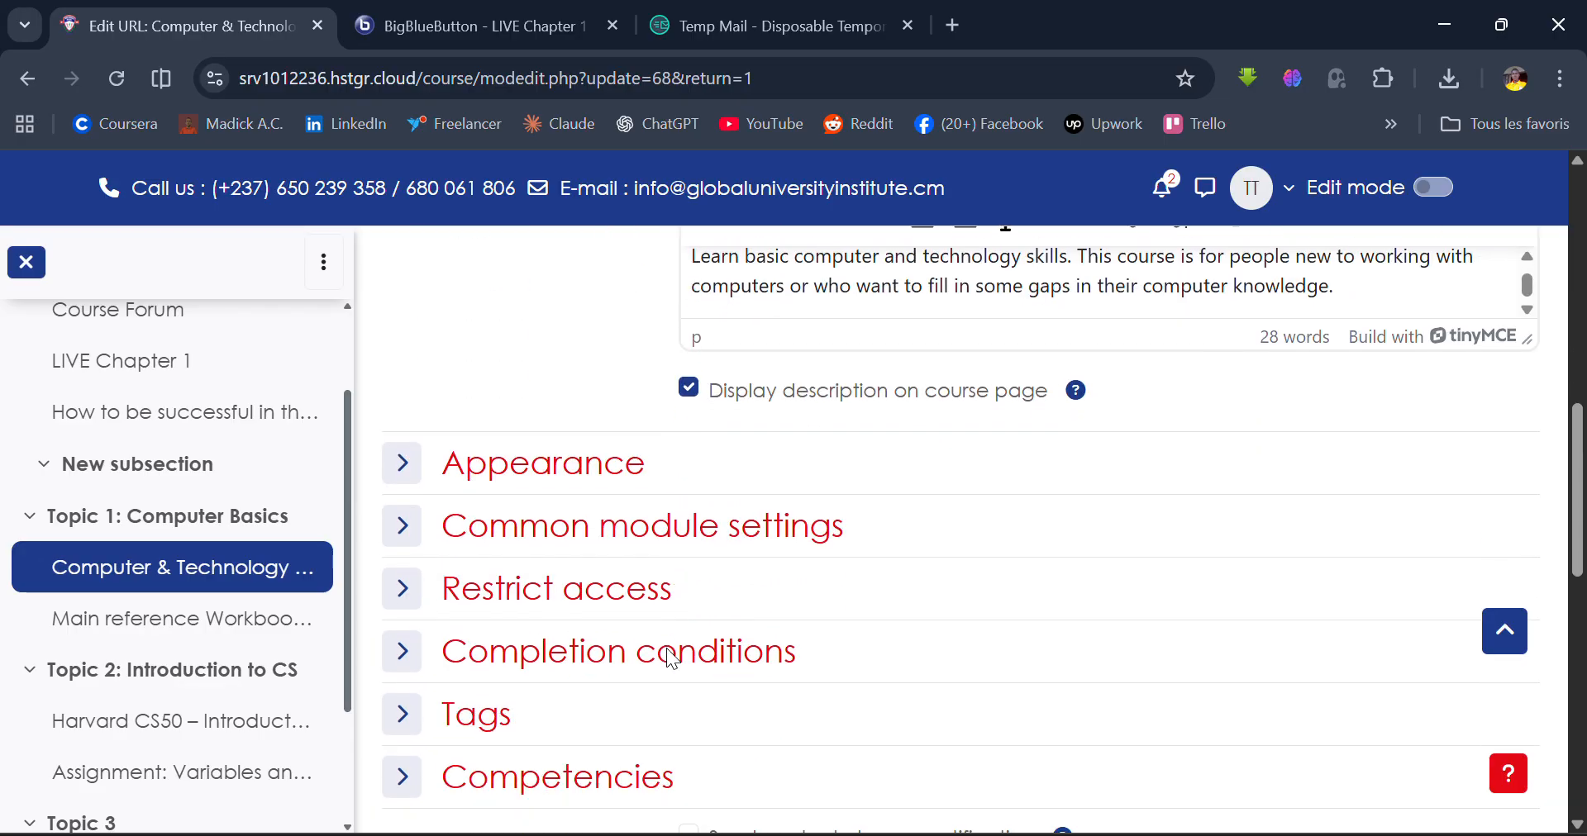
pyautogui.scroll(2, 1006, 467)
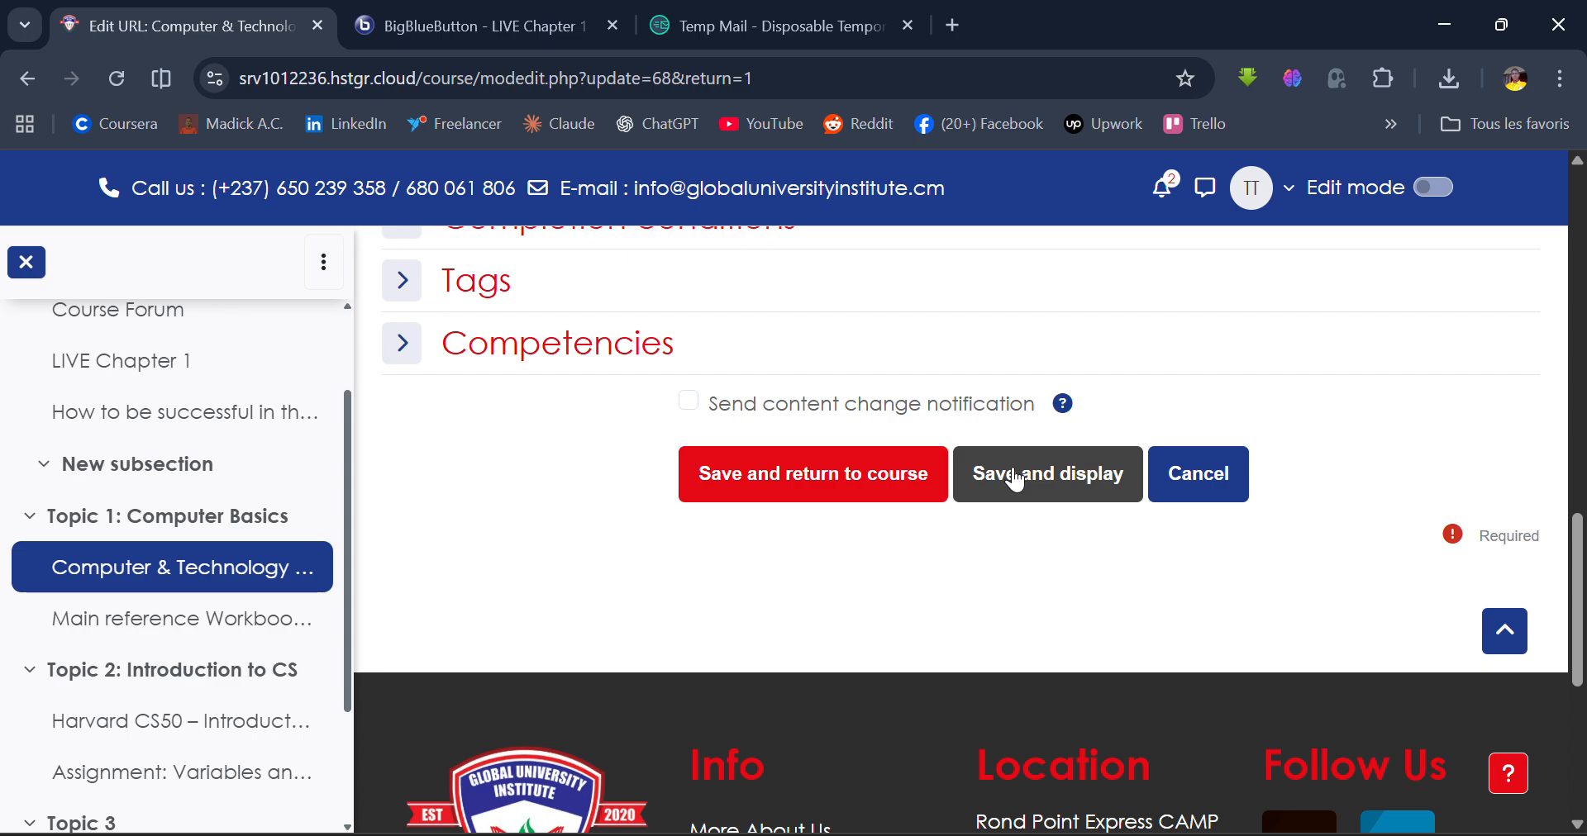
pyautogui.click(1167, 613)
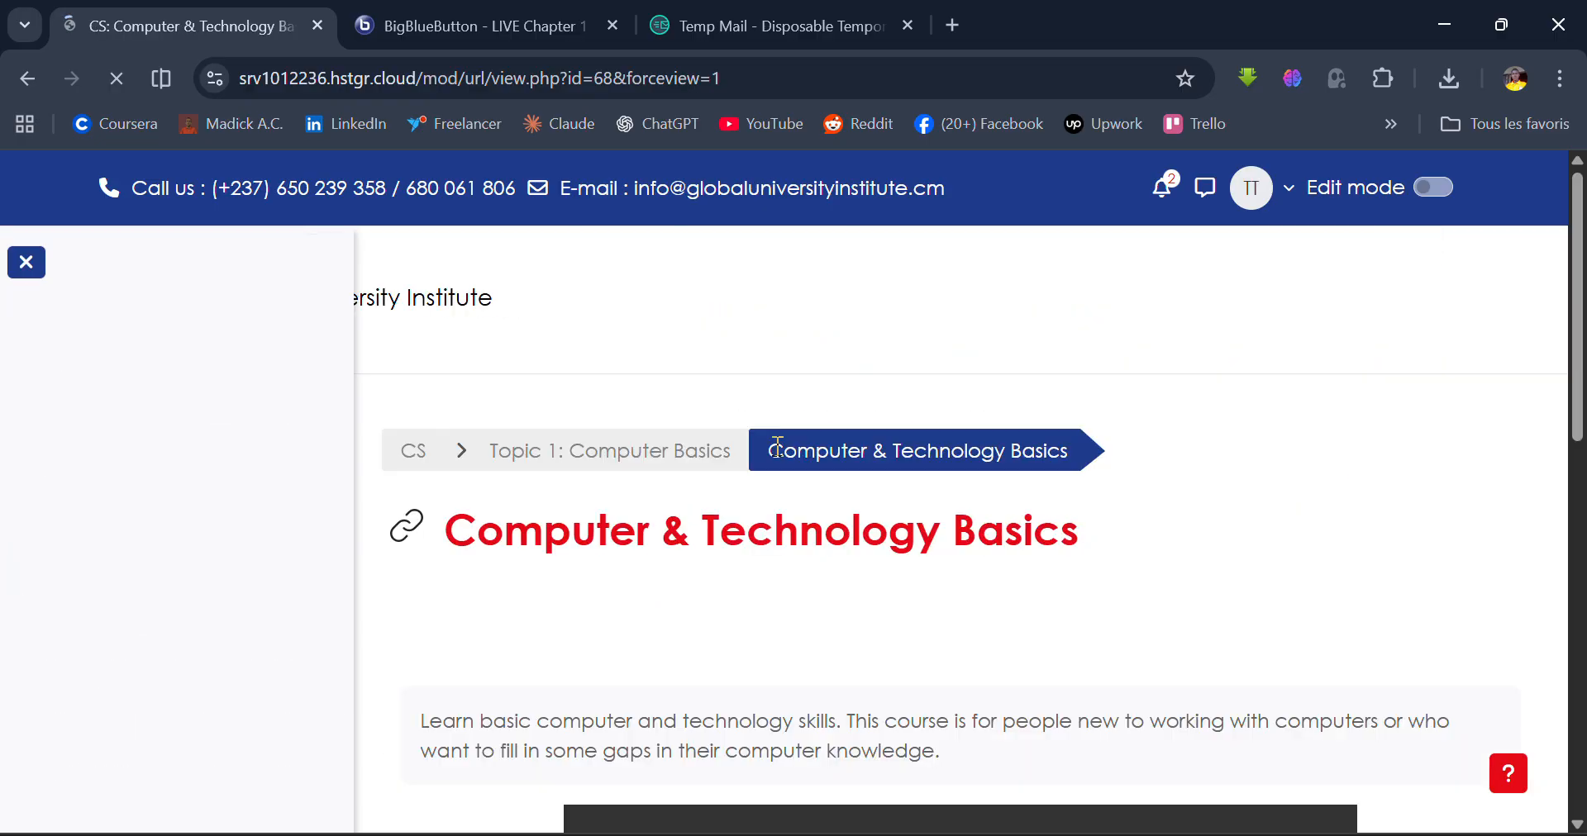
pyautogui.click(412, 451)
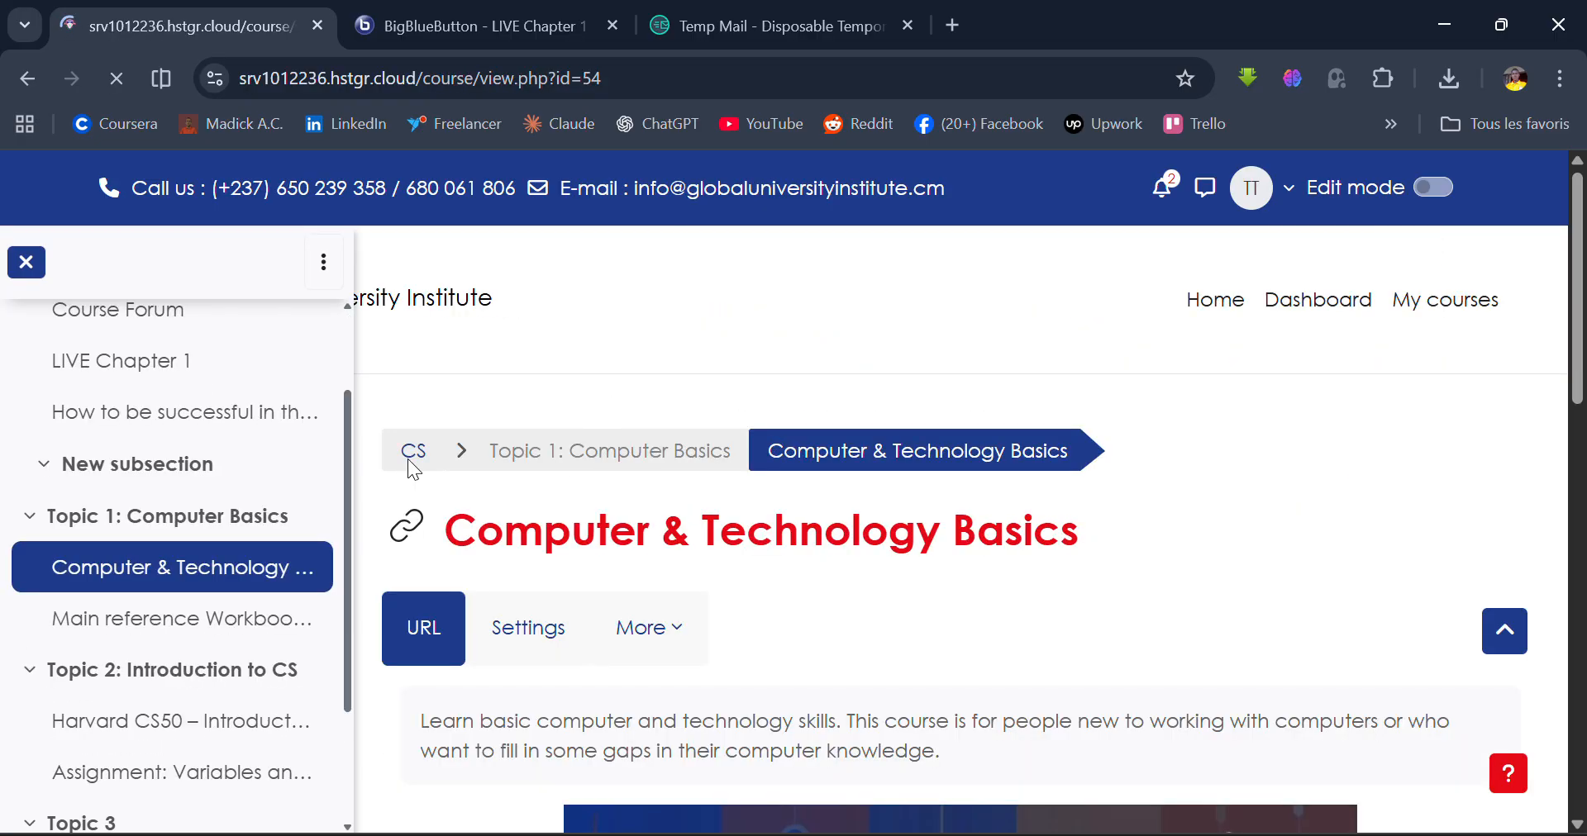
# Open the Main reference WorkbookFile PDF under Topic 1 and view its first page
pyautogui.scroll(-10, 553, 588)
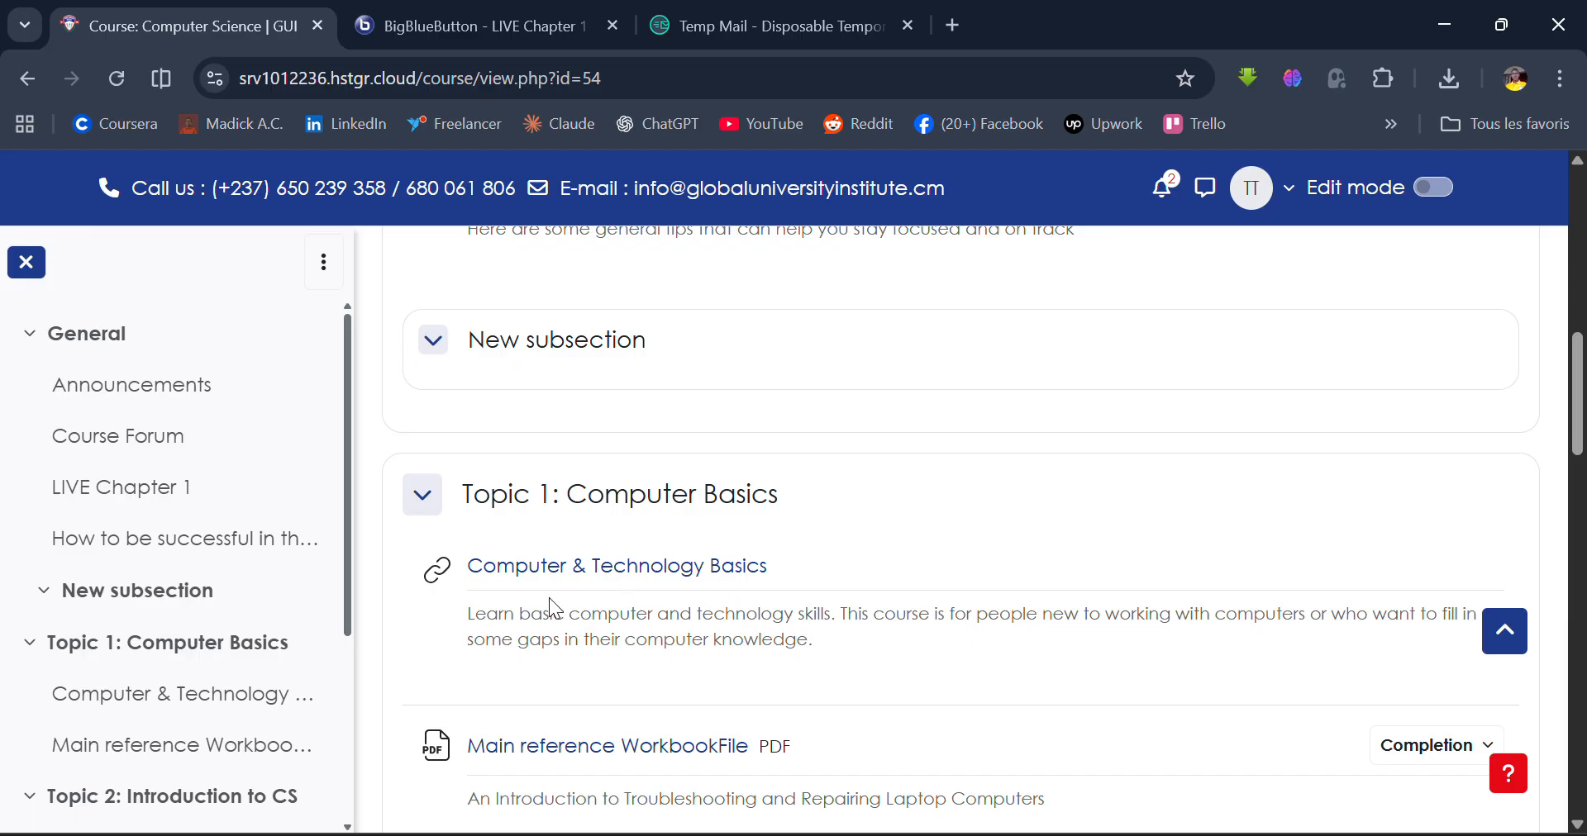
pyautogui.scroll(-2, 552, 598)
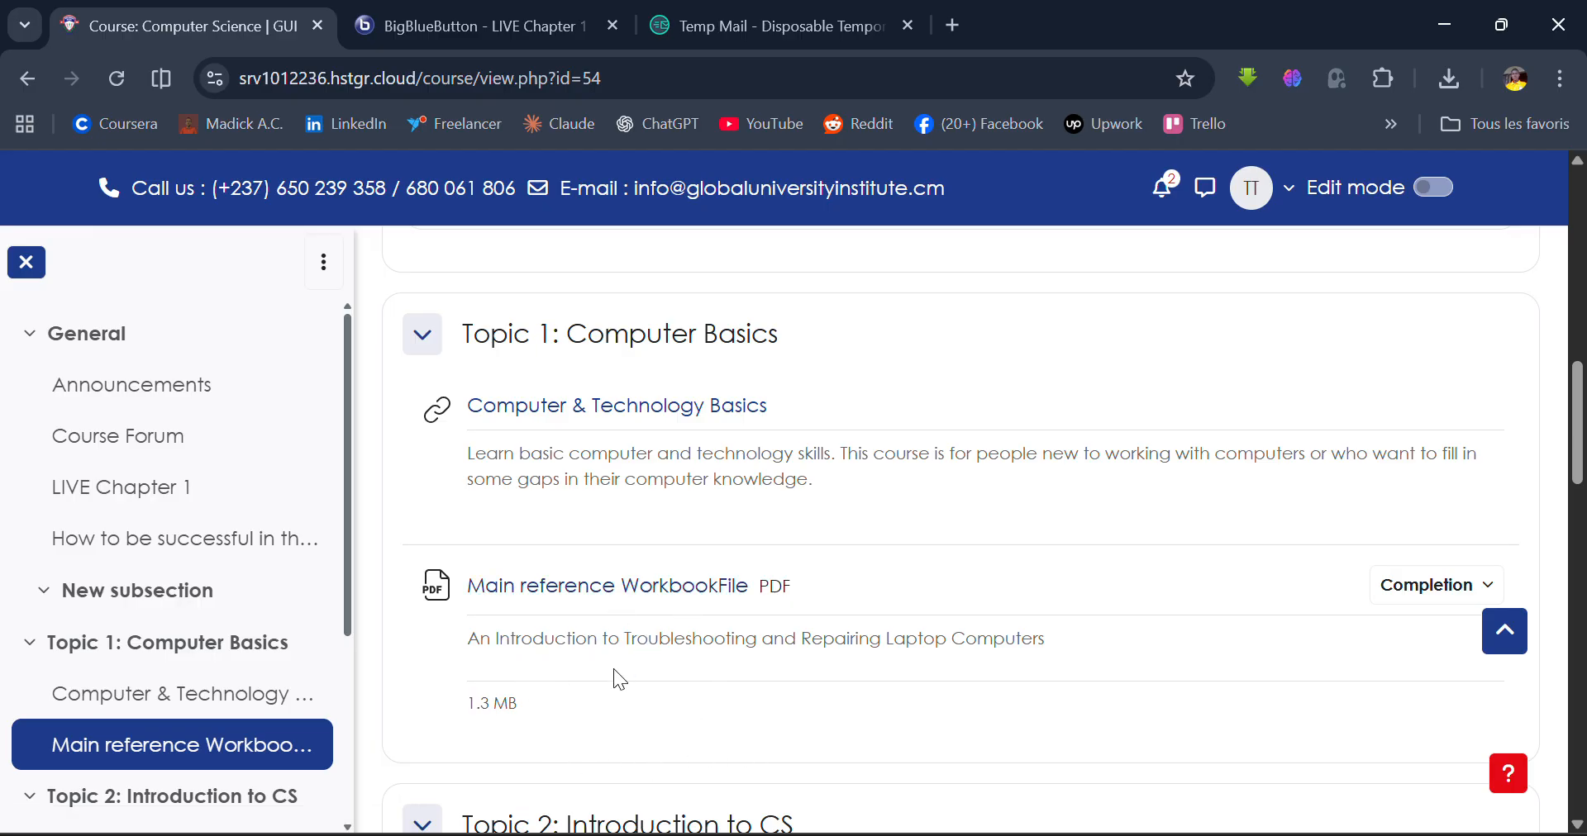
pyautogui.click(716, 595)
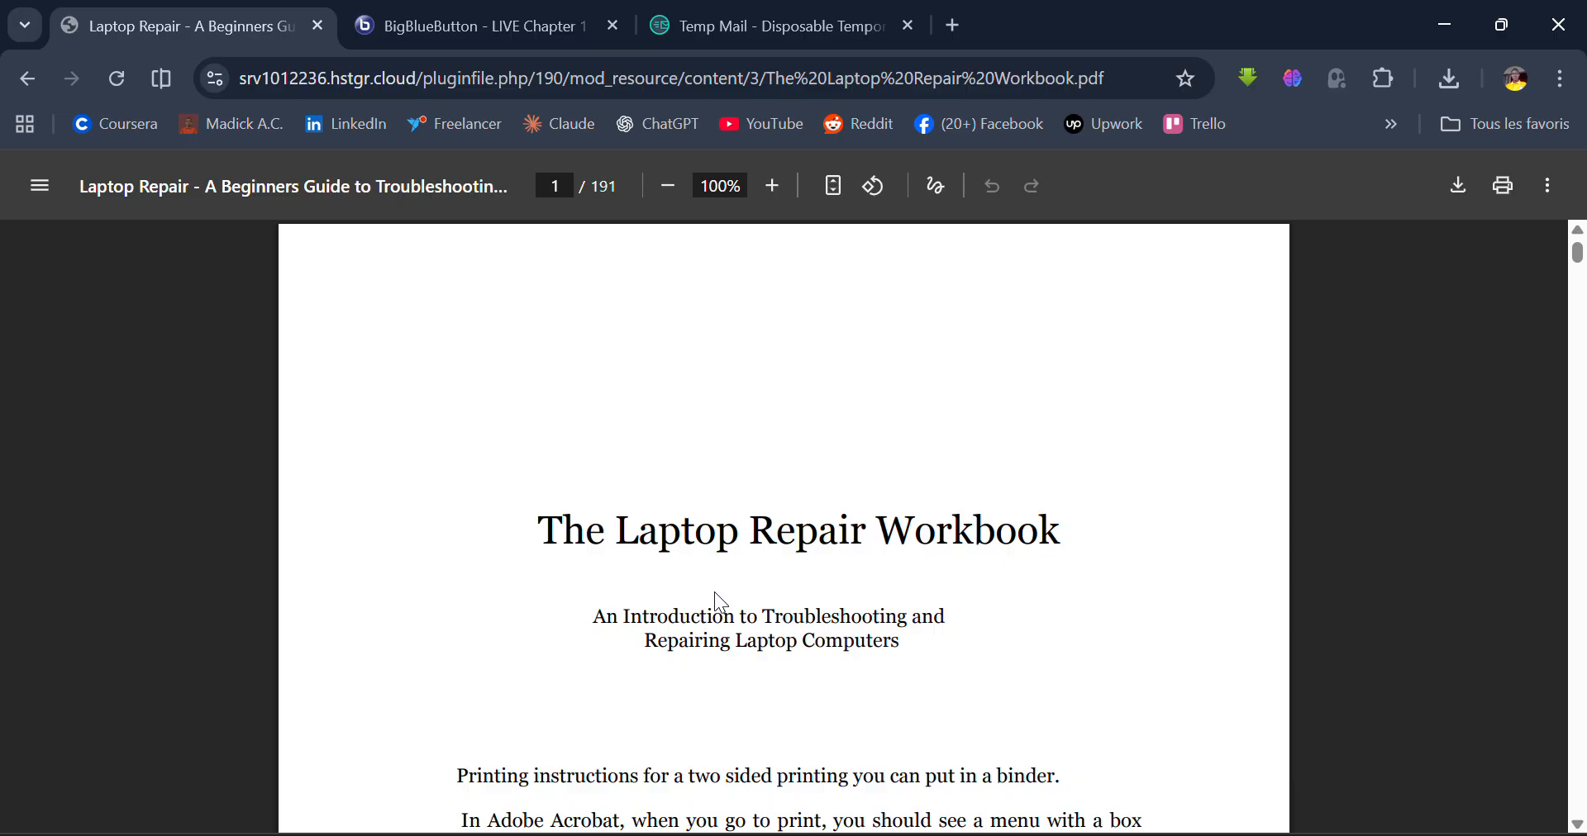
pyautogui.scroll(-3, 715, 595)
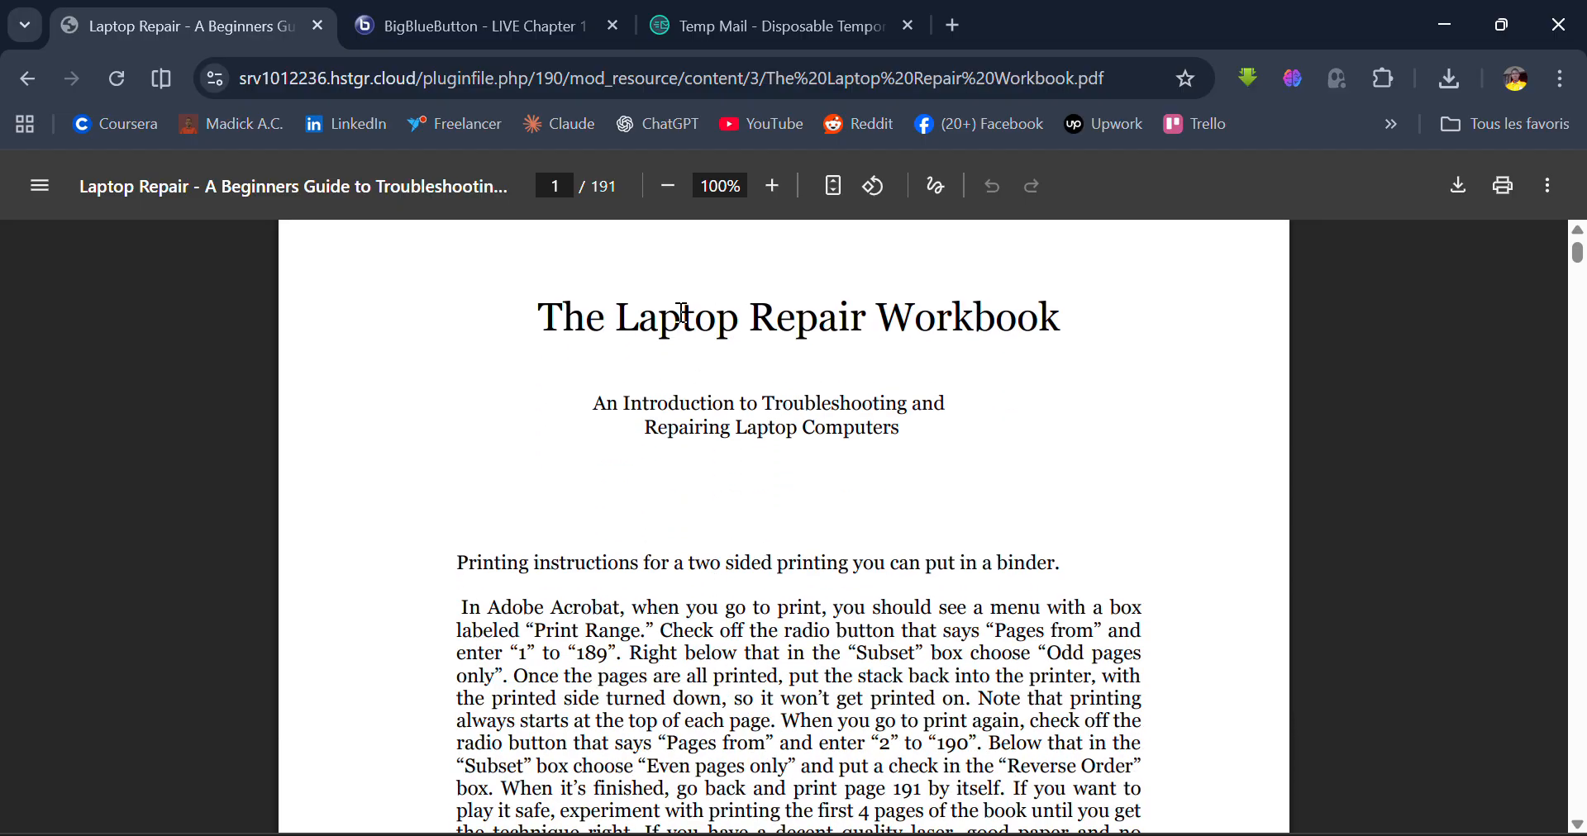
pyautogui.scroll(1, 794, 368)
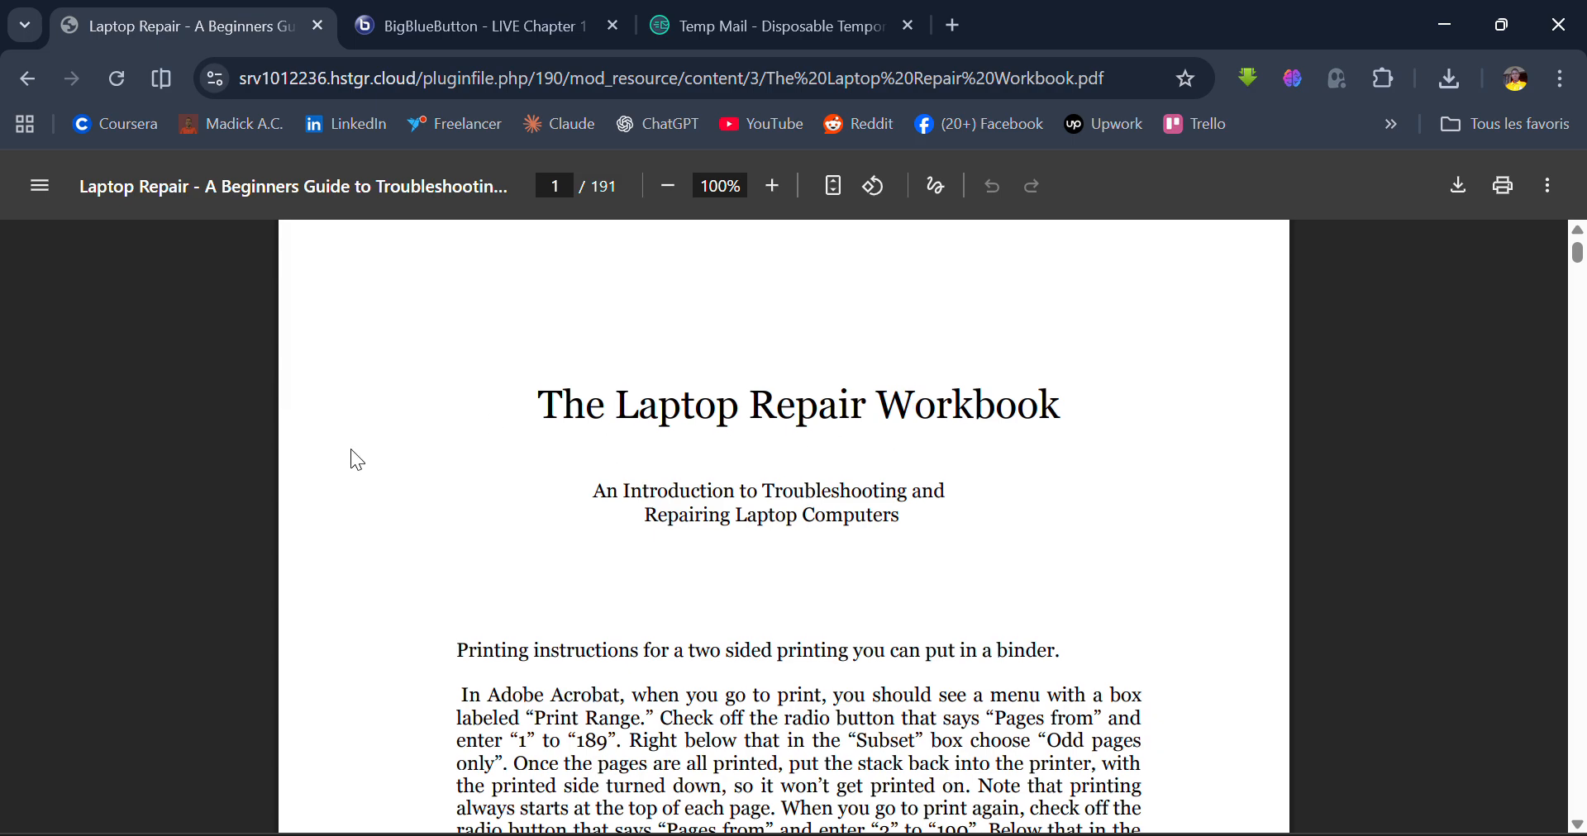
# Go back to the course page and check the completion requirement of the Main reference WorkbookFile
pyautogui.click(14, 94)
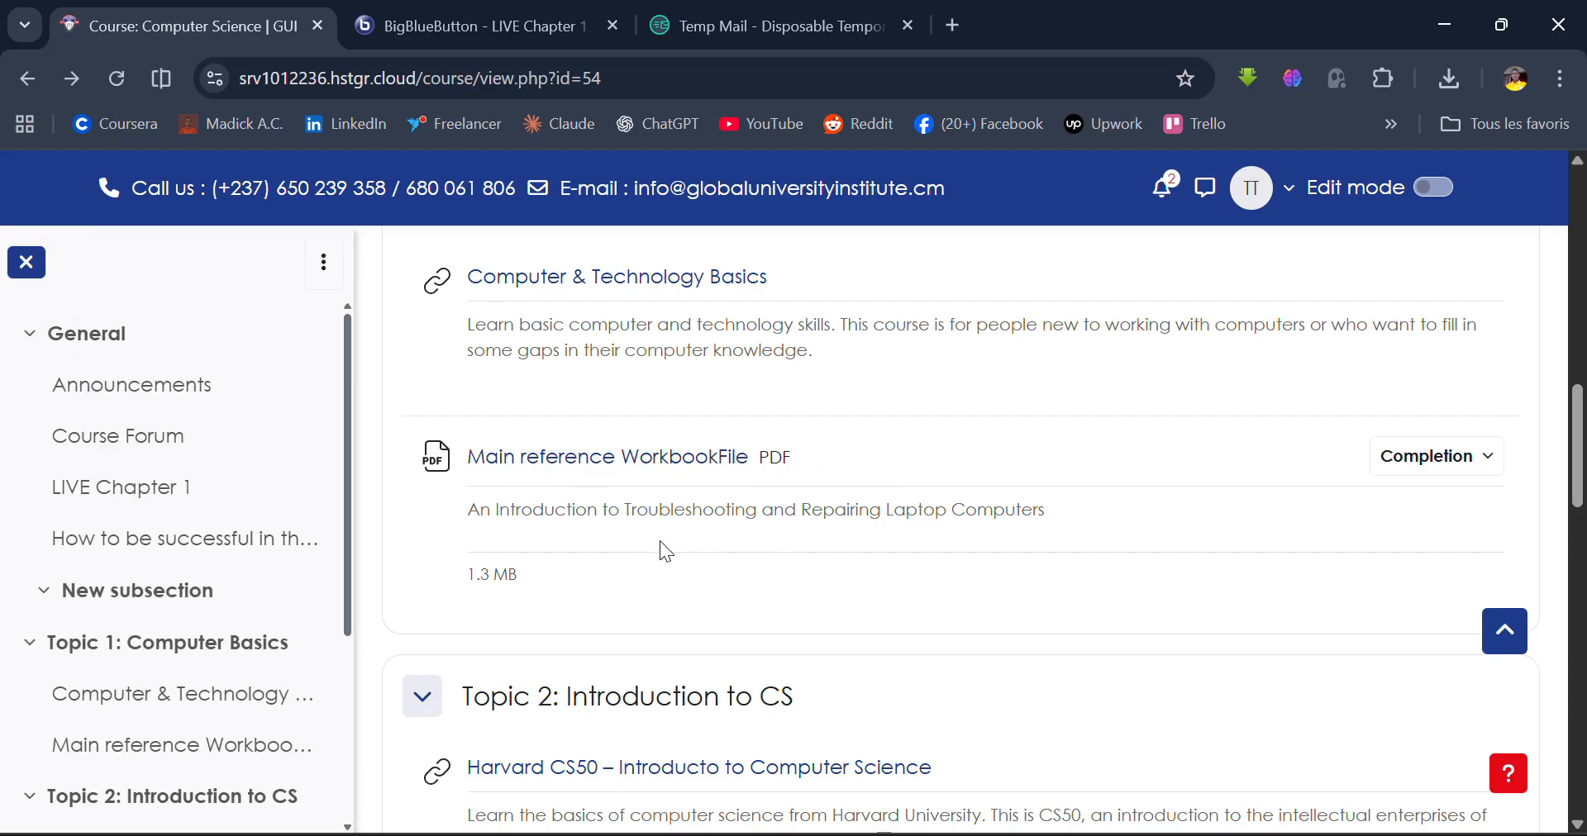
pyautogui.click(1415, 469)
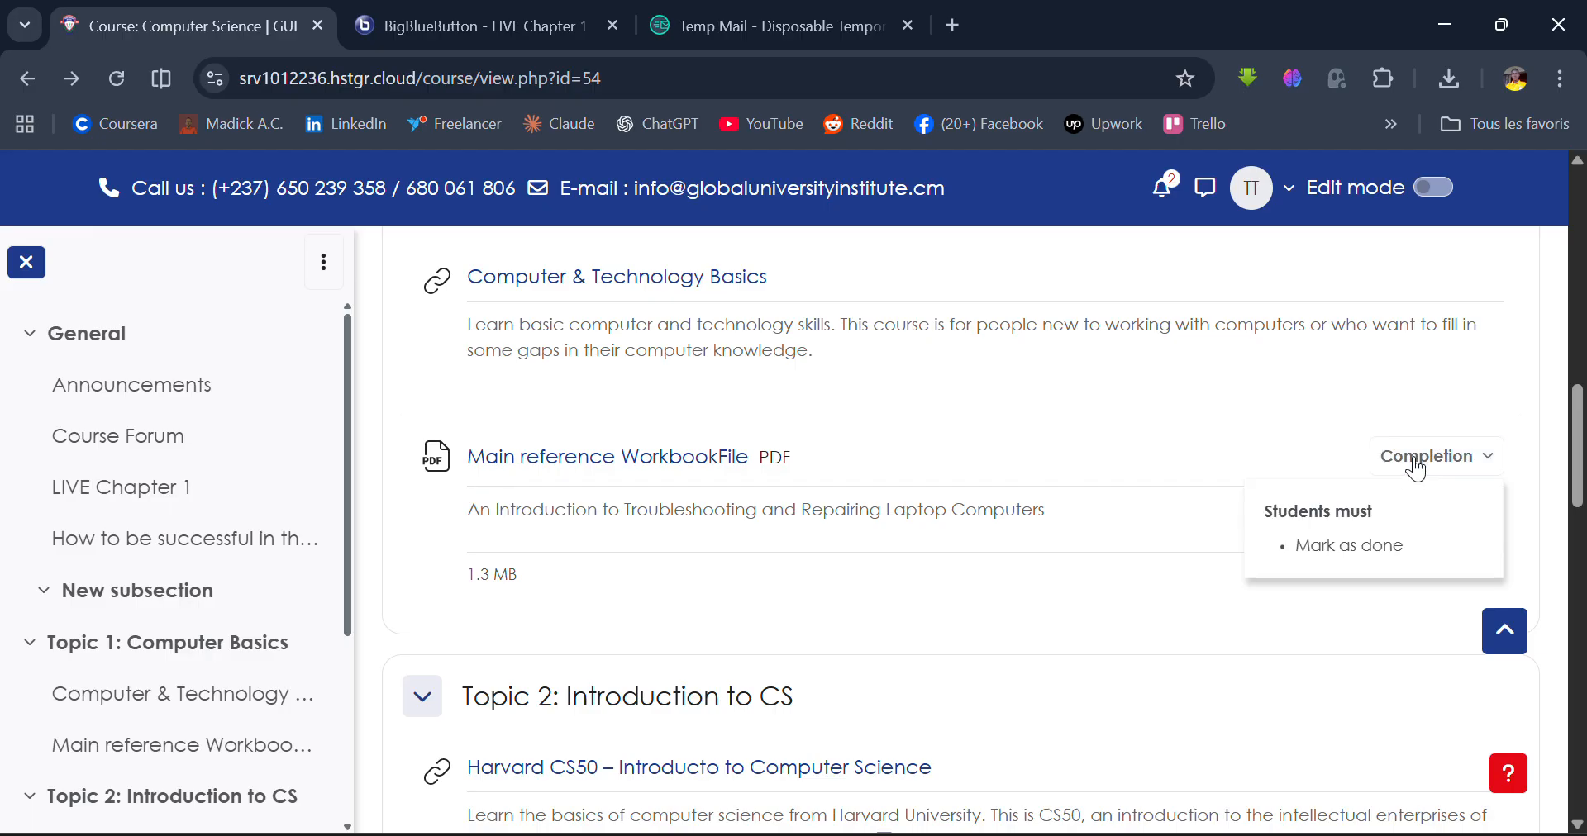
pyautogui.click(1347, 546)
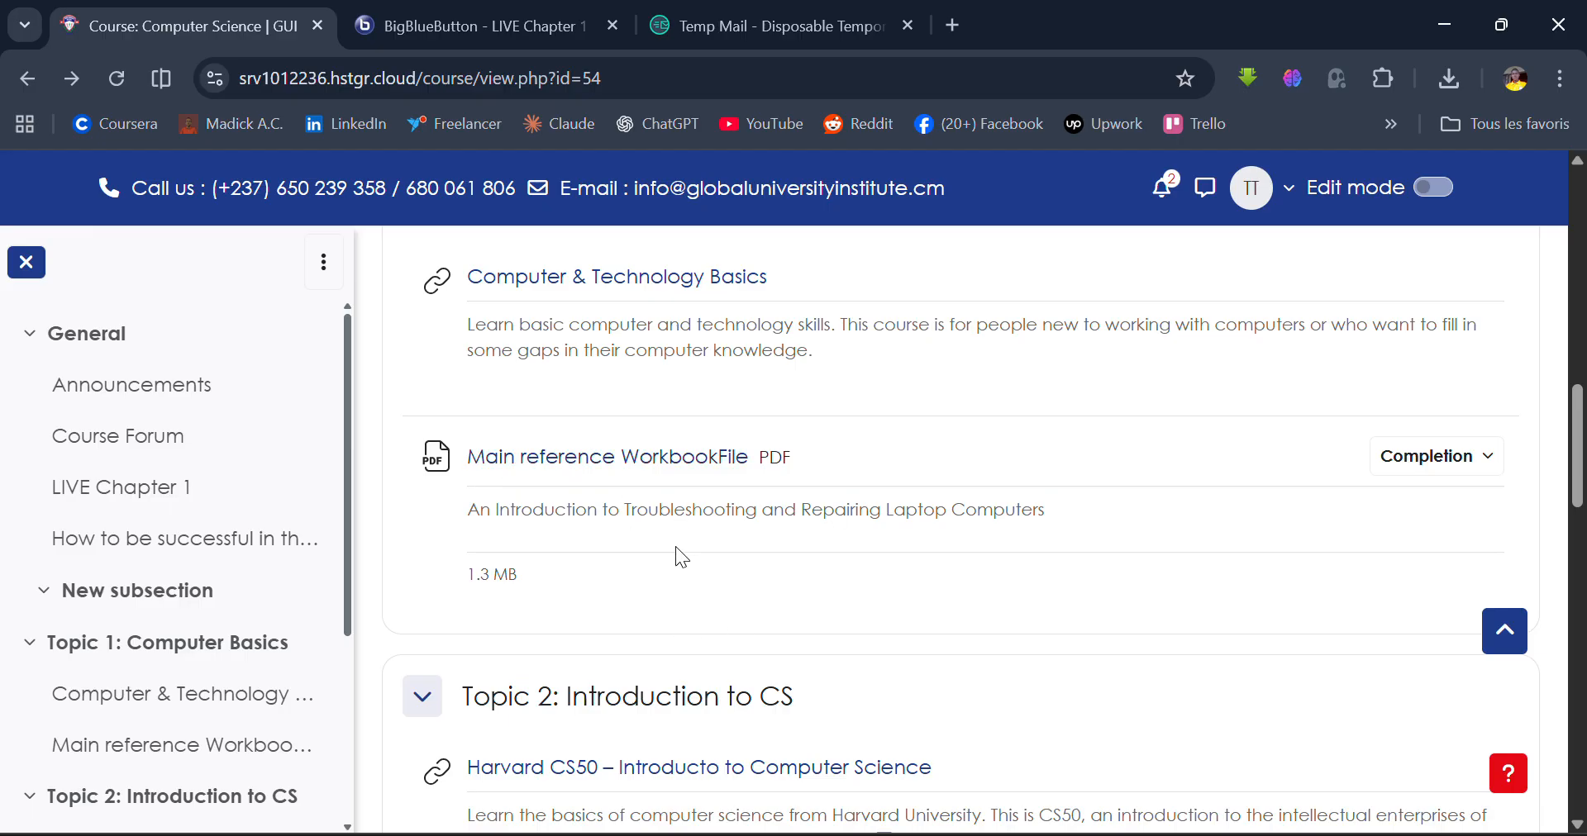
# Browse Topic 2: Introduction to CS and open the Assignment: Variables and Data Types in Python
pyautogui.scroll(-1, 577, 565)
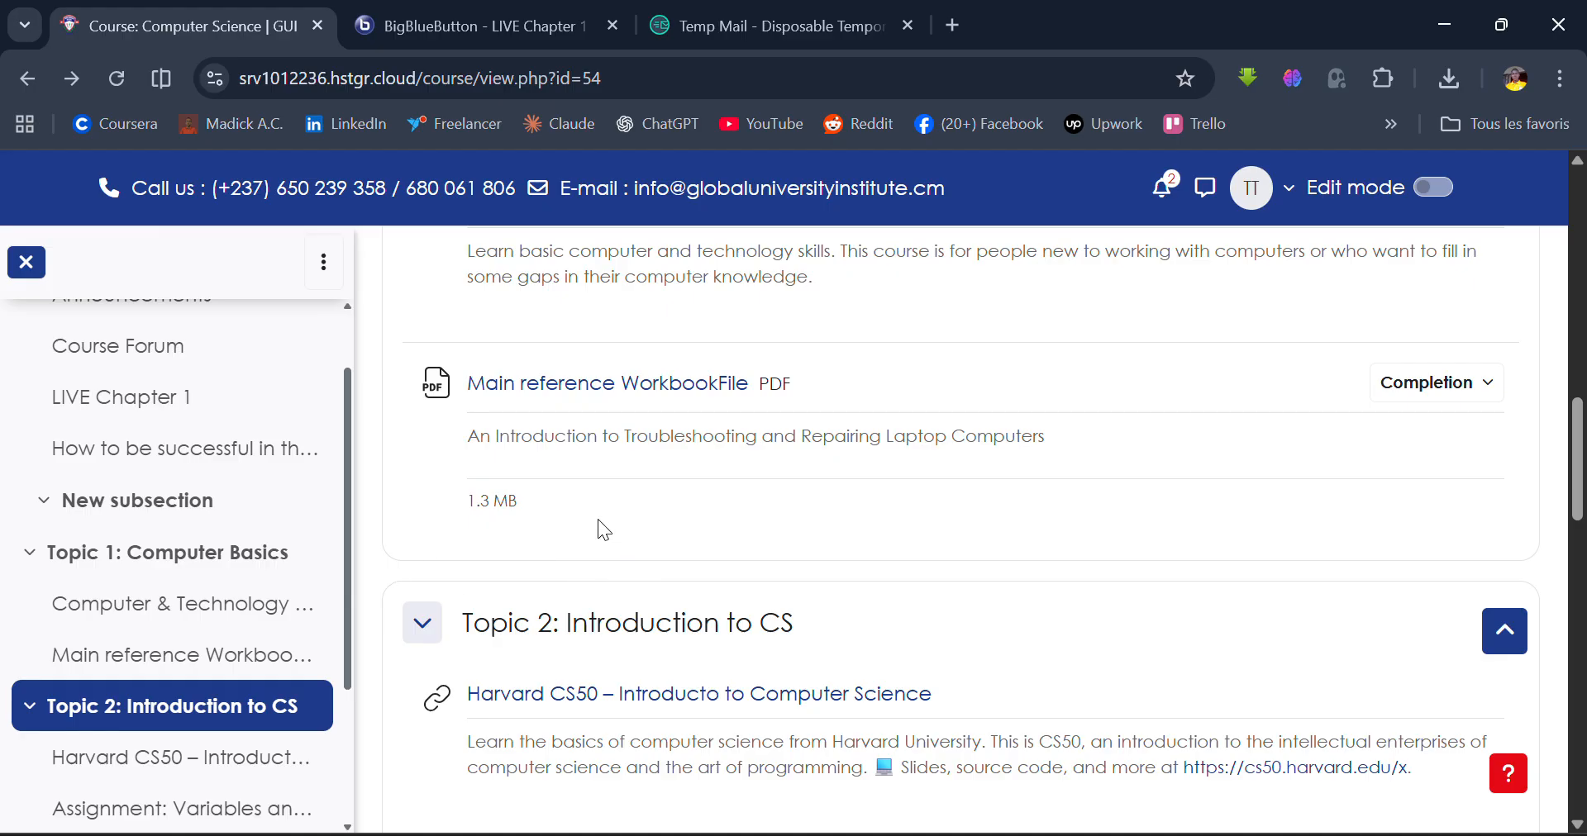
pyautogui.scroll(-2, 475, 497)
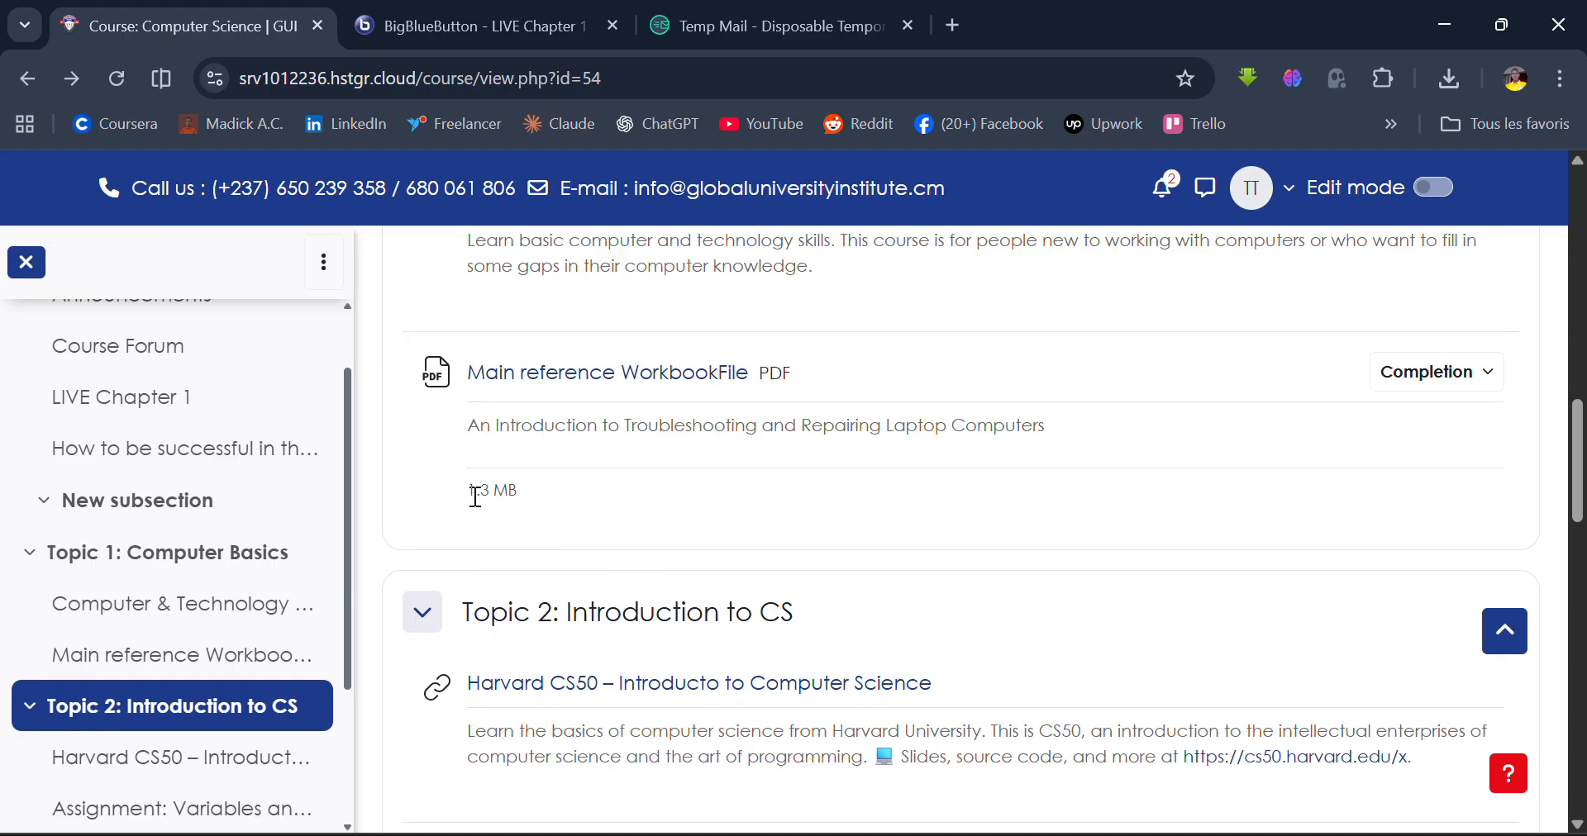
pyautogui.scroll(-2, 475, 498)
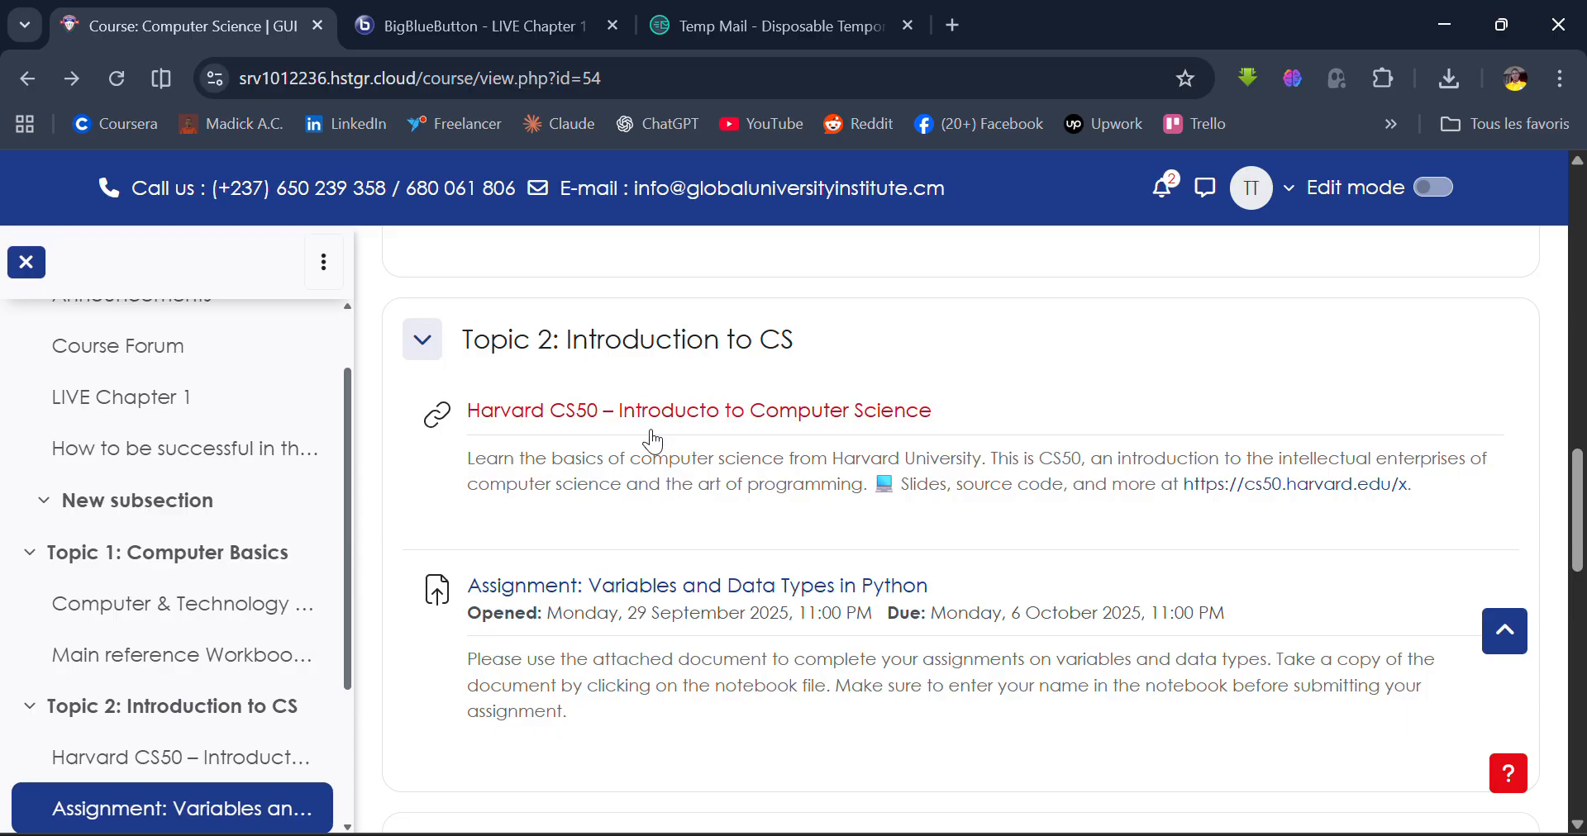
pyautogui.scroll(-3, 649, 475)
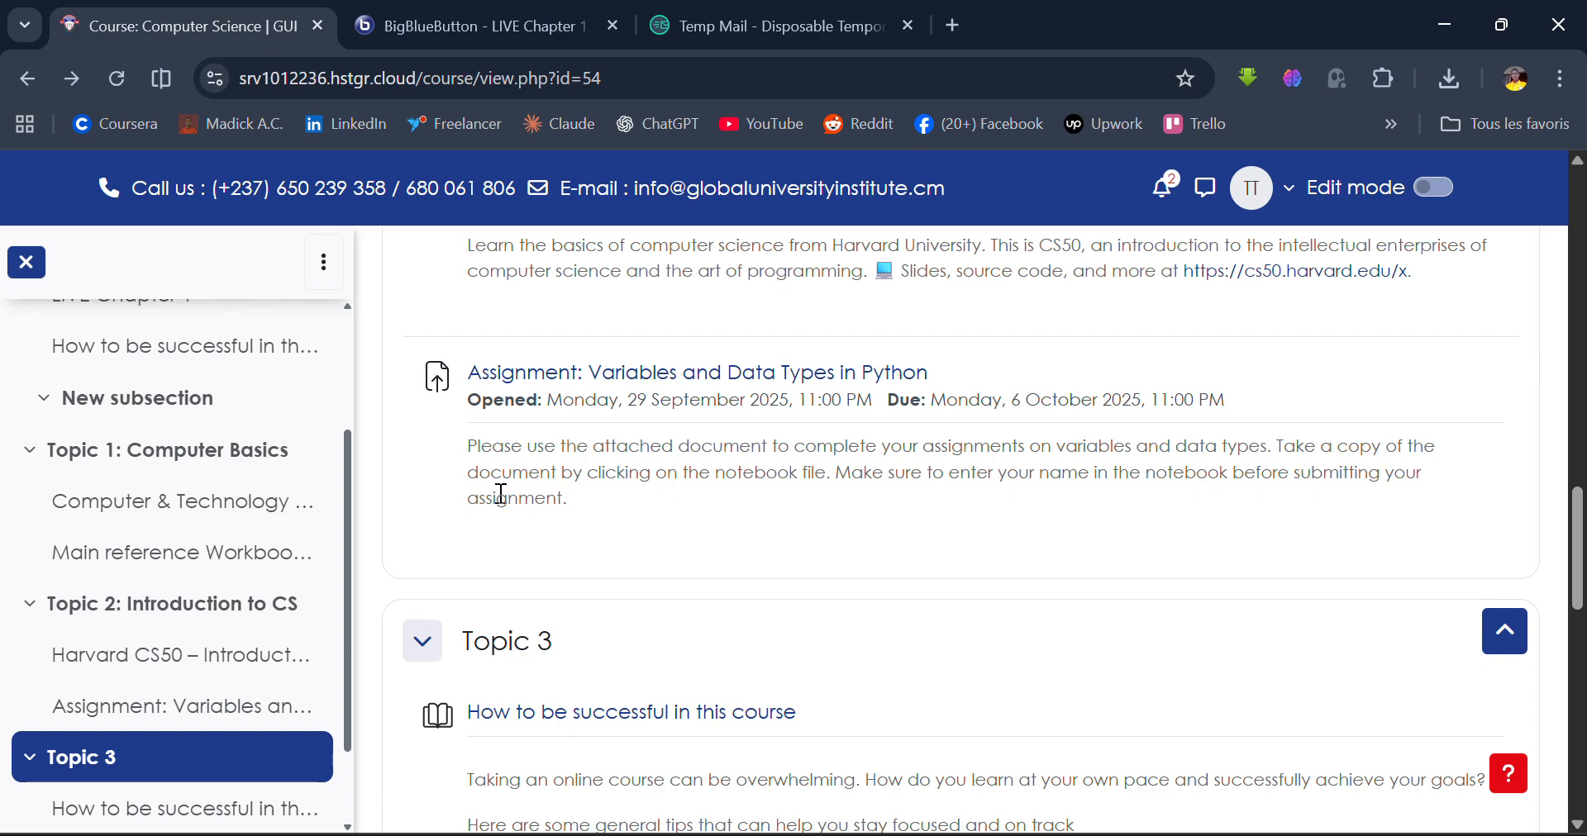
pyautogui.moveTo(571, 518); pyautogui.dragTo(458, 394)
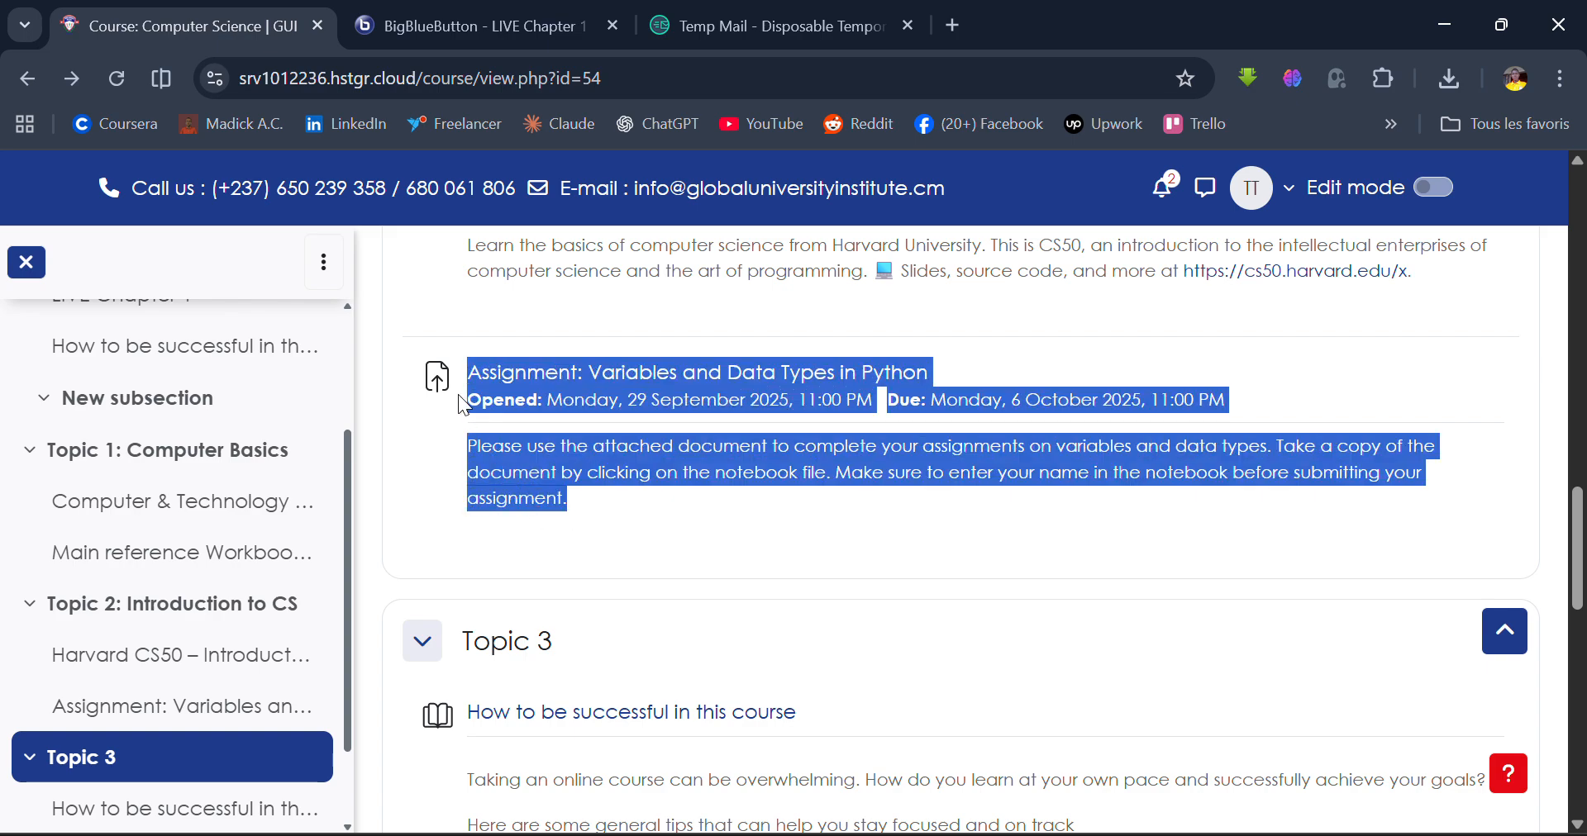
pyautogui.click(814, 381)
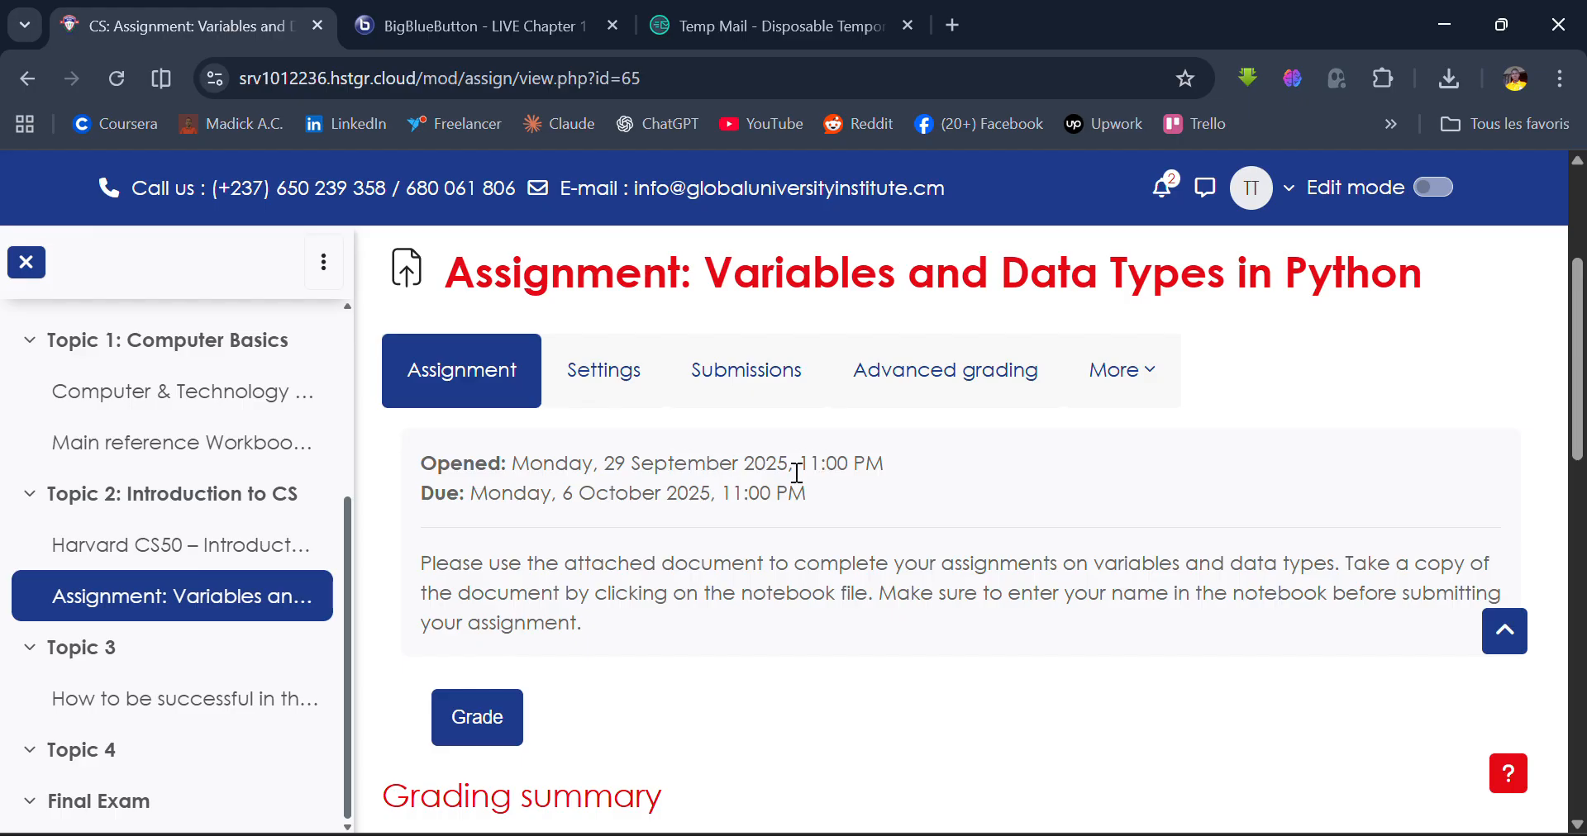
# Check the assignment's due date and time and look over its grading summary
pyautogui.moveTo(501, 494); pyautogui.dragTo(698, 502)
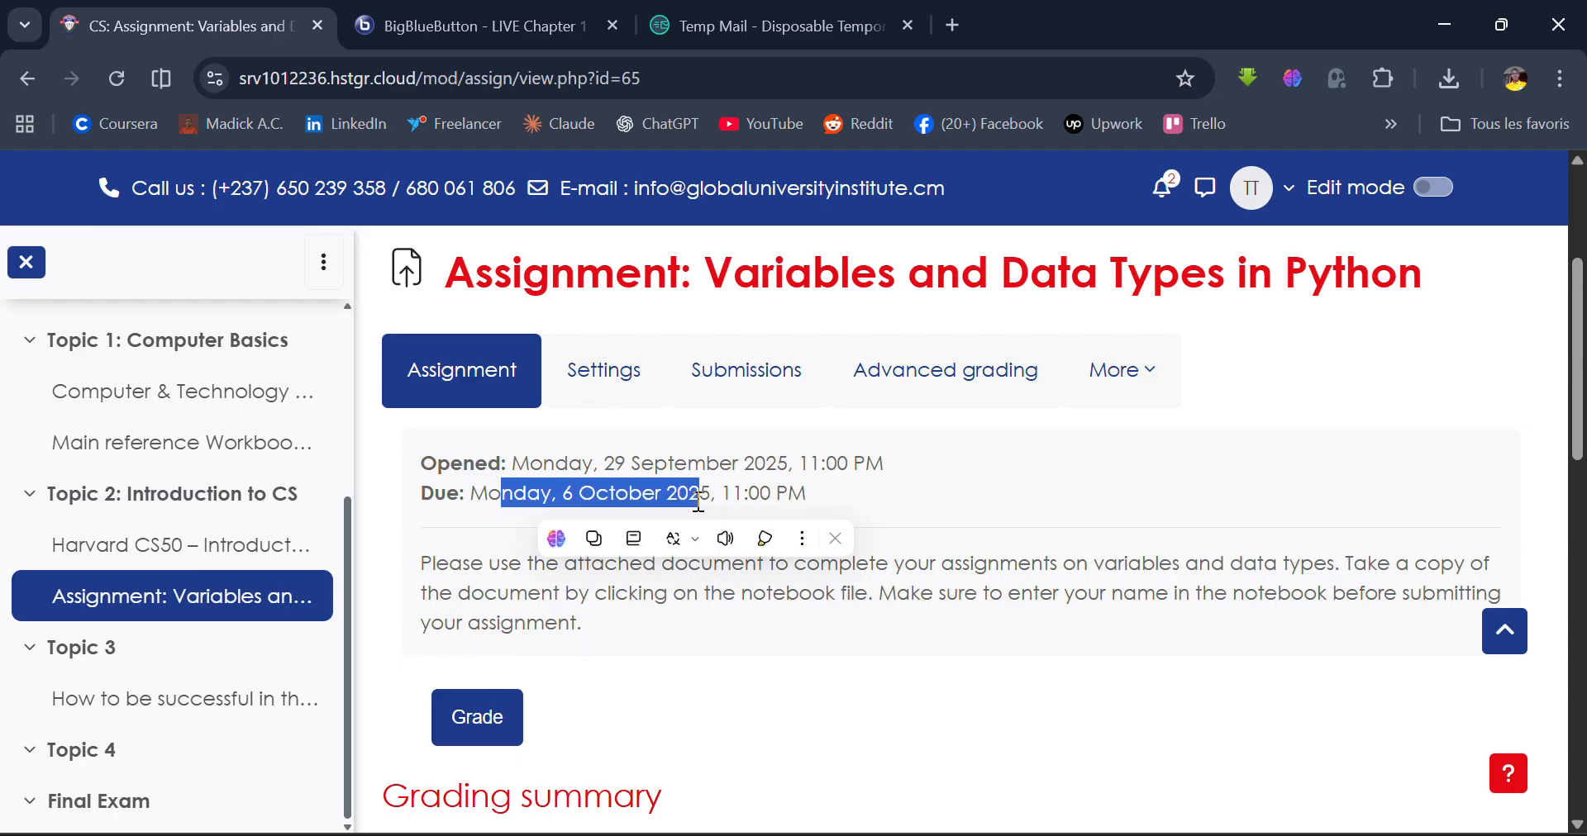
pyautogui.click(774, 499)
pyautogui.doubleClick(776, 496)
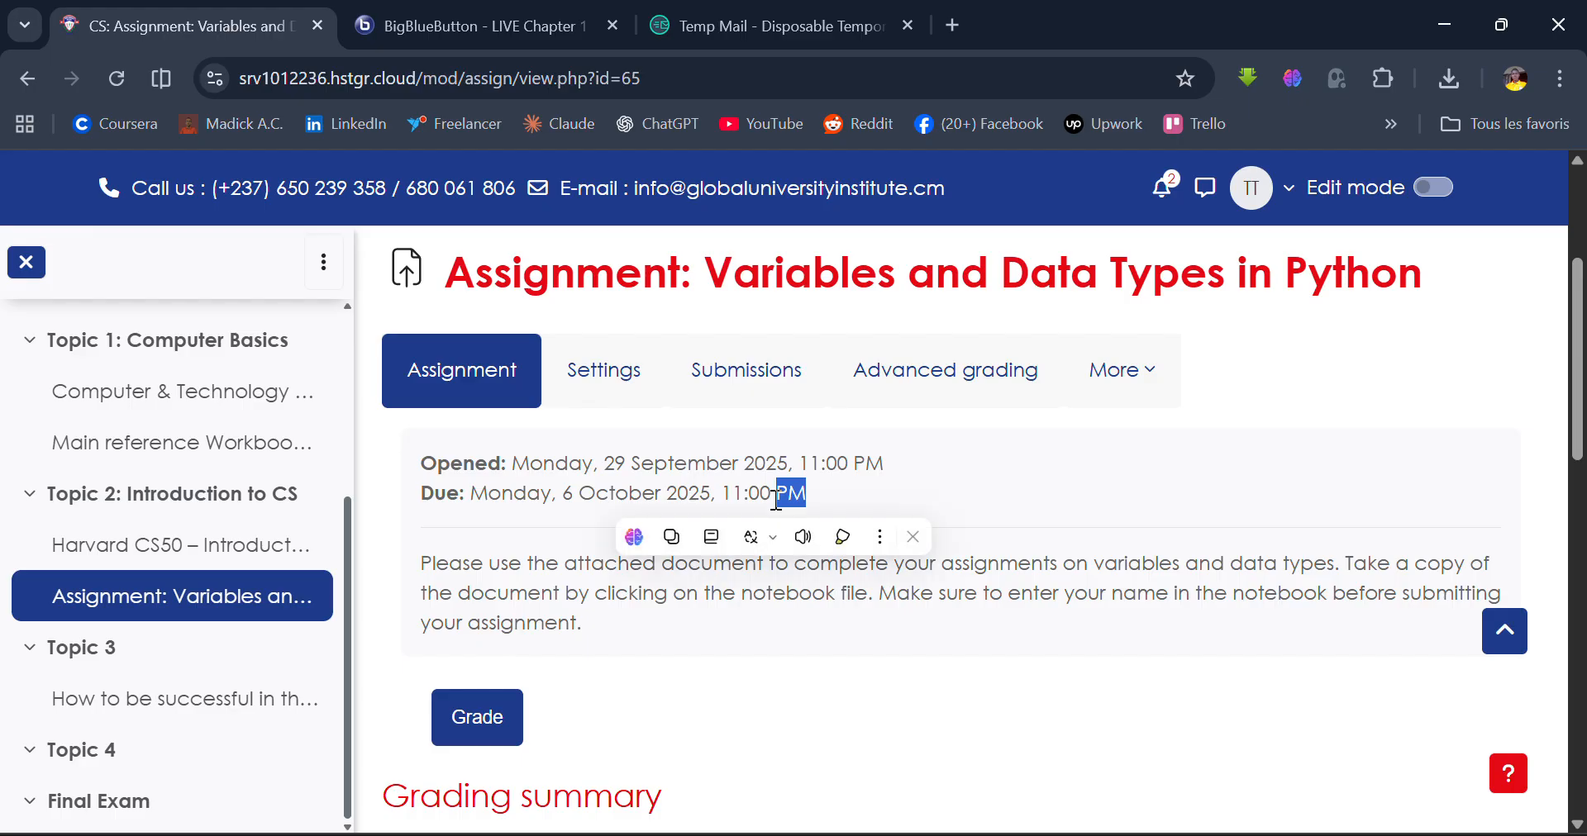
pyautogui.scroll(-5, 919, 489)
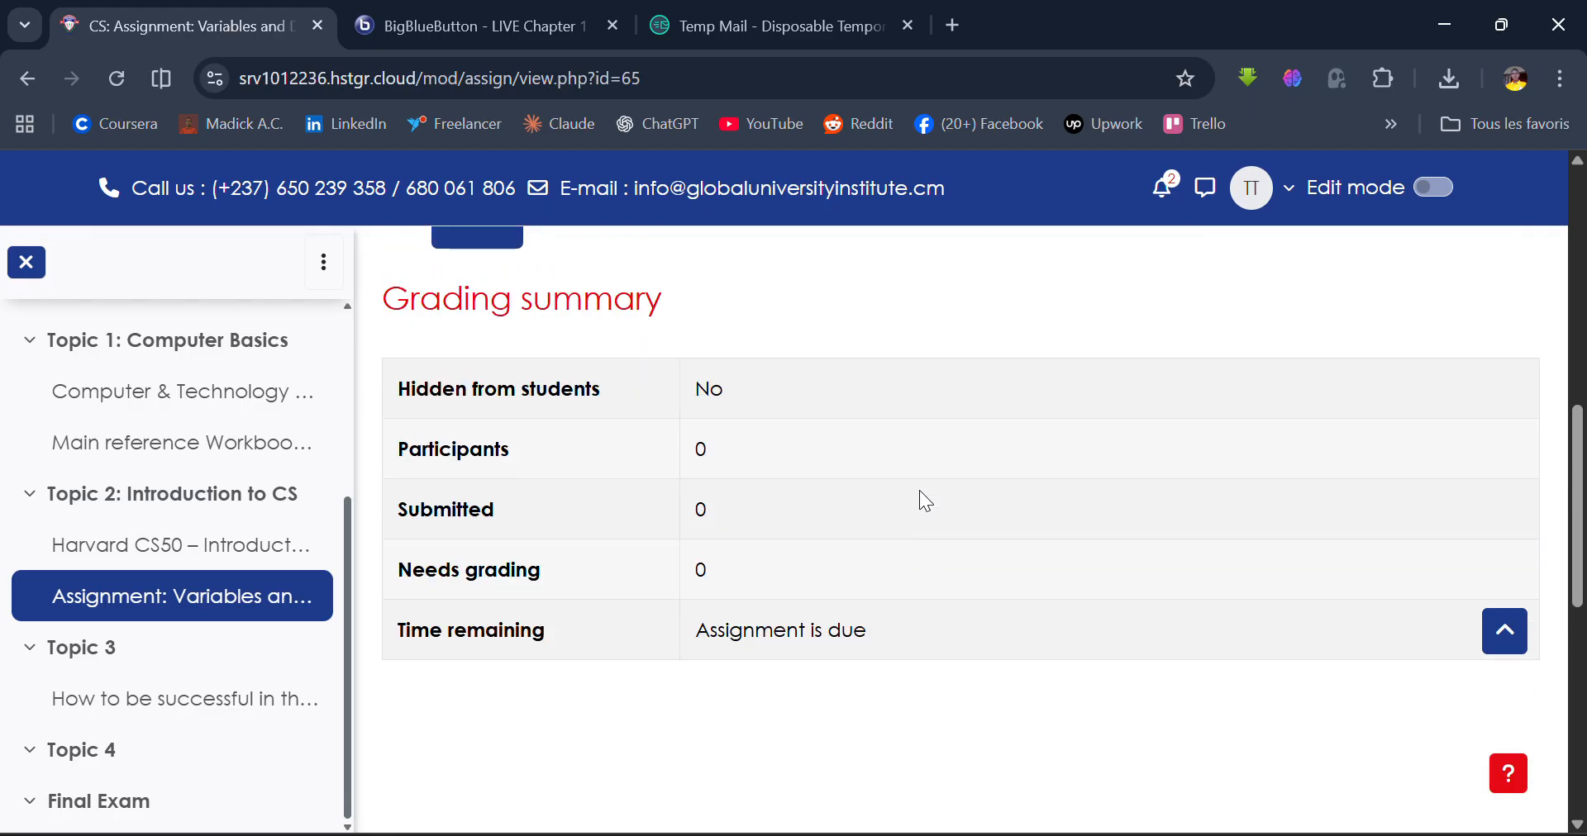
pyautogui.scroll(4, 919, 490)
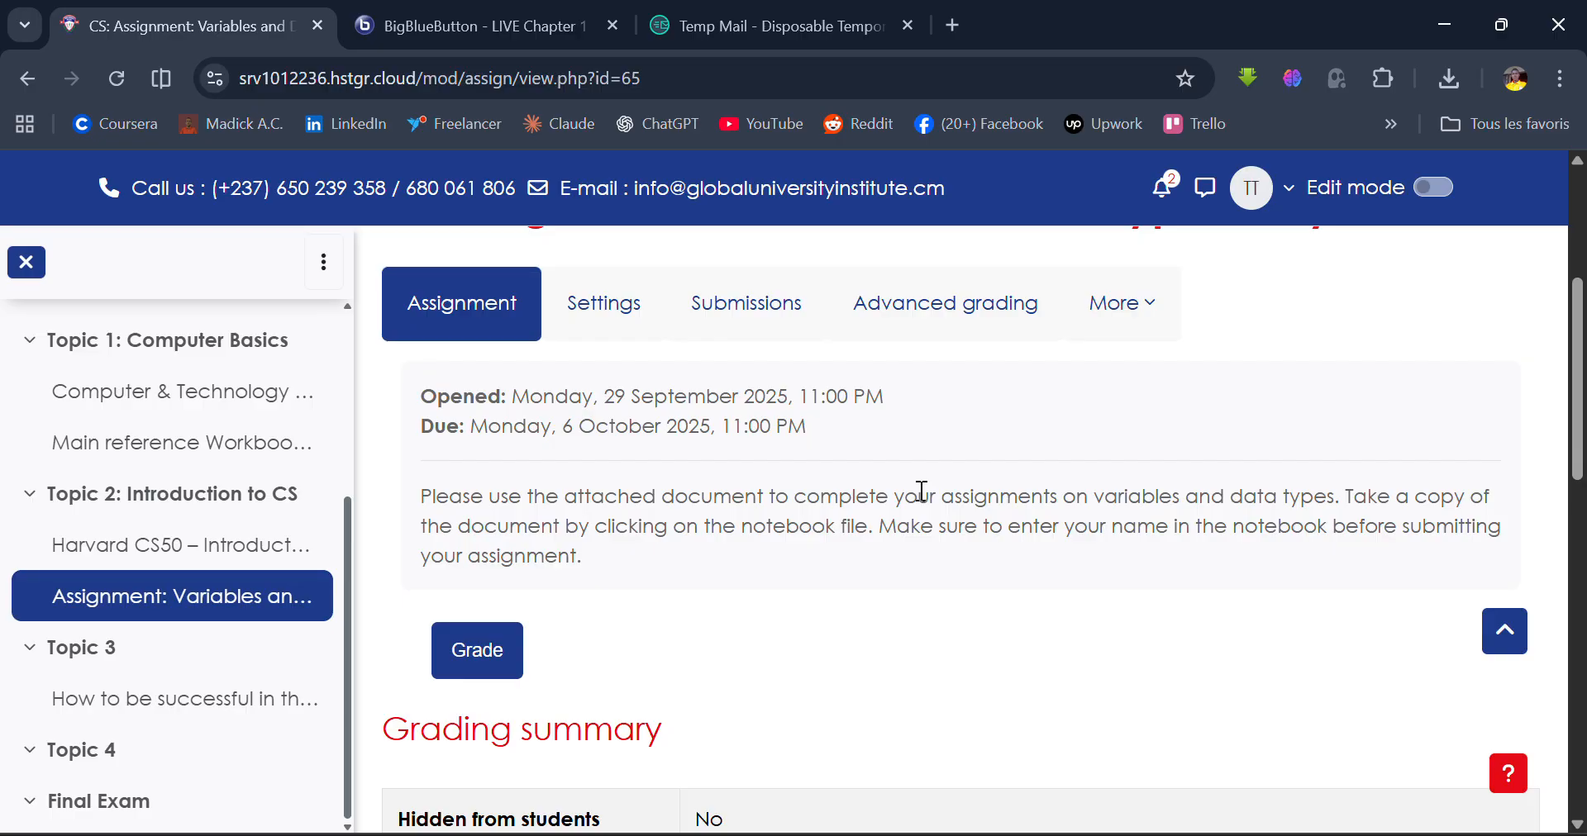
# Open the assignment's settings and review its description and activity instructions
pyautogui.click(589, 310)
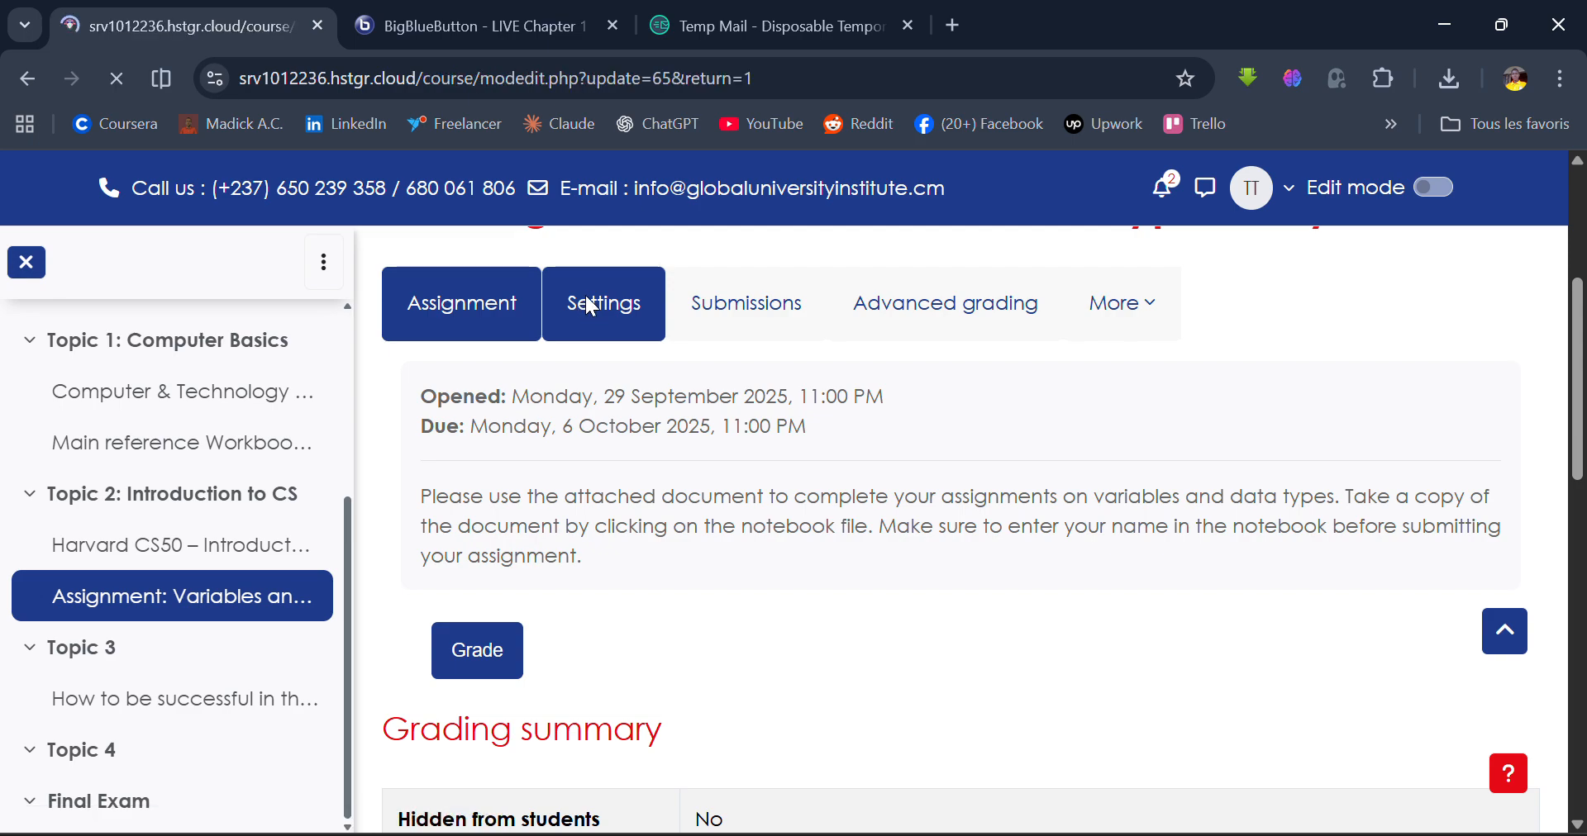
pyautogui.scroll(-10, 585, 295)
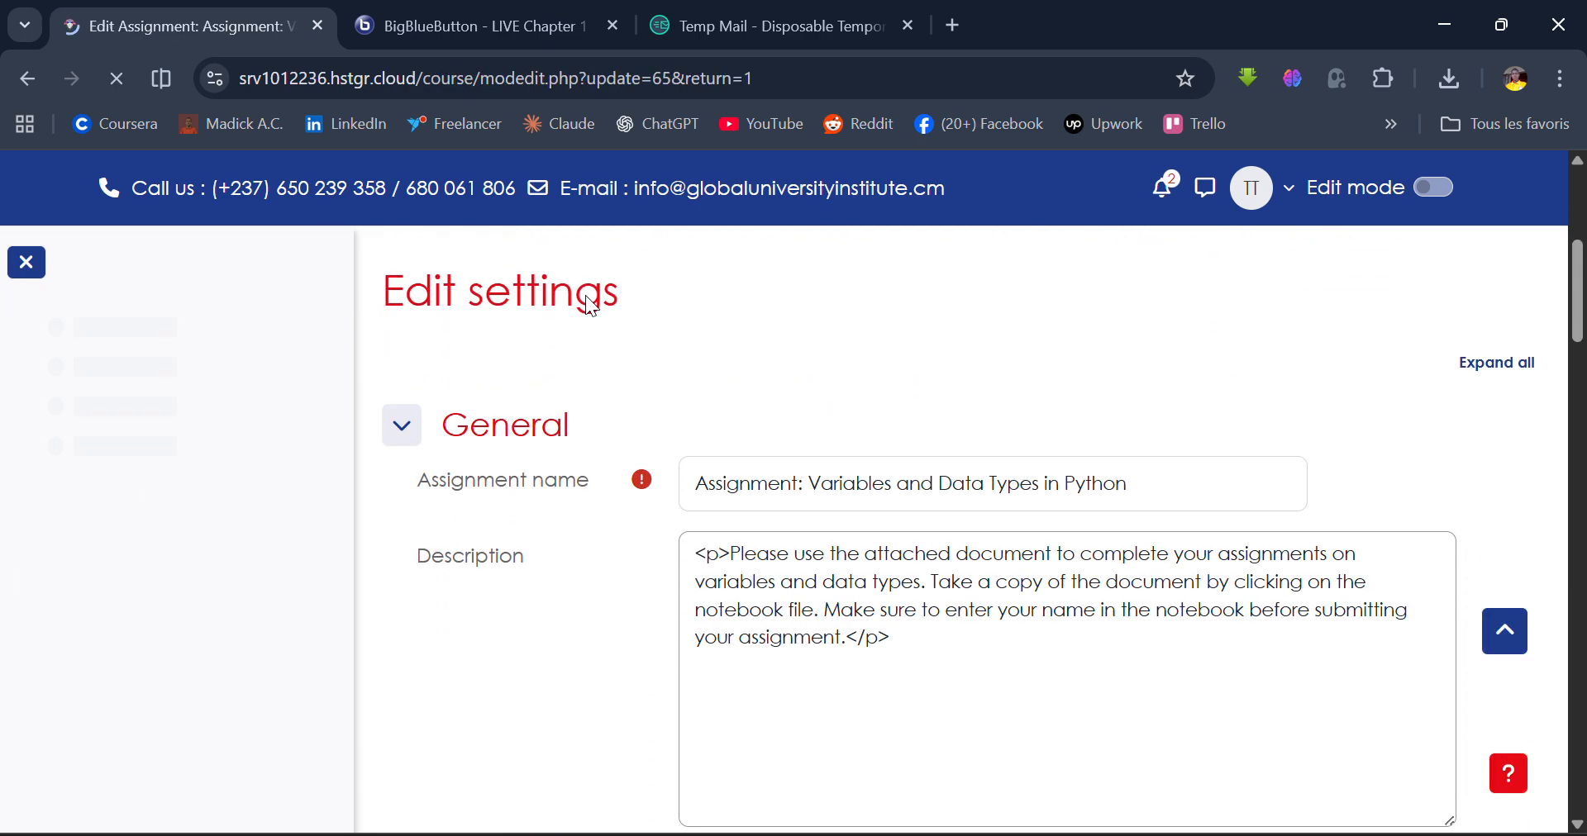
pyautogui.scroll(-2, 585, 295)
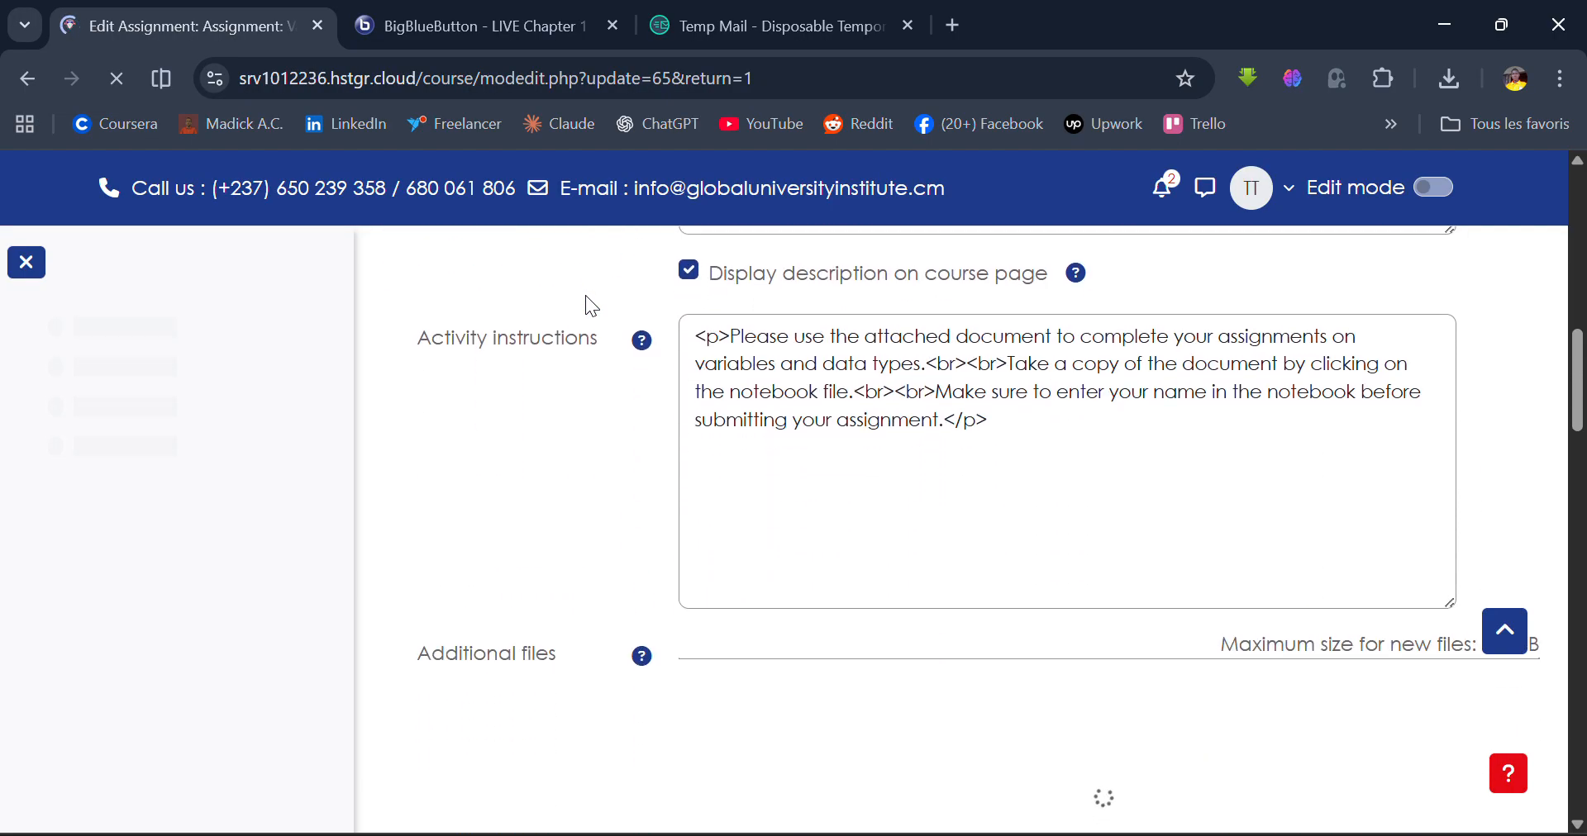
pyautogui.scroll(5, 585, 295)
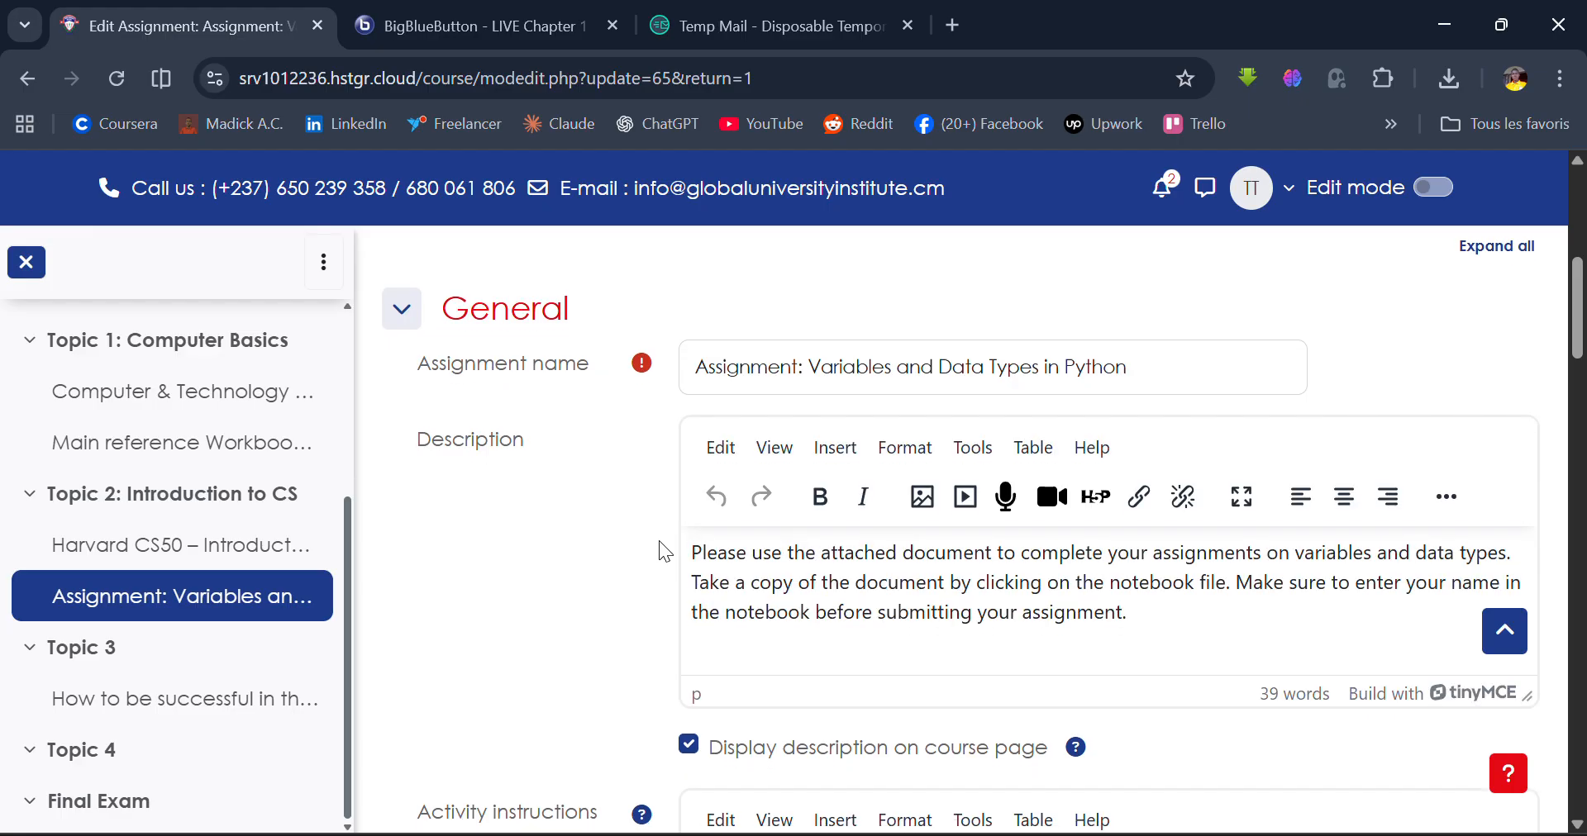
pyautogui.scroll(-3, 660, 543)
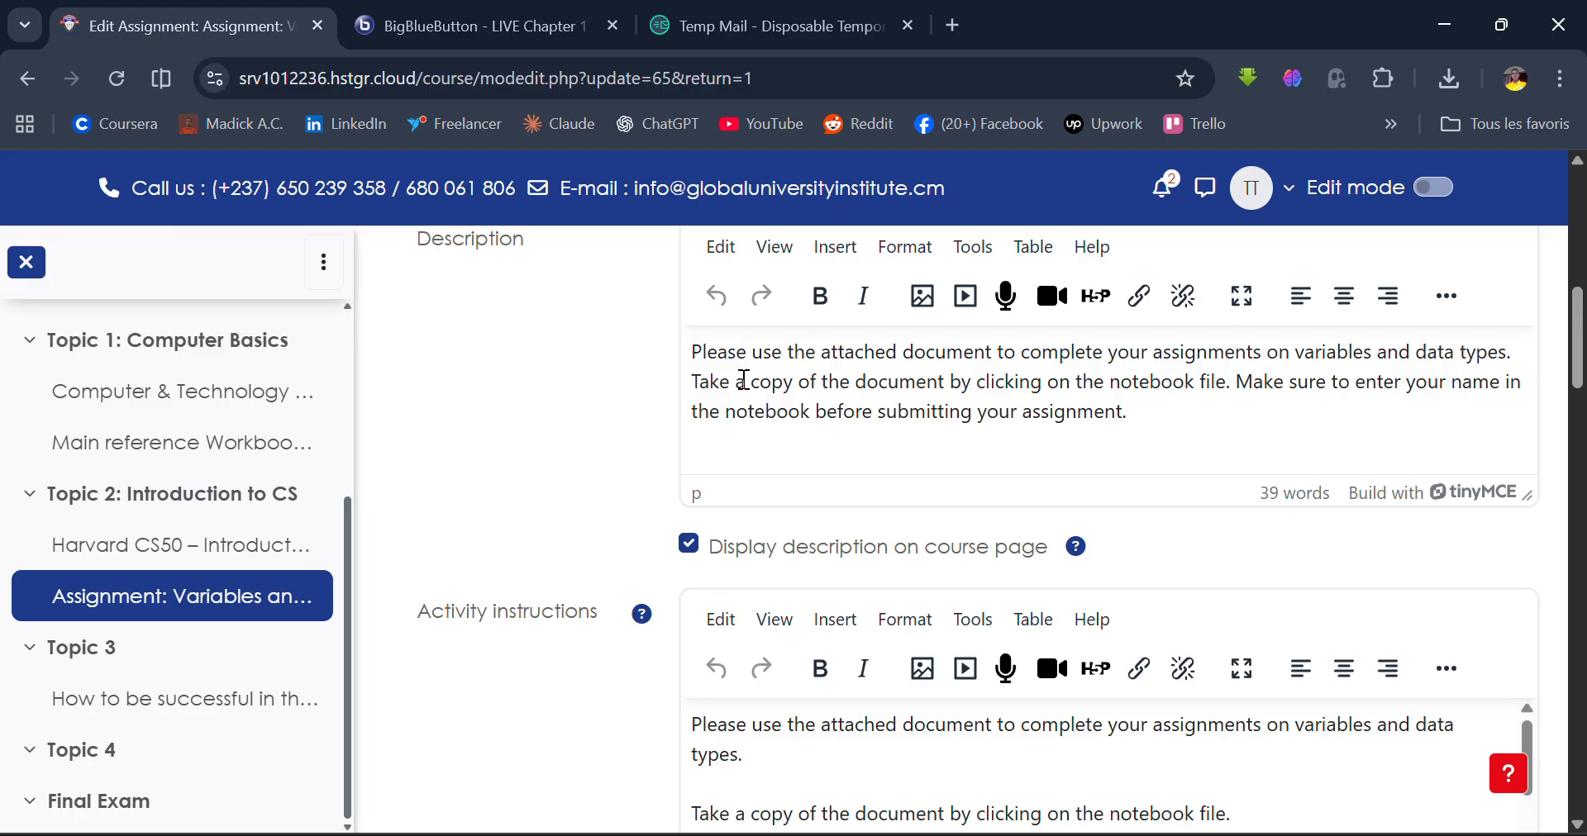
pyautogui.moveTo(733, 380); pyautogui.dragTo(992, 410)
pyautogui.scroll(-4, 992, 410)
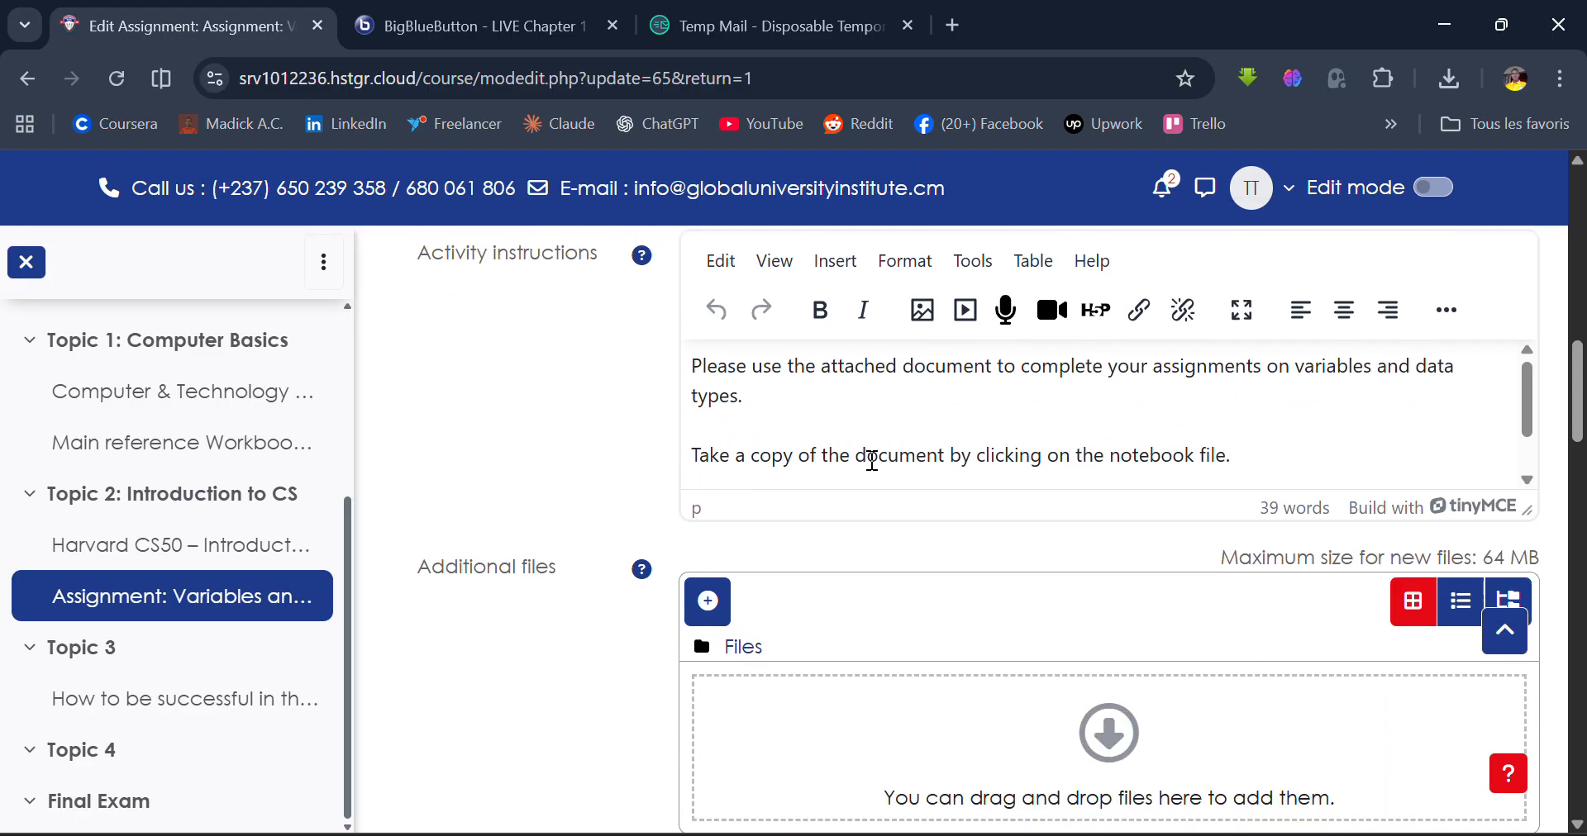
pyautogui.scroll(5, 870, 459)
pyautogui.scroll(-2, 921, 458)
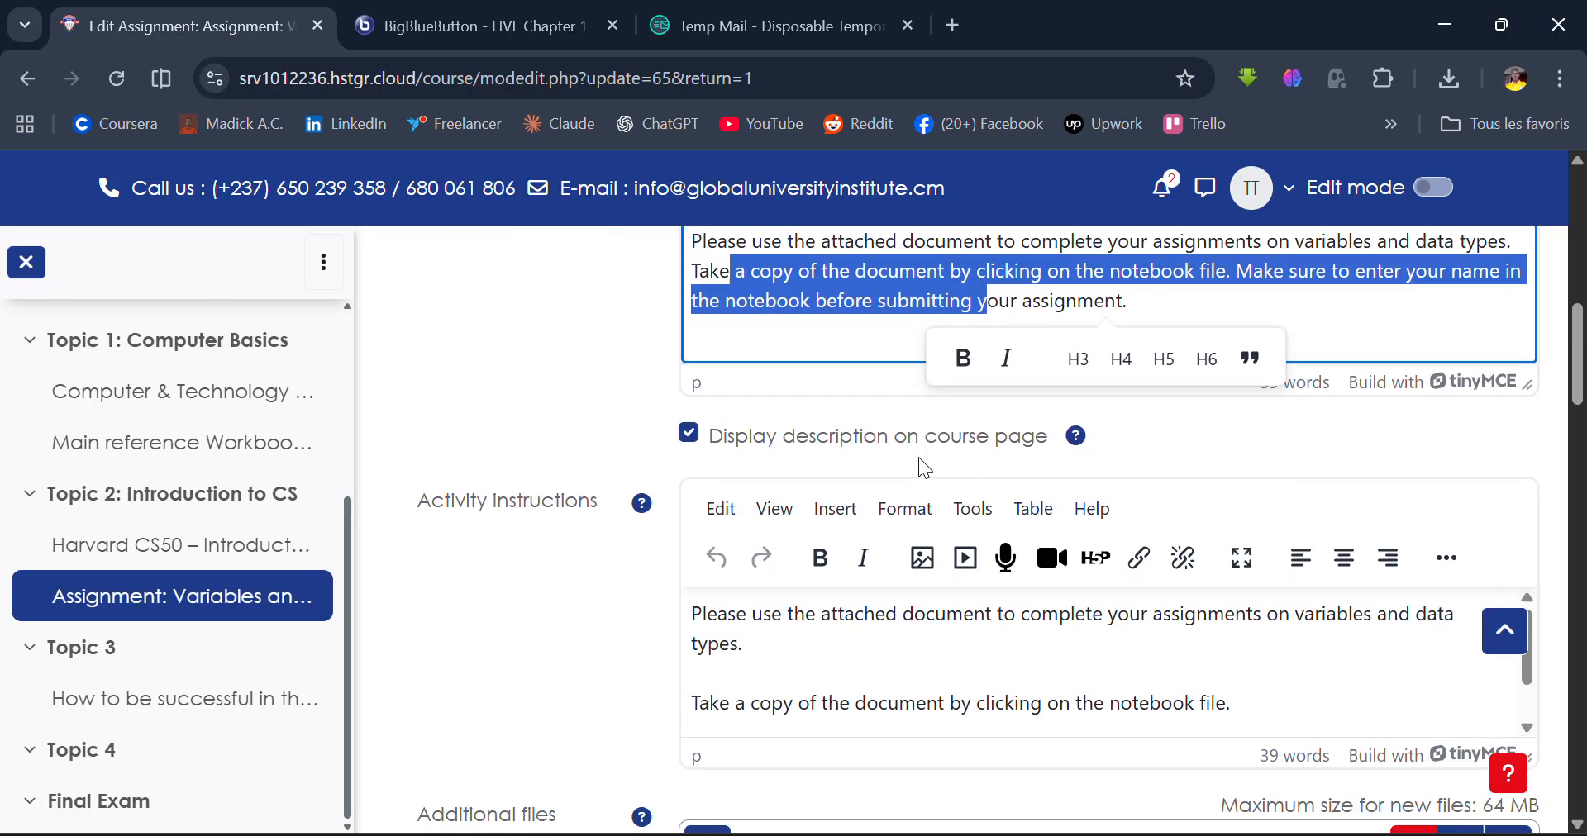
pyautogui.click(795, 671)
pyautogui.scroll(-4, 796, 671)
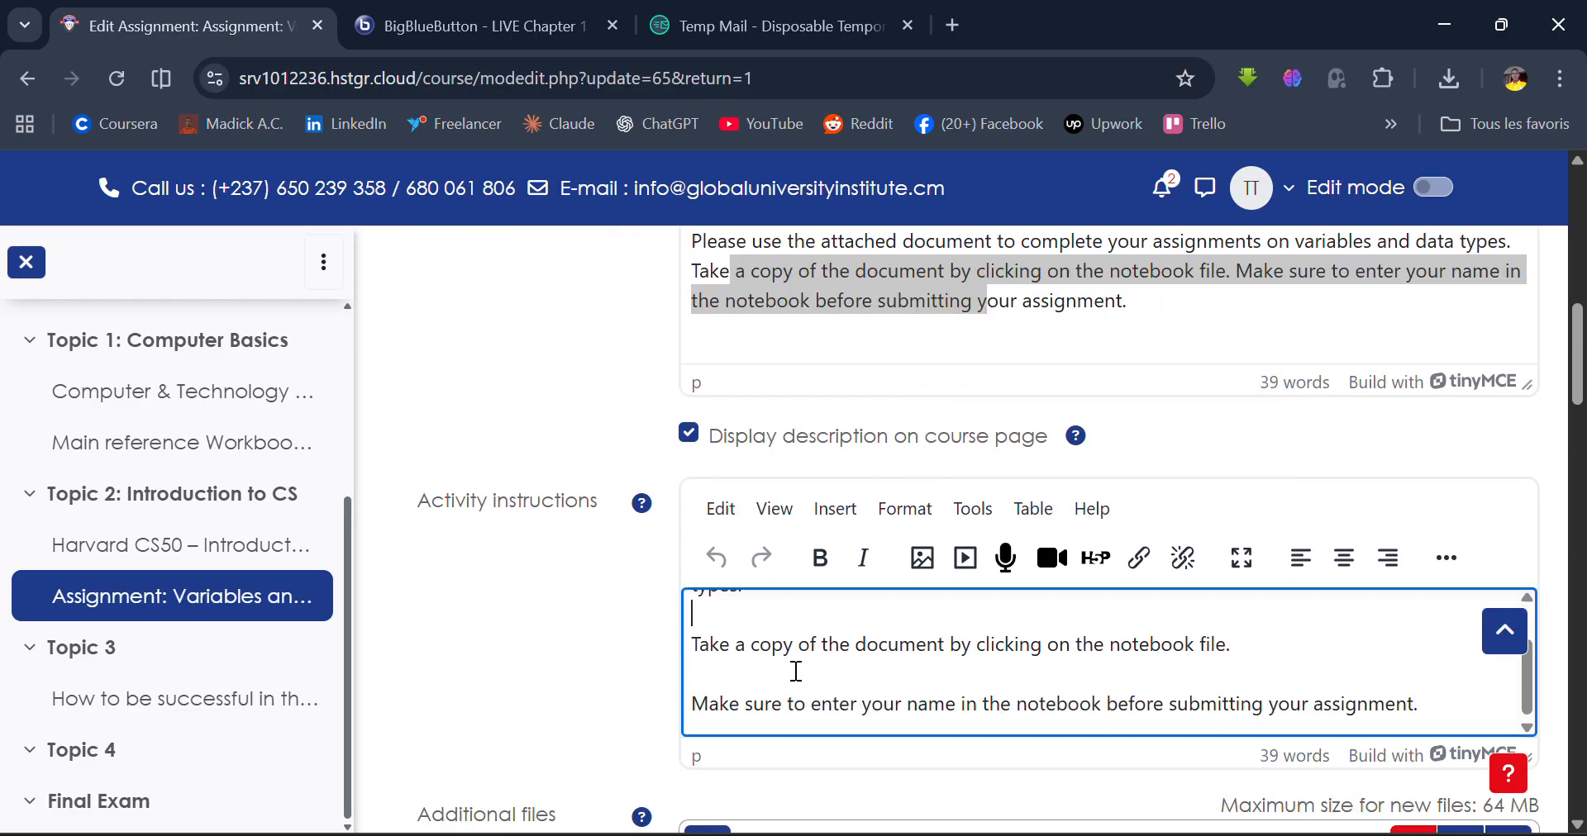
# Review the additional files area and the Availability dates, dismissing the Clock focus-session notification
pyautogui.scroll(-4, 793, 671)
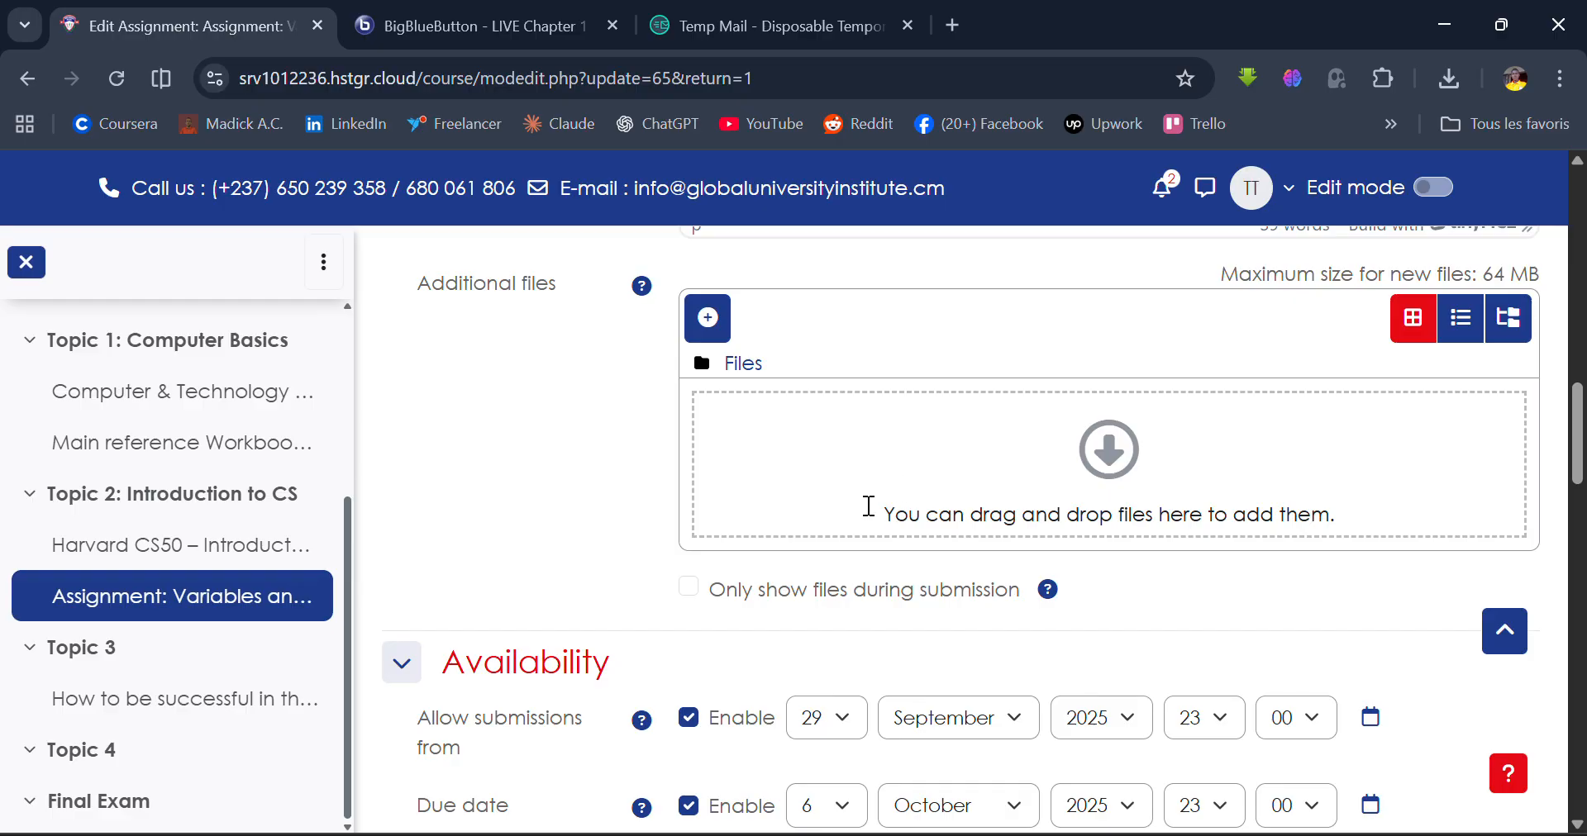
pyautogui.scroll(-2, 607, 569)
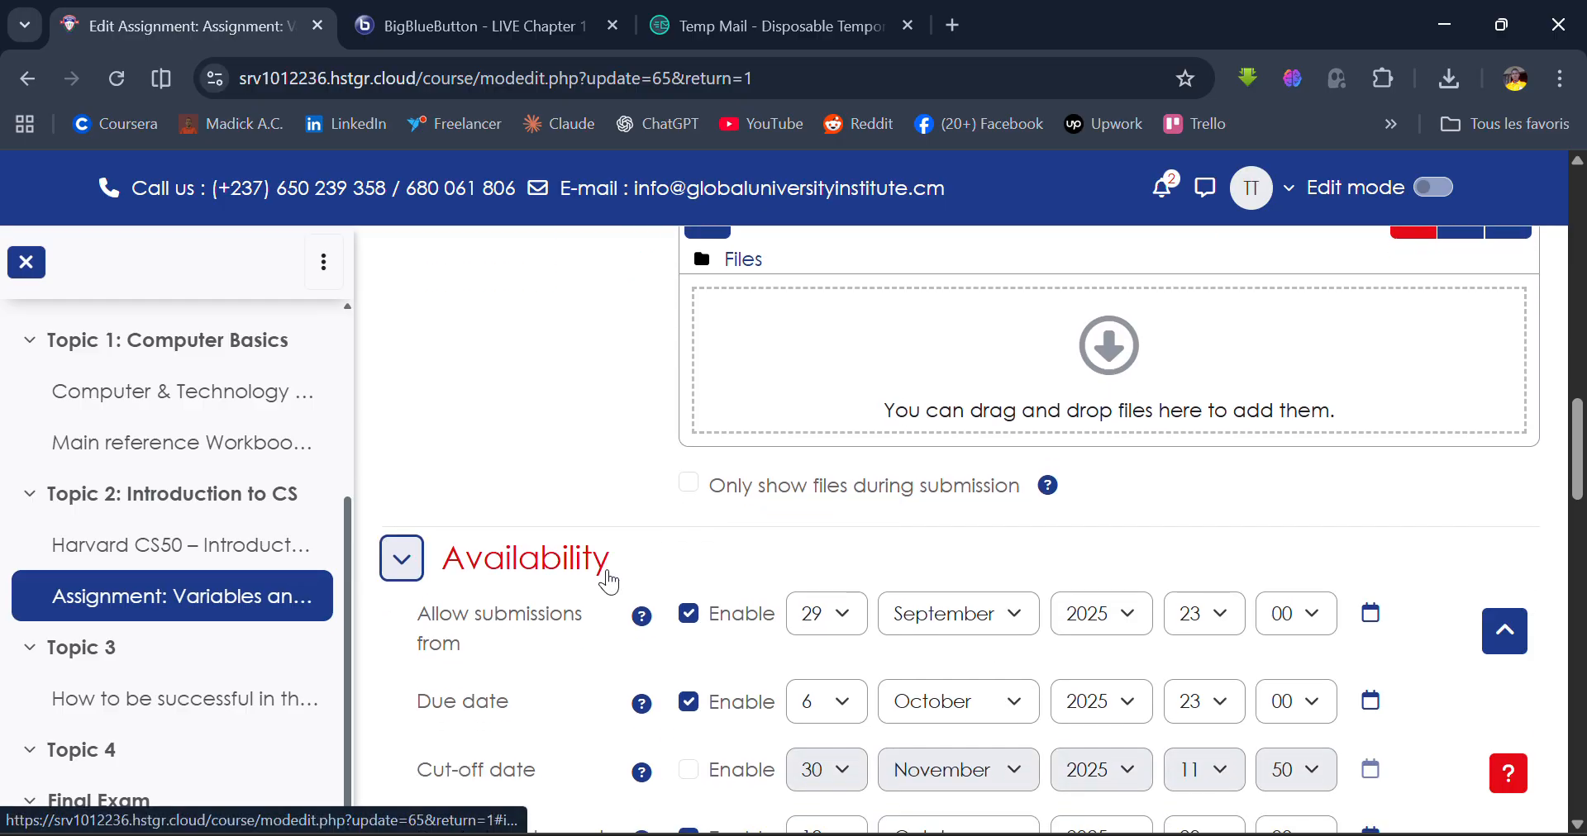
pyautogui.scroll(-2, 607, 568)
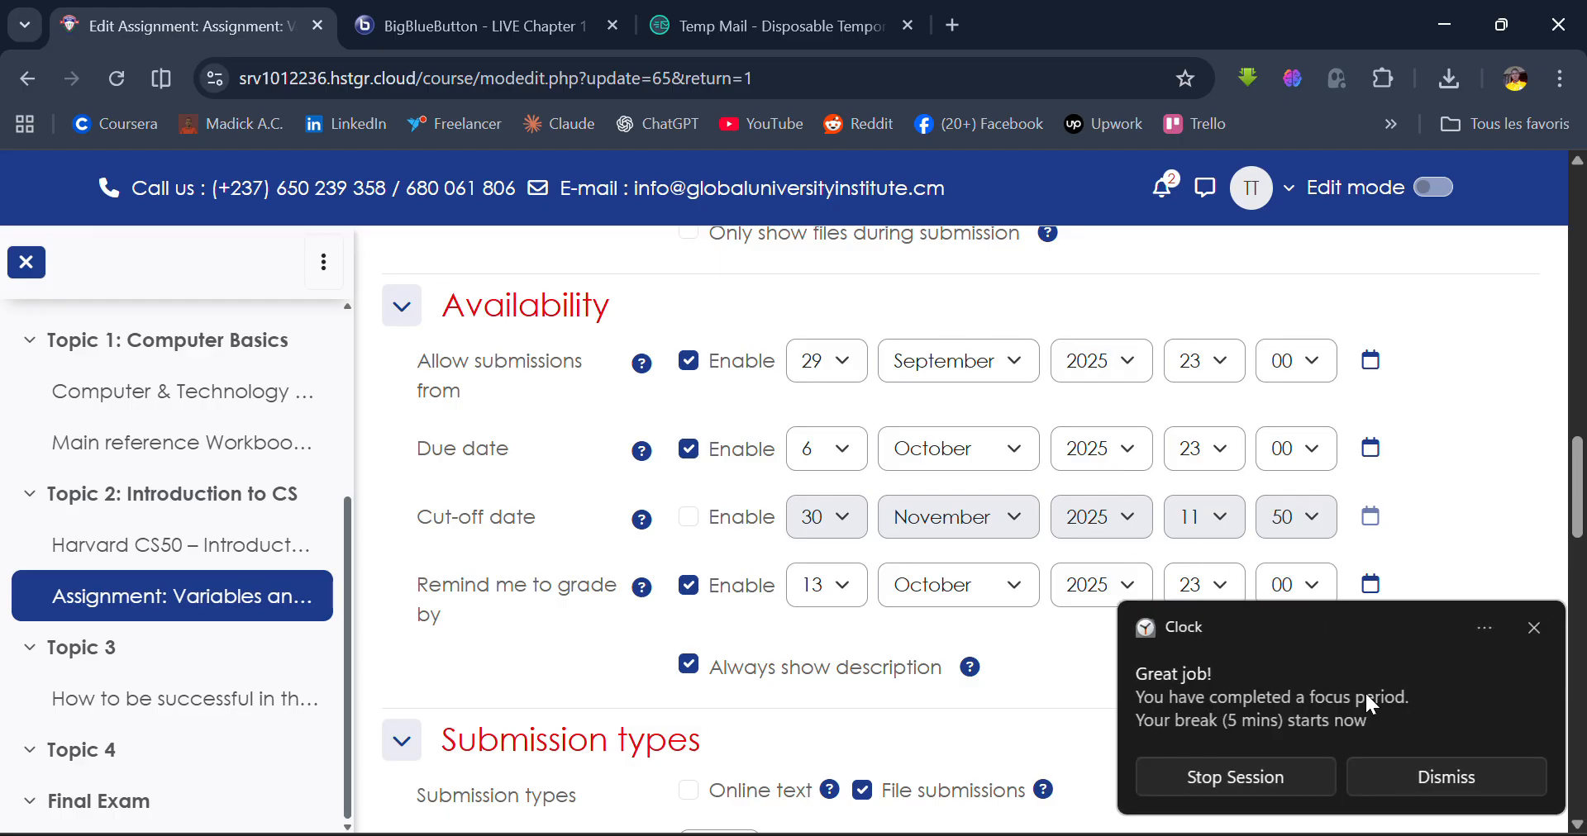
pyautogui.click(1395, 772)
pyautogui.scroll(-1, 1063, 744)
# Examine the Submission types settings, including the choices for the maximum number of uploaded files, without changing them
pyautogui.scroll(-3, 1063, 737)
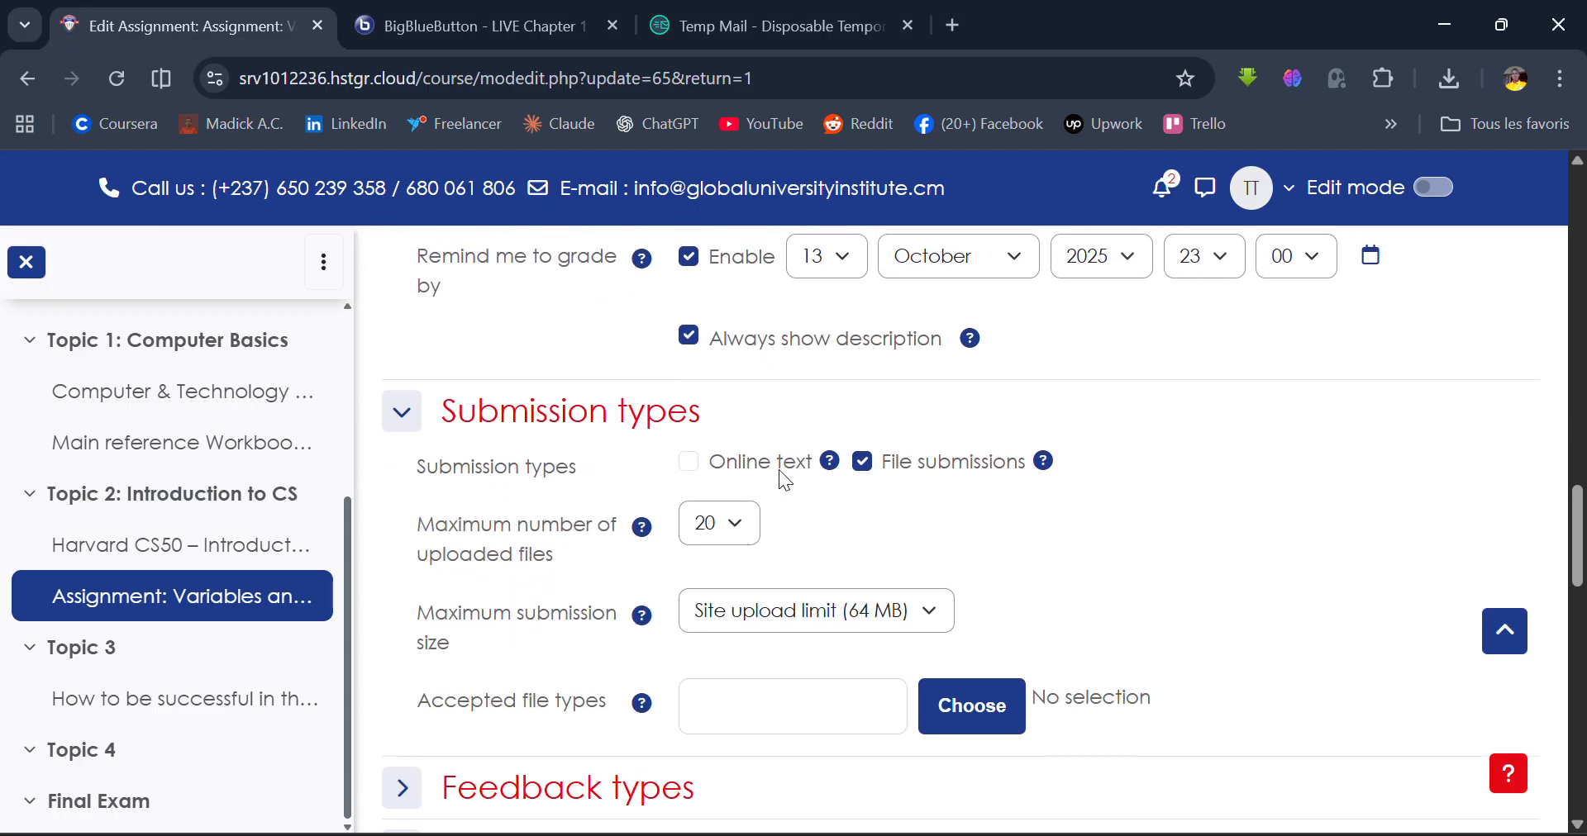
pyautogui.click(743, 507)
pyautogui.scroll(2, 738, 487)
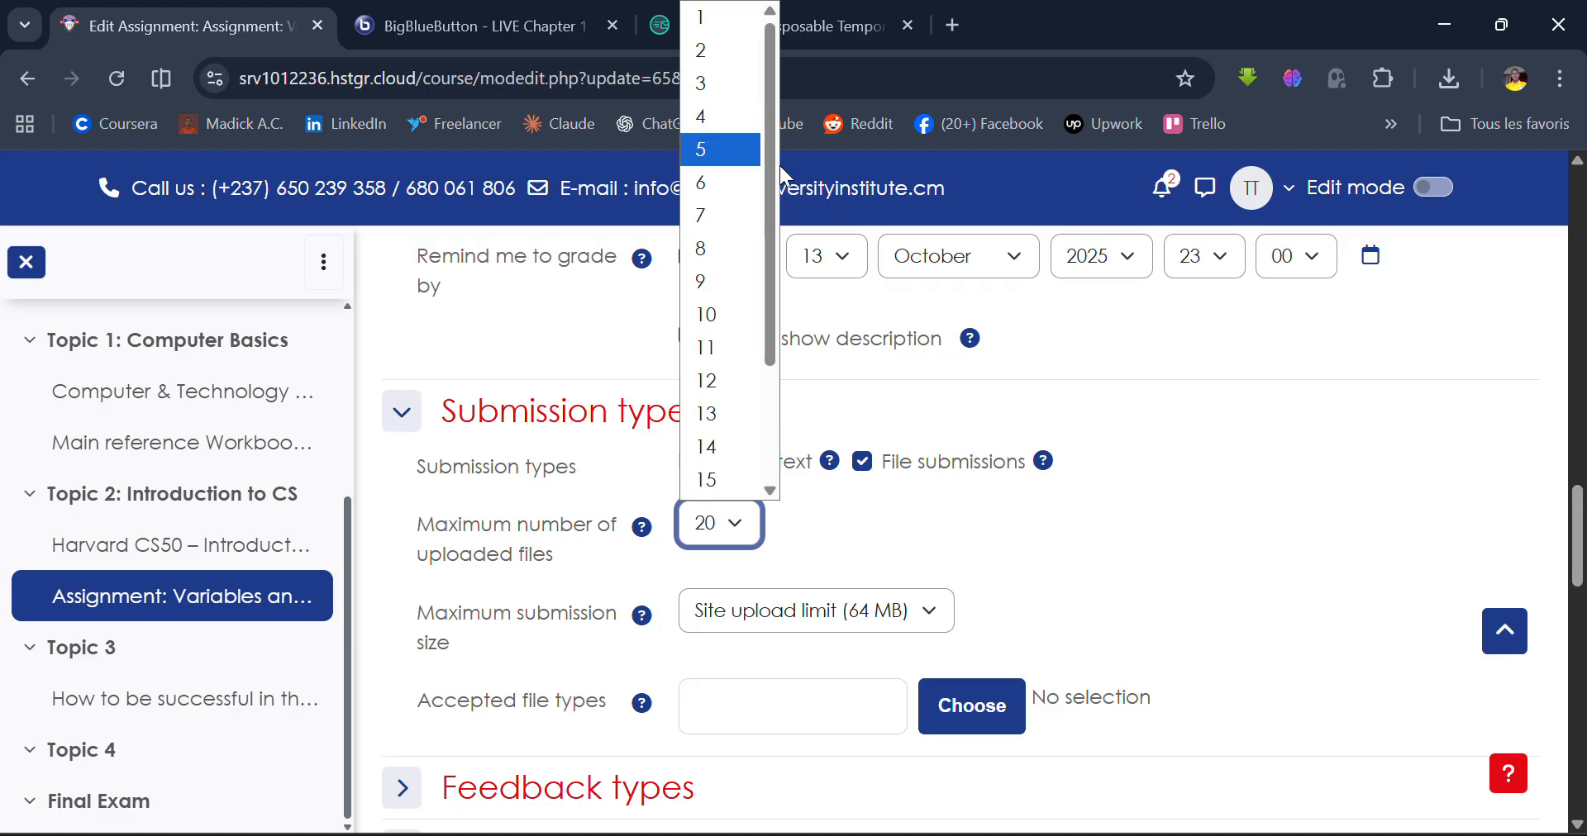
pyautogui.click(1080, 490)
pyautogui.click(1081, 490)
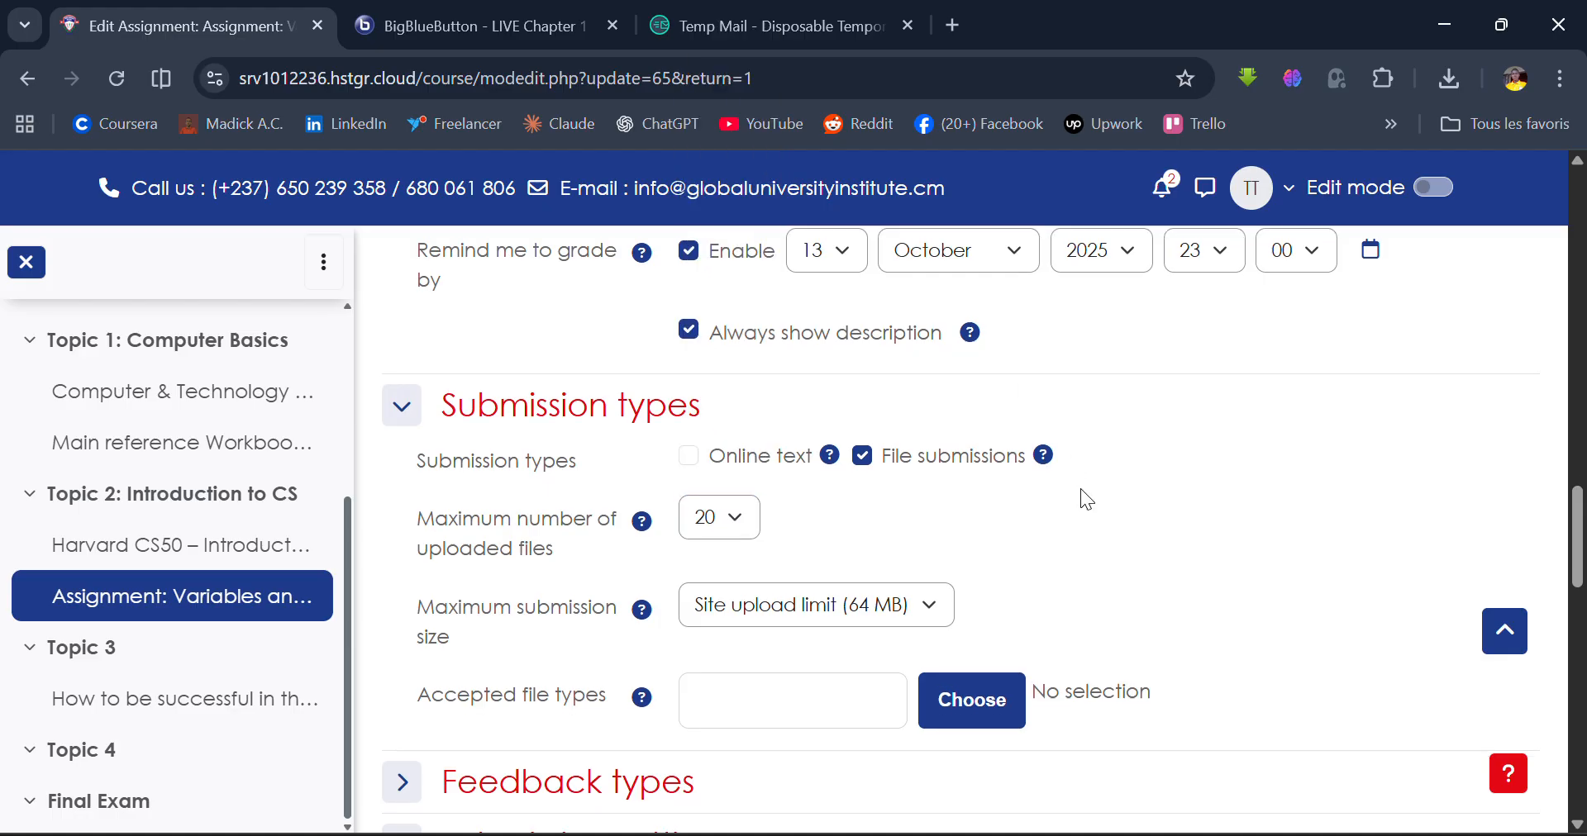
pyautogui.scroll(-2, 1080, 489)
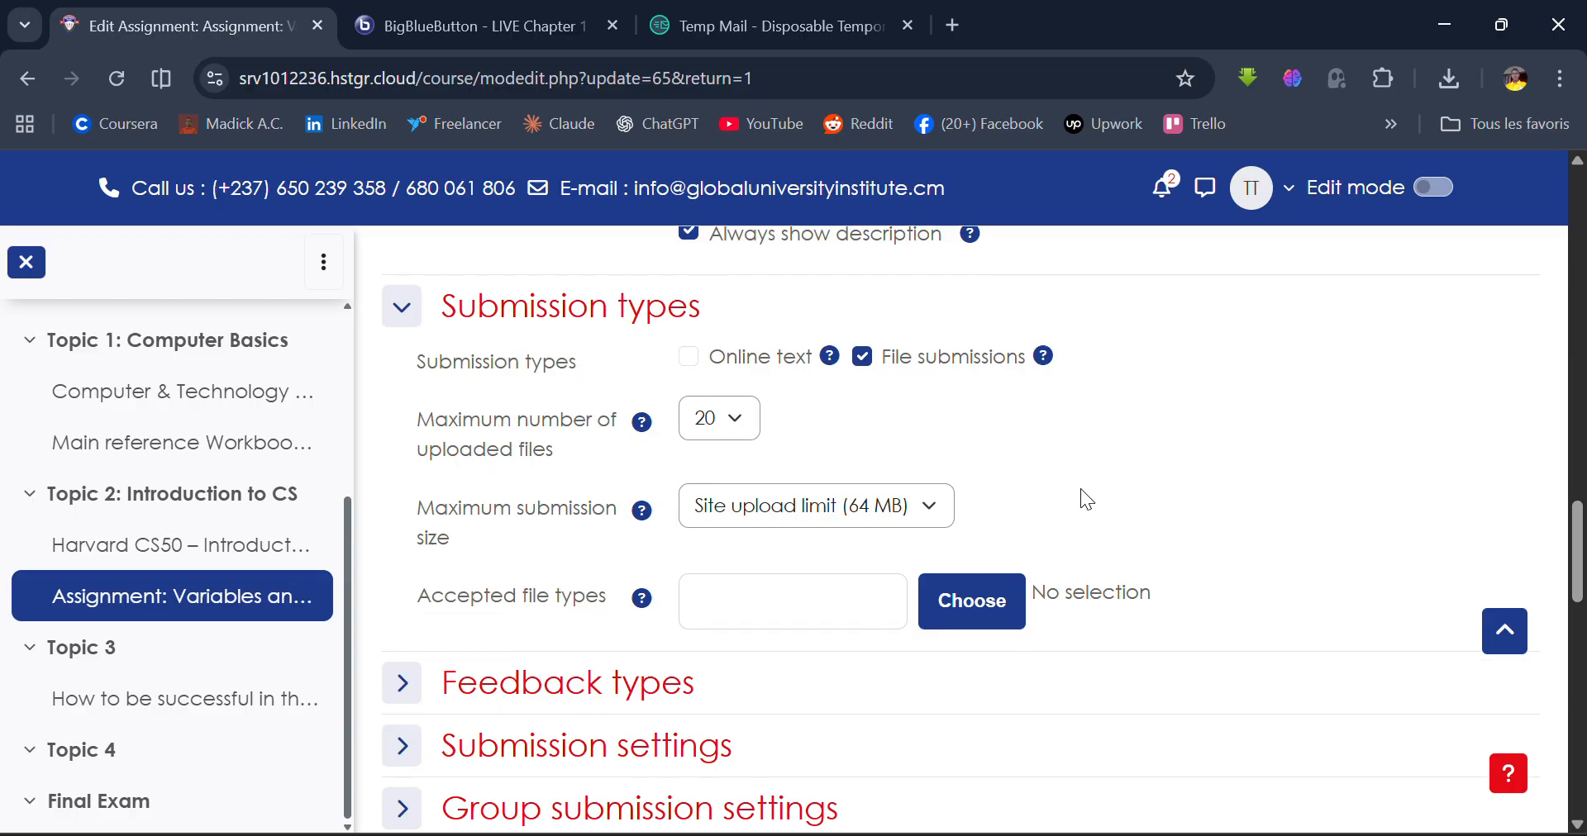
pyautogui.scroll(-2, 1080, 489)
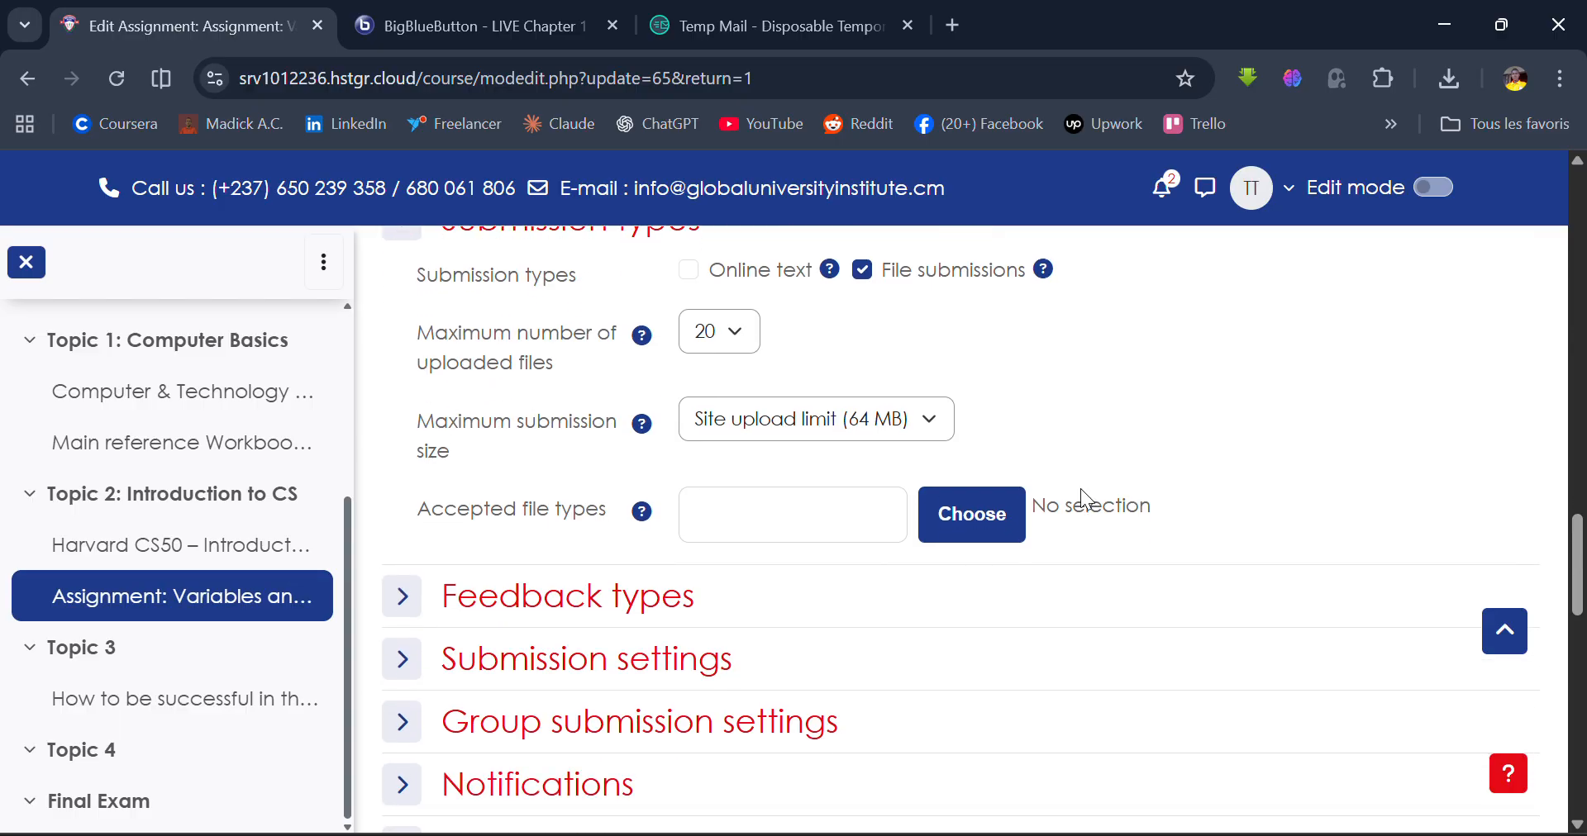
pyautogui.scroll(-6, 1079, 488)
pyautogui.scroll(7, 1079, 488)
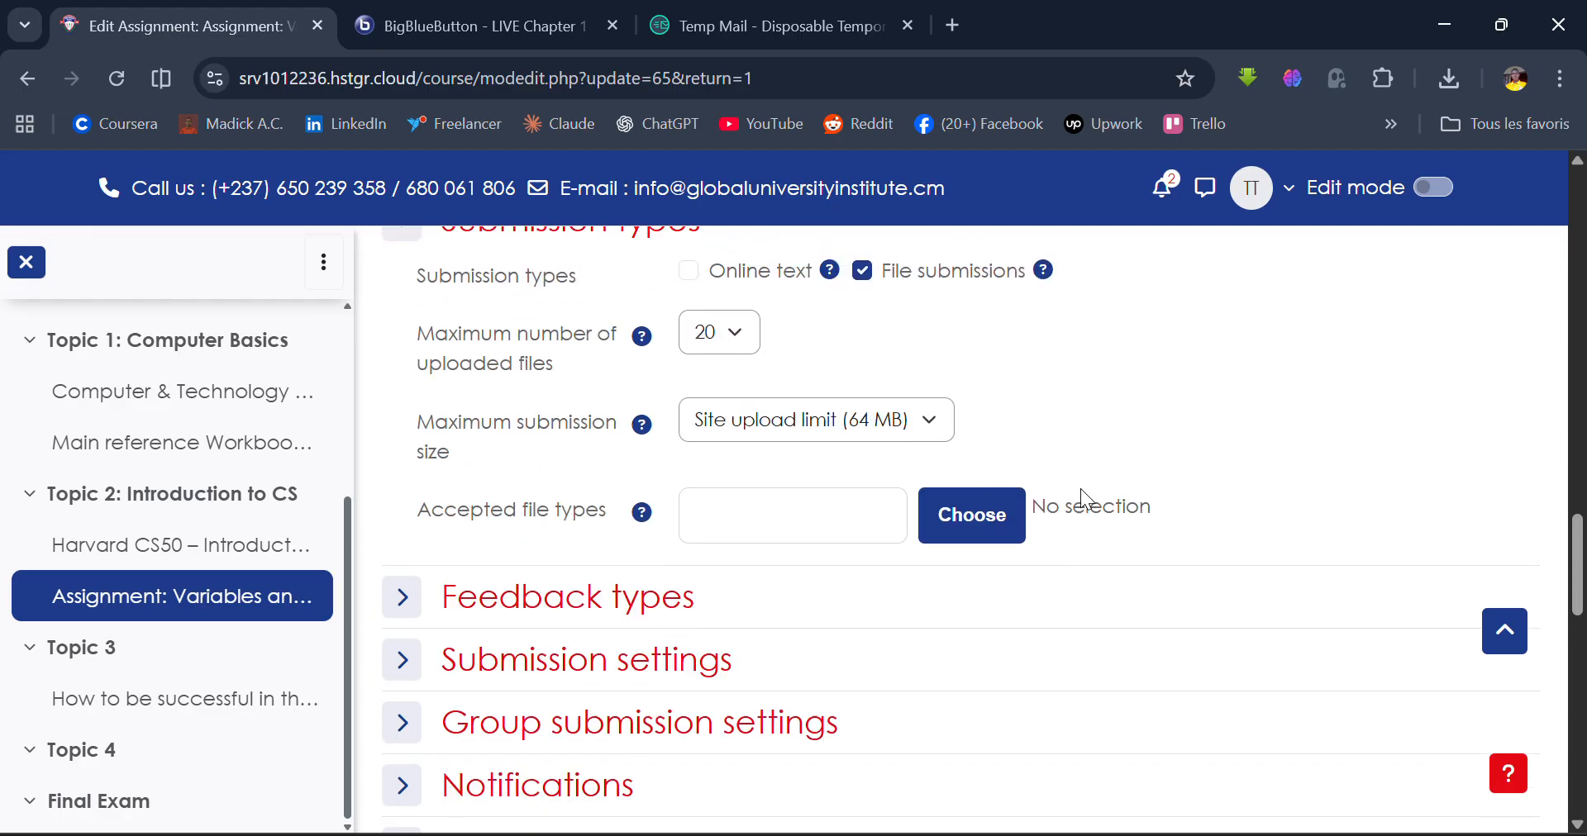
pyautogui.scroll(1, 1080, 490)
pyautogui.scroll(3, 1079, 489)
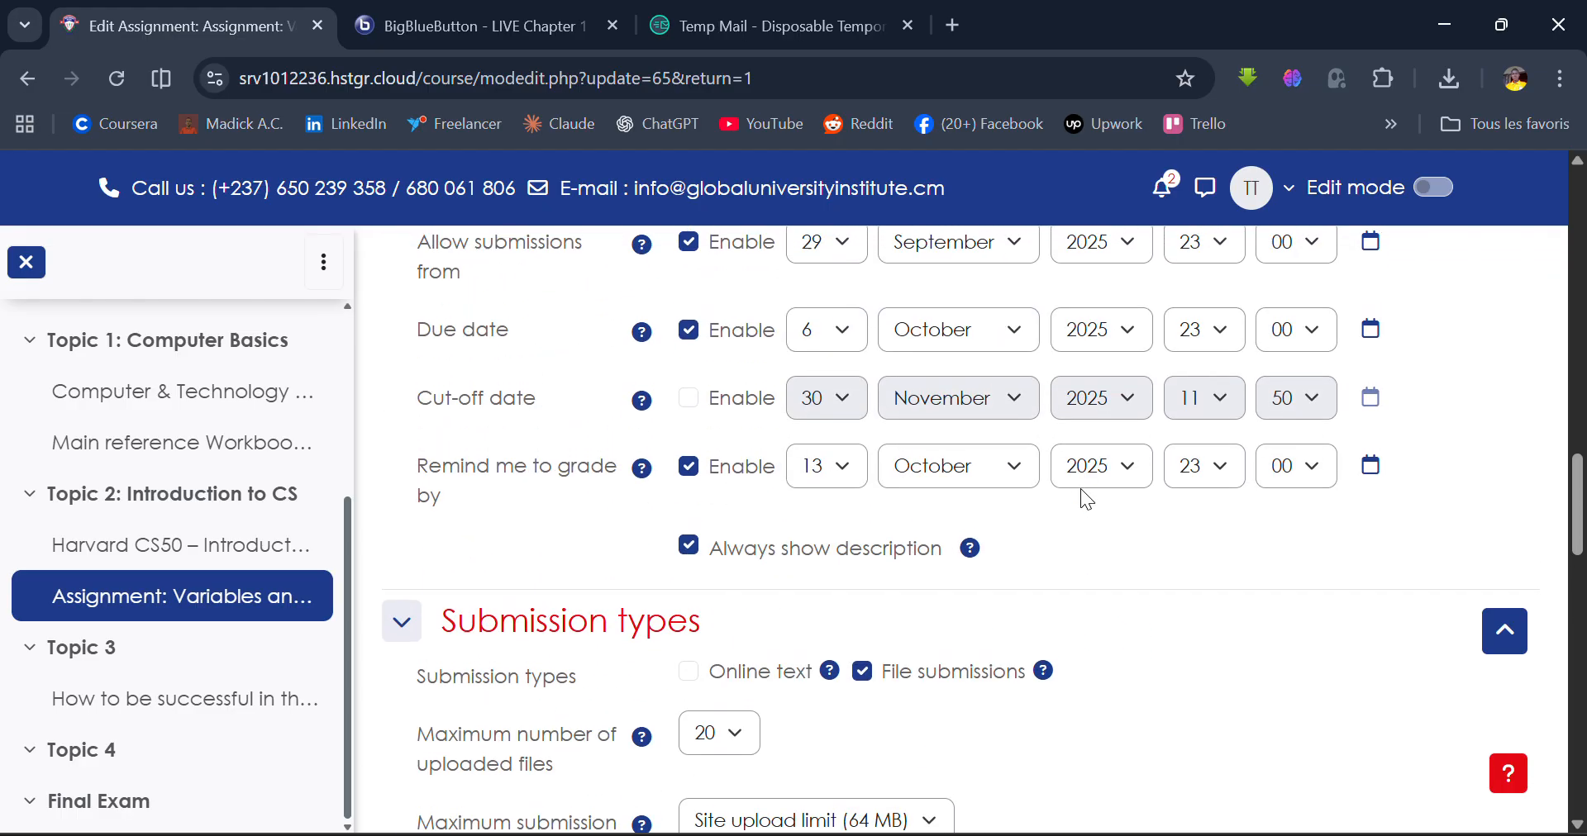
# Allow Online text submissions alongside File submissions, and switch the word limit on and back off
pyautogui.scroll(-2, 1019, 742)
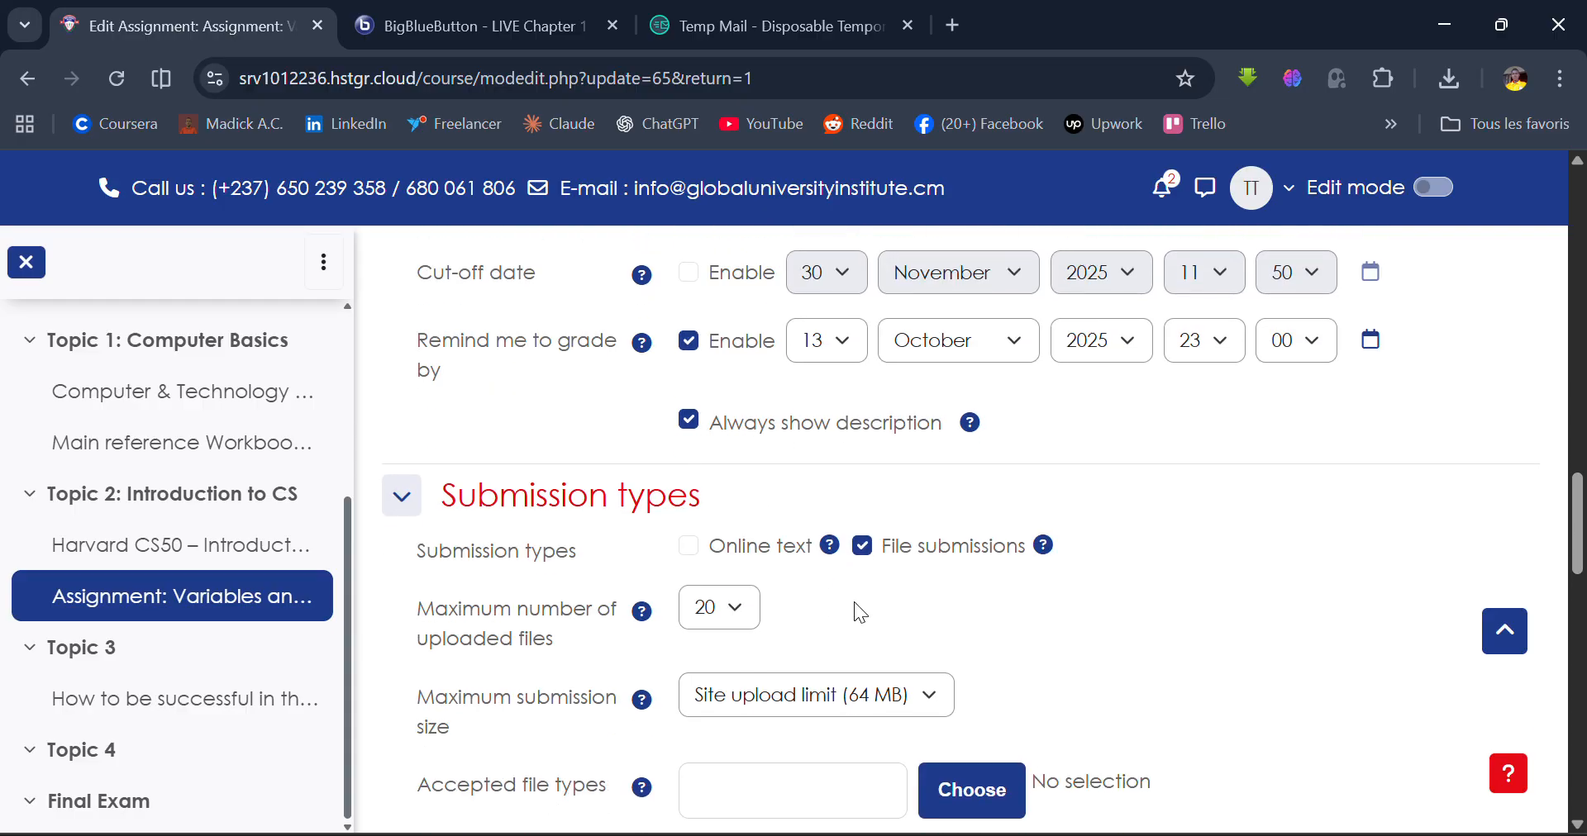
pyautogui.click(704, 548)
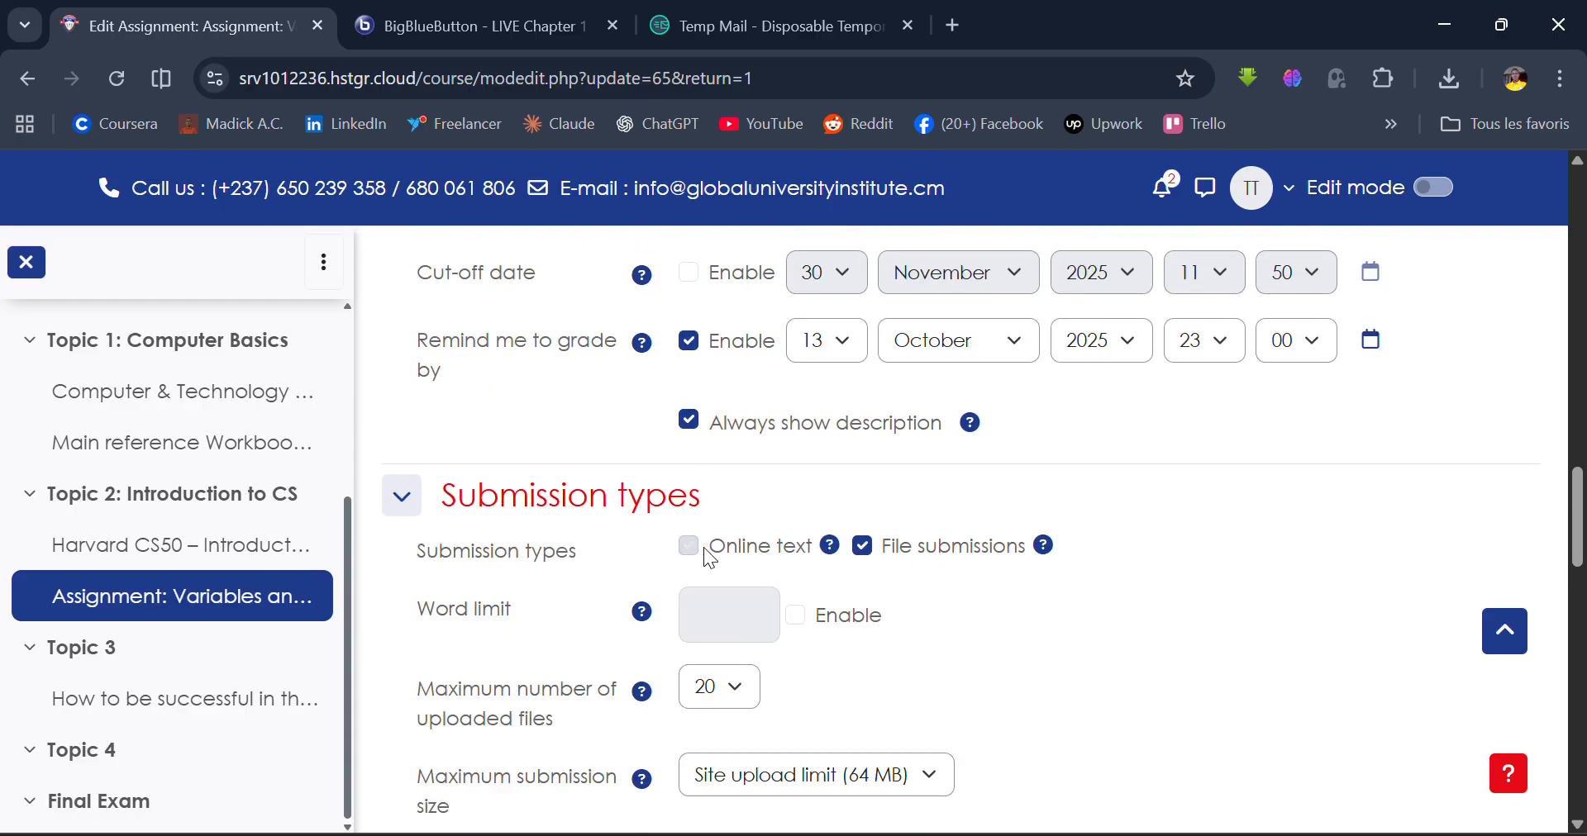
pyautogui.scroll(-1, 898, 603)
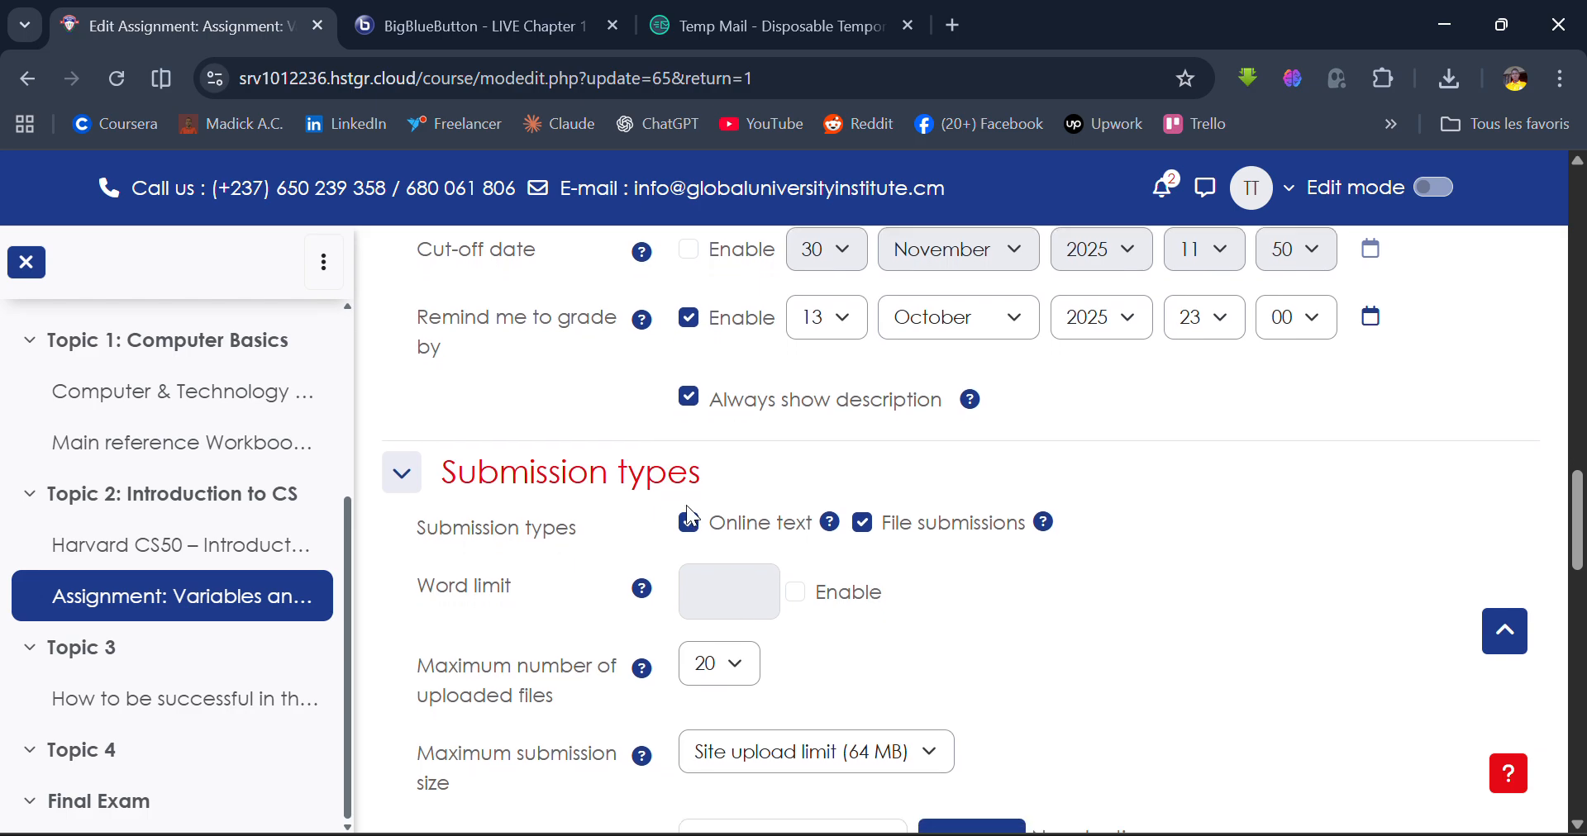
pyautogui.scroll(-1, 744, 608)
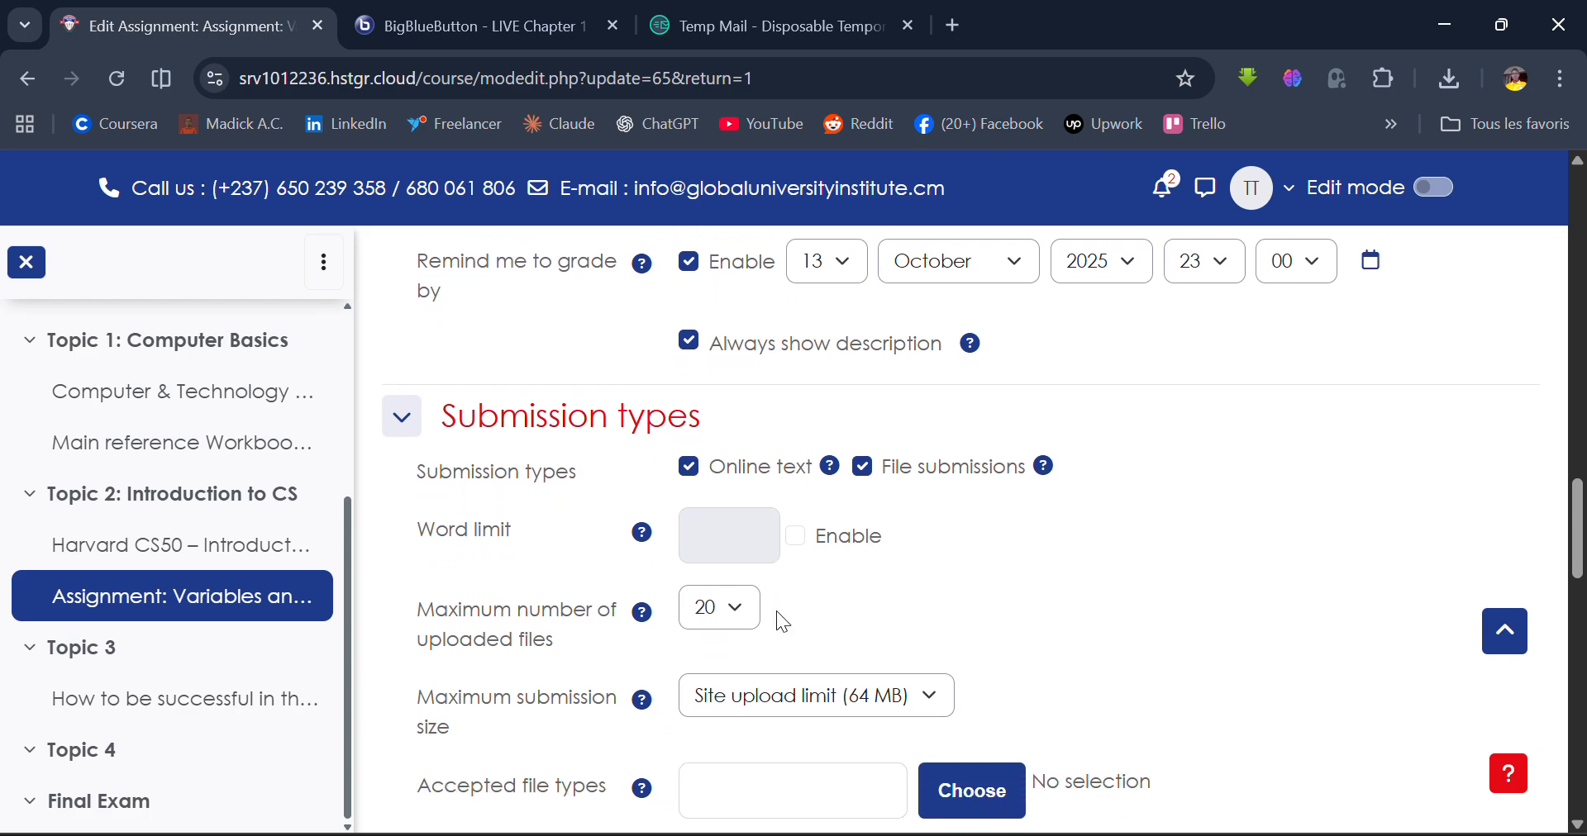
pyautogui.click(795, 538)
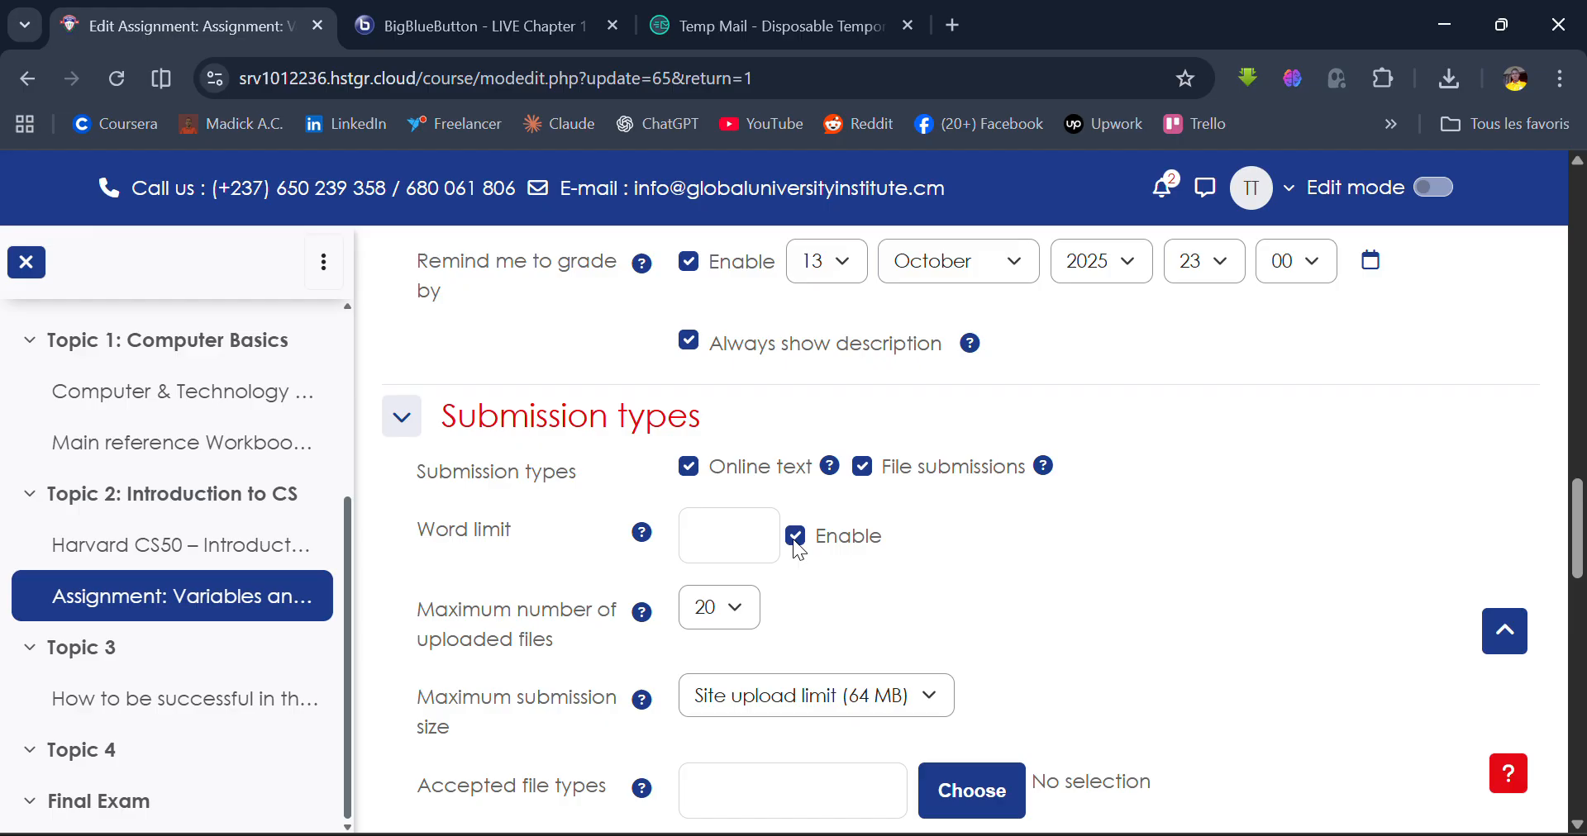
pyautogui.click(795, 538)
# Expand the Grade section, review its grade type, maximum grade and grading options, collapse it and return to the start of the settings
pyautogui.scroll(-8, 1025, 624)
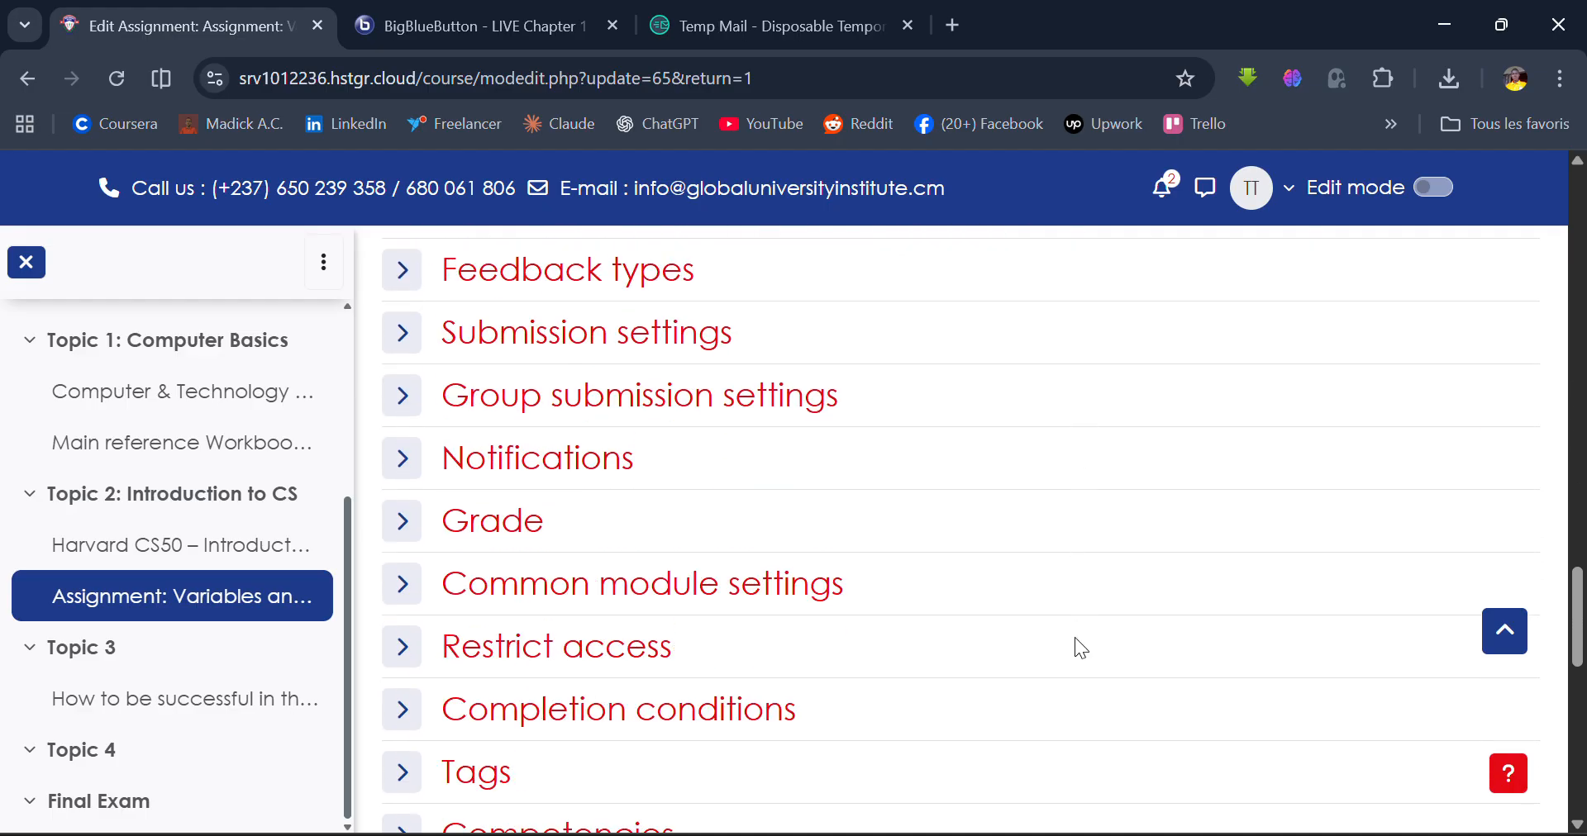
pyautogui.scroll(-1, 1074, 638)
pyautogui.scroll(2, 1075, 638)
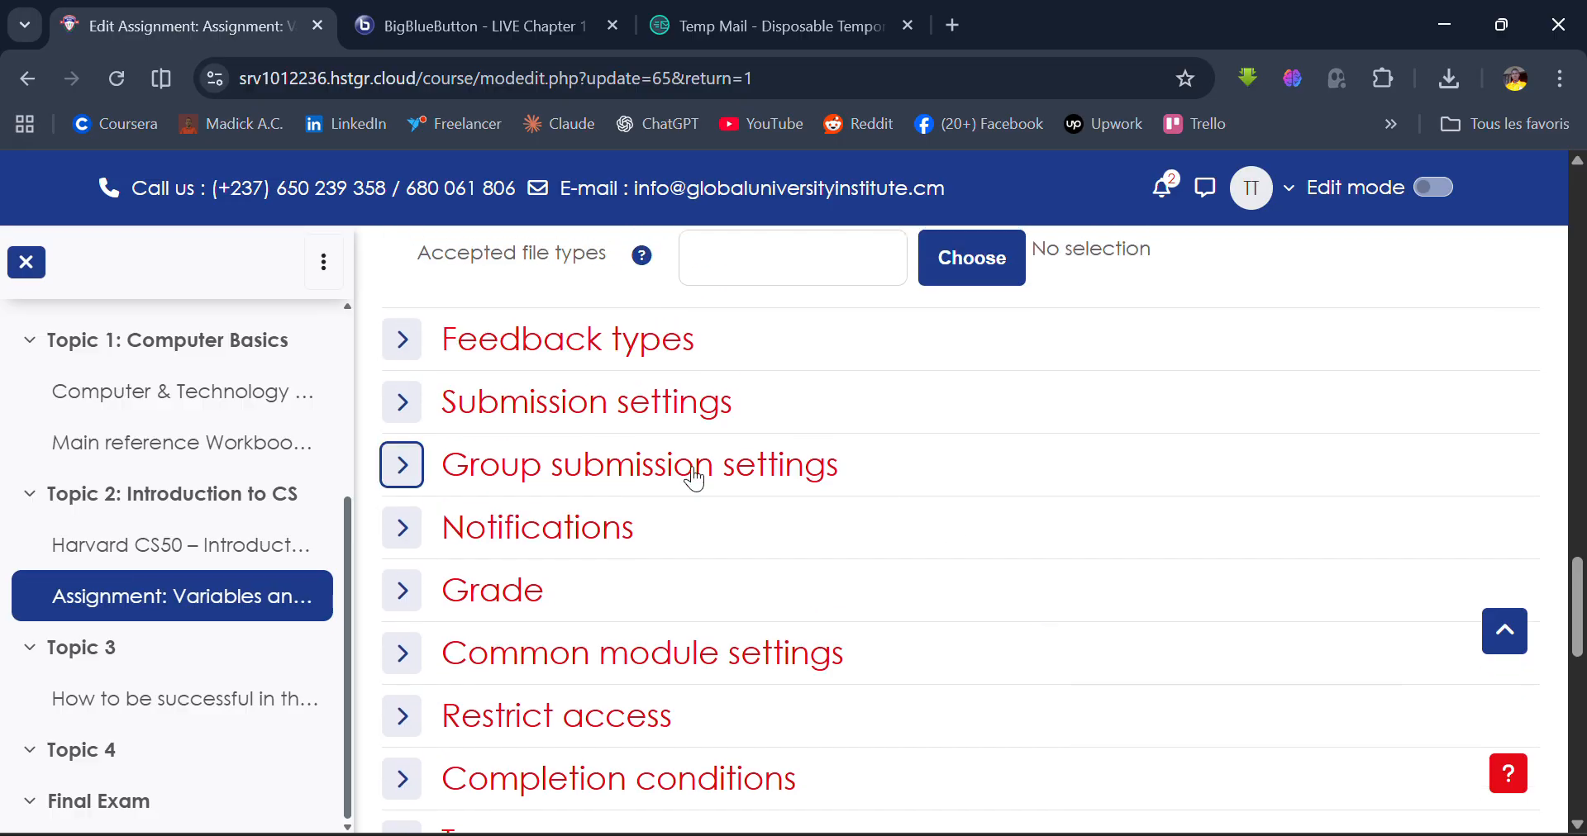
pyautogui.click(402, 592)
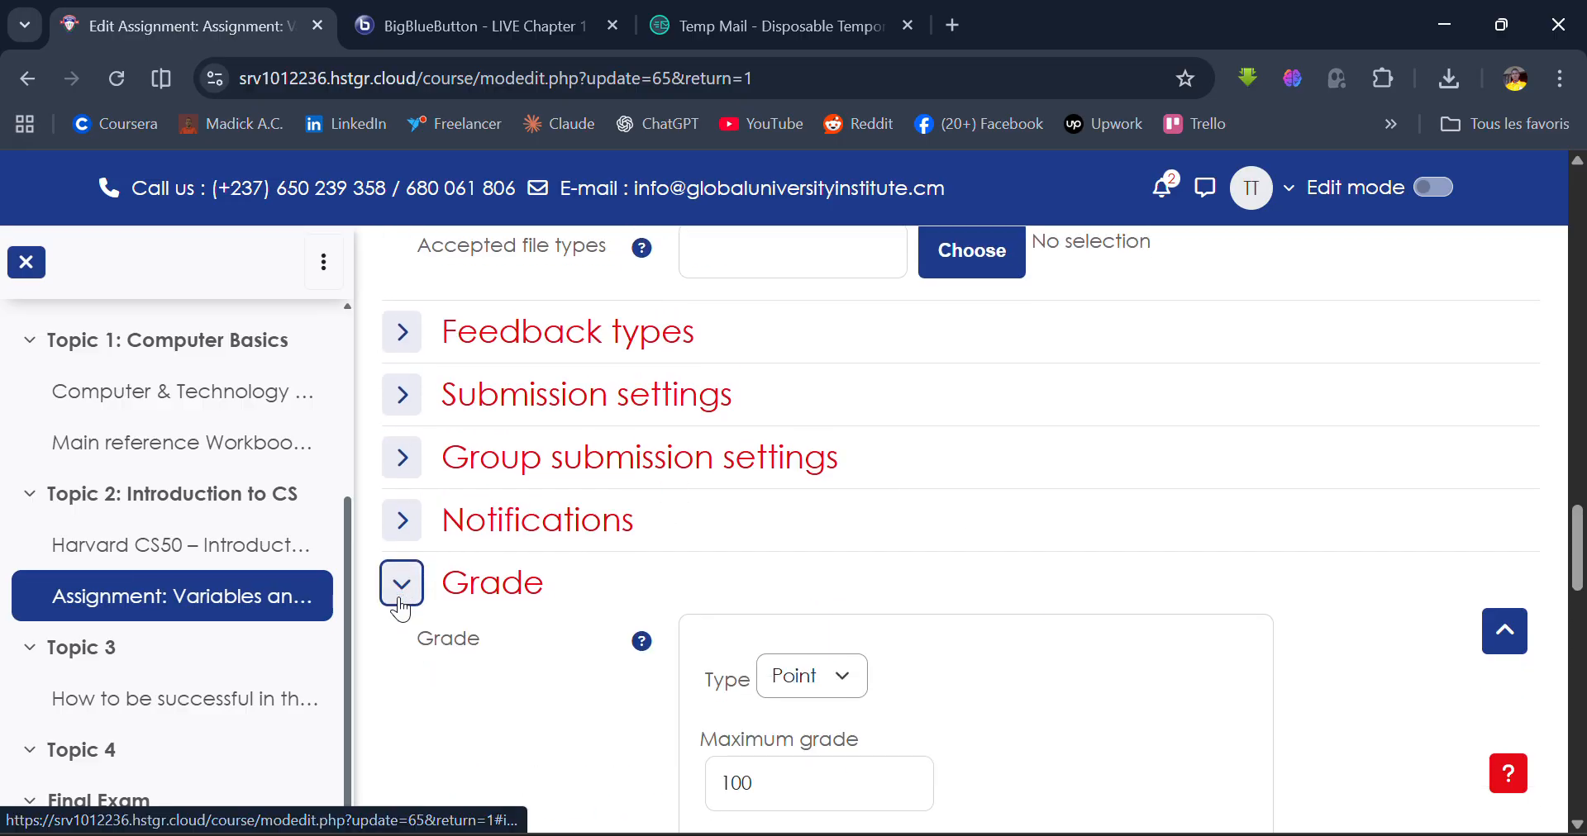
pyautogui.scroll(-2, 682, 519)
pyautogui.scroll(-1, 859, 552)
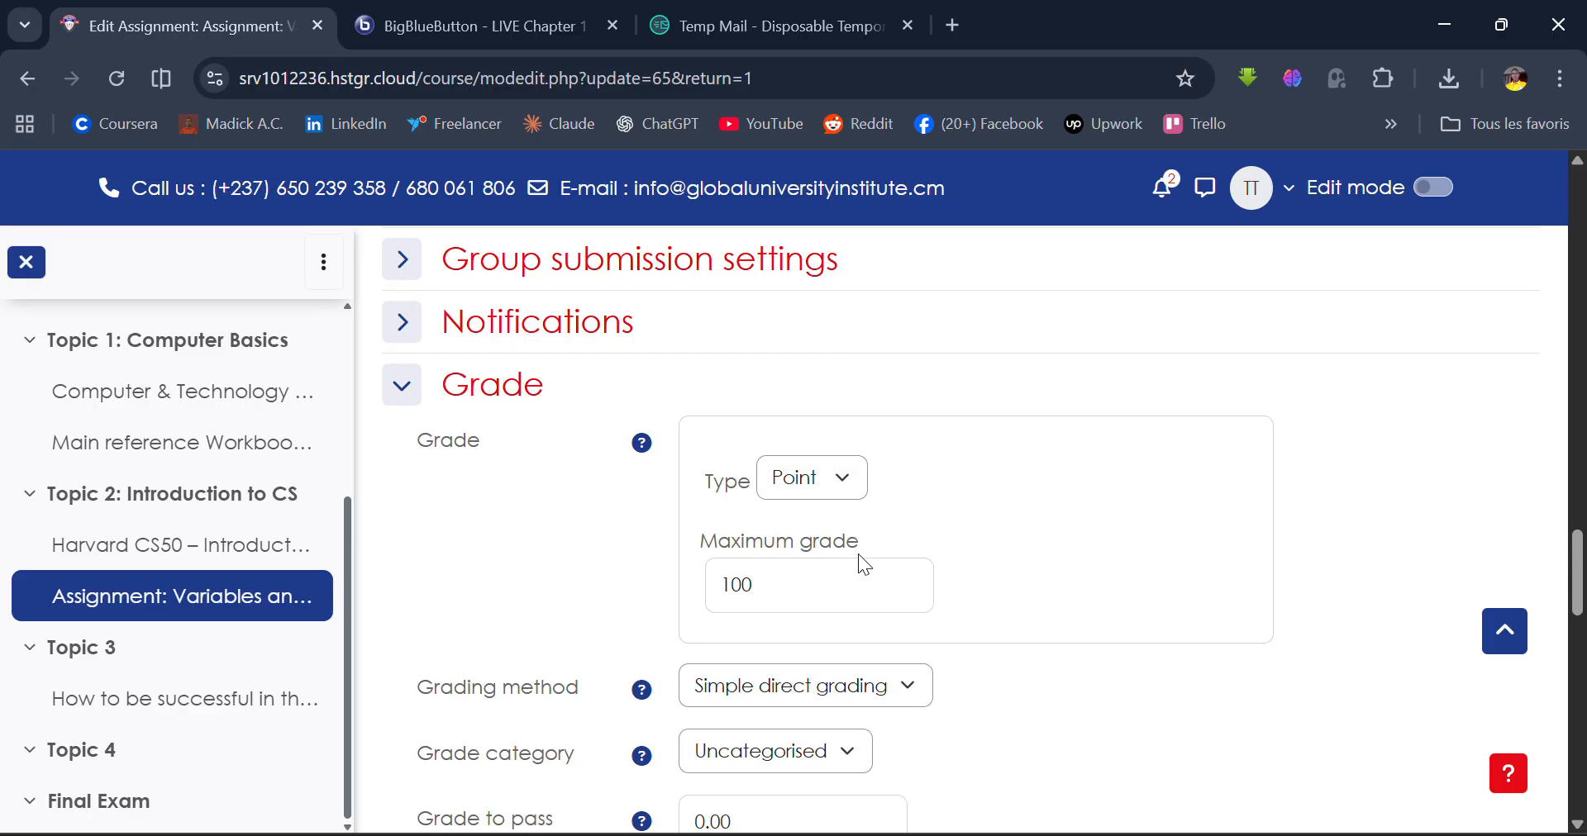
pyautogui.scroll(-1, 860, 558)
pyautogui.scroll(-4, 859, 558)
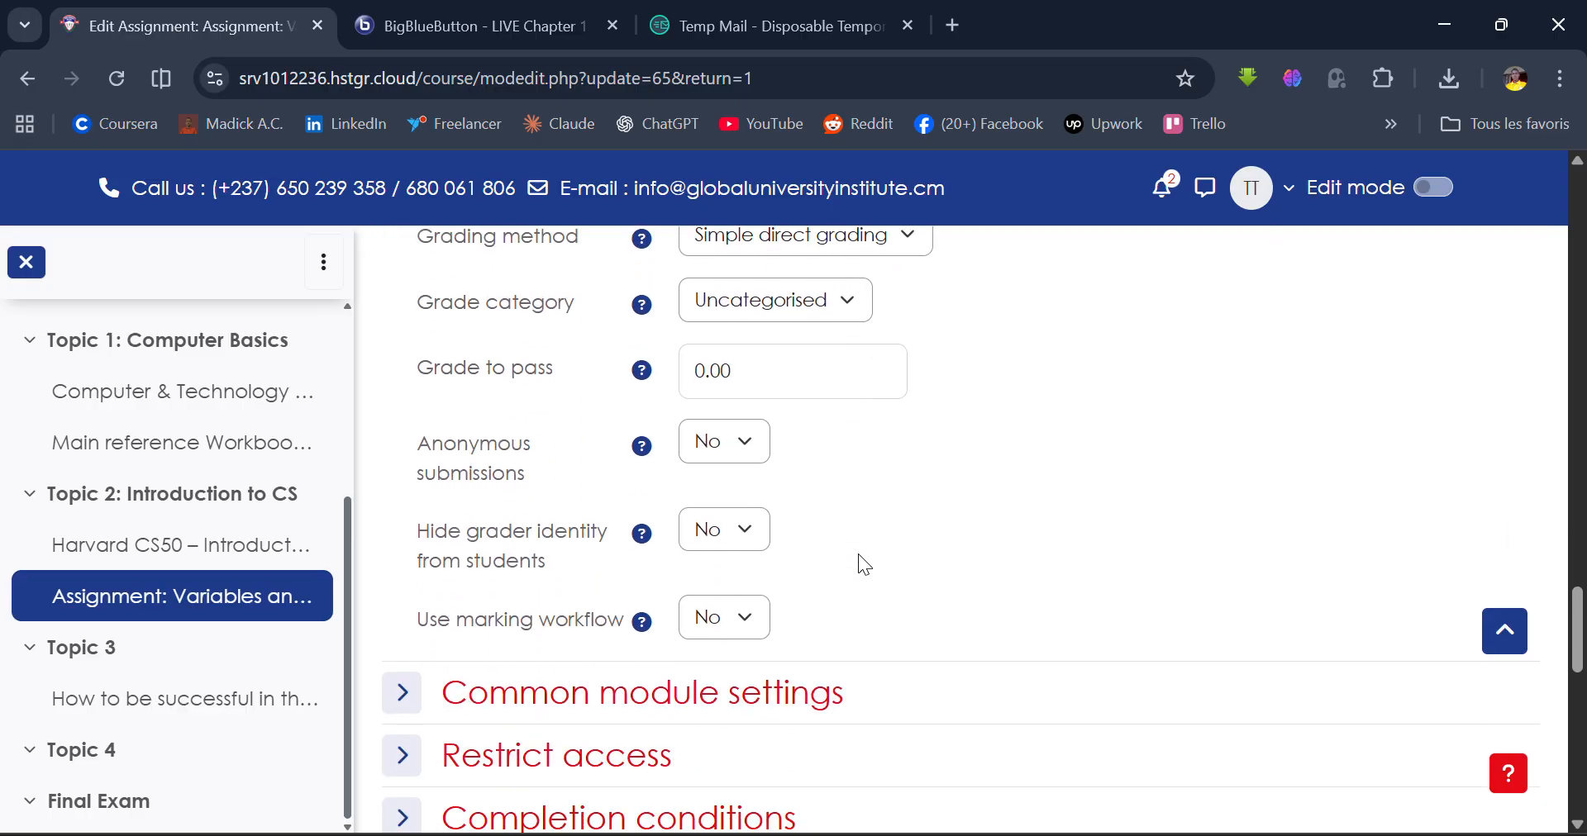
pyautogui.scroll(4, 860, 554)
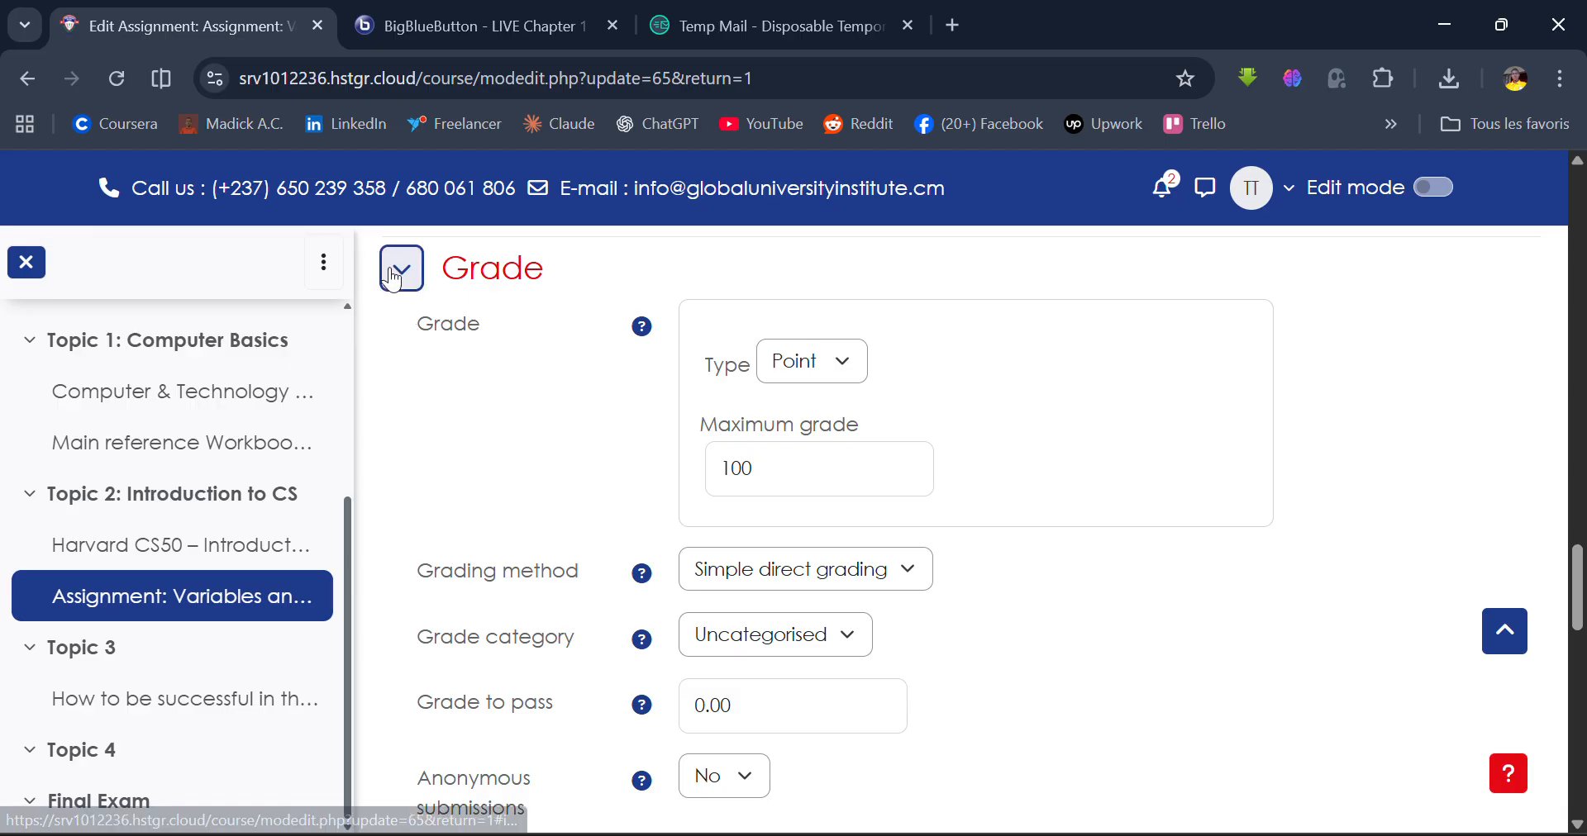
pyautogui.click(393, 279)
pyautogui.scroll(9, 747, 542)
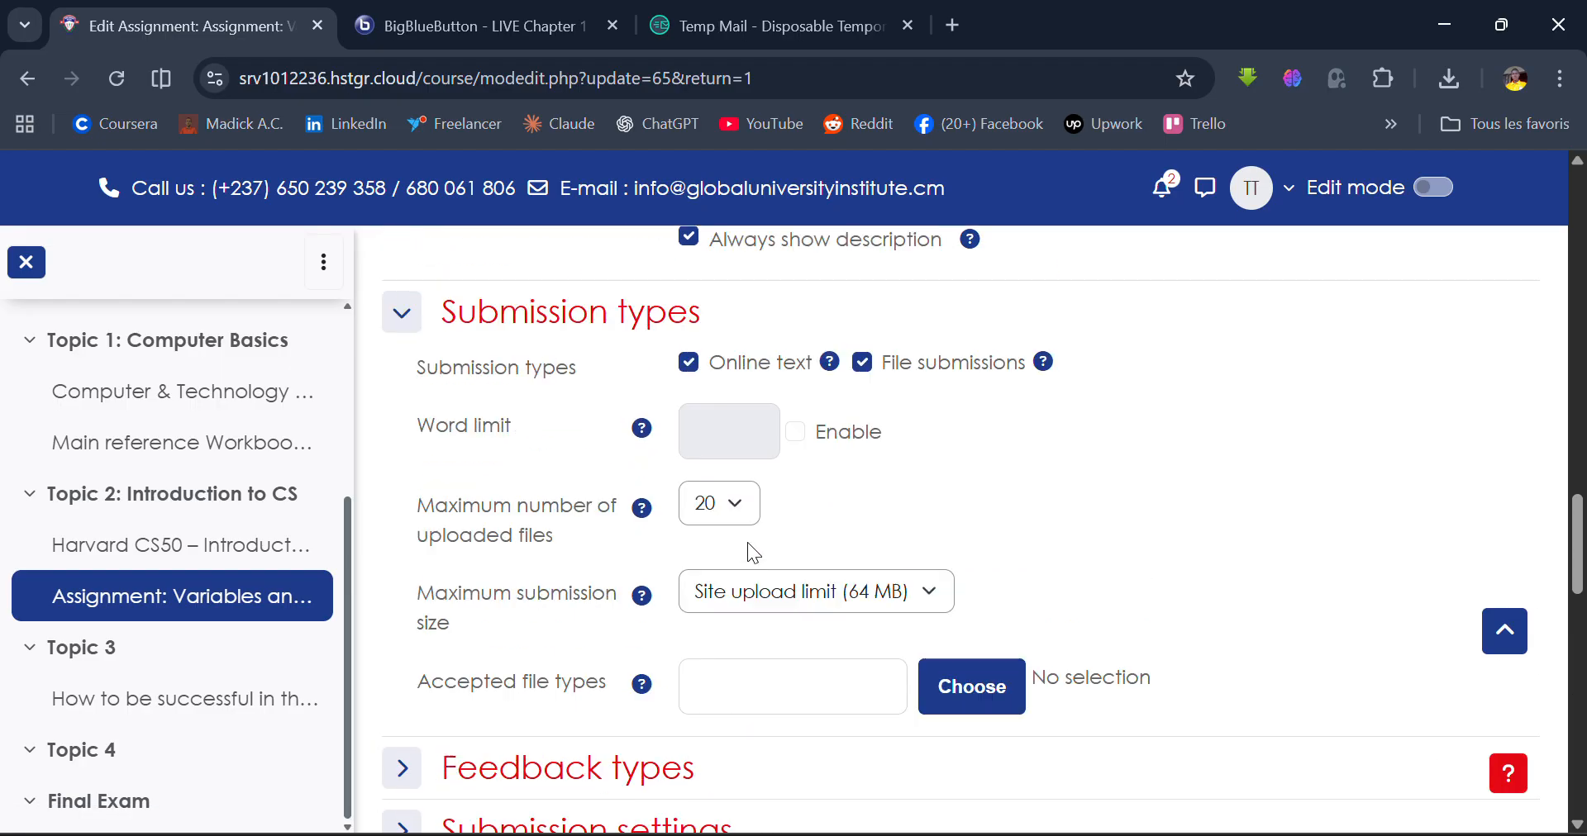
pyautogui.scroll(15, 747, 542)
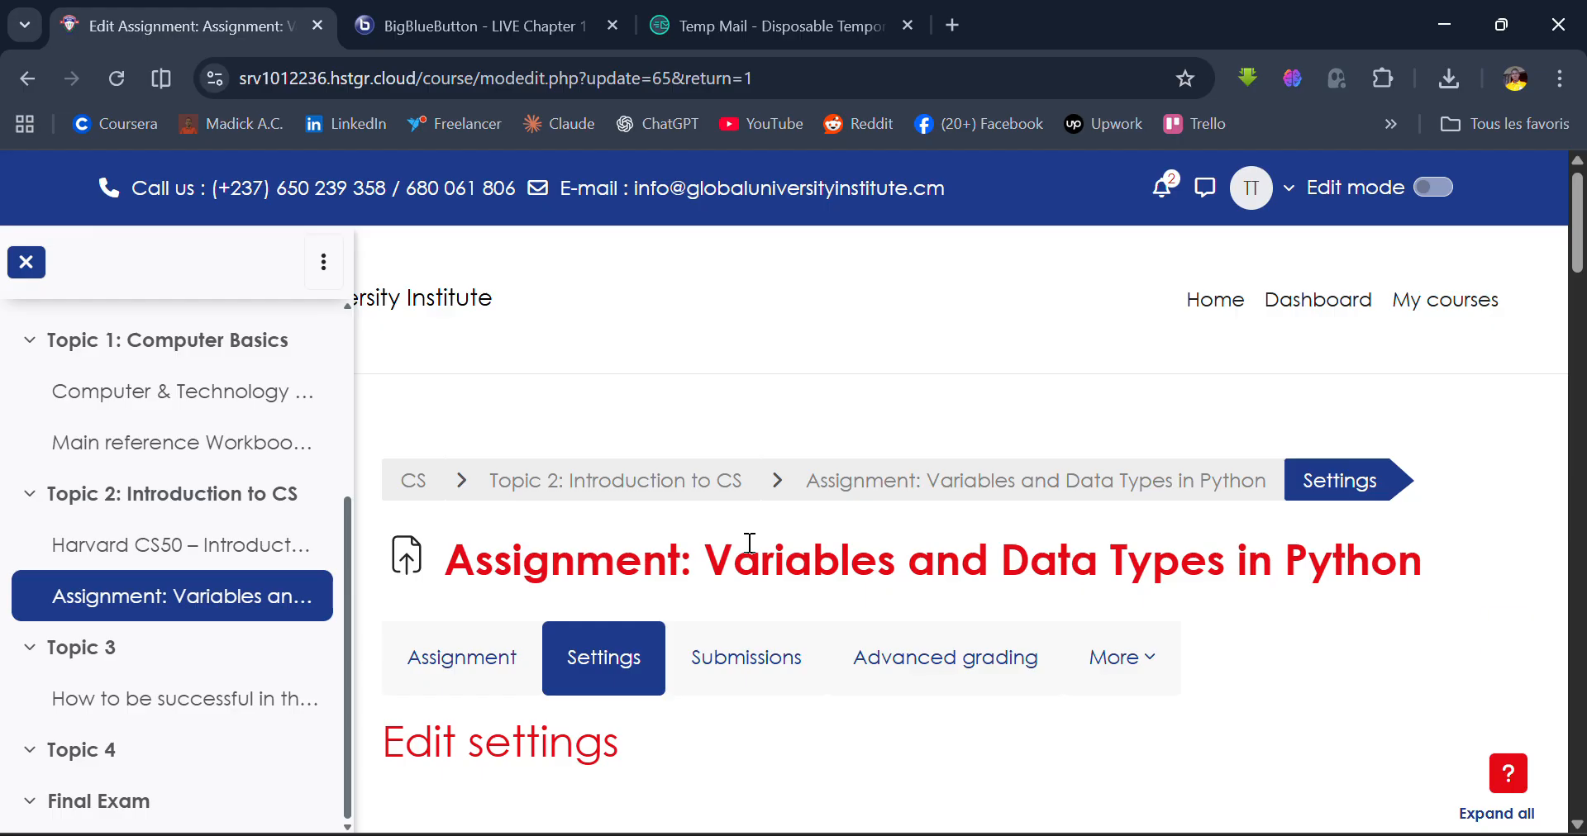
# Leave the assignment settings without saving the changes and return to the assignment's overview page
pyautogui.click(960, 479)
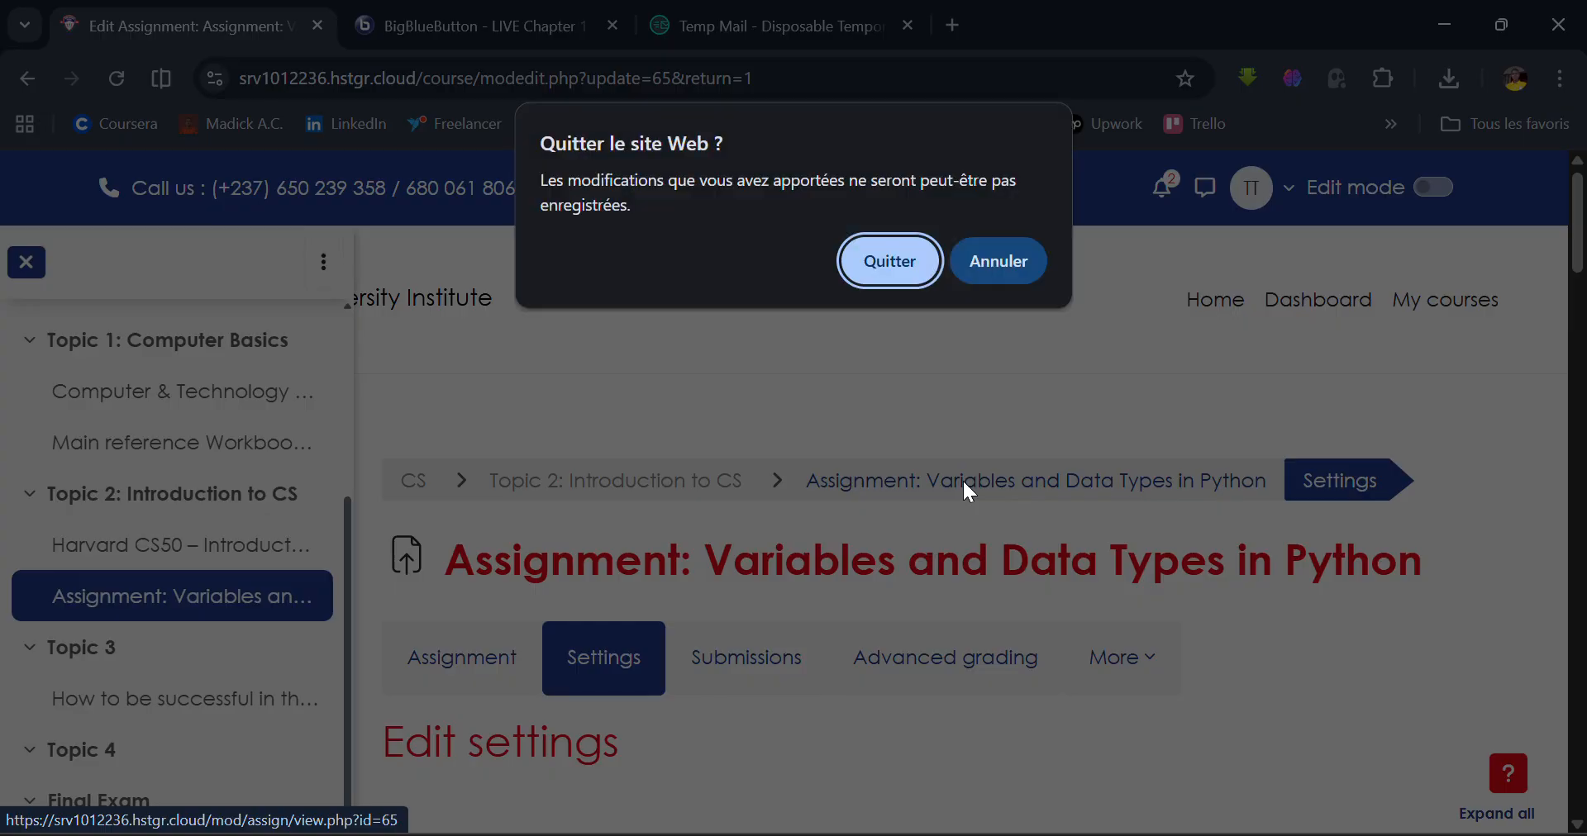
pyautogui.click(875, 273)
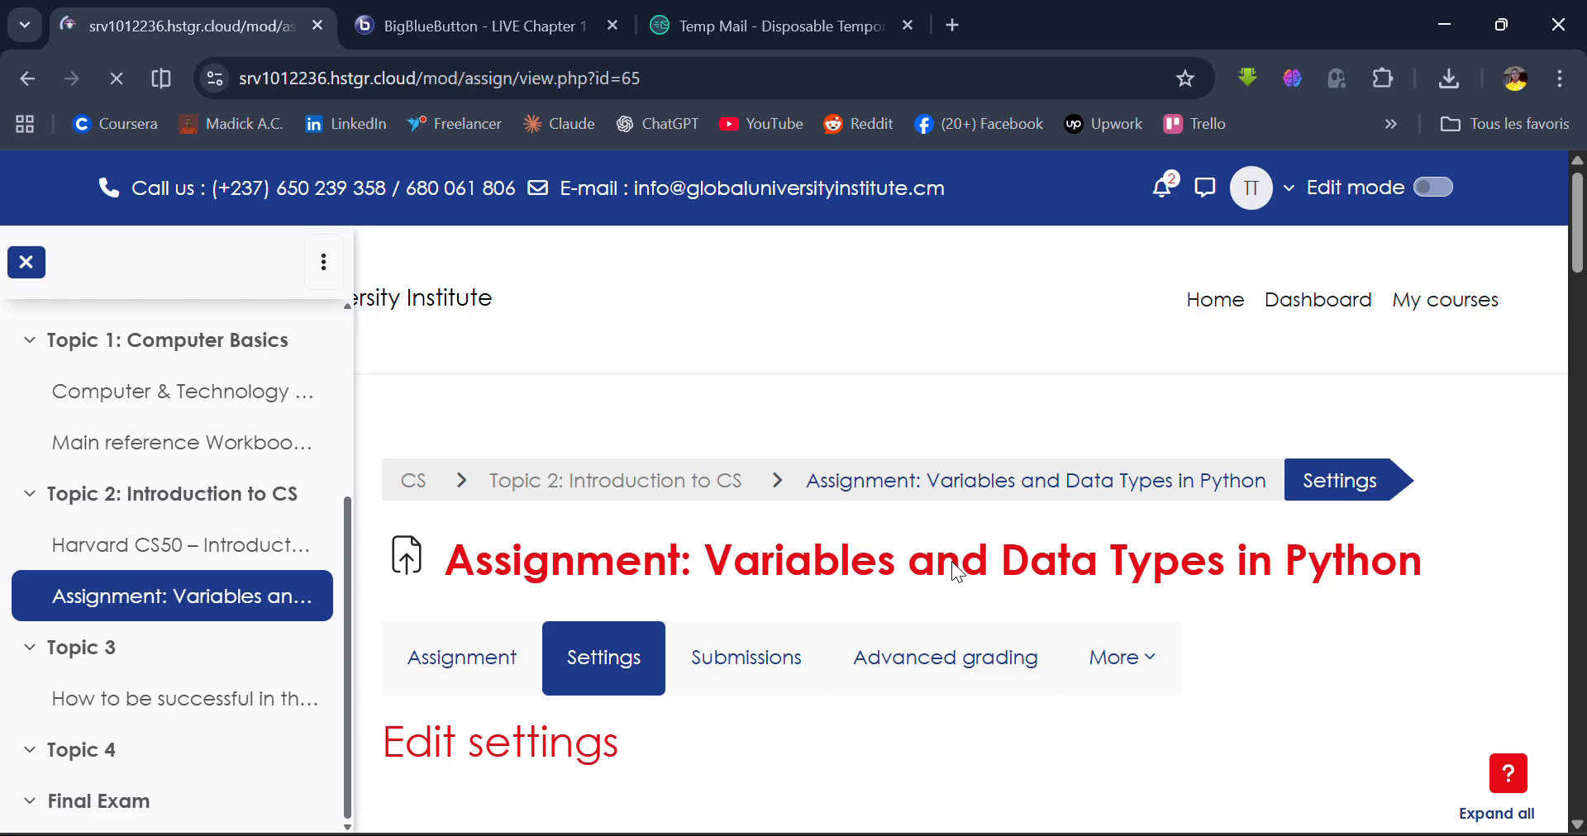
pyautogui.scroll(-3, 954, 563)
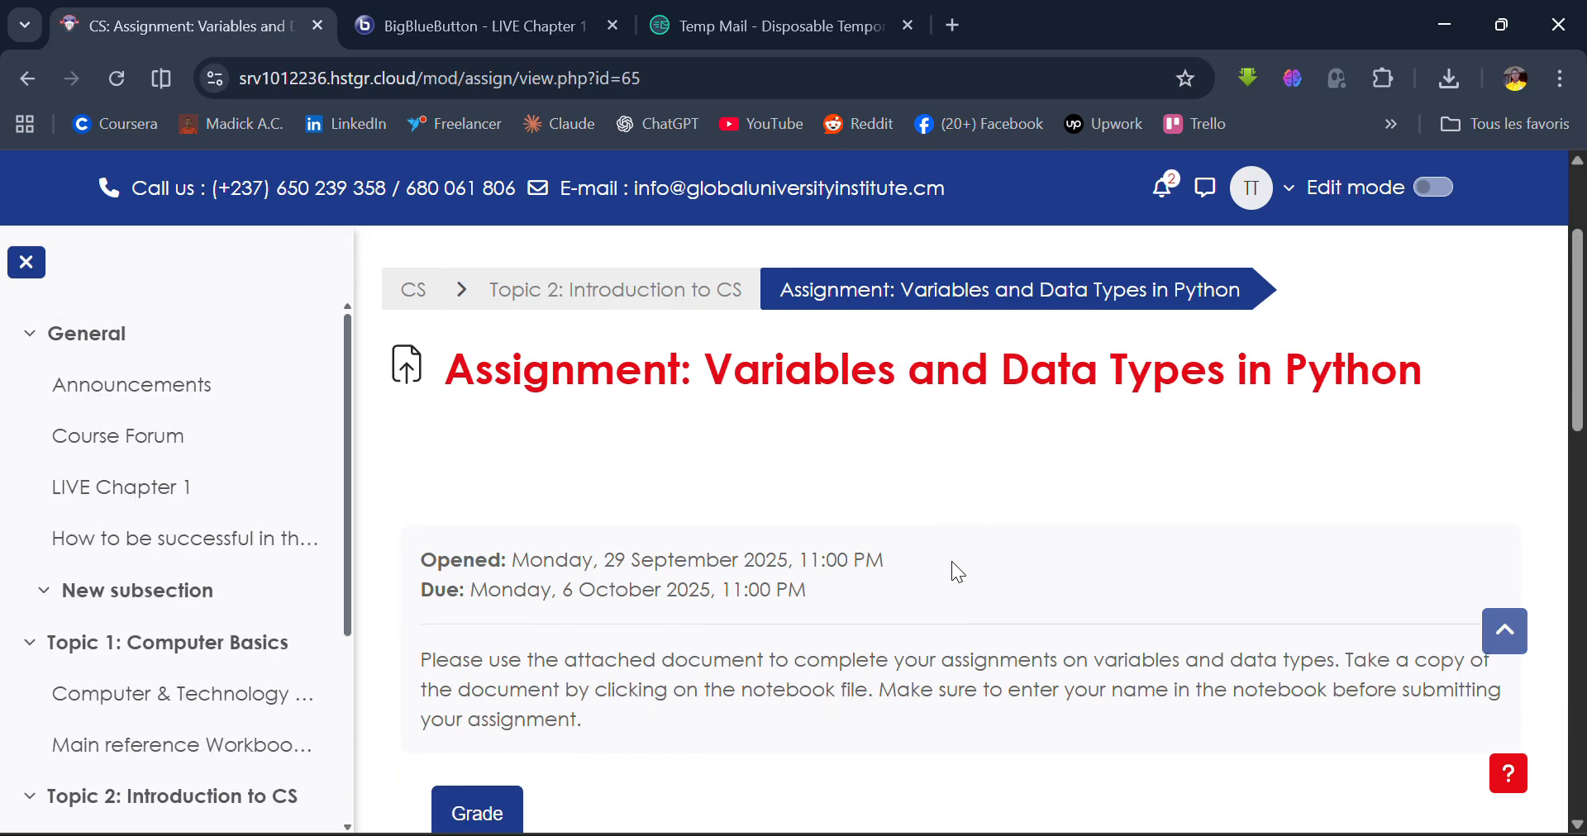
pyautogui.scroll(1, 952, 563)
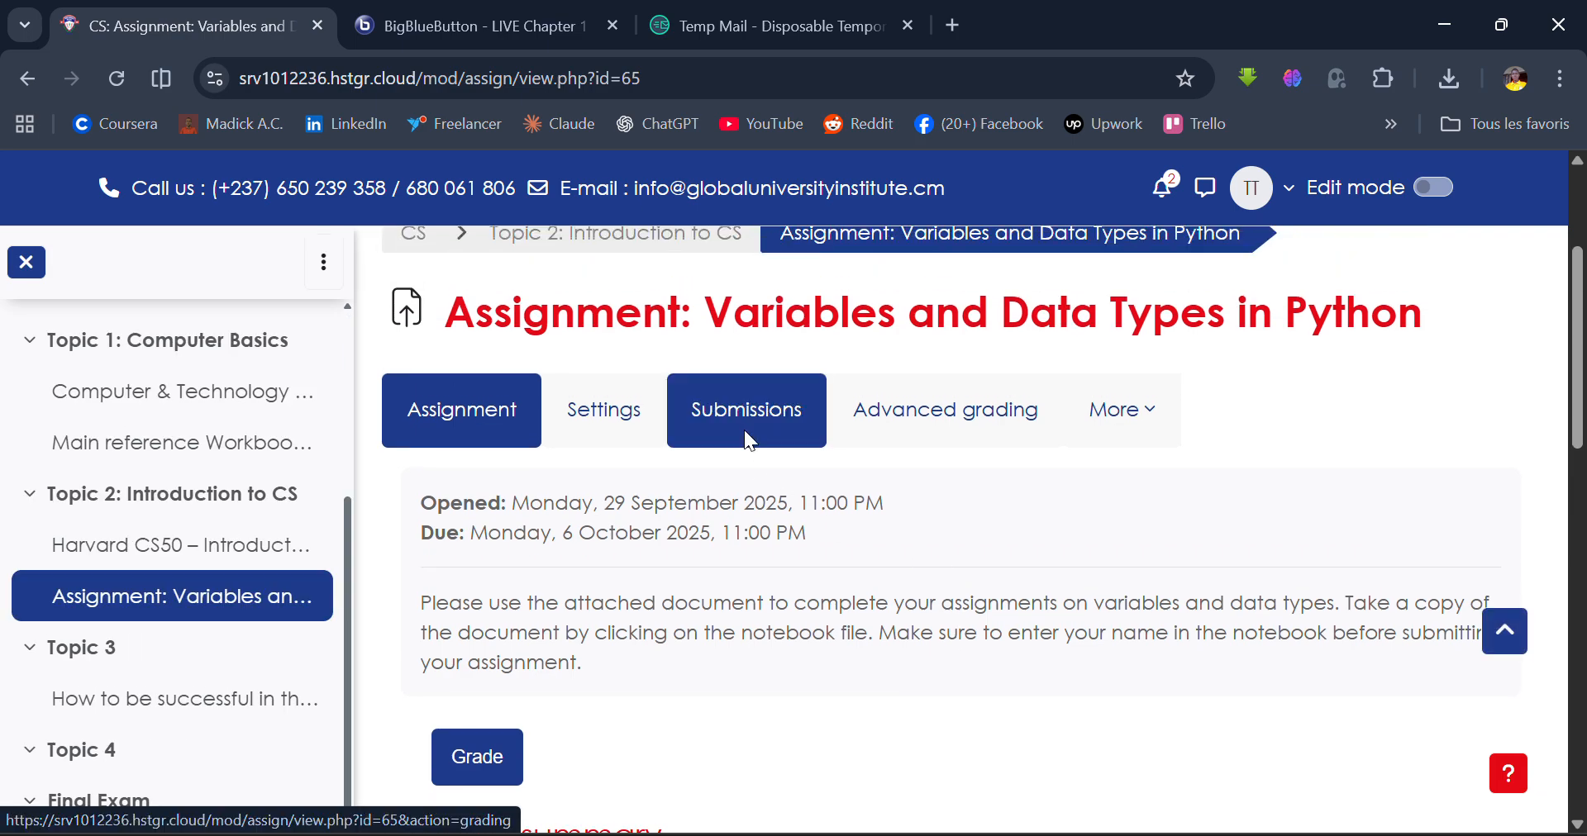
# Check the Submissions page of the Variables and Data Types in Python assignment and return to its overview
pyautogui.click(744, 431)
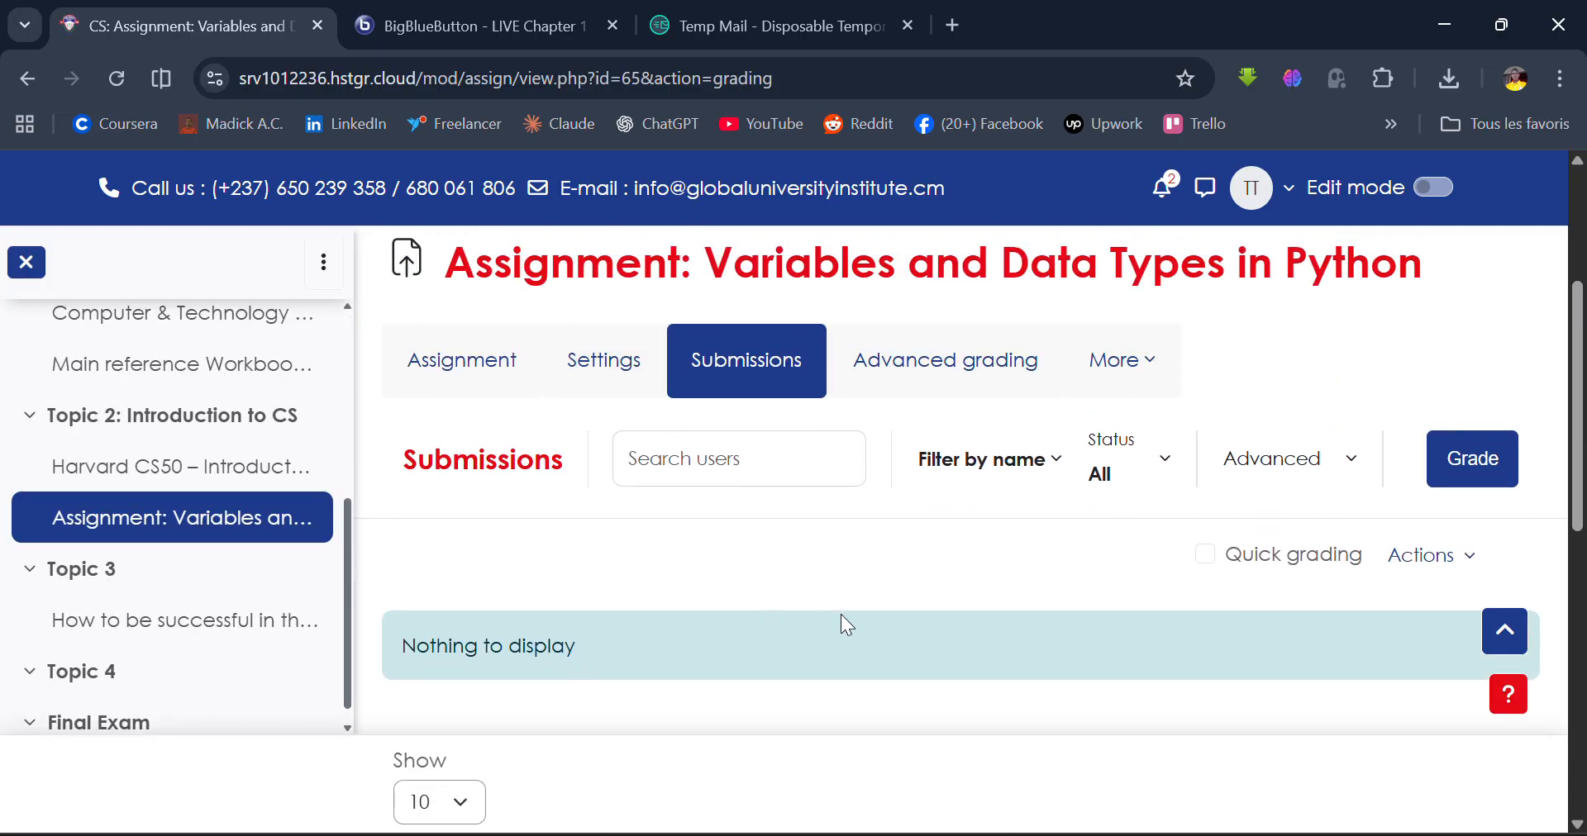
pyautogui.scroll(-1, 912, 642)
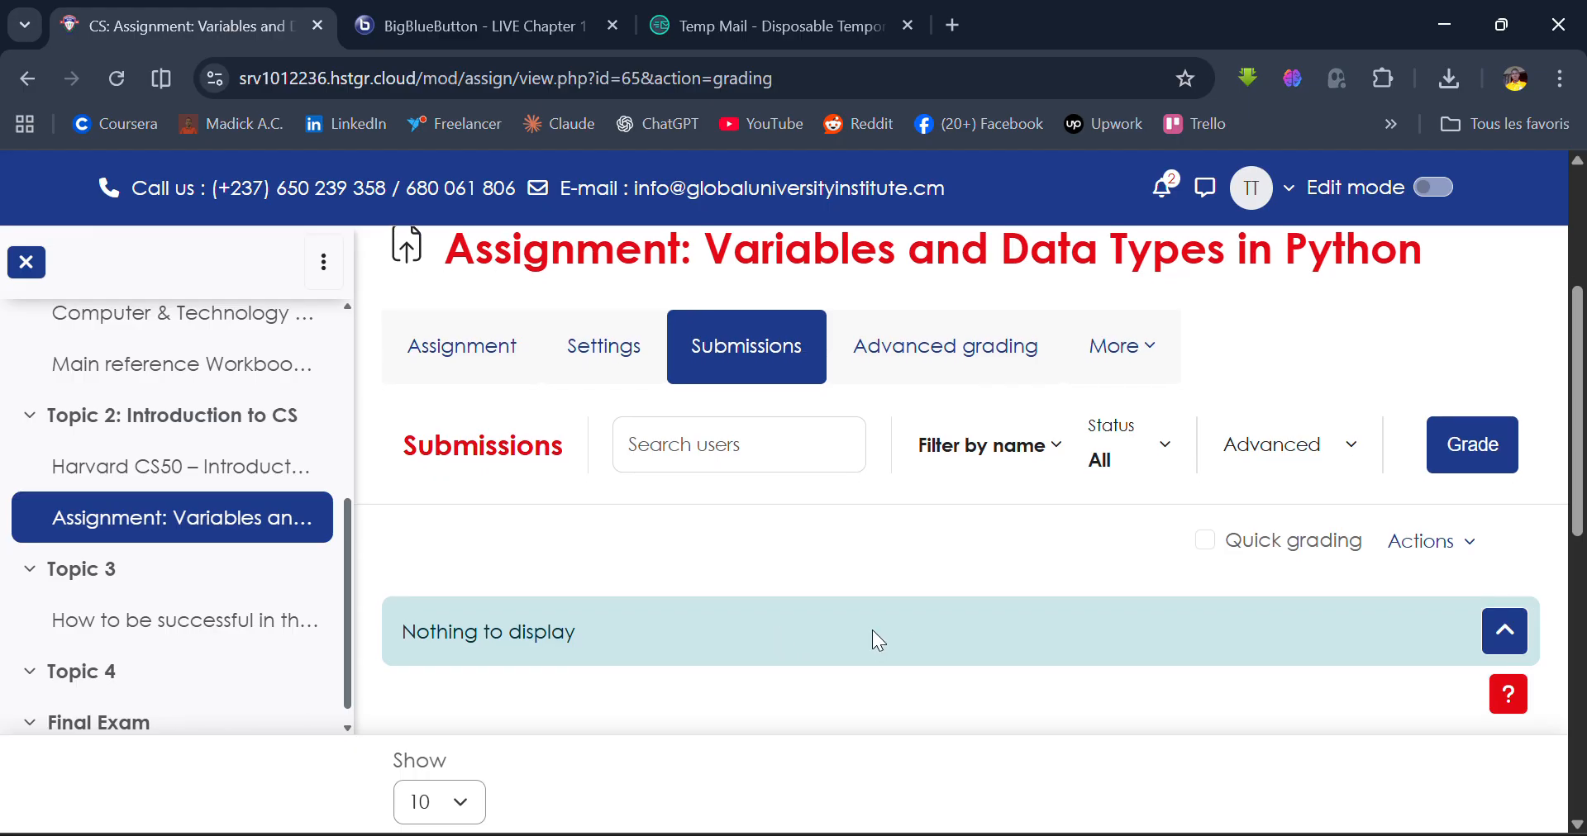
pyautogui.click(486, 372)
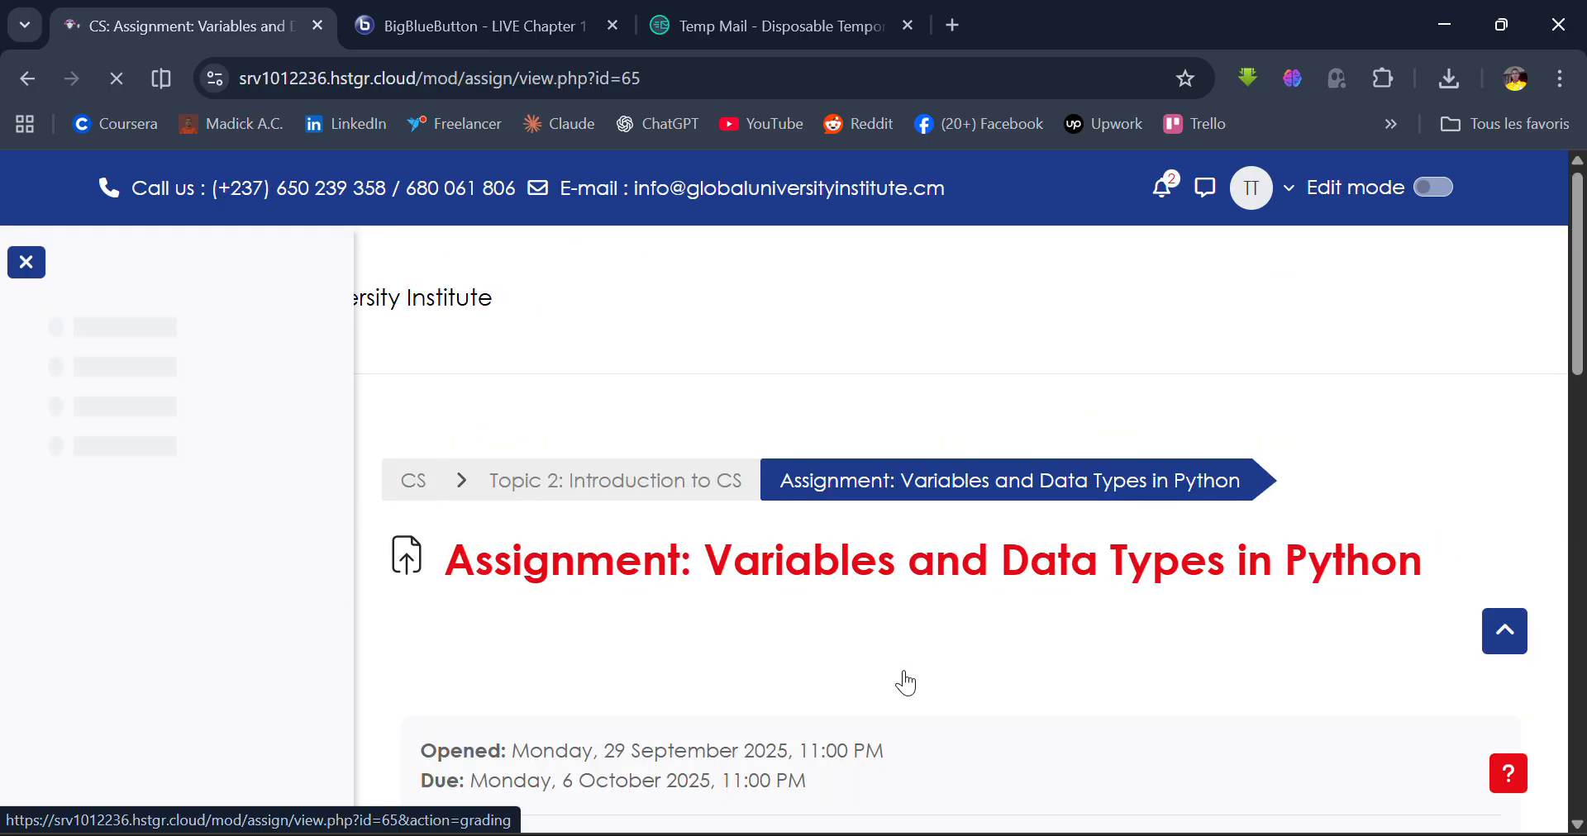
pyautogui.scroll(-4, 904, 673)
pyautogui.scroll(-2, 904, 673)
pyautogui.scroll(5, 904, 673)
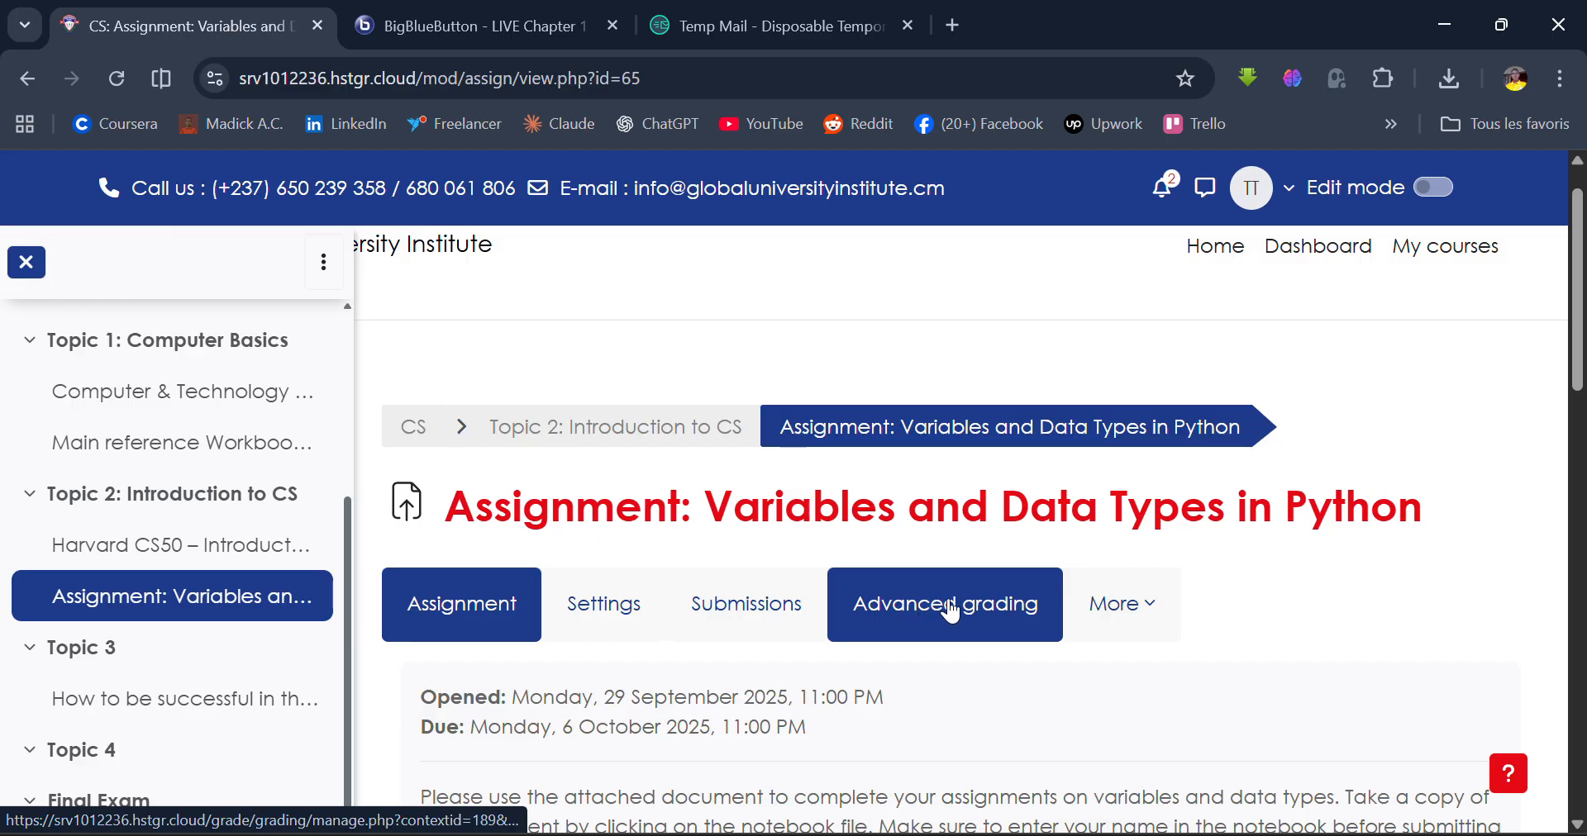
pyautogui.scroll(1, 1079, 503)
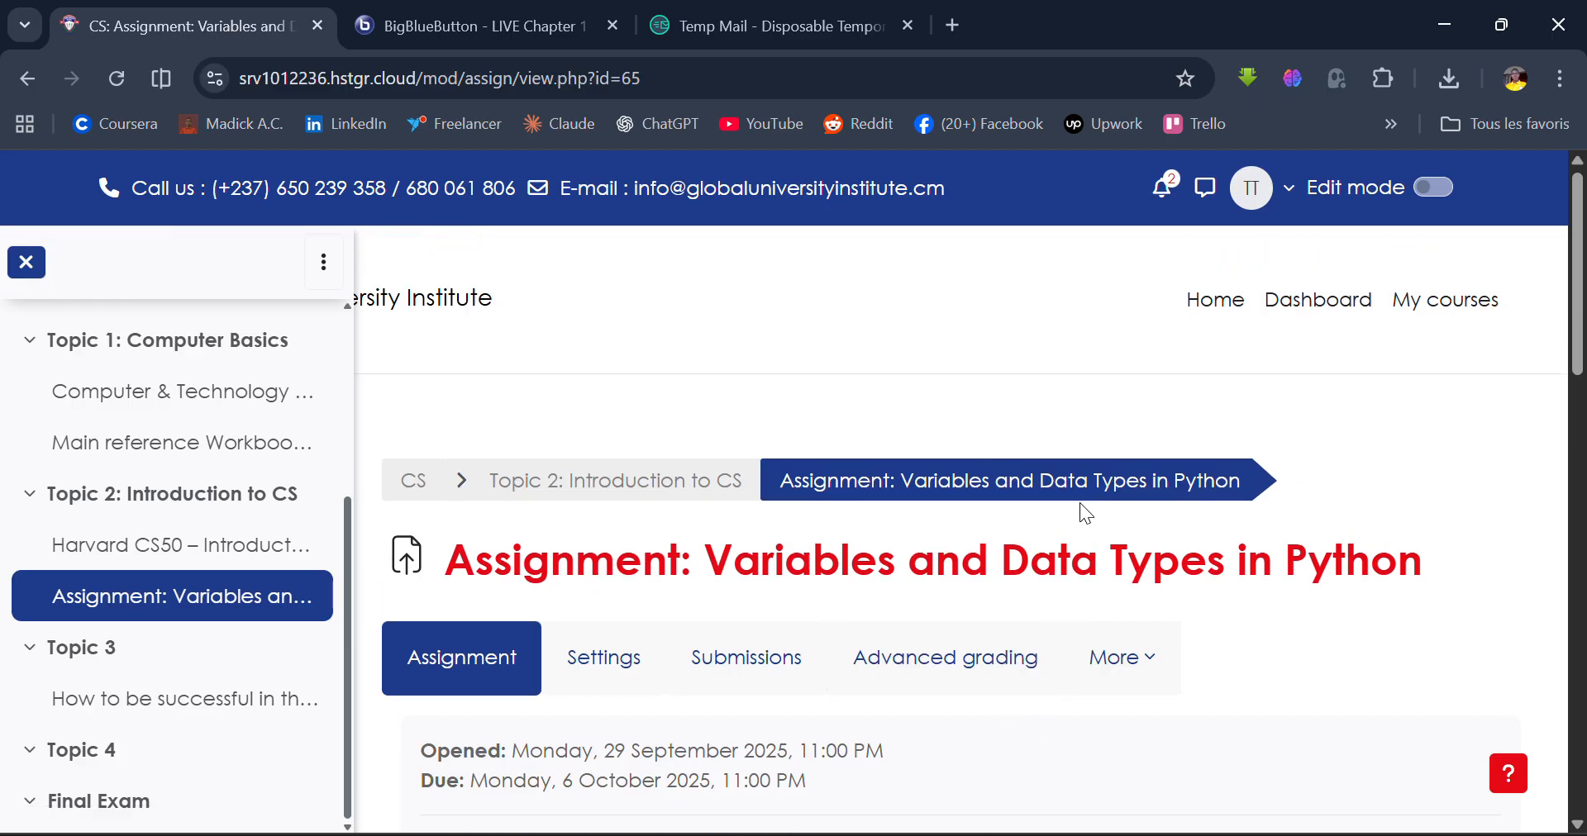
pyautogui.scroll(-2, 1080, 503)
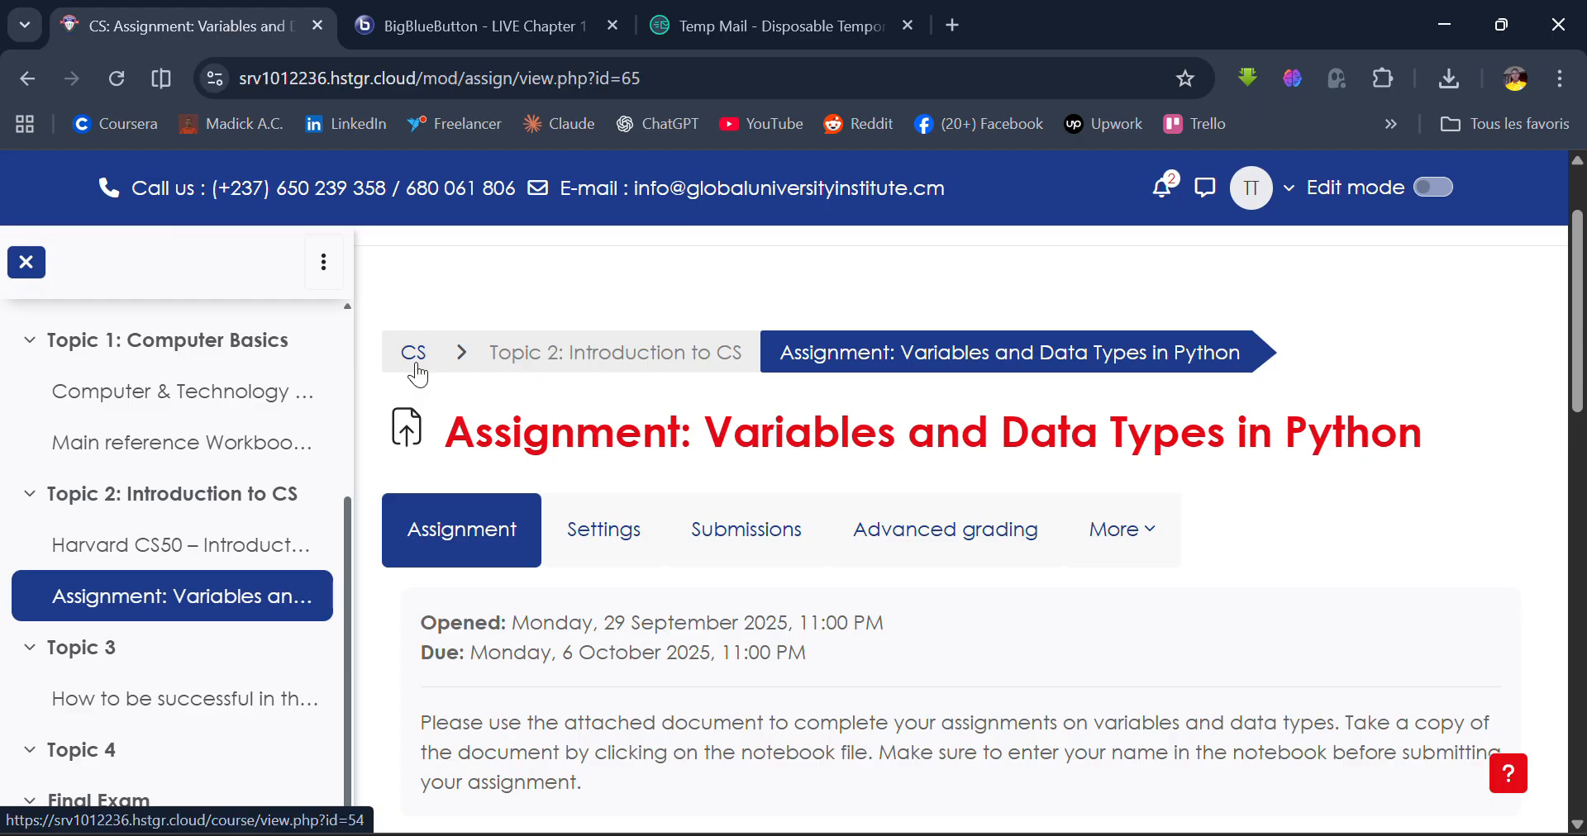
# Return to the Computer Science course page and open the Topic 3 book "How to be successful in this course"
pyautogui.click(416, 373)
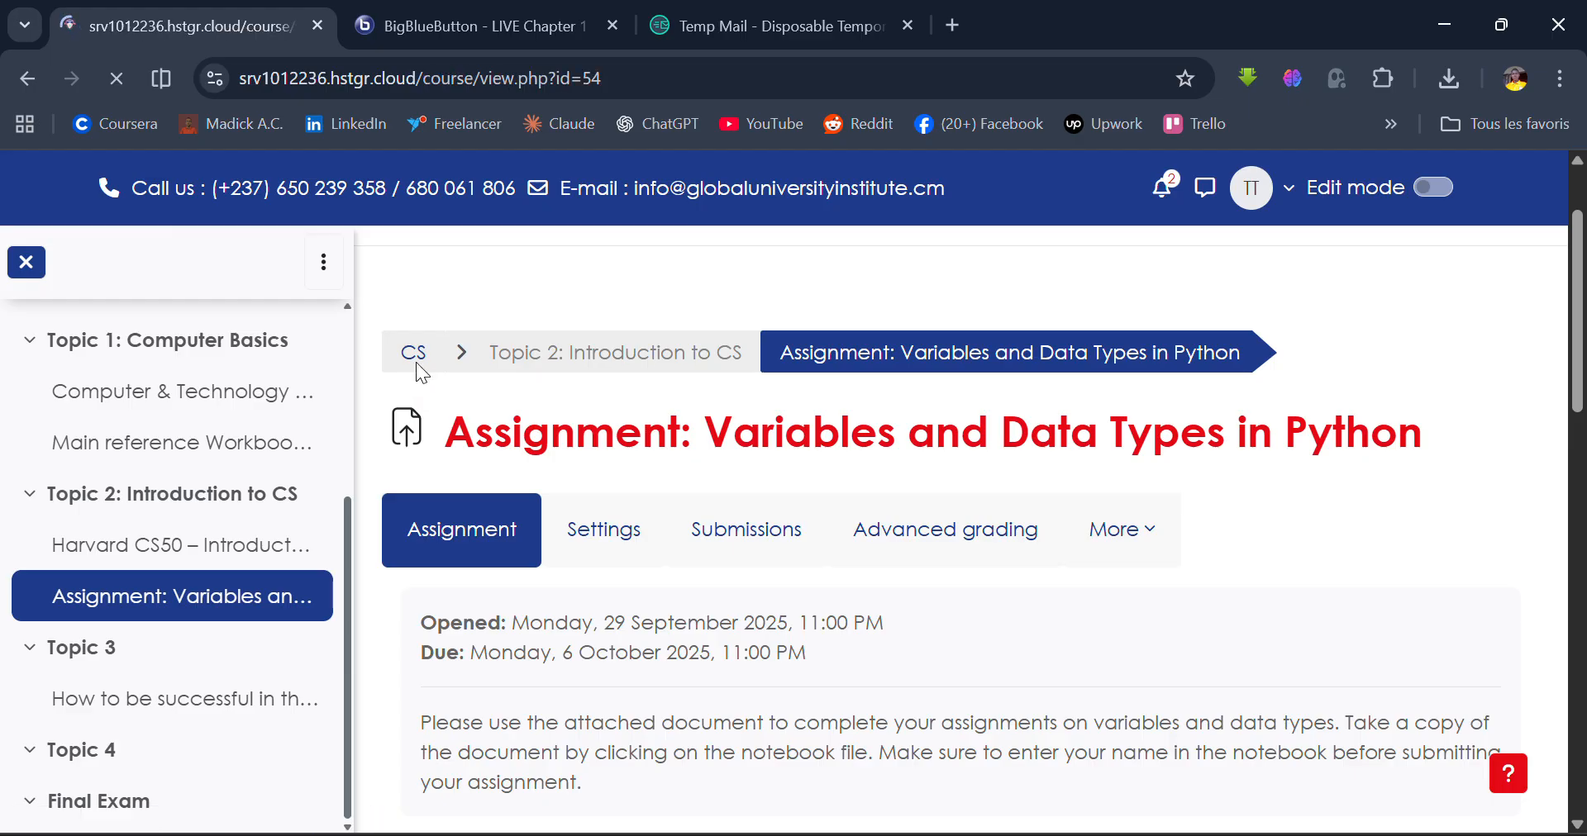
pyautogui.scroll(-9, 682, 631)
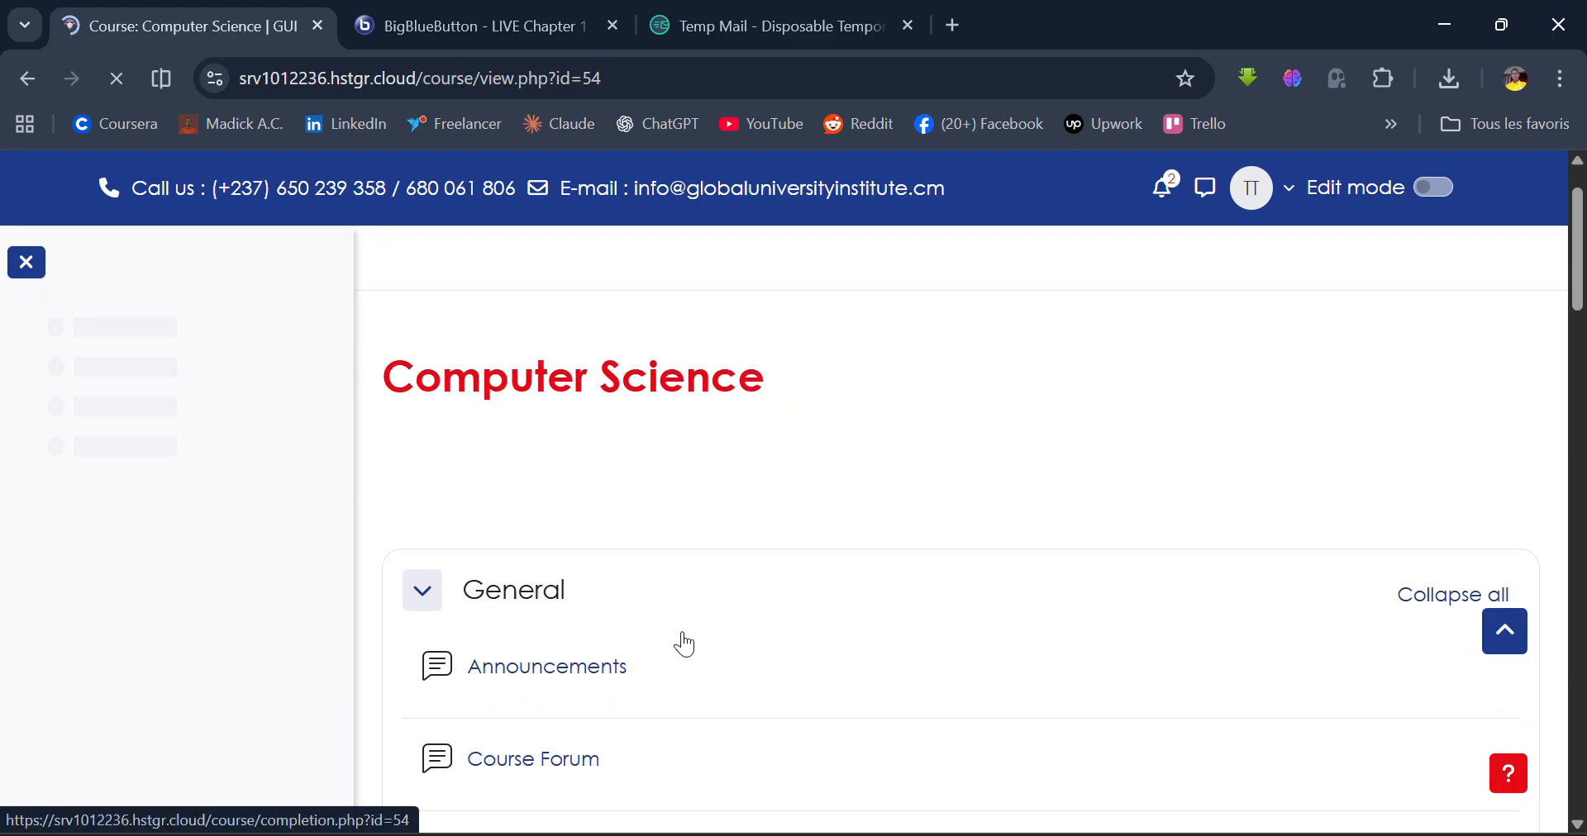
pyautogui.scroll(-9, 684, 643)
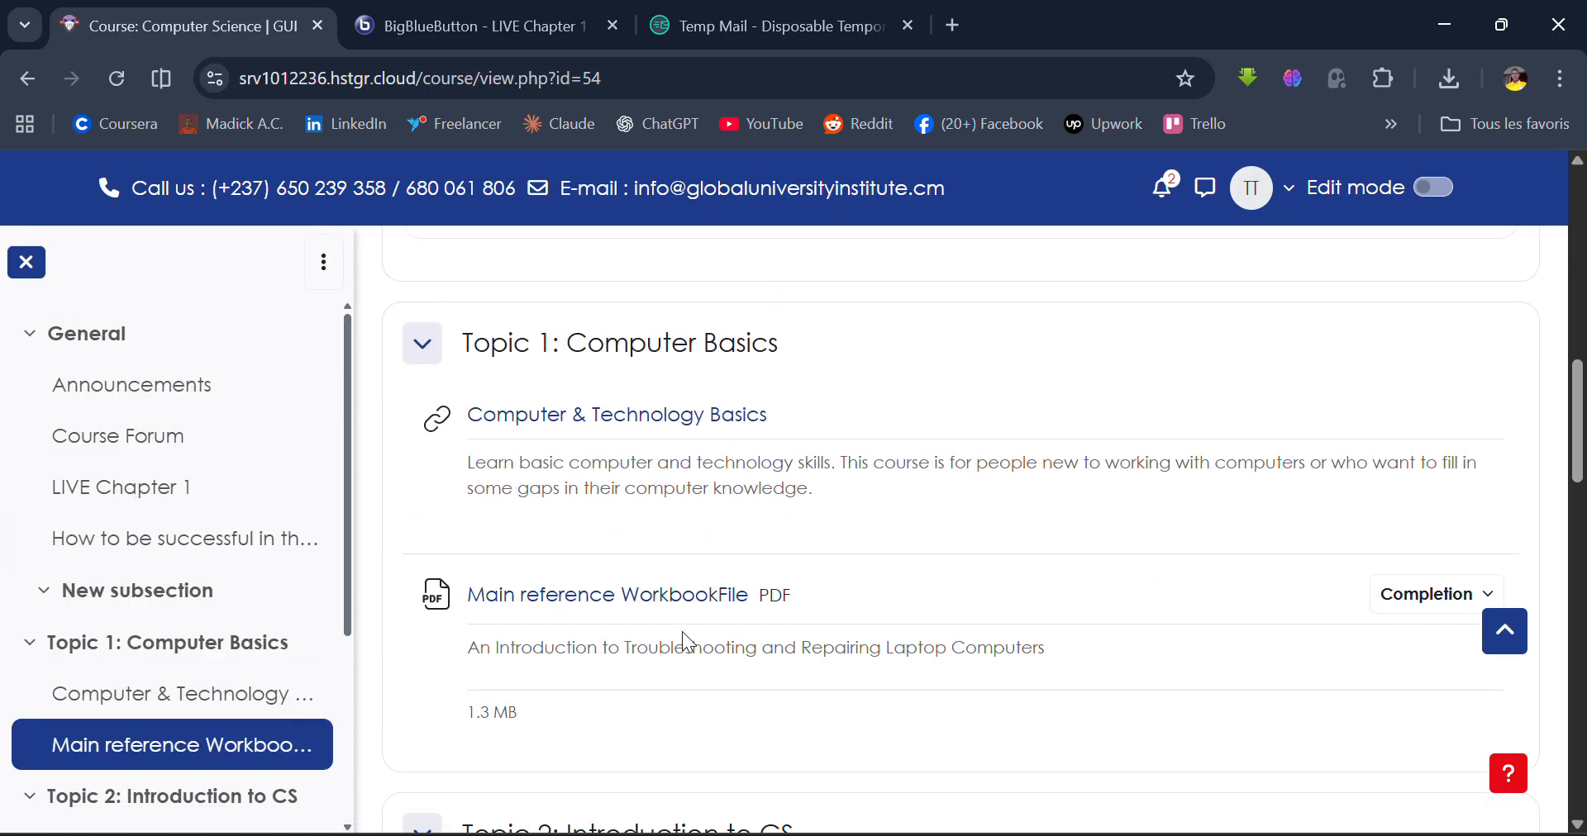
pyautogui.scroll(-5, 684, 633)
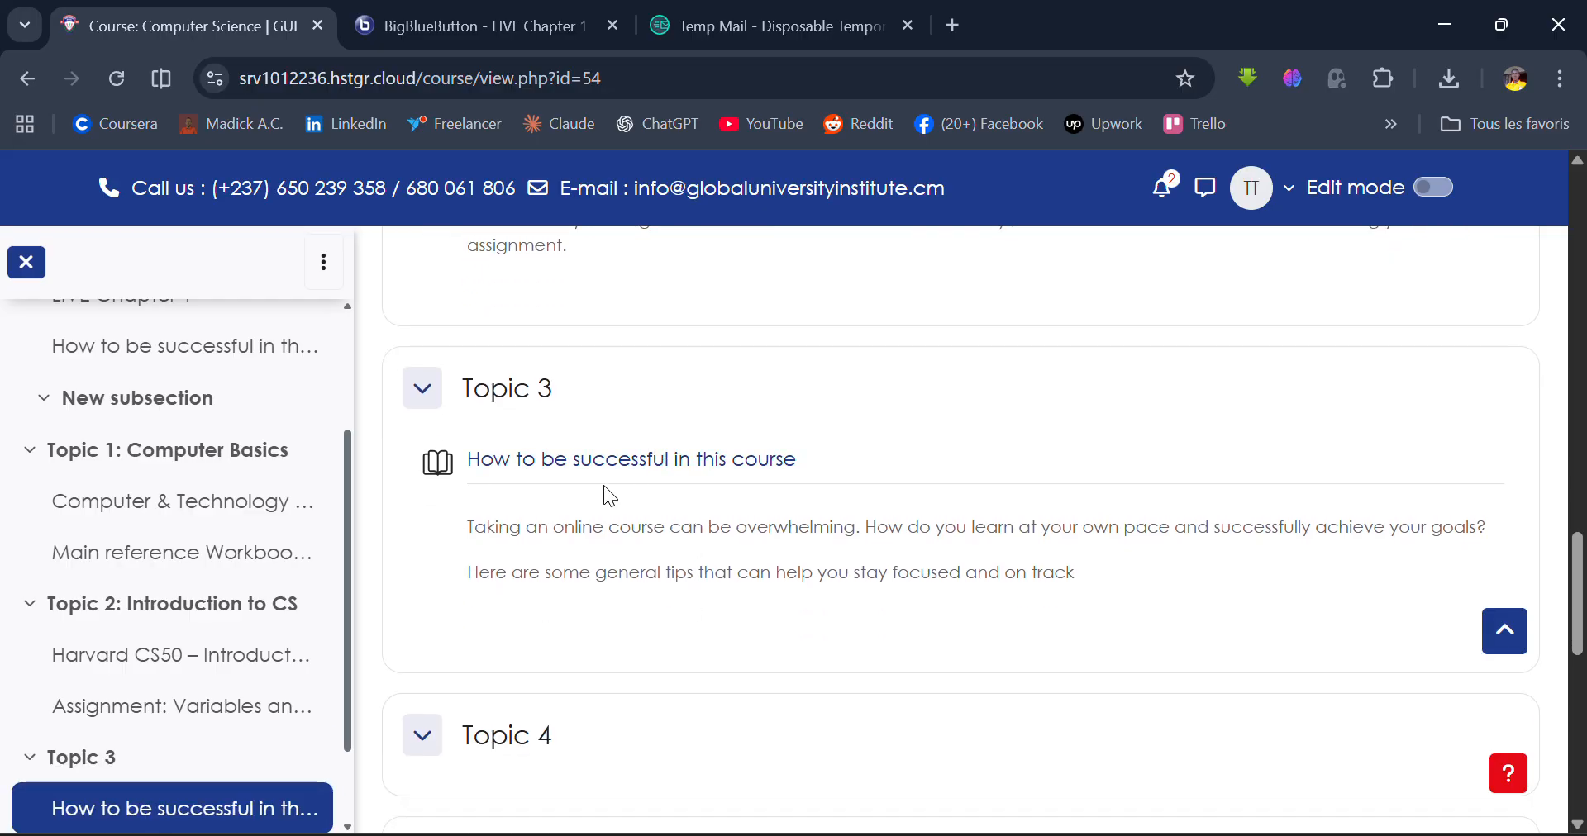
pyautogui.click(668, 473)
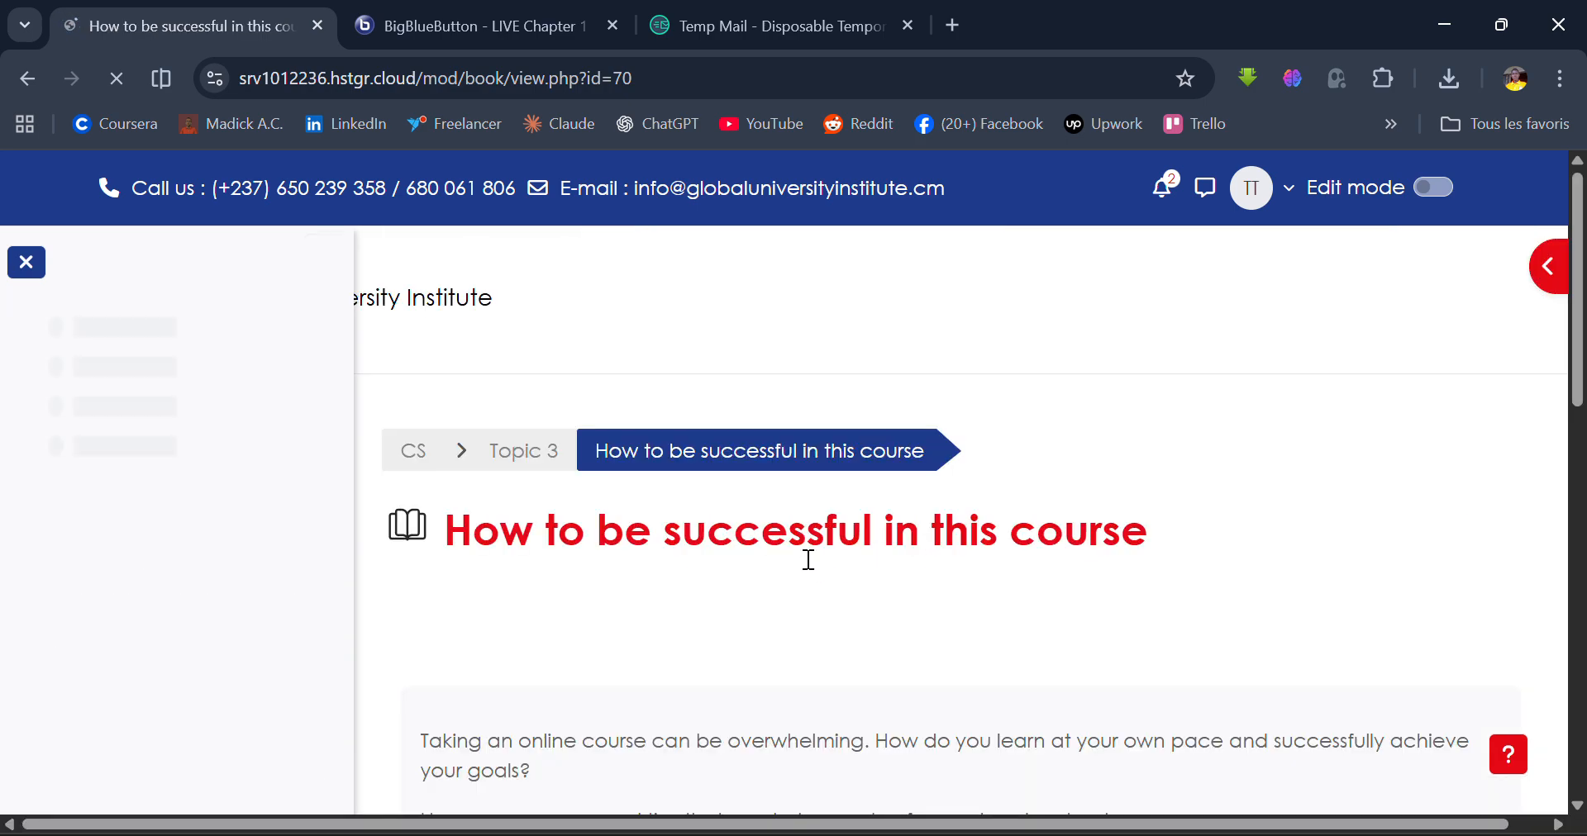
# Review the book's introduction, its first chapter "Set daily goals for studying" and the table of contents
pyautogui.scroll(-4, 807, 558)
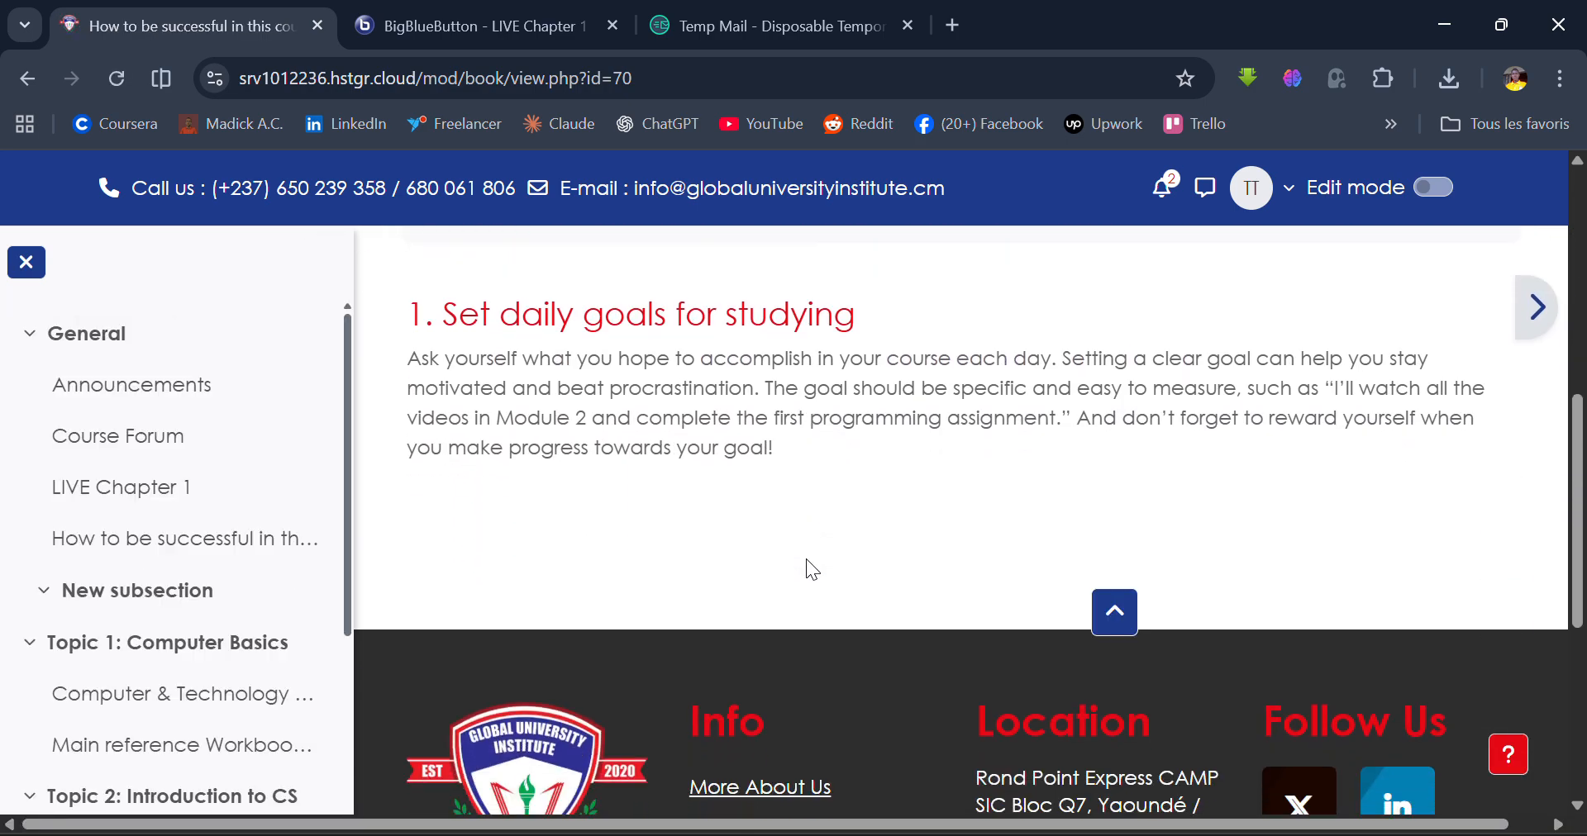
pyautogui.scroll(-1, 806, 559)
pyautogui.scroll(1, 806, 558)
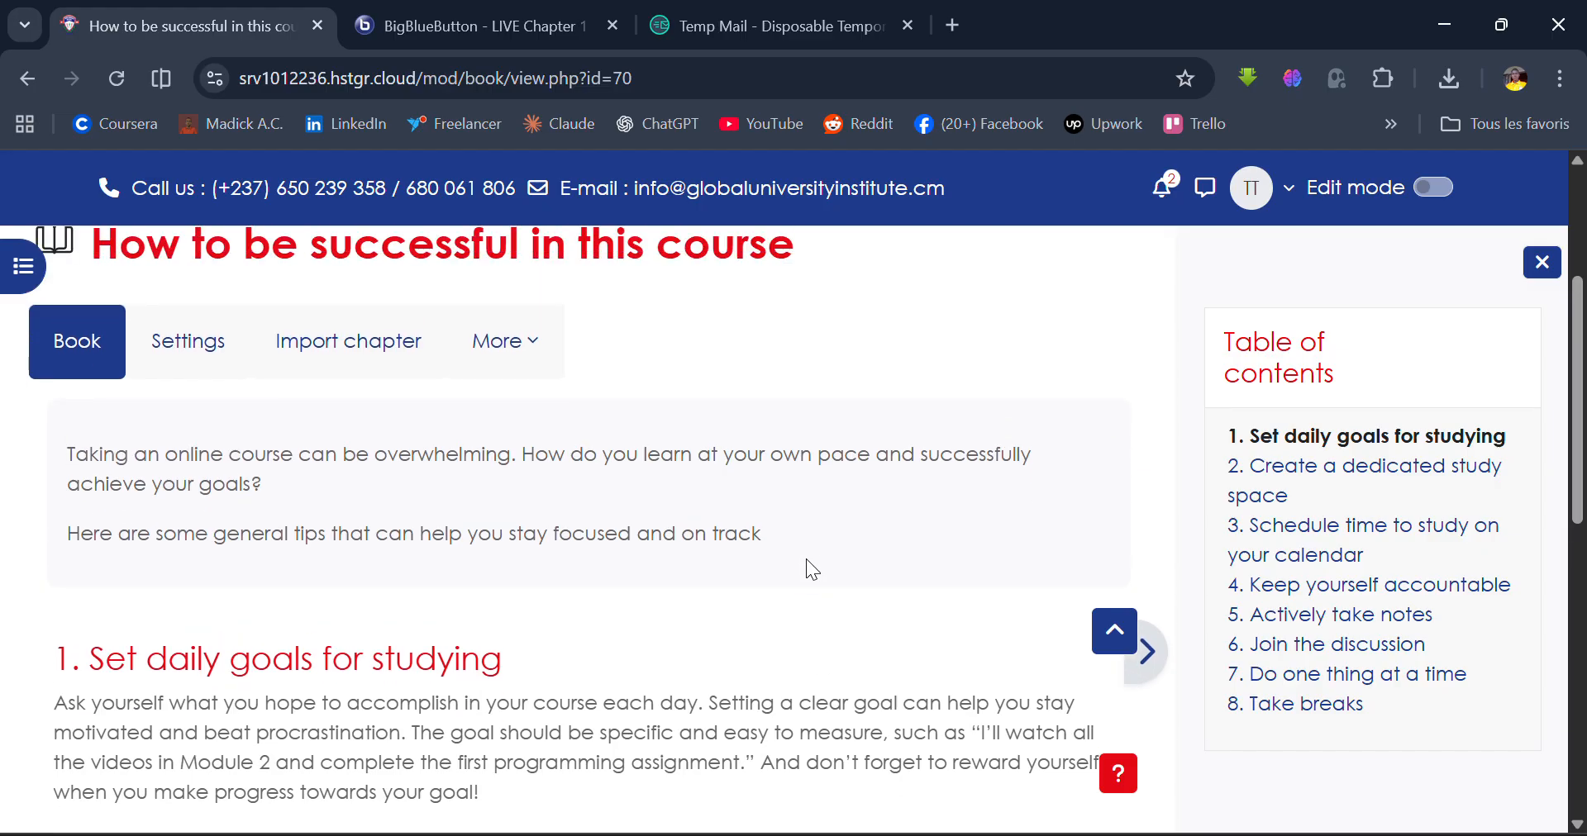
pyautogui.scroll(-1, 806, 559)
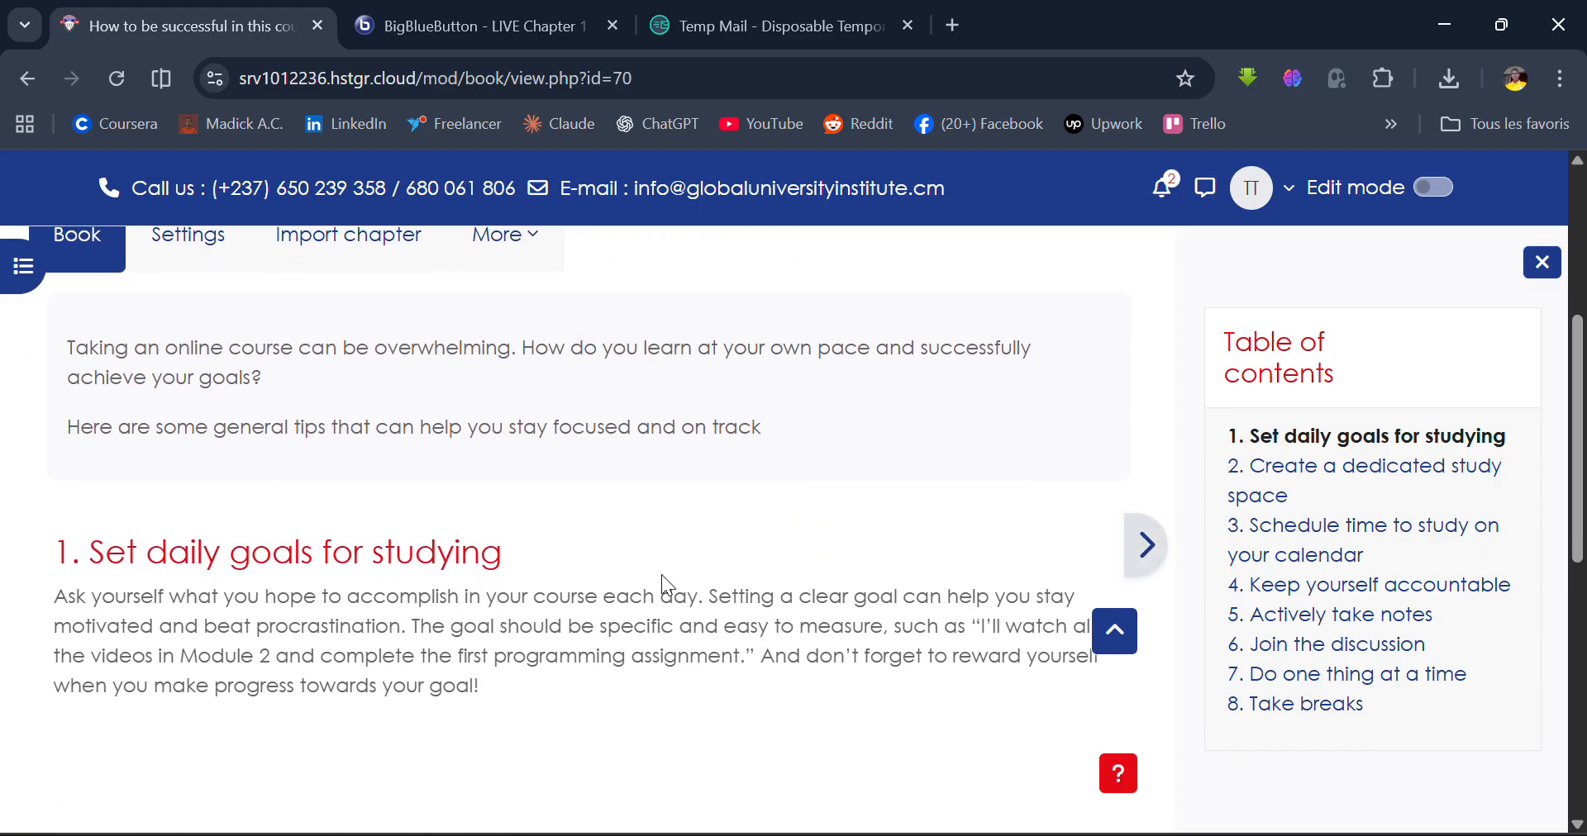
pyautogui.scroll(1, 661, 573)
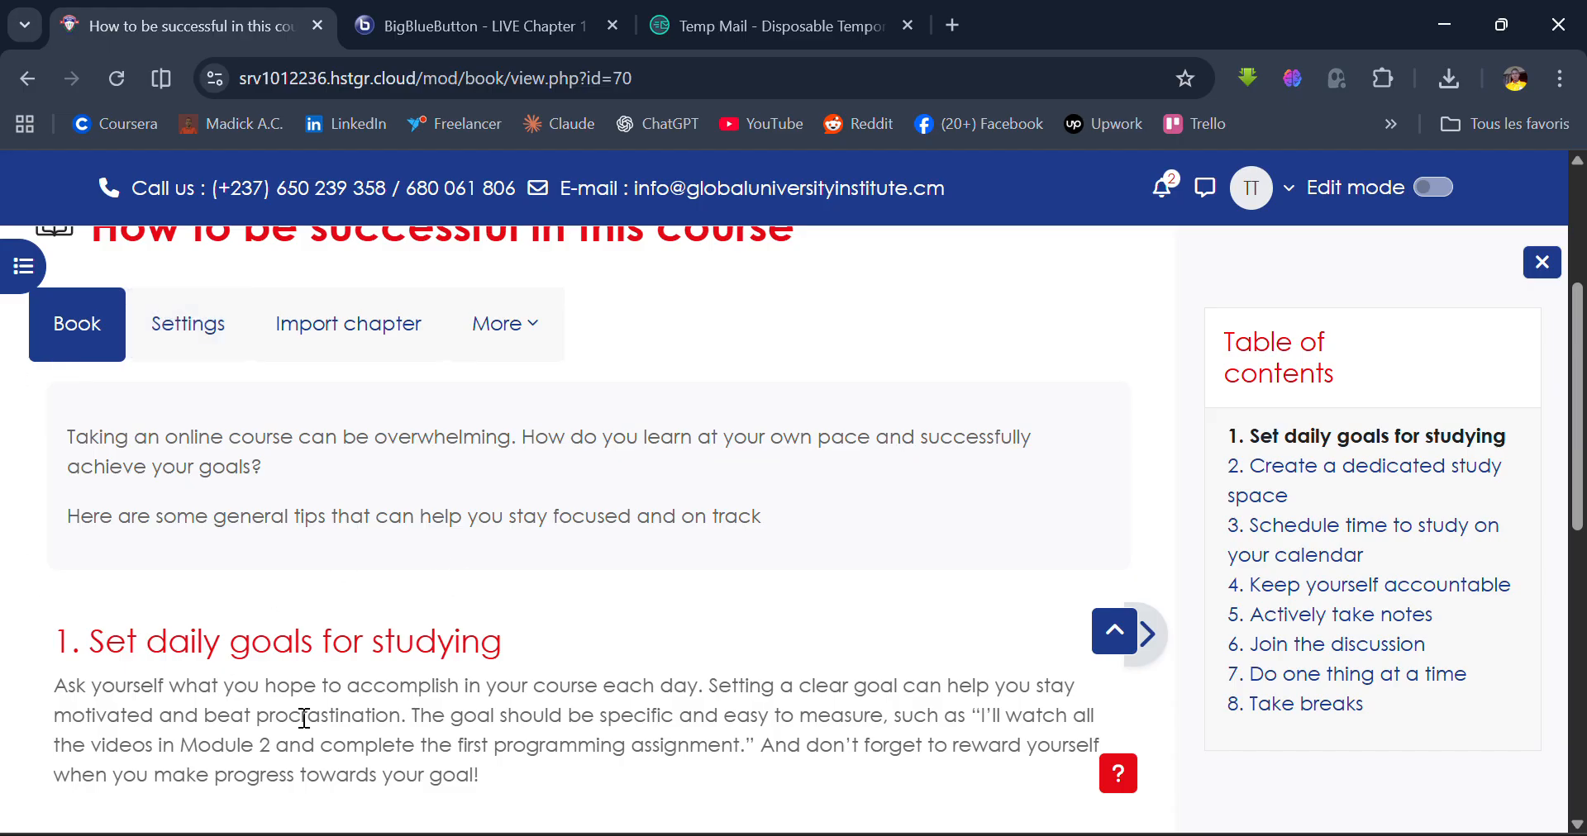
pyautogui.scroll(-1, 305, 718)
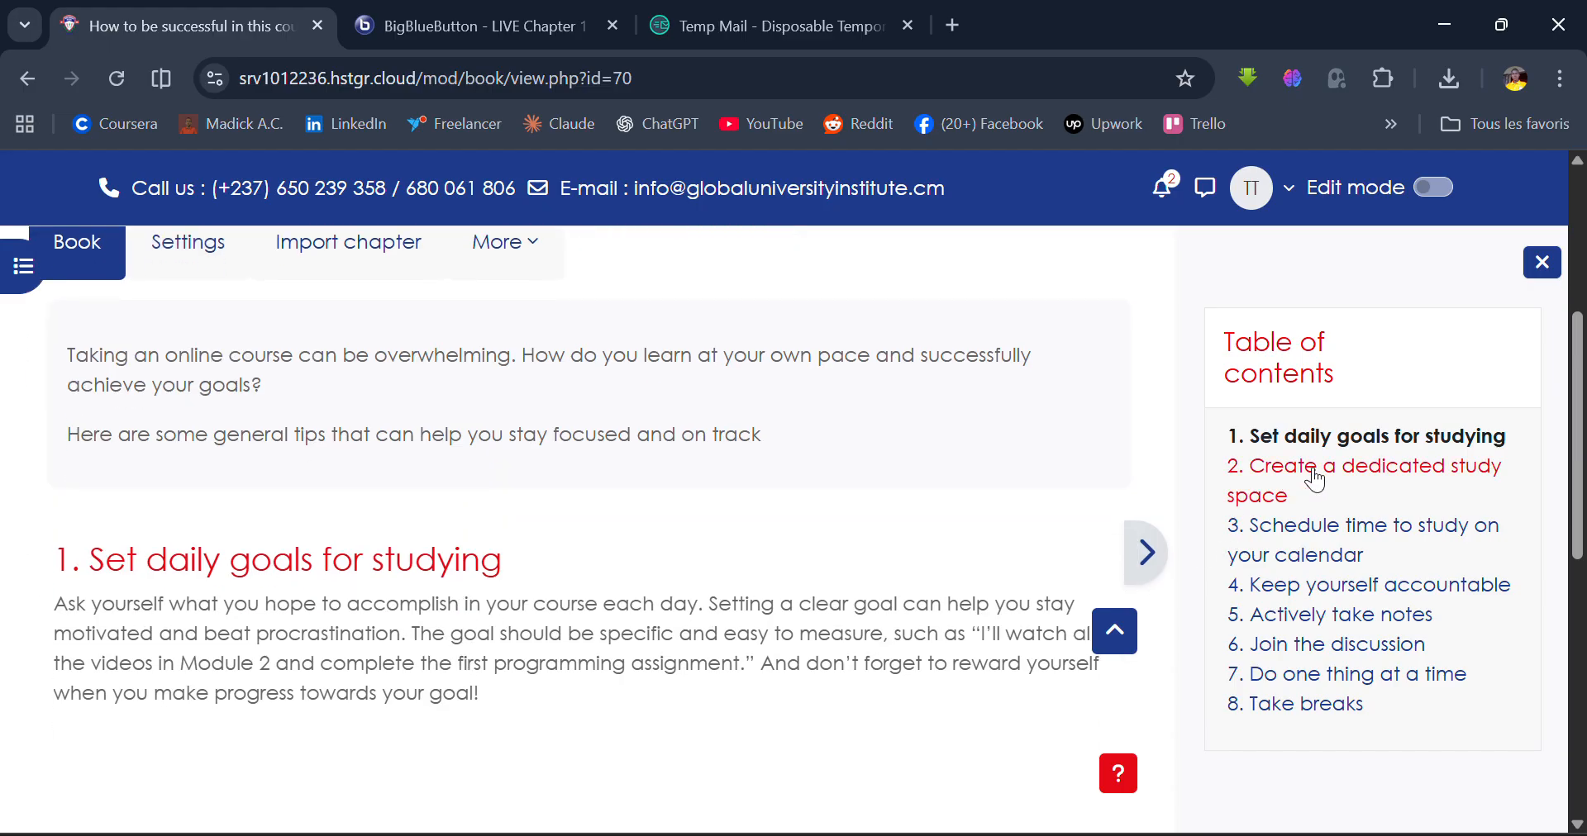
# Page forward through the book to read chapter 2 on a dedicated study space and chapter 3 on scheduling study time
pyautogui.click(1156, 555)
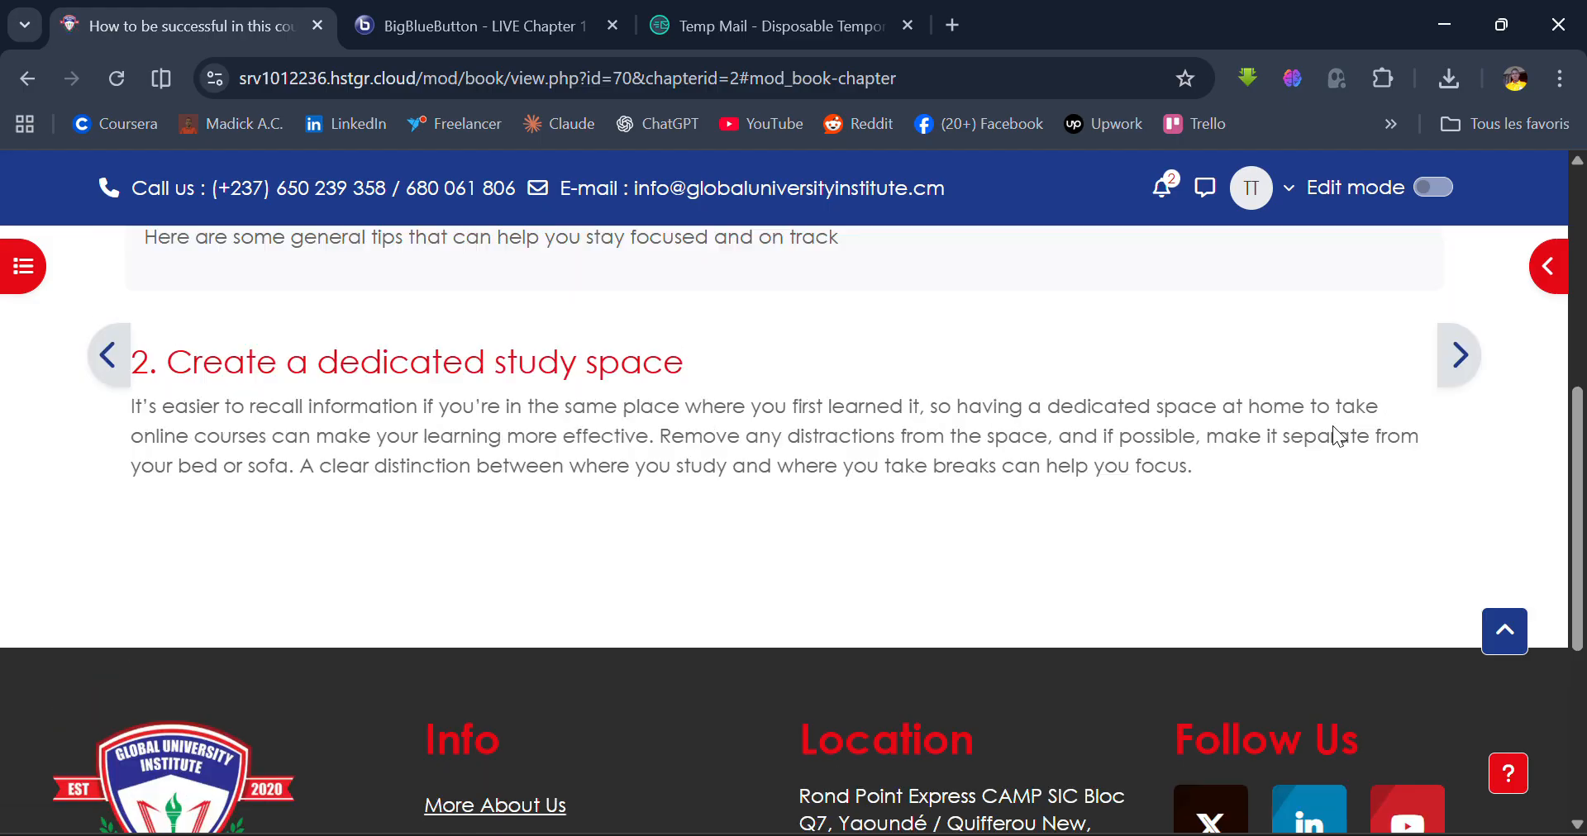
pyautogui.scroll(2, 1405, 450)
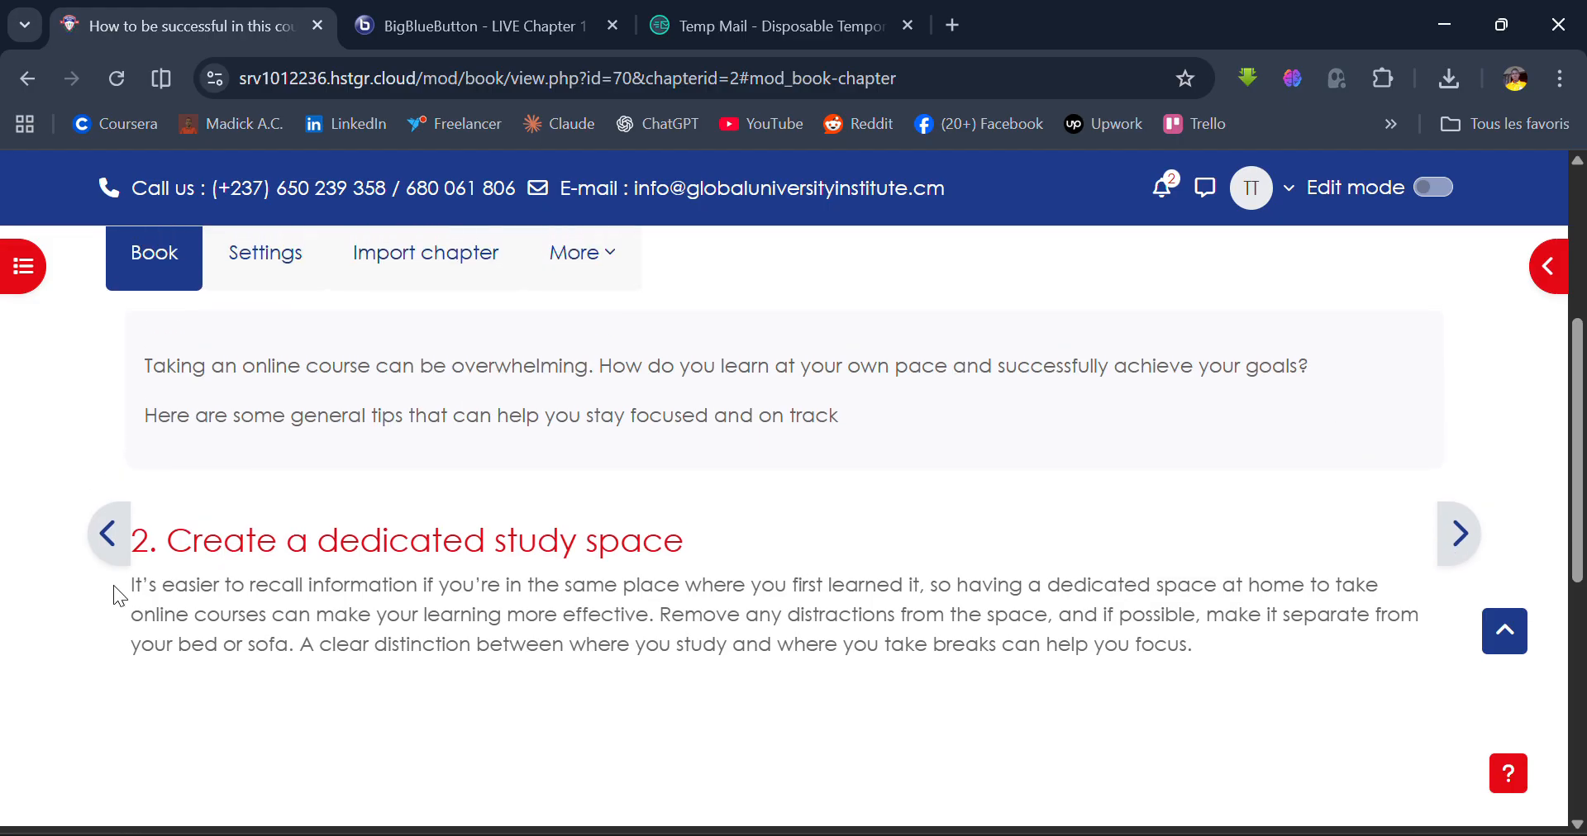
pyautogui.click(1460, 538)
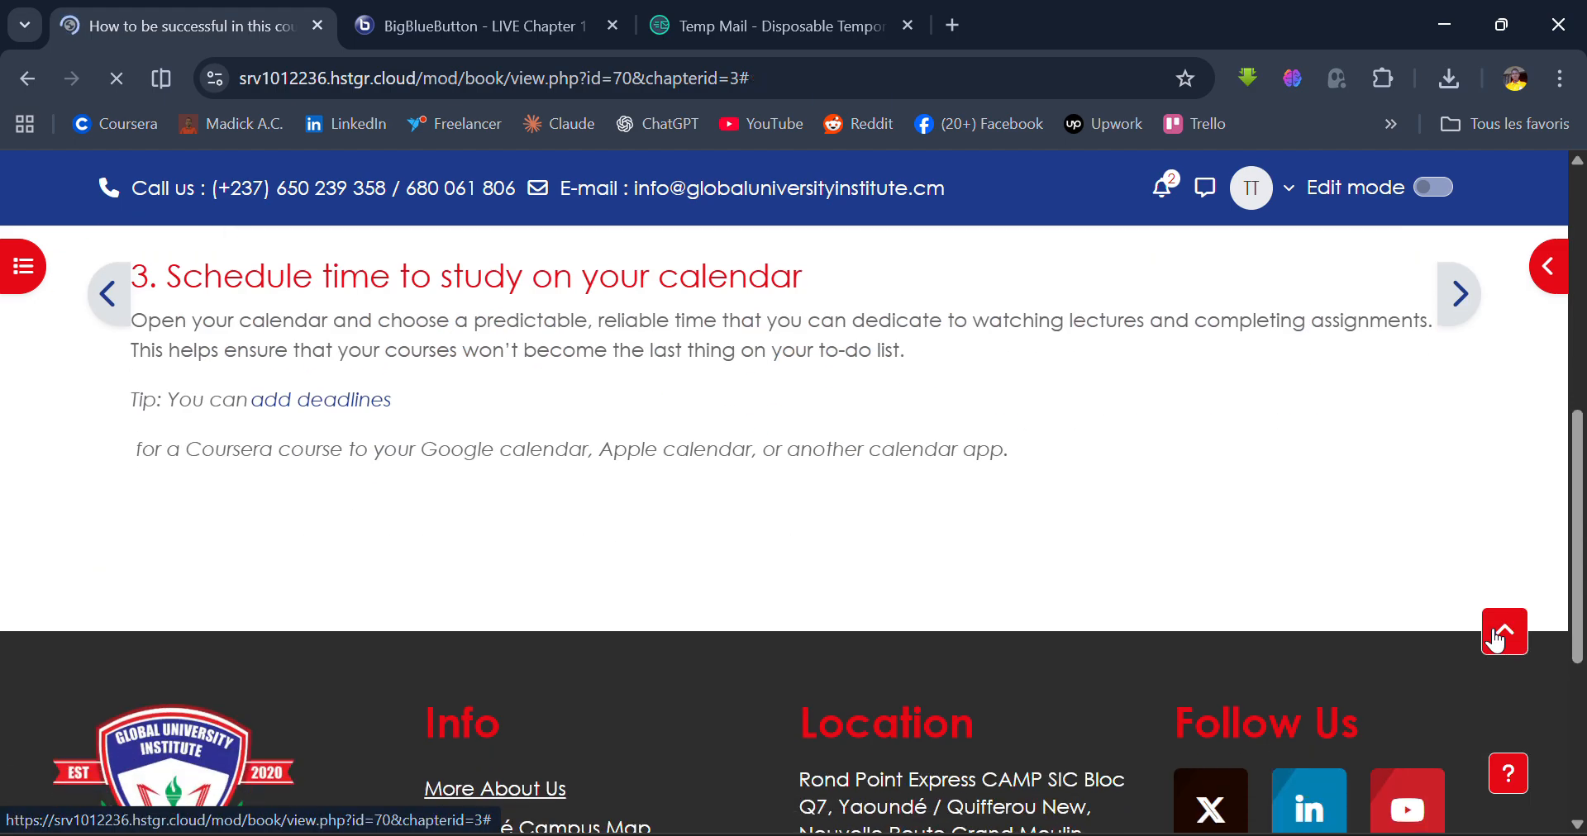
pyautogui.scroll(5, 1217, 478)
pyautogui.scroll(2, 1215, 473)
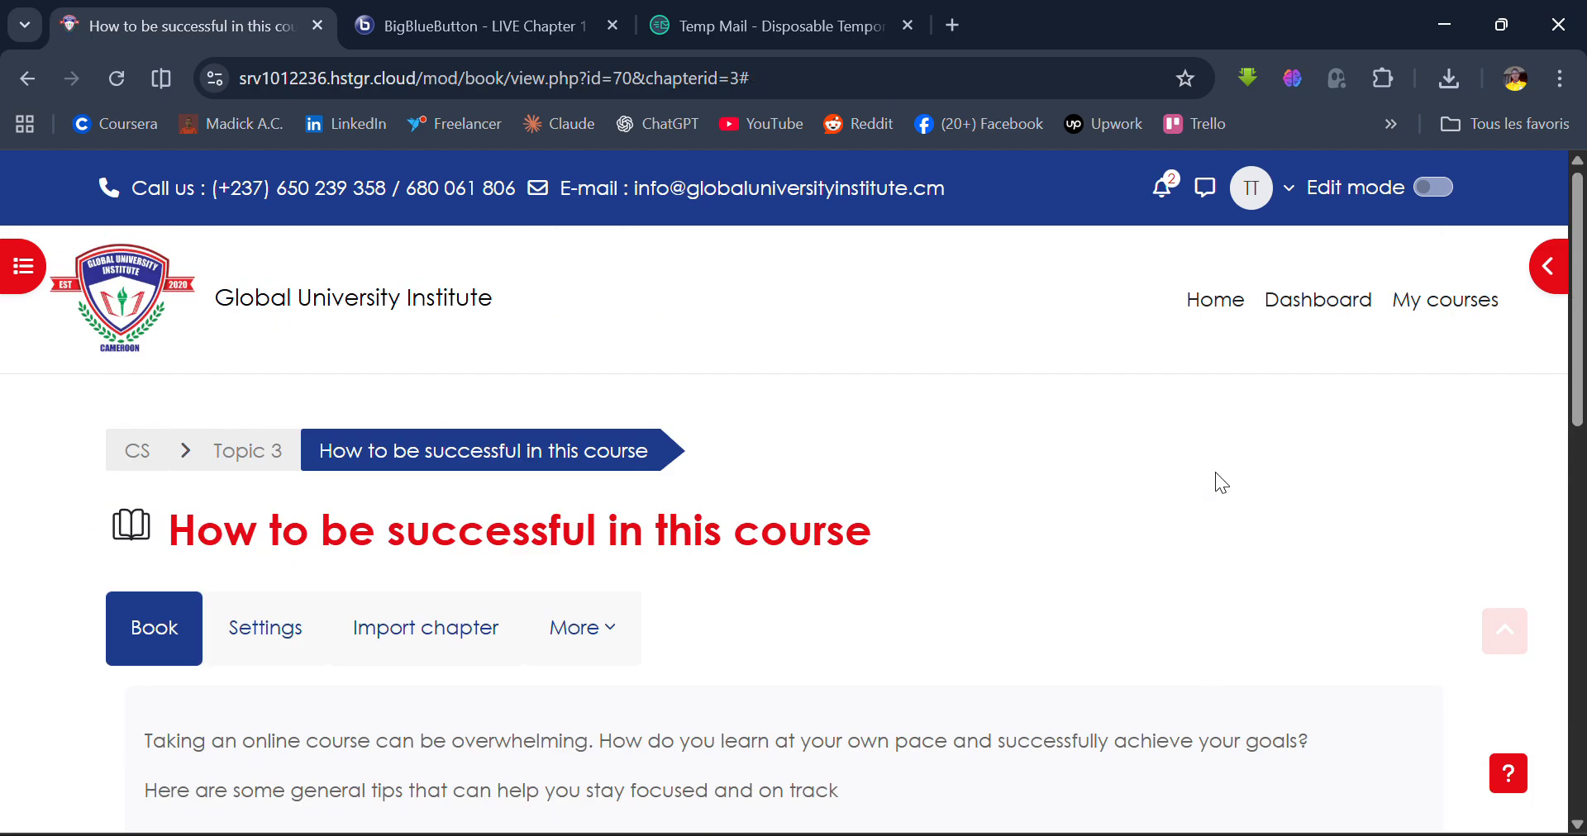
pyautogui.scroll(-5, 1215, 479)
pyautogui.scroll(2, 1182, 475)
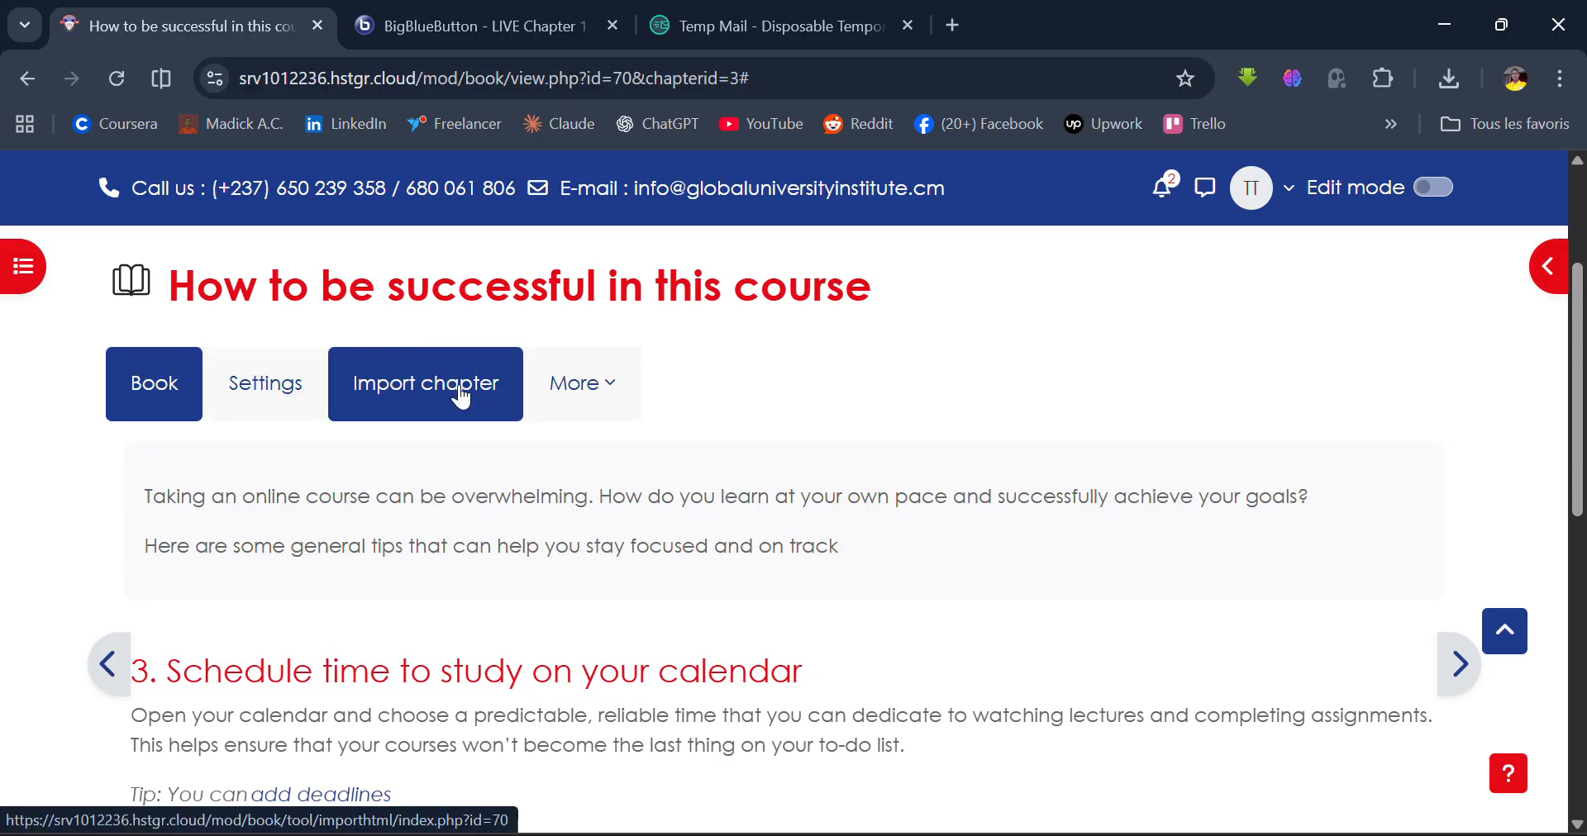
# Examine the book's Import chapter form, including the type and zip file fields, and return to the Computer Science course page
pyautogui.click(511, 391)
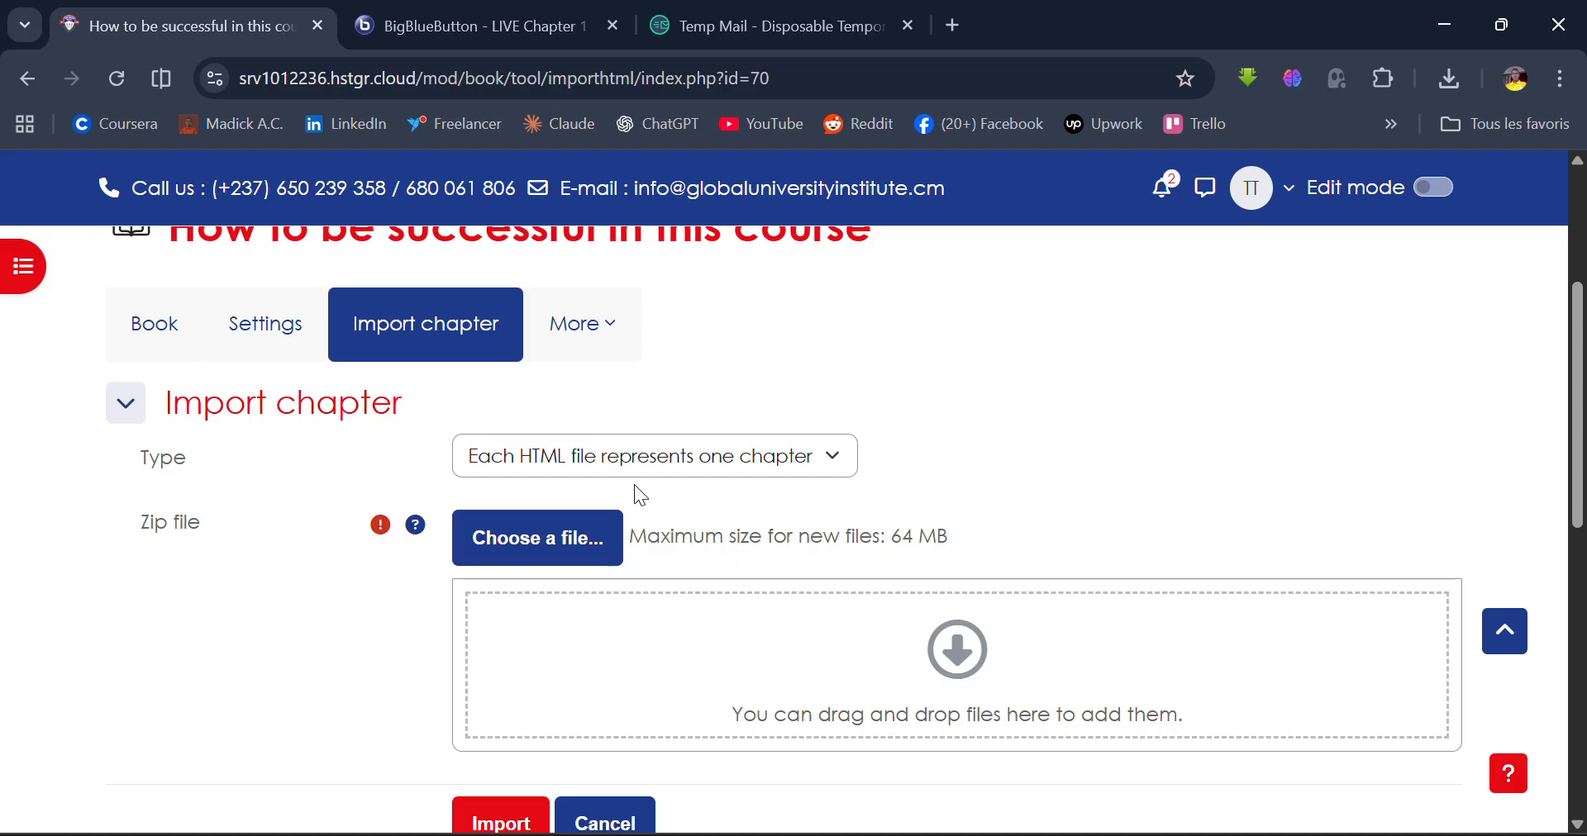
pyautogui.click(562, 457)
pyautogui.scroll(1, 716, 372)
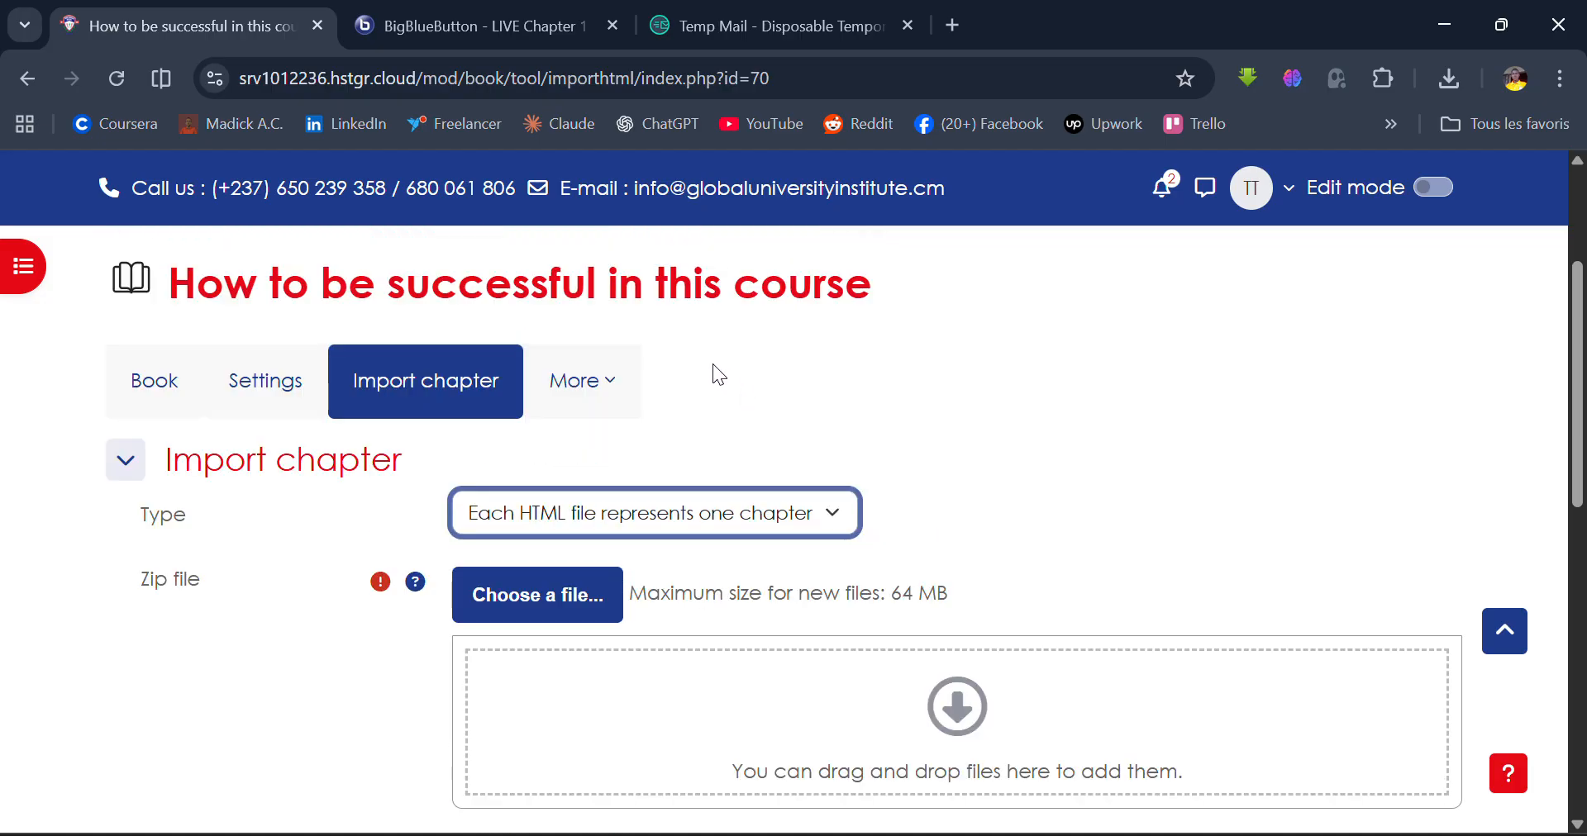
pyautogui.scroll(3, 712, 364)
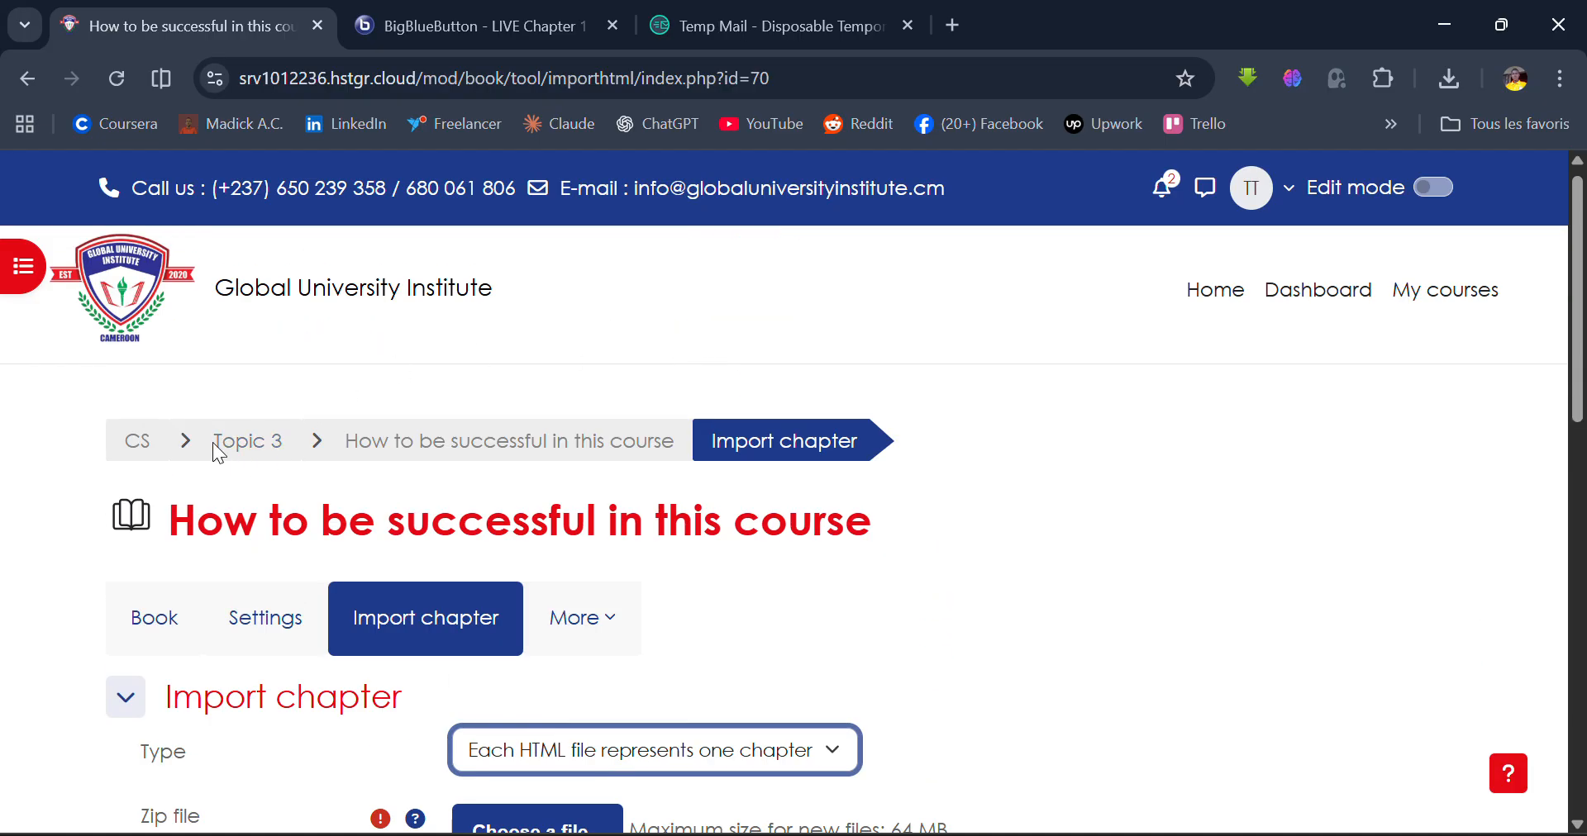
pyautogui.click(165, 440)
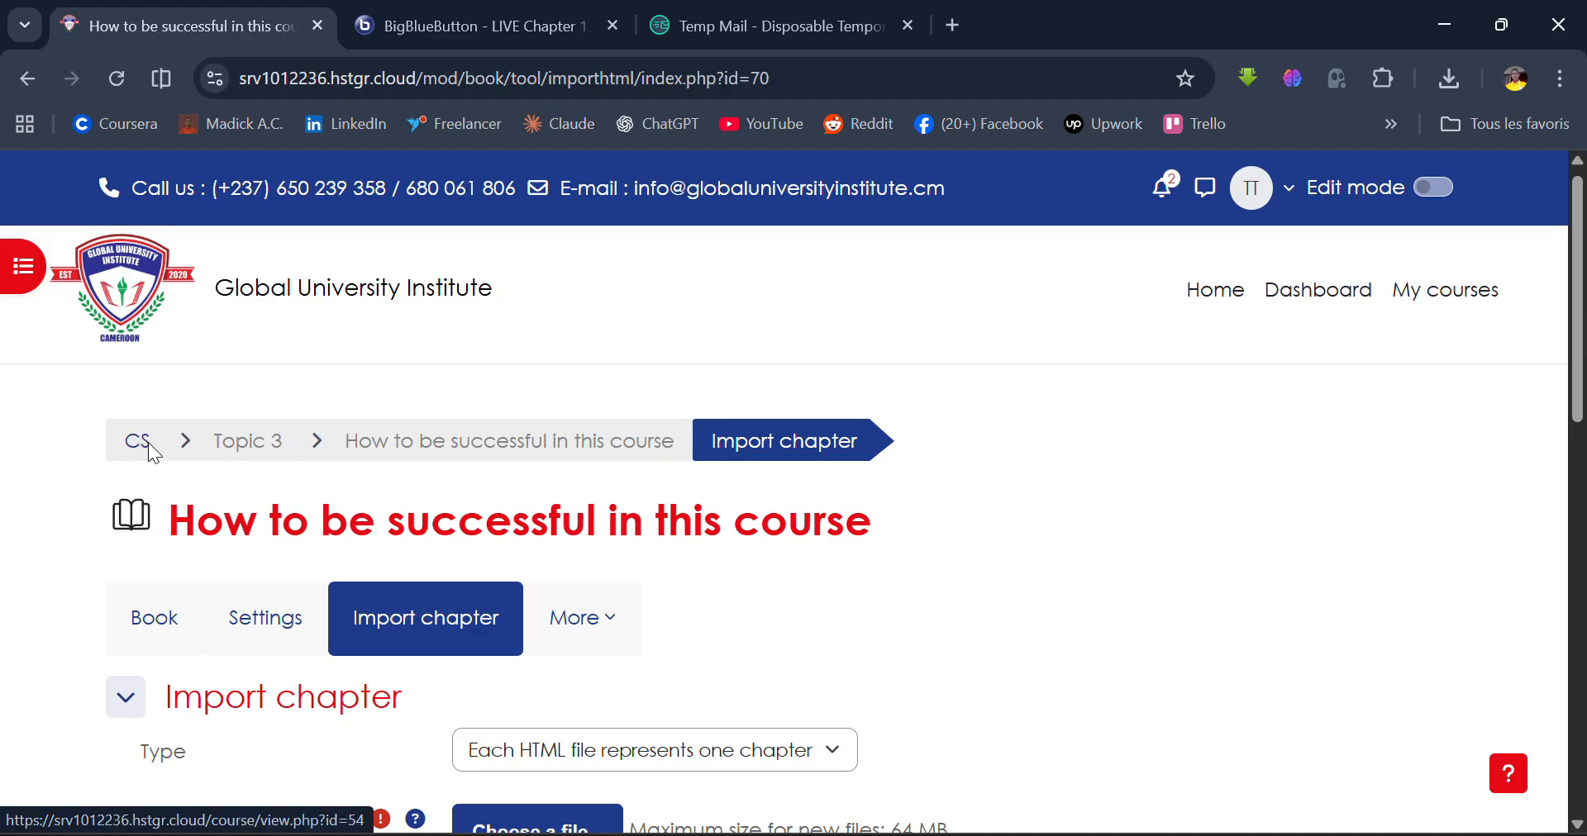
pyautogui.click(147, 443)
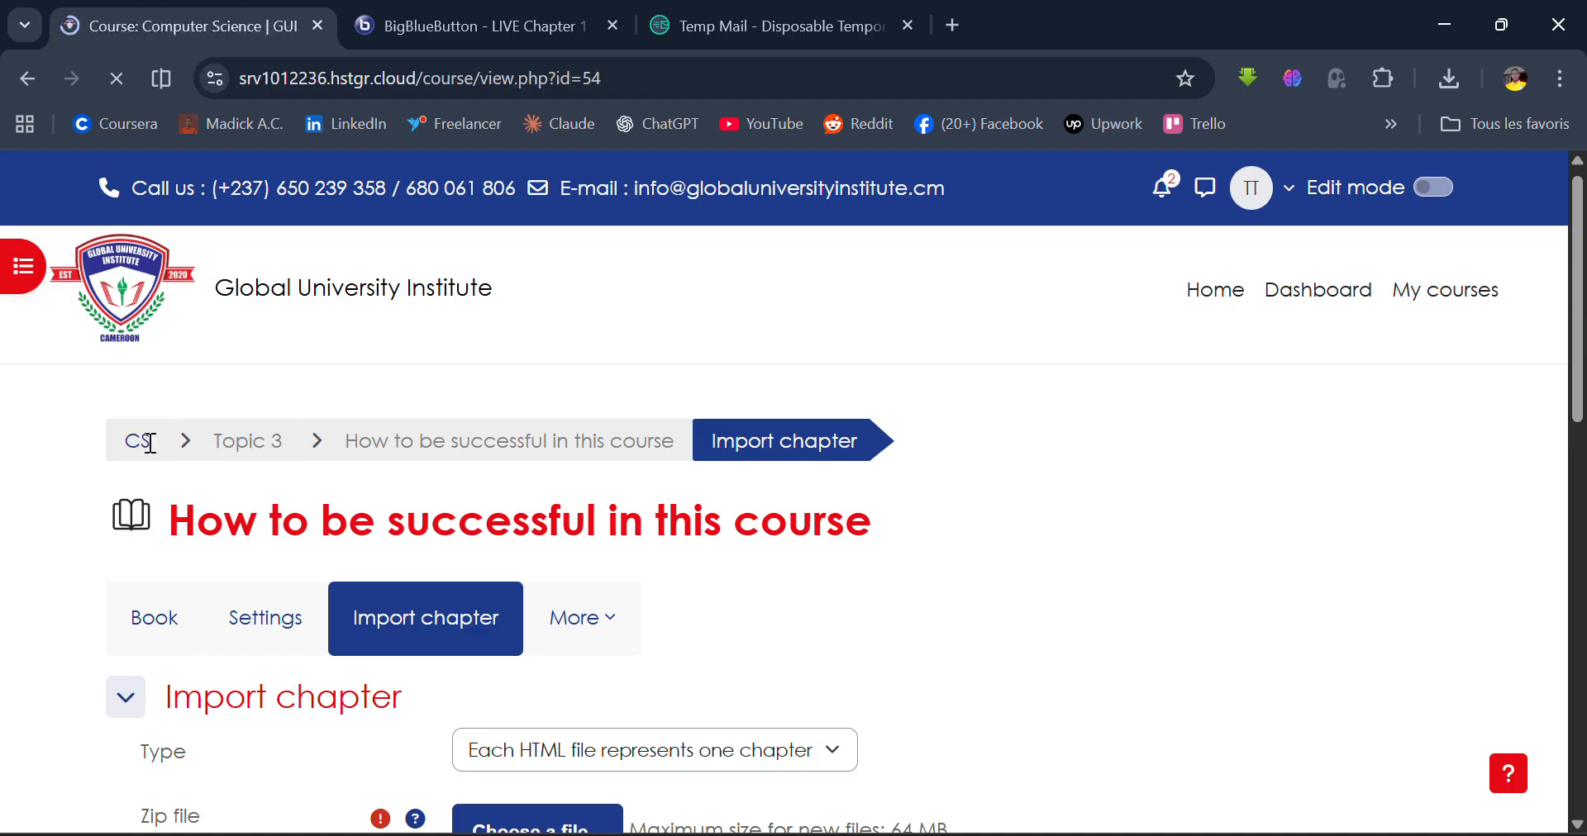
# Look over the course's General section activities, the new subsection and the Topic 1: Computer Basics resources
pyautogui.scroll(-5, 152, 647)
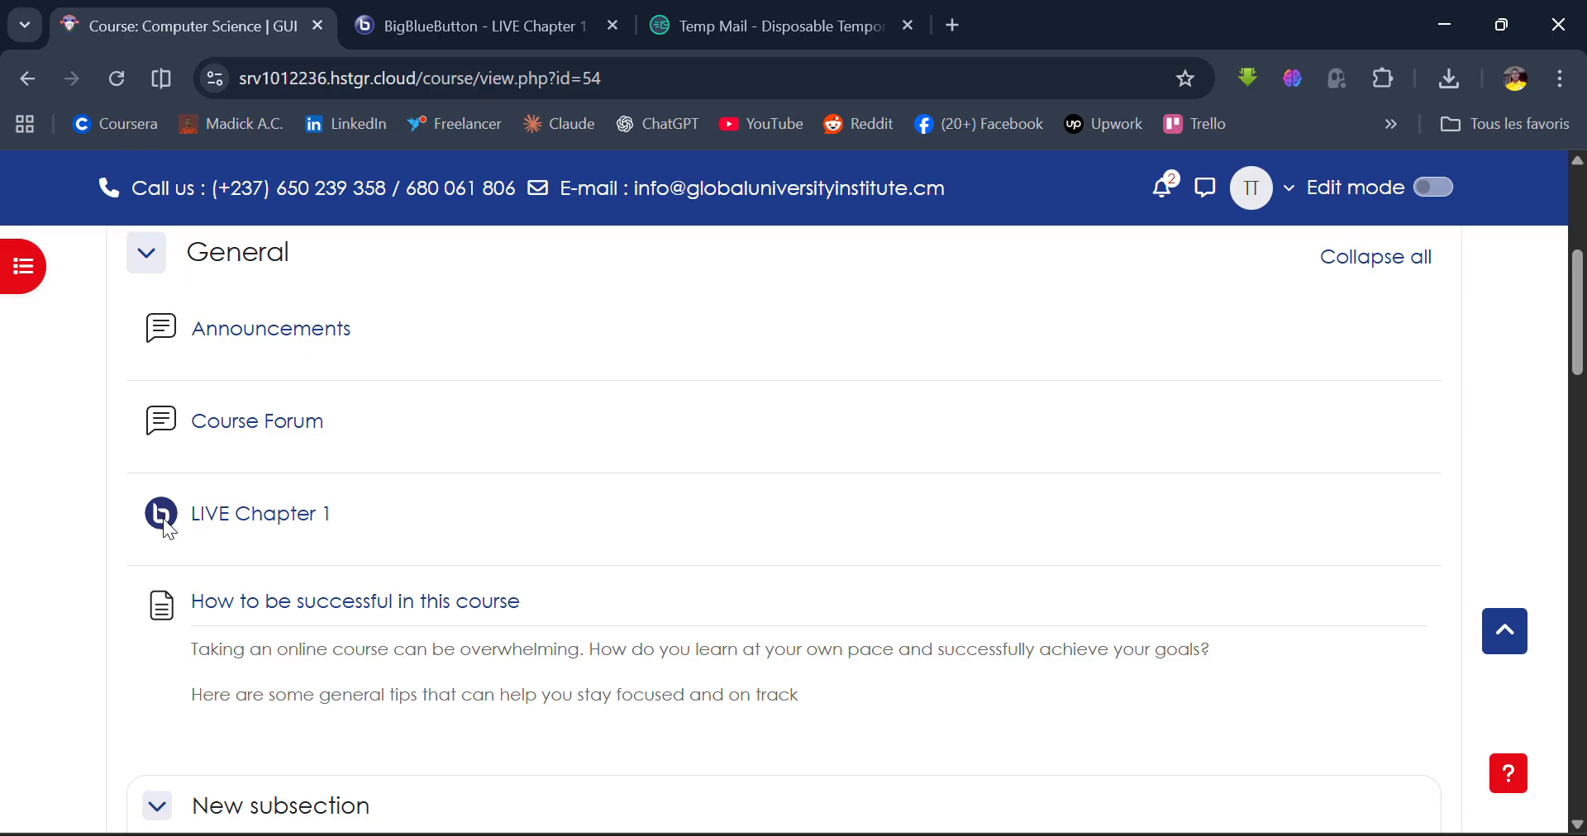
pyautogui.scroll(-1, 281, 643)
pyautogui.scroll(-1, 278, 636)
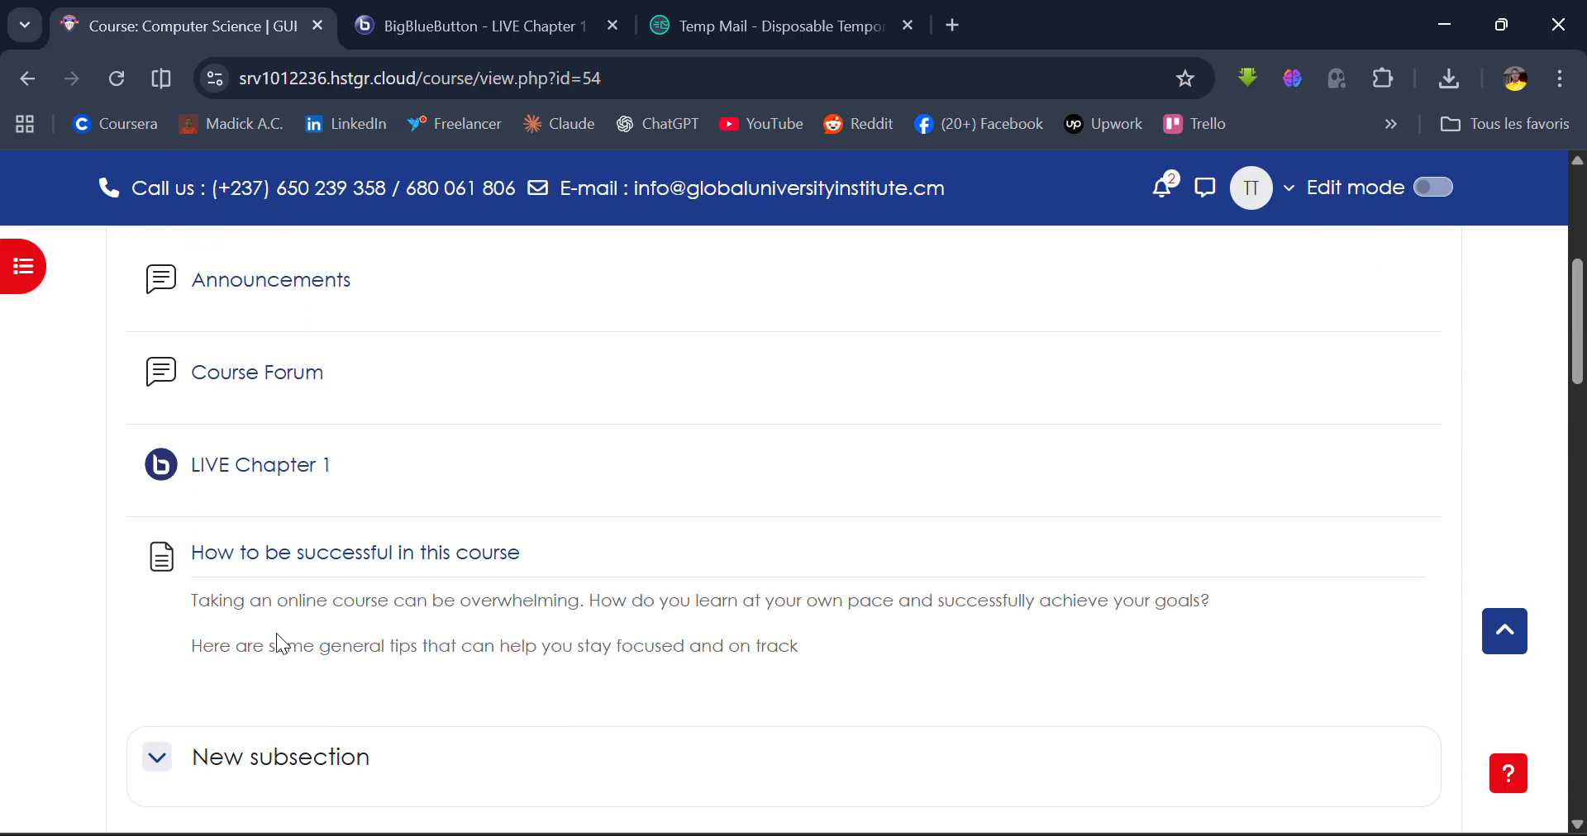
pyautogui.scroll(-1, 278, 639)
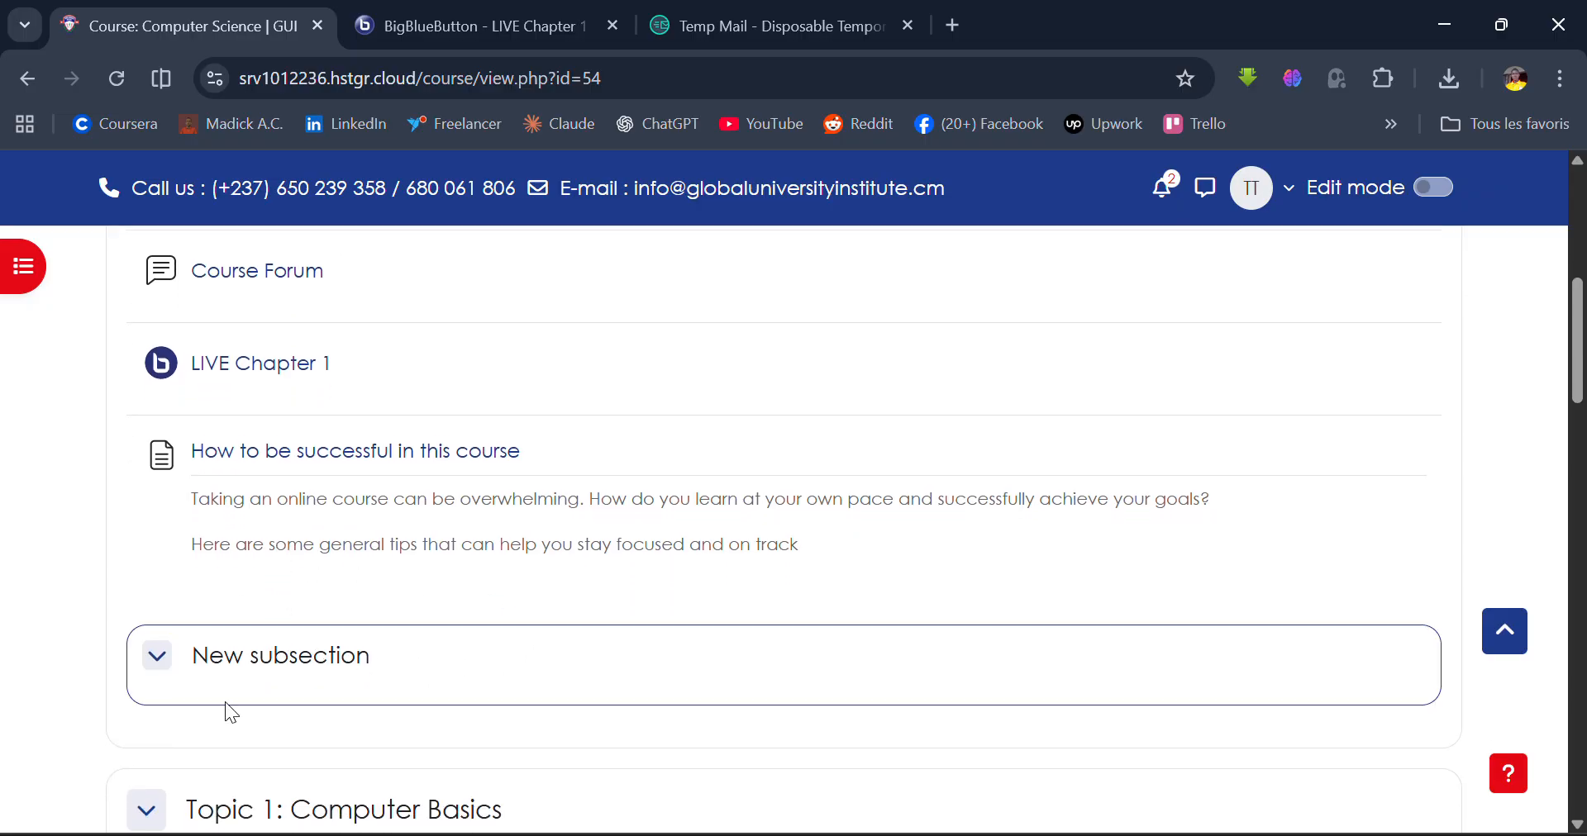
pyautogui.scroll(-4, 225, 702)
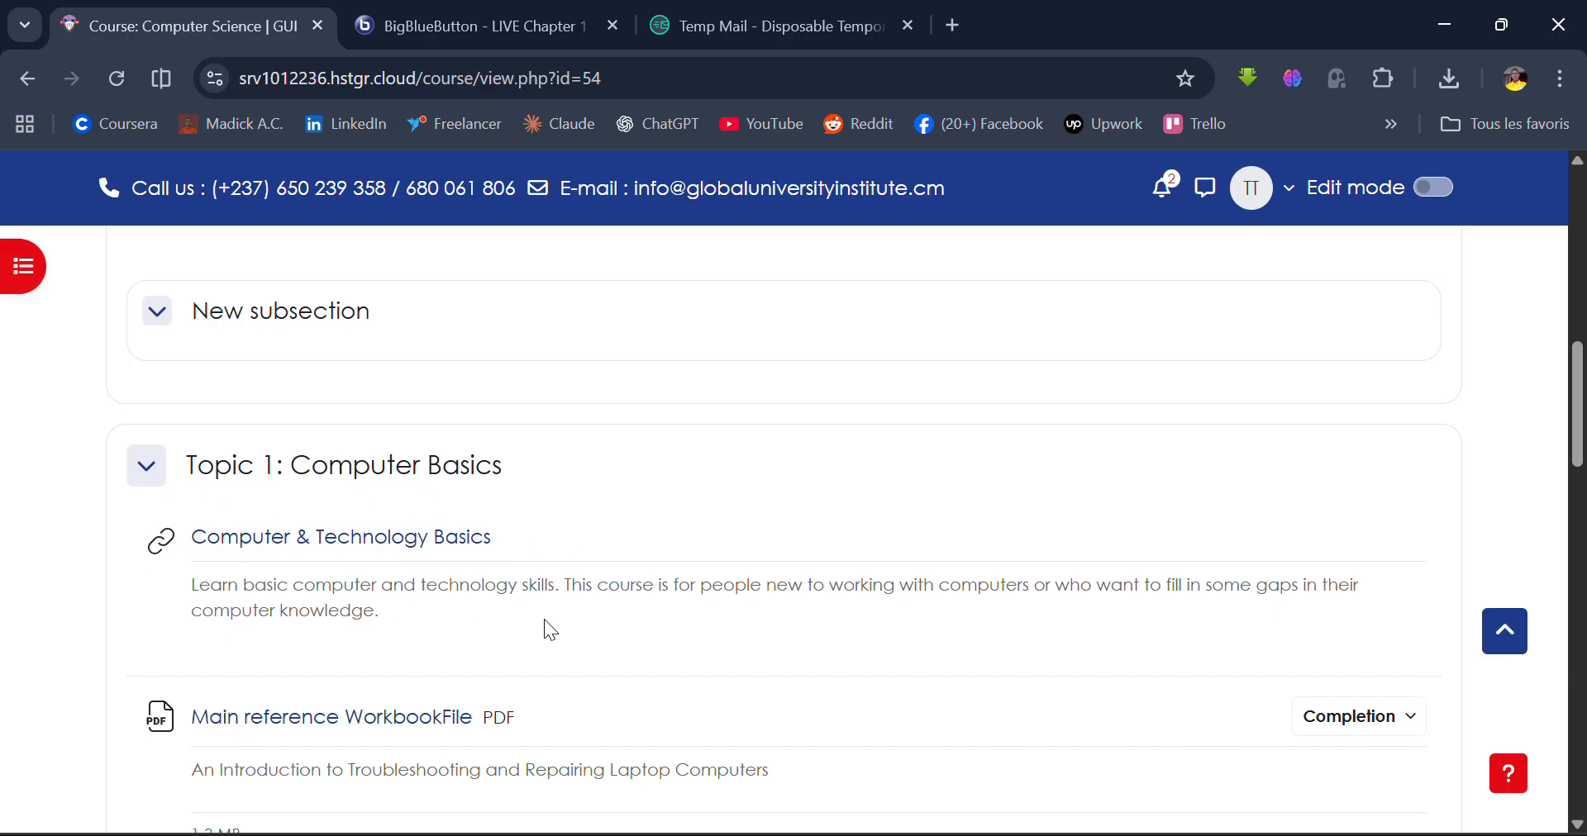
pyautogui.scroll(-1, 545, 628)
pyautogui.scroll(-1, 724, 634)
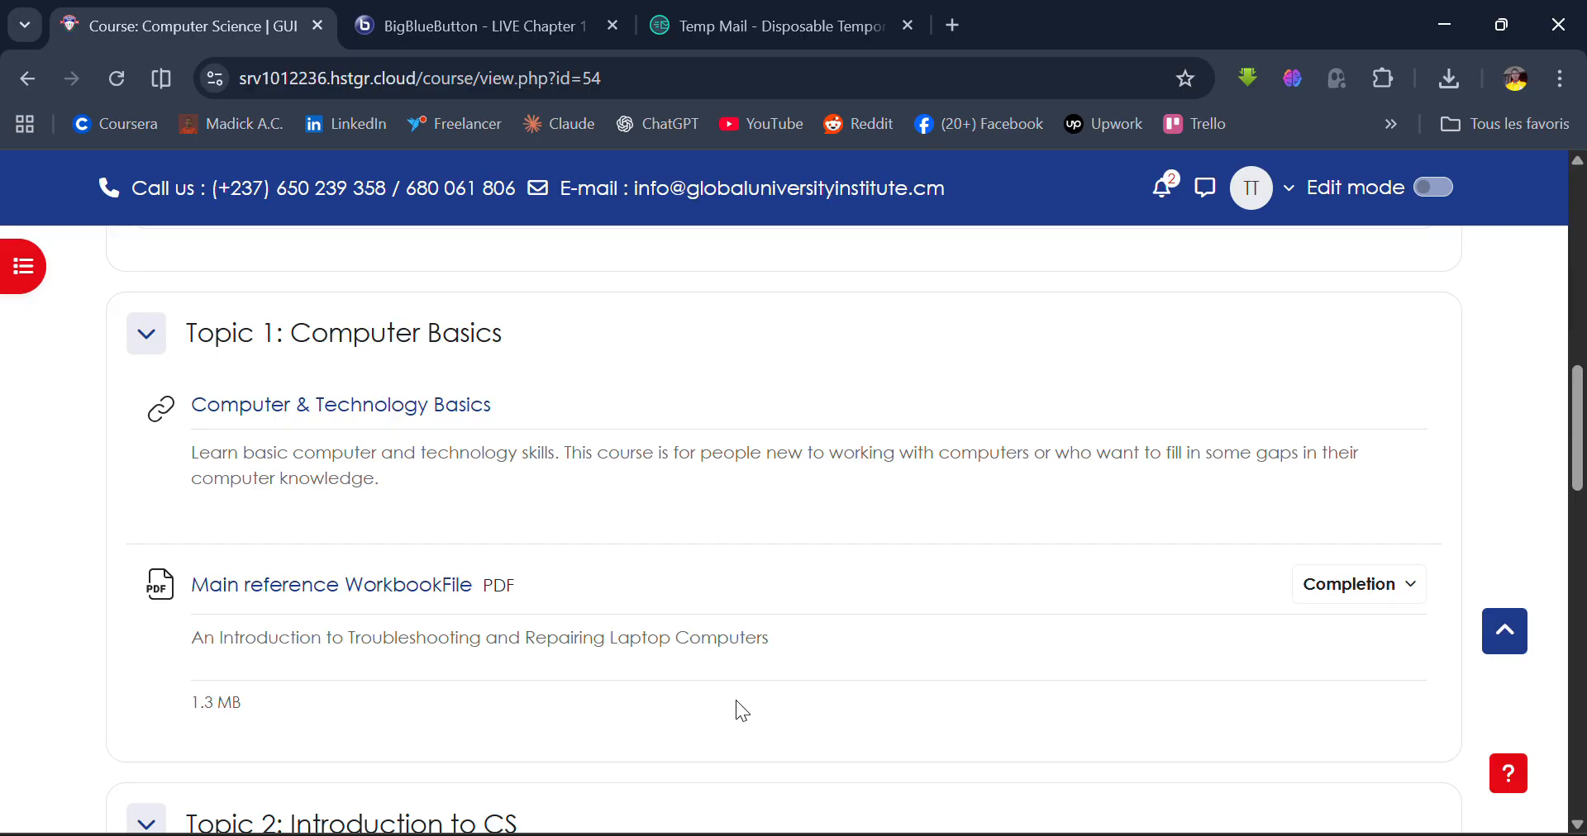
# Look over the course's Topic 1, Topic 2 and Topic 3 resources plus the Topic 4 and Final Exam sections
pyautogui.scroll(-1, 736, 701)
pyautogui.scroll(-1, 502, 643)
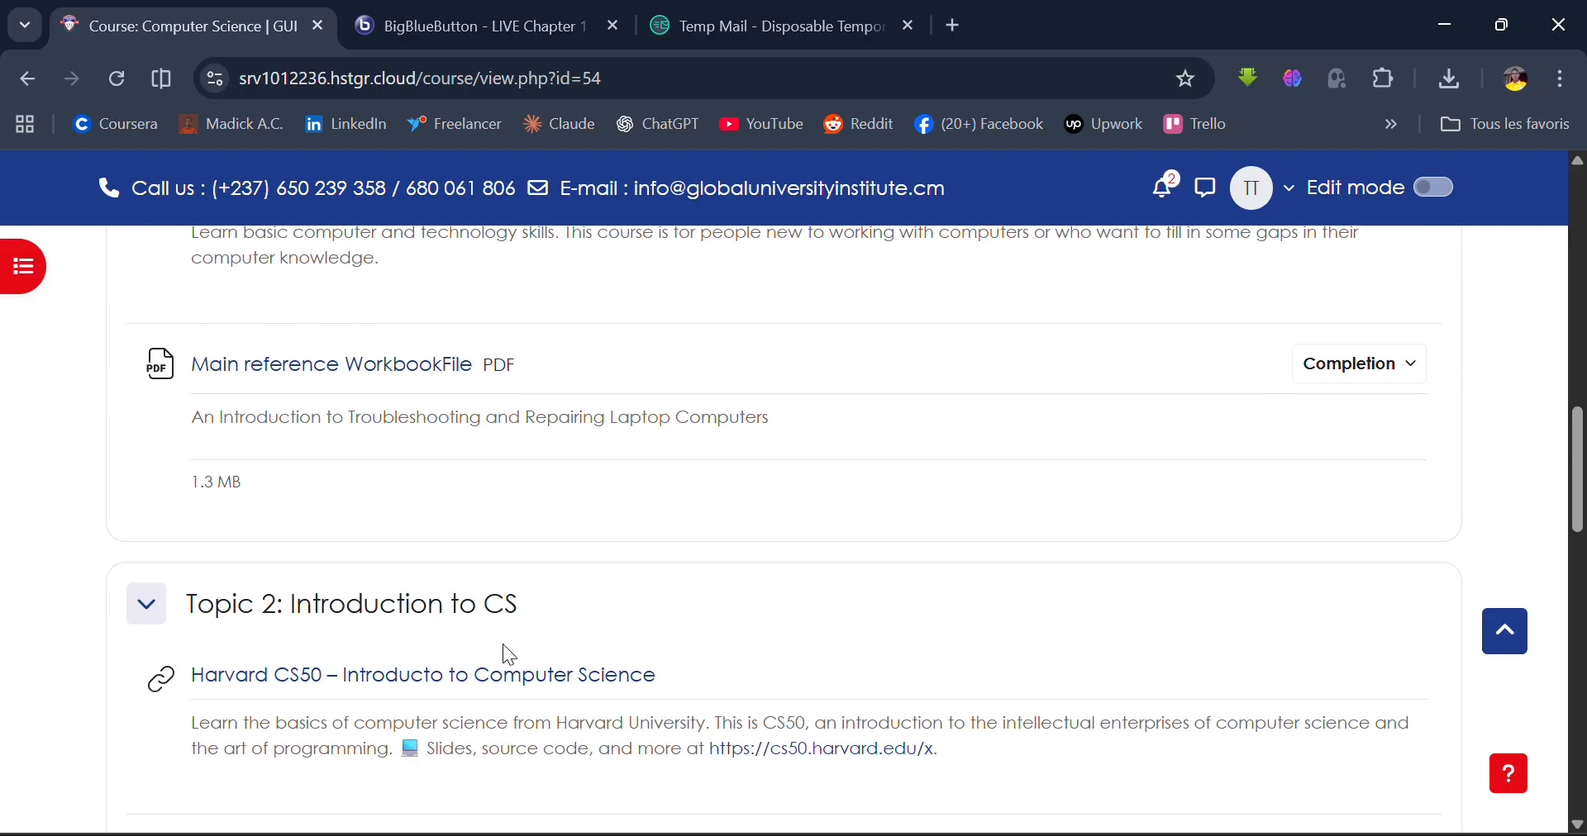
pyautogui.scroll(1, 248, 525)
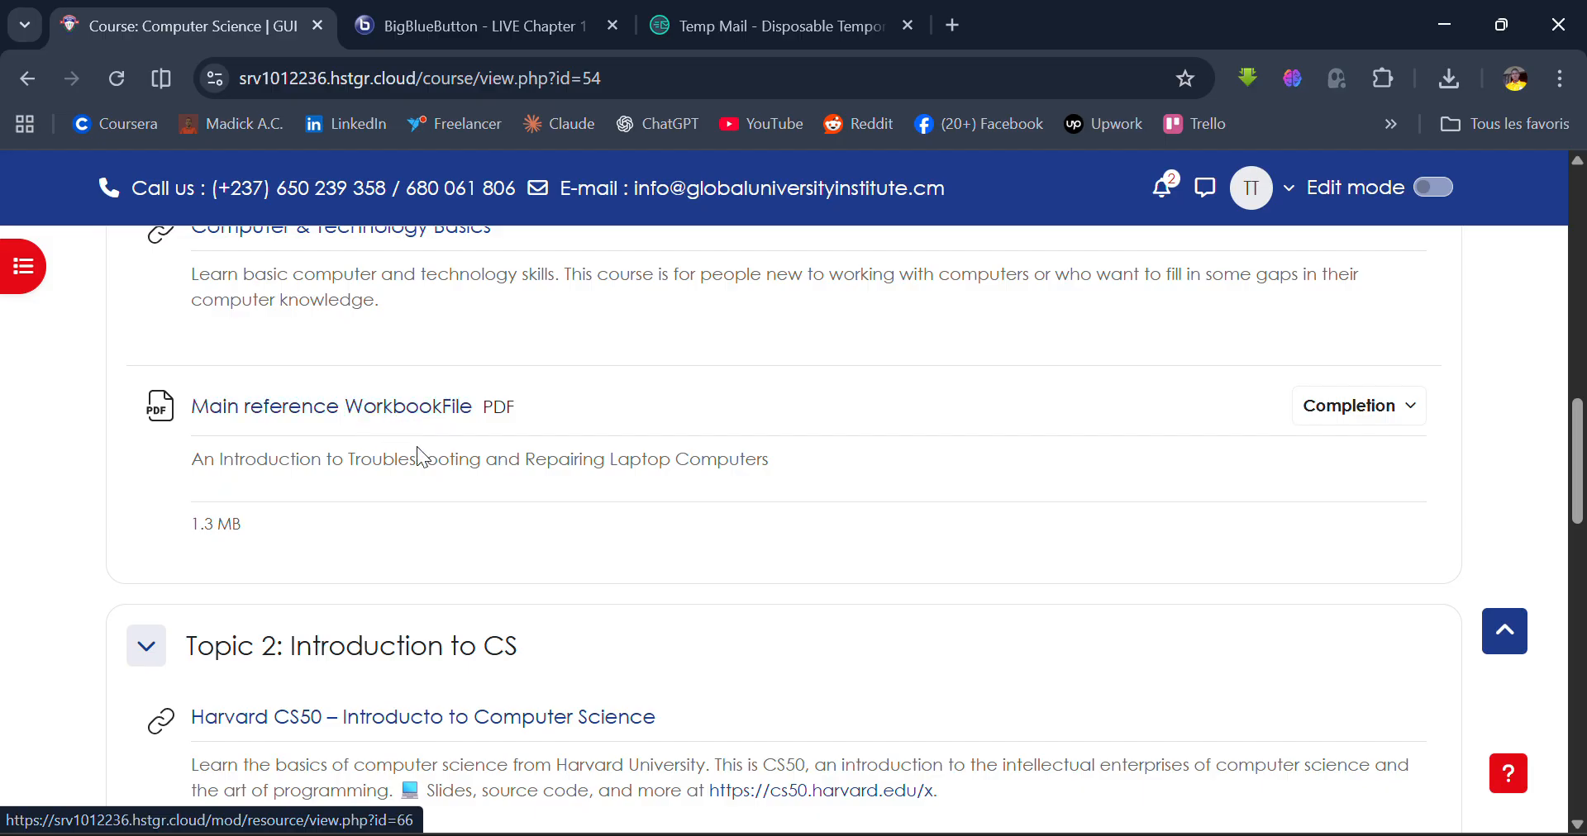
pyautogui.scroll(-2, 825, 538)
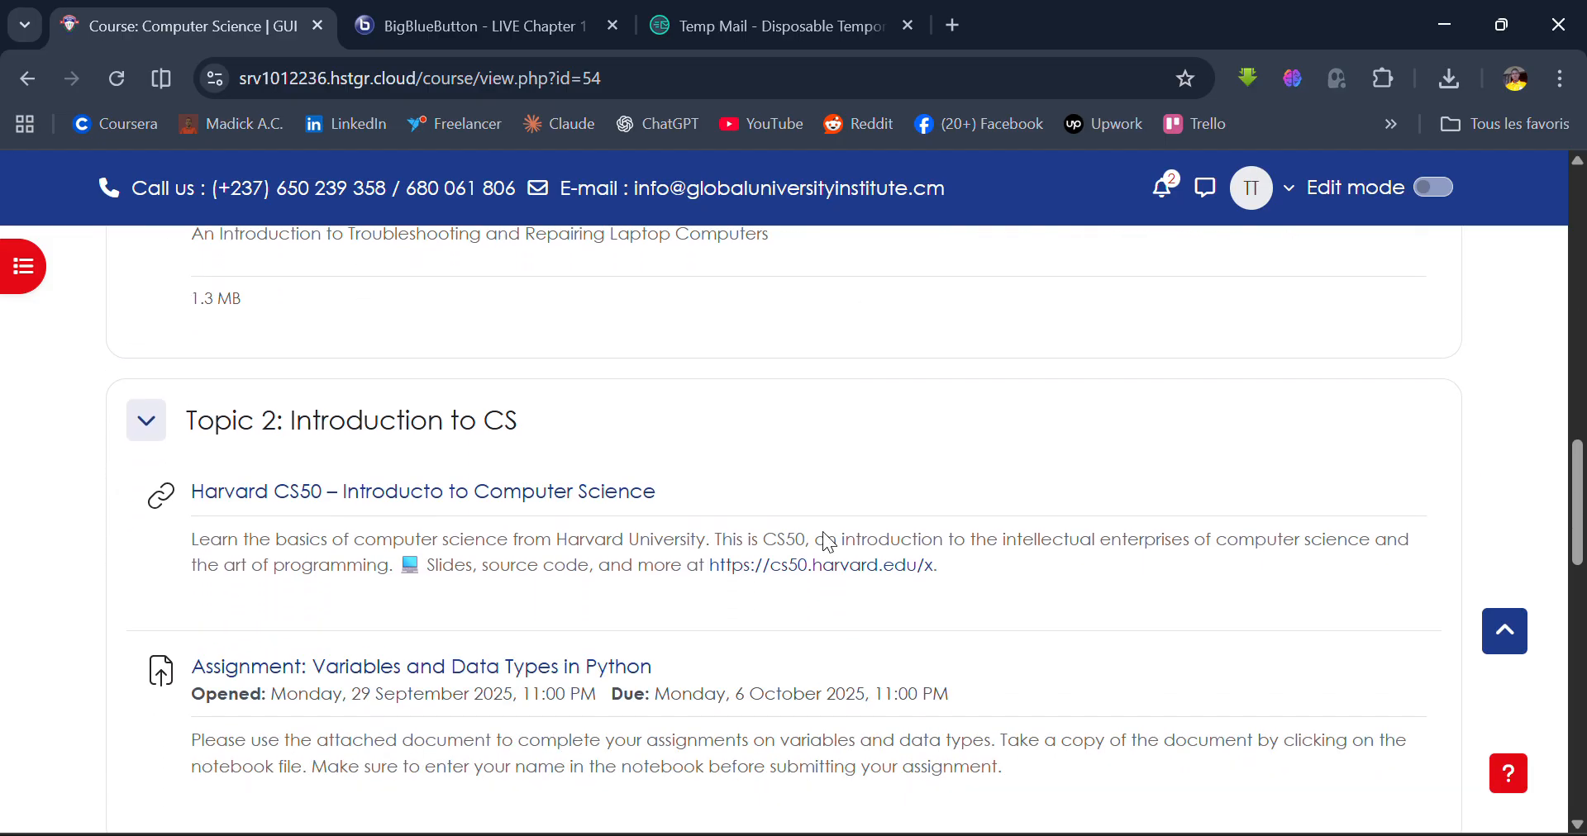
pyautogui.scroll(-1, 823, 533)
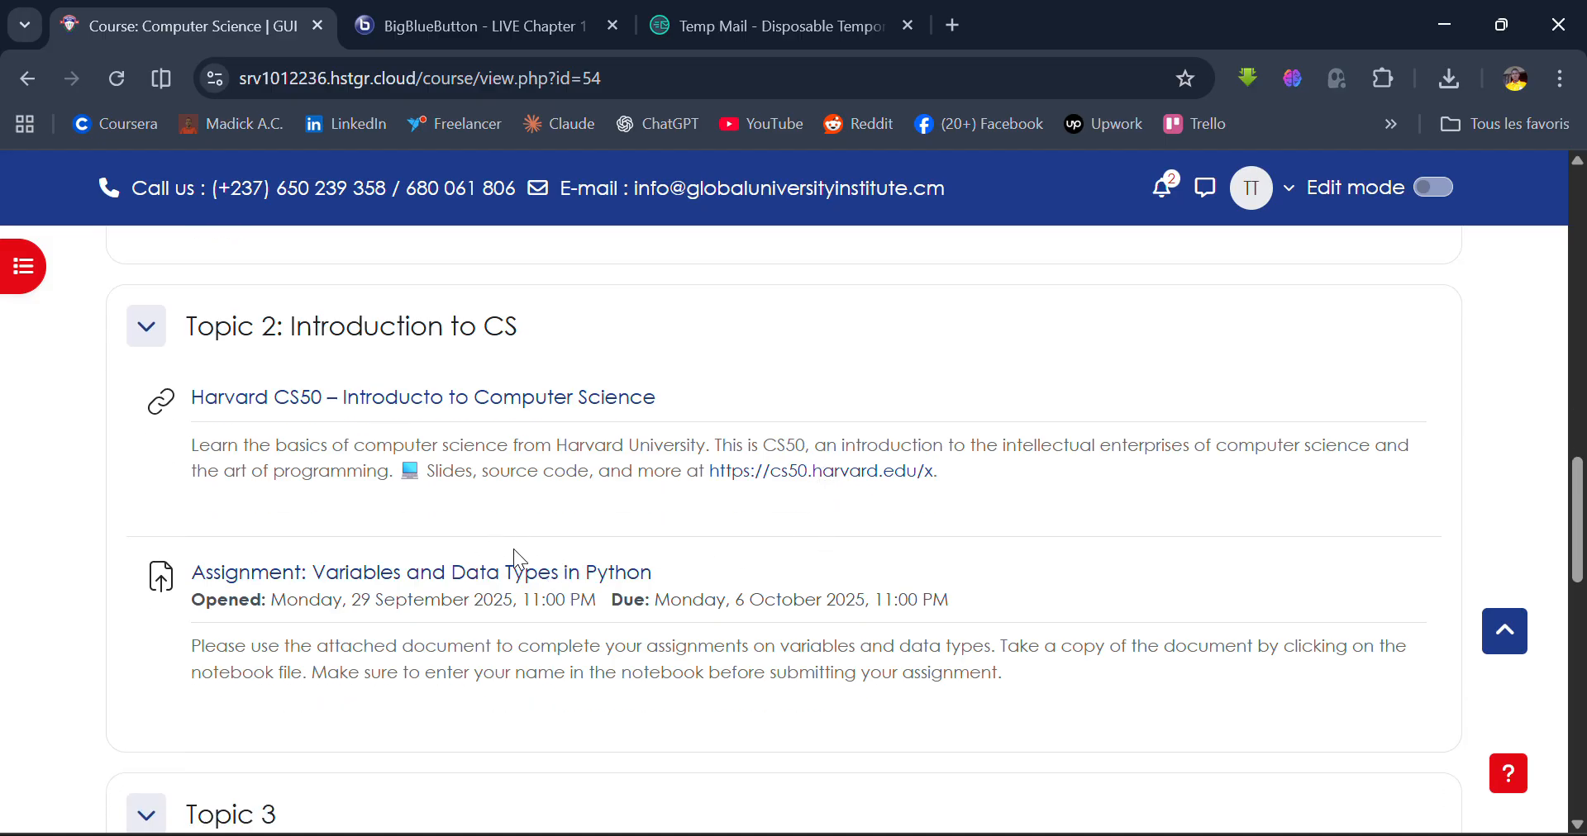
pyautogui.scroll(-1, 703, 637)
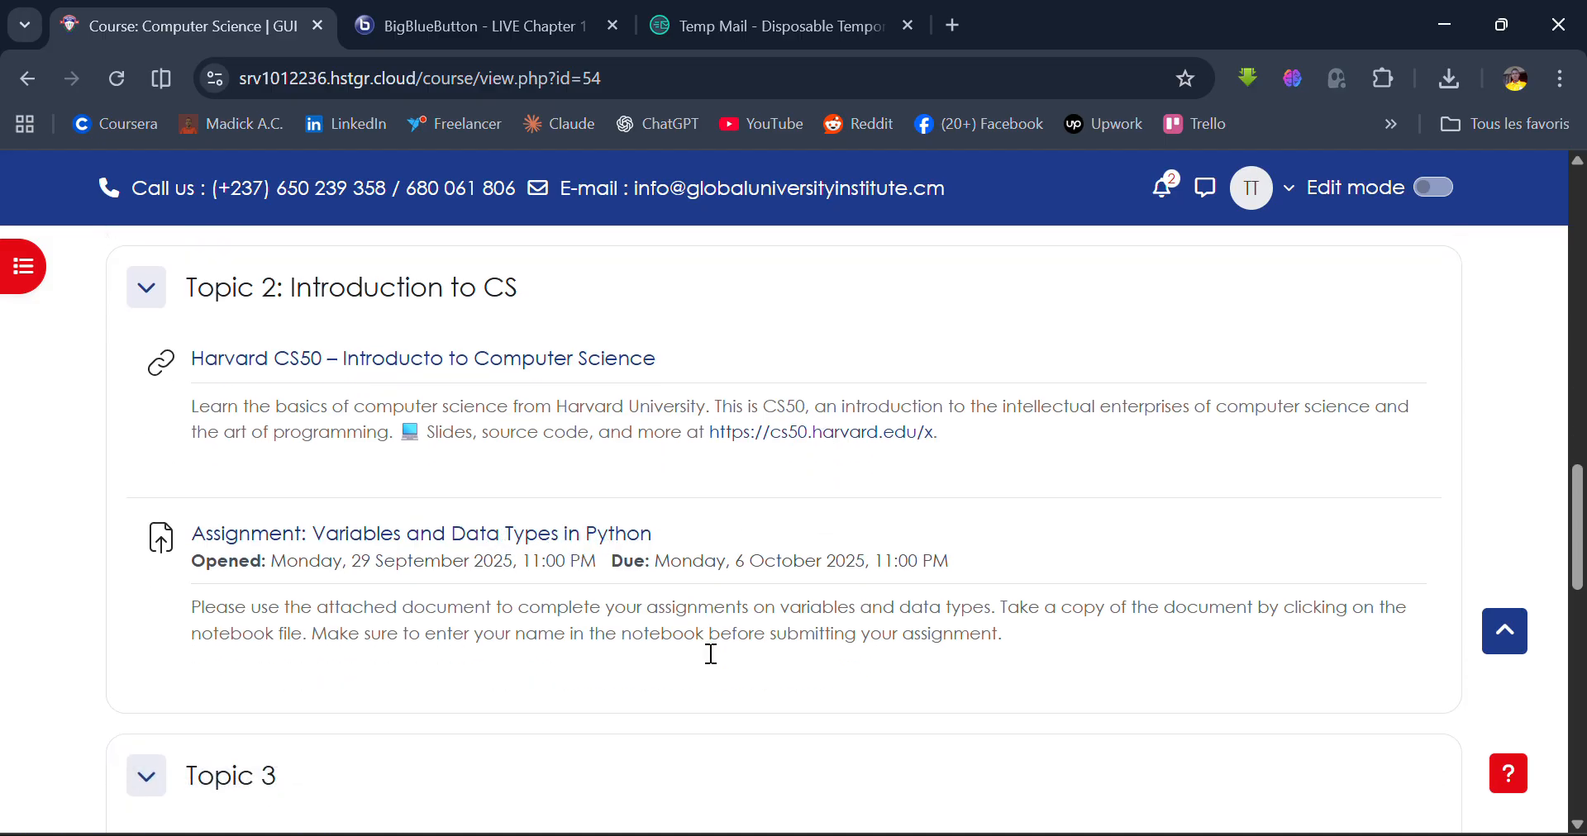
pyautogui.scroll(-2, 712, 653)
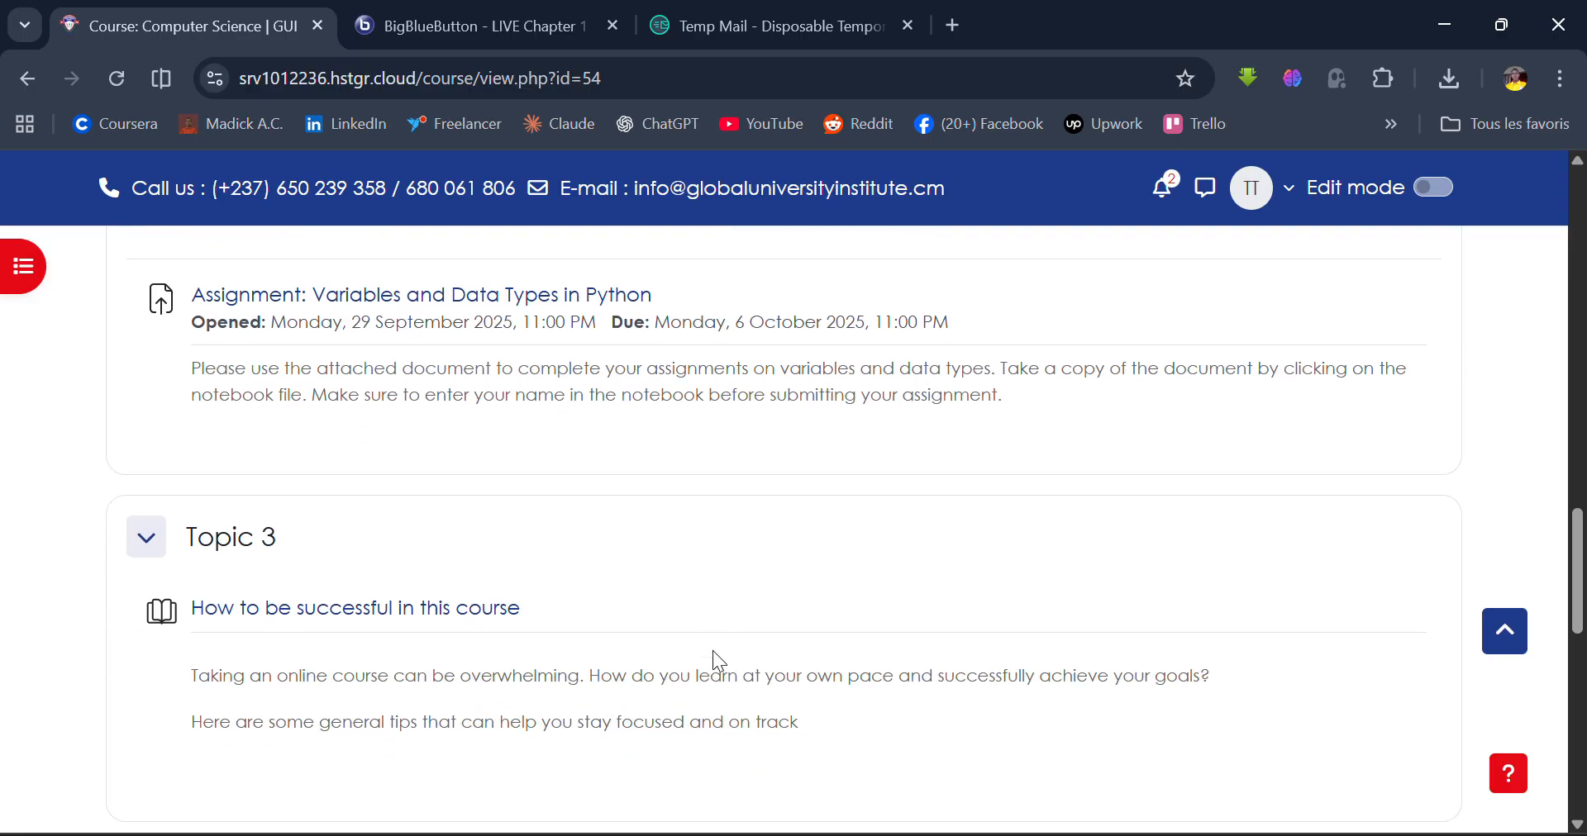
pyautogui.scroll(-5, 712, 653)
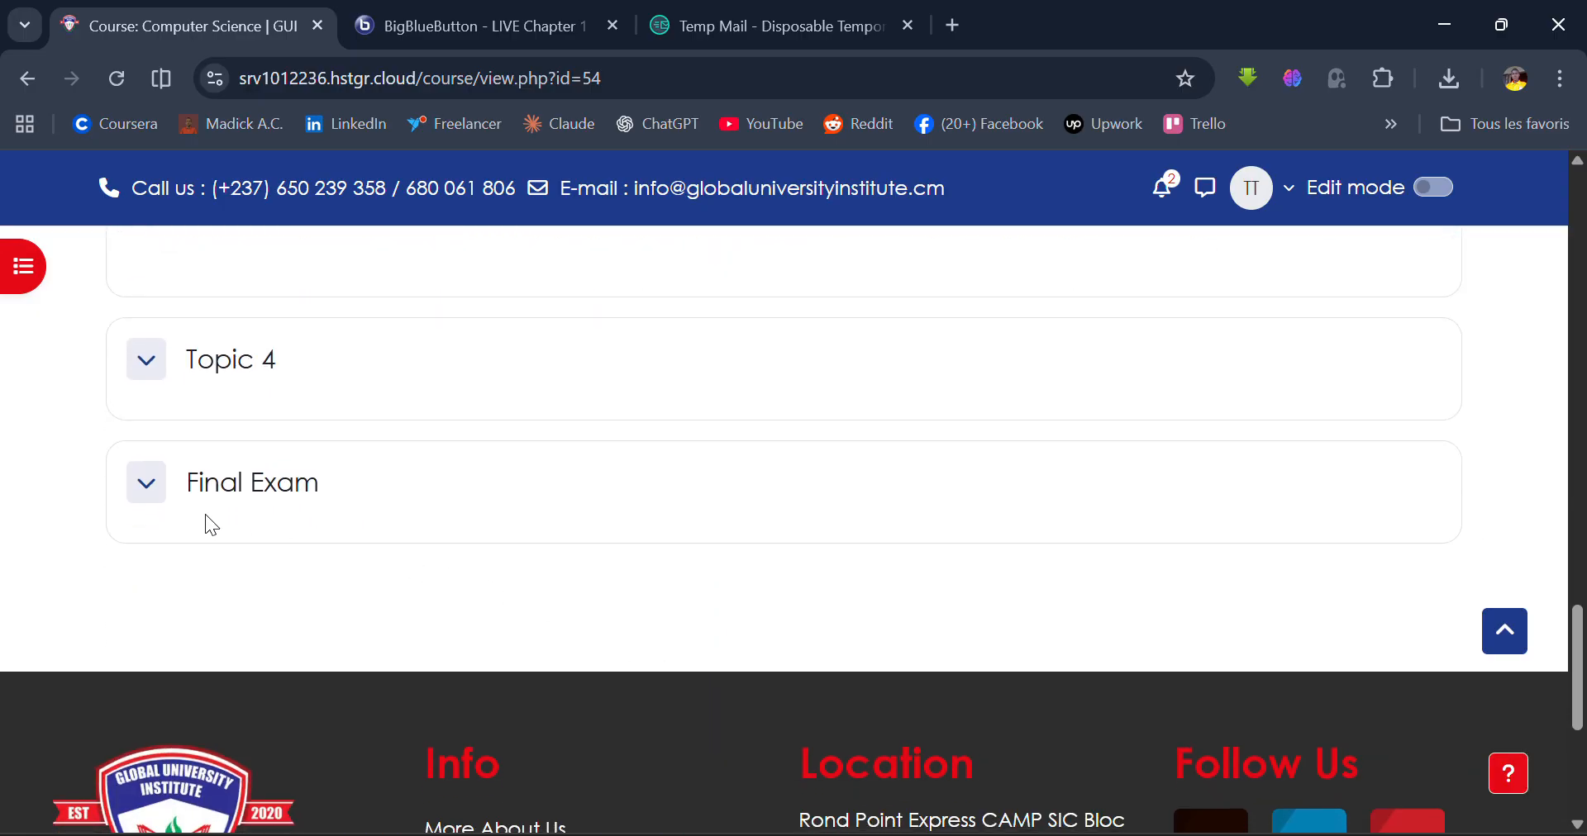
pyautogui.click(150, 501)
pyautogui.click(150, 501)
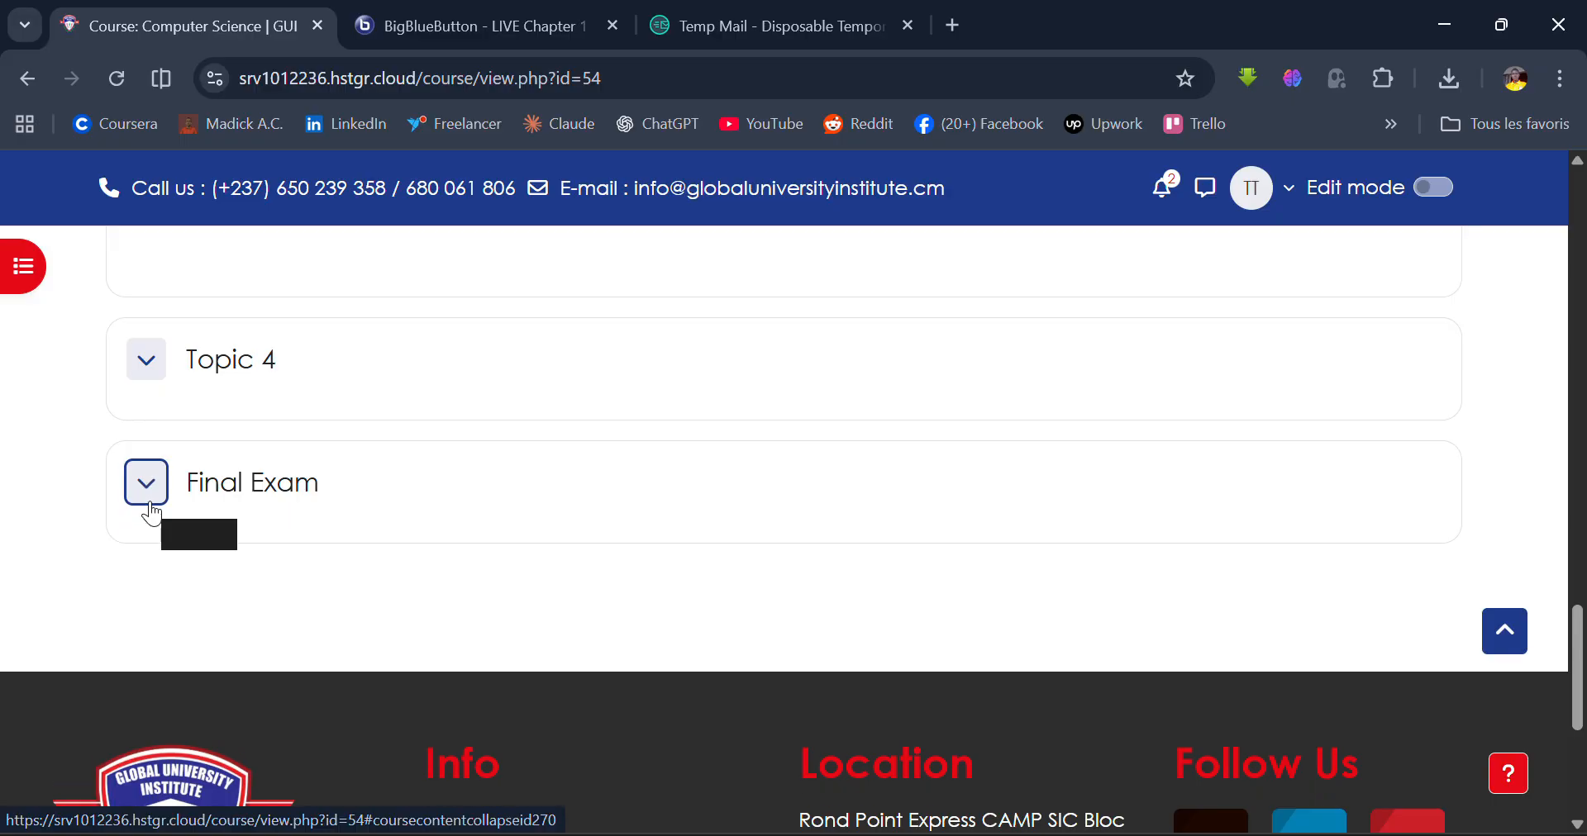
pyautogui.scroll(12, 150, 501)
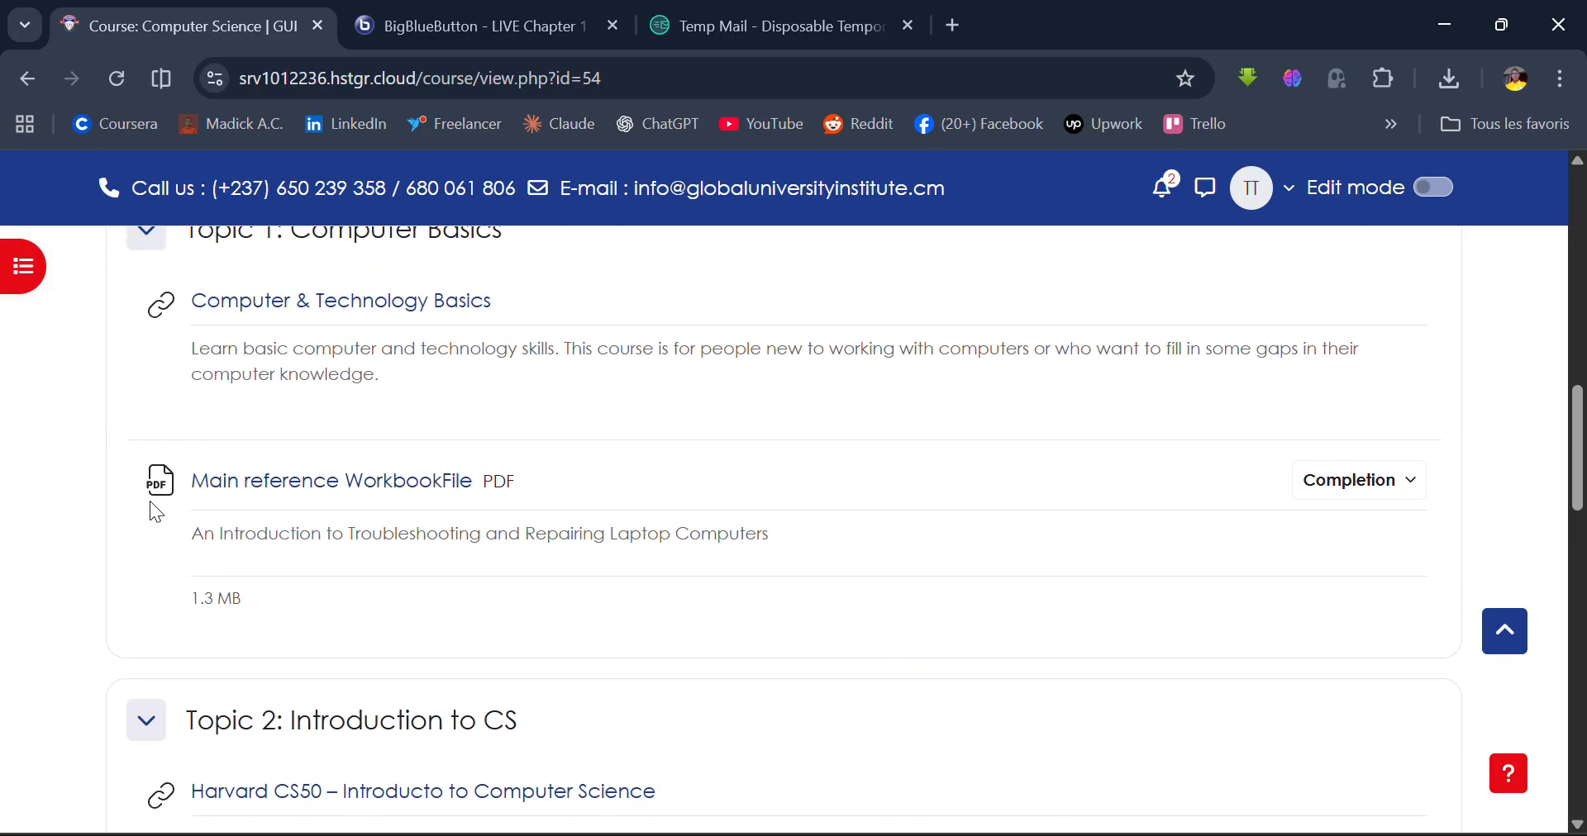
pyautogui.scroll(6, 151, 501)
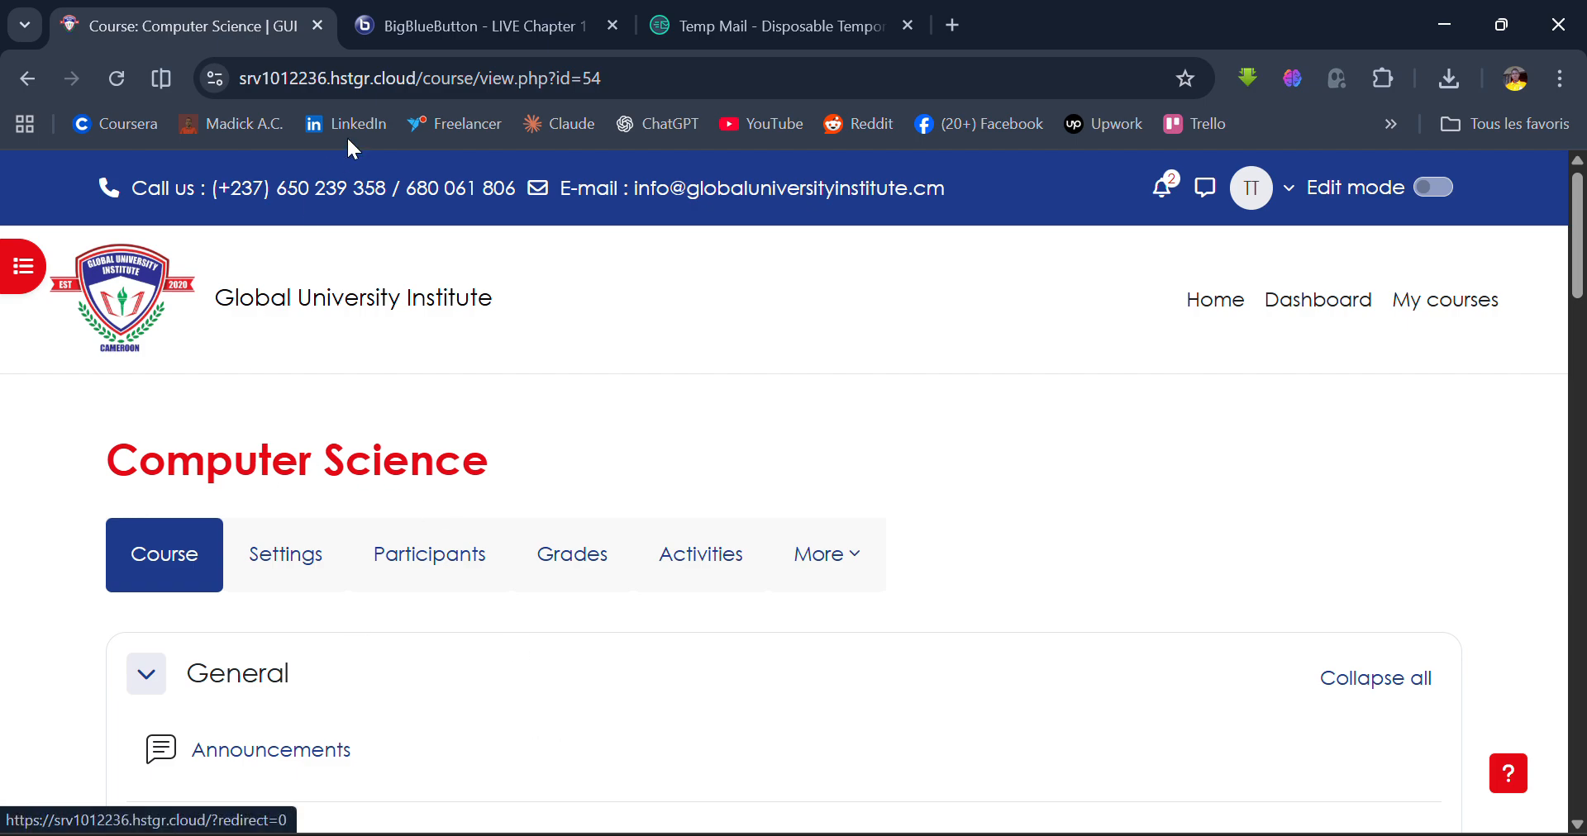
# Switch to the BigBlueButton session, allow microphone access during site visits, stop the audio feedback and join the audio
pyautogui.click(451, 26)
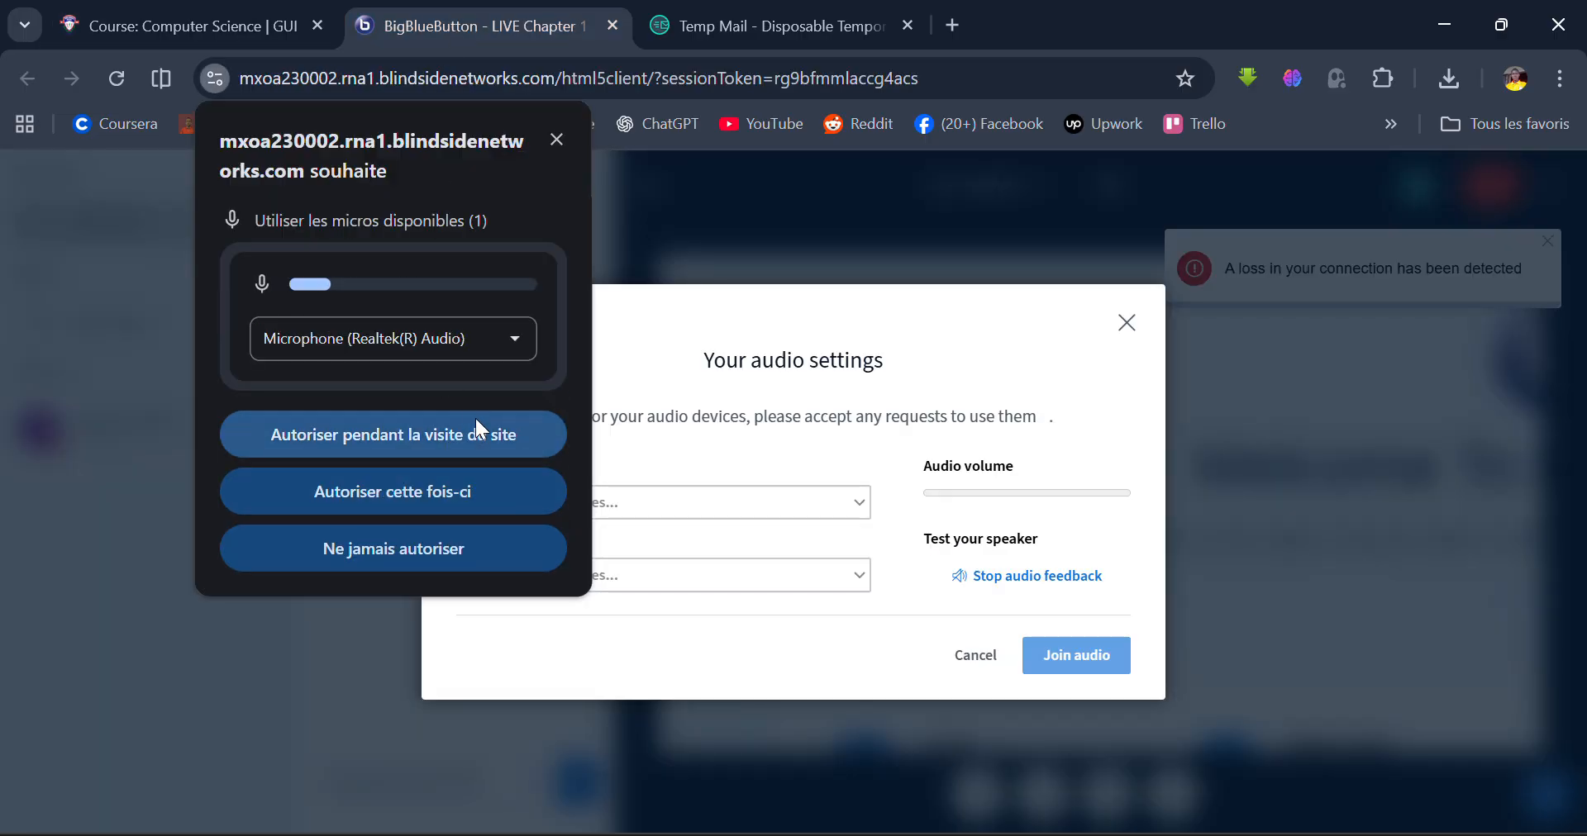
pyautogui.click(456, 439)
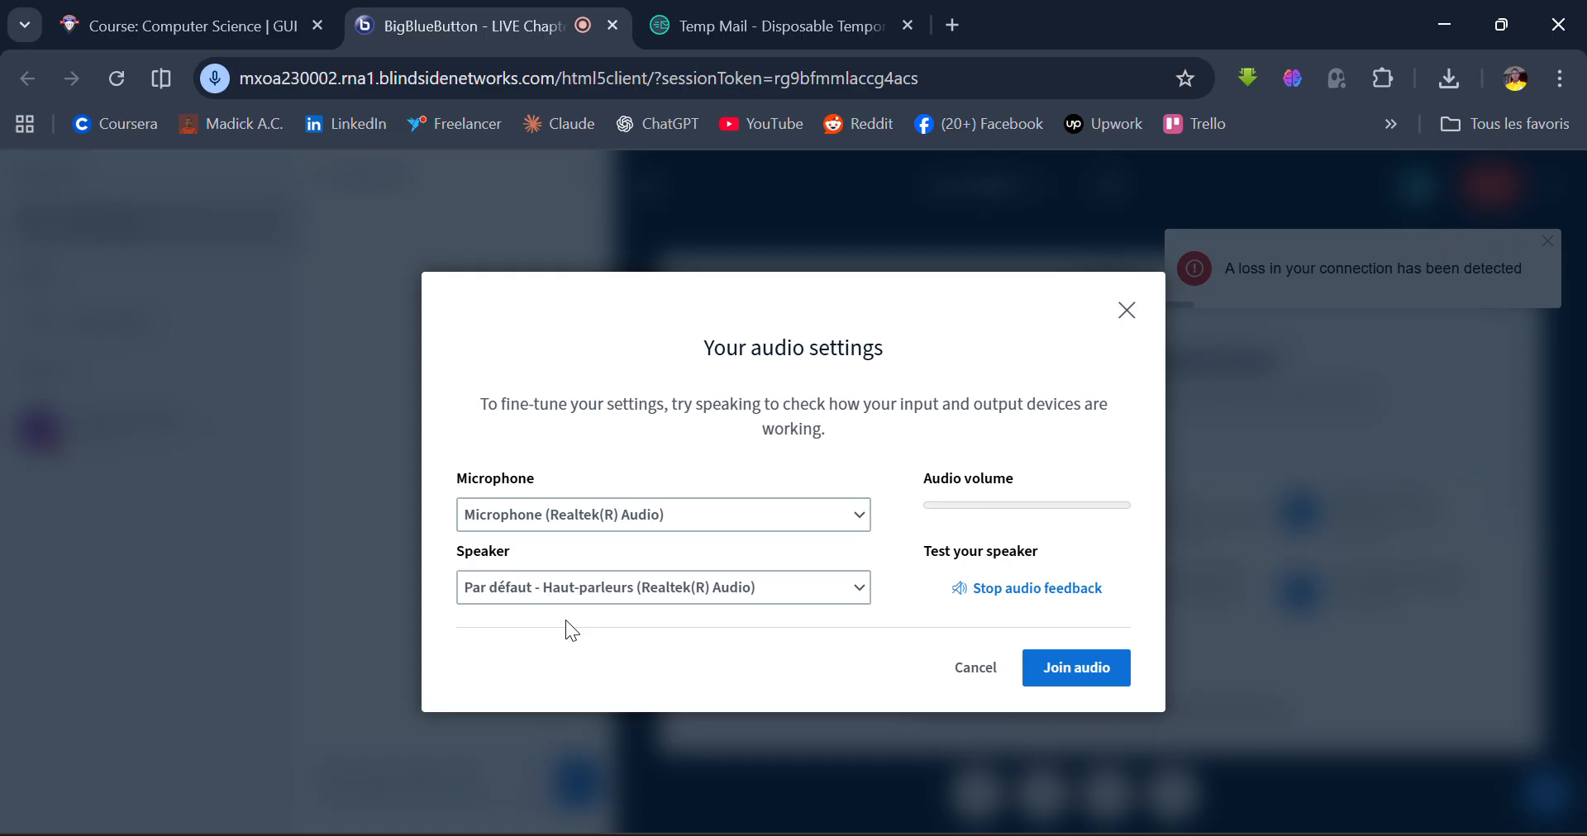
pyautogui.click(985, 594)
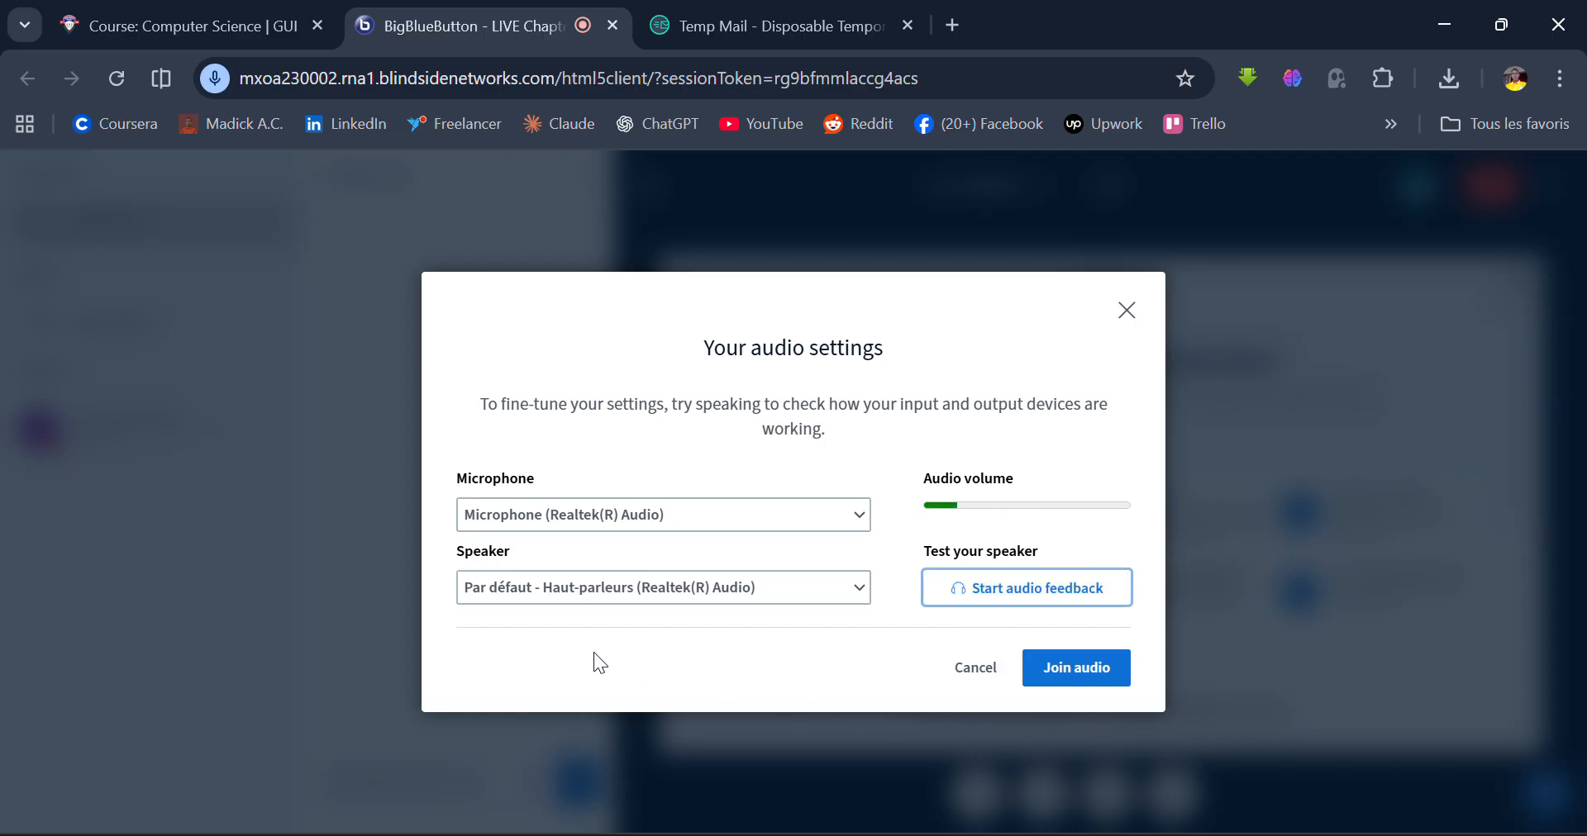
pyautogui.click(1055, 665)
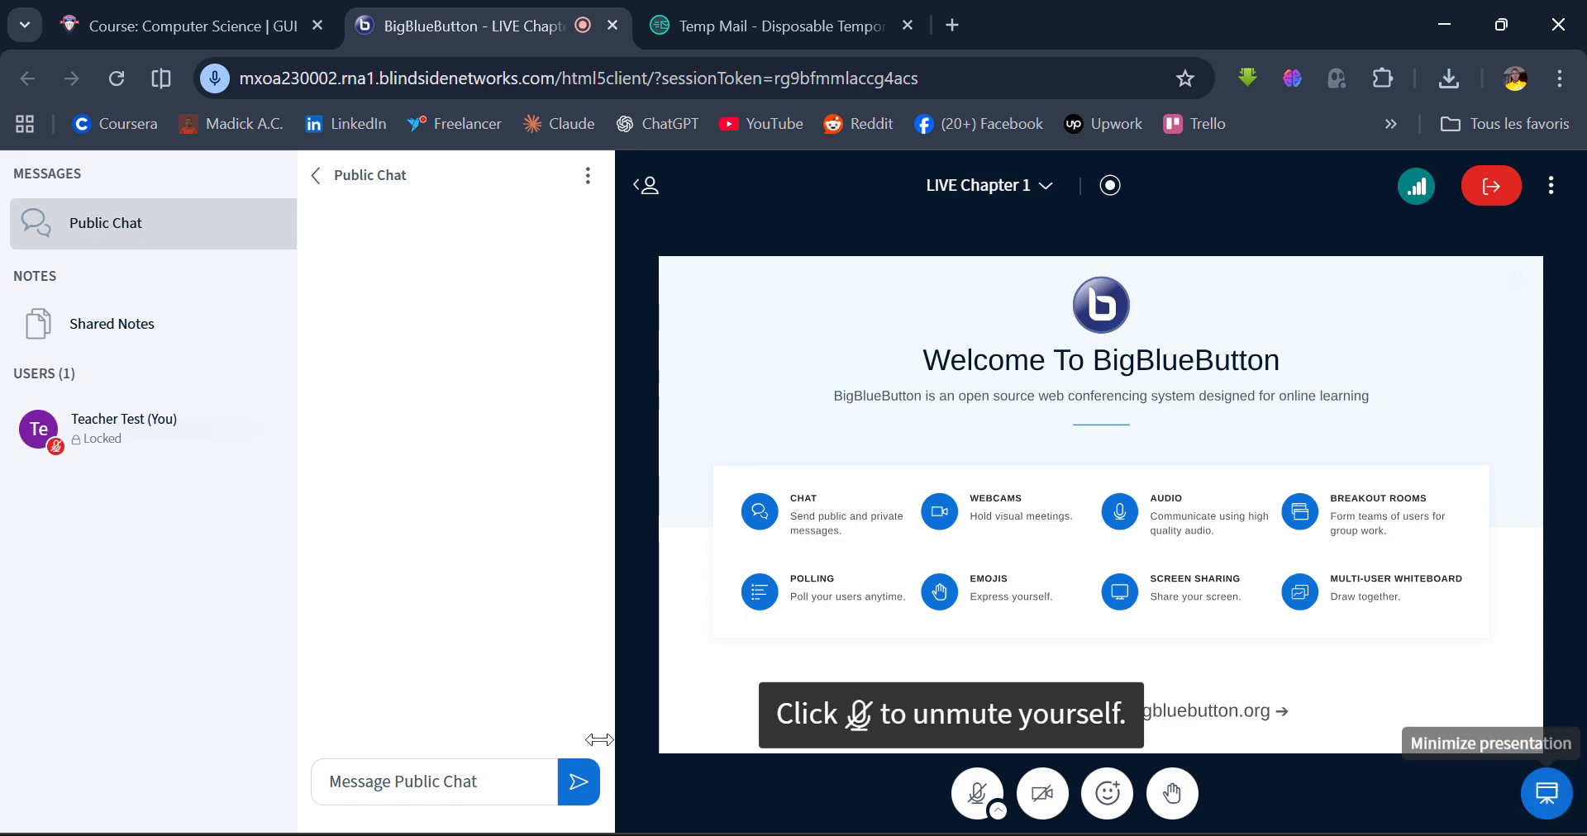
# Check the public chat message field and the presentation options, dismissing the Clock focus notification
pyautogui.click(443, 786)
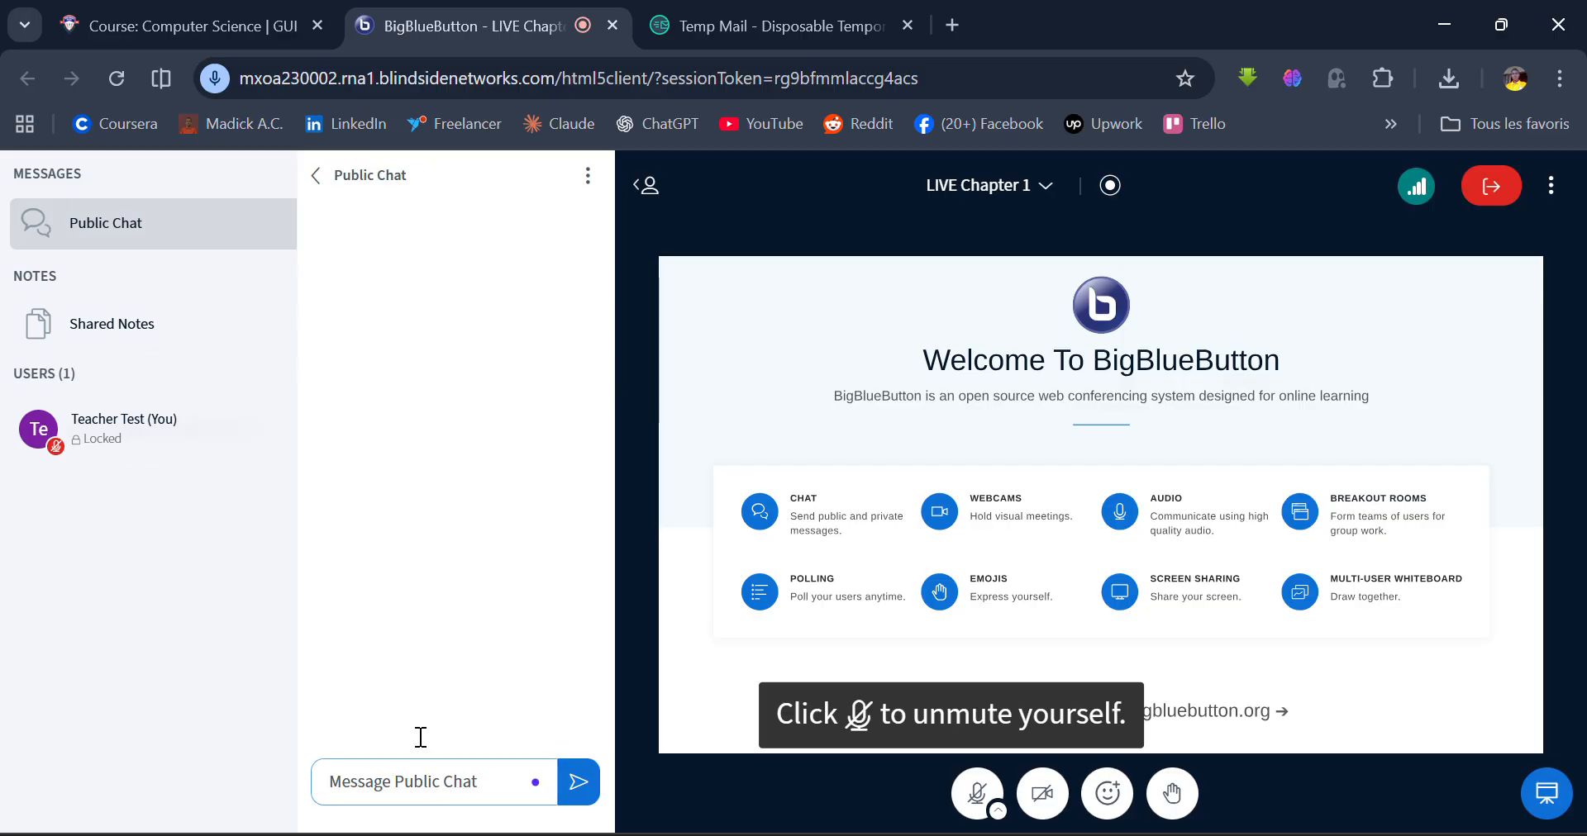
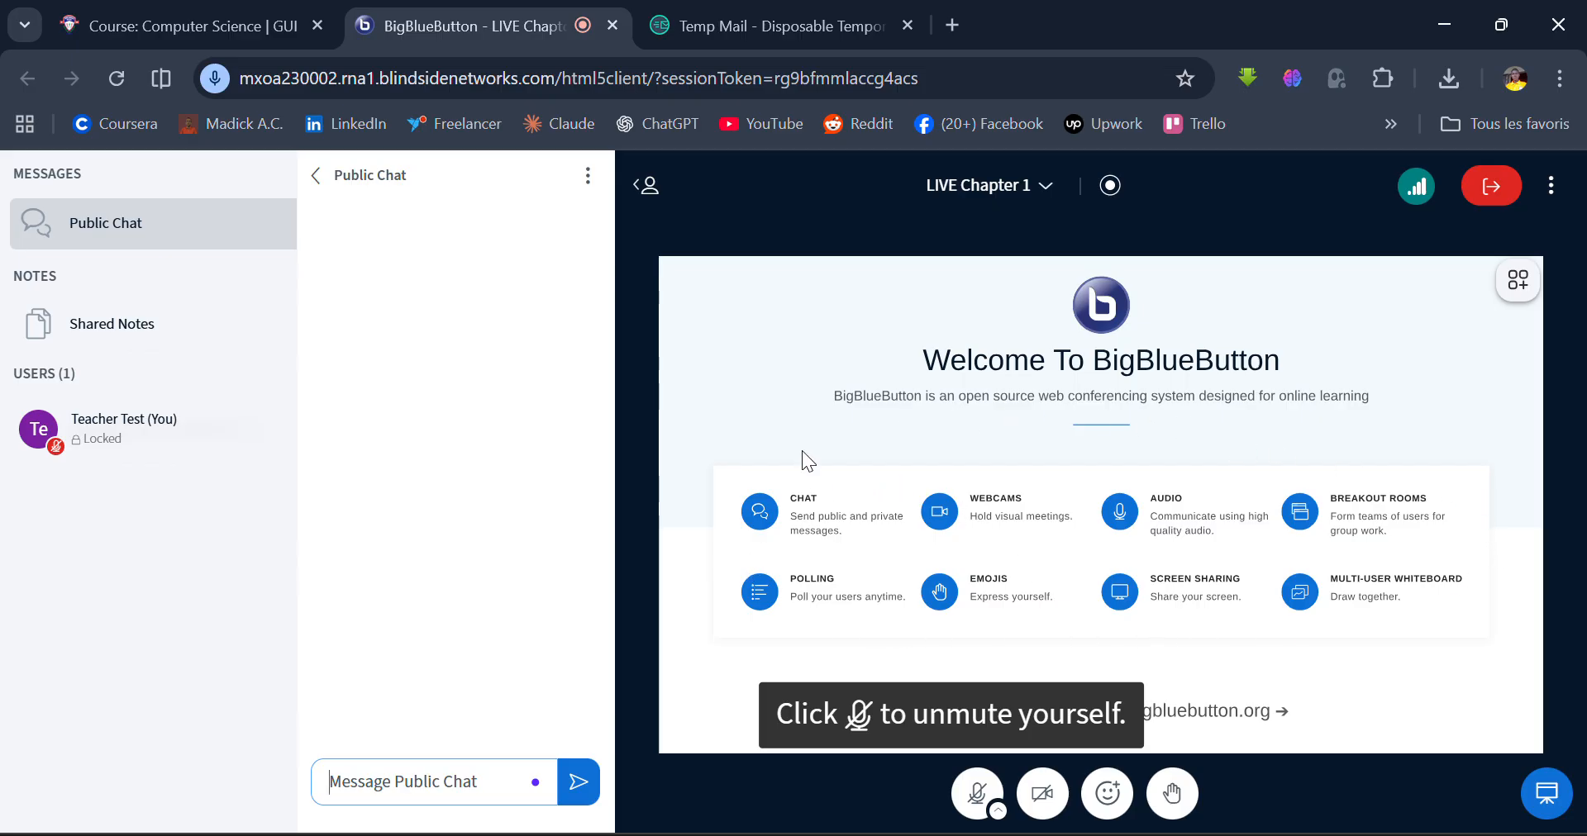
pyautogui.click(1521, 296)
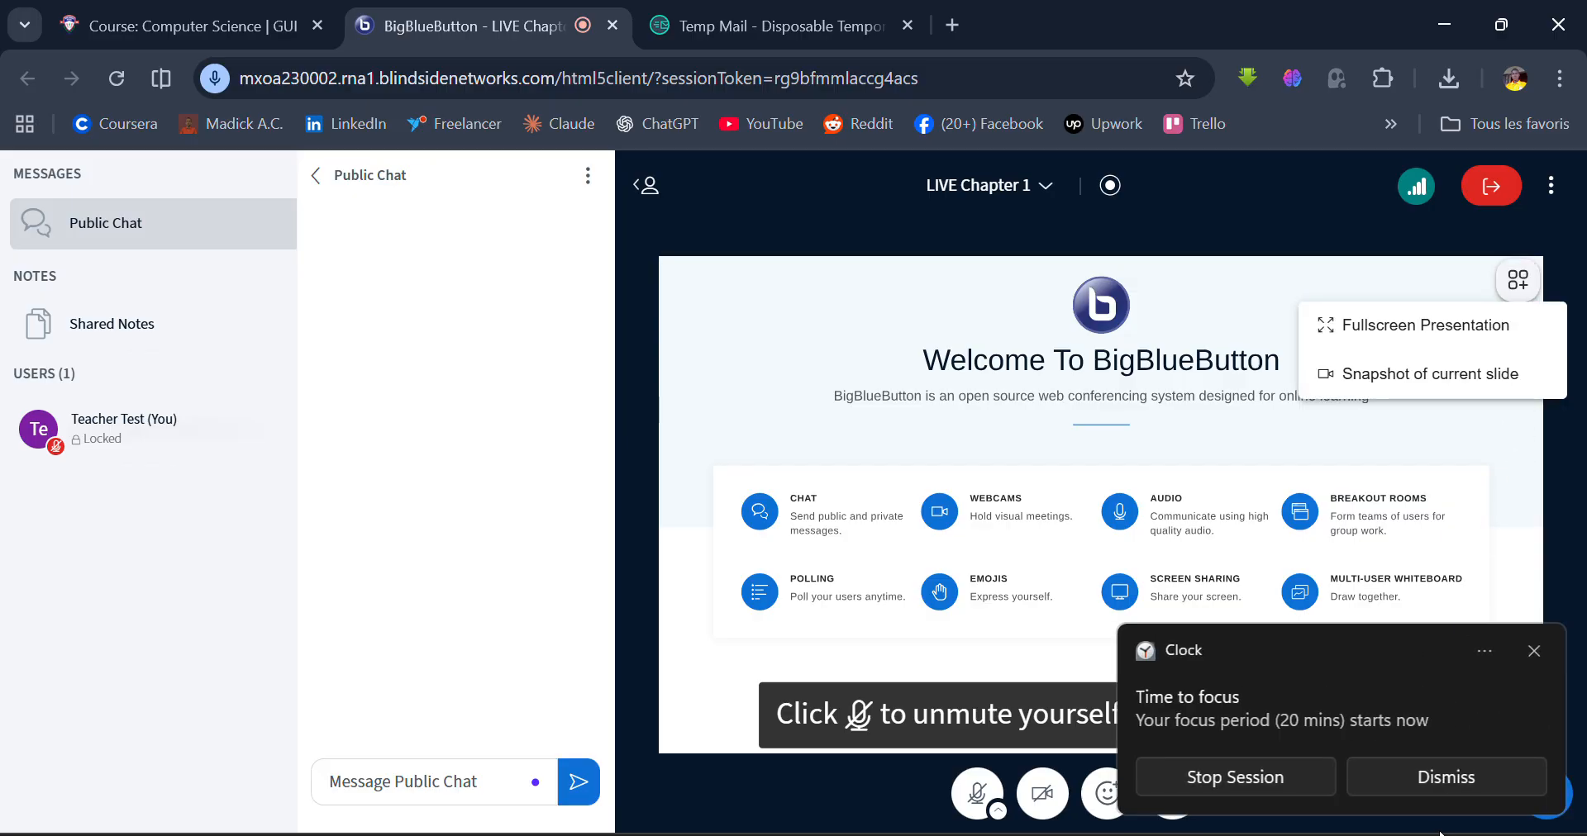
pyautogui.click(1408, 782)
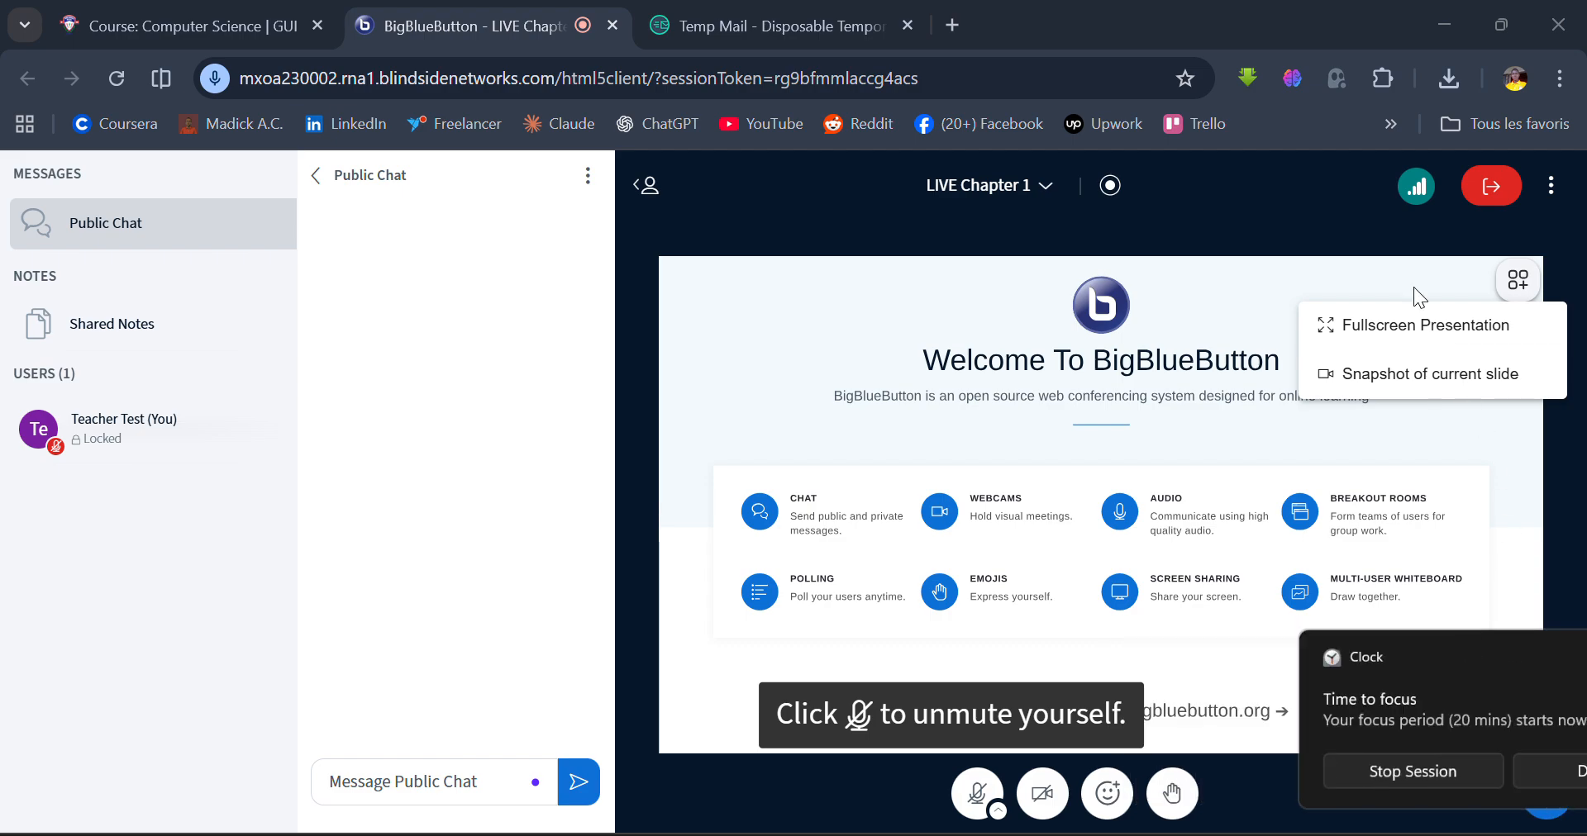
pyautogui.click(1505, 190)
# View the live classroom as a fullscreen application and exit fullscreen
pyautogui.click(1553, 192)
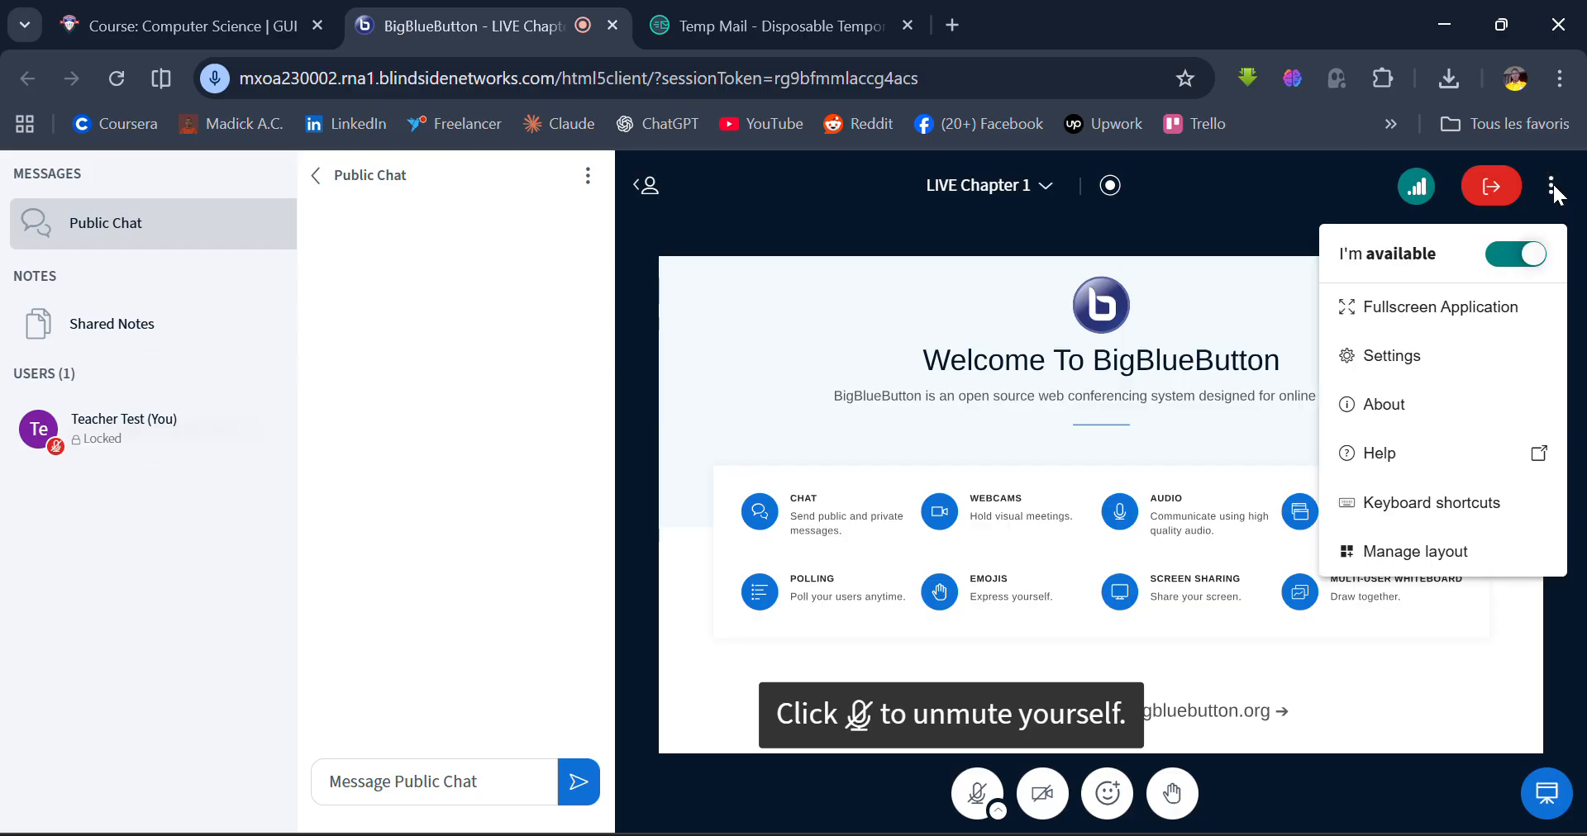
pyautogui.click(1436, 312)
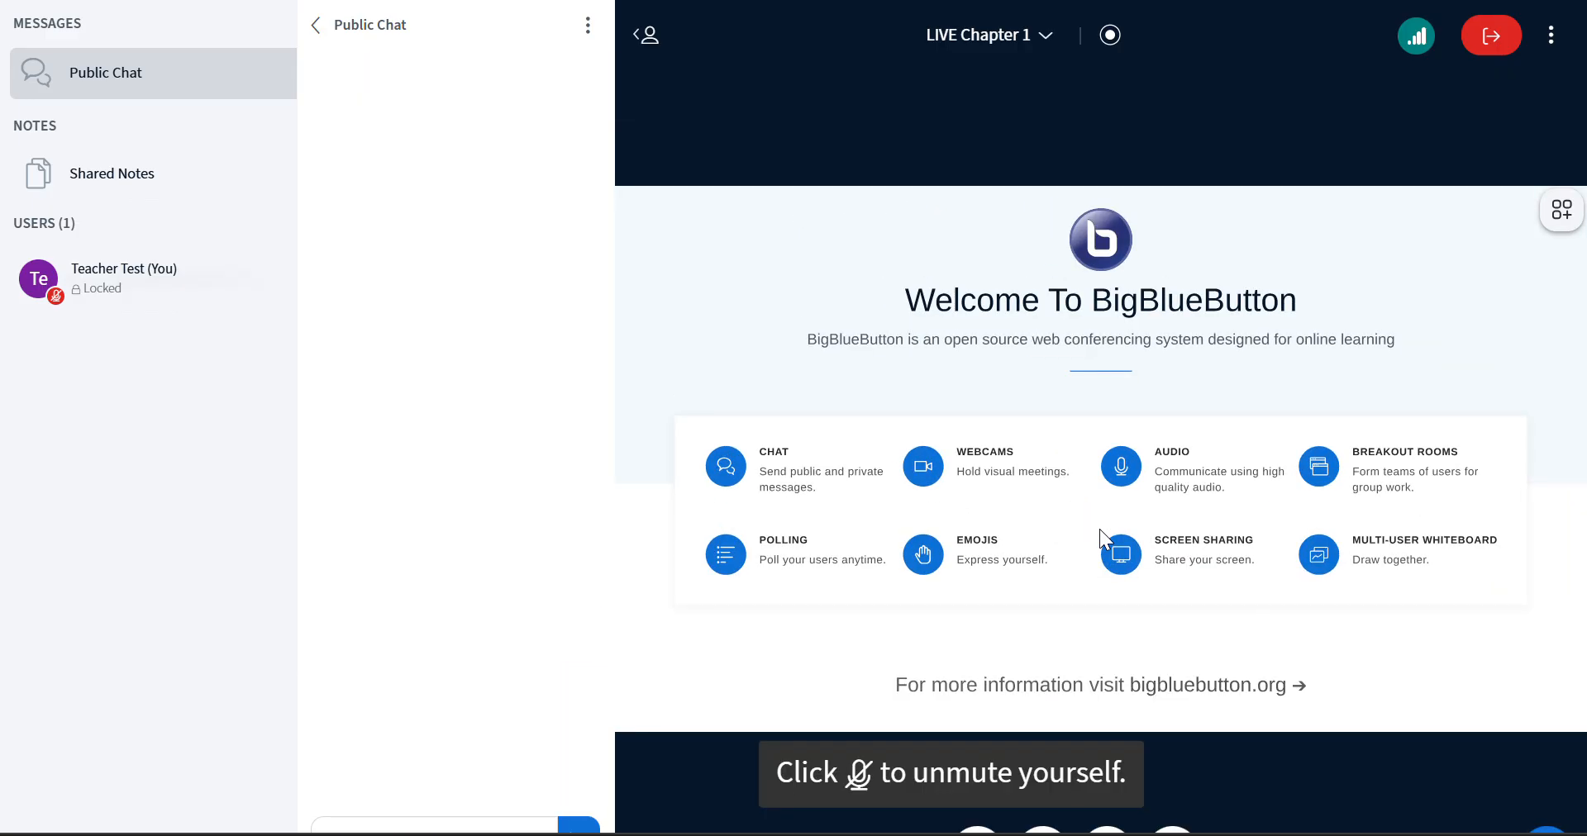
pyautogui.press('Escape')
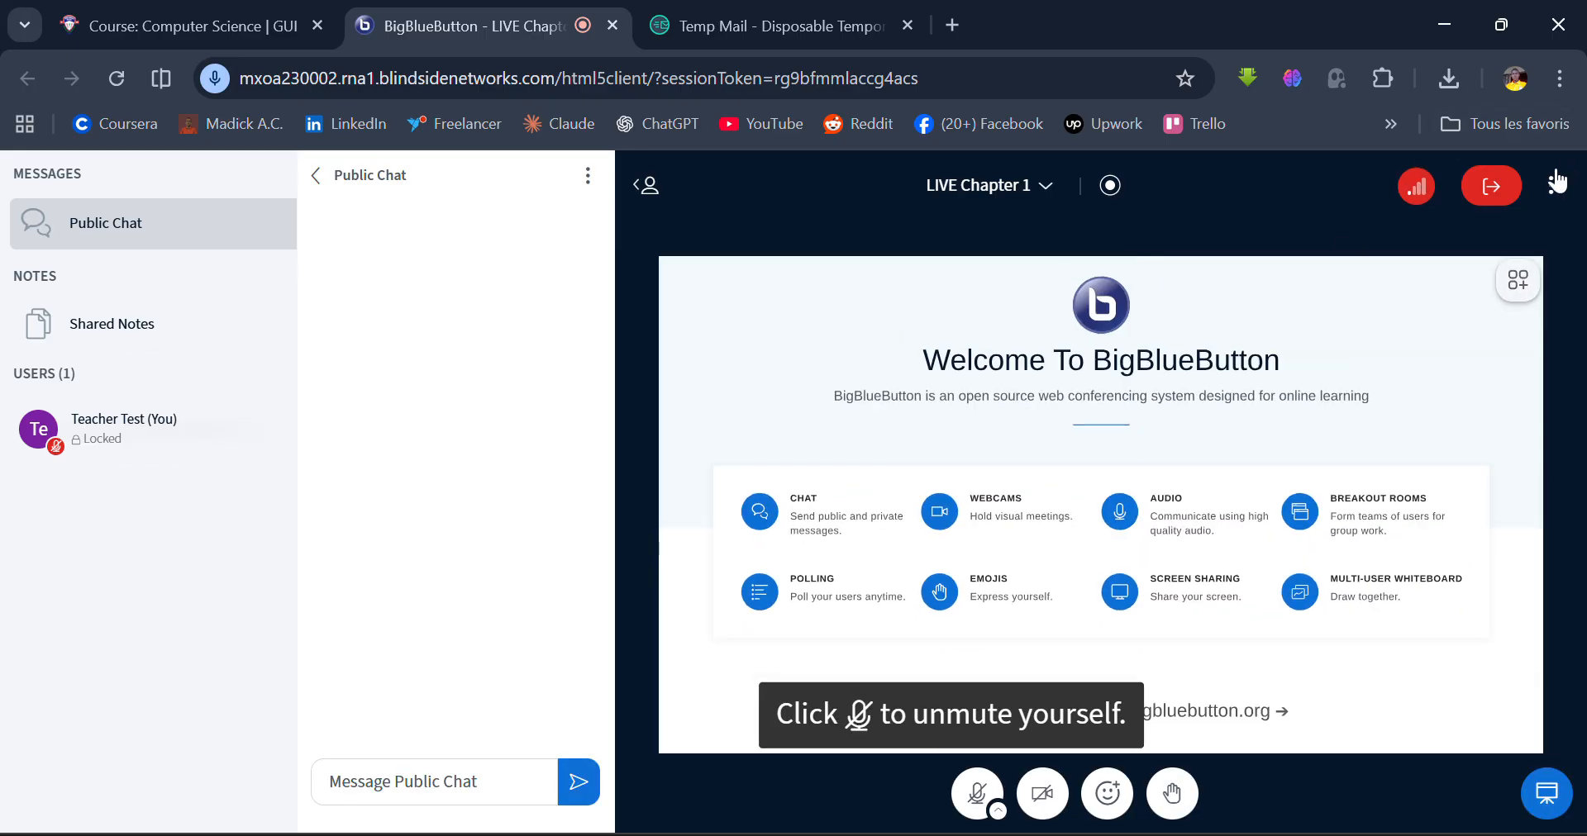
# Look at the live session's options, and close the BigBlueButton session page, confirming leaving the site
pyautogui.click(1539, 190)
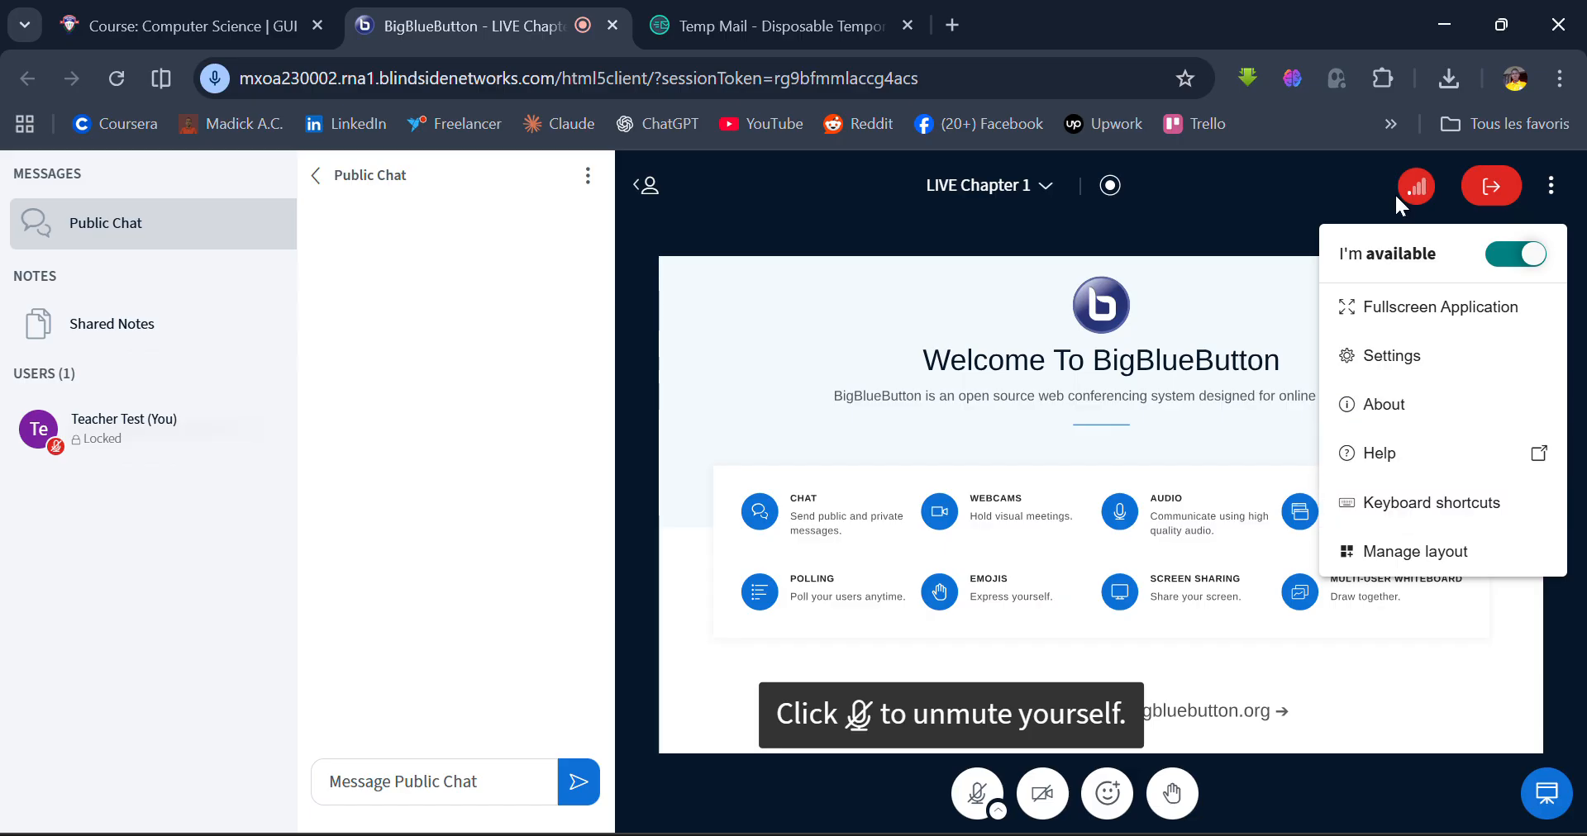
pyautogui.click(613, 25)
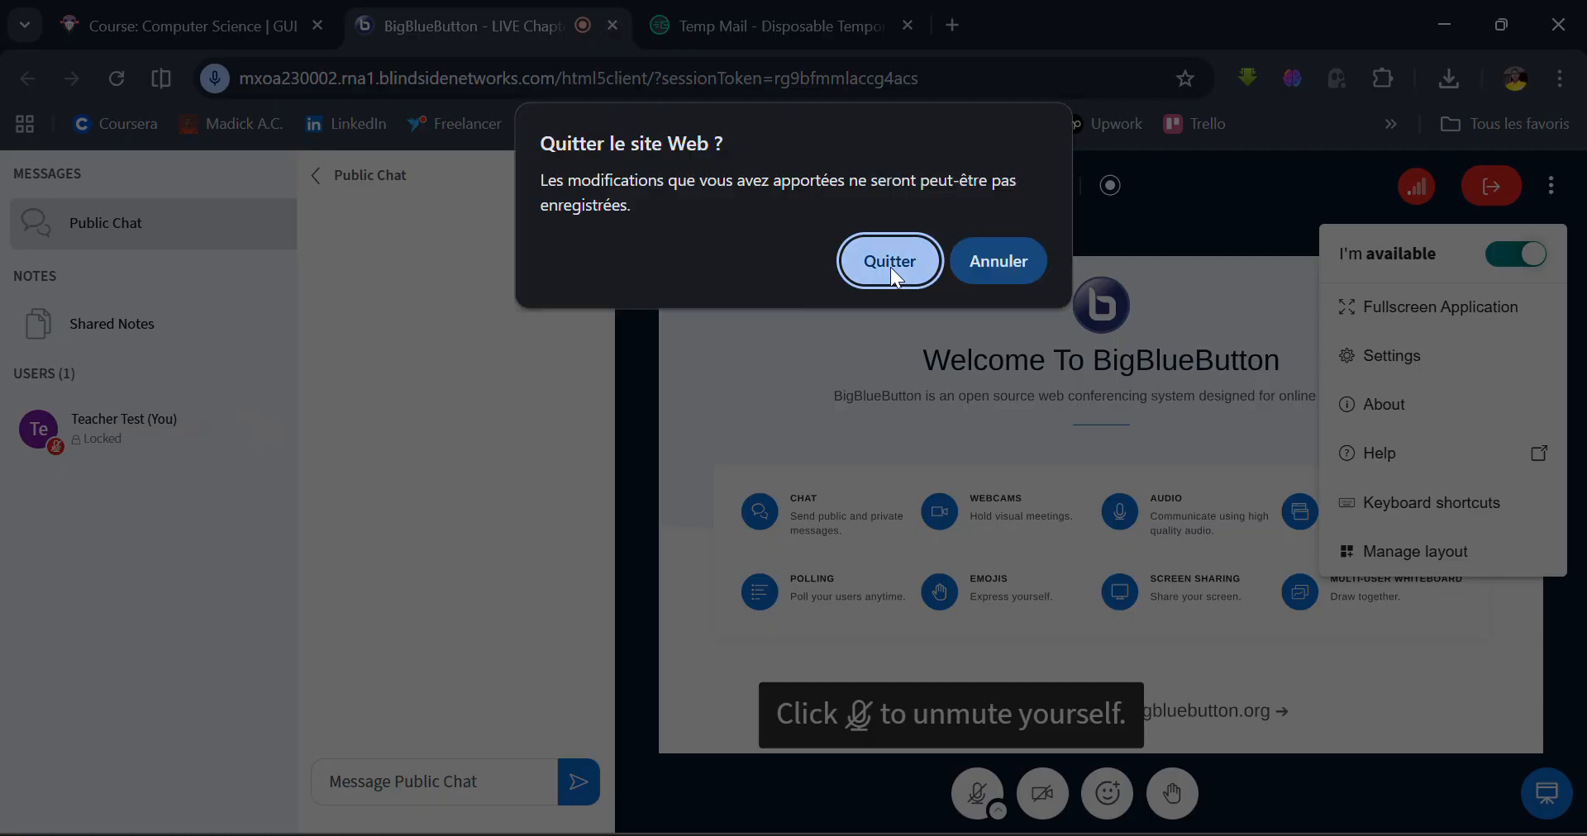
pyautogui.click(890, 263)
# Look through the Computer Science course page from its General section to the footer's info, location and social links
pyautogui.scroll(-10, 682, 567)
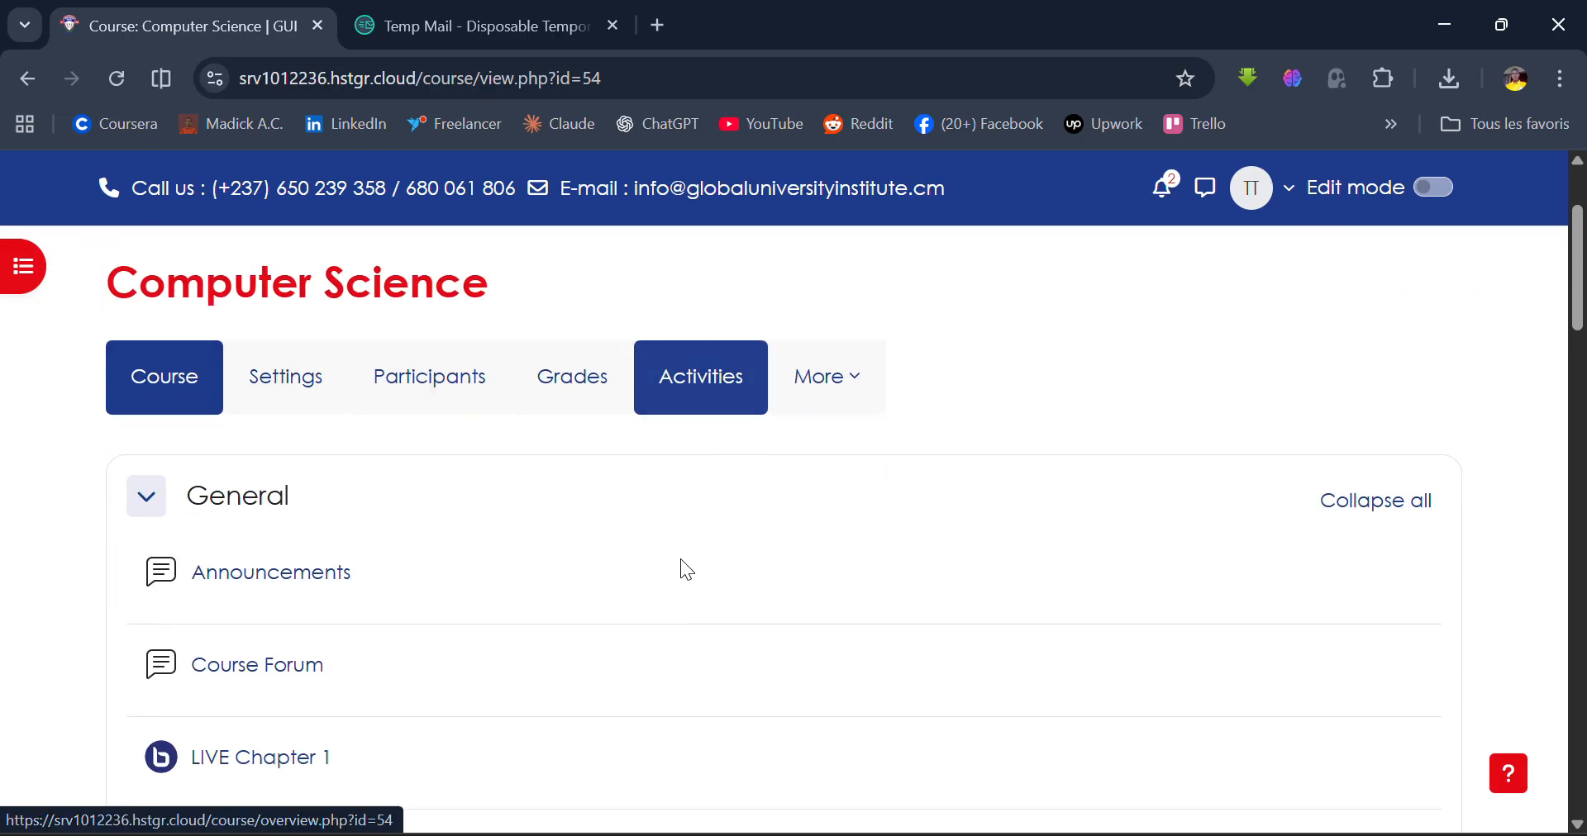
pyautogui.scroll(5, 682, 562)
pyautogui.scroll(8, 683, 560)
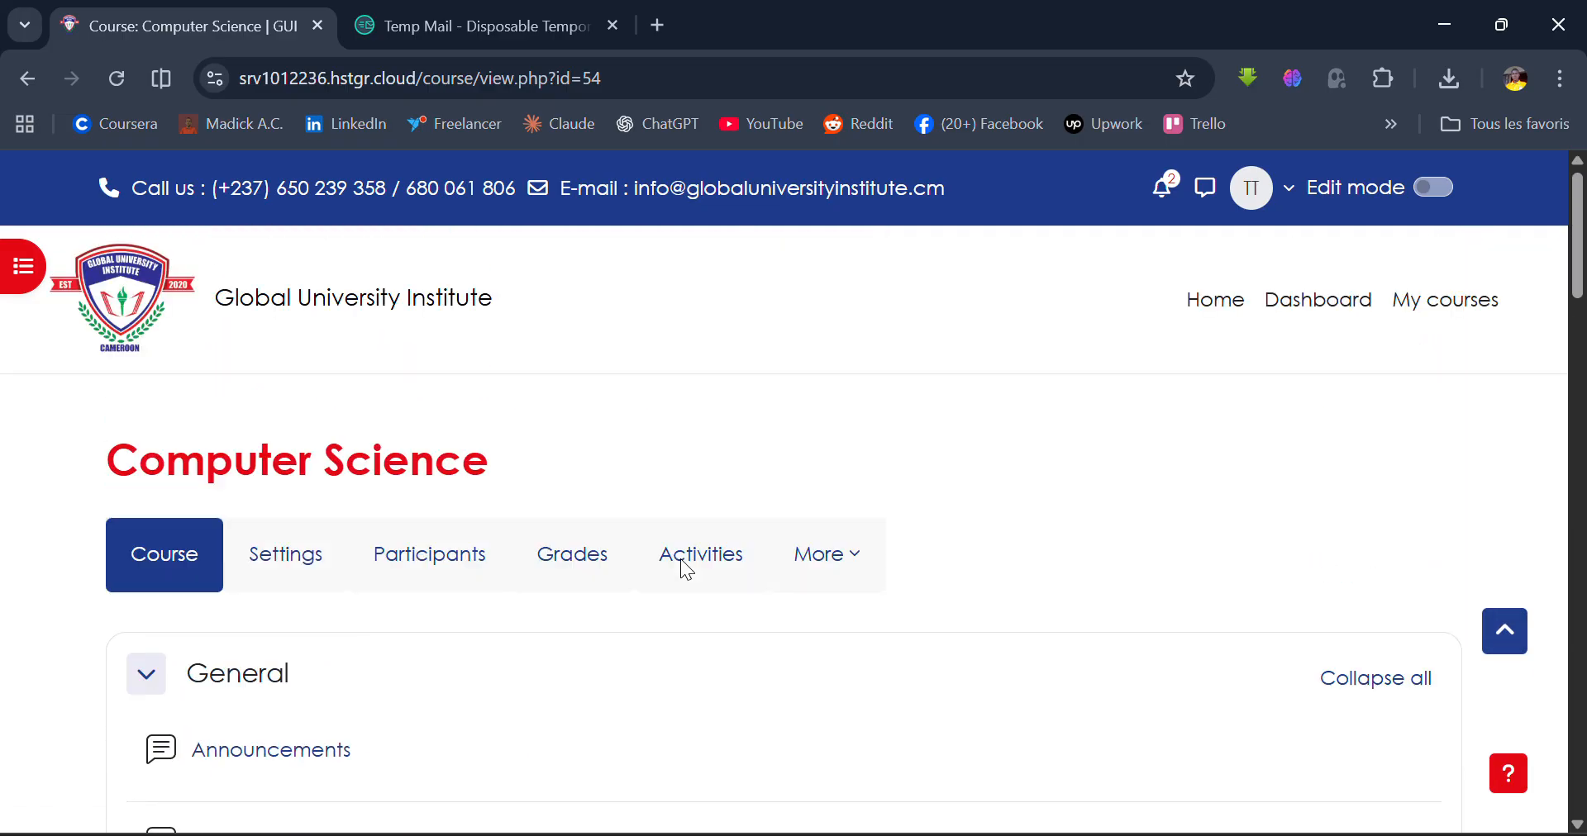
pyautogui.scroll(-4, 682, 562)
pyautogui.scroll(4, 683, 569)
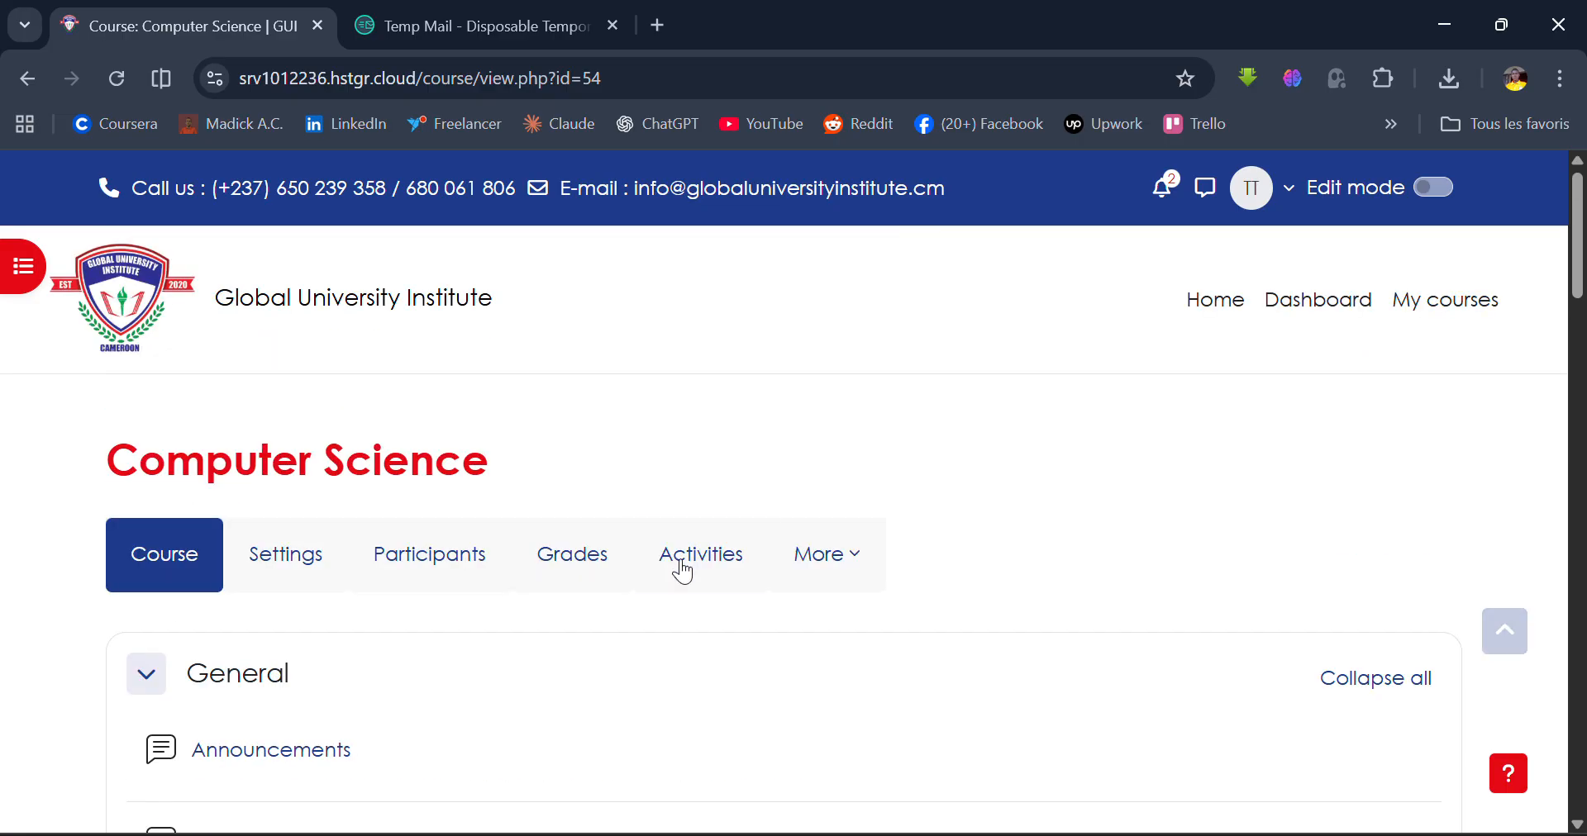
pyautogui.scroll(-5, 682, 569)
pyautogui.scroll(-20, 683, 568)
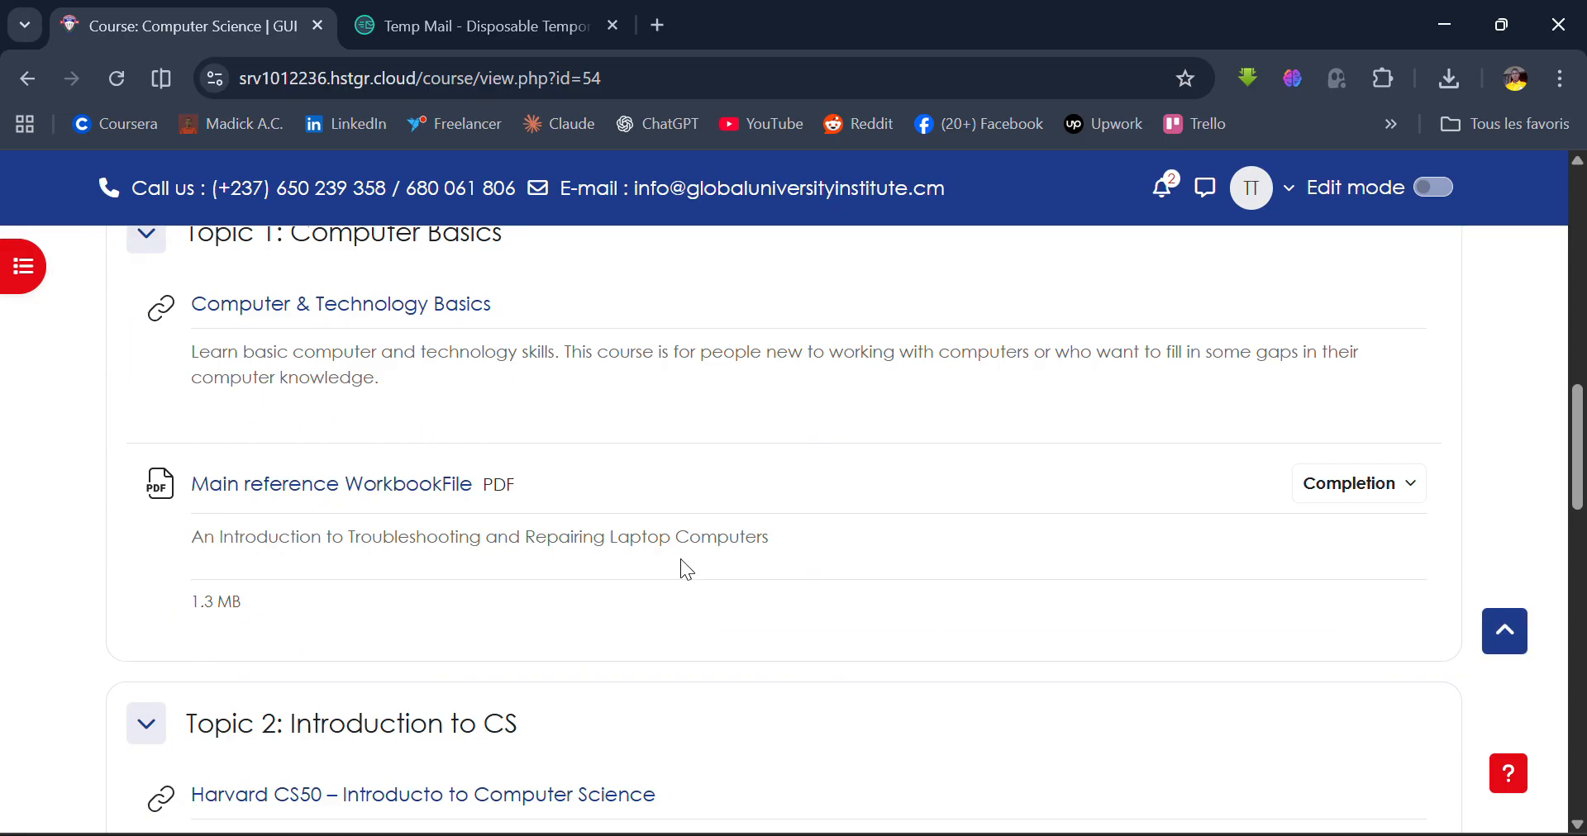
pyautogui.scroll(-3, 681, 559)
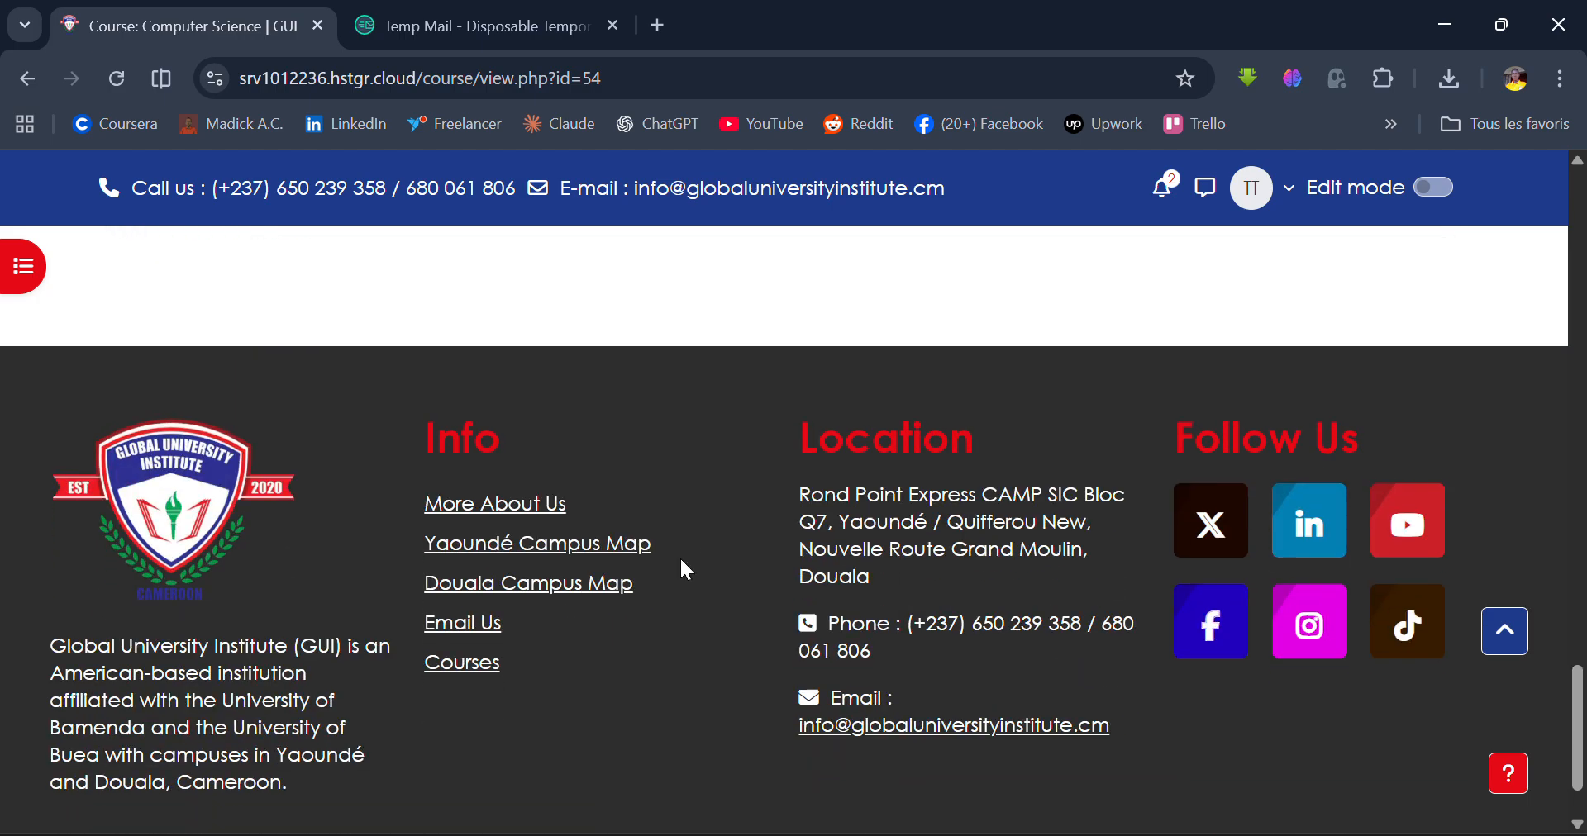
# Open the Computer Science course's participants list and review the enrolled users' roles and status
pyautogui.scroll(15, 681, 559)
pyautogui.scroll(8, 683, 560)
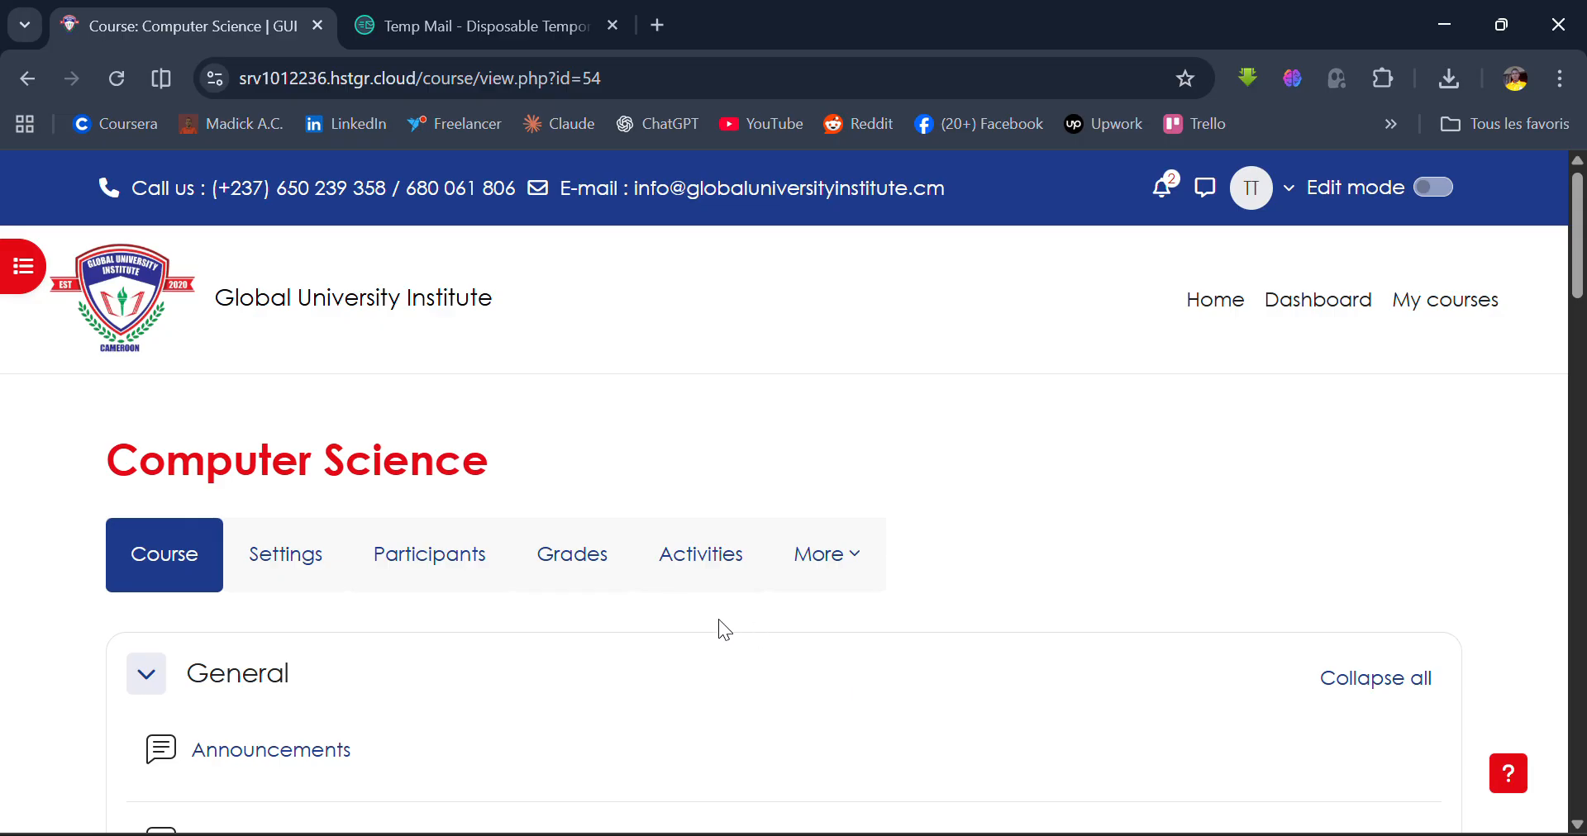
pyautogui.click(438, 543)
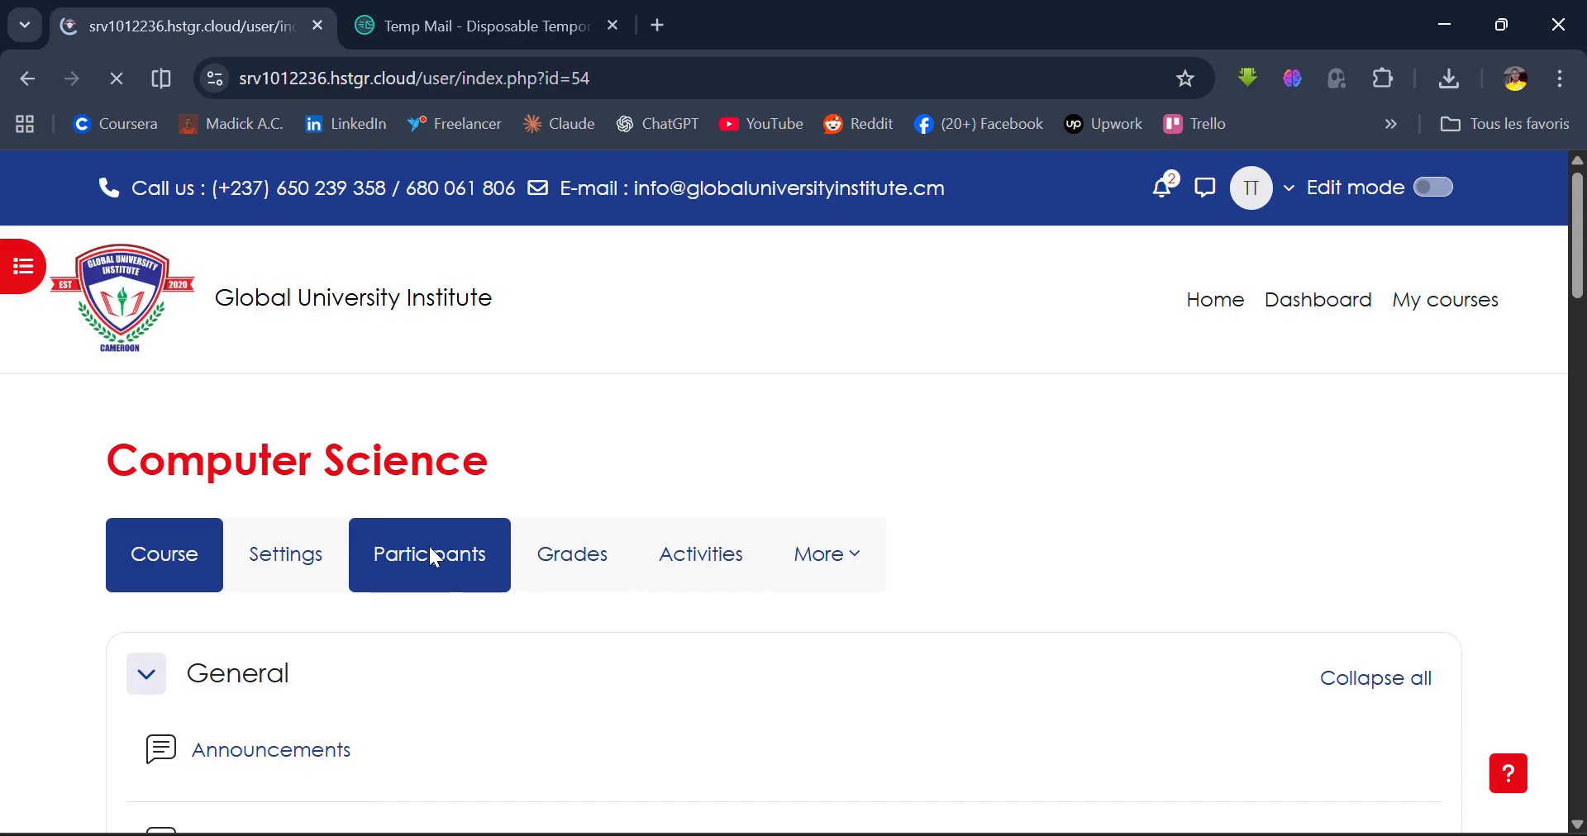
pyautogui.scroll(-10, 429, 554)
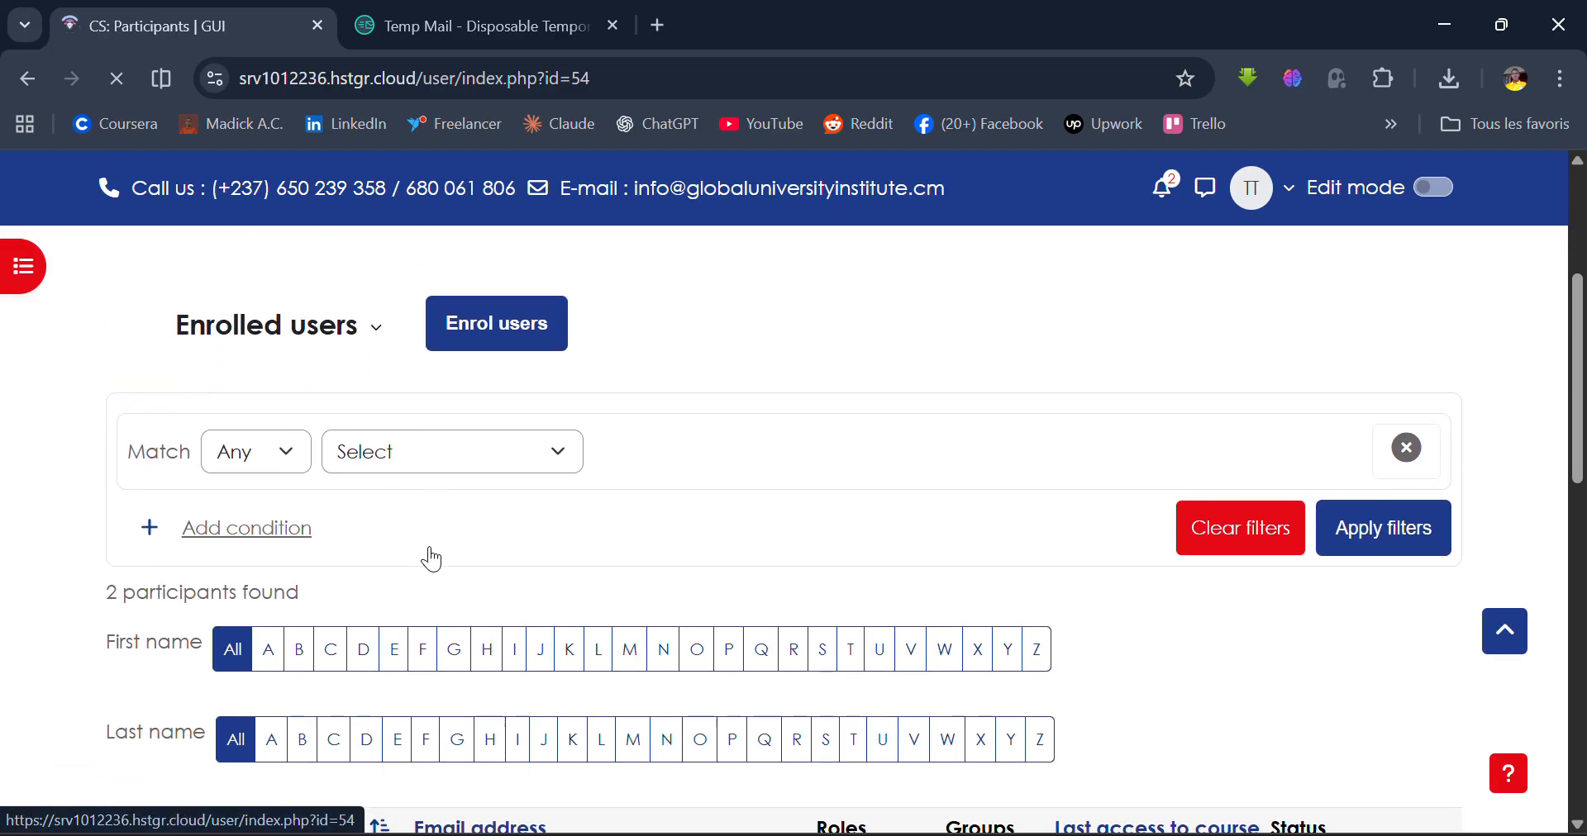
pyautogui.scroll(-2, 429, 549)
pyautogui.scroll(1, 431, 549)
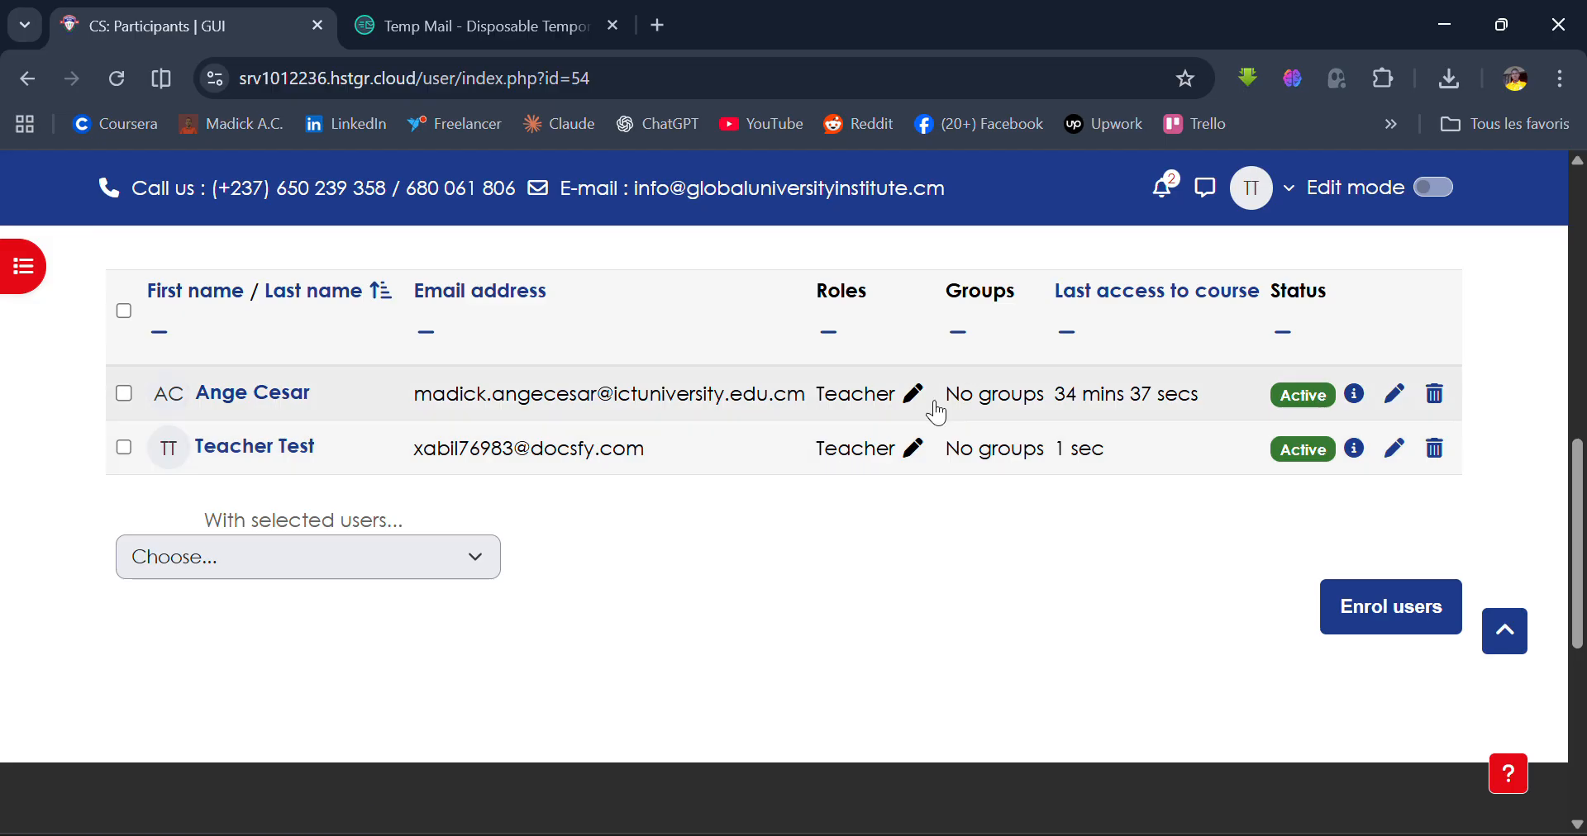
# Open the first listed participant's role assignment for editing and examine the filters and table on the participants page
pyautogui.click(914, 395)
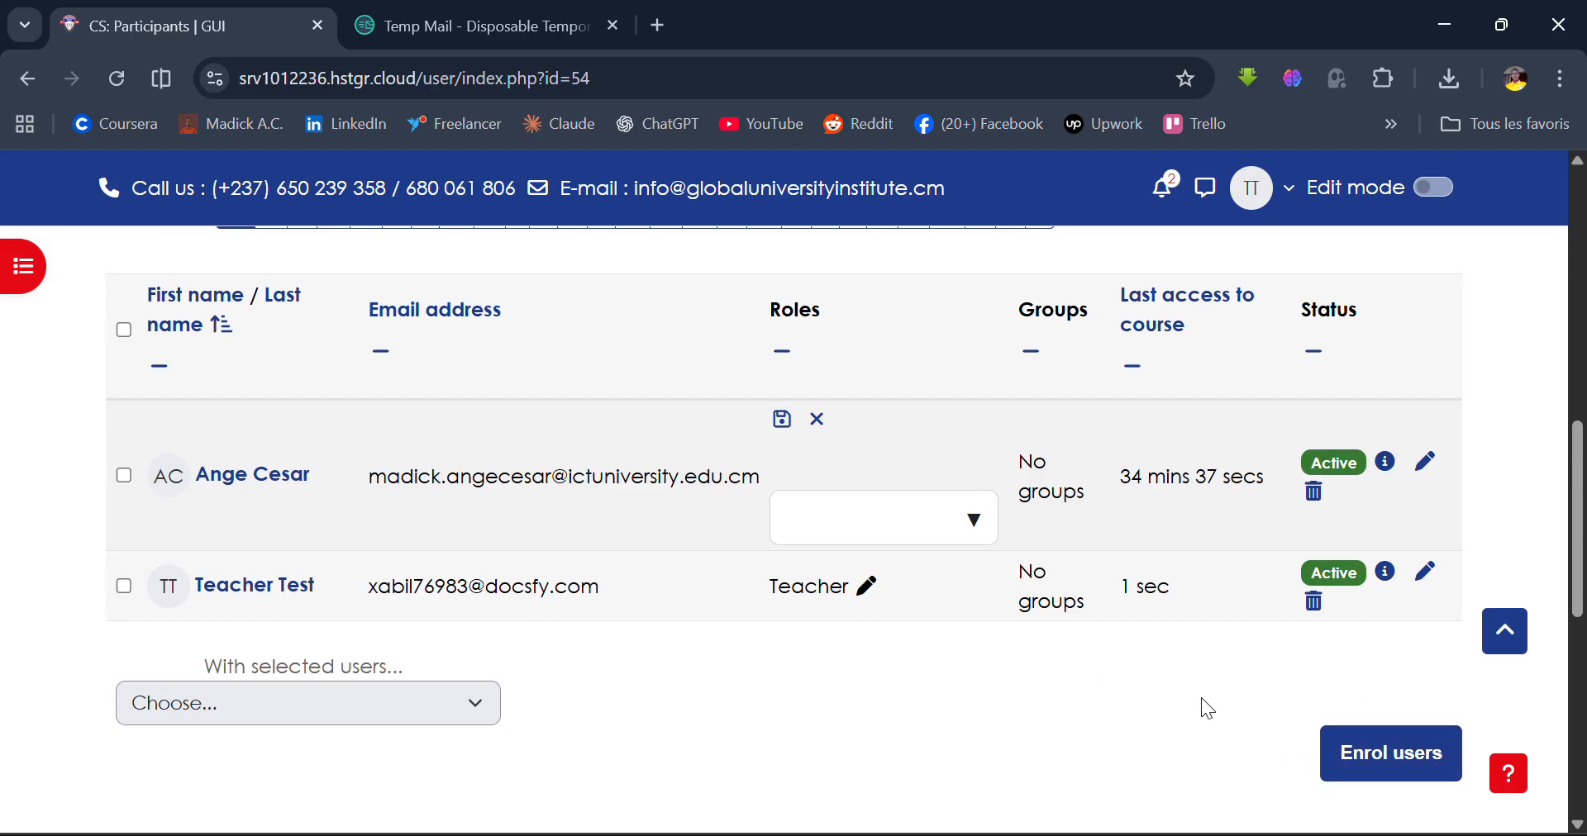
pyautogui.scroll(5, 1203, 699)
pyautogui.scroll(4, 1202, 698)
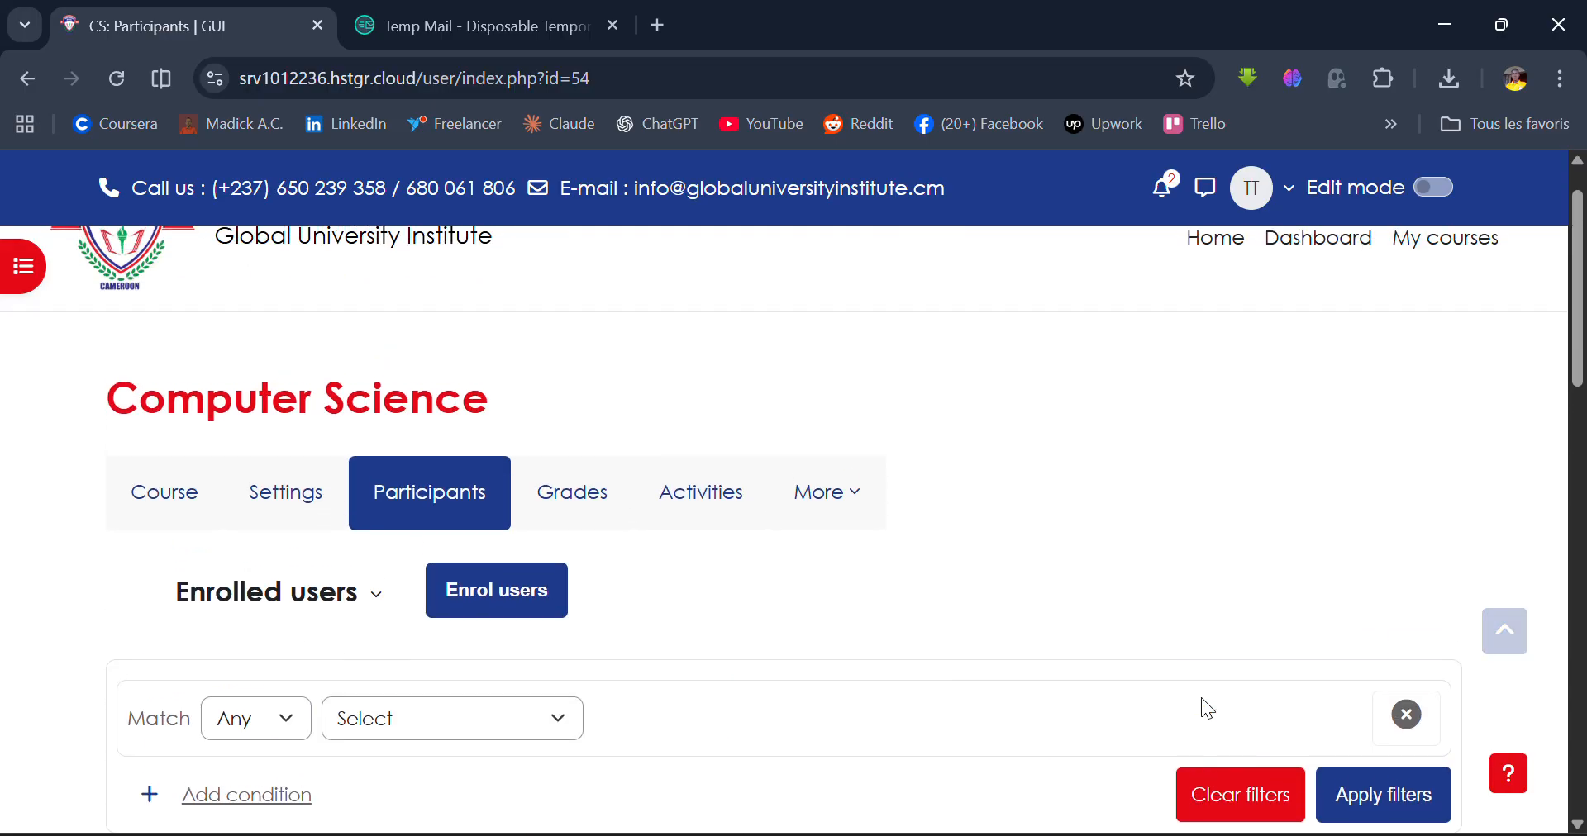
pyautogui.scroll(-6, 1202, 697)
pyautogui.scroll(-5, 1202, 699)
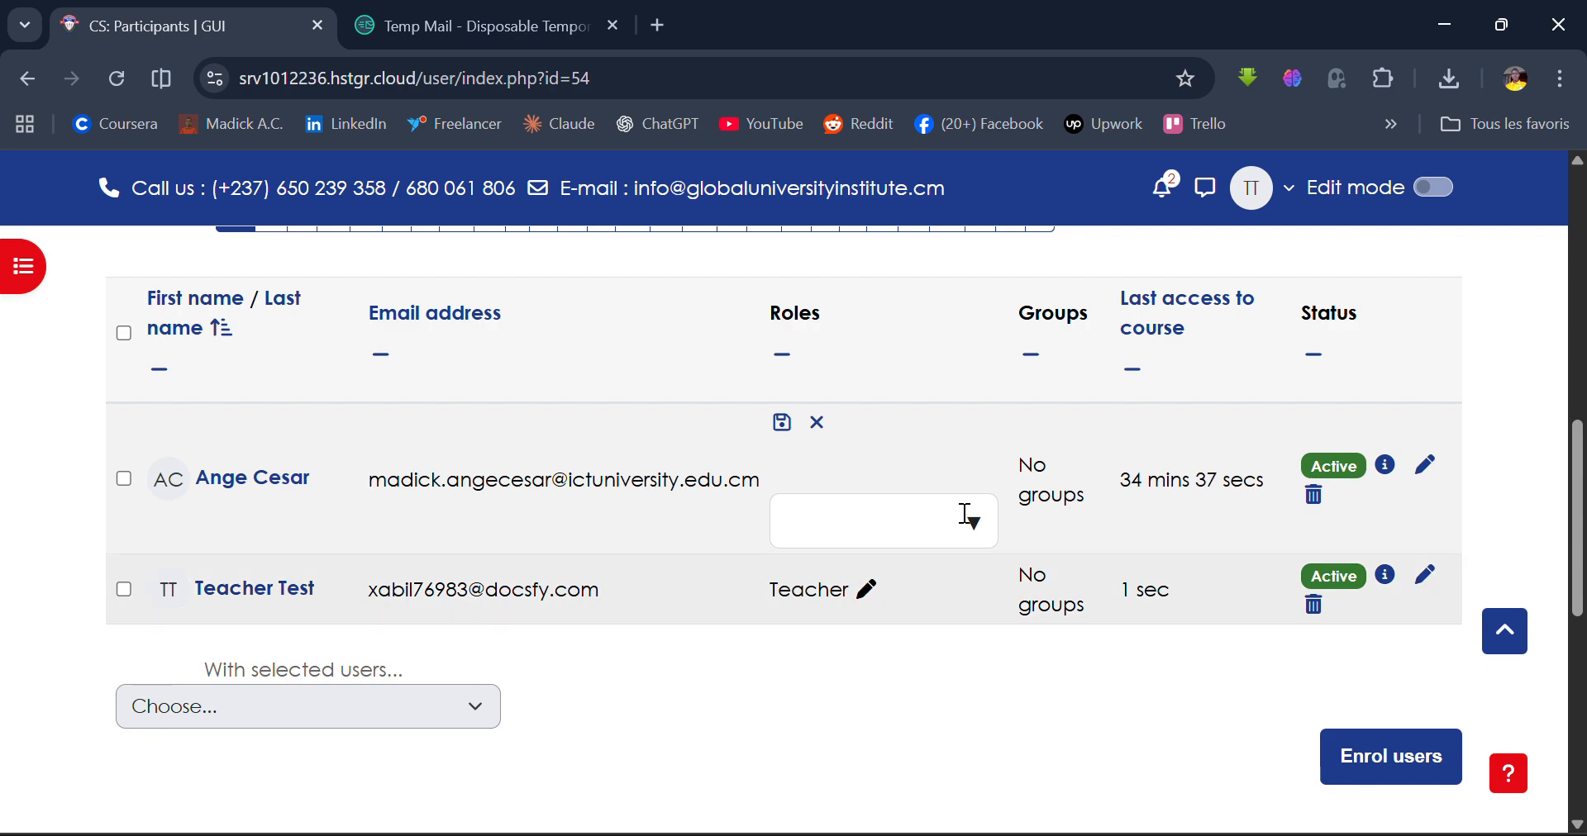
pyautogui.scroll(3, 970, 673)
pyautogui.scroll(7, 970, 673)
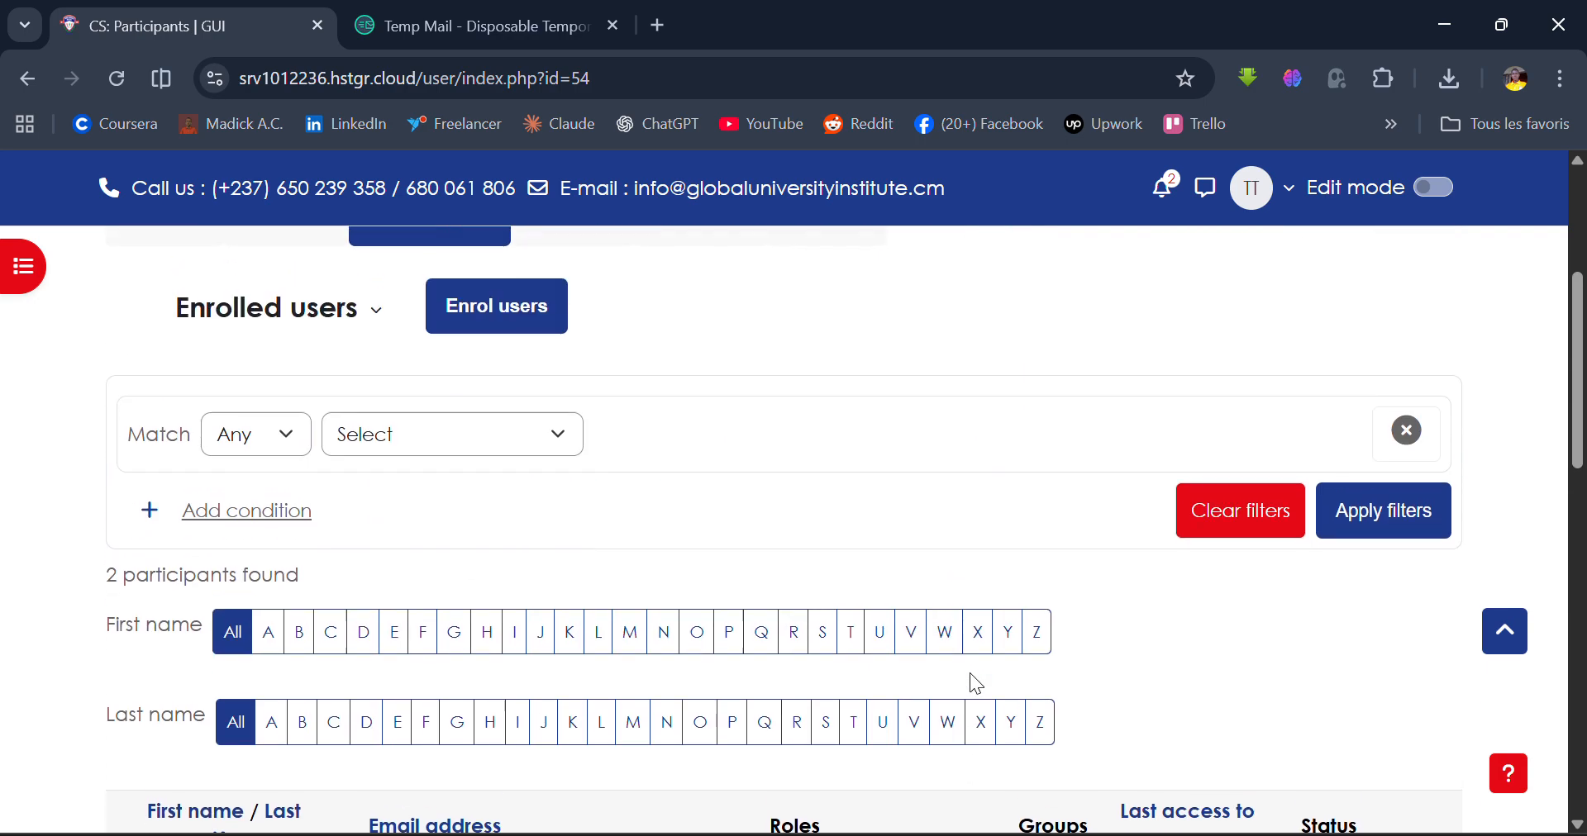
pyautogui.scroll(-3, 969, 673)
pyautogui.scroll(-10, 969, 672)
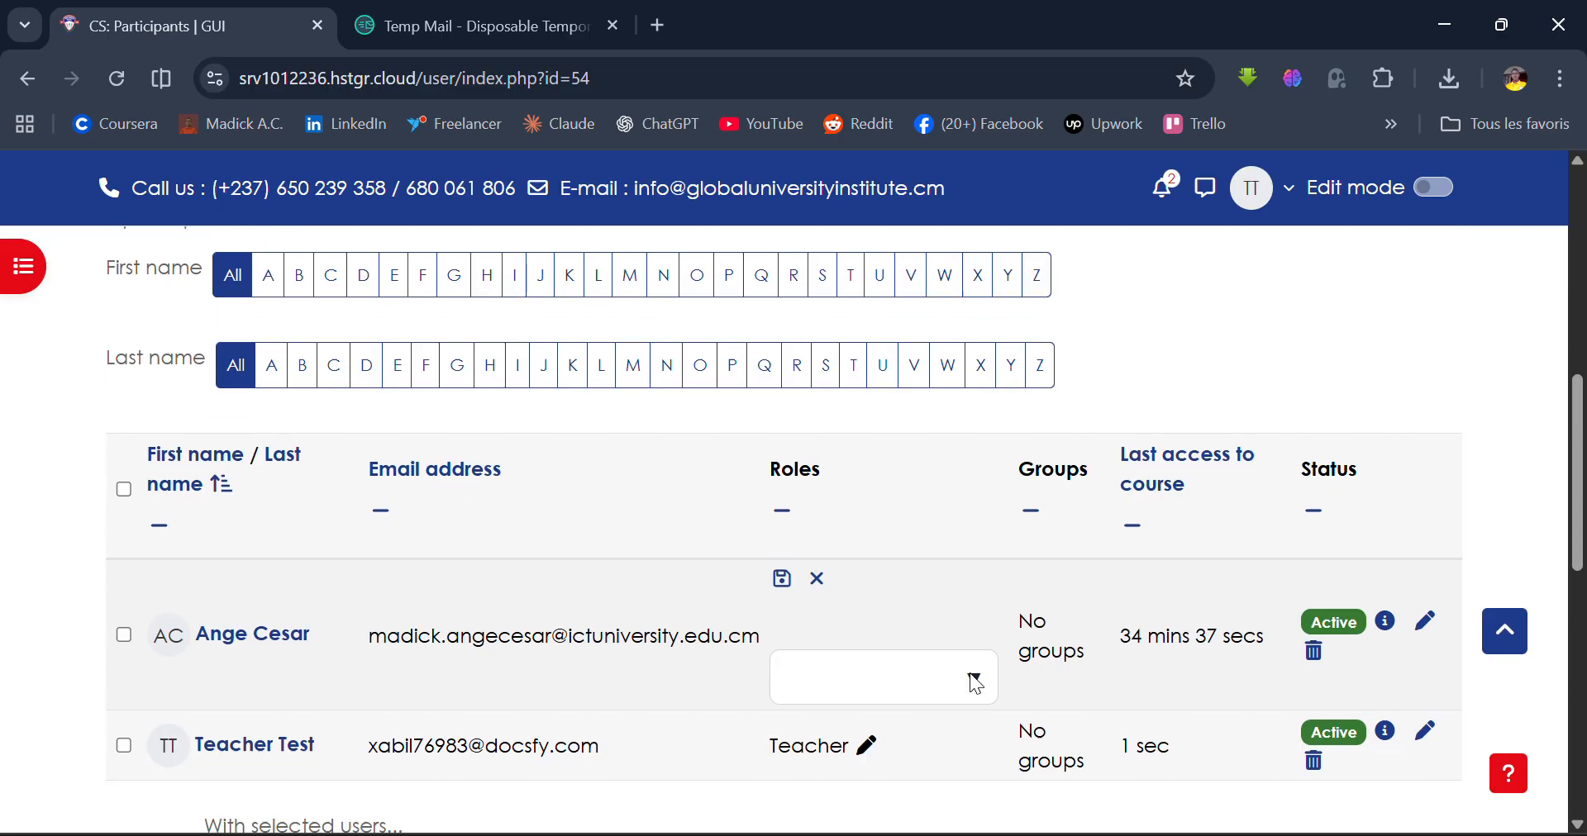
# Open the Computer Science grader report, skip its guided tour, and review the graded items in the table
pyautogui.scroll(6, 970, 673)
pyautogui.scroll(8, 969, 673)
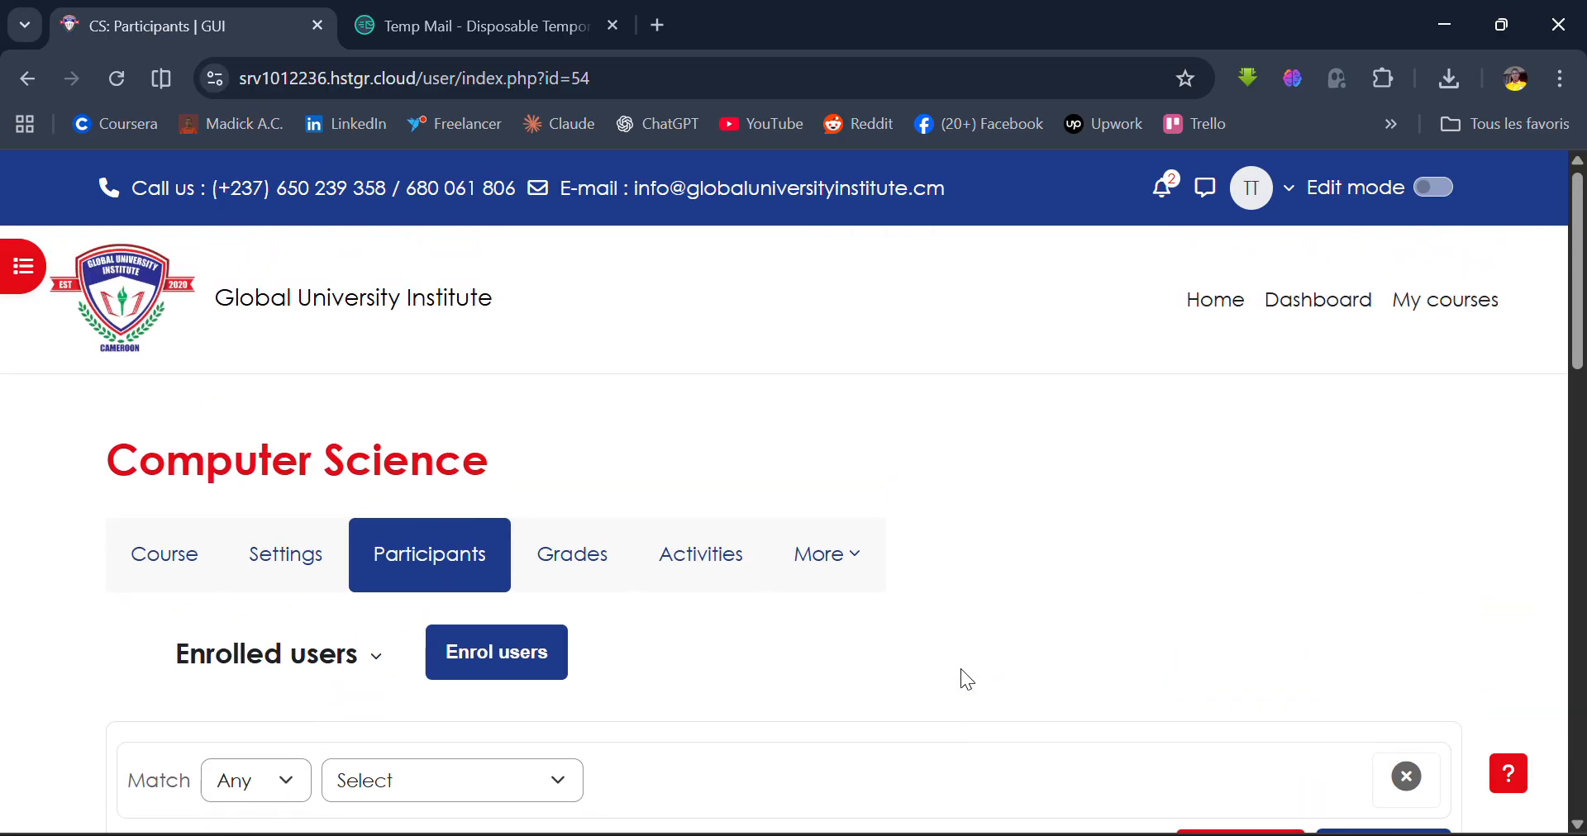
pyautogui.click(608, 574)
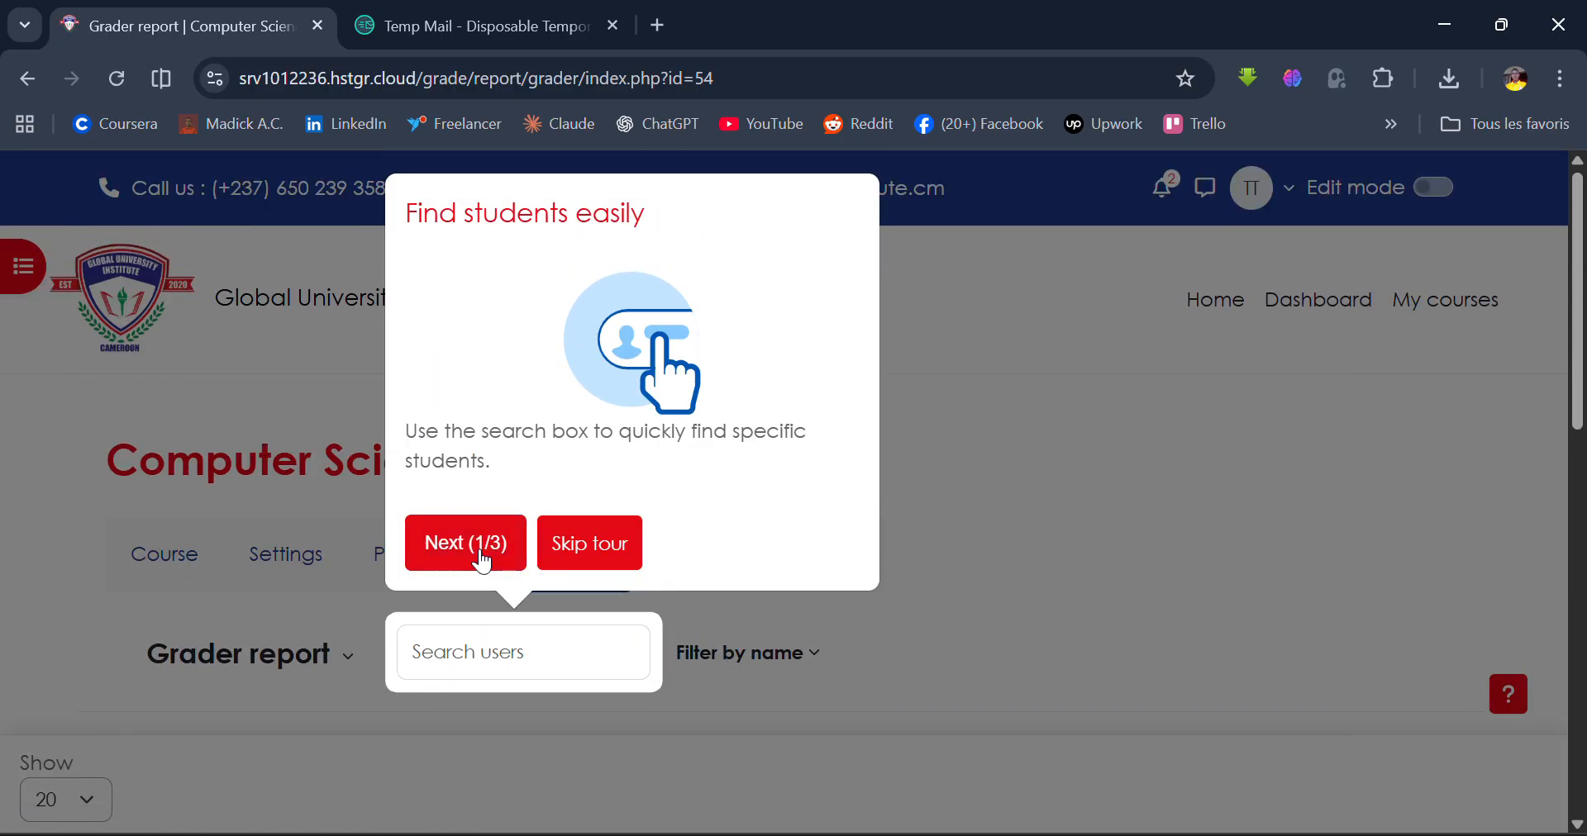
pyautogui.click(589, 541)
pyautogui.scroll(-5, 783, 583)
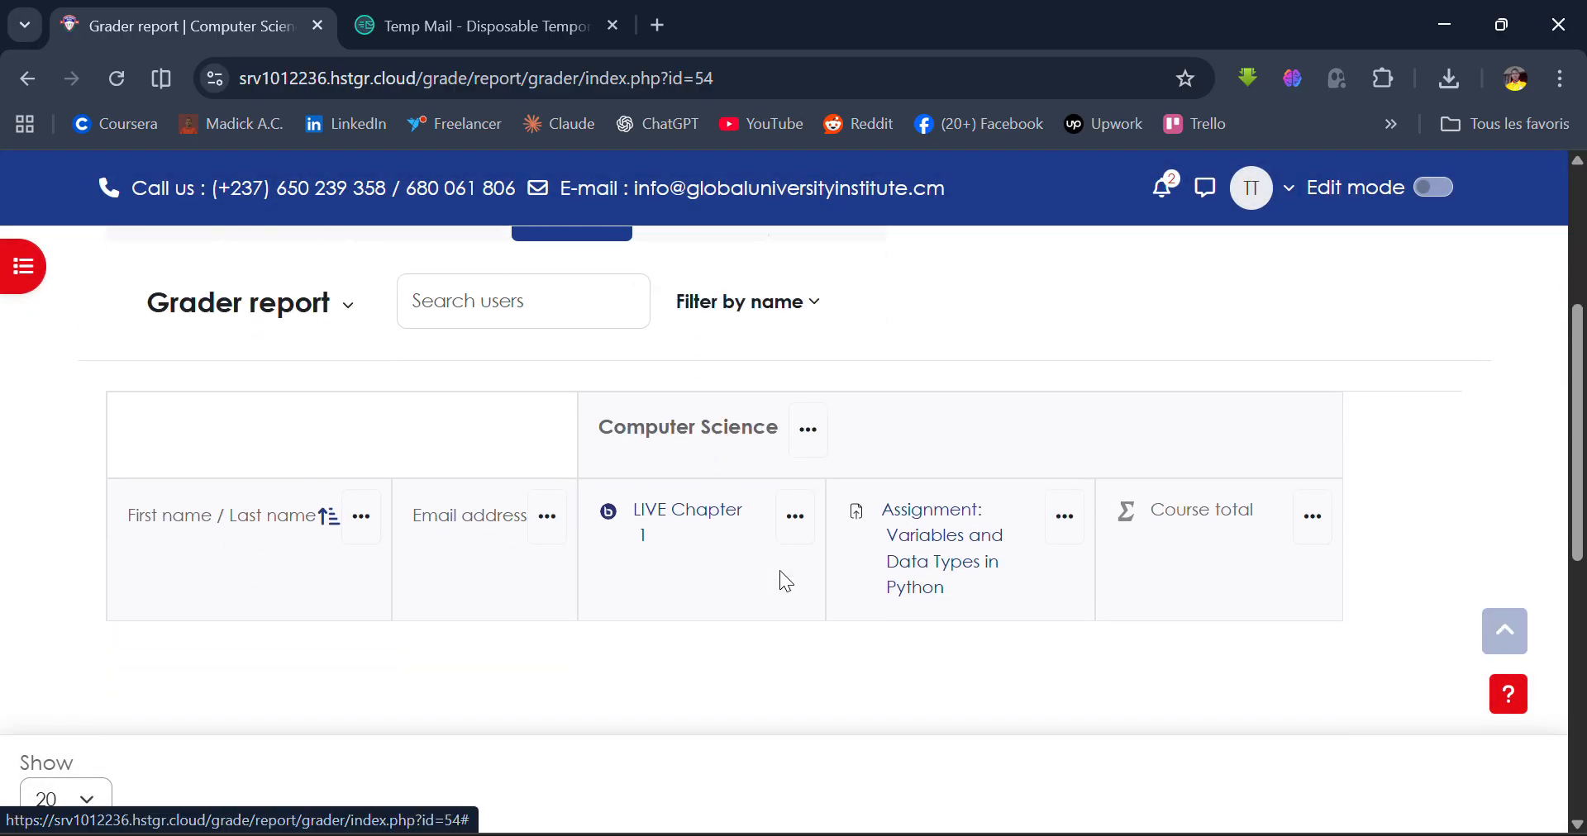
# Open the course's activities overview, expand Assignments to view its entries, and collapse it again
pyautogui.scroll(5, 786, 582)
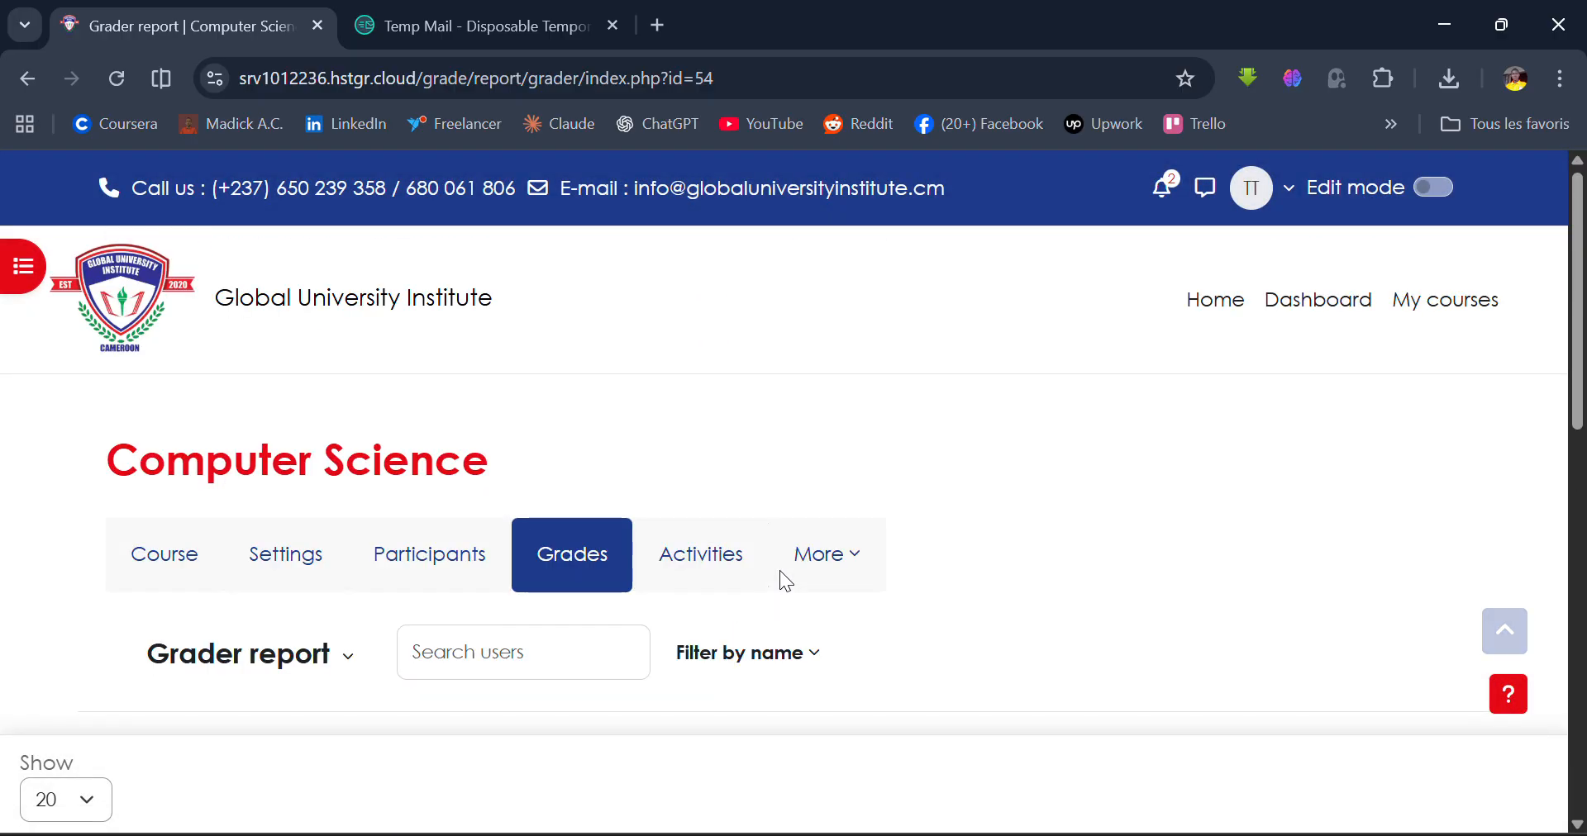
pyautogui.click(712, 565)
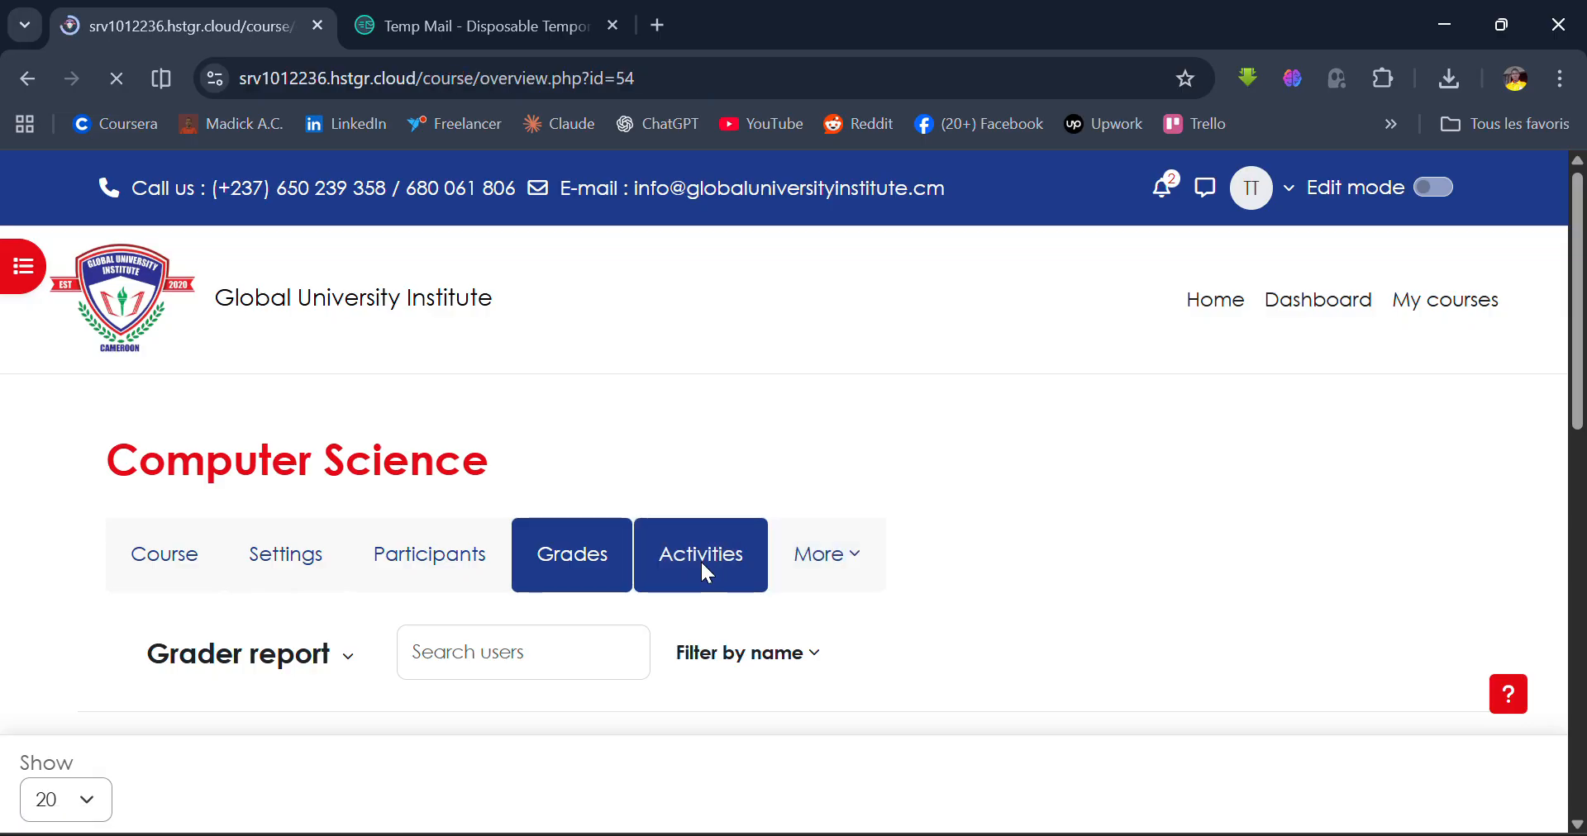
pyautogui.scroll(-3, 701, 560)
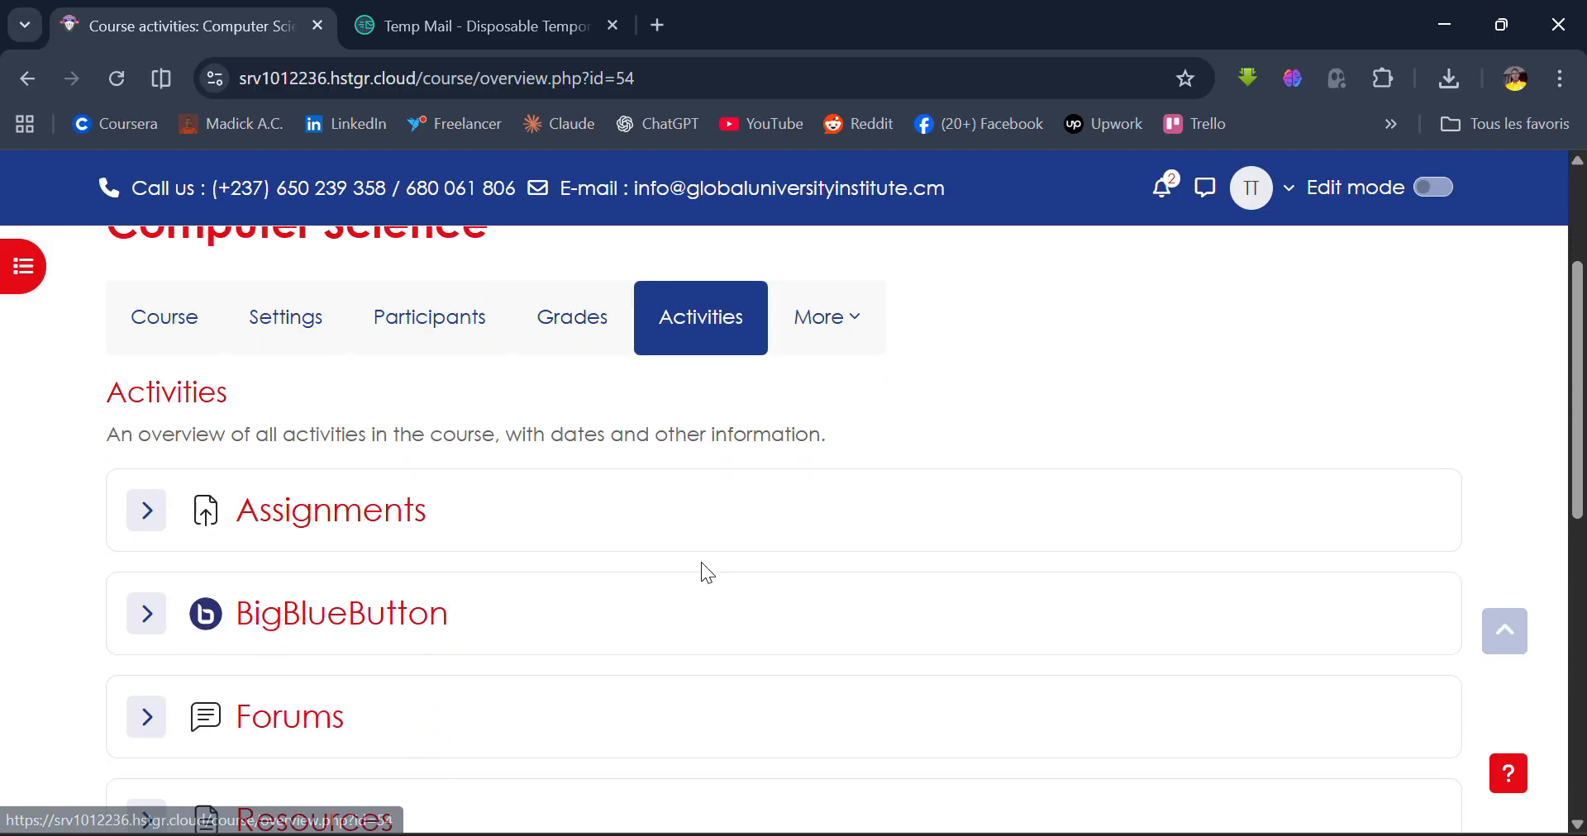
pyautogui.scroll(-2, 701, 563)
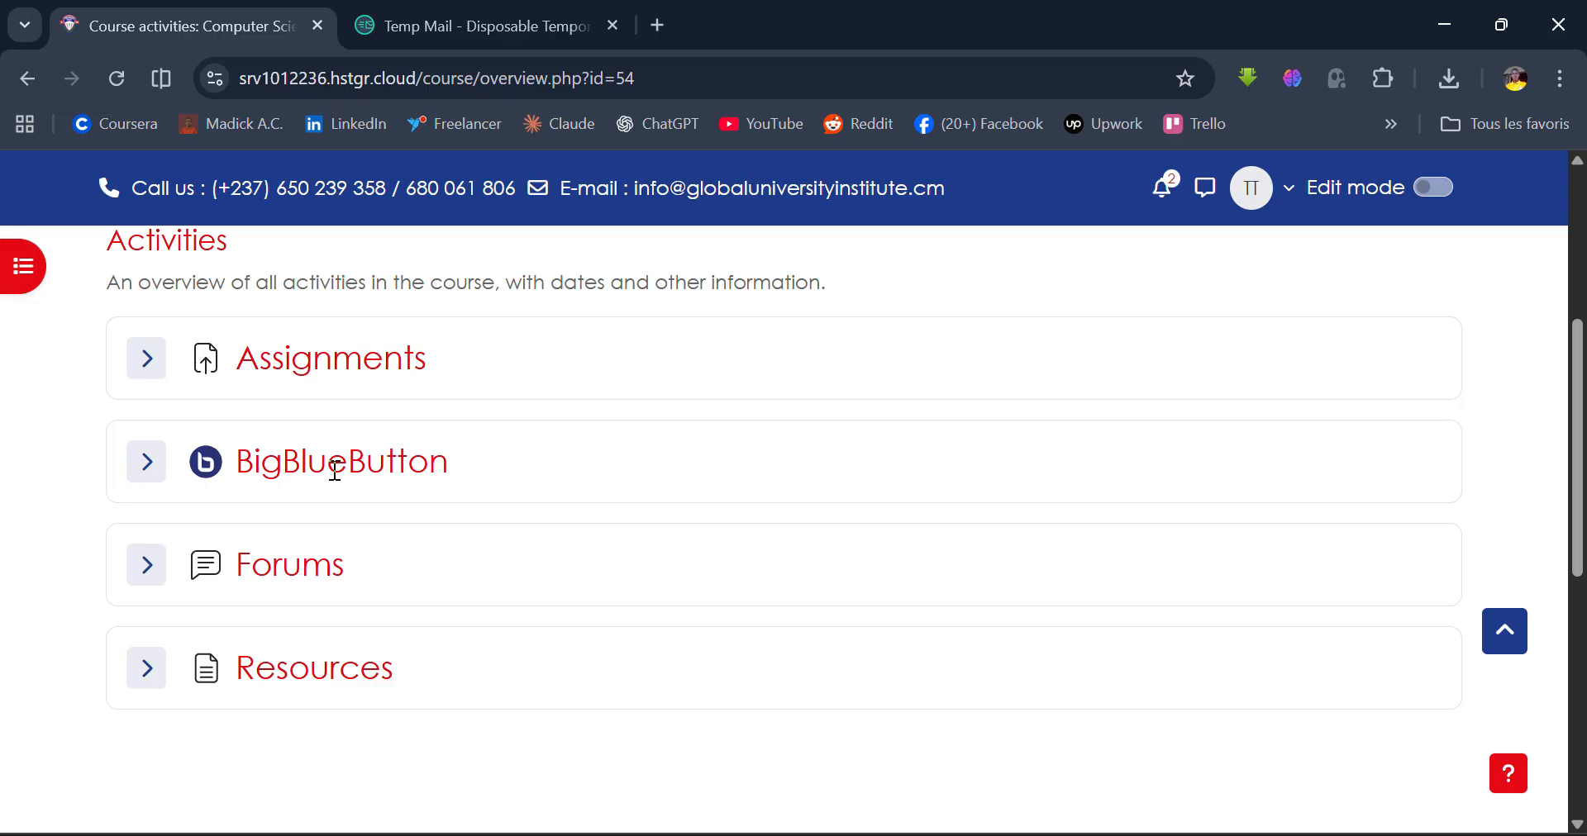
pyautogui.click(145, 358)
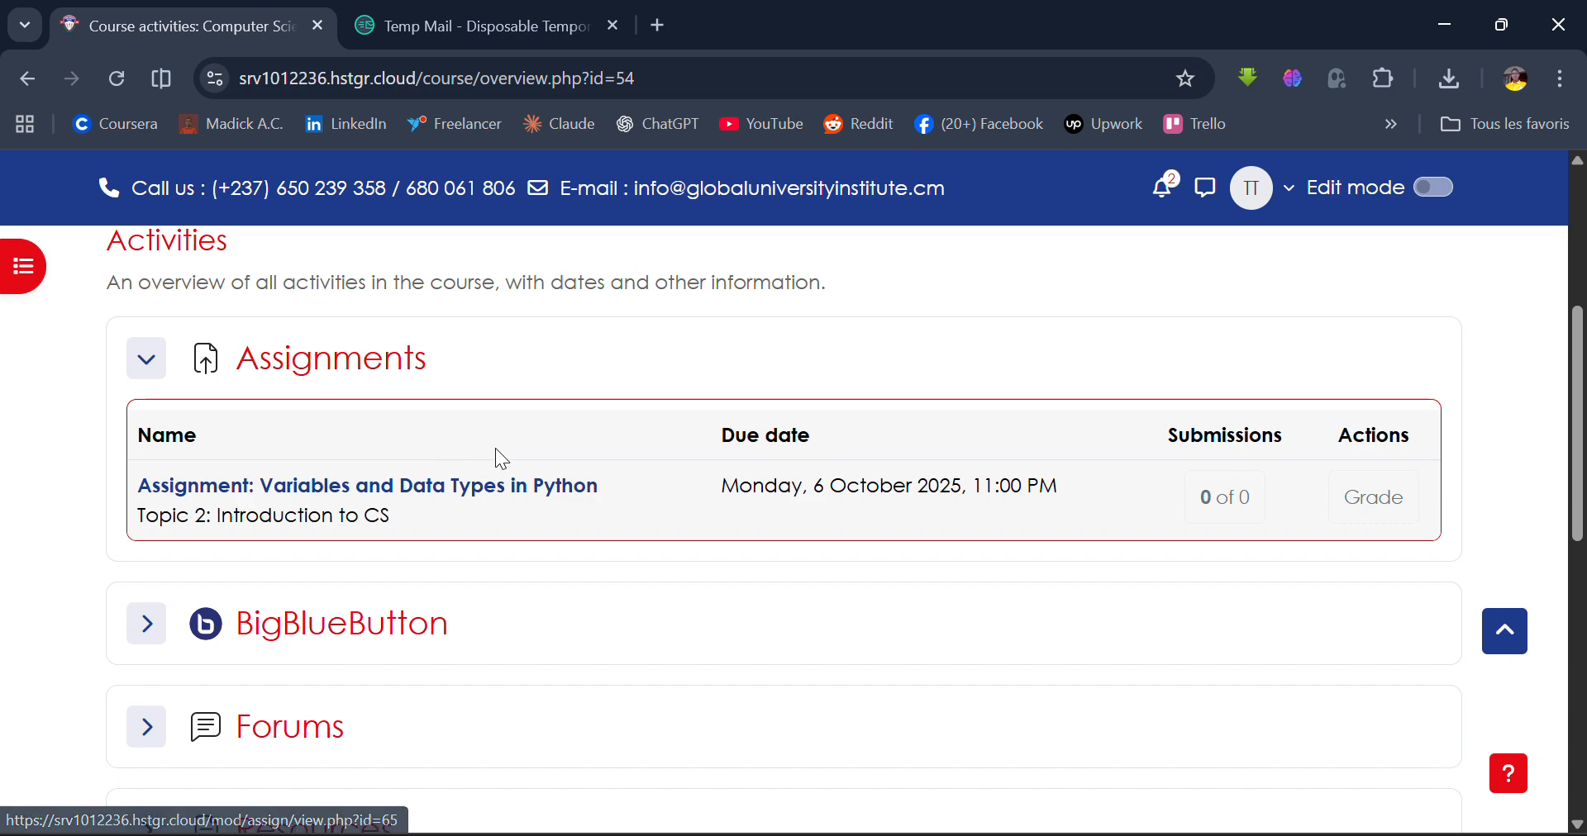
pyautogui.click(146, 363)
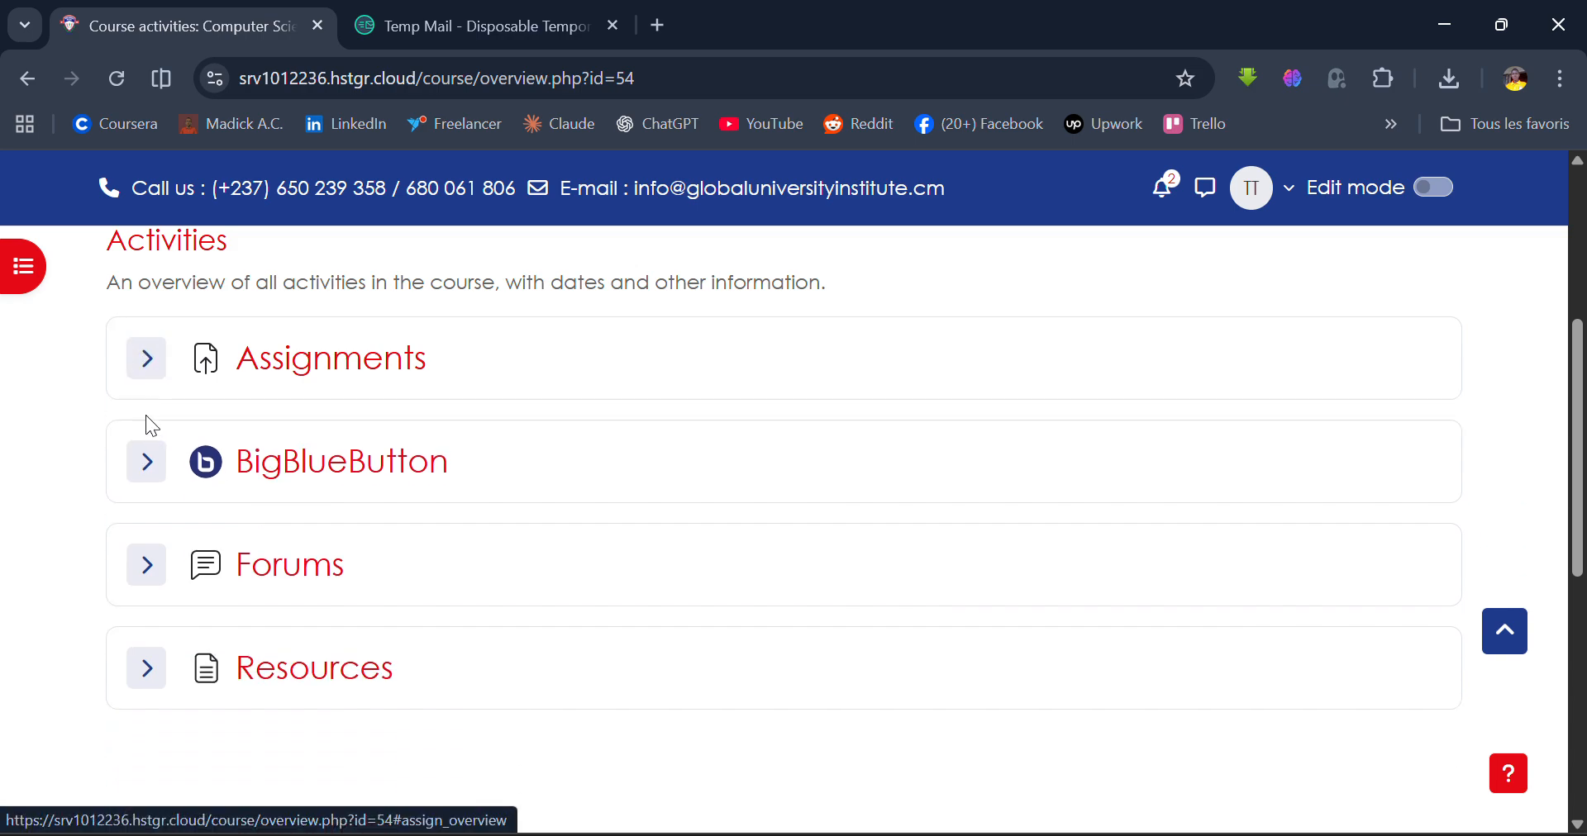
# Expand the BigBlueButton group to check its live sessions, and collapse it again
pyautogui.click(147, 457)
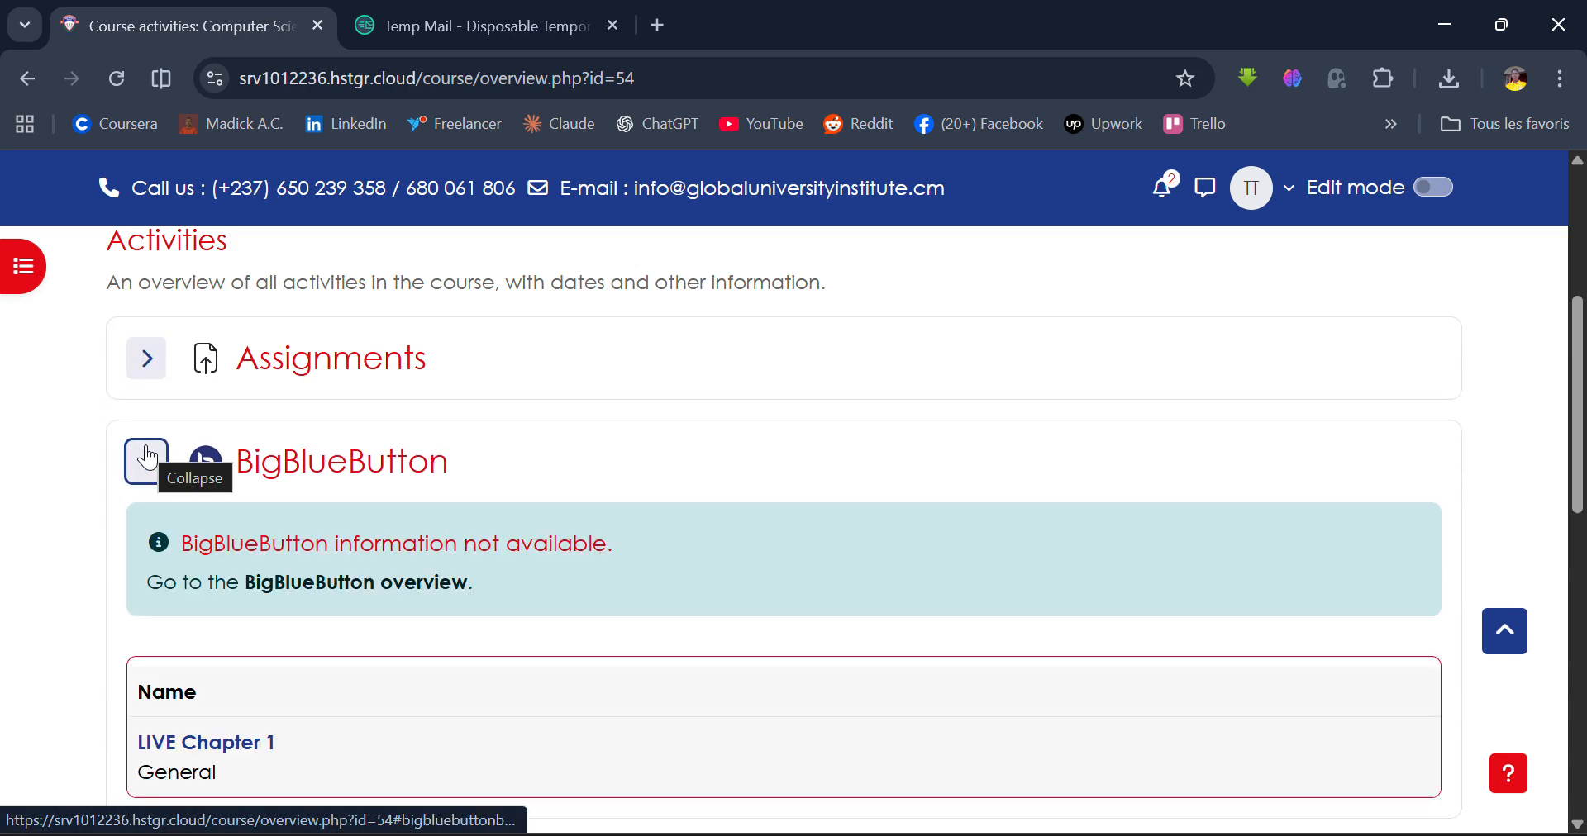
pyautogui.click(147, 461)
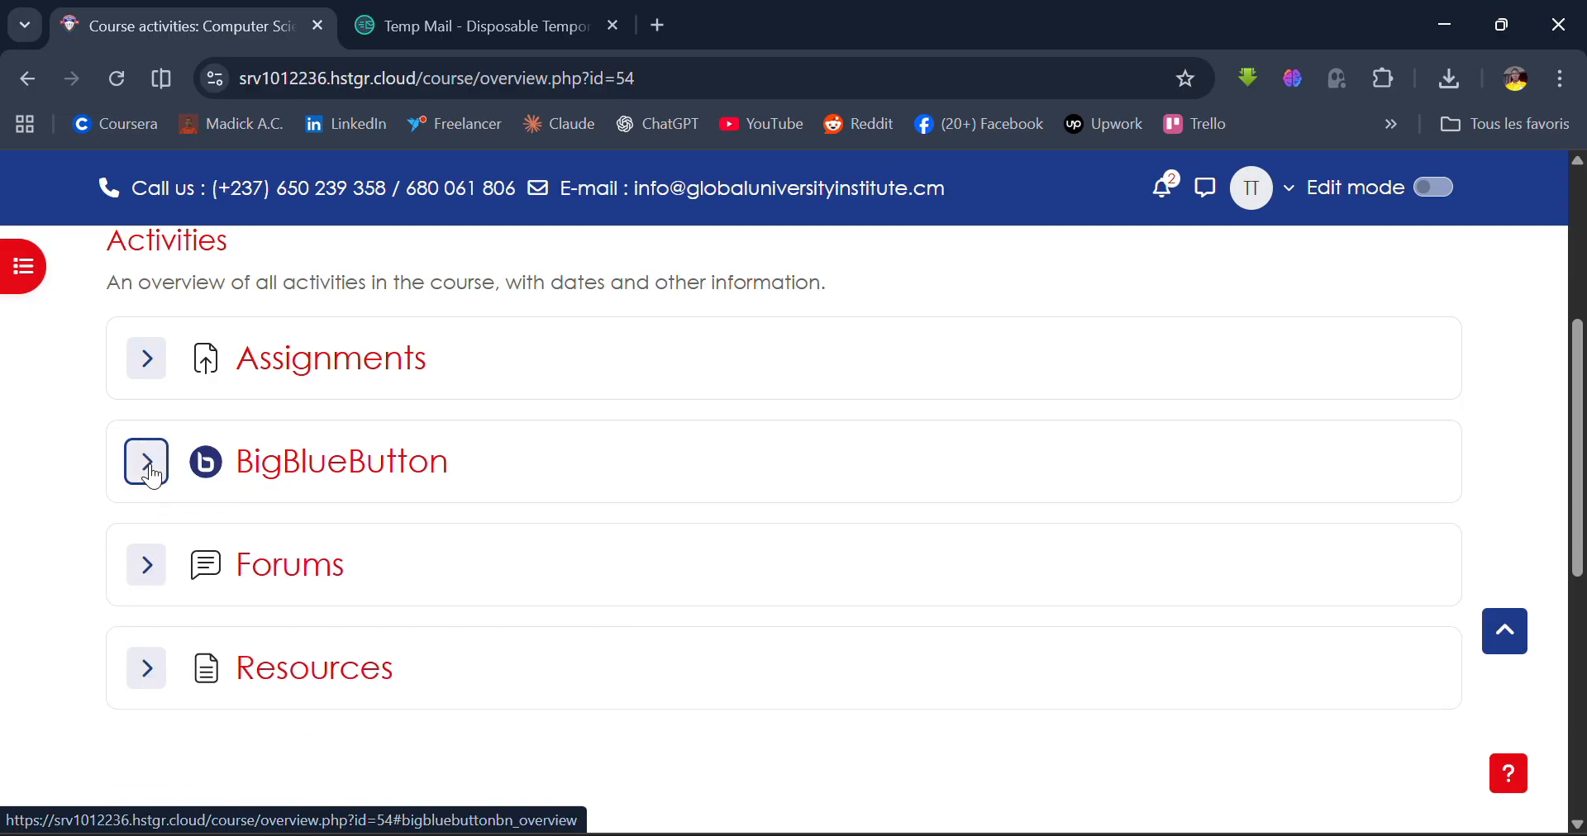
pyautogui.click(147, 462)
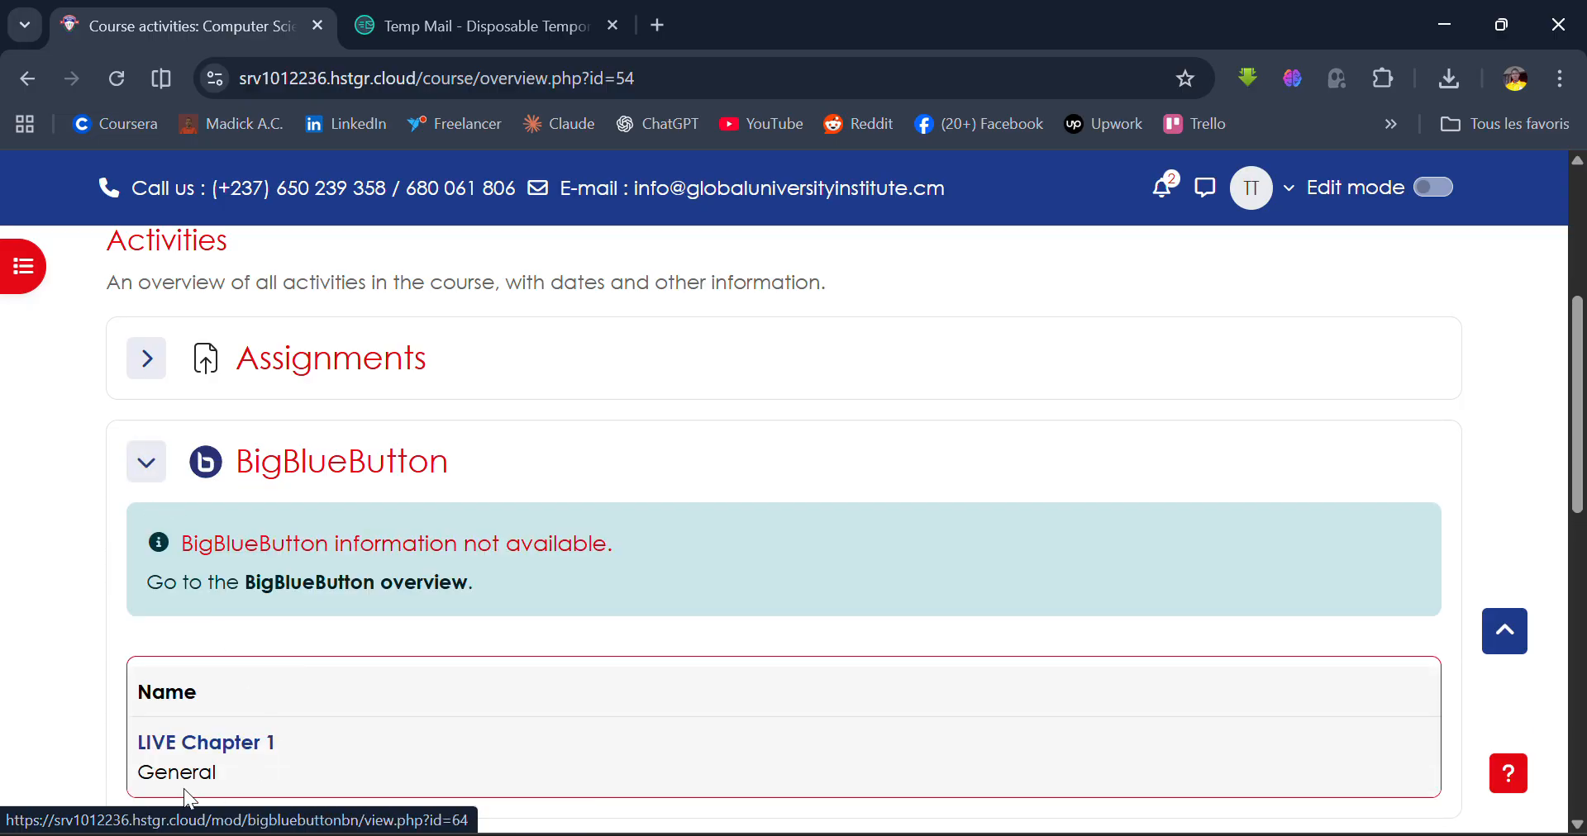
pyautogui.click(156, 475)
# Check the course's forums, collapse that group, and expand Resources to review the listed materials and their types
pyautogui.scroll(-2, 157, 484)
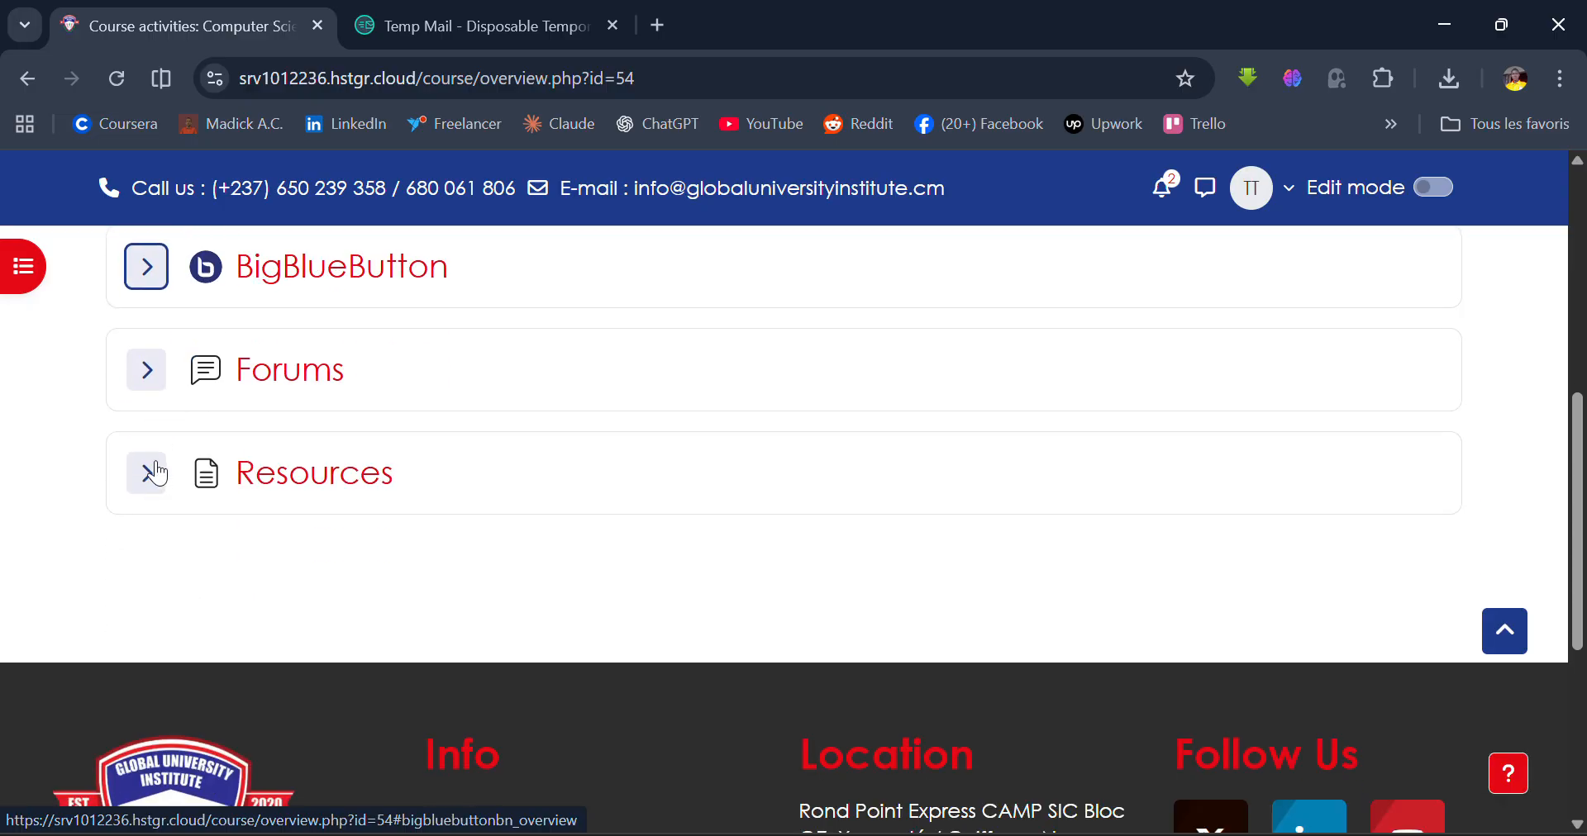
pyautogui.click(156, 372)
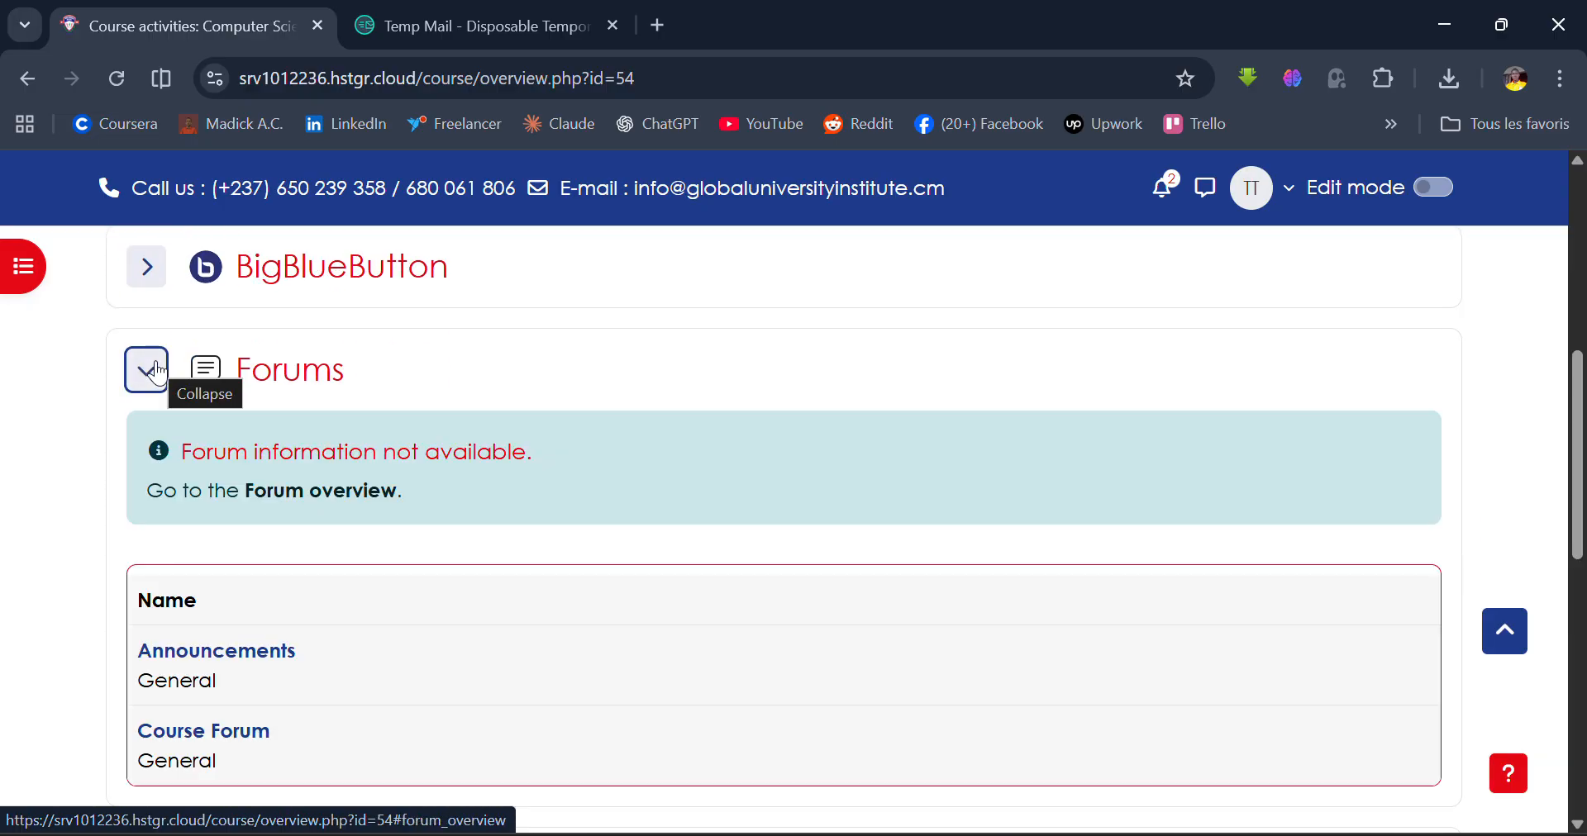
pyautogui.click(153, 376)
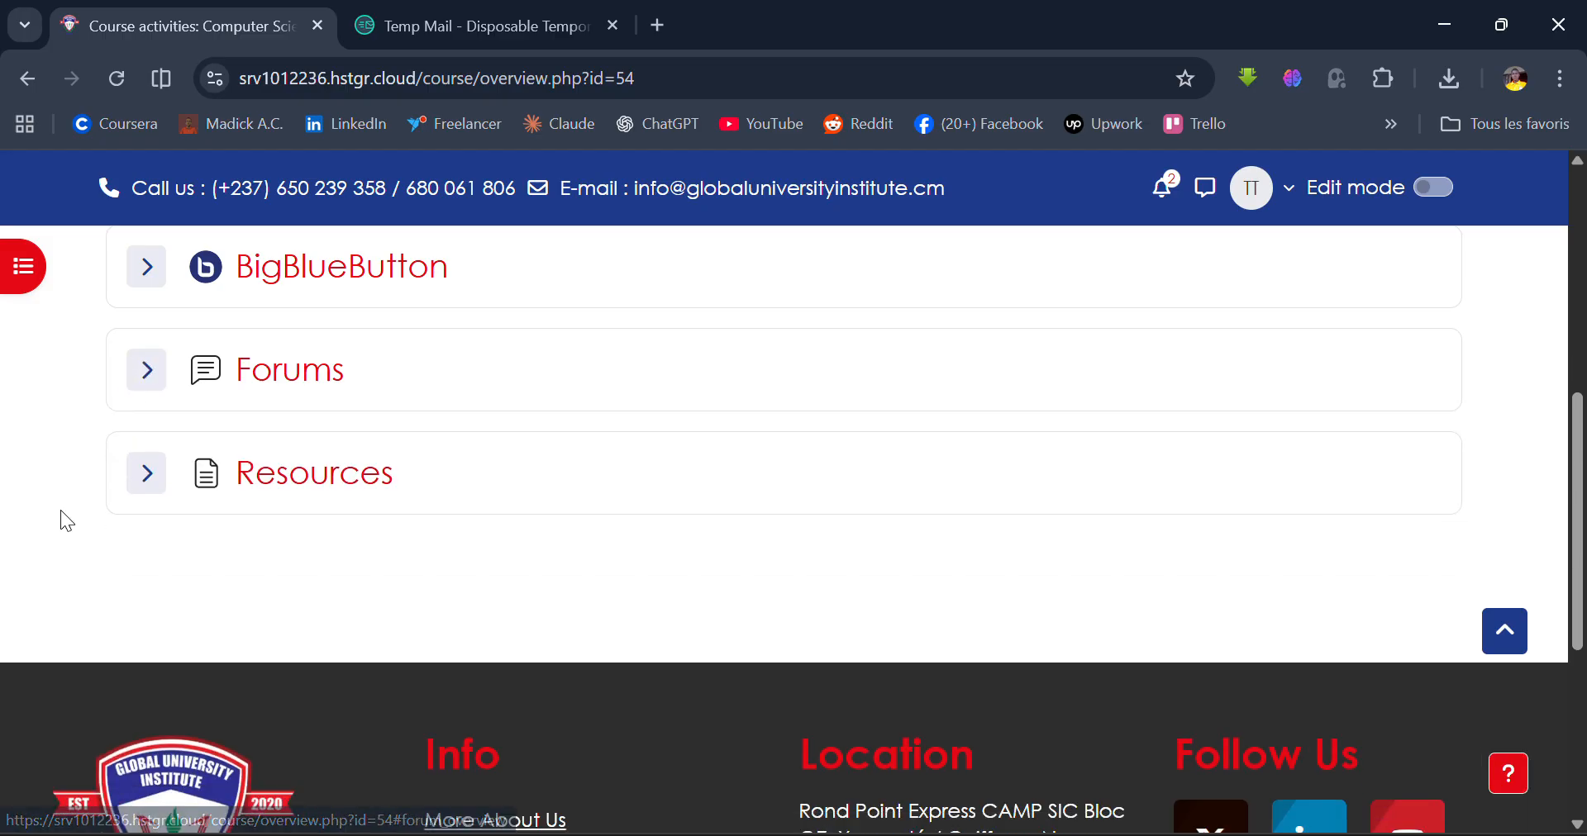
pyautogui.click(149, 456)
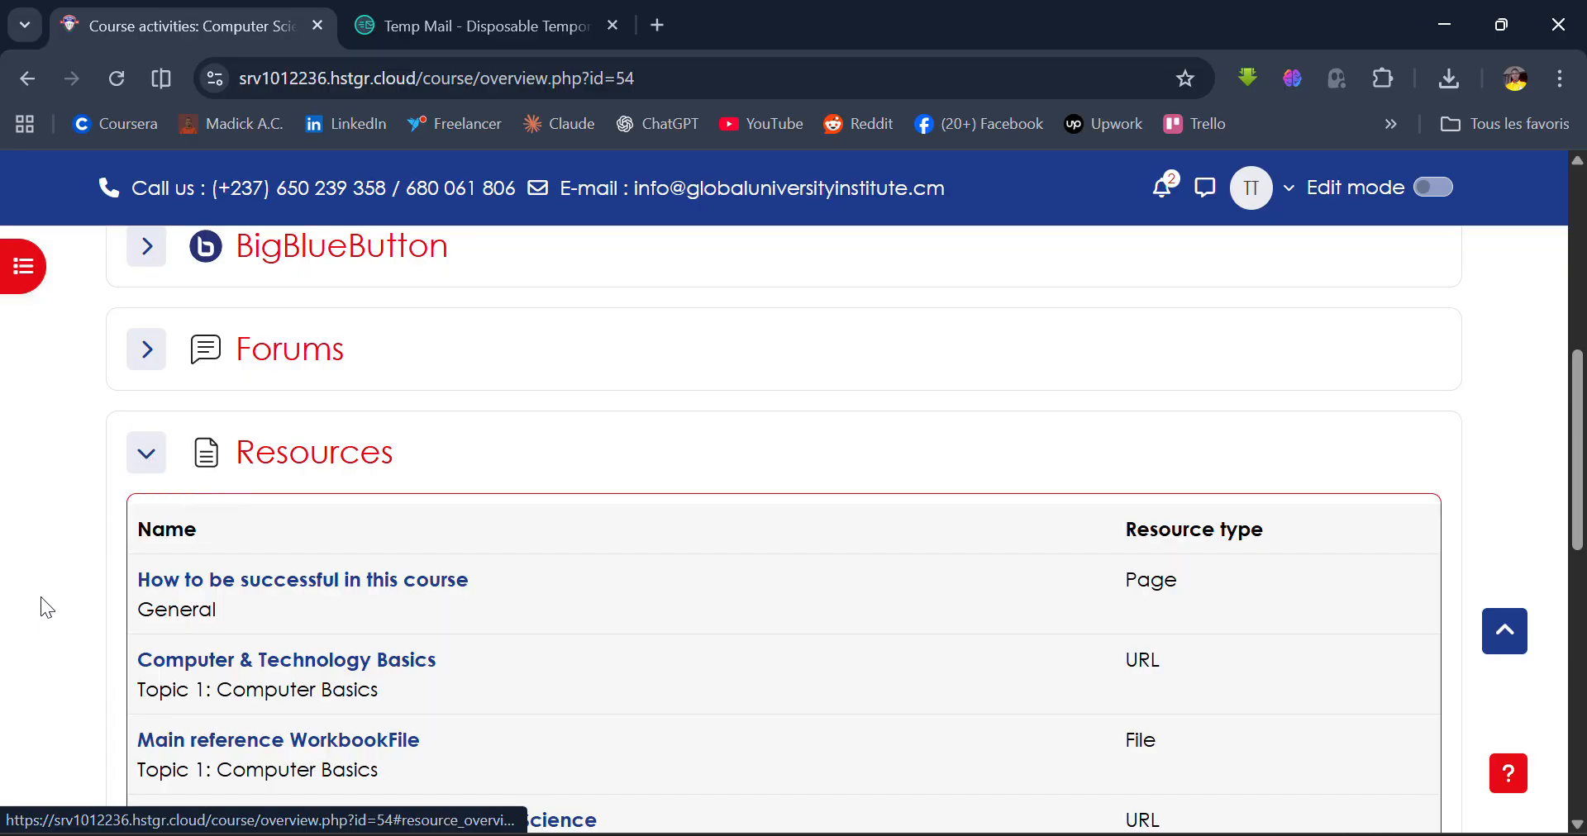
pyautogui.scroll(-2, 40, 613)
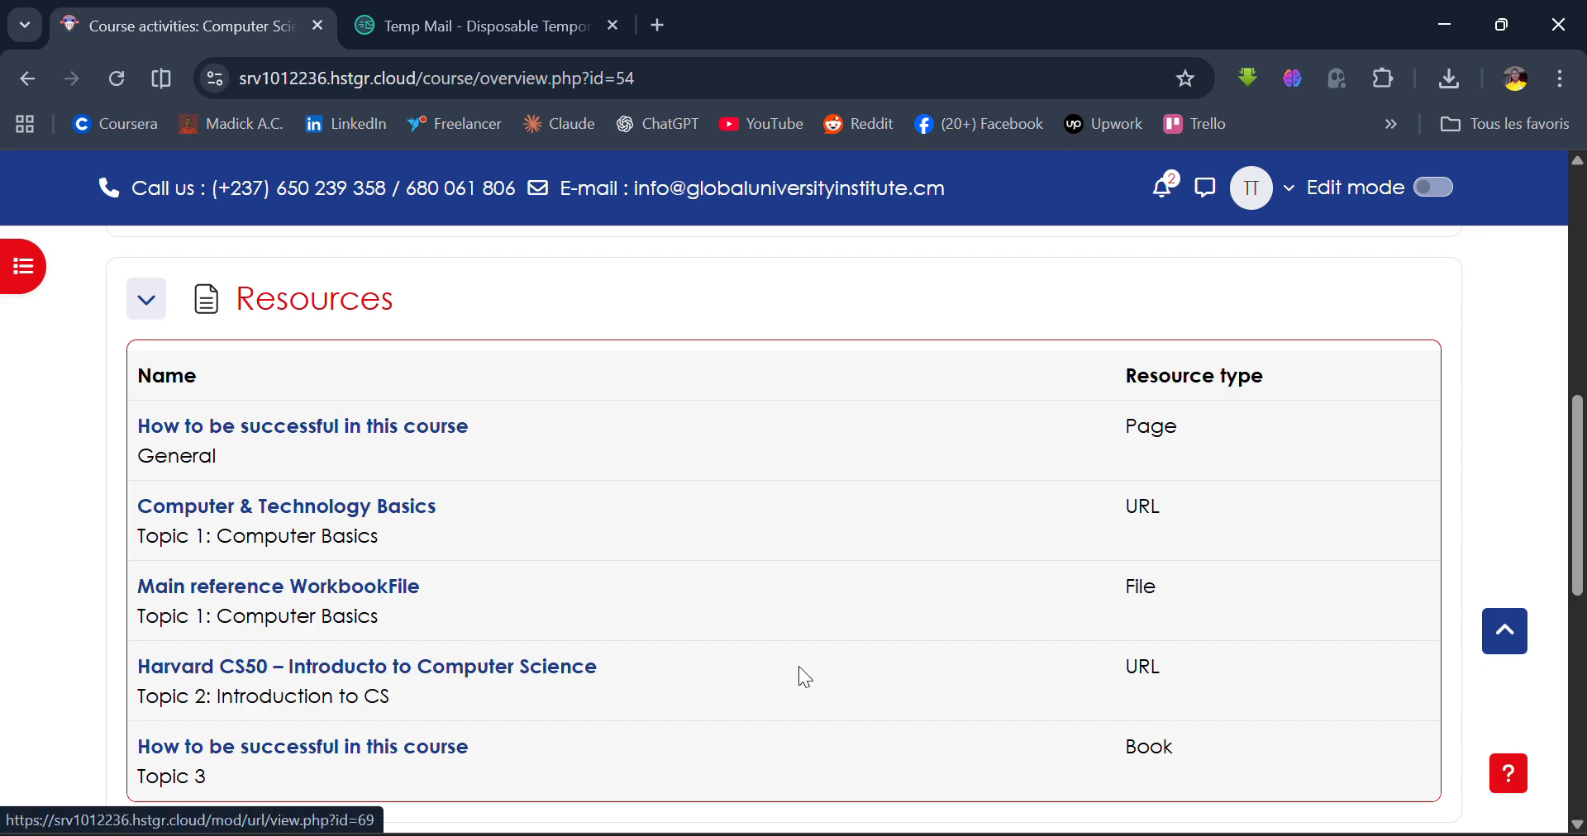
# Return to the course's main page, open the Introduction to Software Engineering course from My courses, and review its sections
pyautogui.scroll(9, 506, 706)
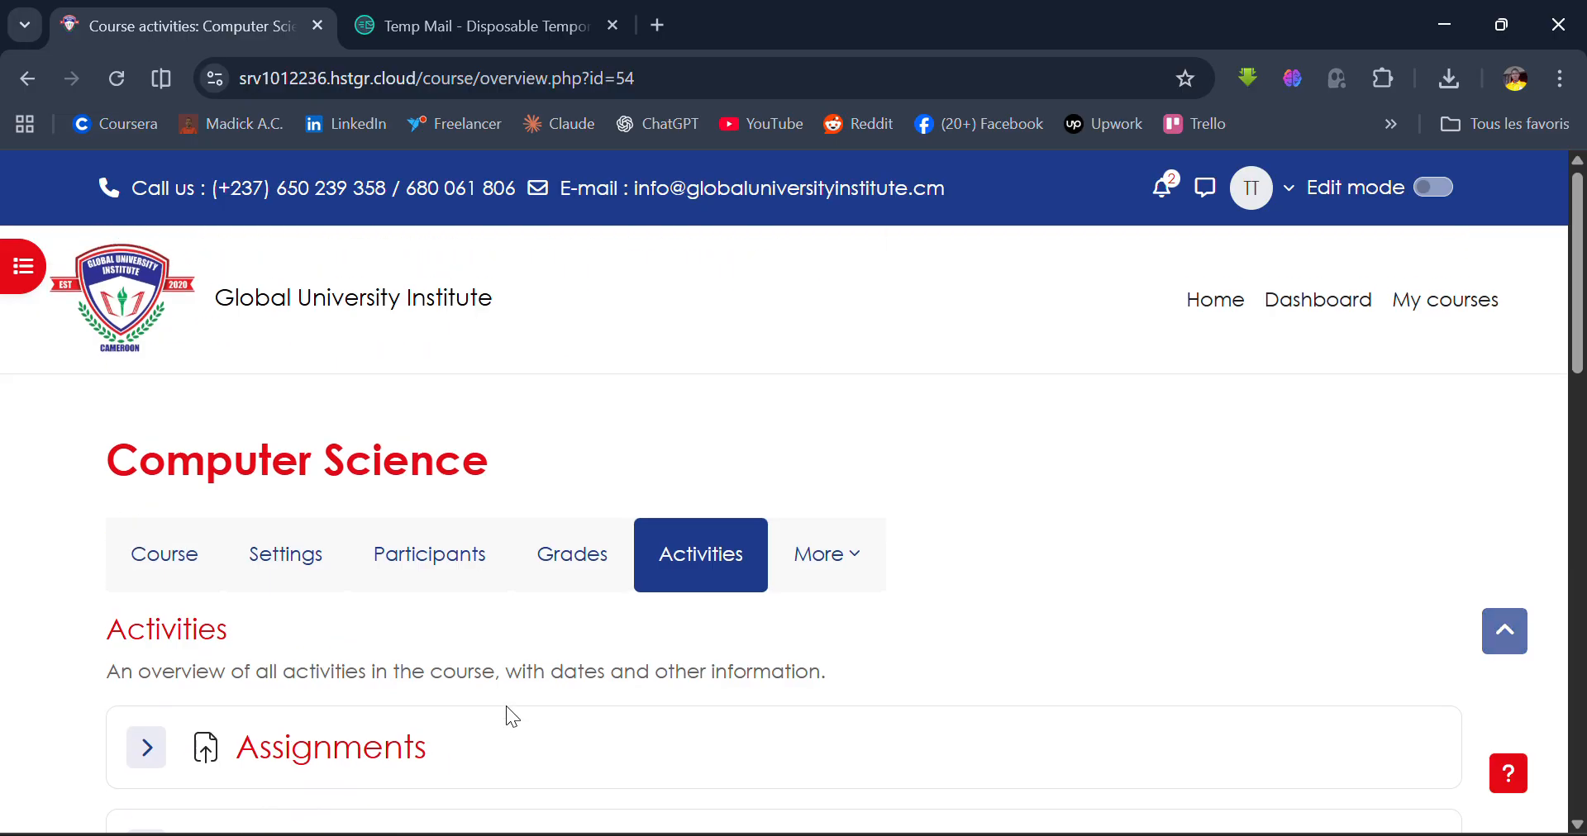
pyautogui.scroll(-2, 507, 708)
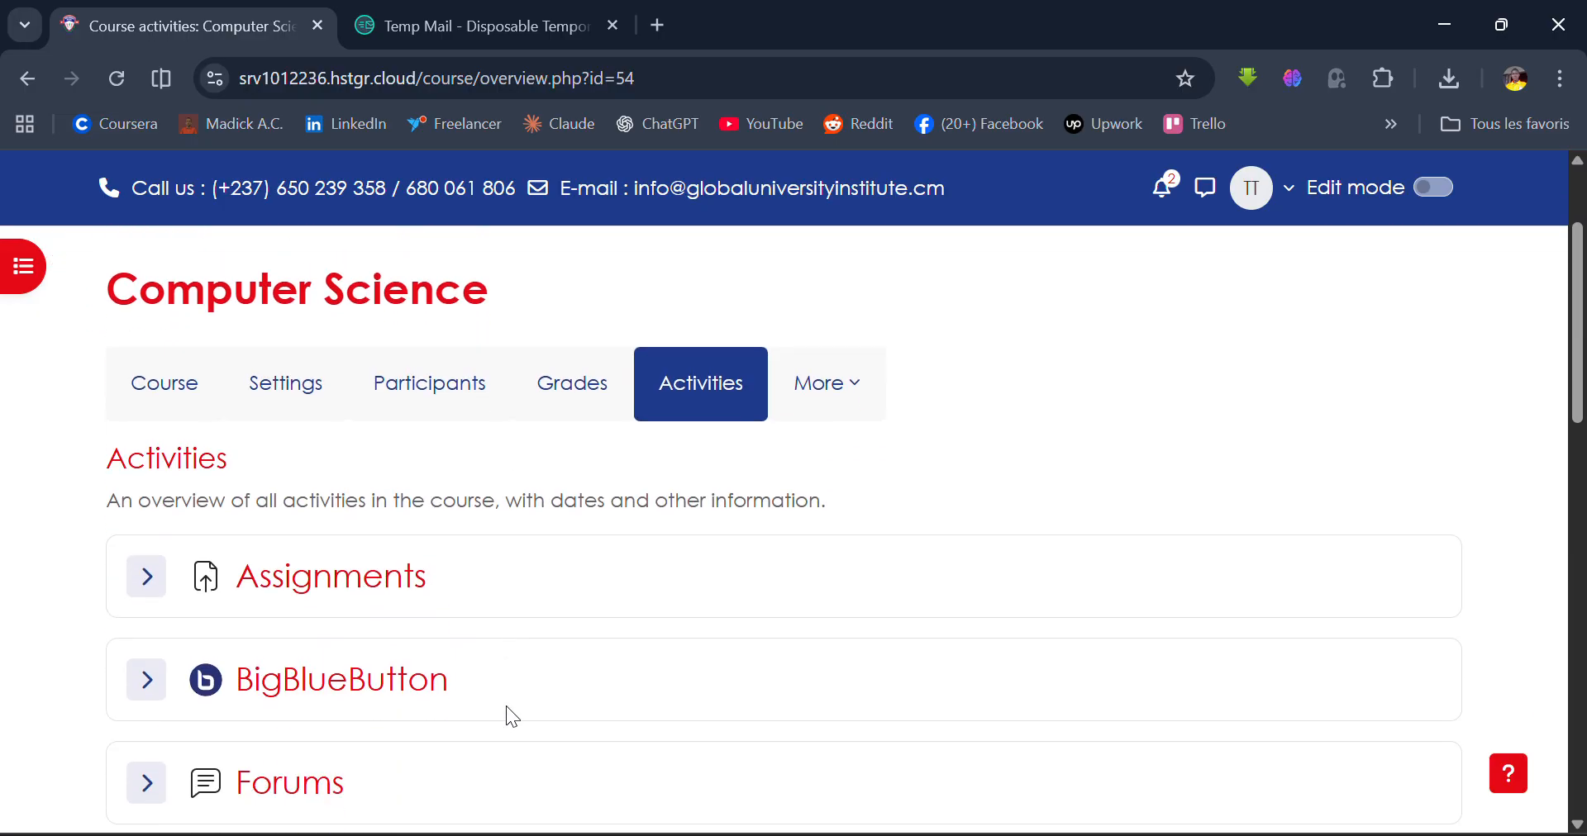
pyautogui.click(133, 395)
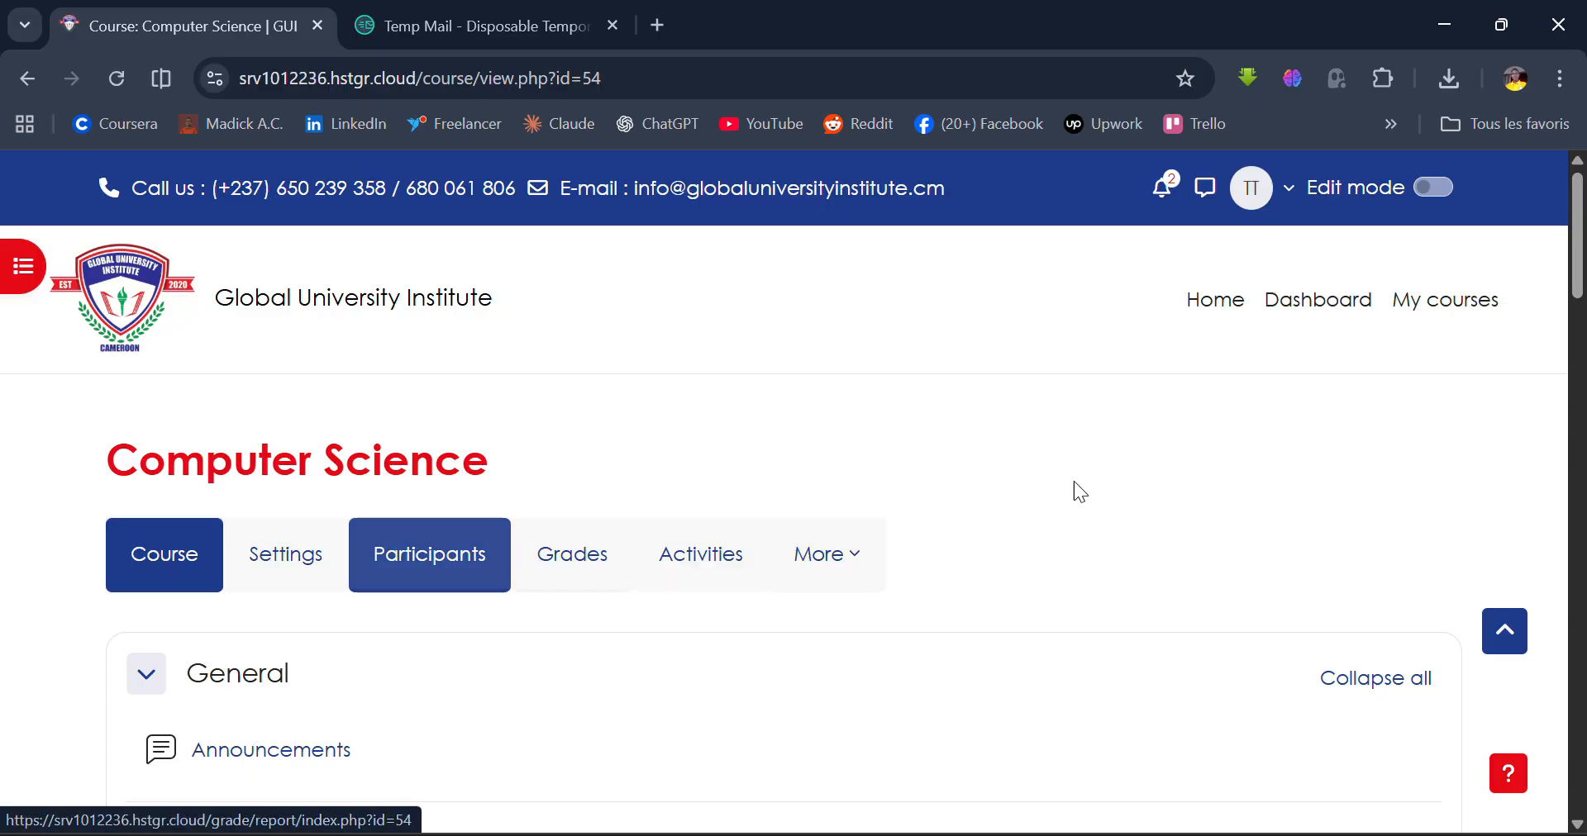
pyautogui.click(1438, 320)
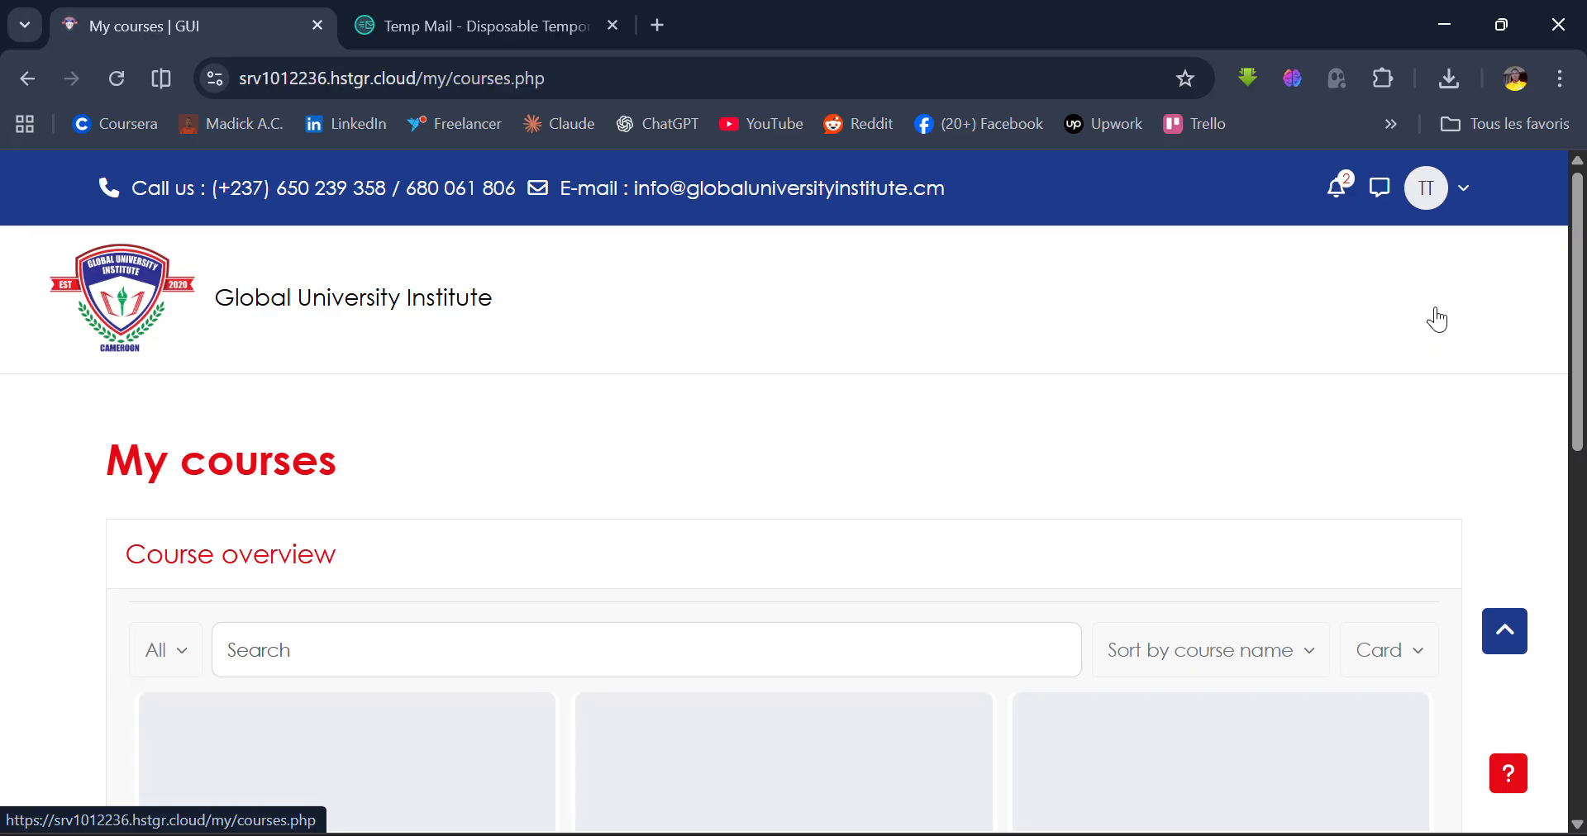
pyautogui.scroll(-3, 1437, 320)
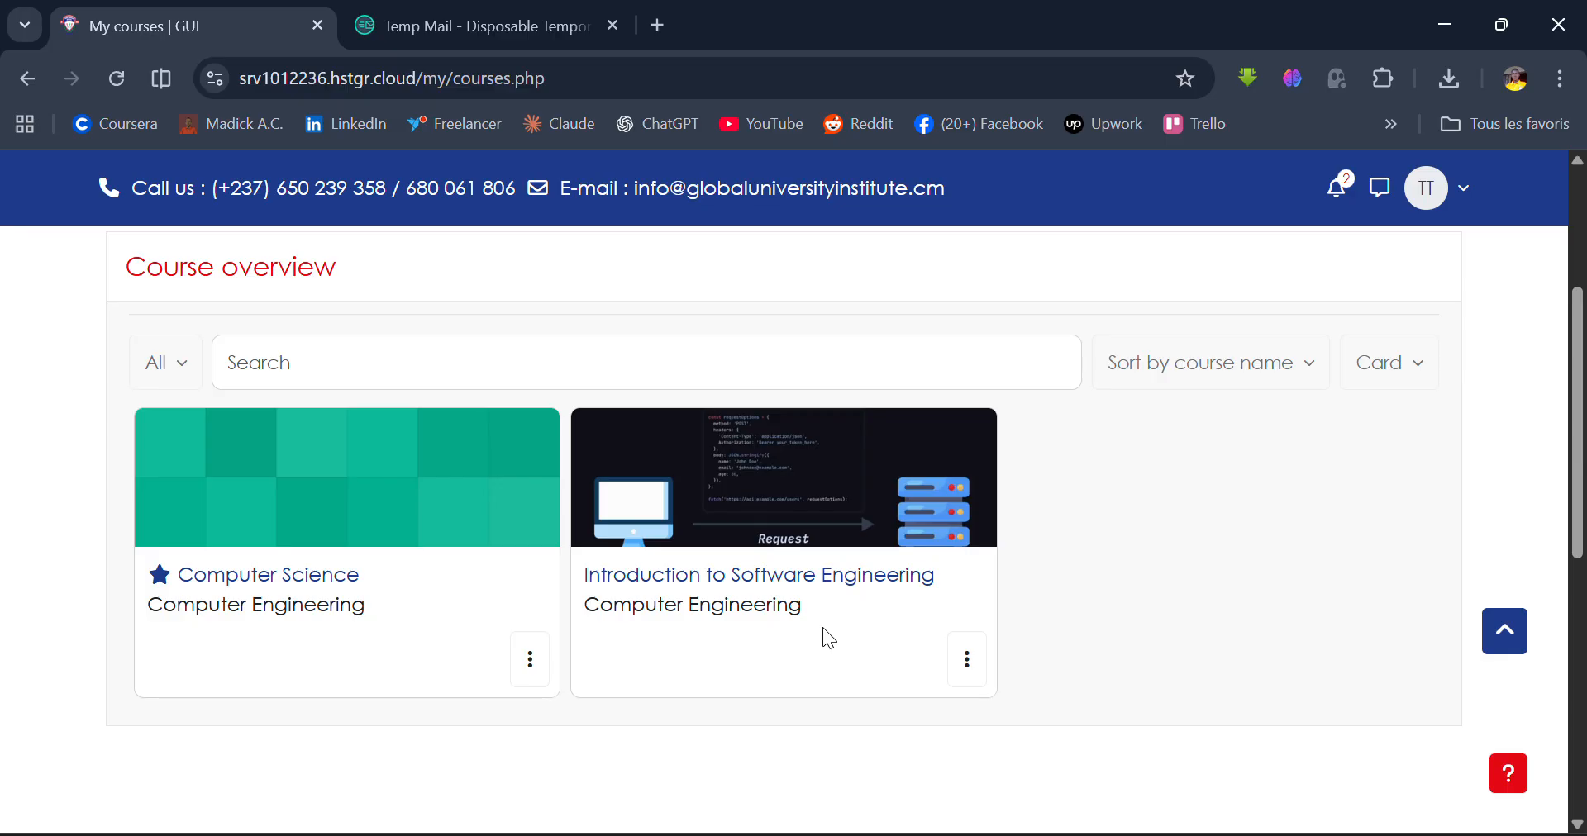
pyautogui.click(824, 520)
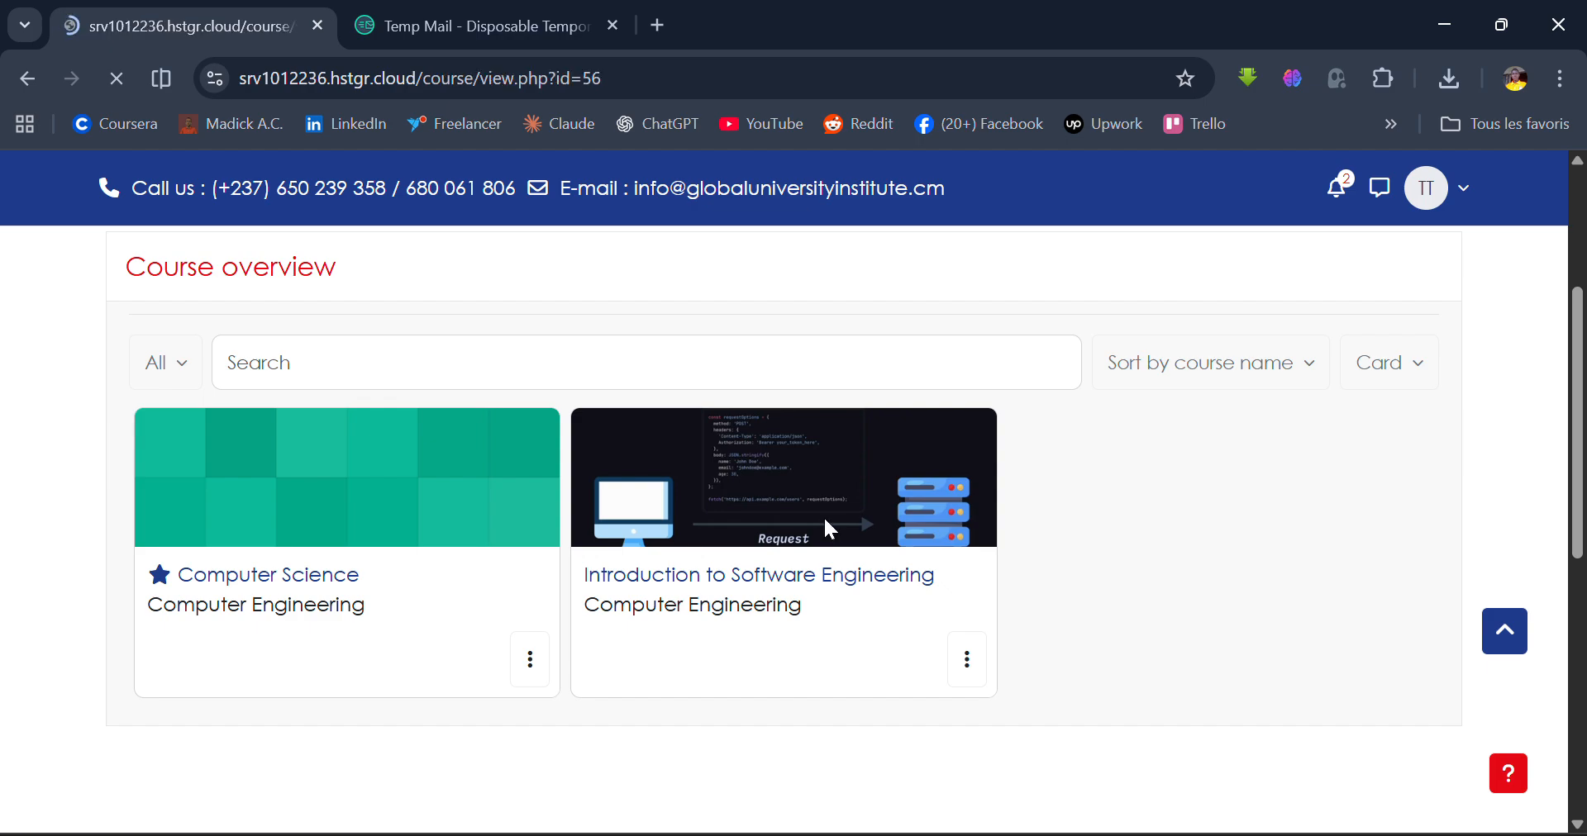
pyautogui.scroll(-4, 826, 530)
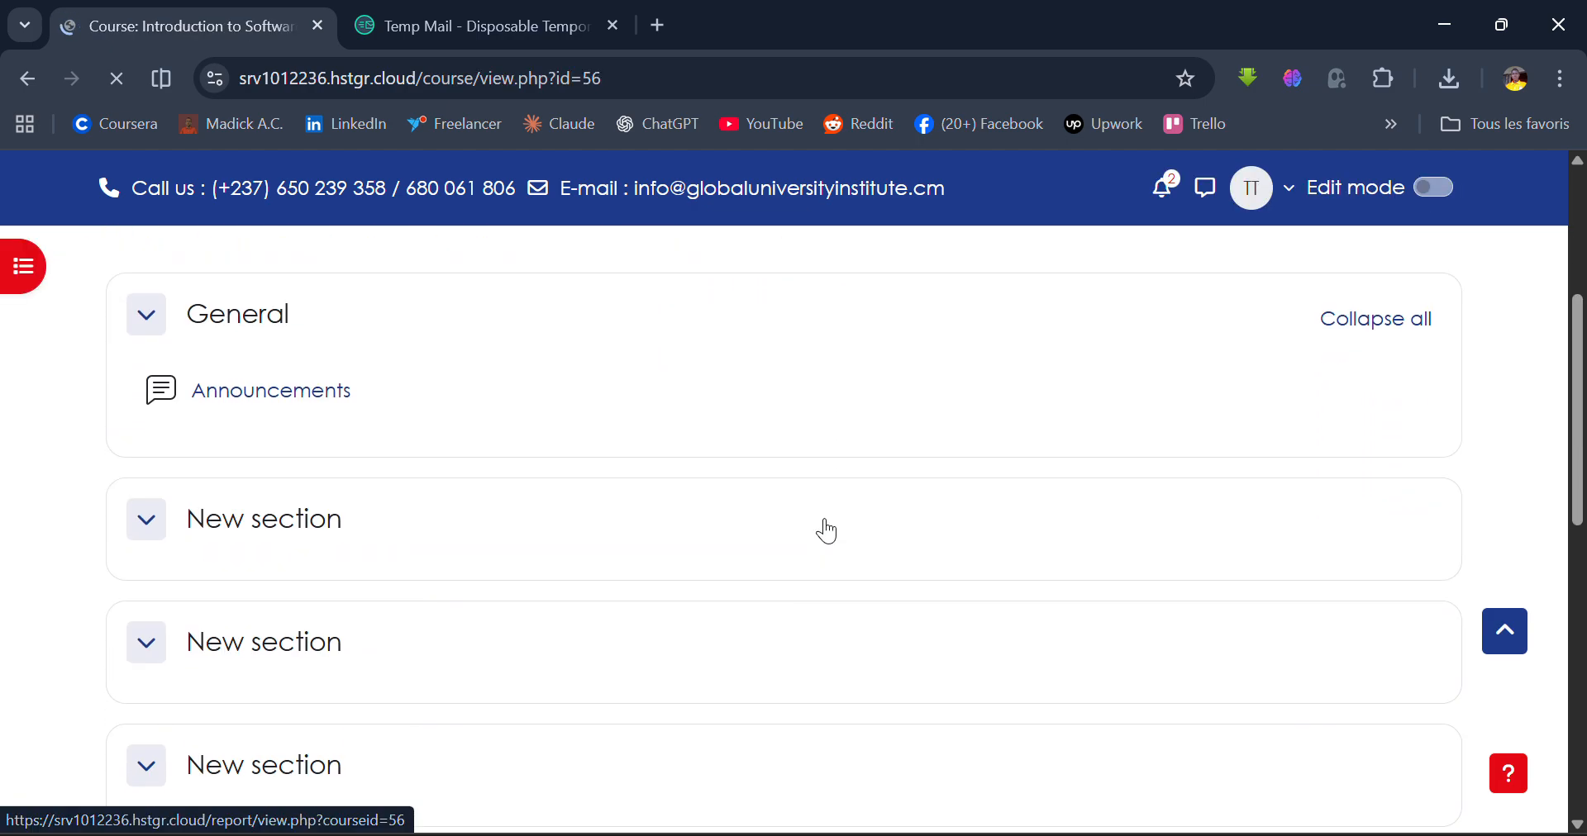
pyautogui.scroll(-2, 534, 464)
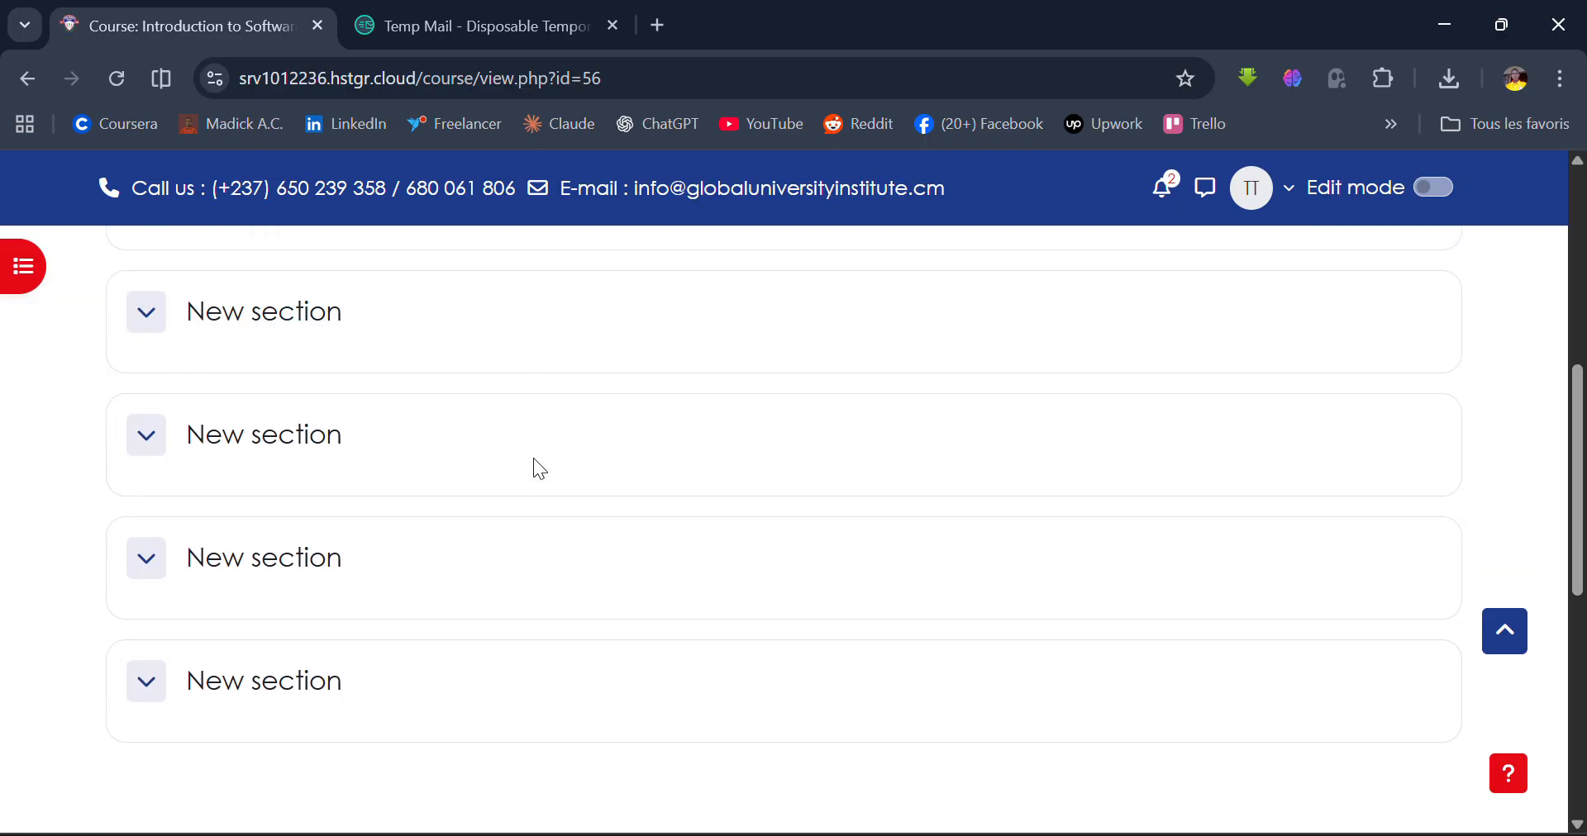
pyautogui.scroll(5, 535, 463)
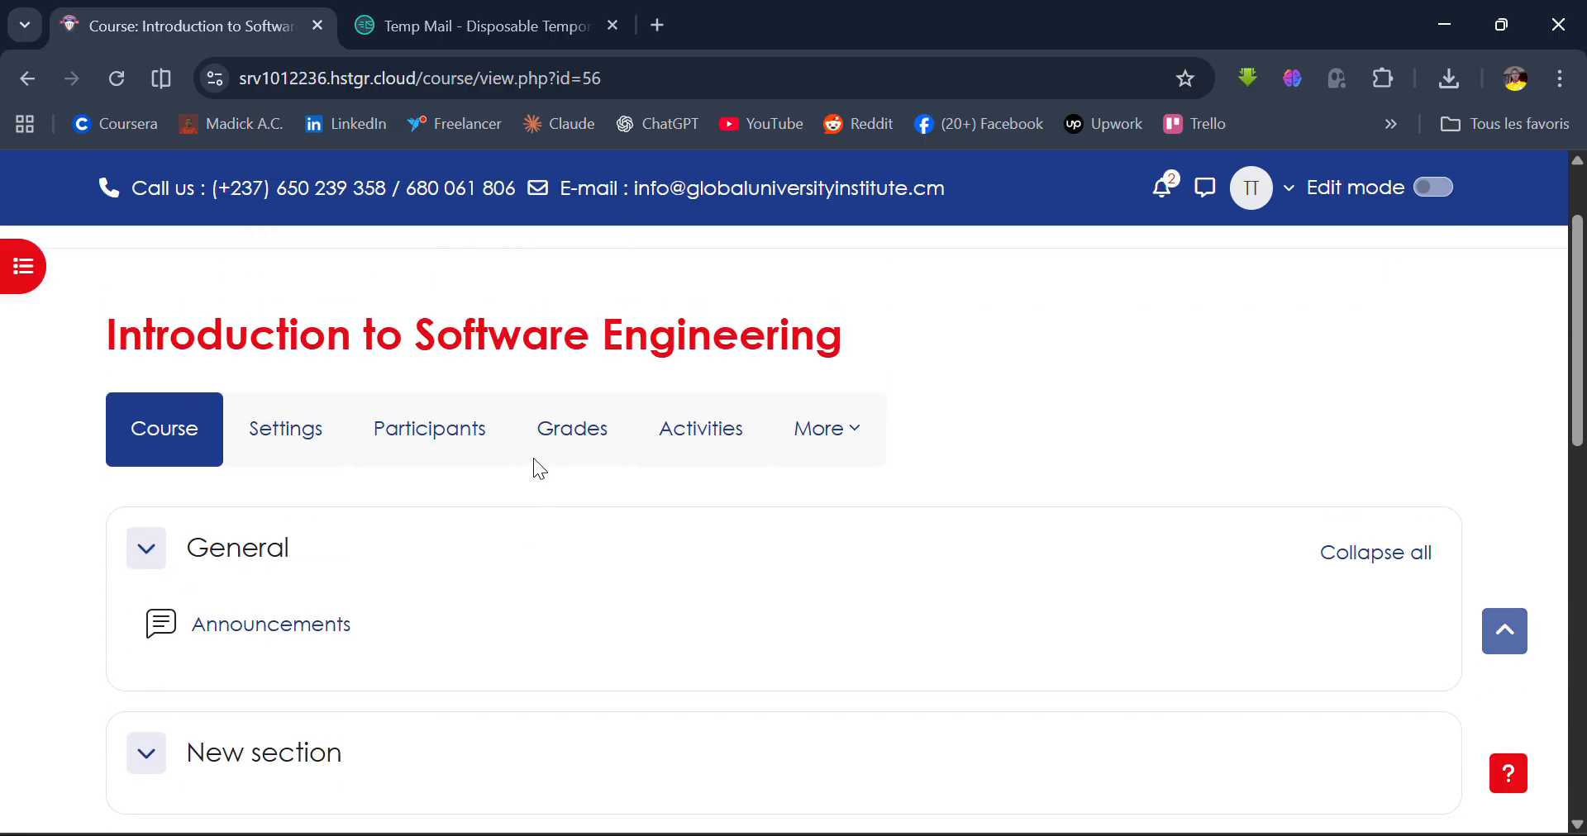
# Look over the General section, its Announcements forum and the unnamed sections of the Introduction to Software Engineering course
pyautogui.scroll(-5, 533, 458)
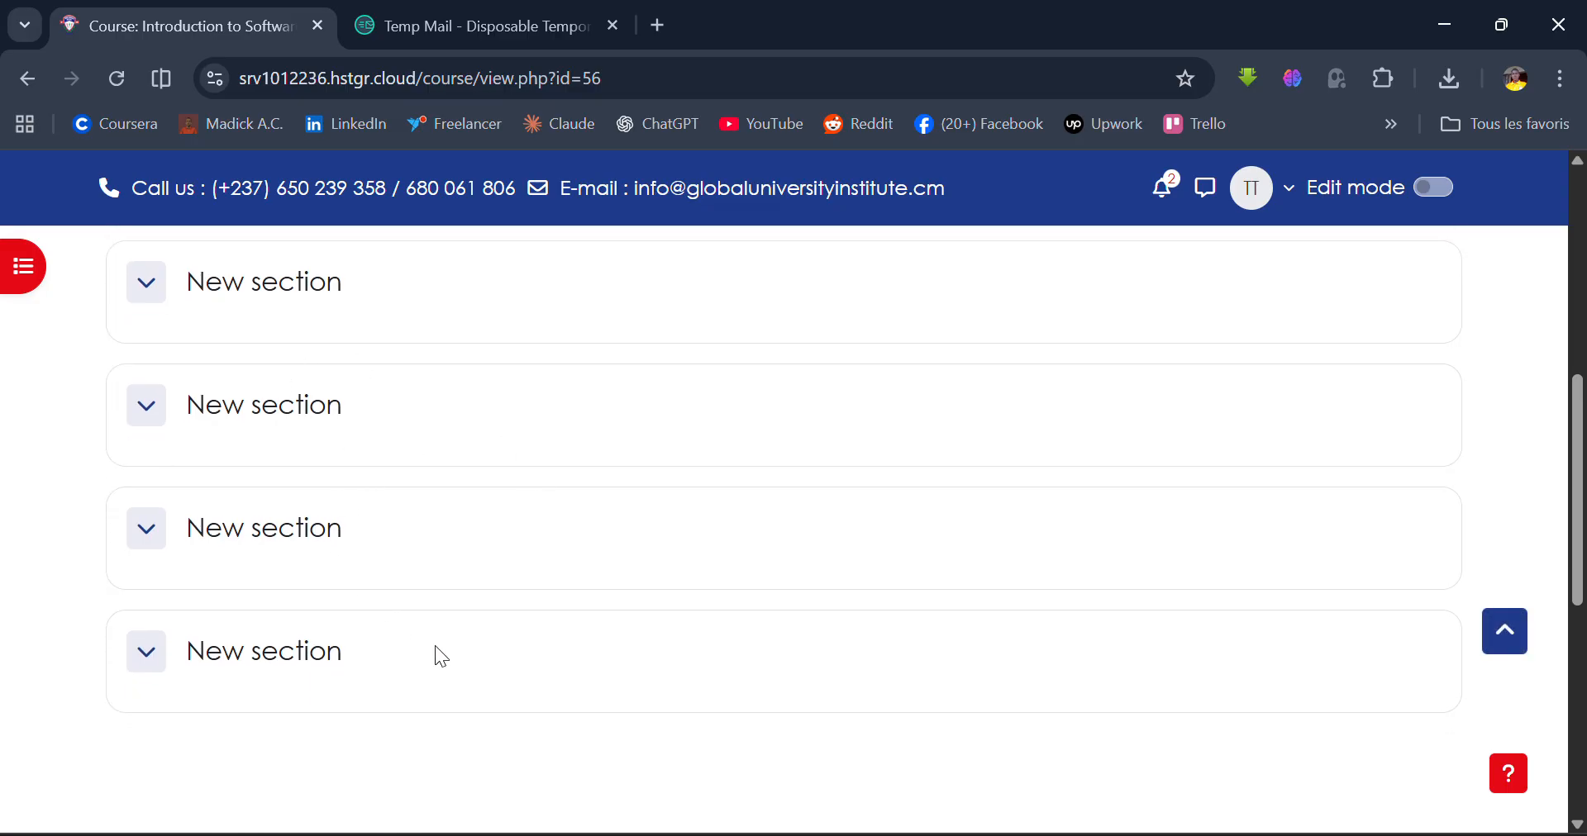
pyautogui.scroll(5, 435, 647)
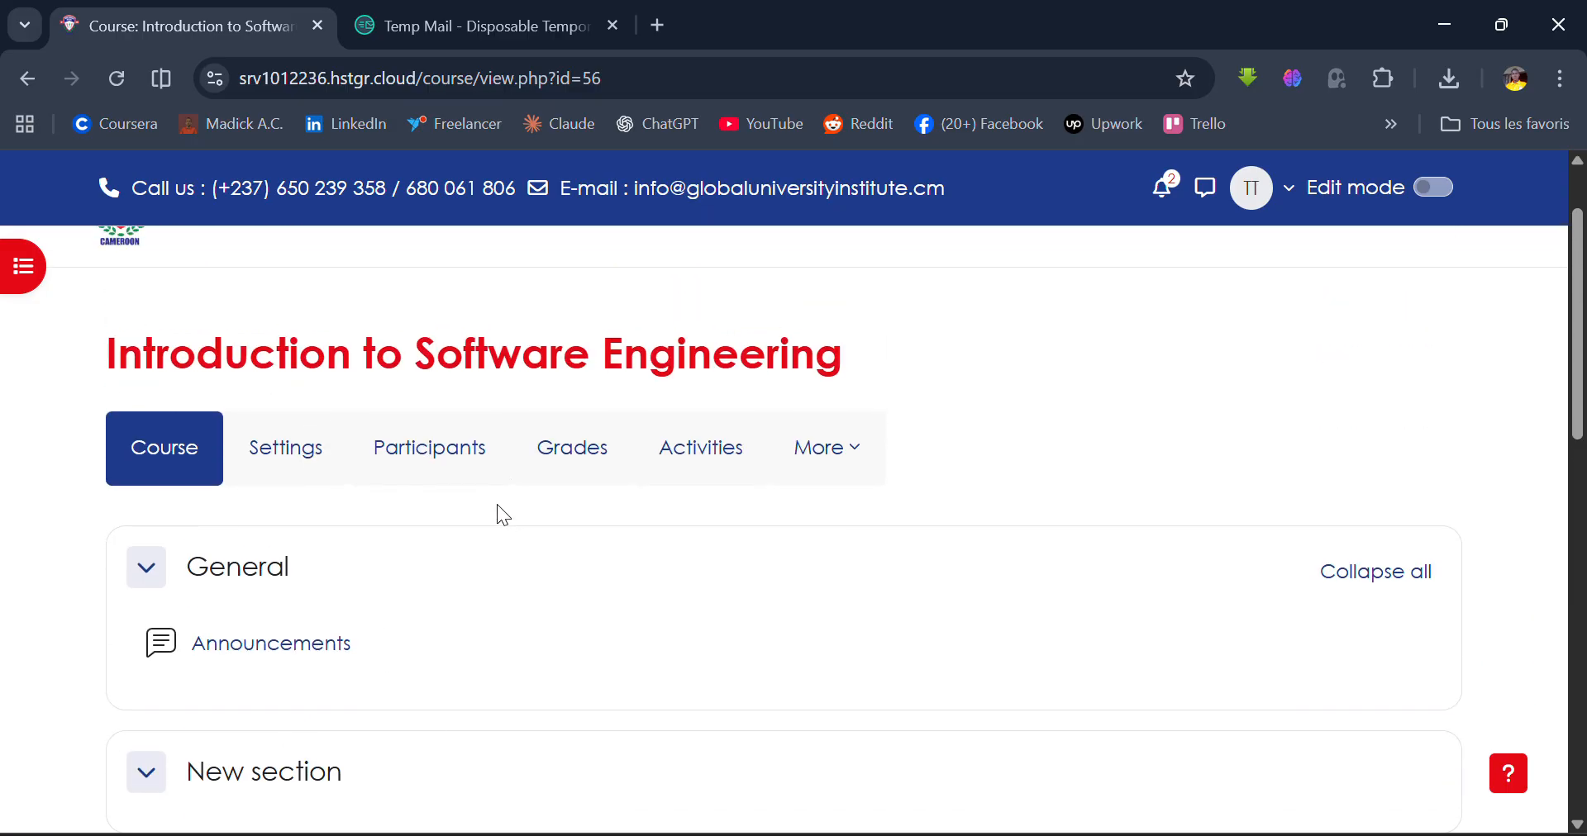
pyautogui.scroll(1, 501, 514)
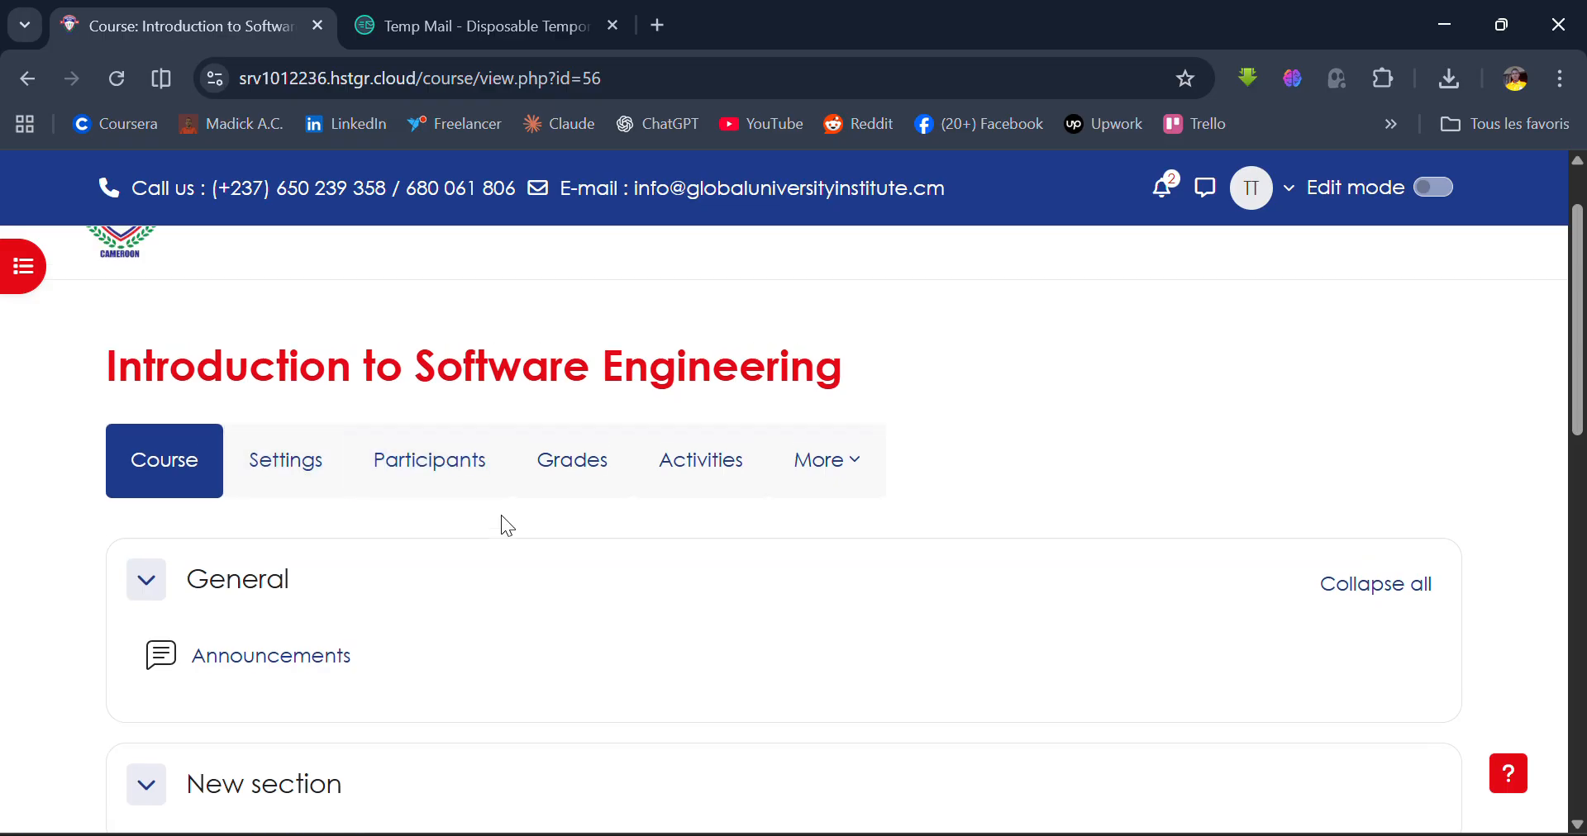
pyautogui.scroll(1, 501, 514)
pyautogui.scroll(-1, 829, 662)
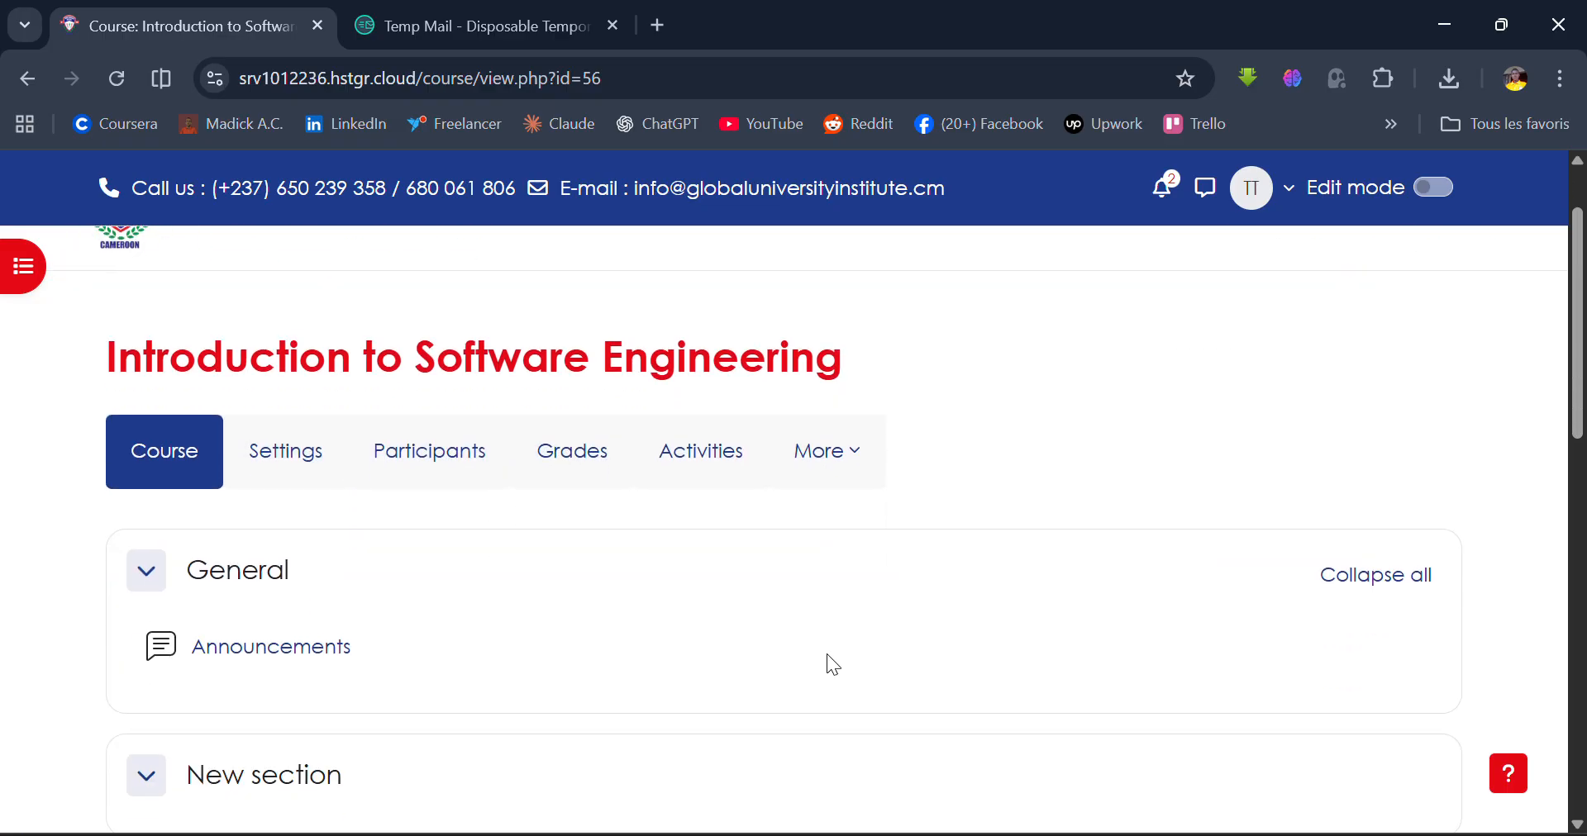
pyautogui.scroll(-3, 826, 655)
pyautogui.scroll(3, 827, 655)
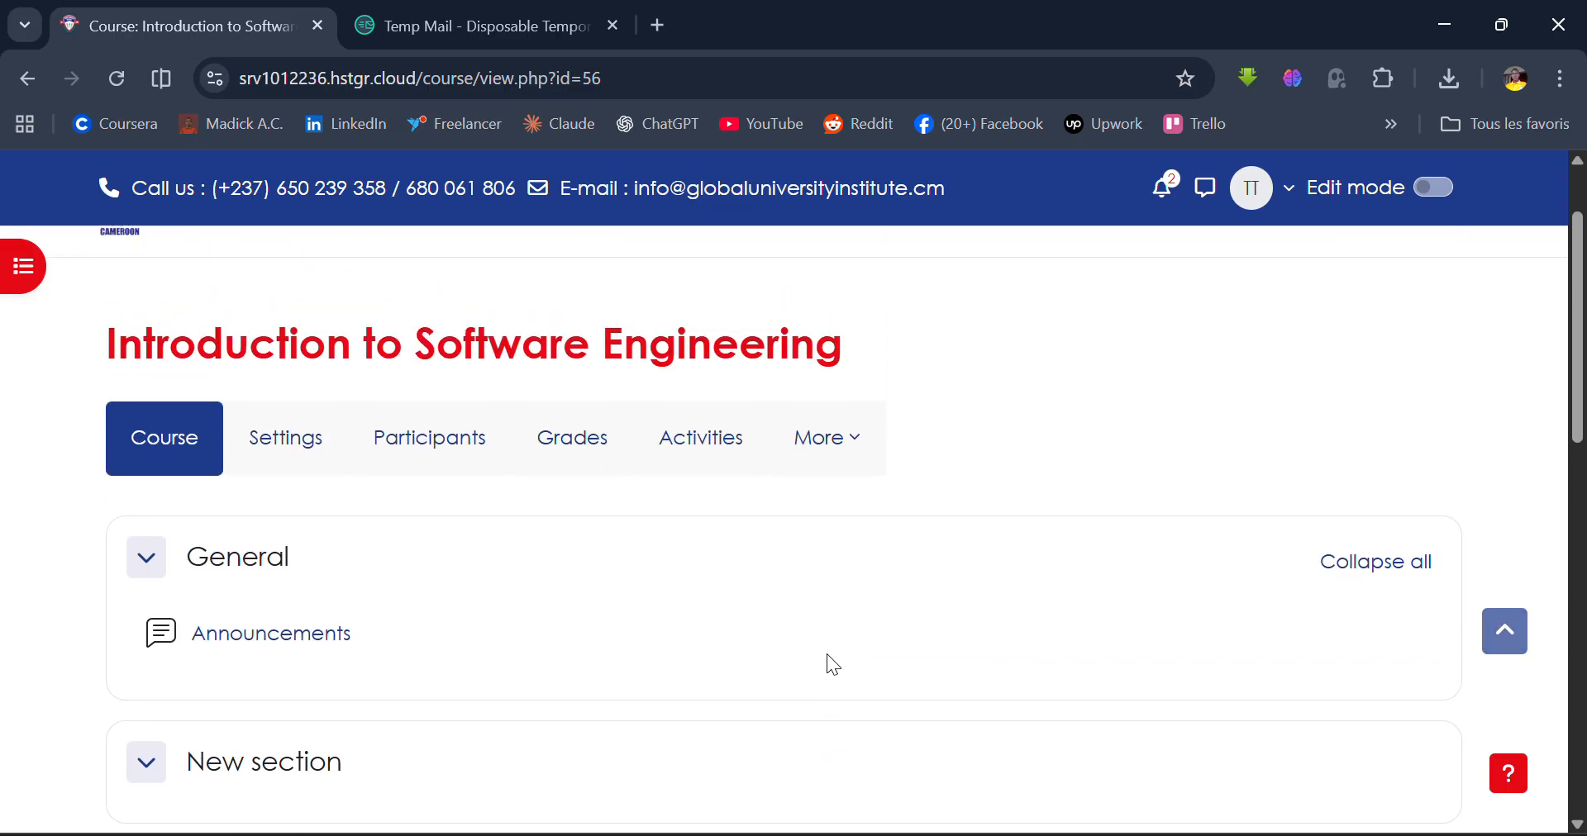
pyautogui.scroll(2, 827, 655)
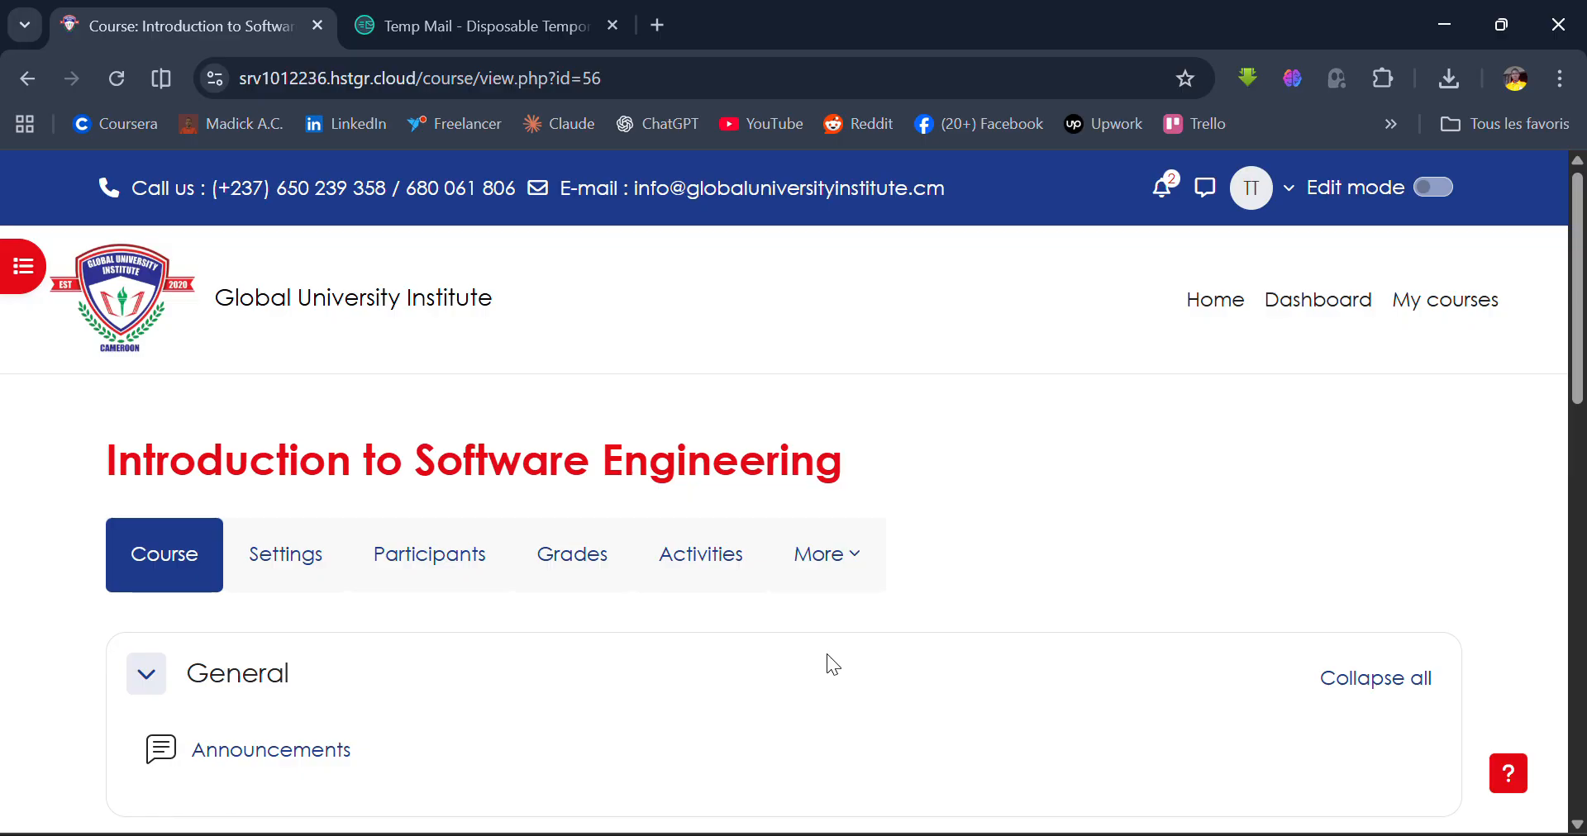
# Turn on edit mode for the Introduction to Software Engineering course
pyautogui.click(1434, 187)
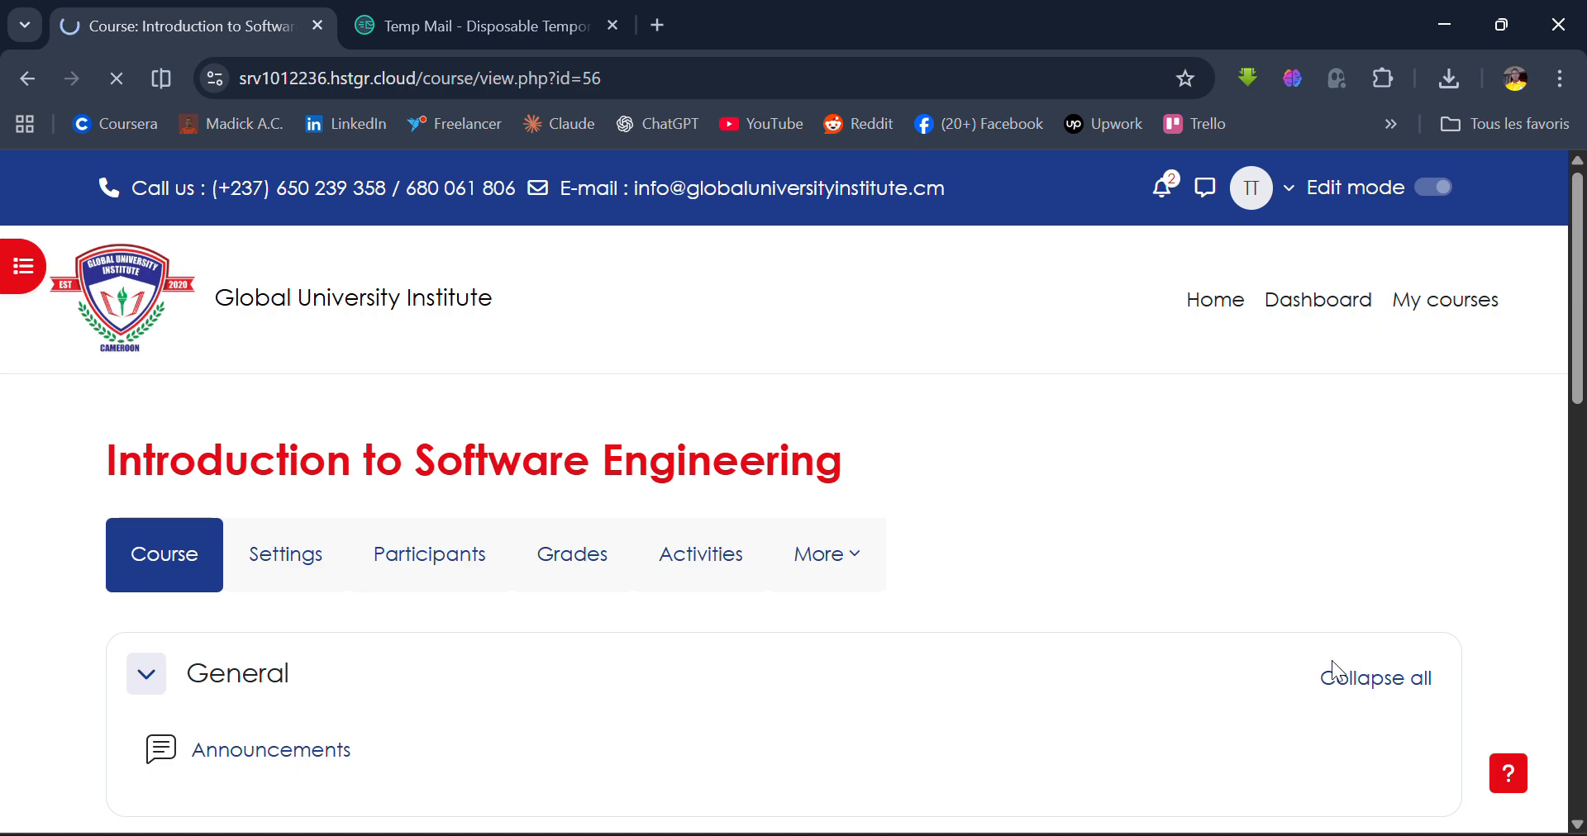
pyautogui.scroll(-2, 1332, 661)
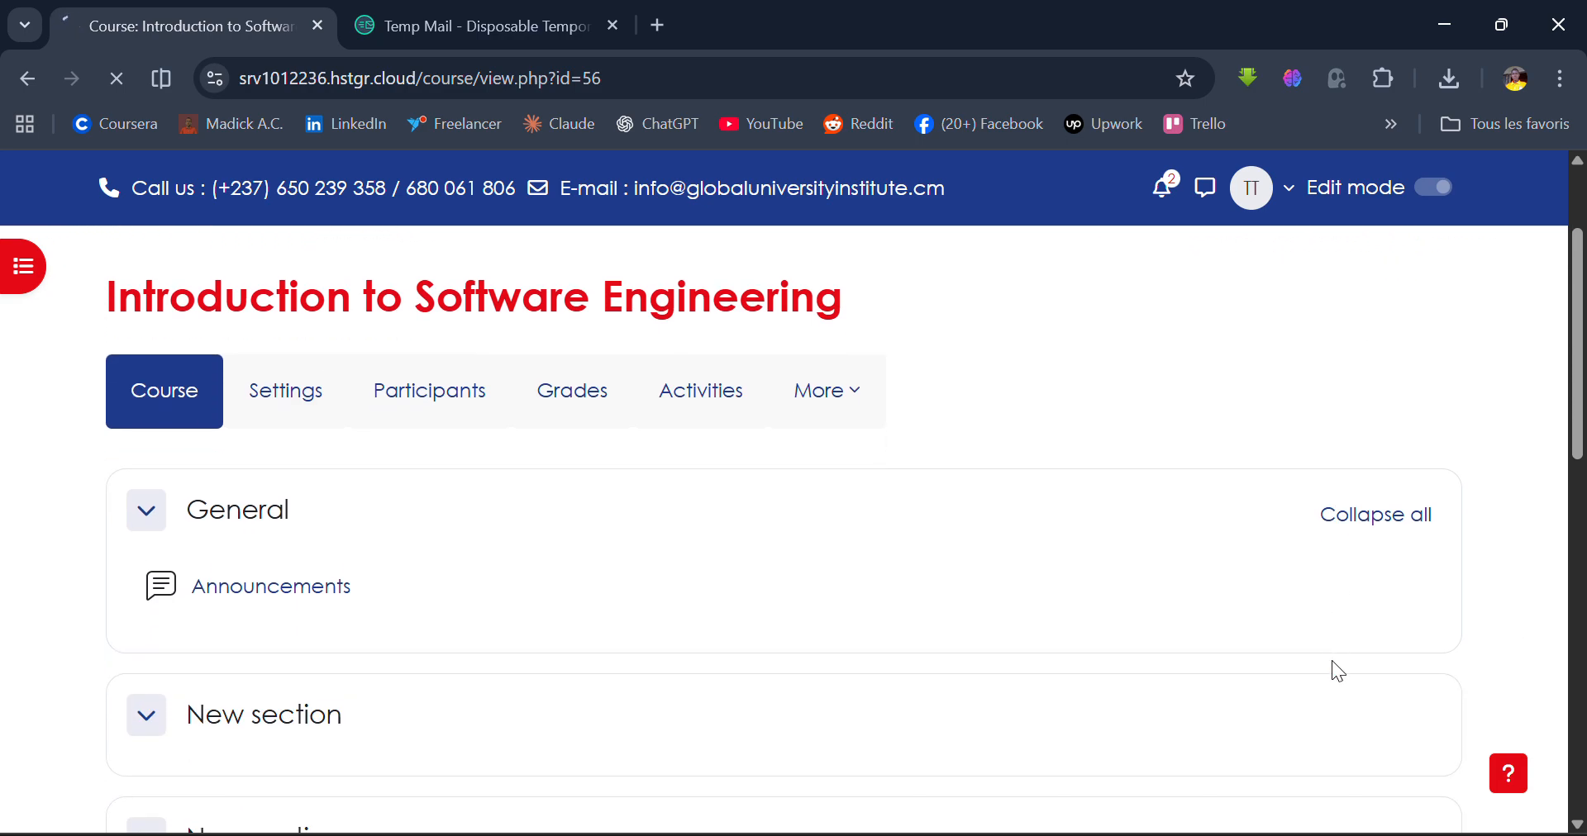
pyautogui.click(72, 80)
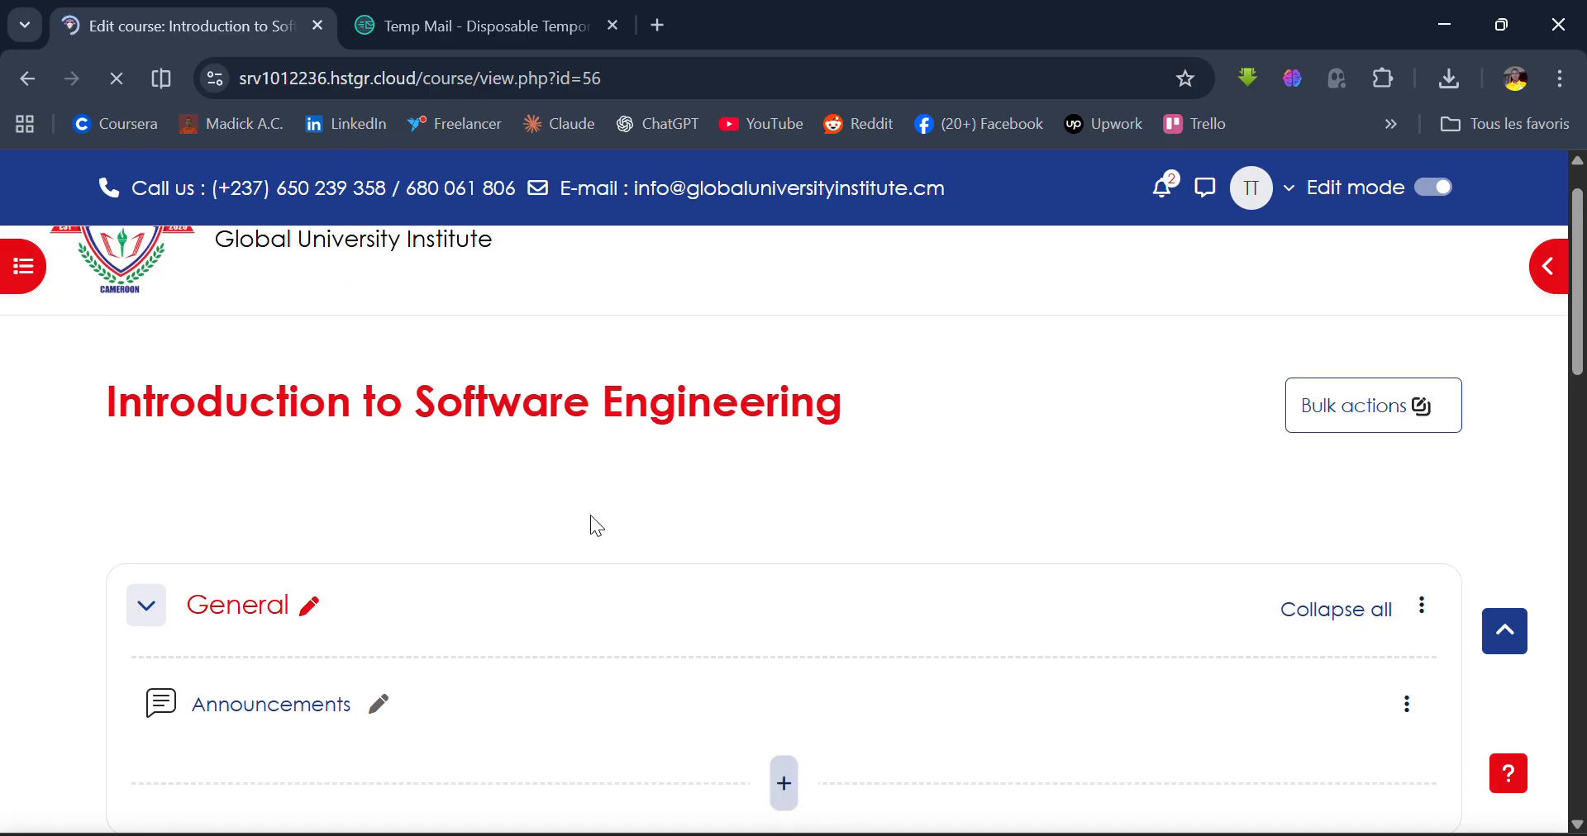
# Rename the first unnamed section below General as "Chapter One"
pyautogui.scroll(-2, 592, 527)
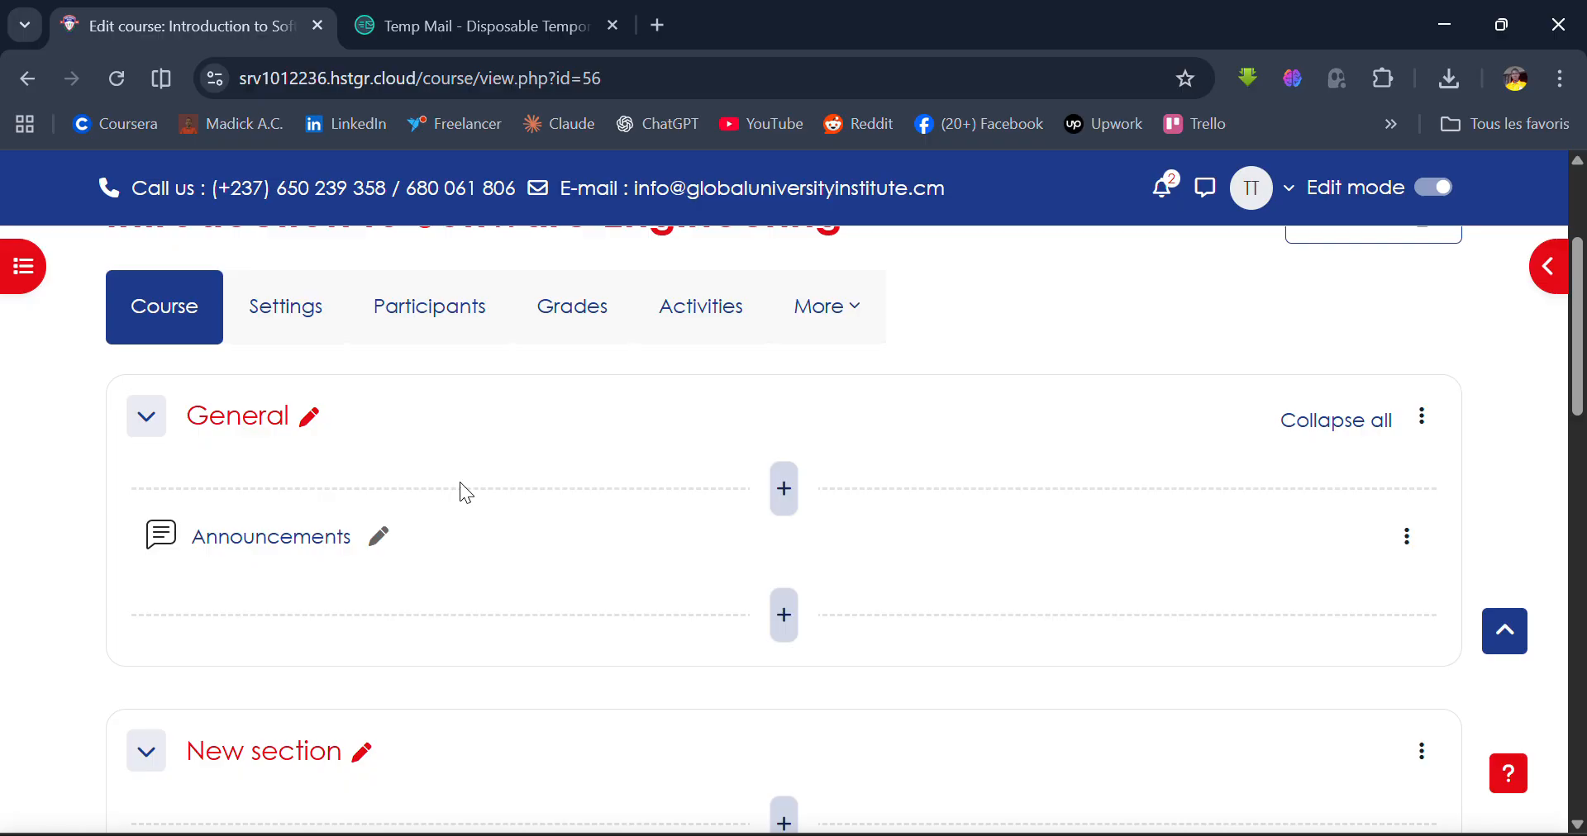
pyautogui.scroll(-4, 462, 491)
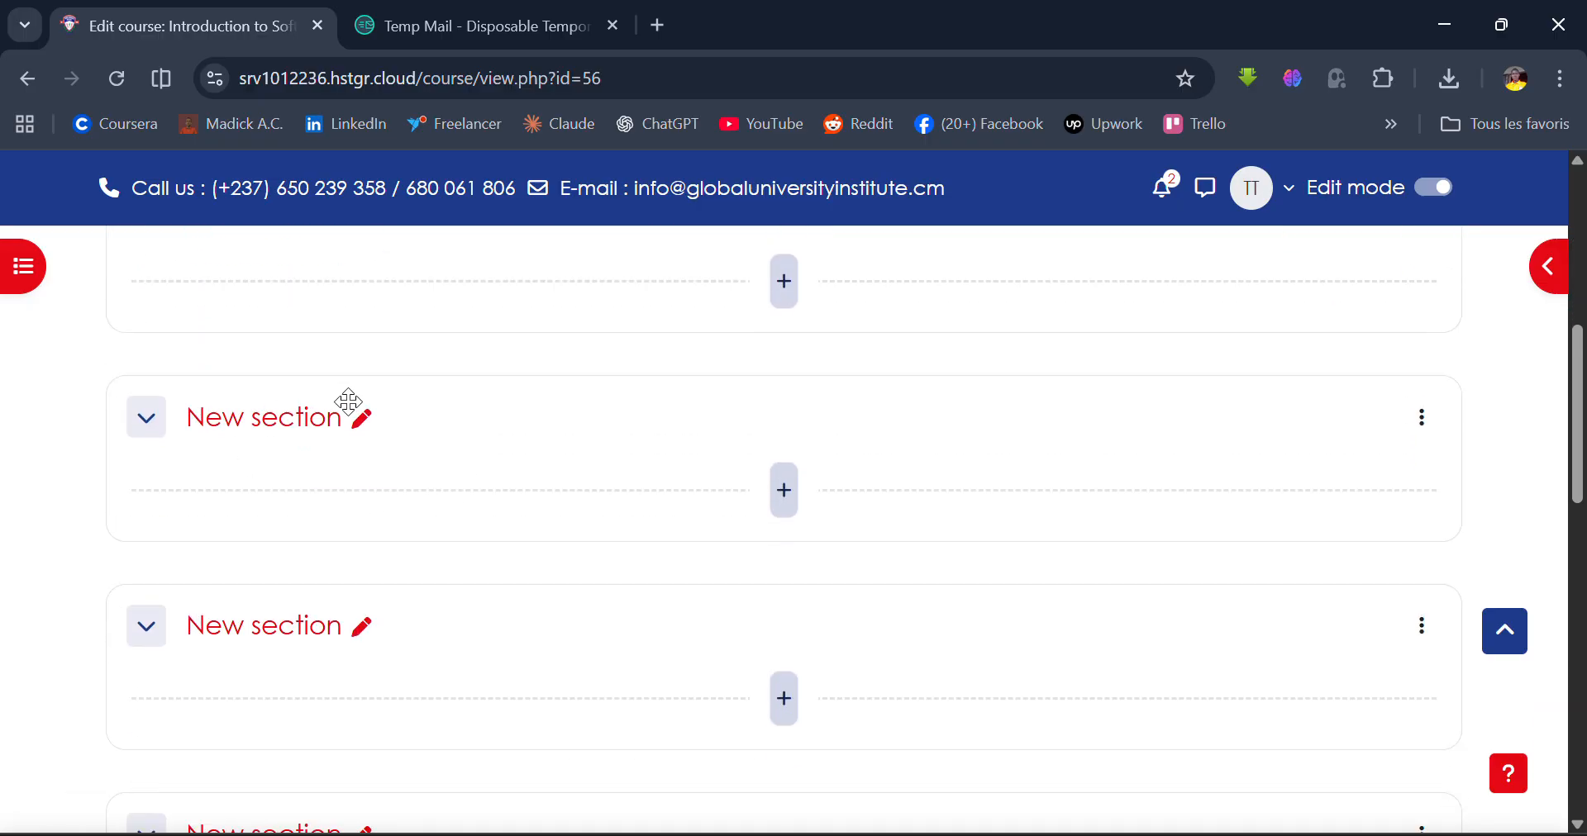
pyautogui.click(363, 422)
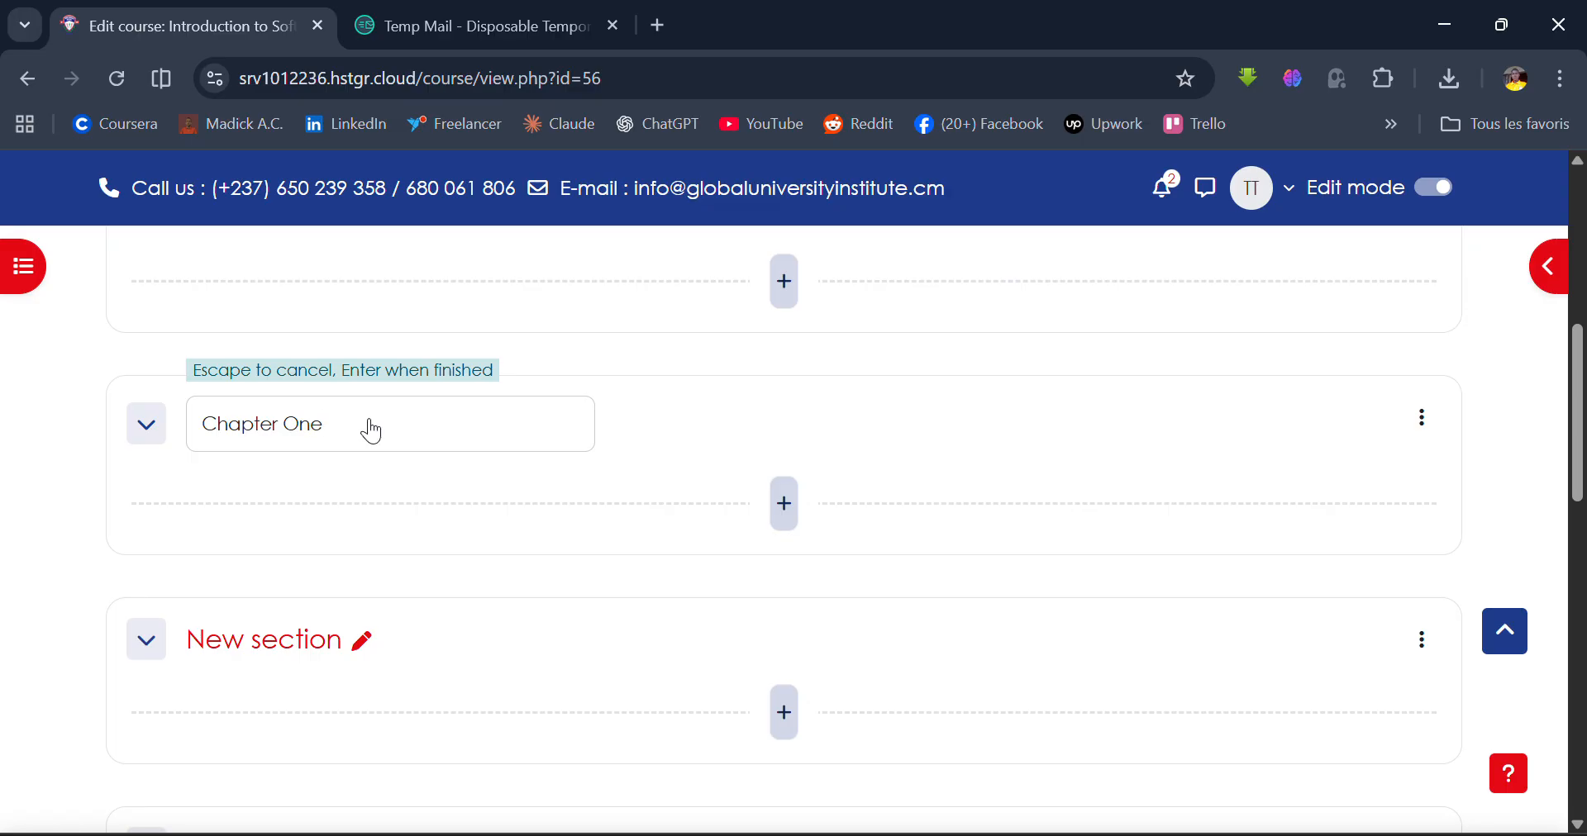
pyautogui.write('Chapter One')
pyautogui.press('Return')
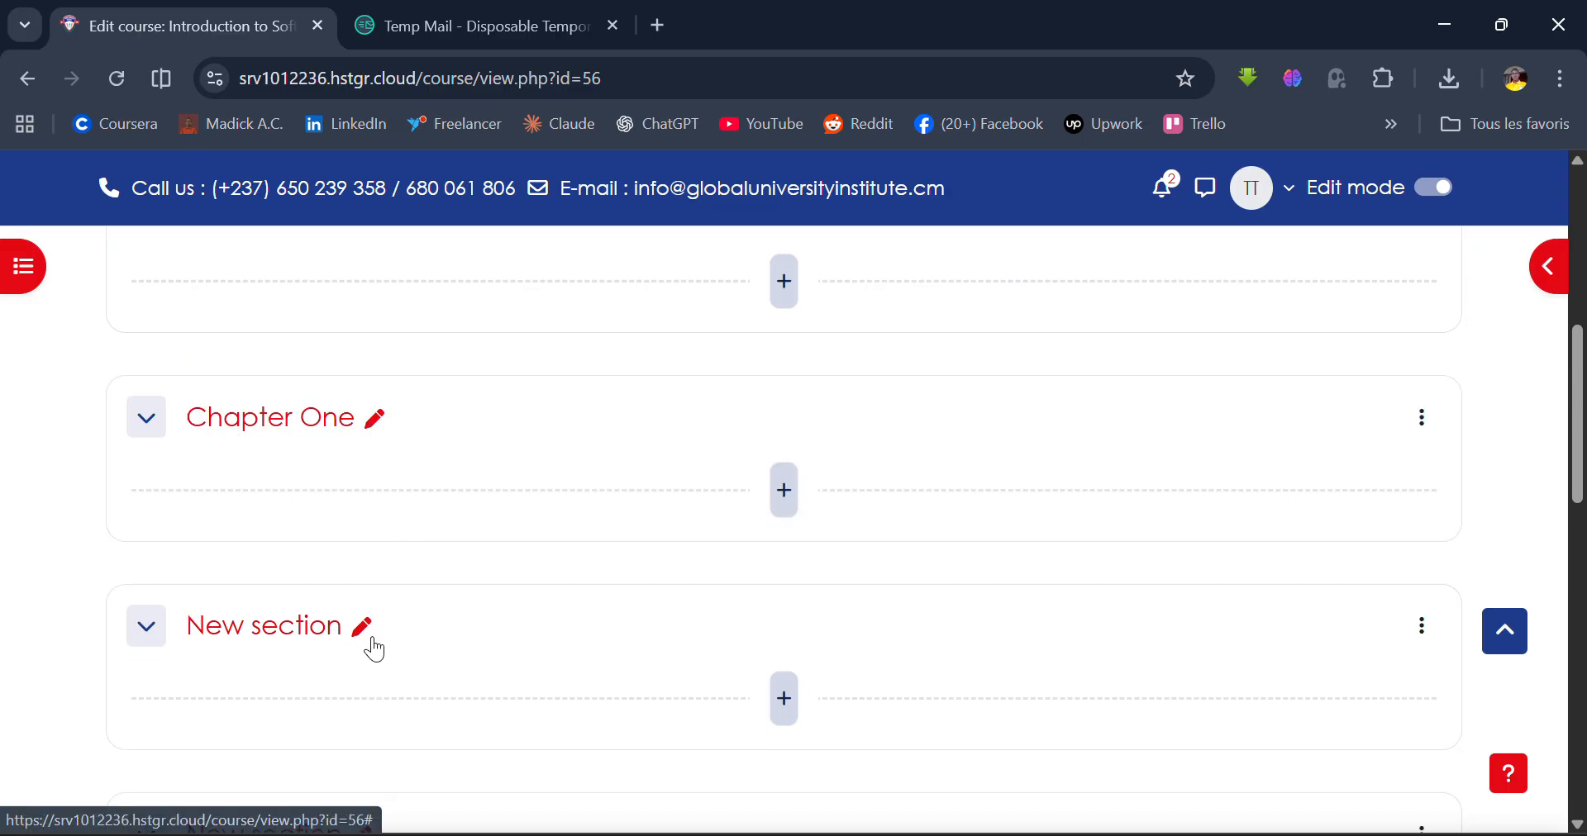
# Rename the section directly below Chapter One as "Algorithms"
pyautogui.click(373, 642)
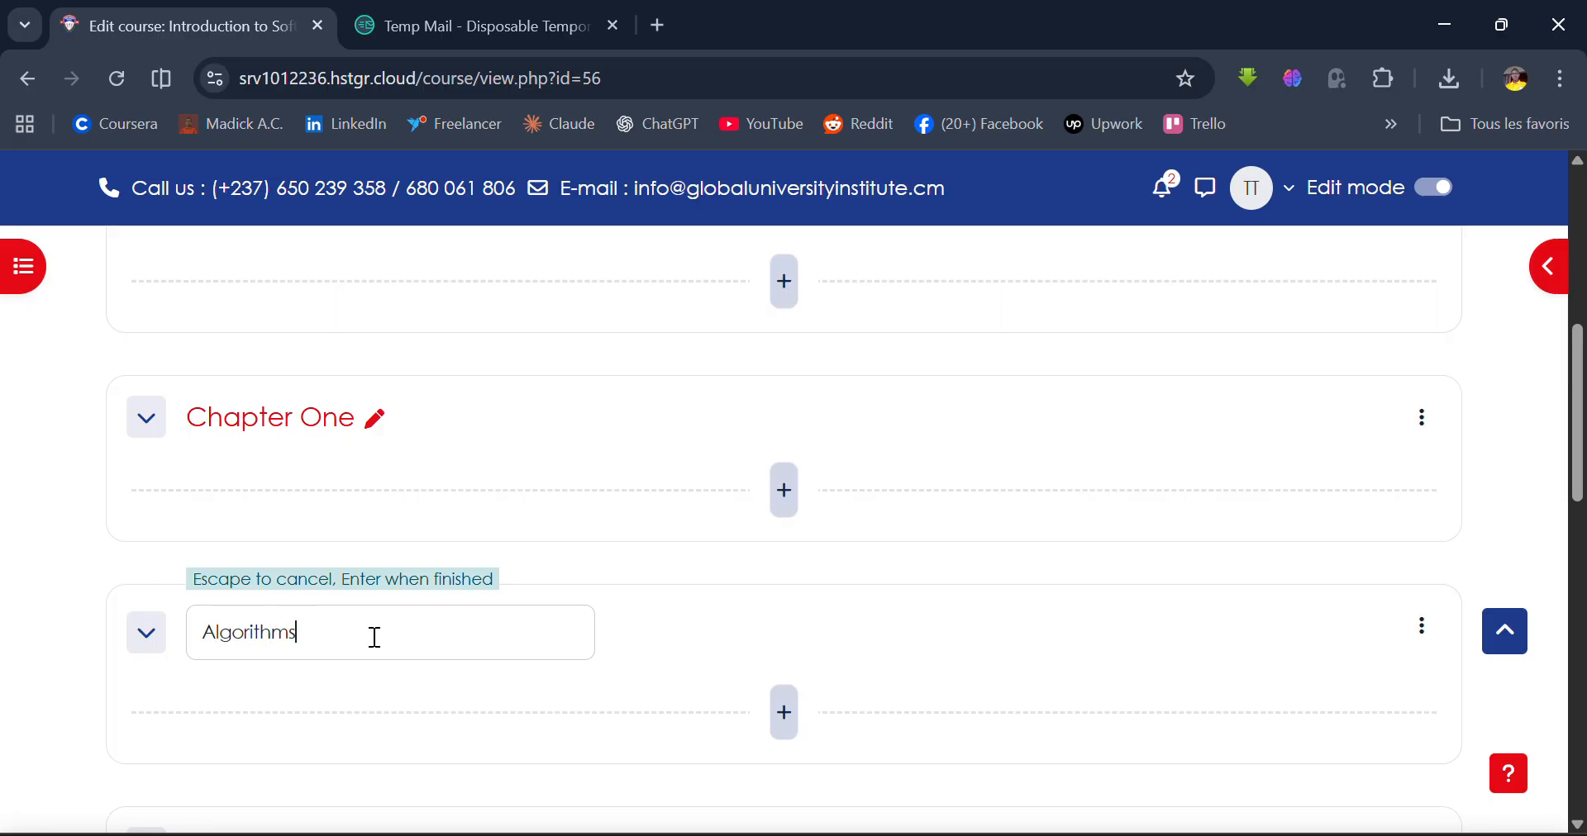
pyautogui.press('Return')
pyautogui.scroll(2, 372, 637)
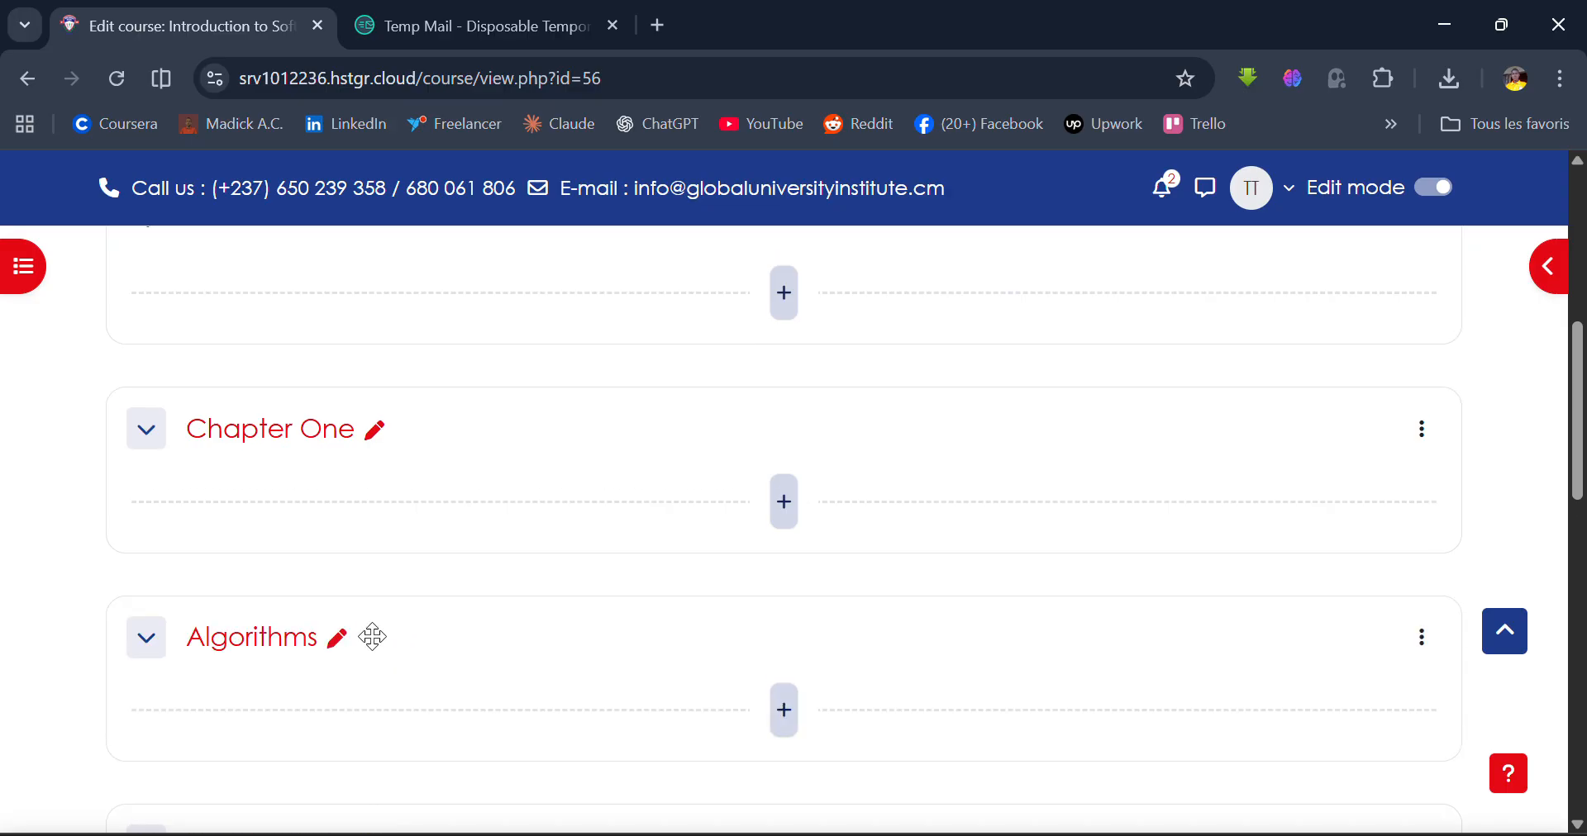
pyautogui.scroll(2, 372, 636)
pyautogui.scroll(-3, 372, 637)
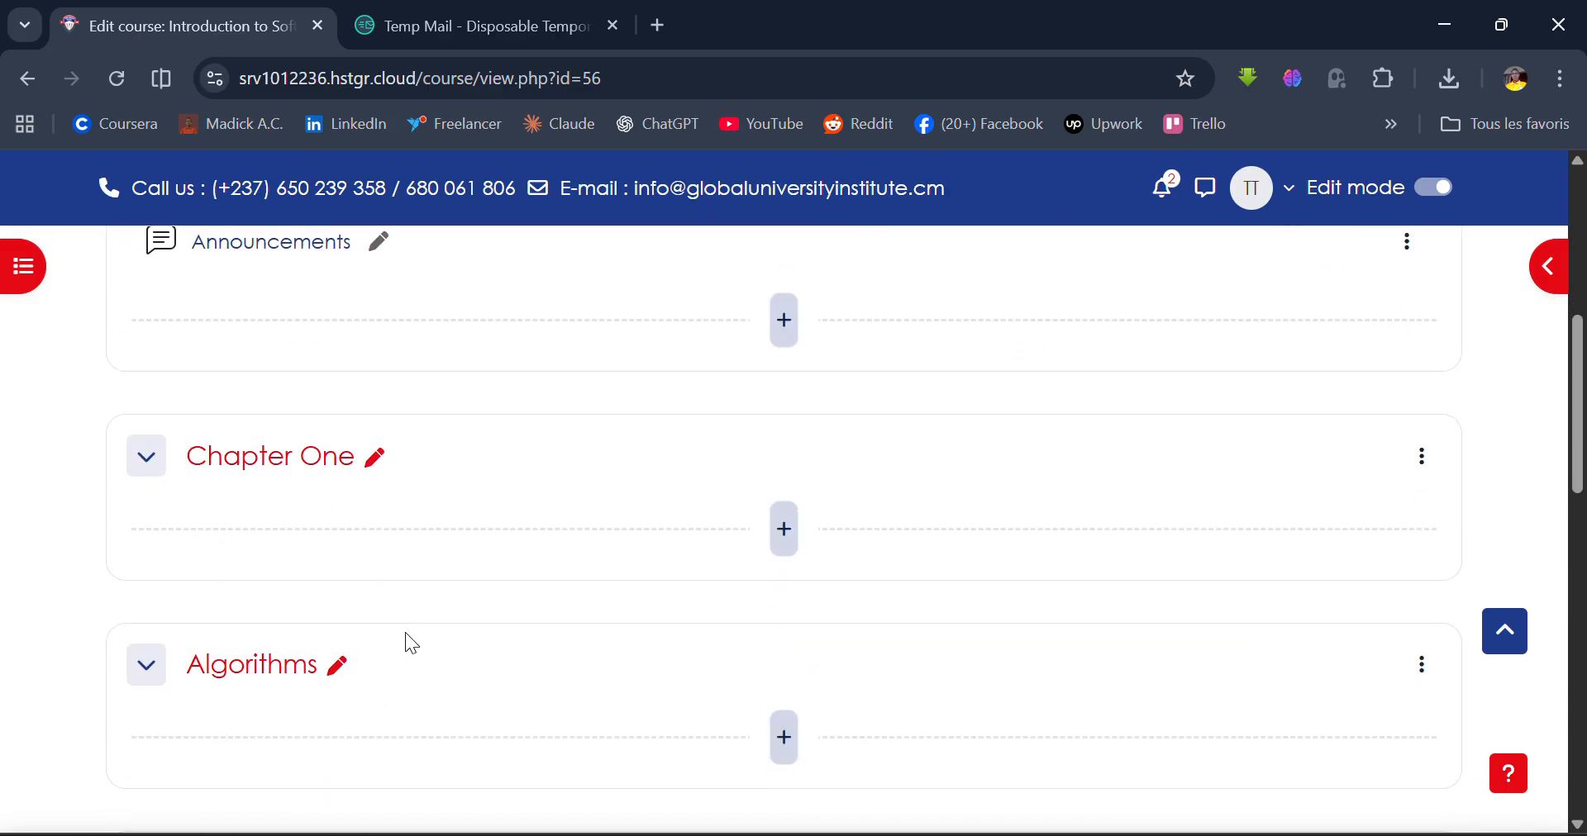
# Change the name of the section below Chapter One to "Programming"
pyautogui.scroll(-2, 735, 595)
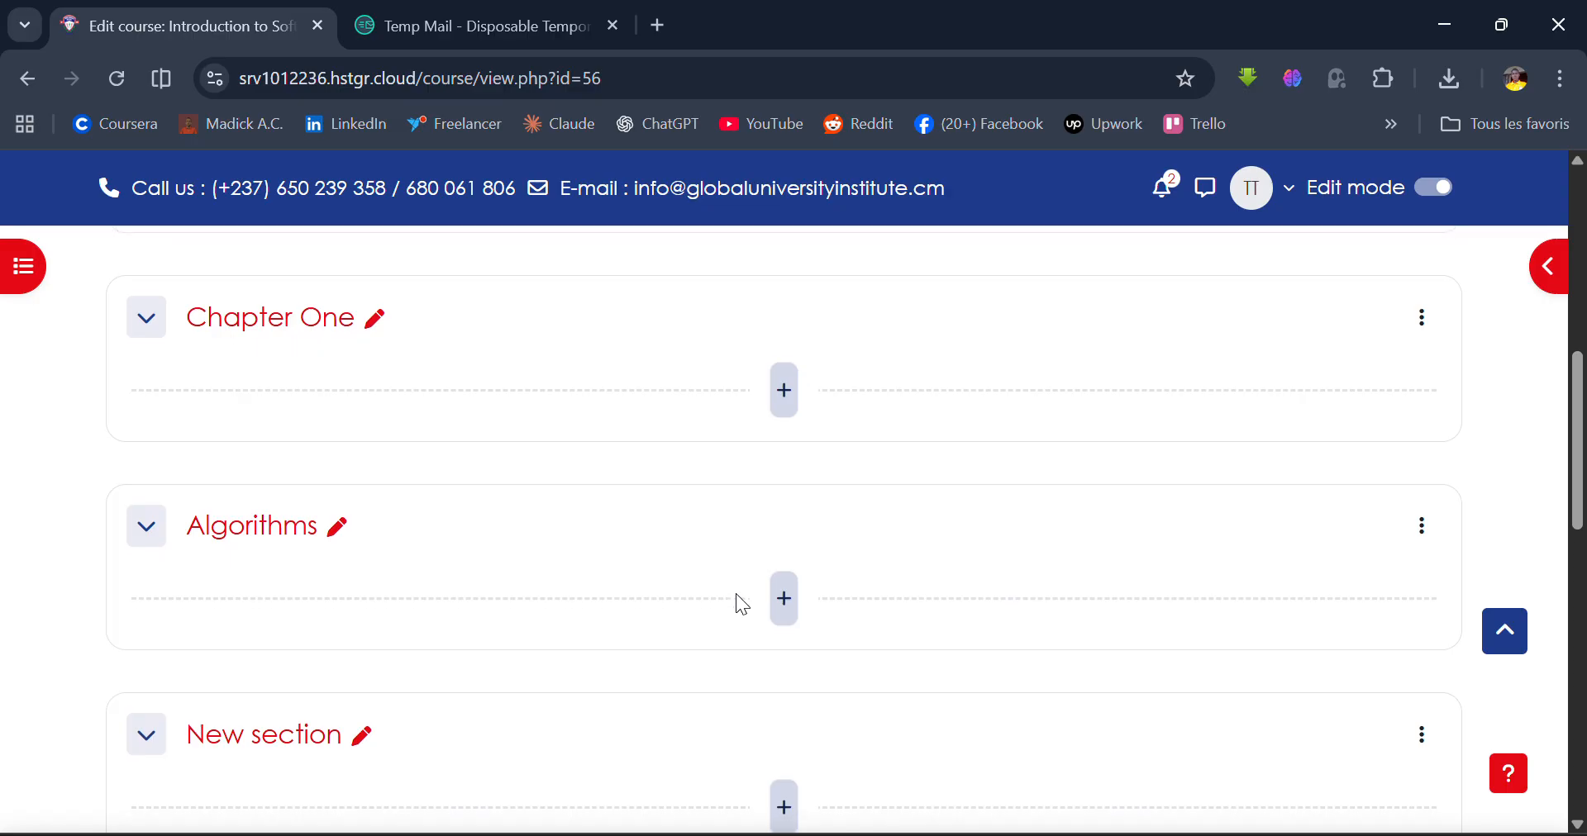
pyautogui.click(337, 533)
pyautogui.write('Programm')
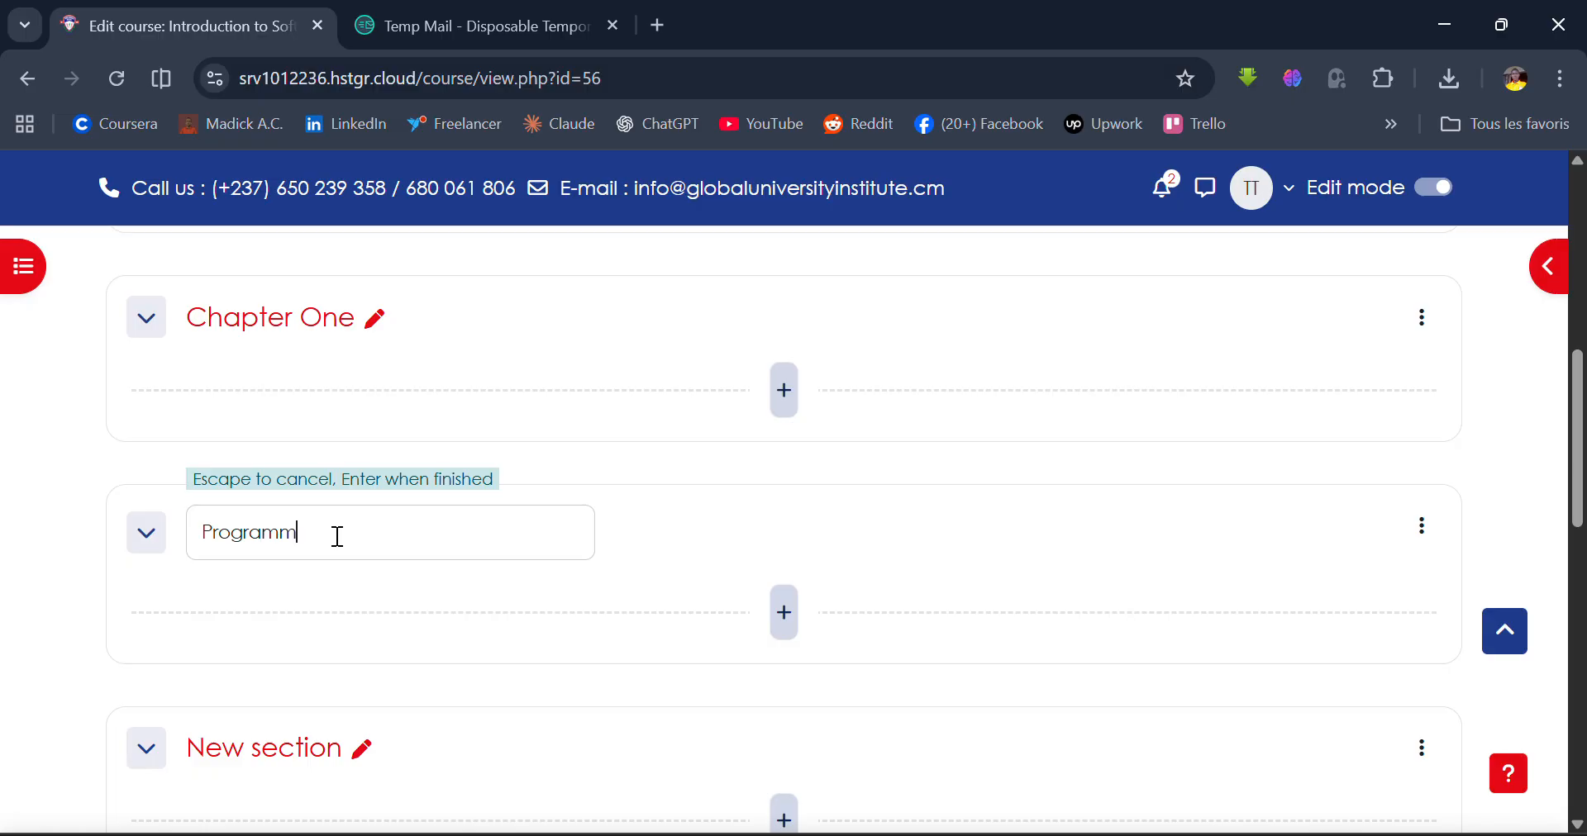
pyautogui.write('ing')
pyautogui.press('Return')
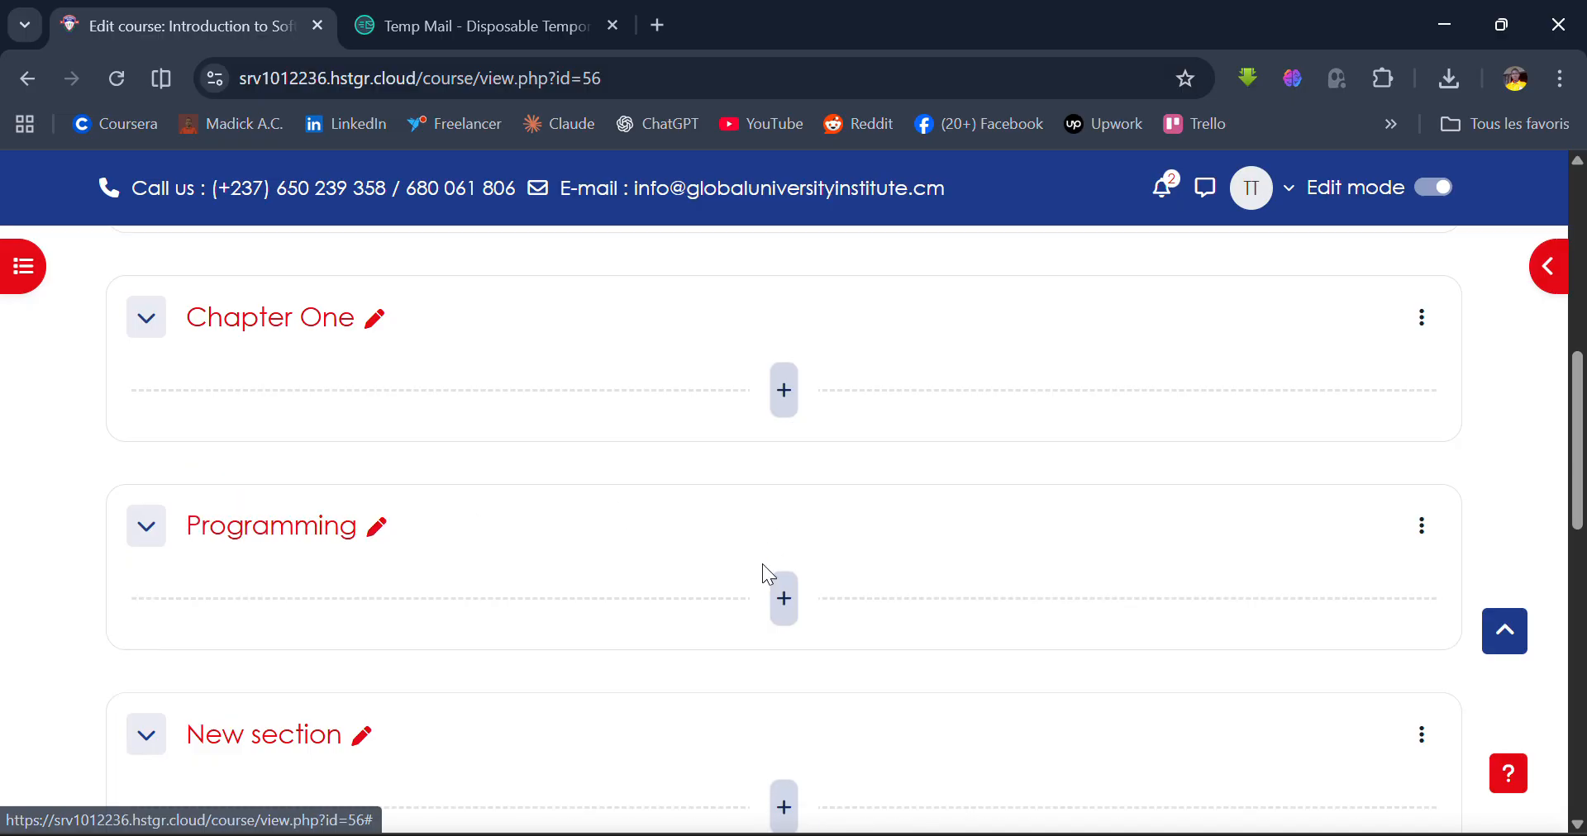
# Add a subsection to the Programming section and name it "Algorithms"
pyautogui.click(785, 620)
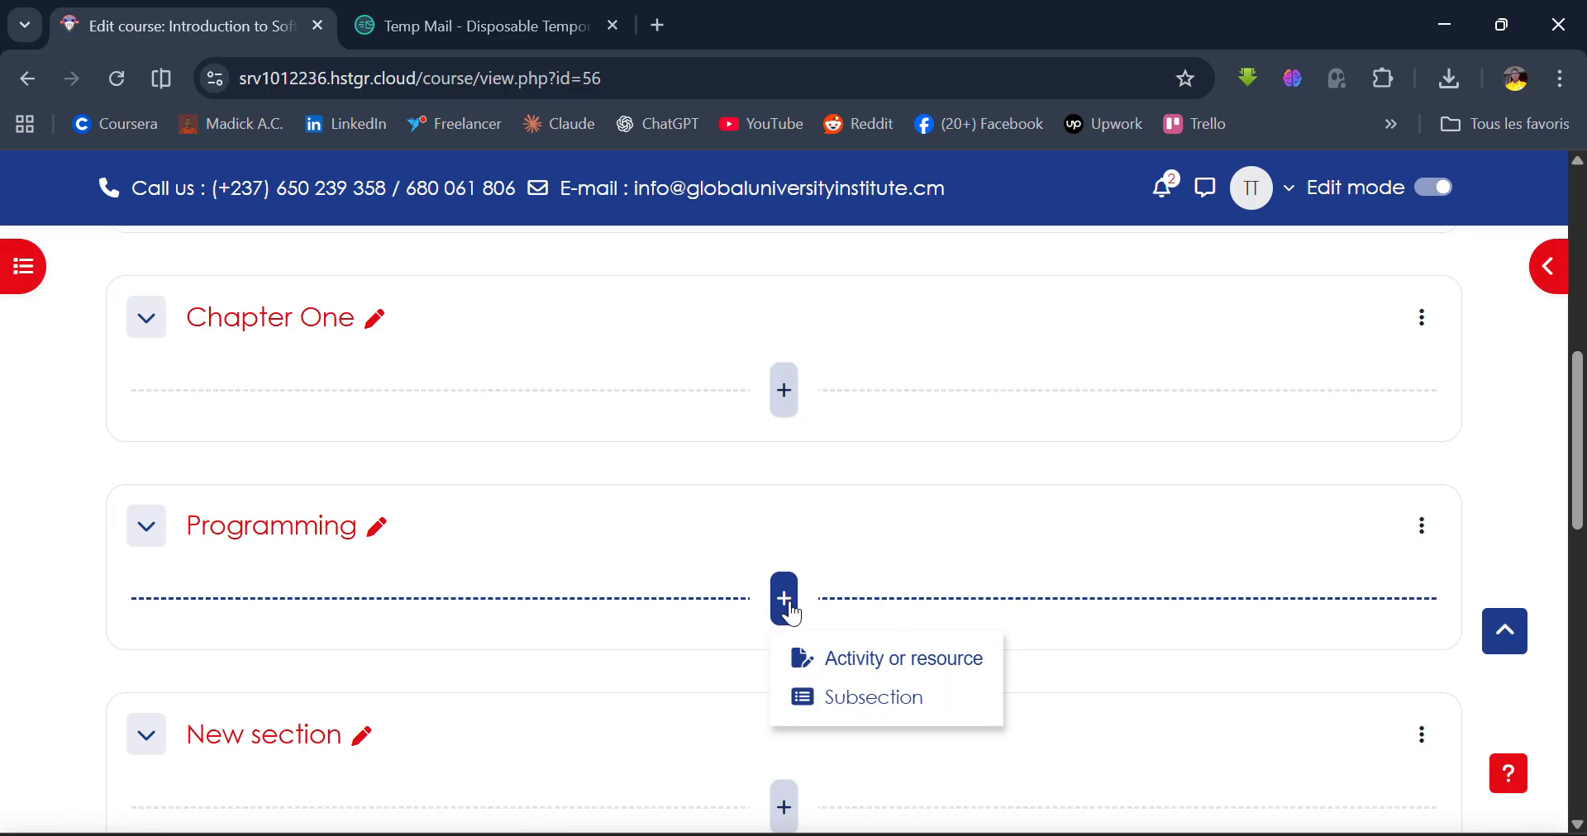
pyautogui.click(842, 703)
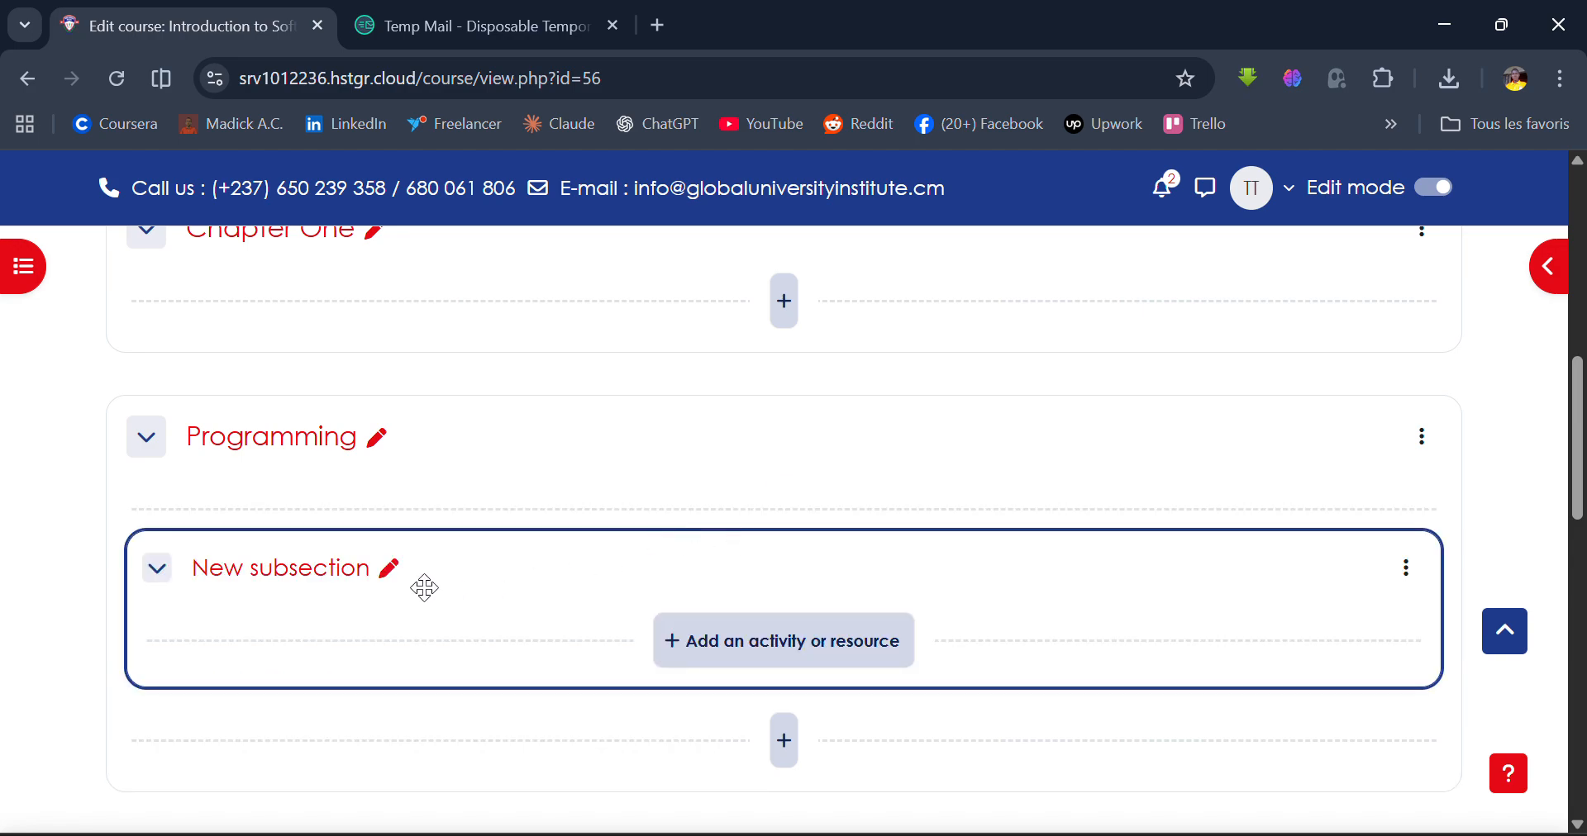
pyautogui.click(386, 569)
pyautogui.write('Algorithms')
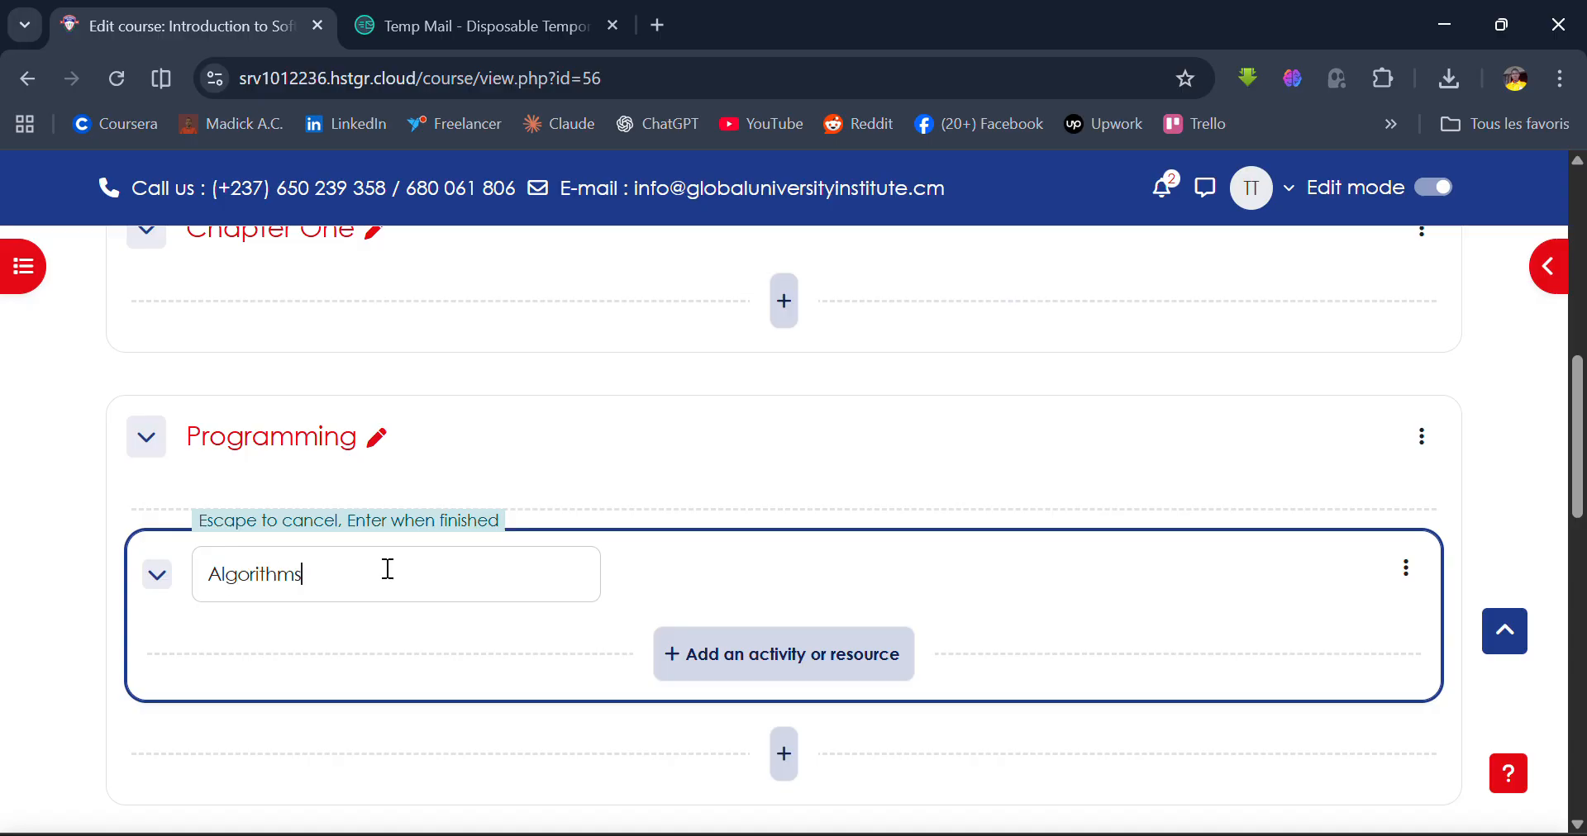
pyautogui.scroll(-1, 387, 569)
pyautogui.press('Return')
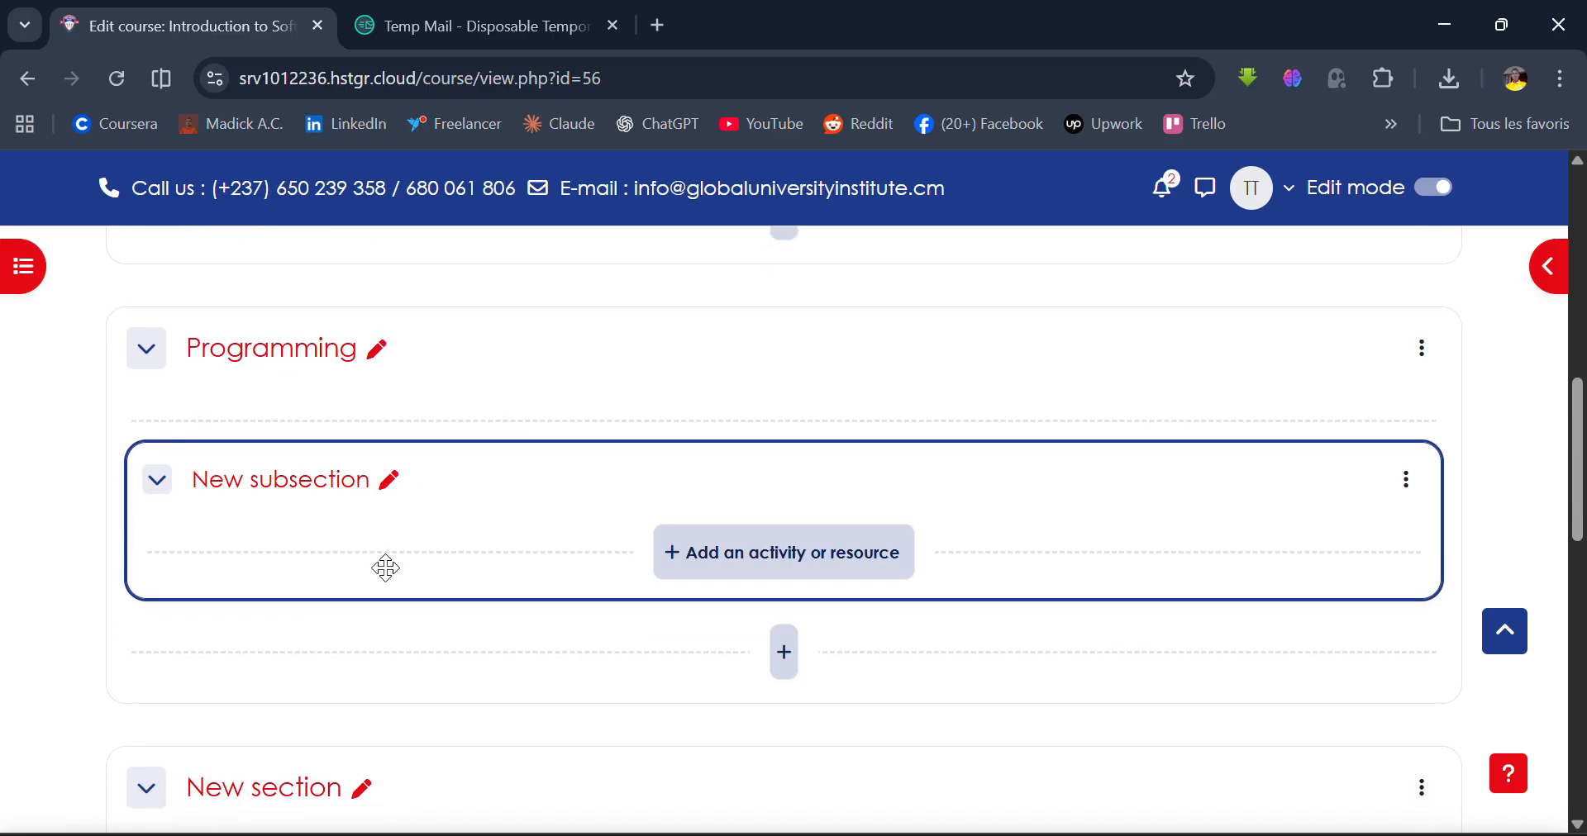
# View the activities and resources that can be added to the Algorithms subsection, and close the chooser
pyautogui.click(737, 570)
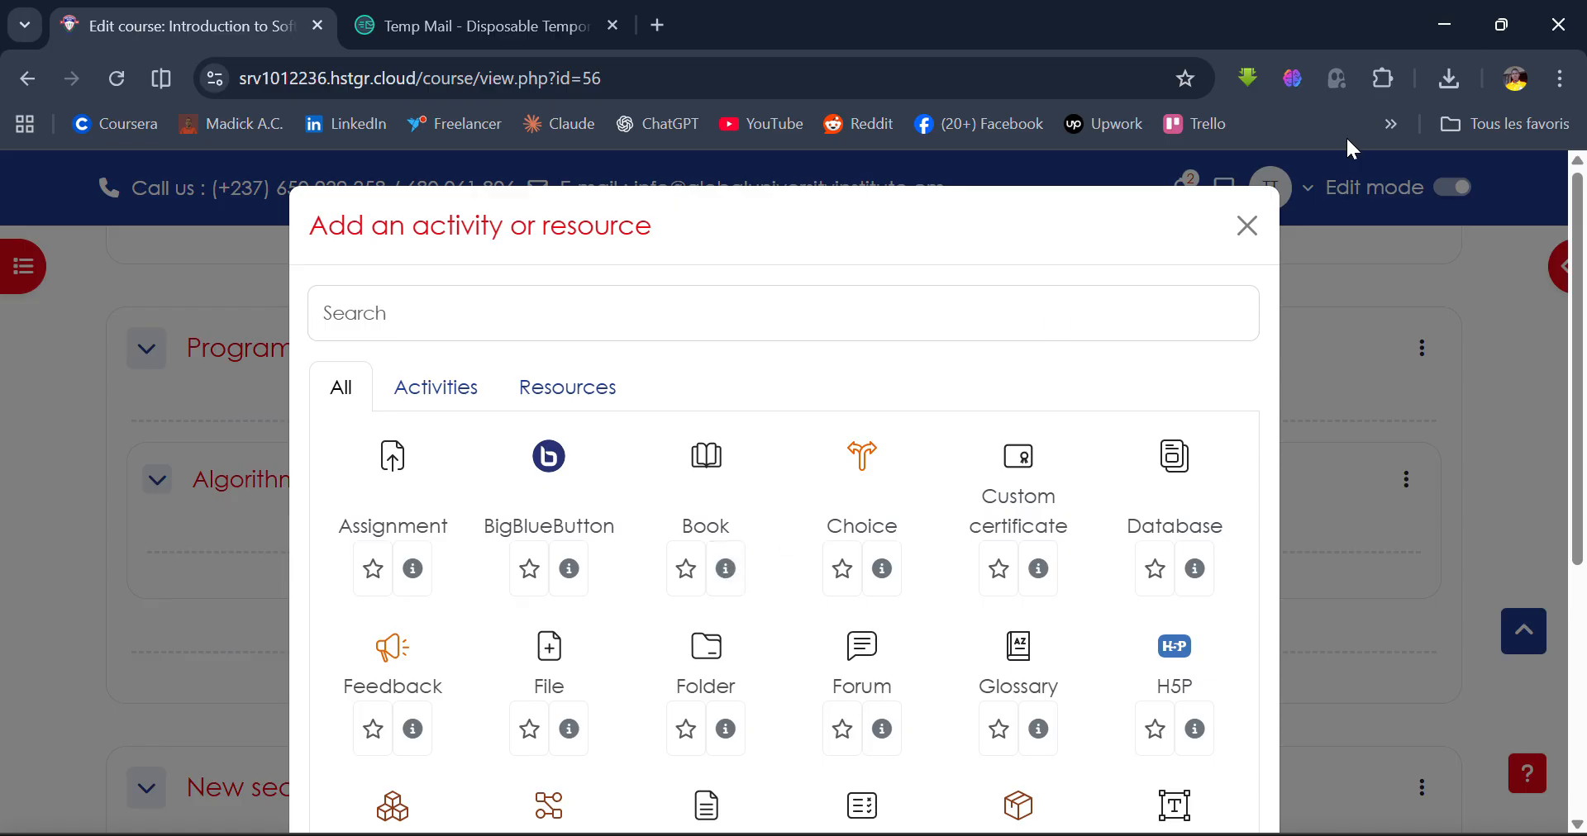
pyautogui.click(1248, 231)
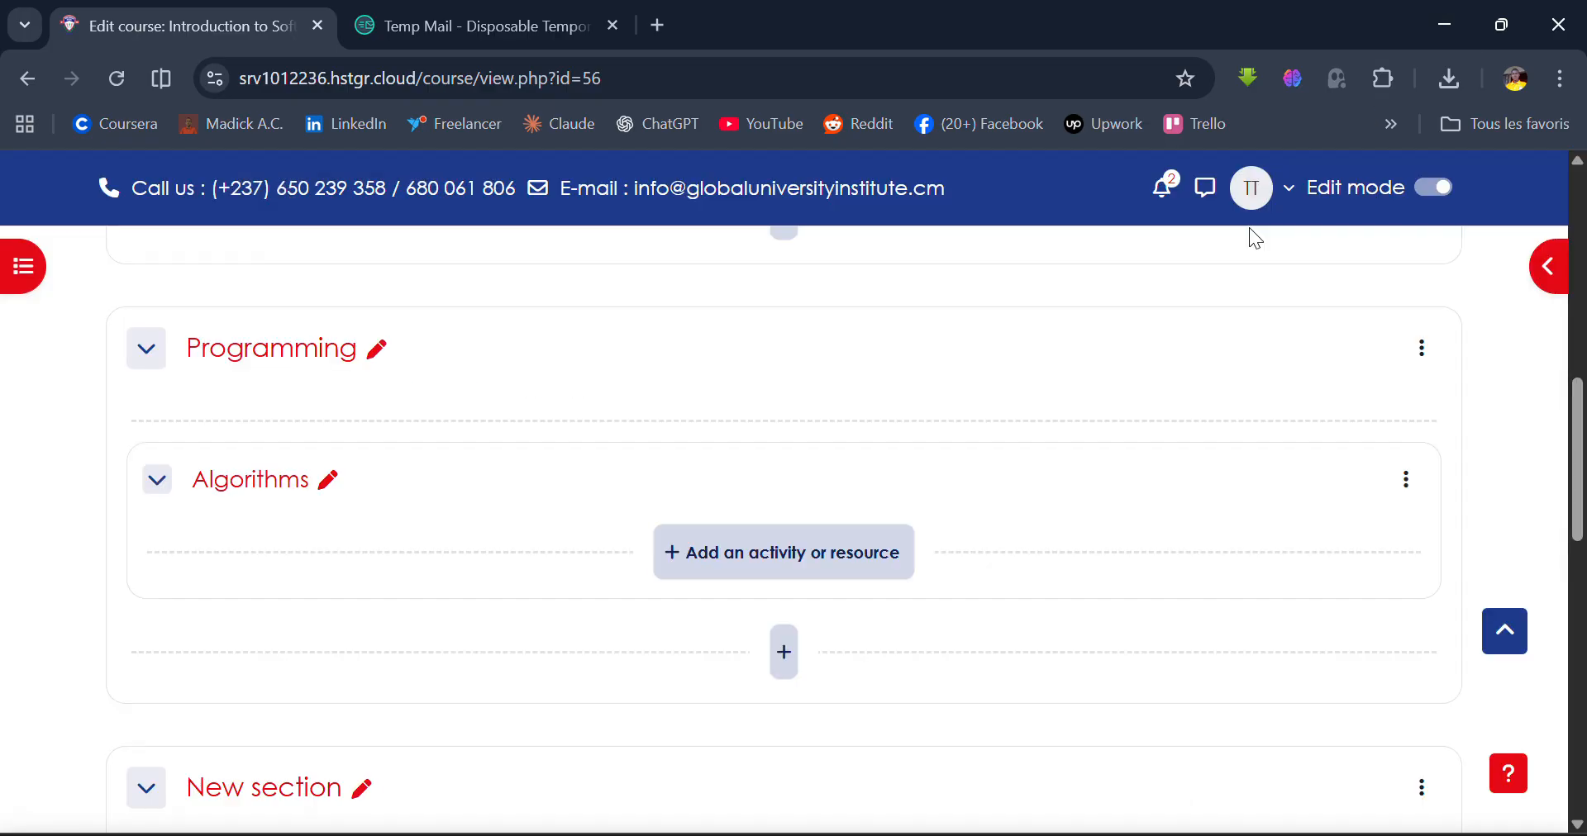
# Add a second subsection below Algorithms in the Programming section and name it "Data Structures"
pyautogui.click(785, 657)
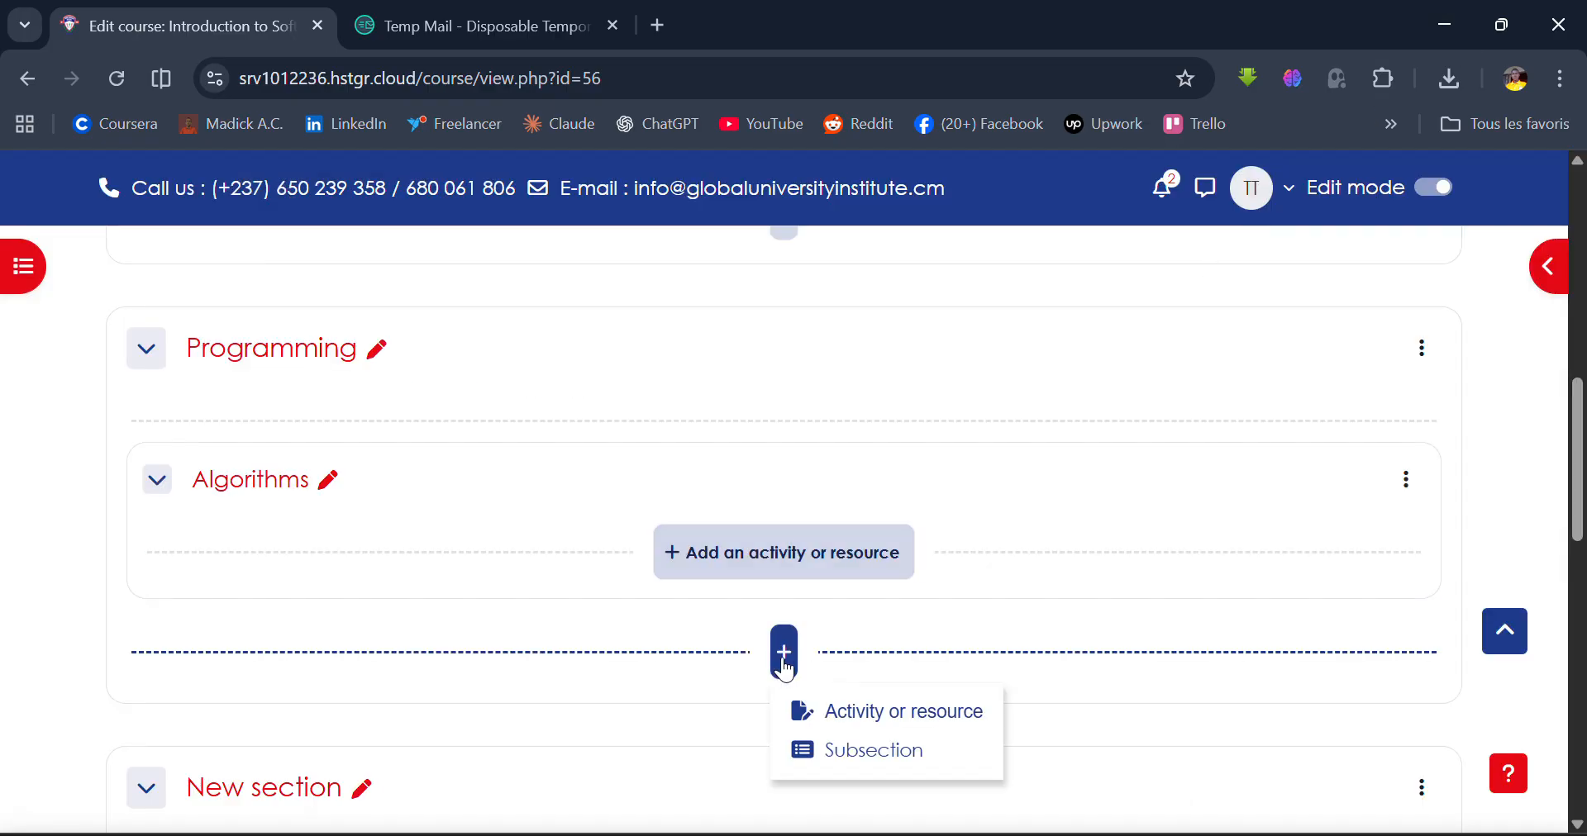
pyautogui.click(834, 753)
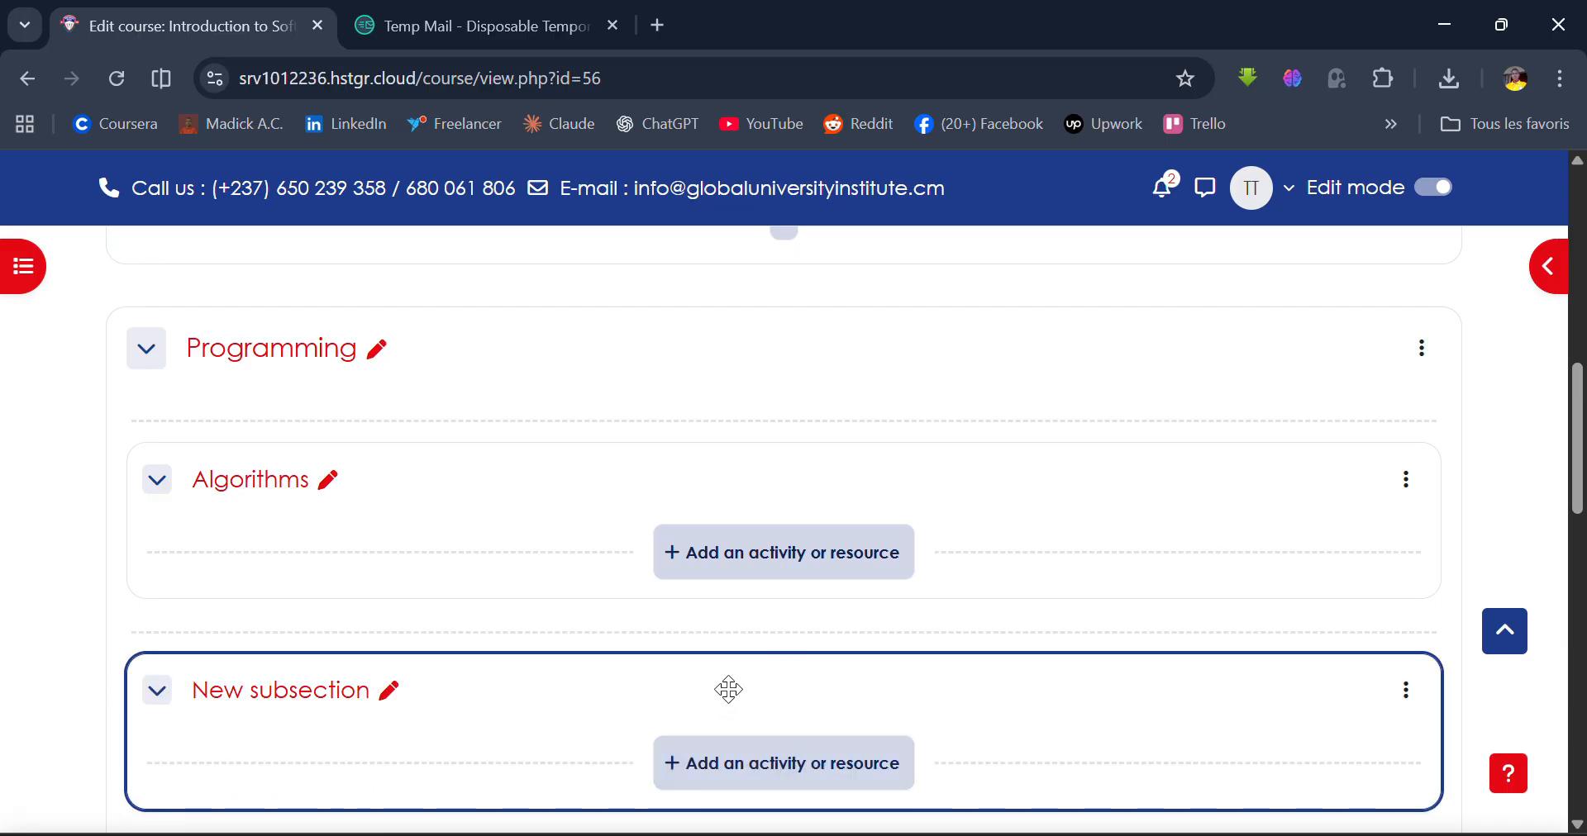
pyautogui.click(386, 694)
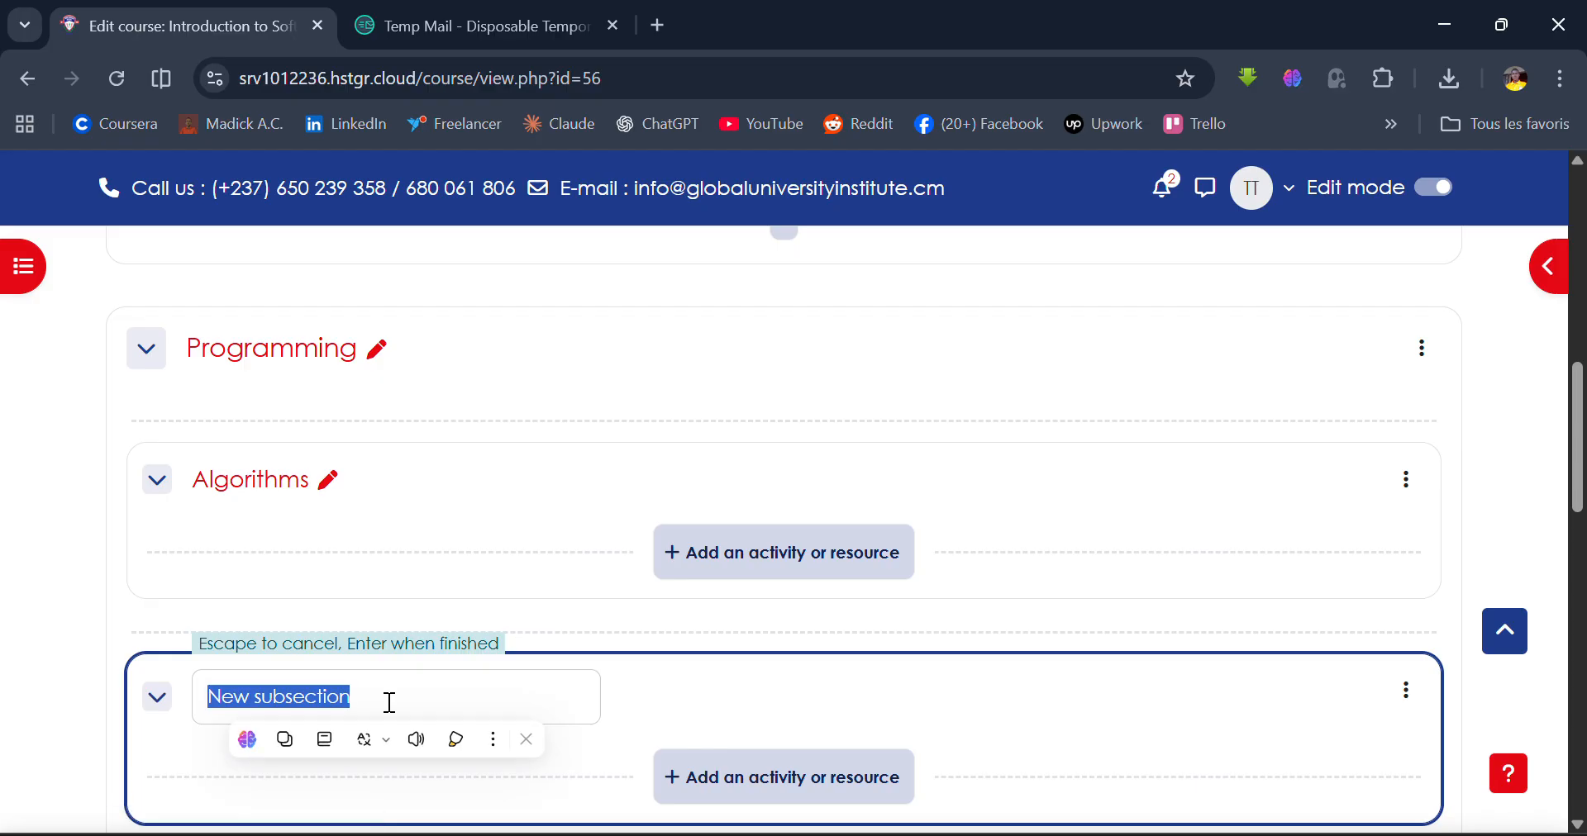
pyautogui.write('Dat')
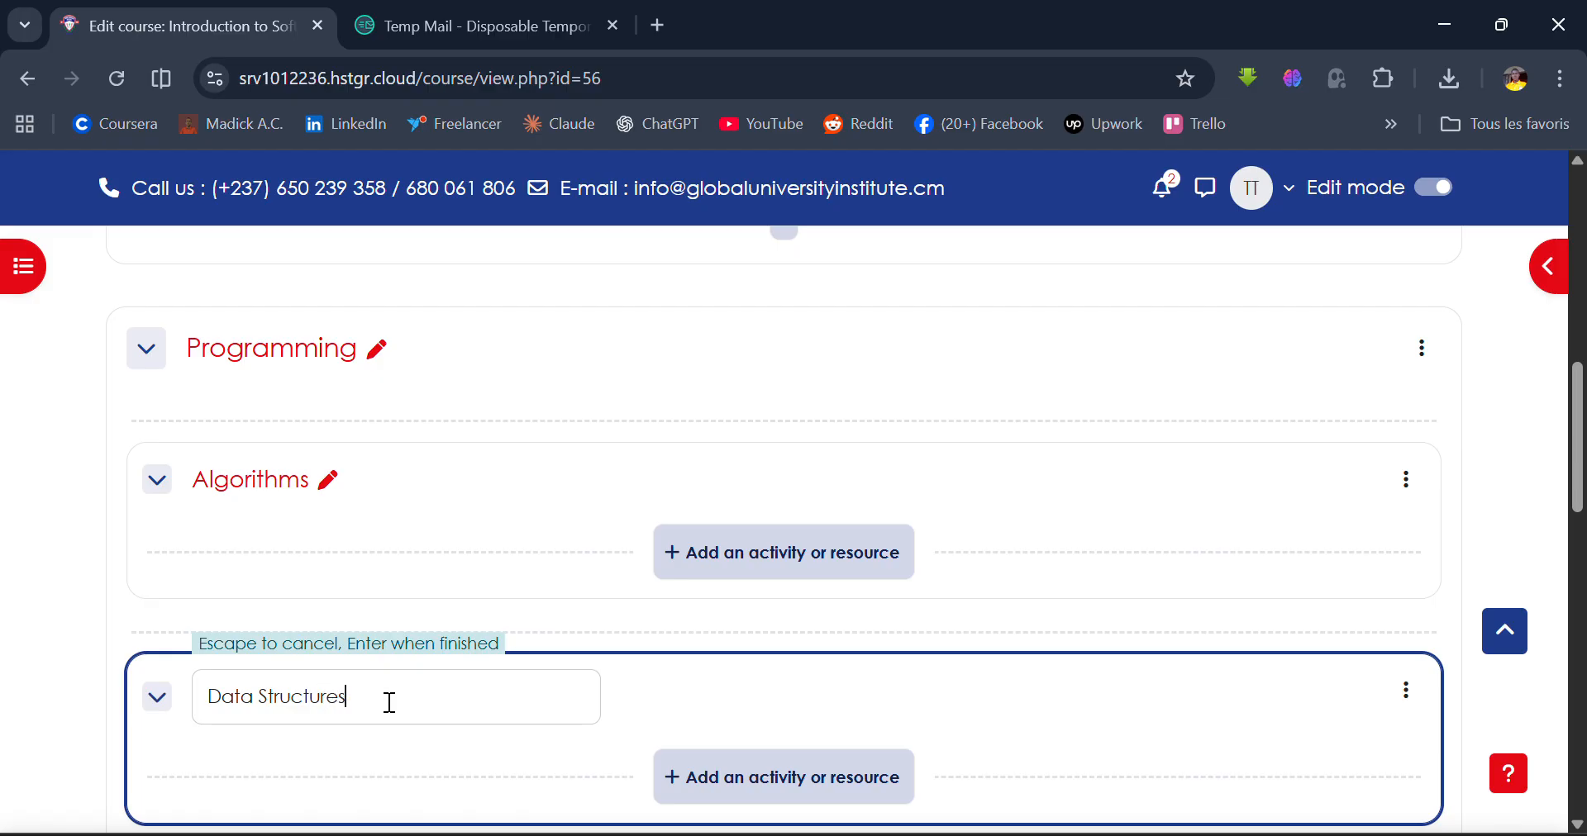
pyautogui.write('a Structures')
pyautogui.press('Return')
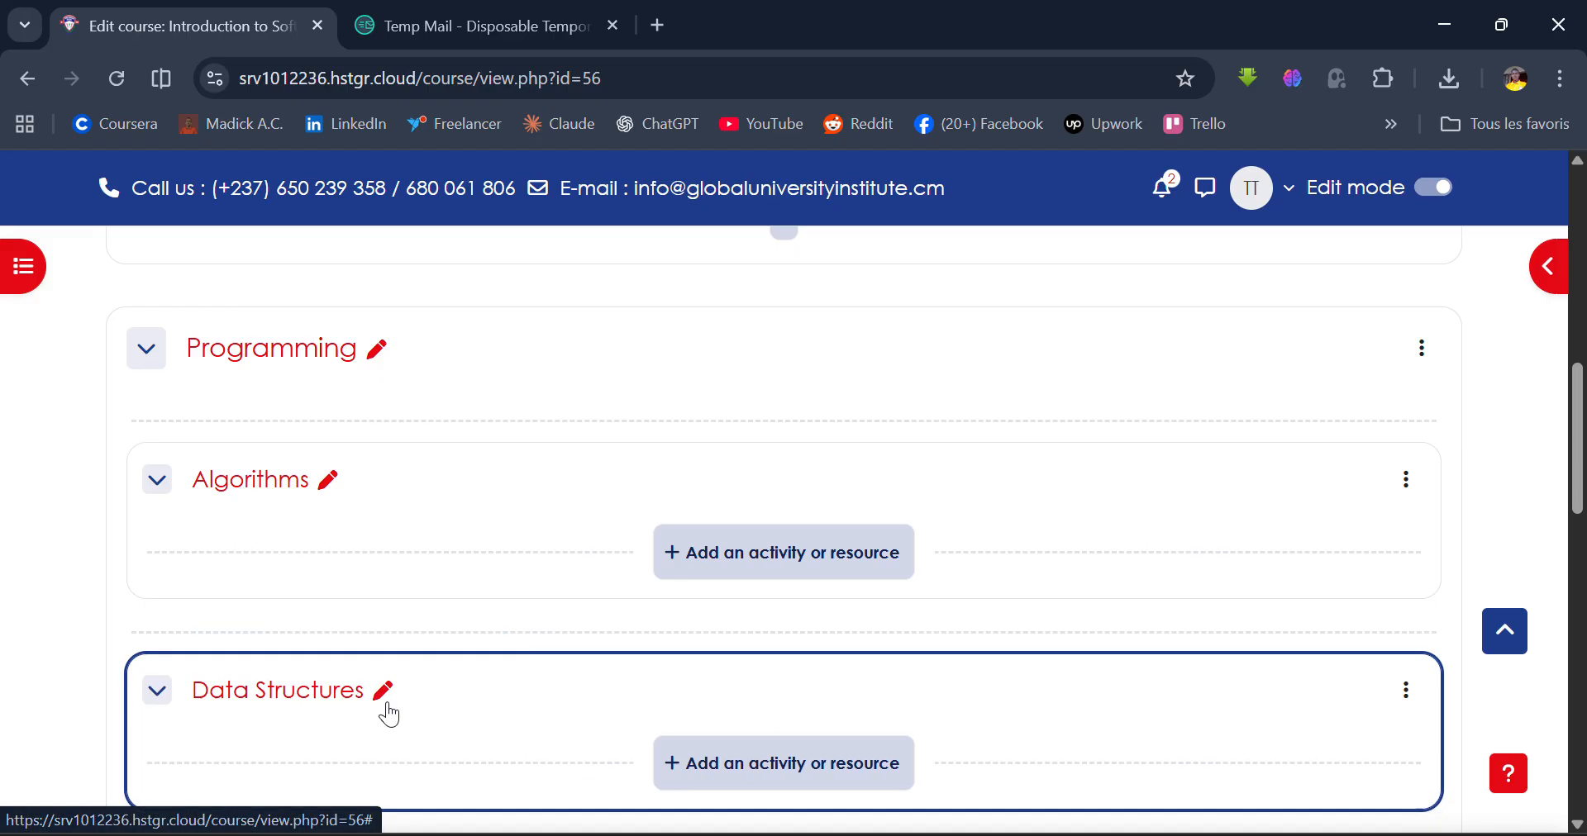
# Examine the group mode options and the available actions of the Announcements forum in the General section
pyautogui.scroll(-1, 389, 713)
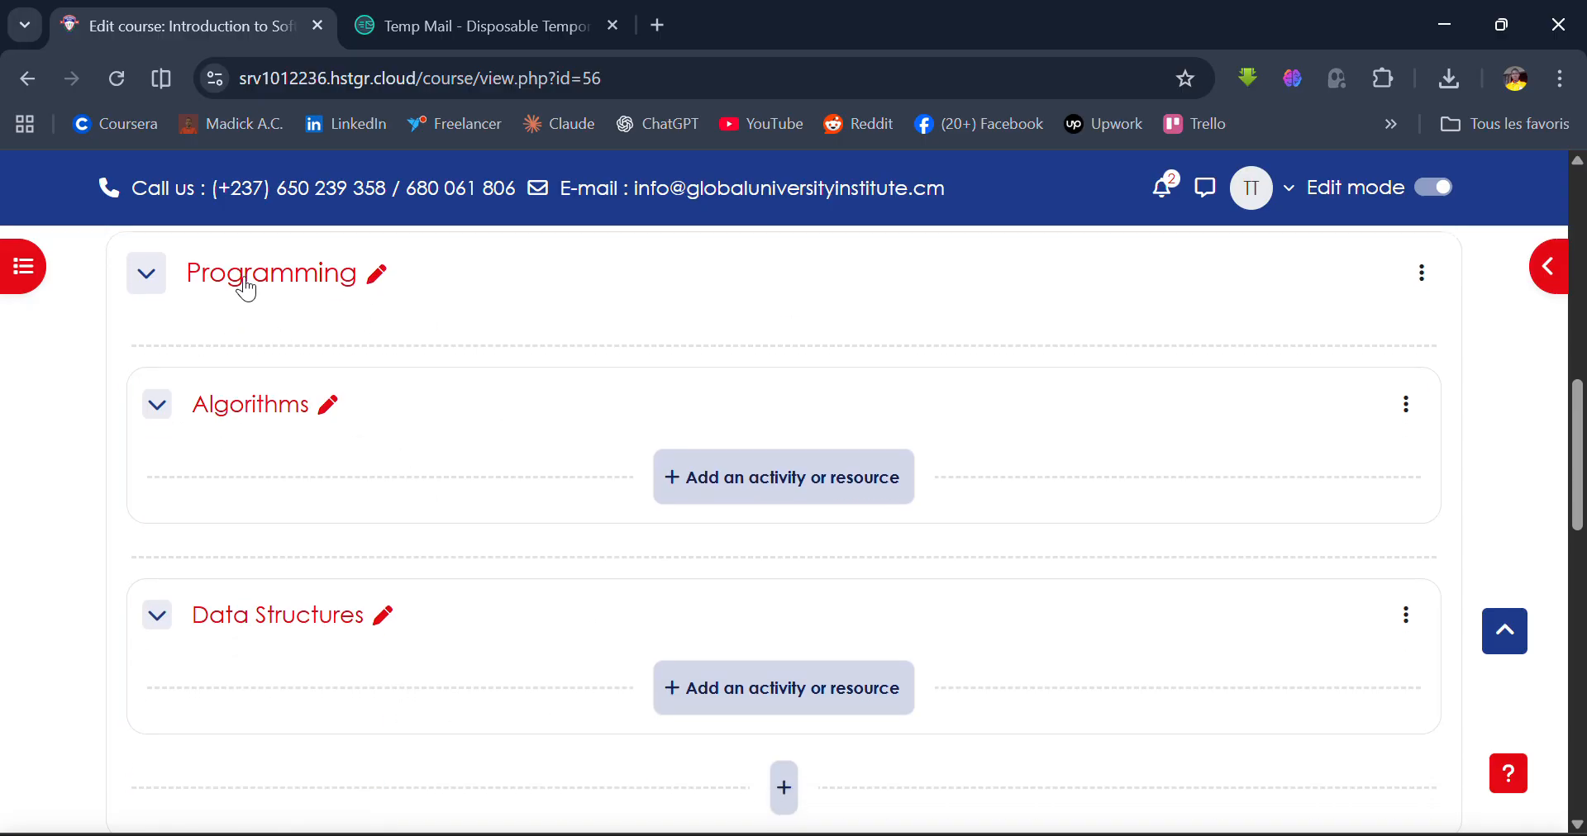
pyautogui.scroll(2, 198, 400)
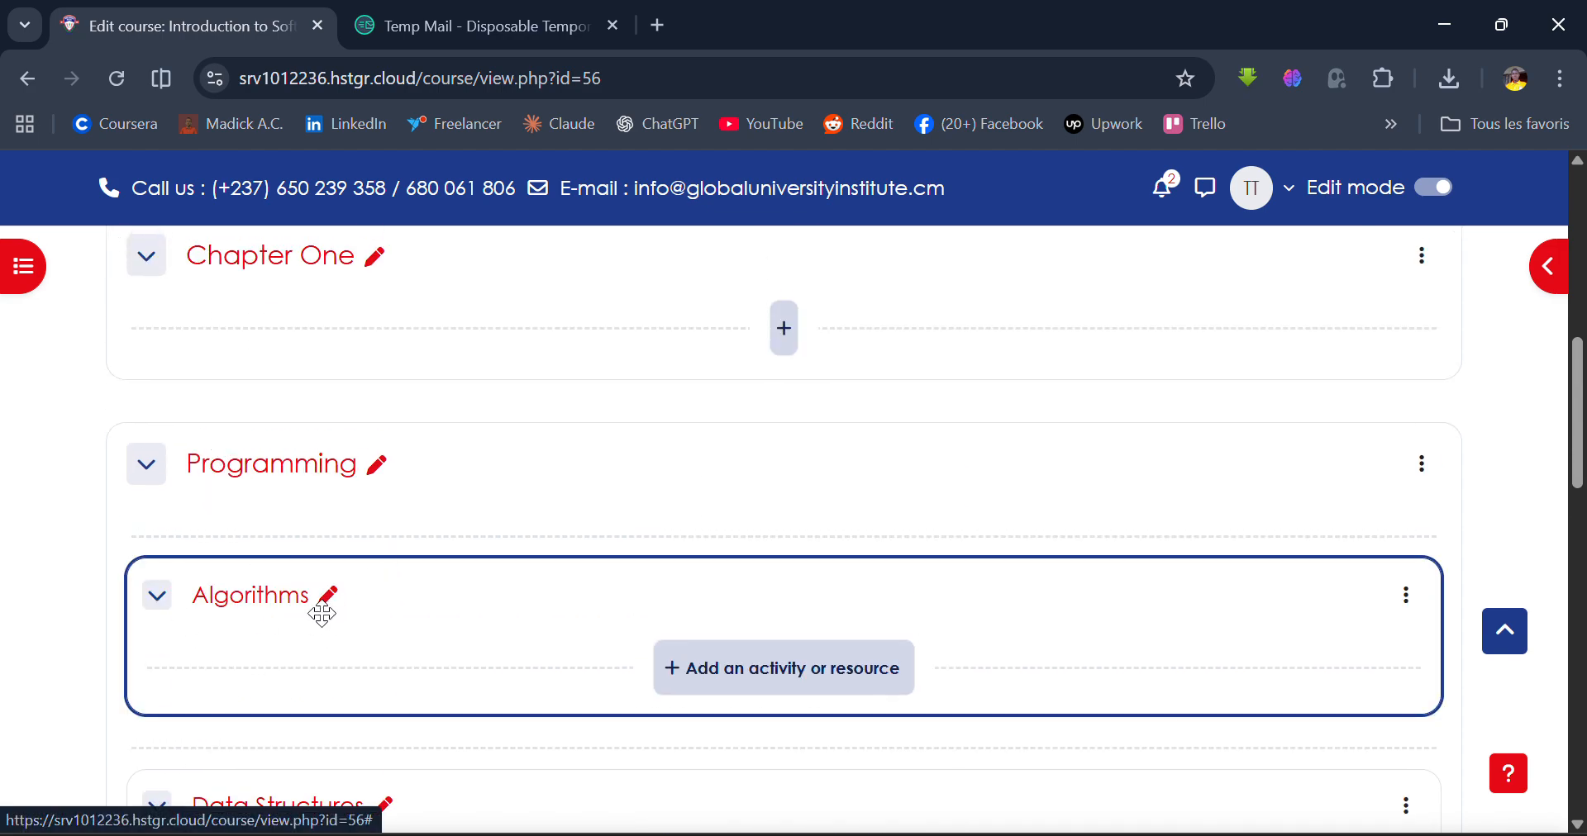
pyautogui.scroll(8, 189, 595)
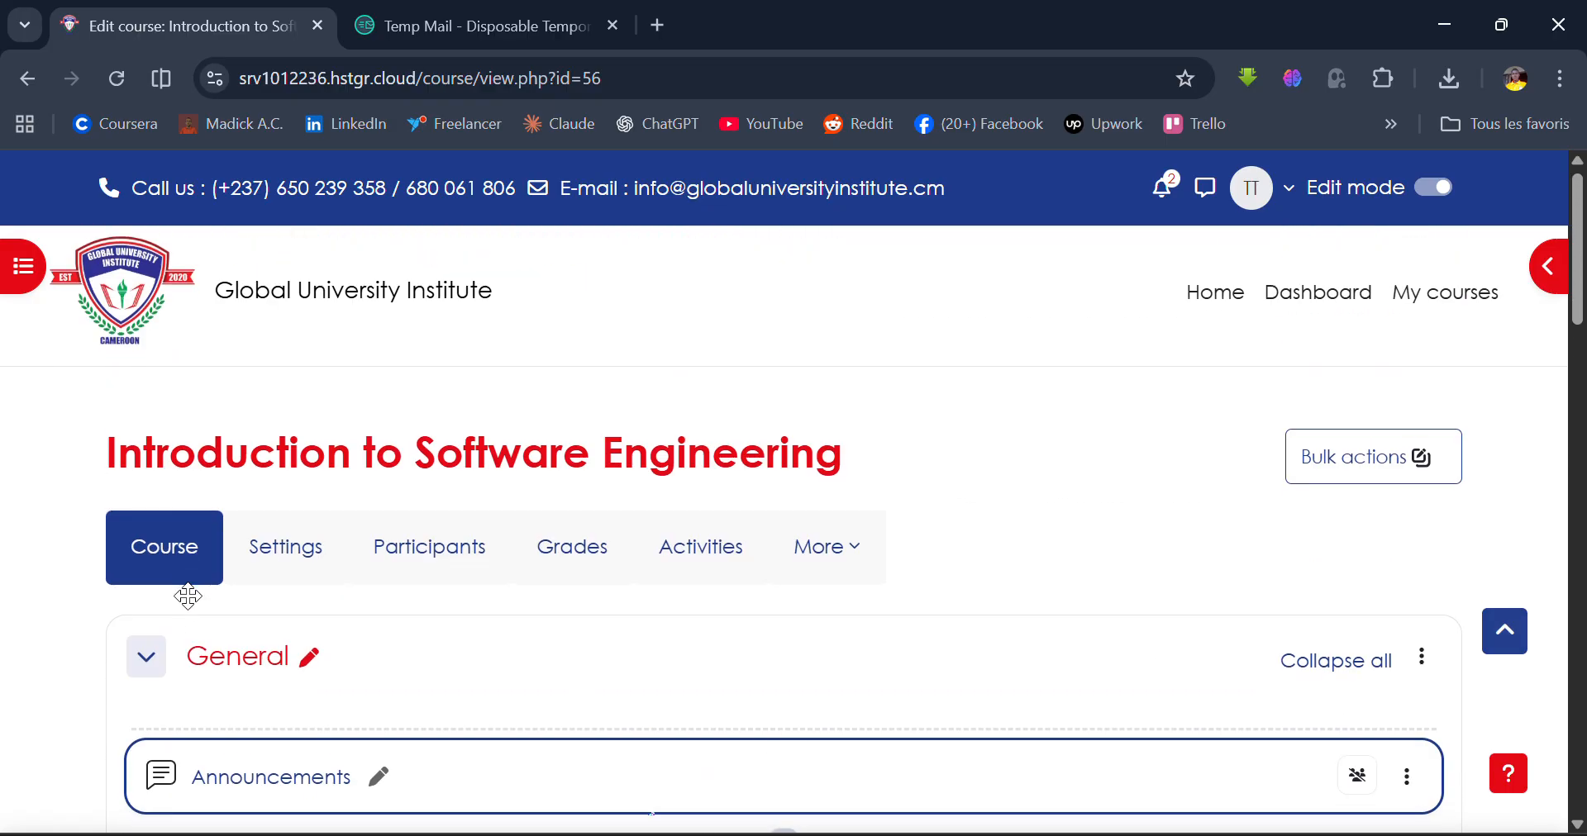
pyautogui.scroll(-3, 188, 595)
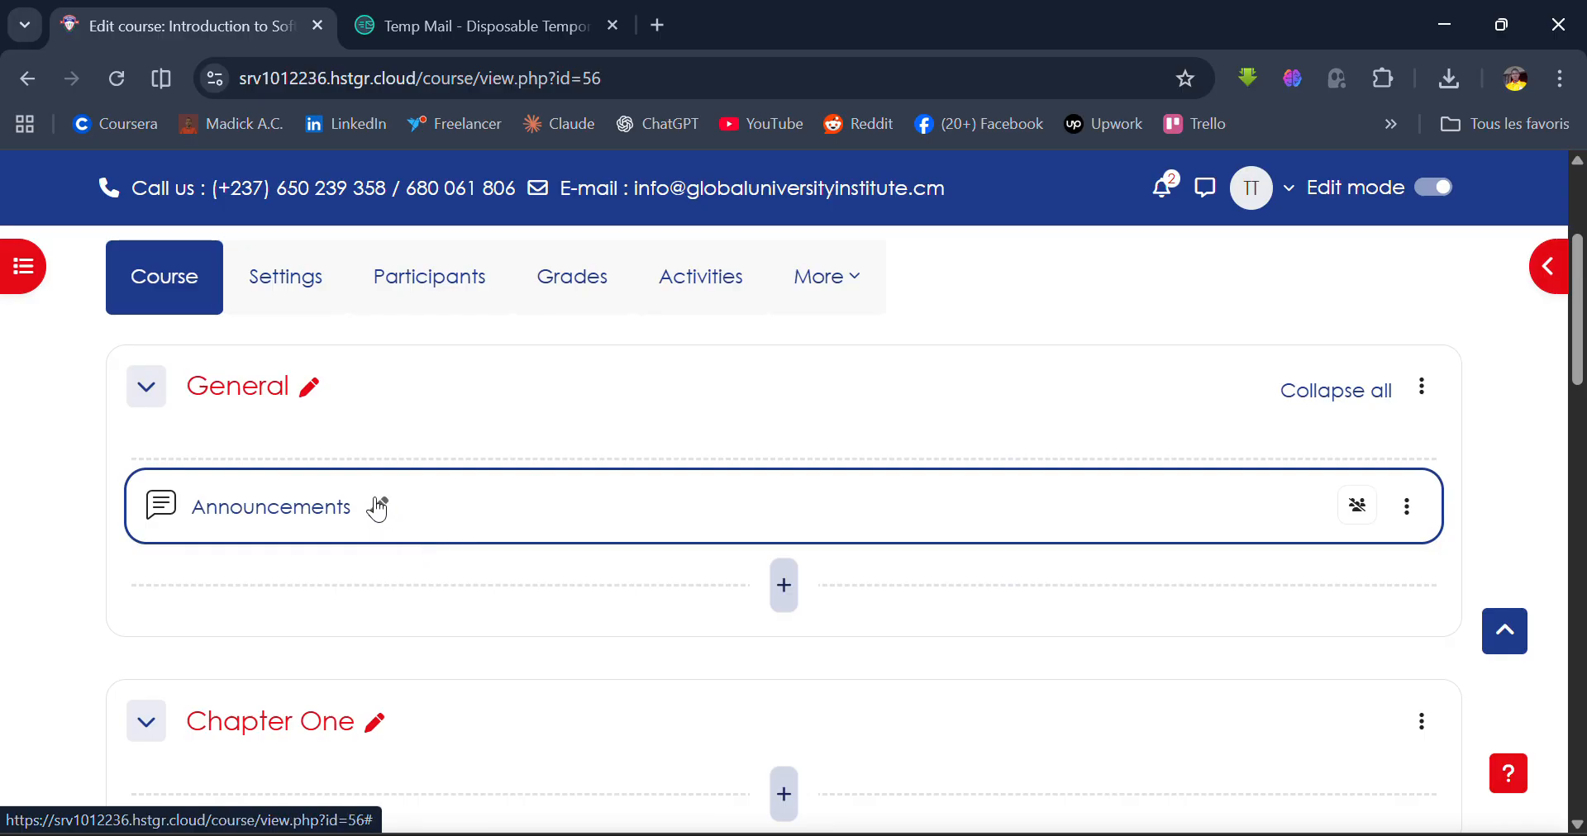
pyautogui.click(1358, 506)
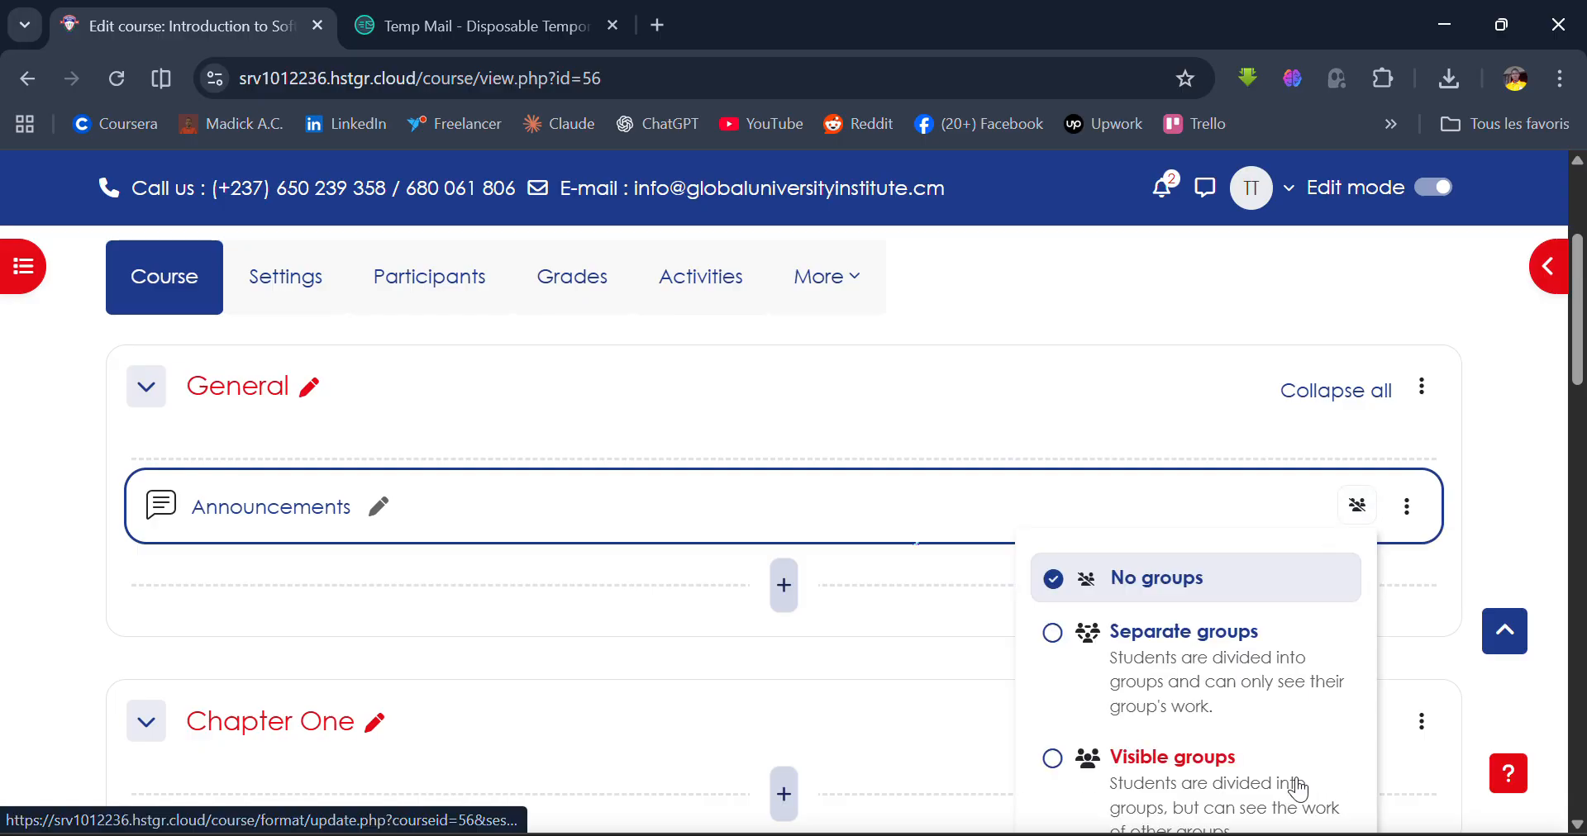
pyautogui.scroll(-1, 1296, 783)
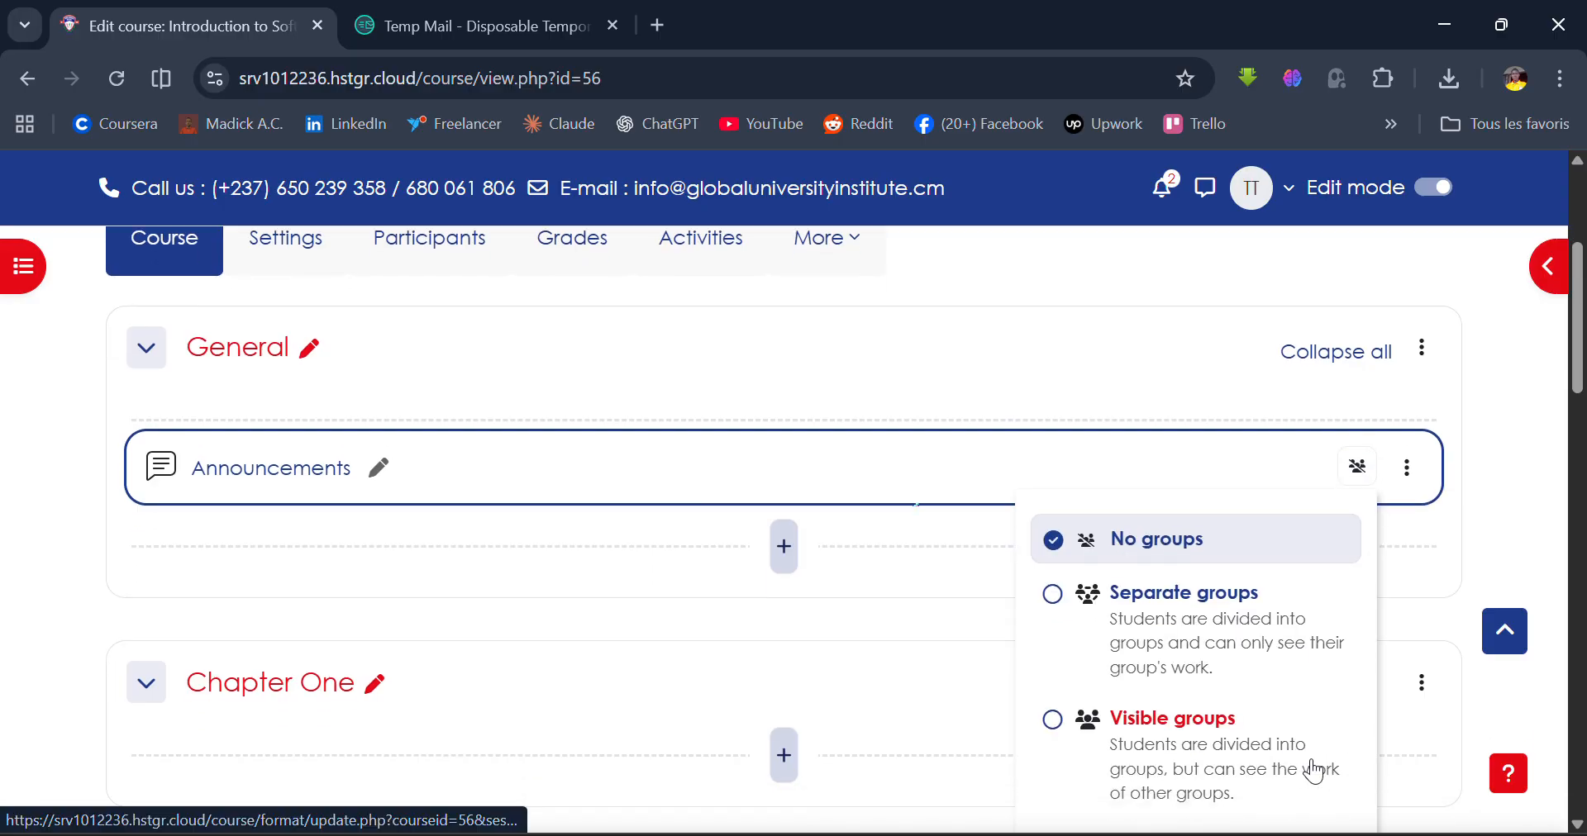
pyautogui.click(1409, 469)
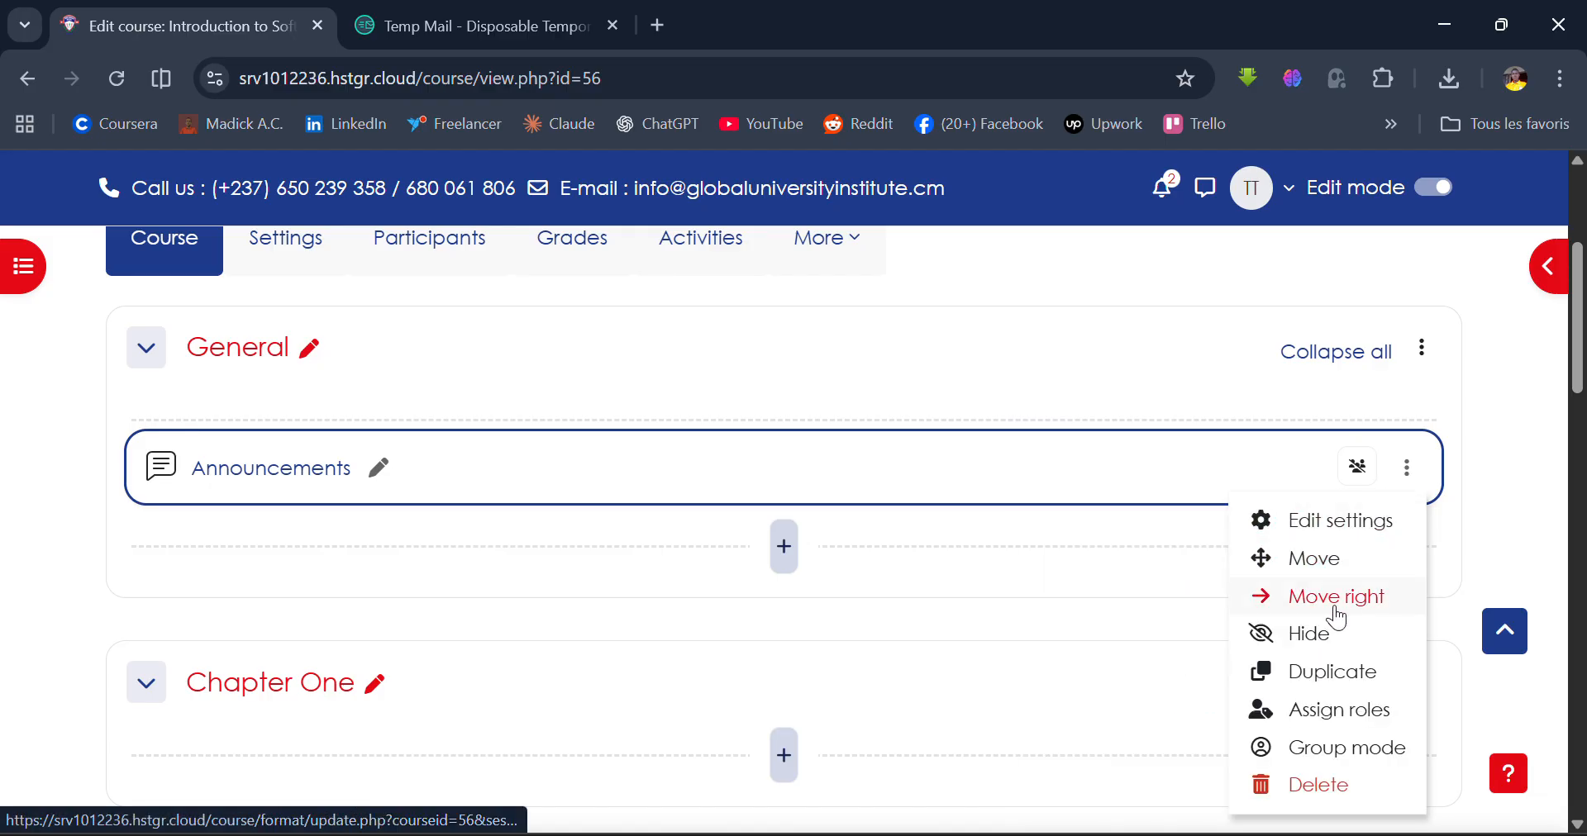
pyautogui.click(1558, 529)
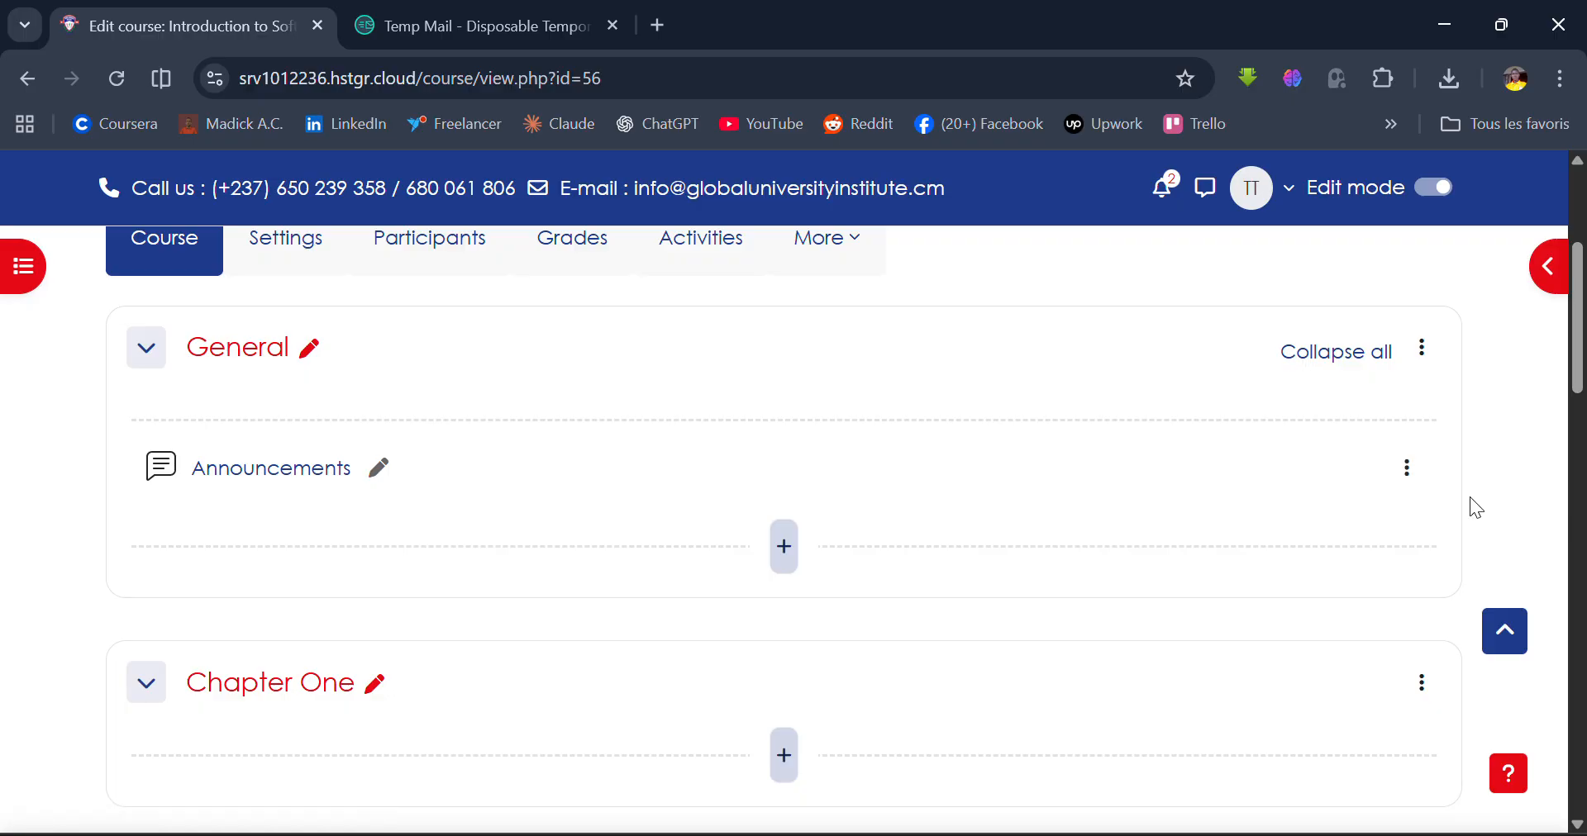
# Open the activity chooser below Announcements in the General section and look through the available activities and resources
pyautogui.click(782, 562)
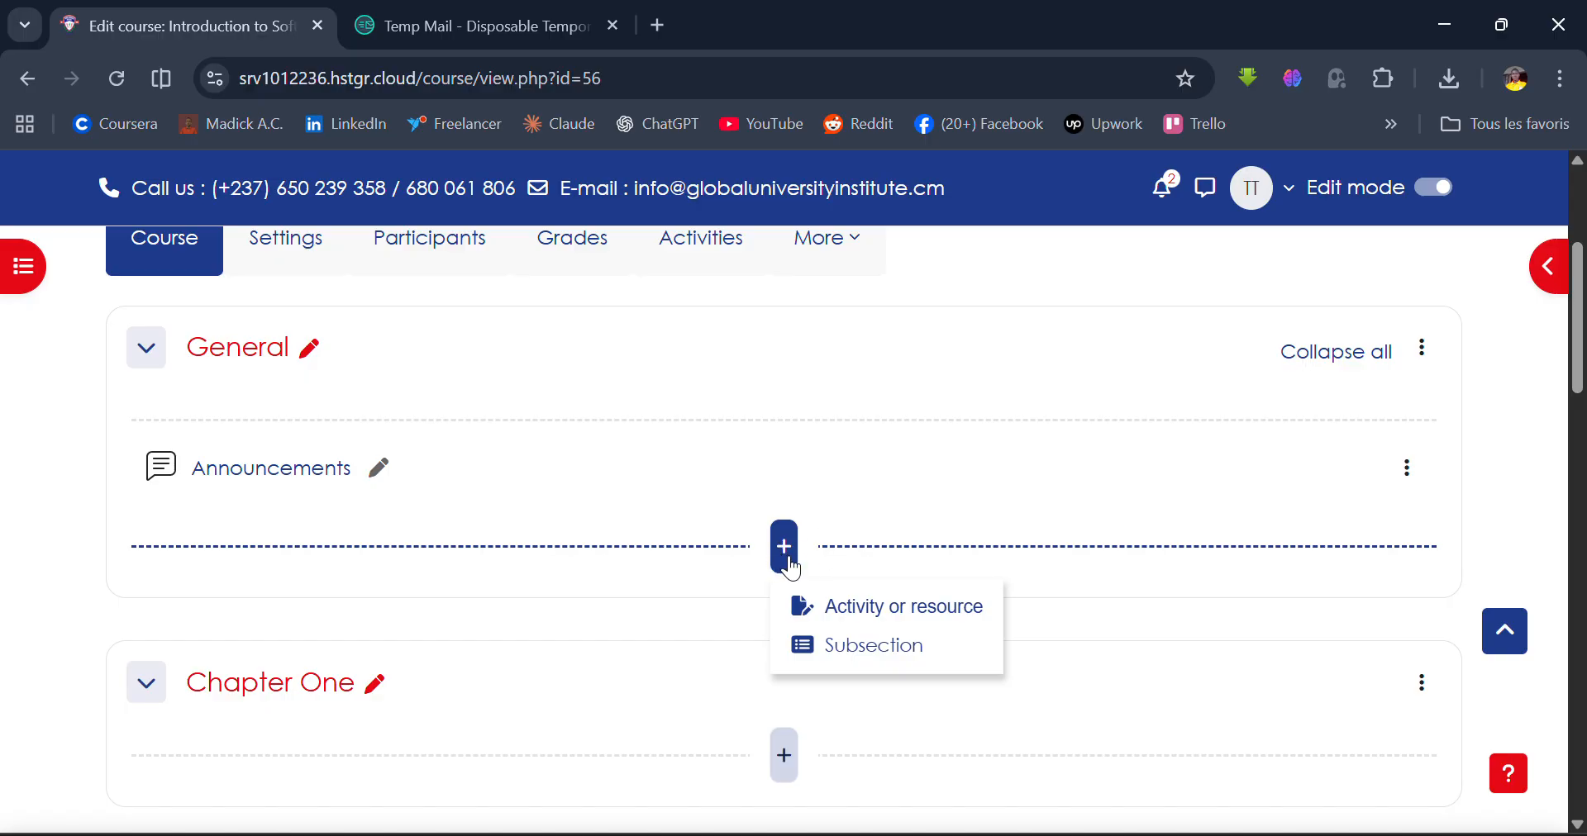
pyautogui.click(859, 620)
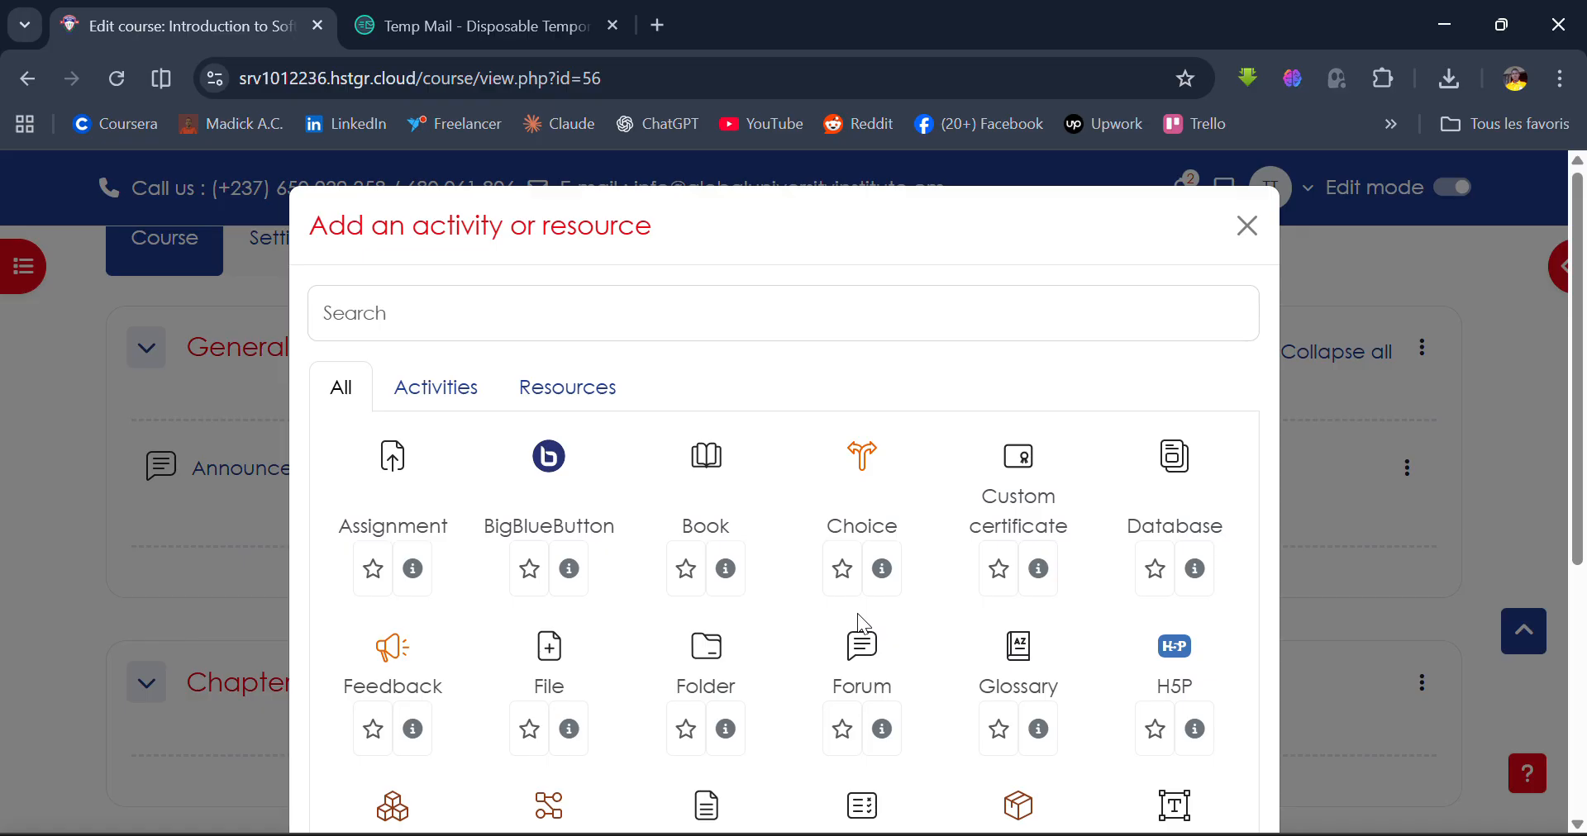
pyautogui.scroll(-1, 858, 617)
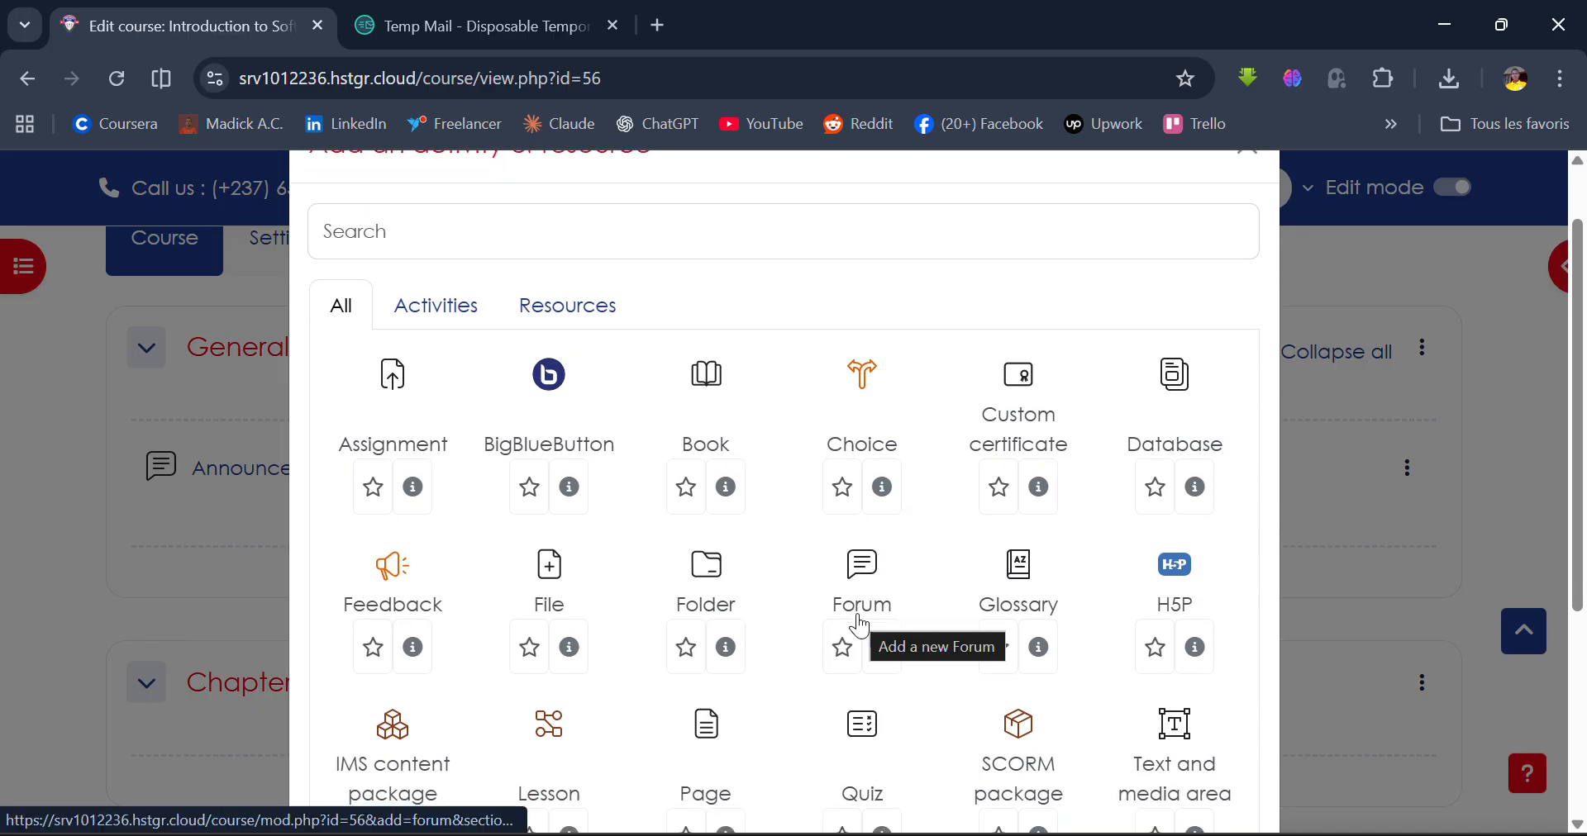
pyautogui.scroll(-1, 858, 622)
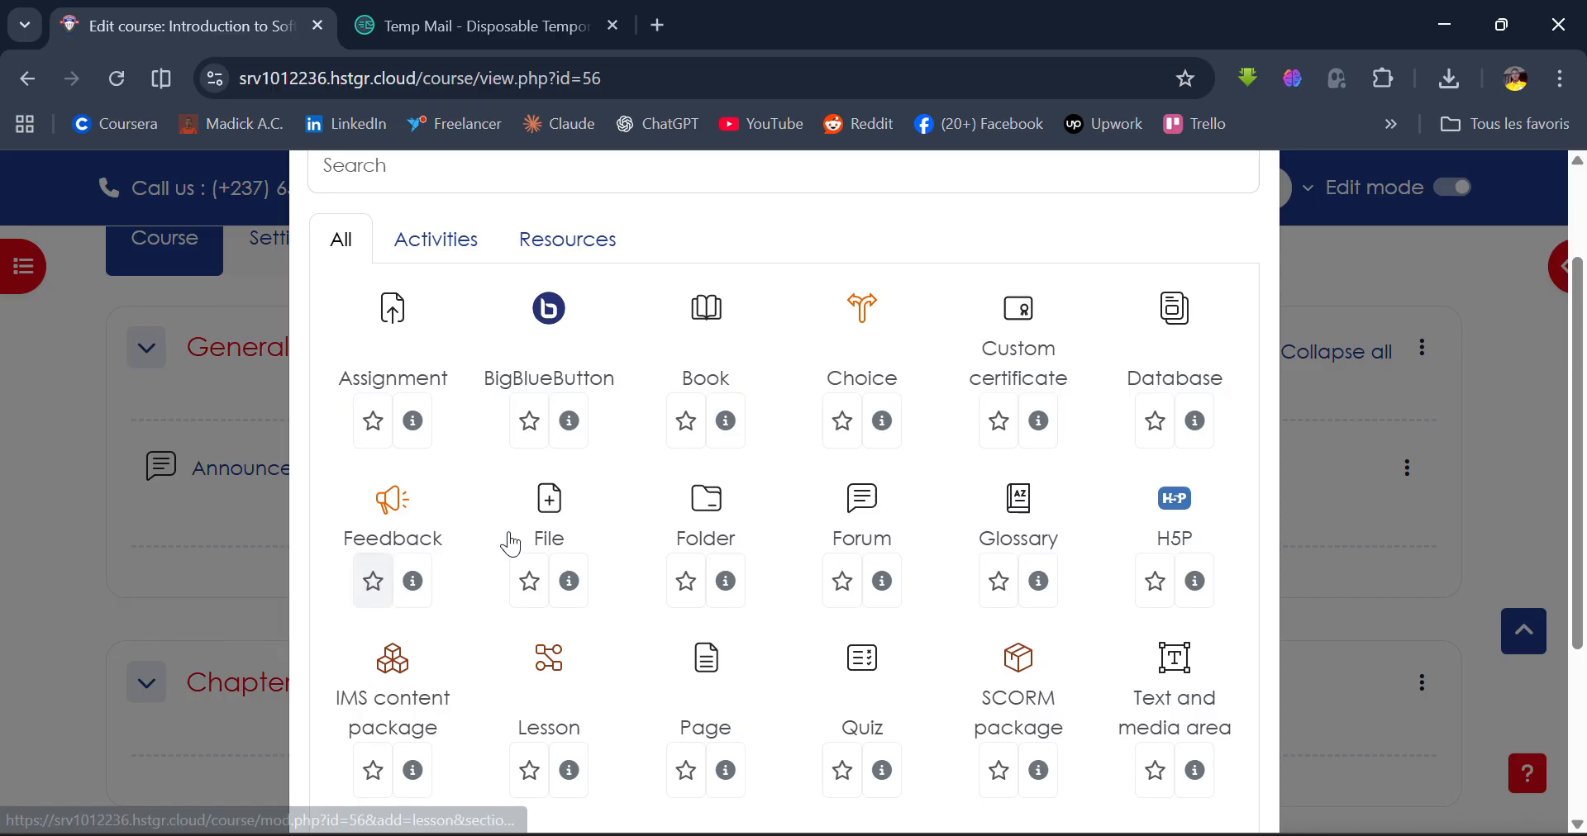
pyautogui.scroll(-3, 844, 798)
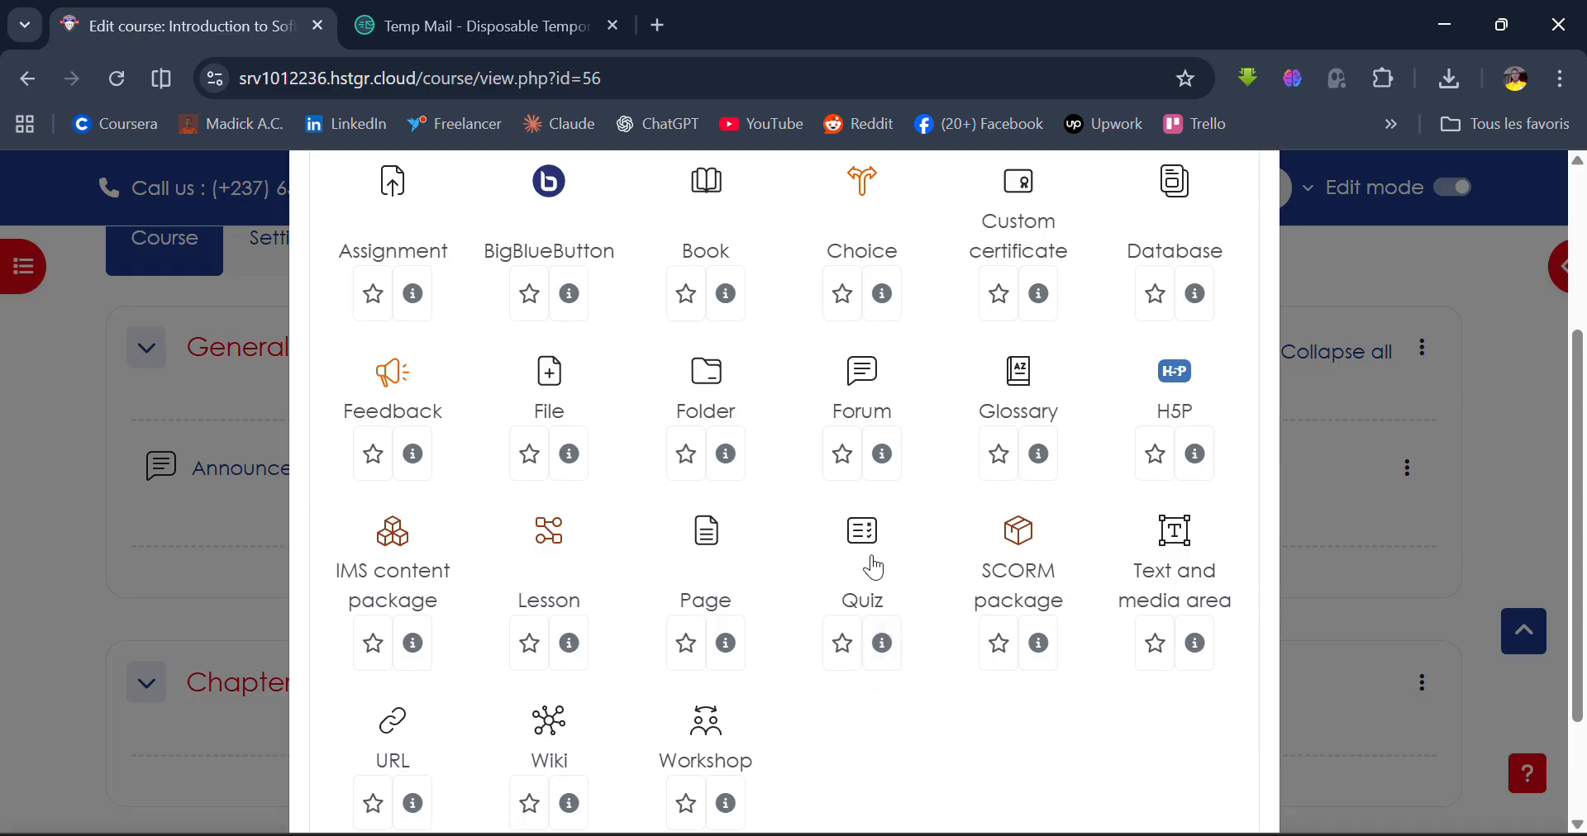
pyautogui.scroll(-1, 866, 740)
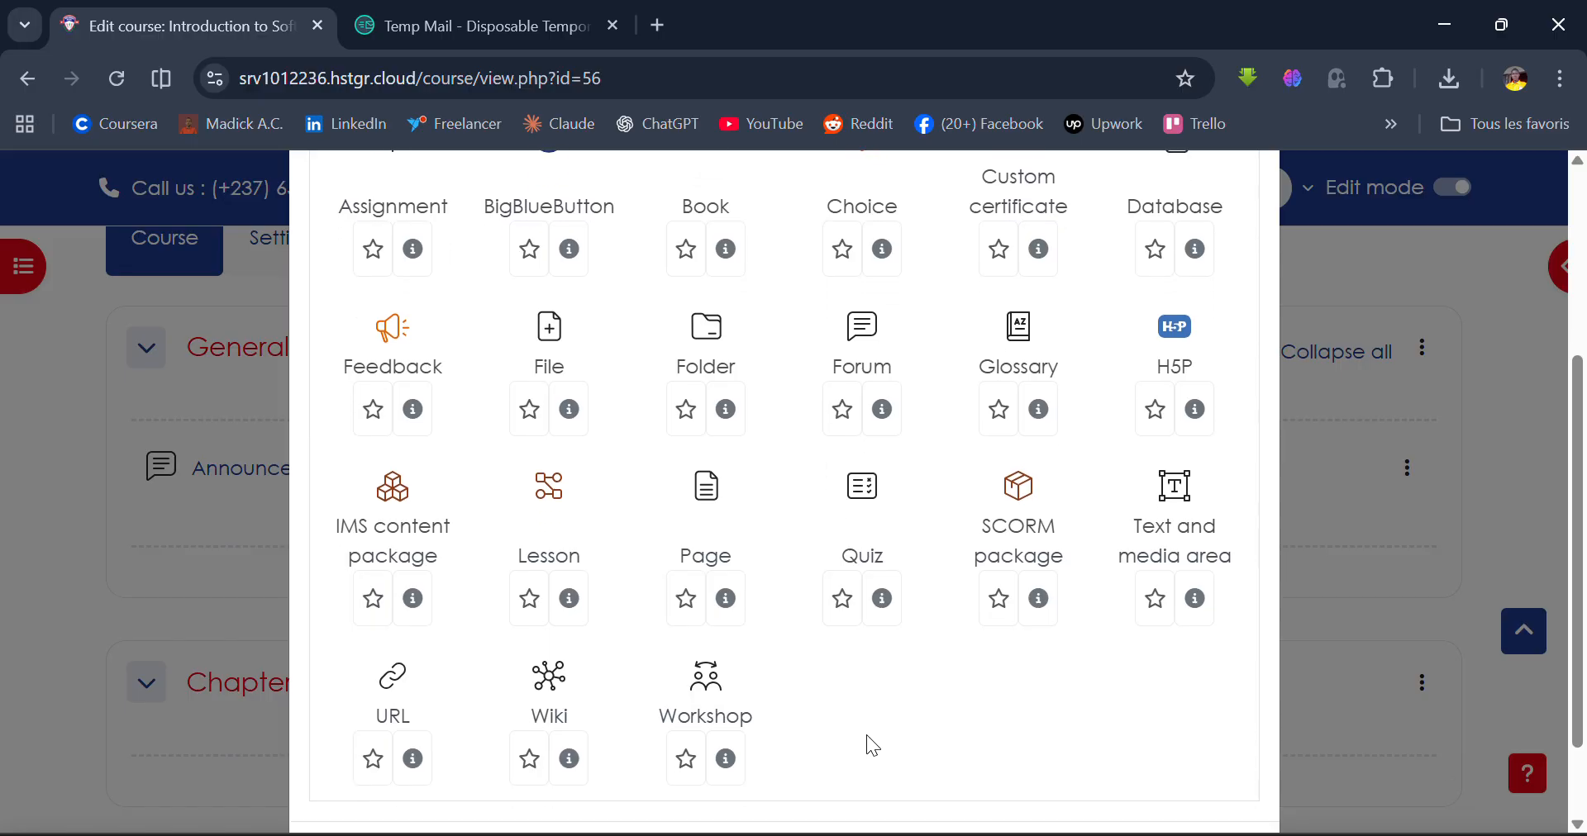
pyautogui.scroll(3, 866, 740)
pyautogui.scroll(1, 870, 741)
pyautogui.scroll(-2, 868, 741)
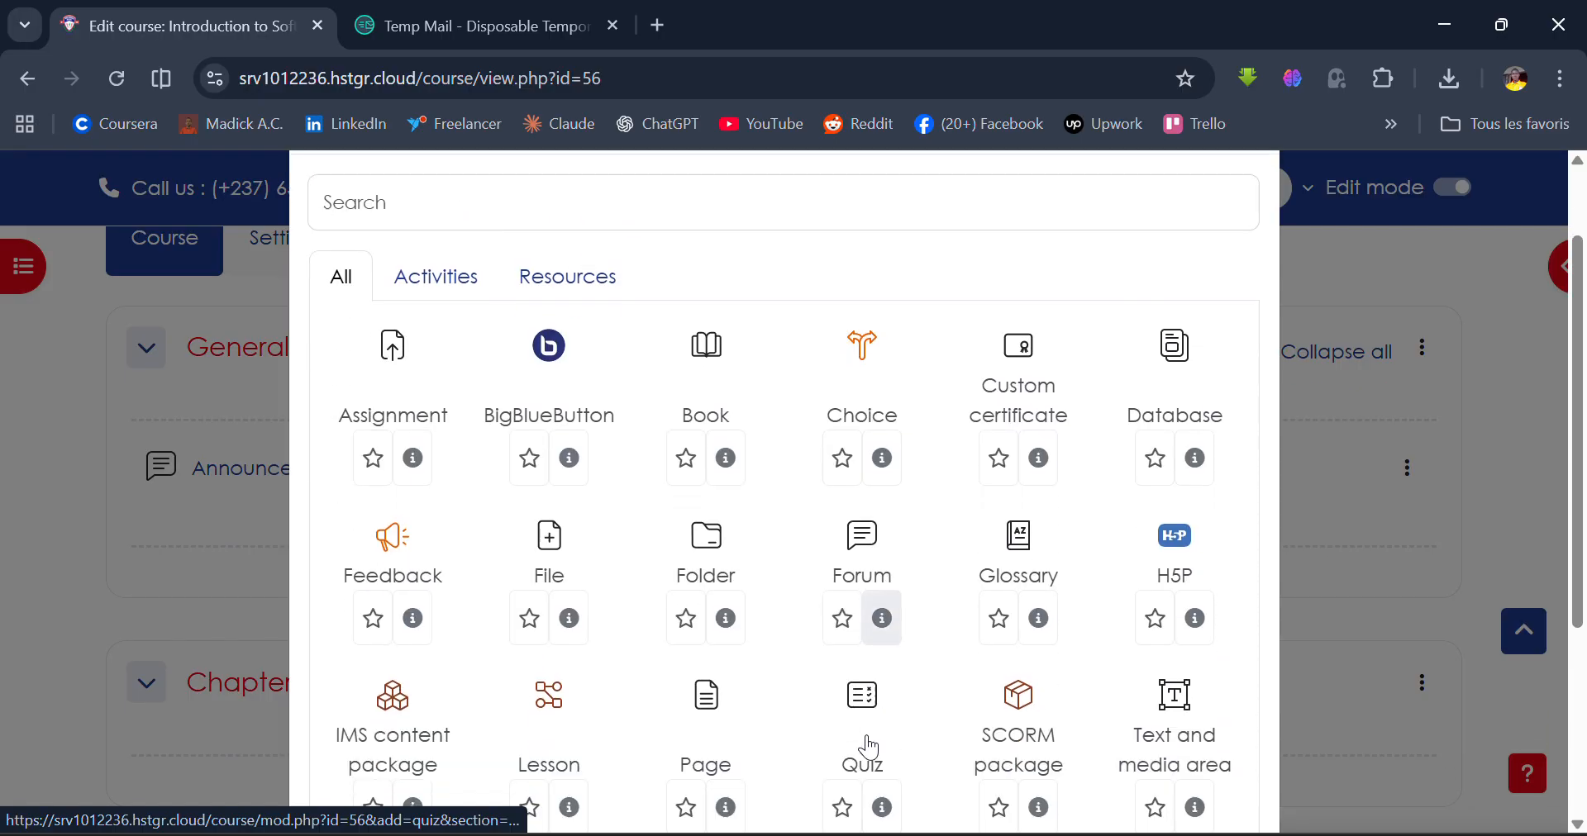
pyautogui.scroll(2, 1052, 417)
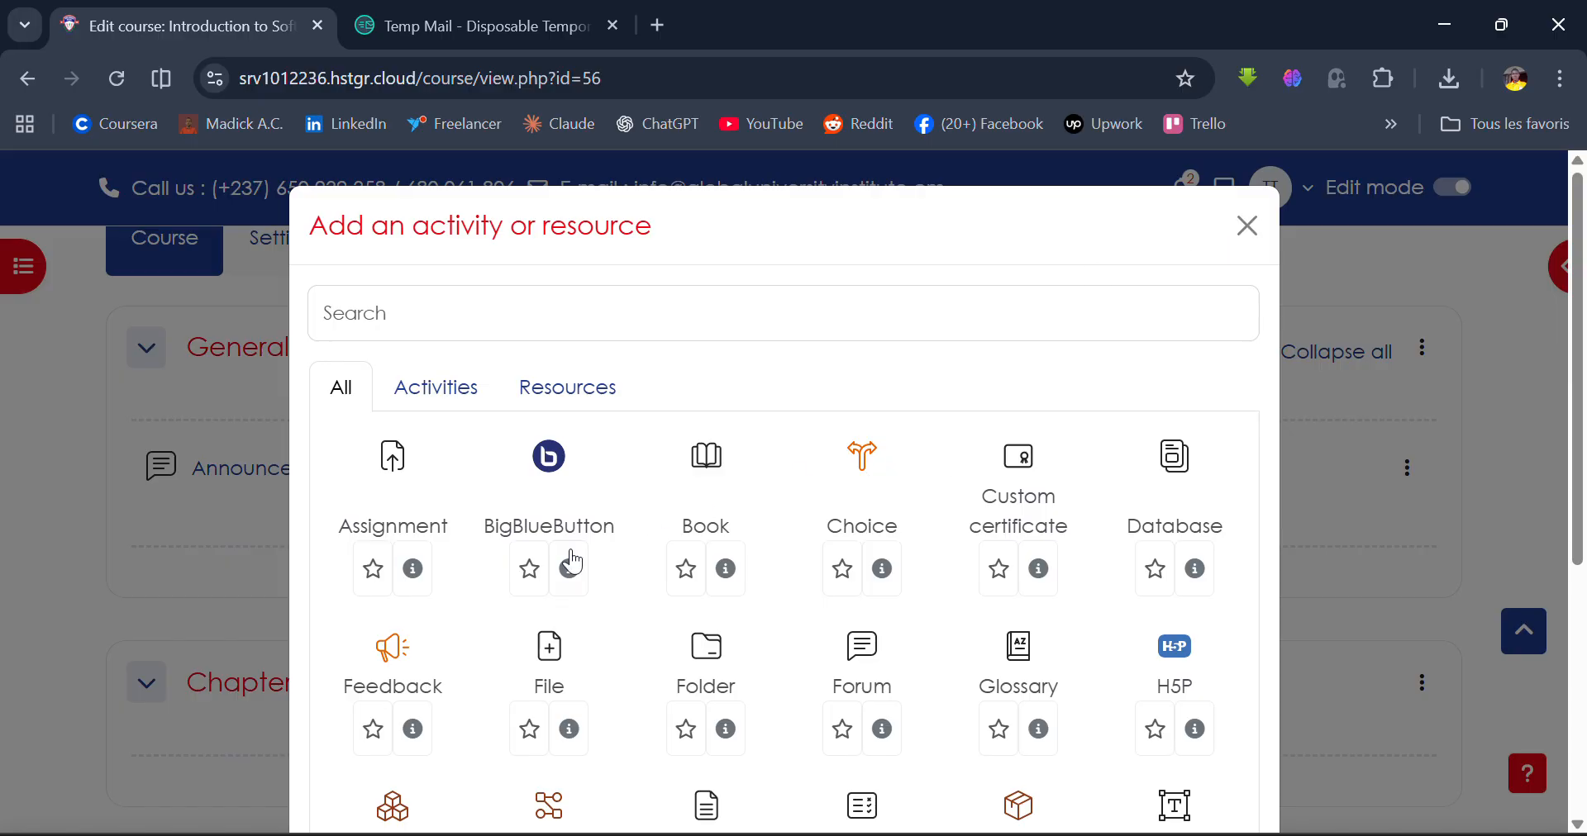
# Start a new BigBlueButton activity from the chooser and go to its room name
pyautogui.click(575, 488)
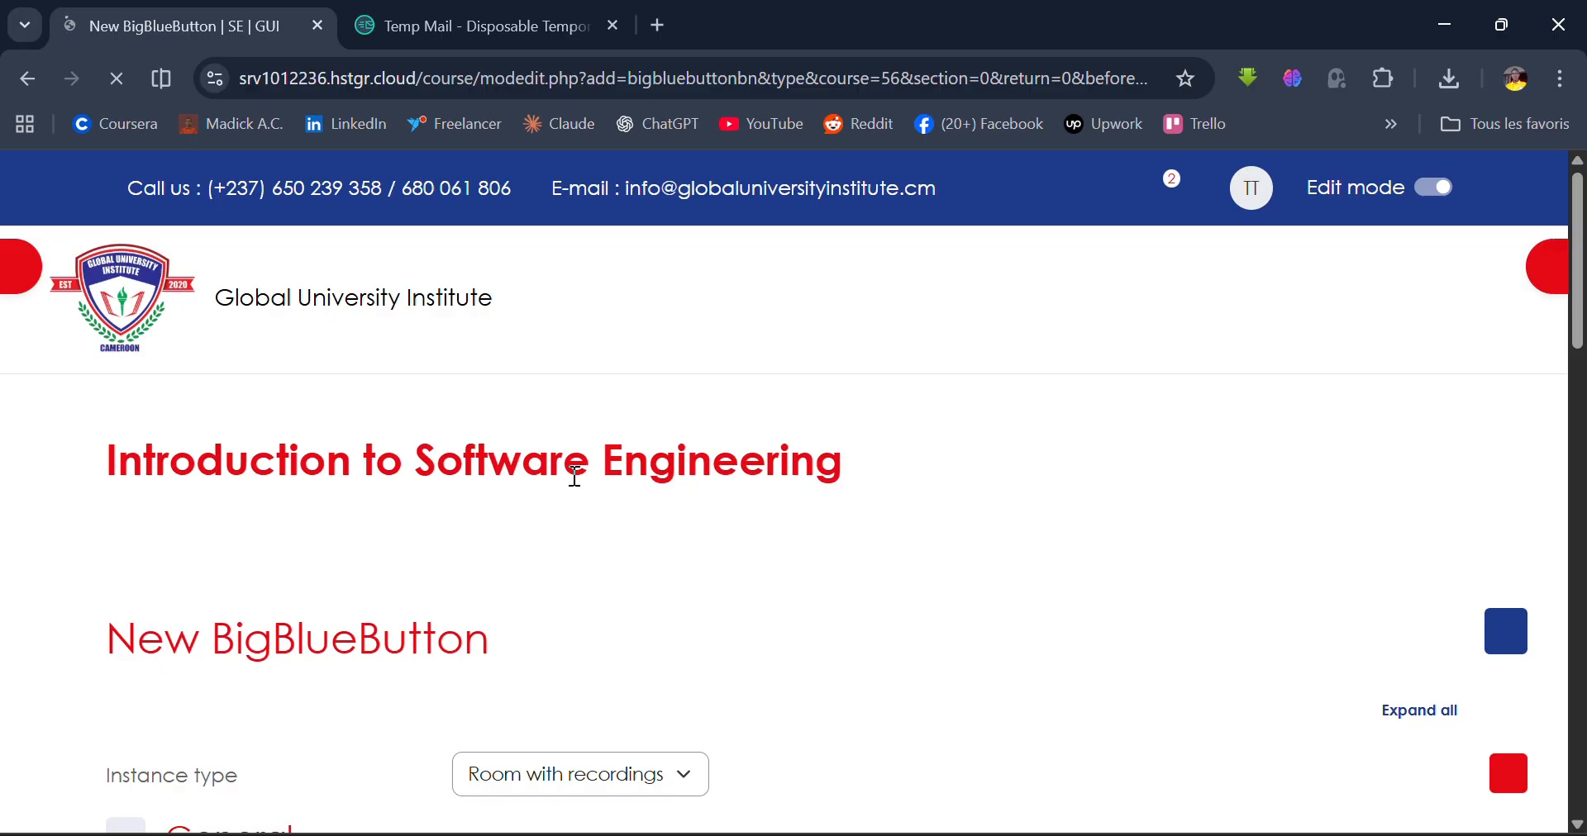
pyautogui.scroll(-3, 574, 477)
pyautogui.scroll(2, 575, 477)
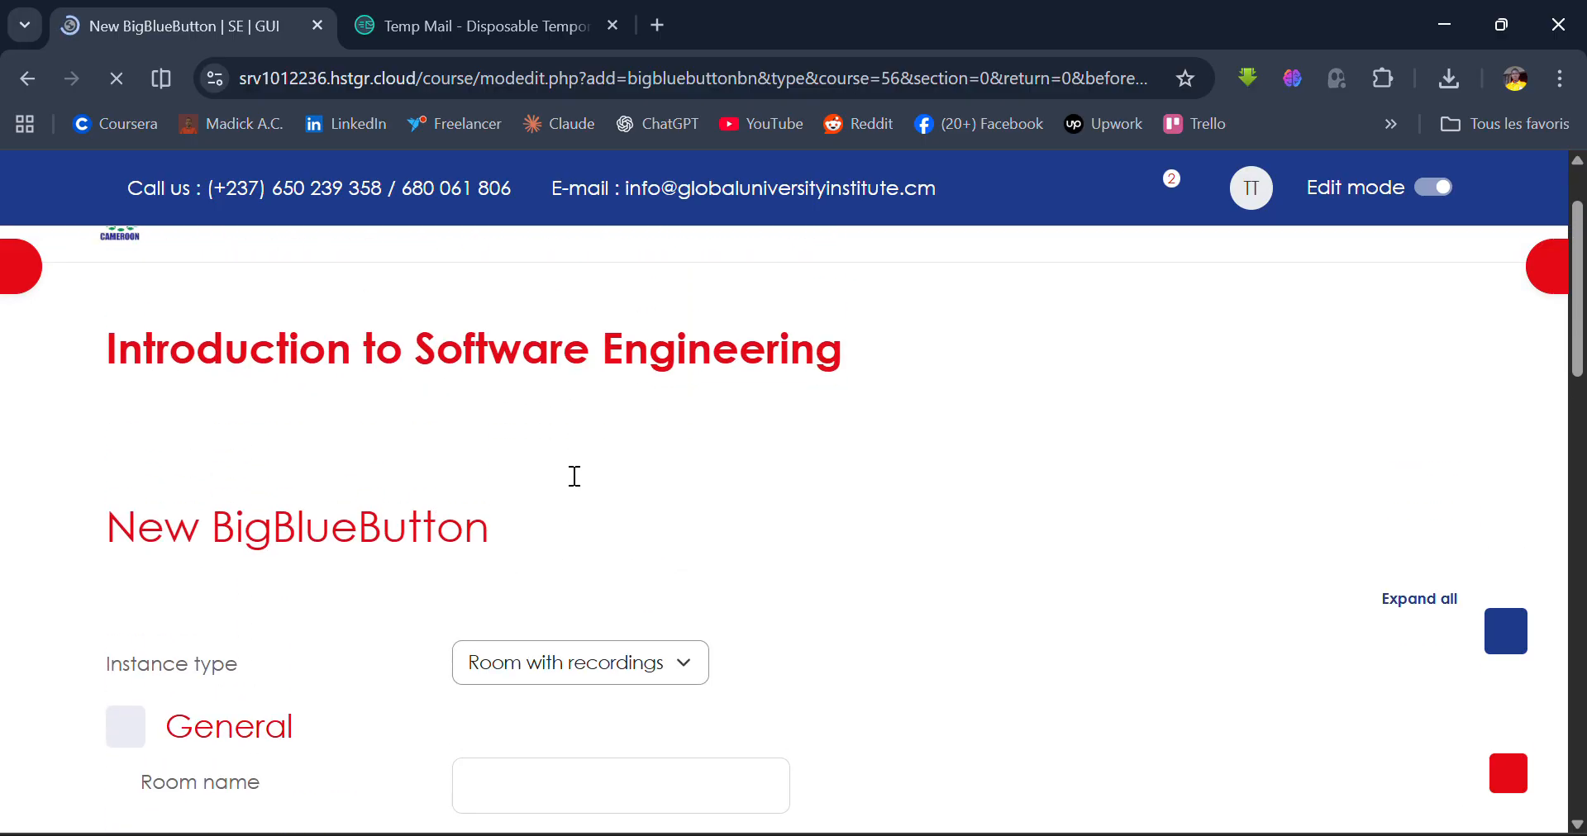
pyautogui.scroll(-2, 574, 477)
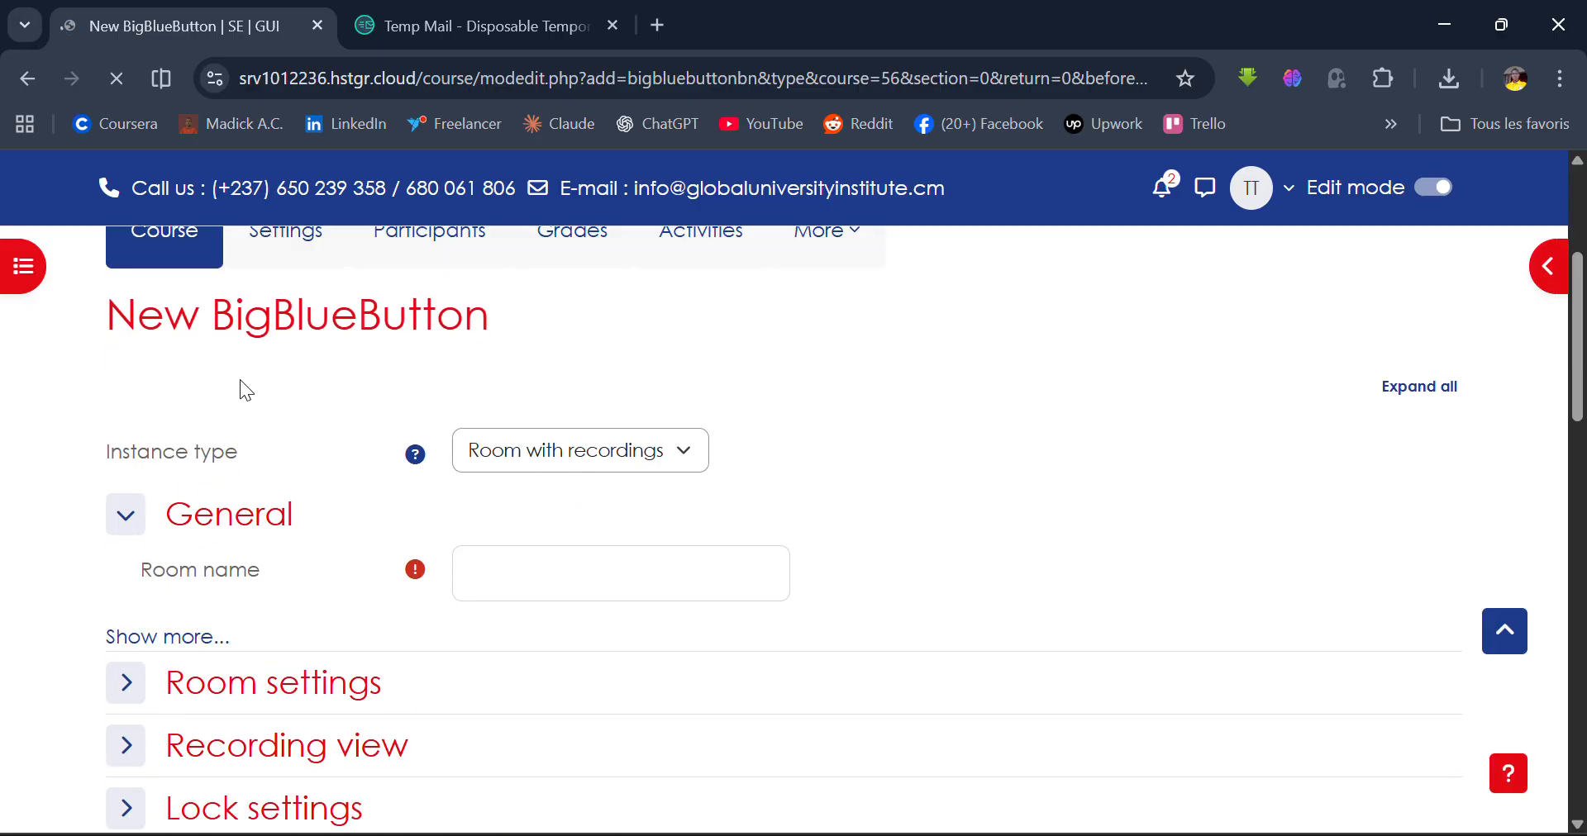
pyautogui.scroll(-1, 481, 393)
pyautogui.scroll(-1, 481, 393)
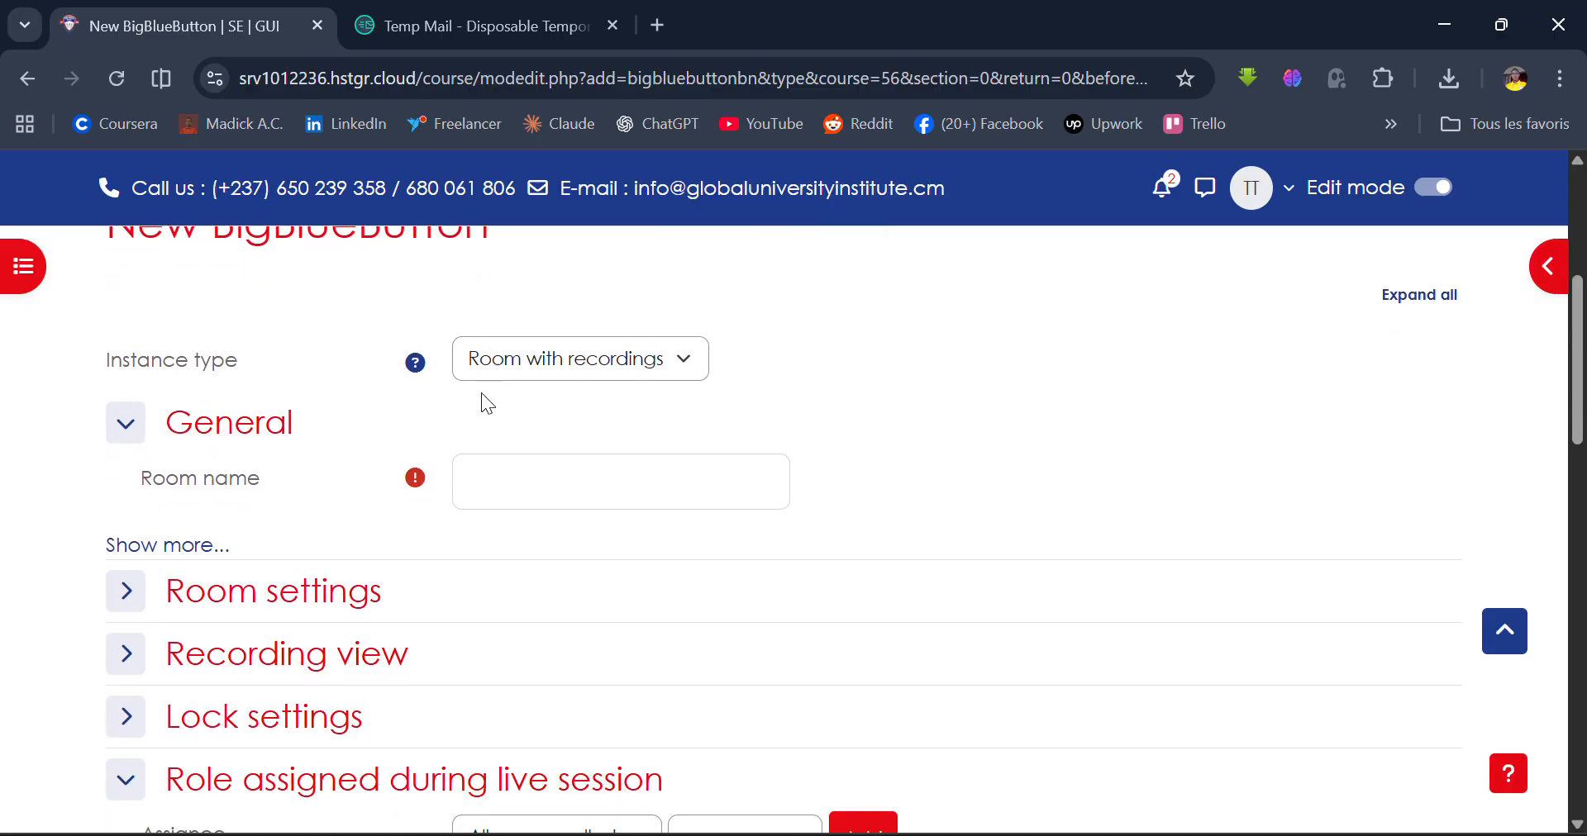
pyautogui.click(565, 464)
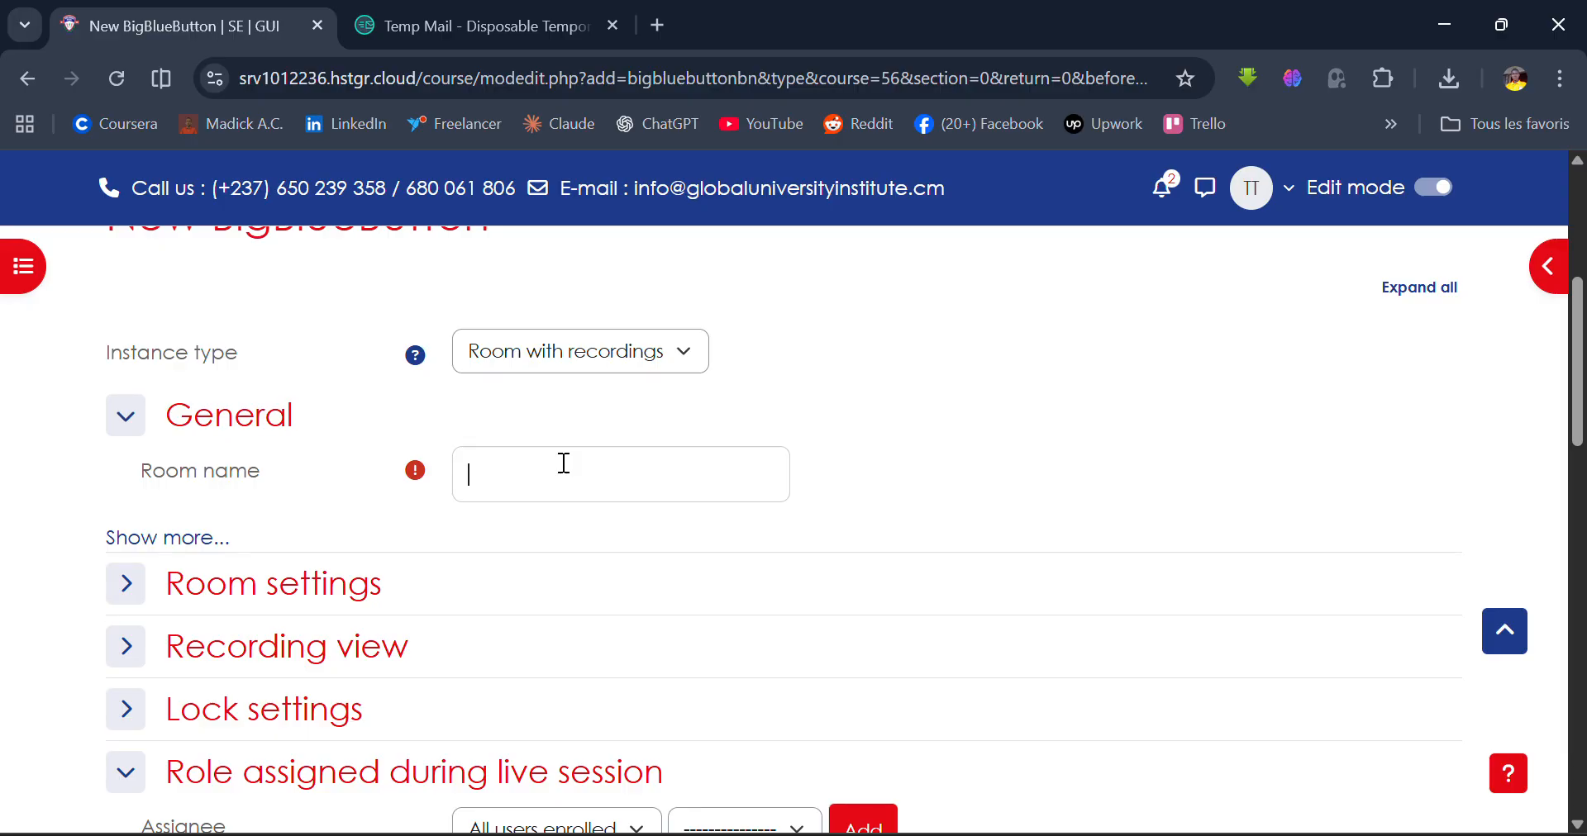
pyautogui.write('Study Ro')
pyautogui.press('BackSpace')
pyautogui.press('BackSpace')
pyautogui.press('BackSpace')
pyautogui.press('BackSpace')
pyautogui.press('BackSpace')
pyautogui.press('BackSpace')
pyautogui.press('BackSpace')
pyautogui.press('BackSpace')
# Name the BigBlueButton room "Online Class"
pyautogui.write('Online C')
pyautogui.press('BackSpace')
pyautogui.press('Right')
pyautogui.write('lass')
# View the Room settings and Recording view options of the new room and collapse them again
pyautogui.scroll(-2, 564, 463)
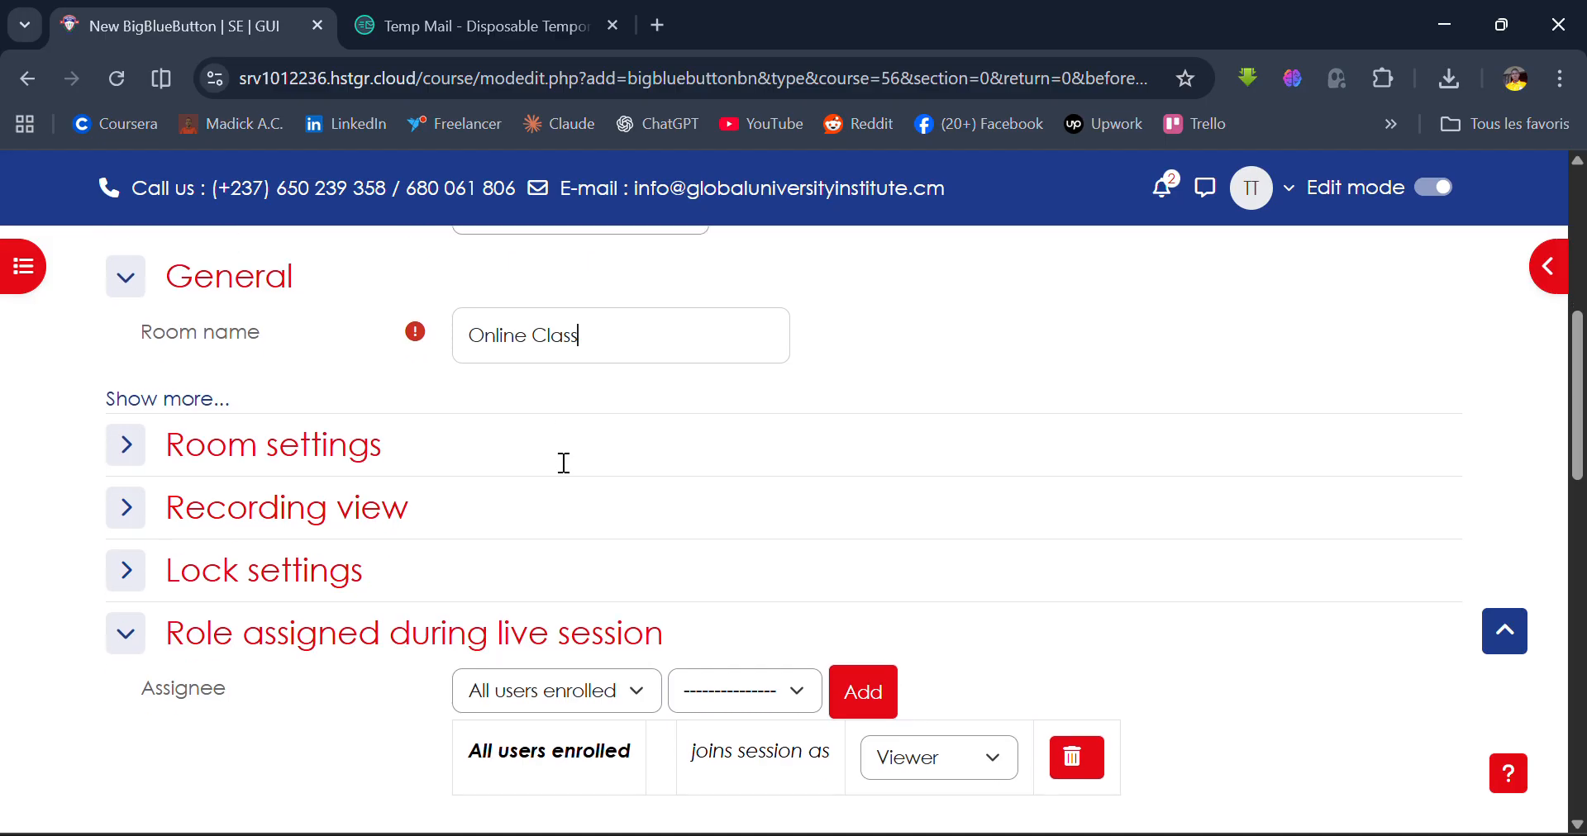
pyautogui.click(130, 453)
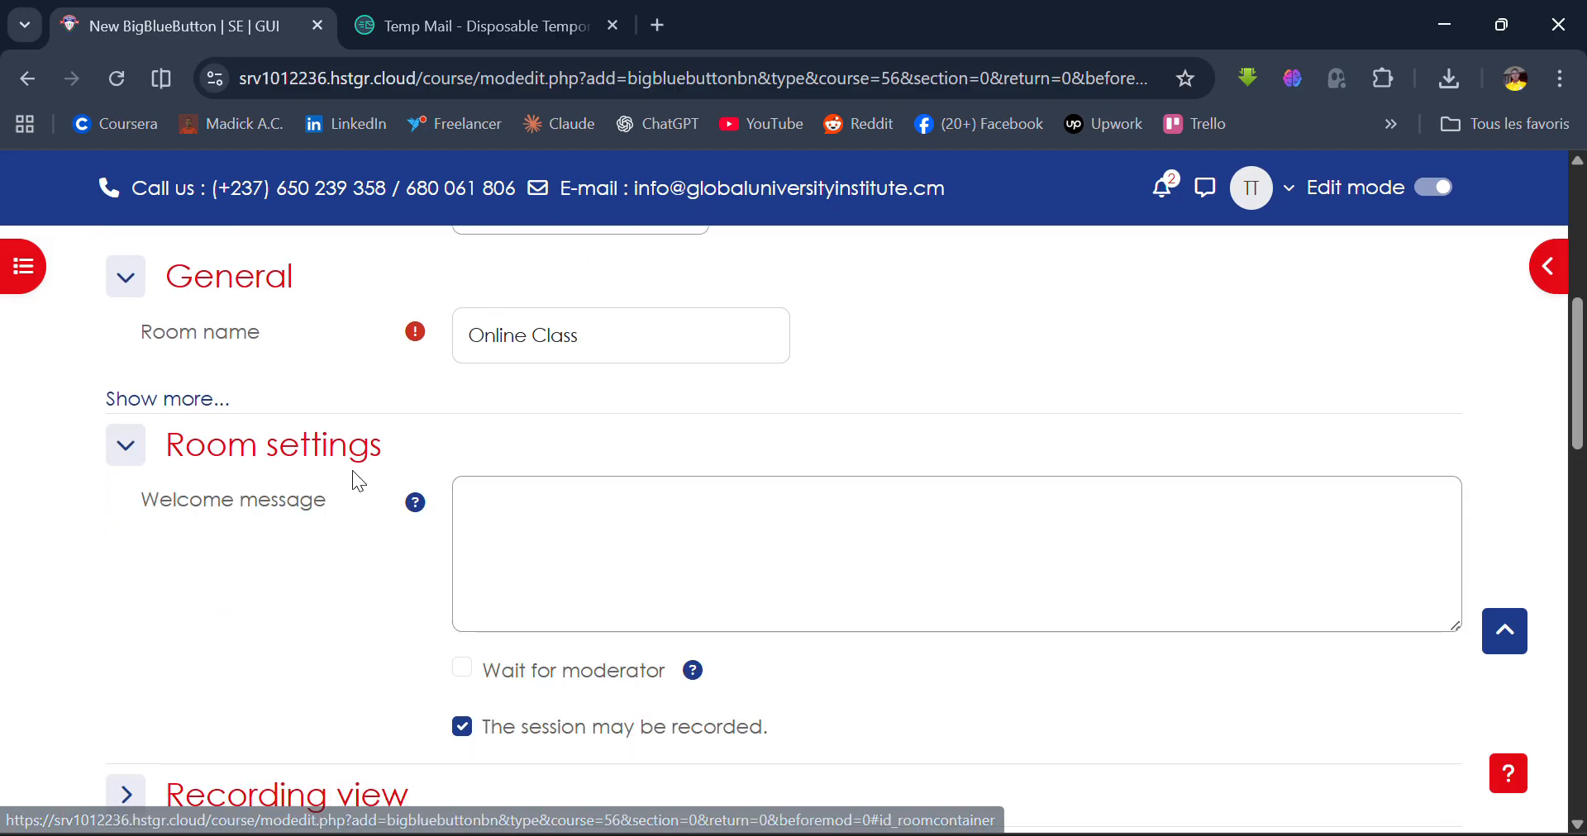
pyautogui.click(122, 452)
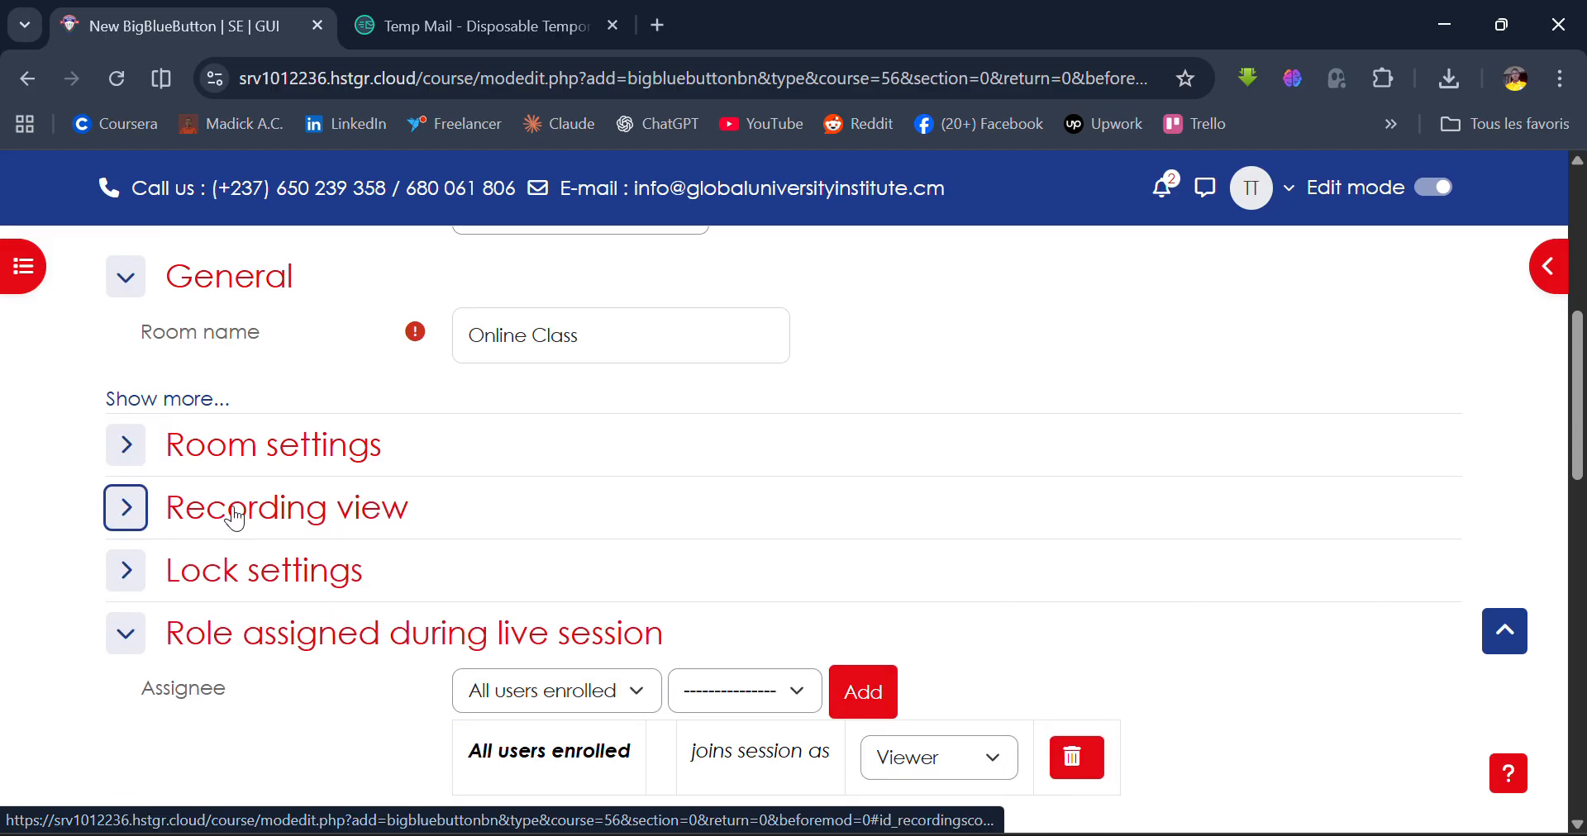
pyautogui.click(134, 519)
pyautogui.click(134, 519)
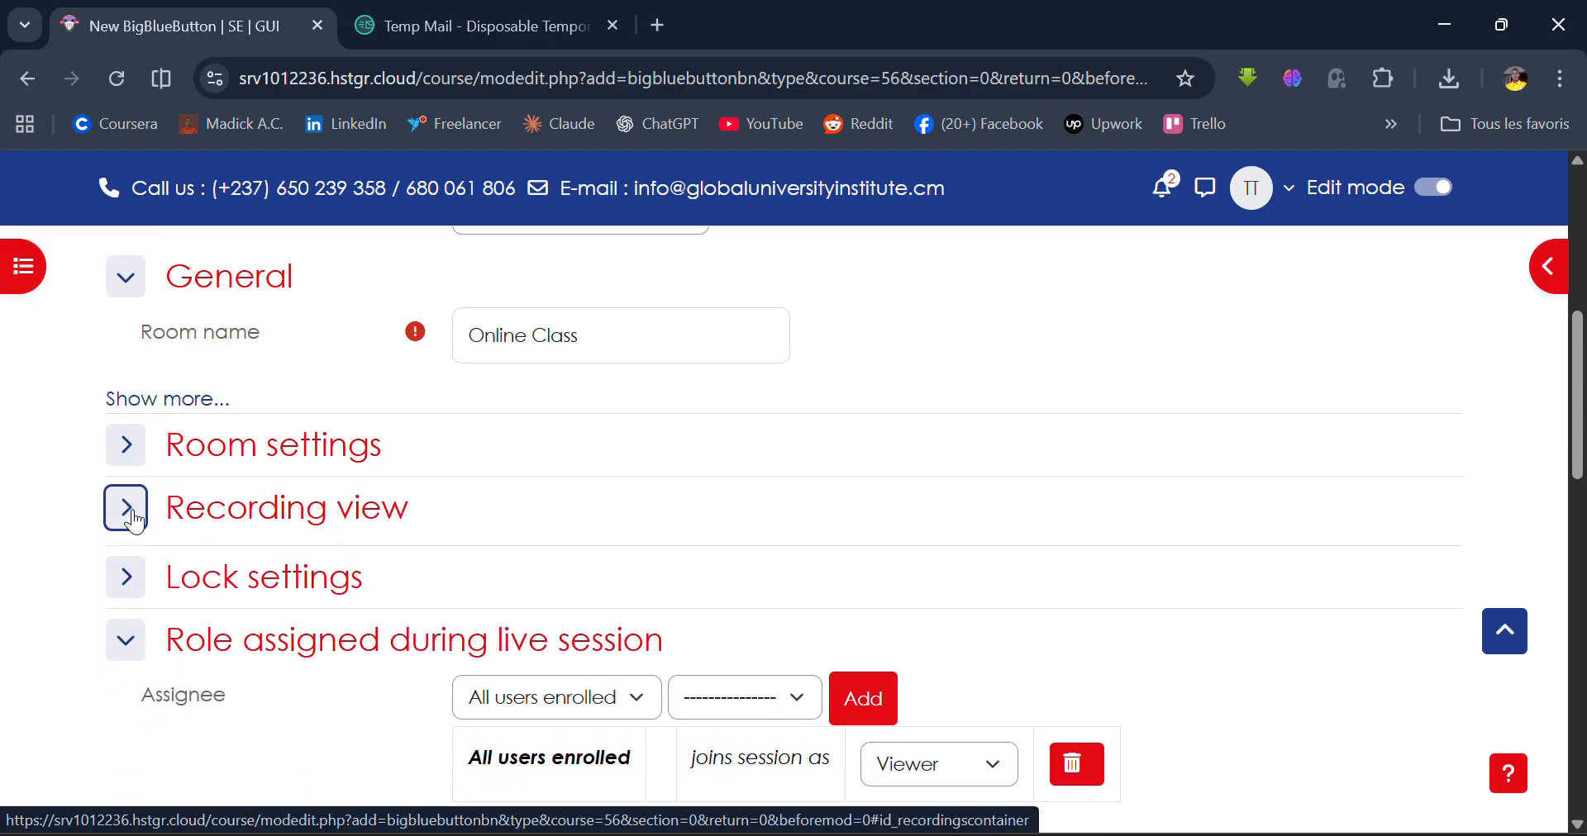
# Review the roles assigned during the live session and expand Session timing to view the open and close dates
pyautogui.scroll(-1, 133, 521)
pyautogui.scroll(-1, 99, 496)
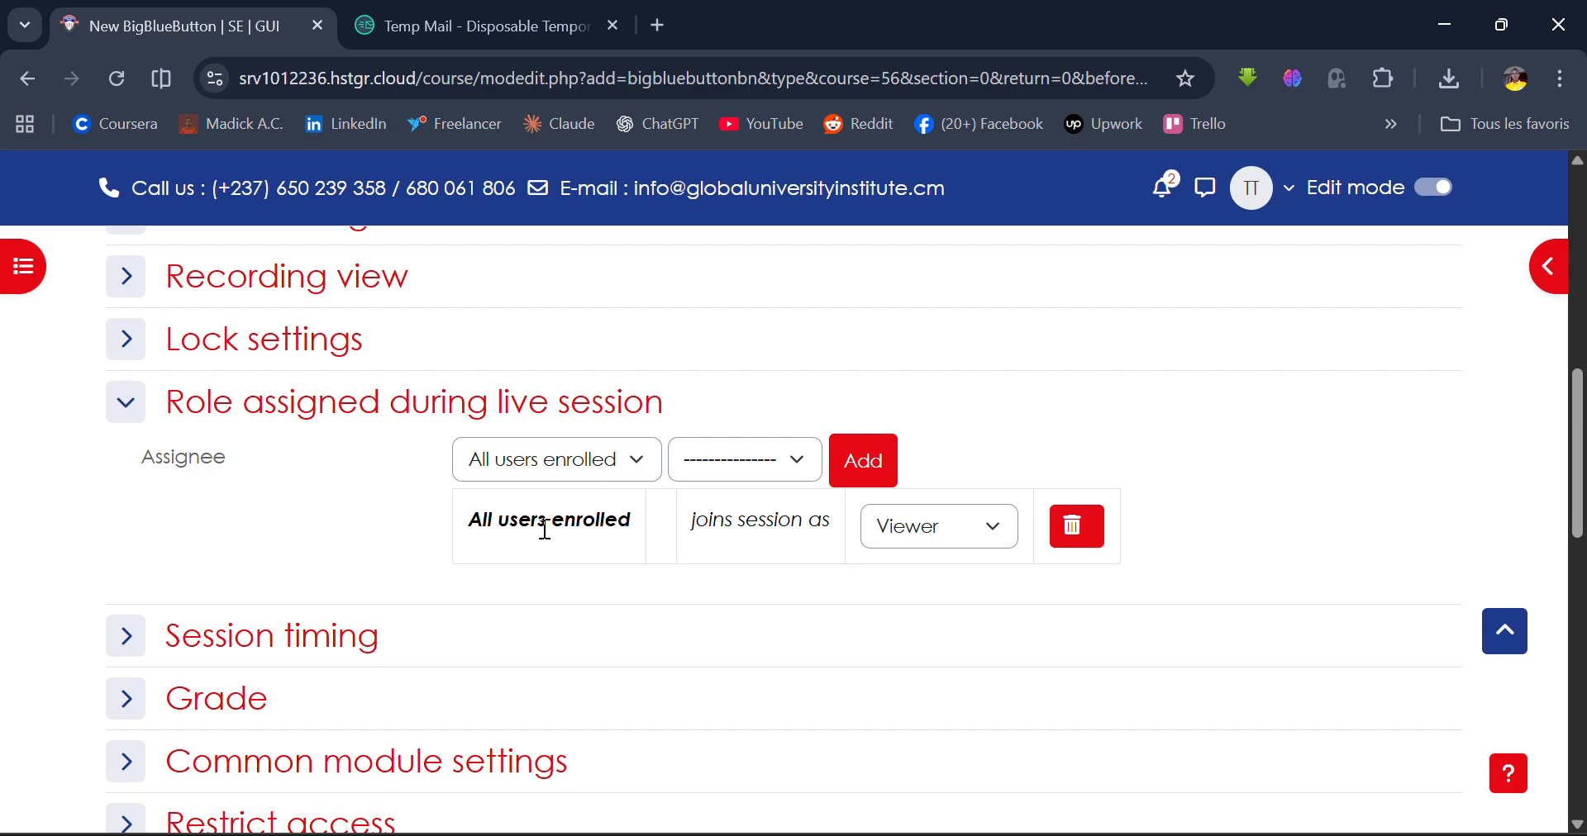
pyautogui.scroll(-1, 545, 530)
pyautogui.scroll(-1, 544, 530)
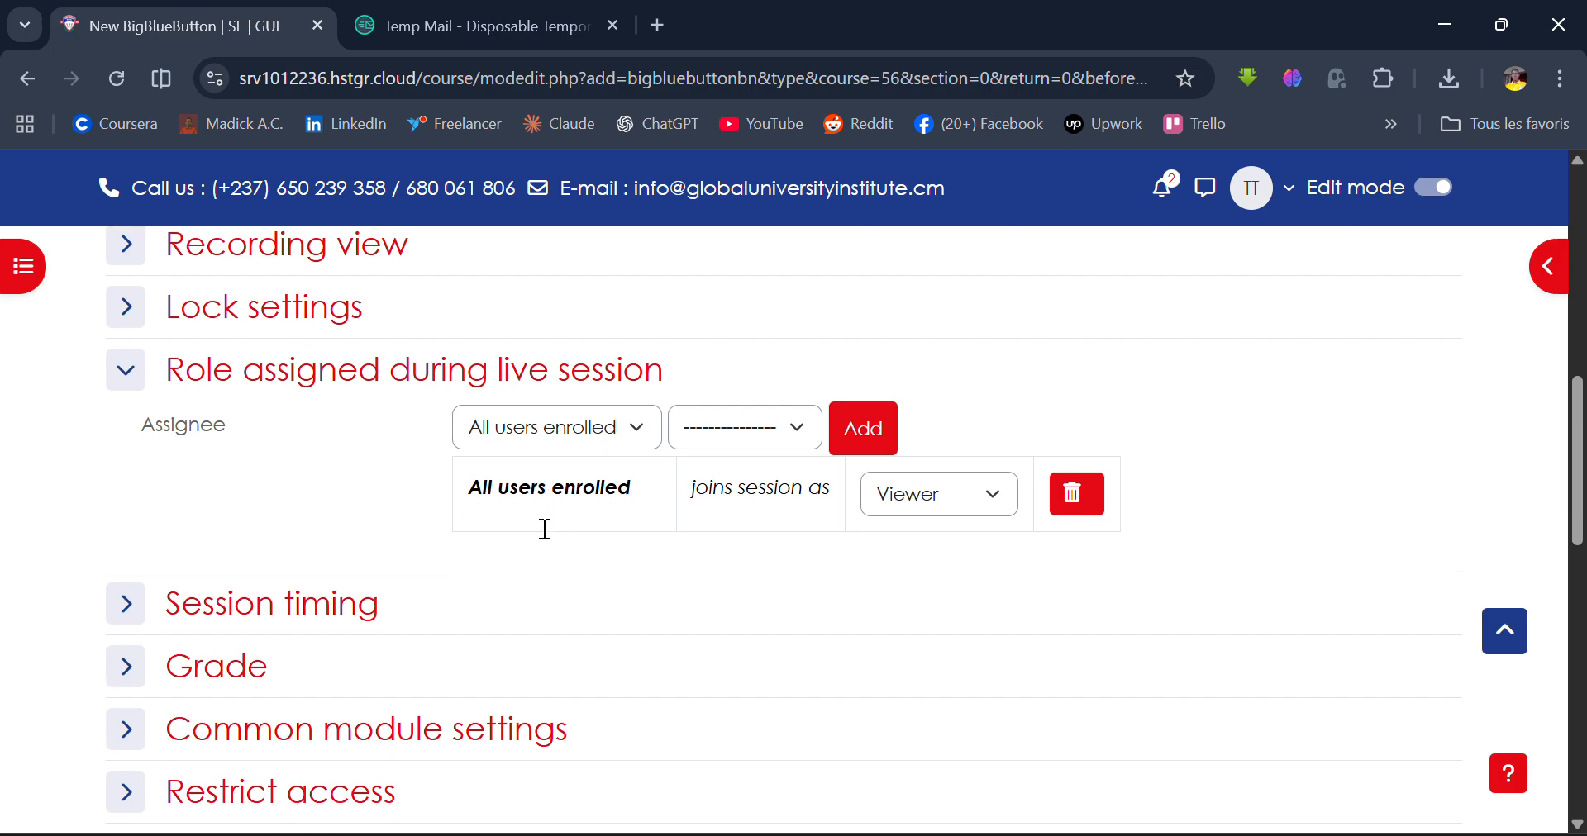
pyautogui.scroll(-1, 624, 513)
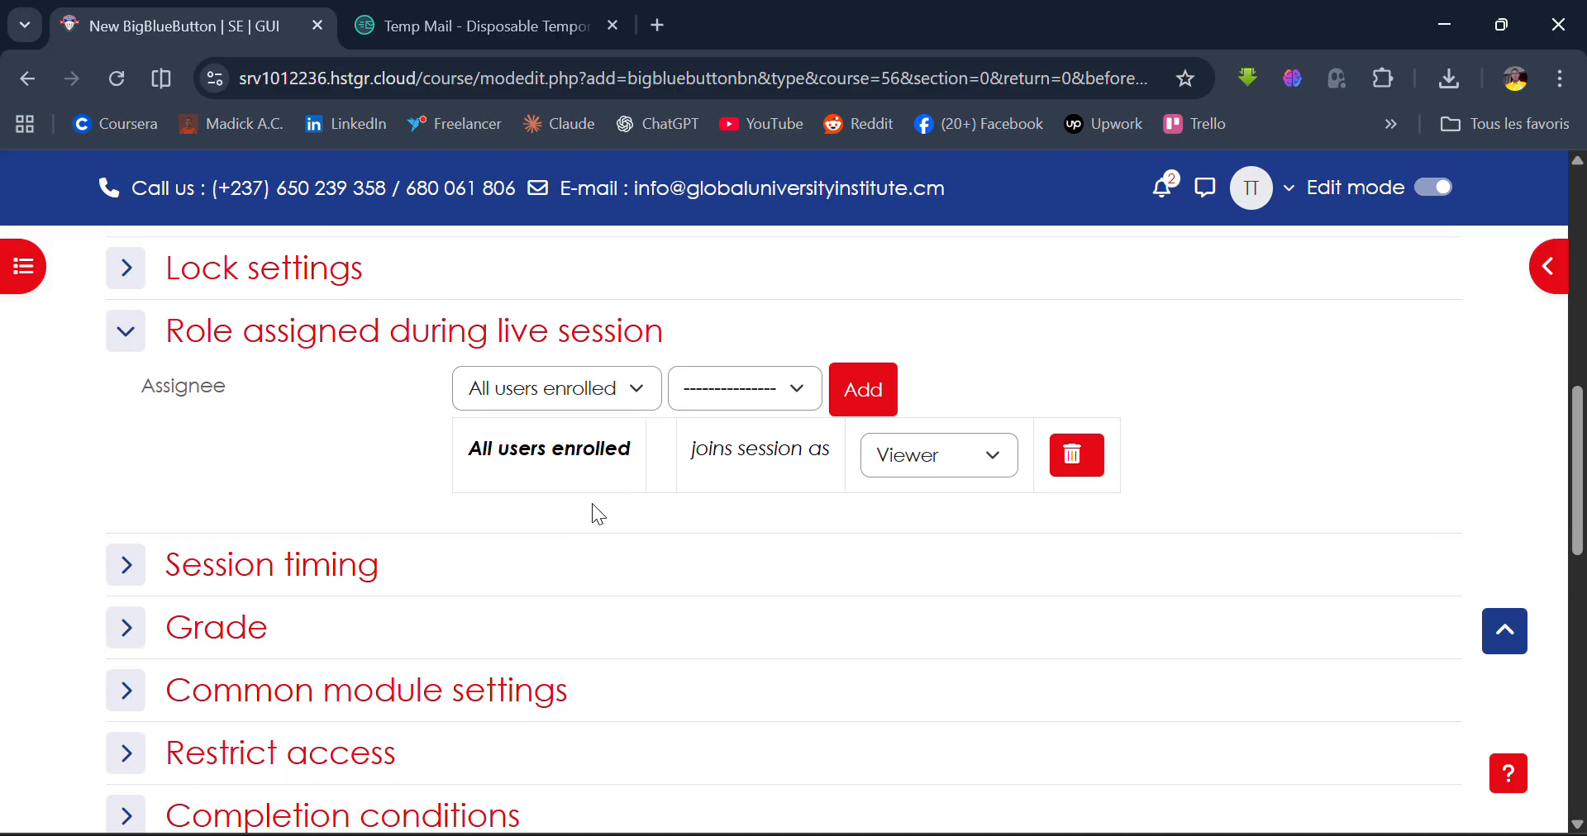
pyautogui.scroll(-2, 478, 532)
pyautogui.click(129, 468)
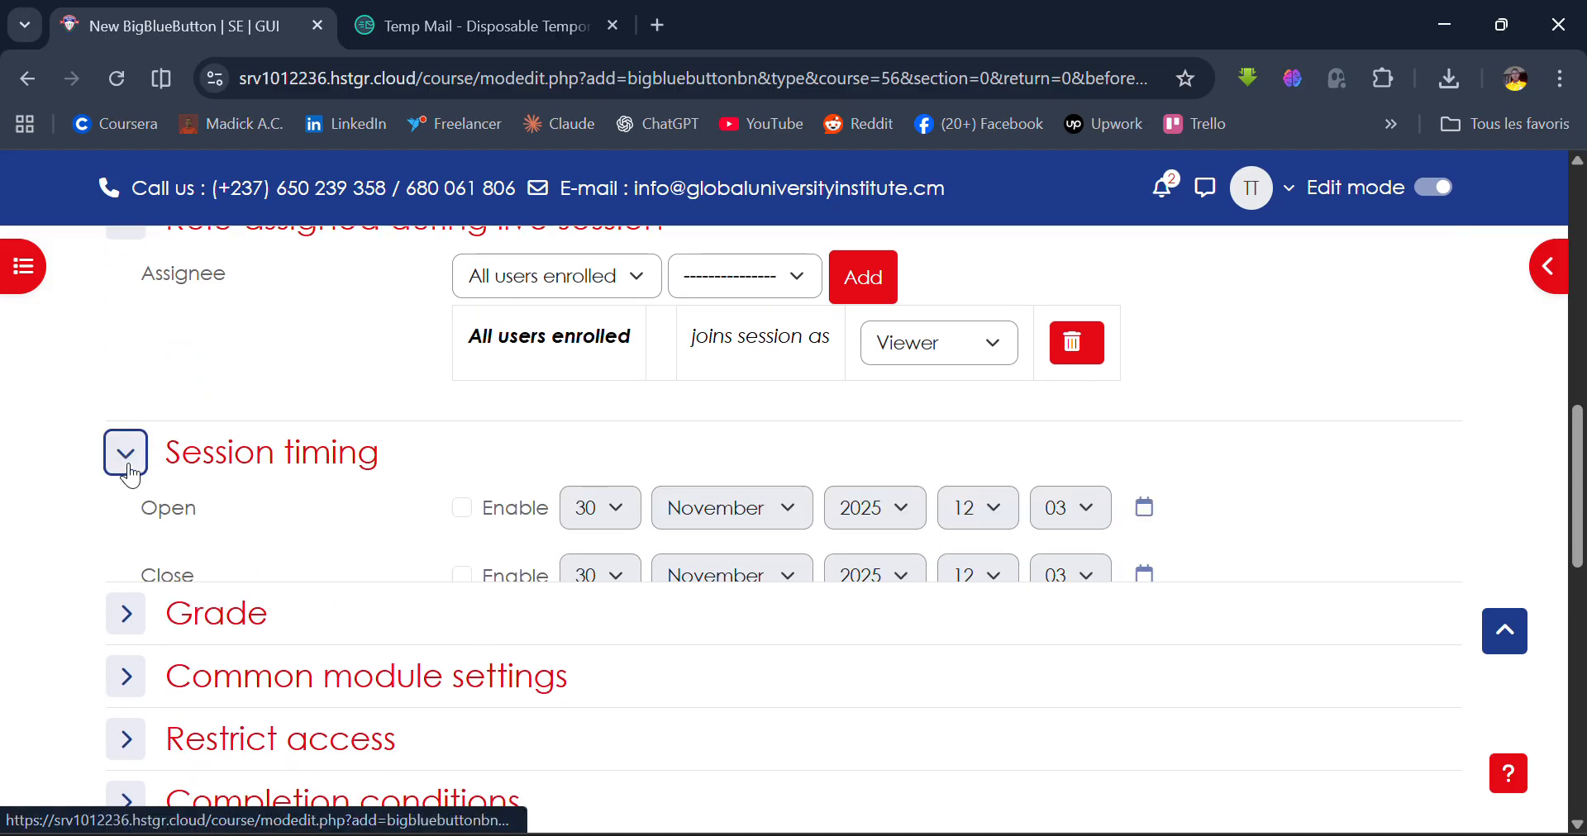
pyautogui.scroll(-2, 131, 476)
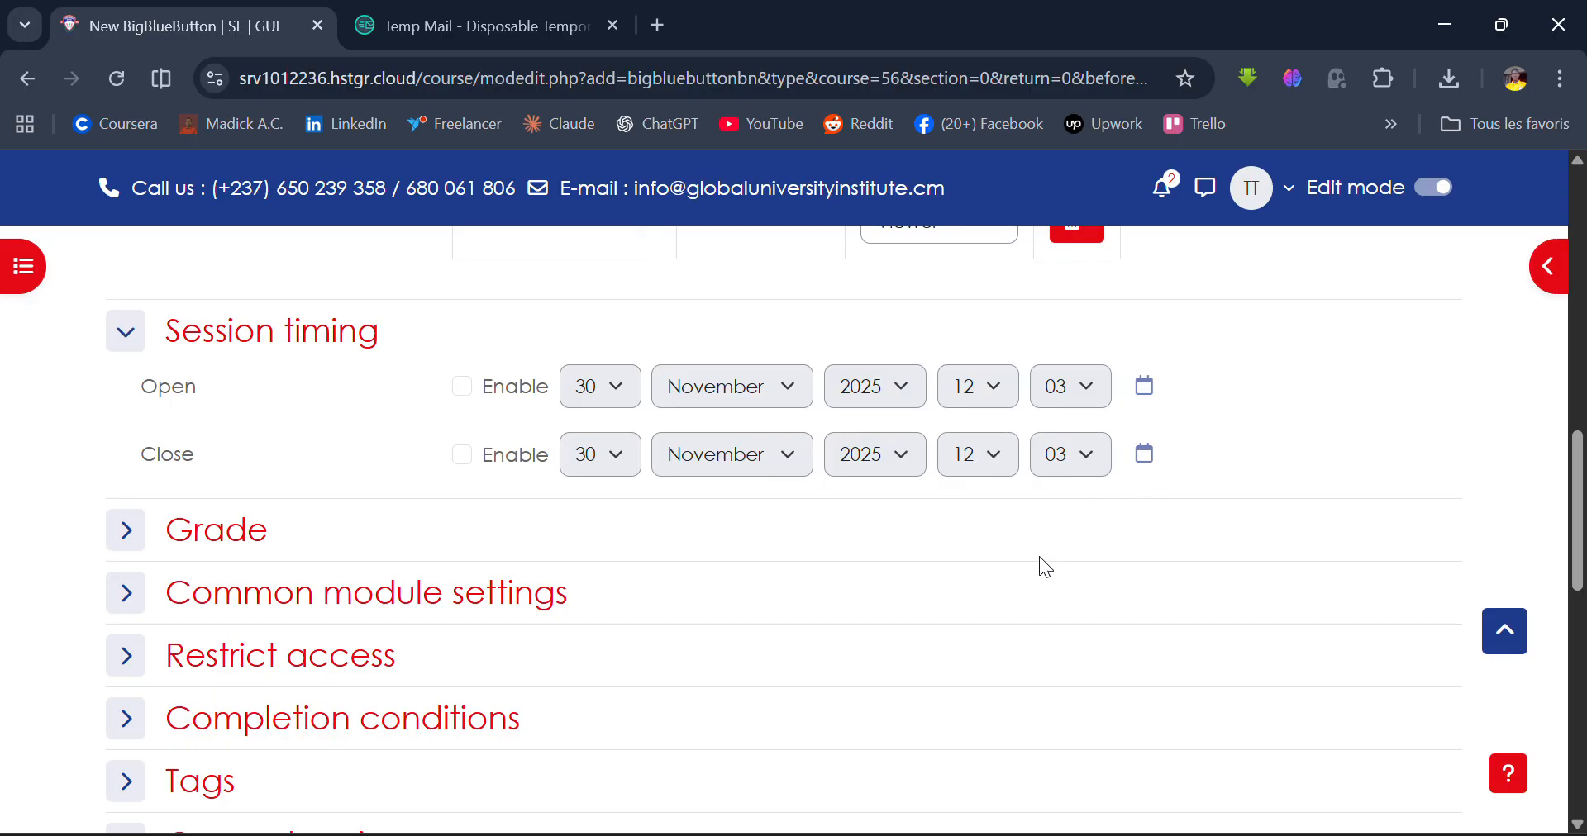
# Save the Online Class activity and return to the course
pyautogui.scroll(-1, 998, 461)
pyautogui.scroll(-3, 999, 461)
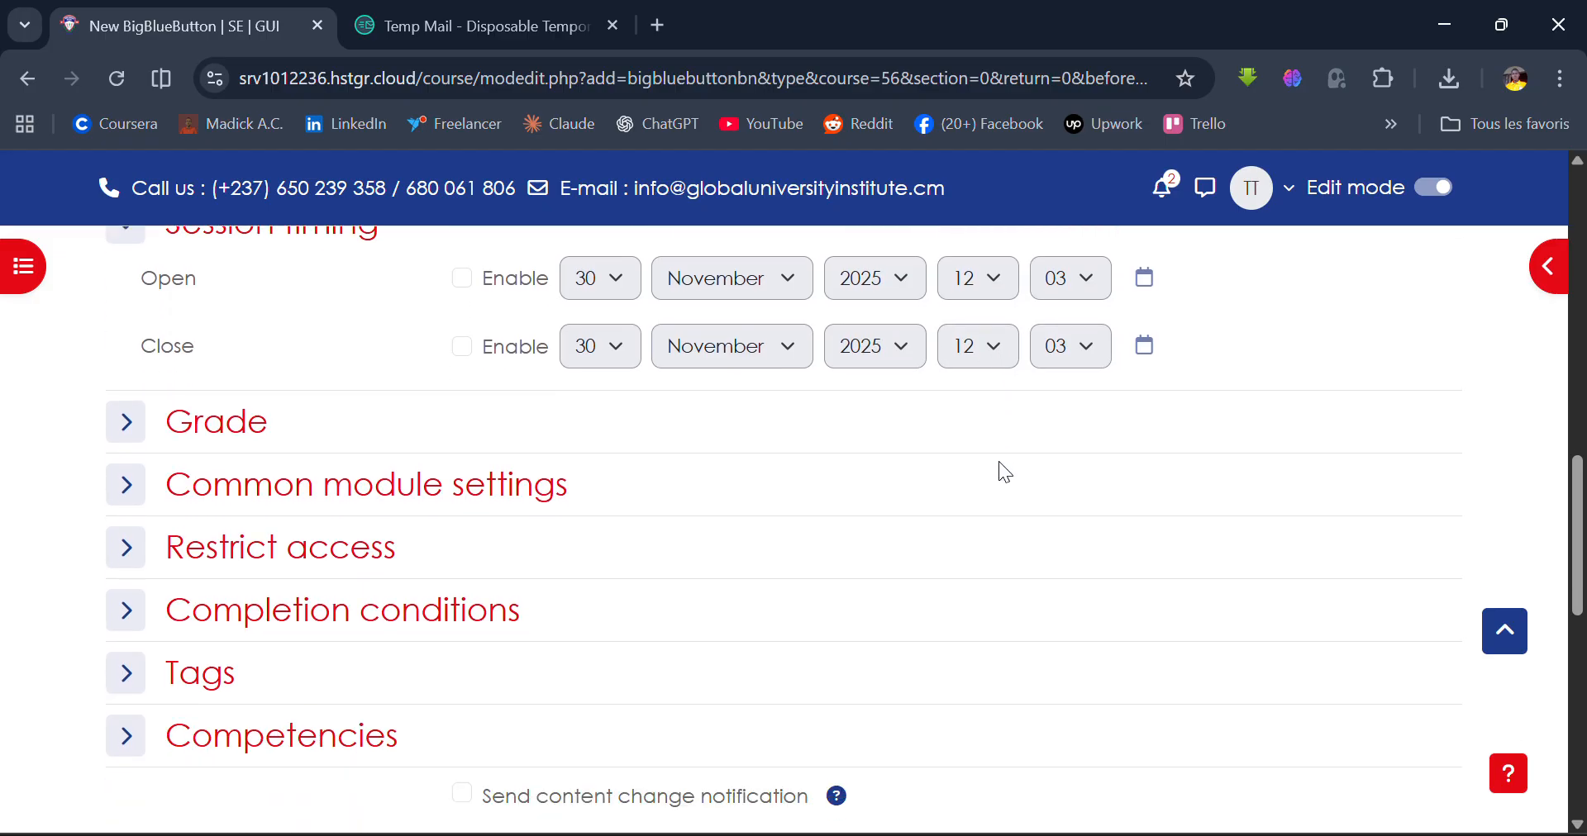
pyautogui.scroll(-2, 998, 462)
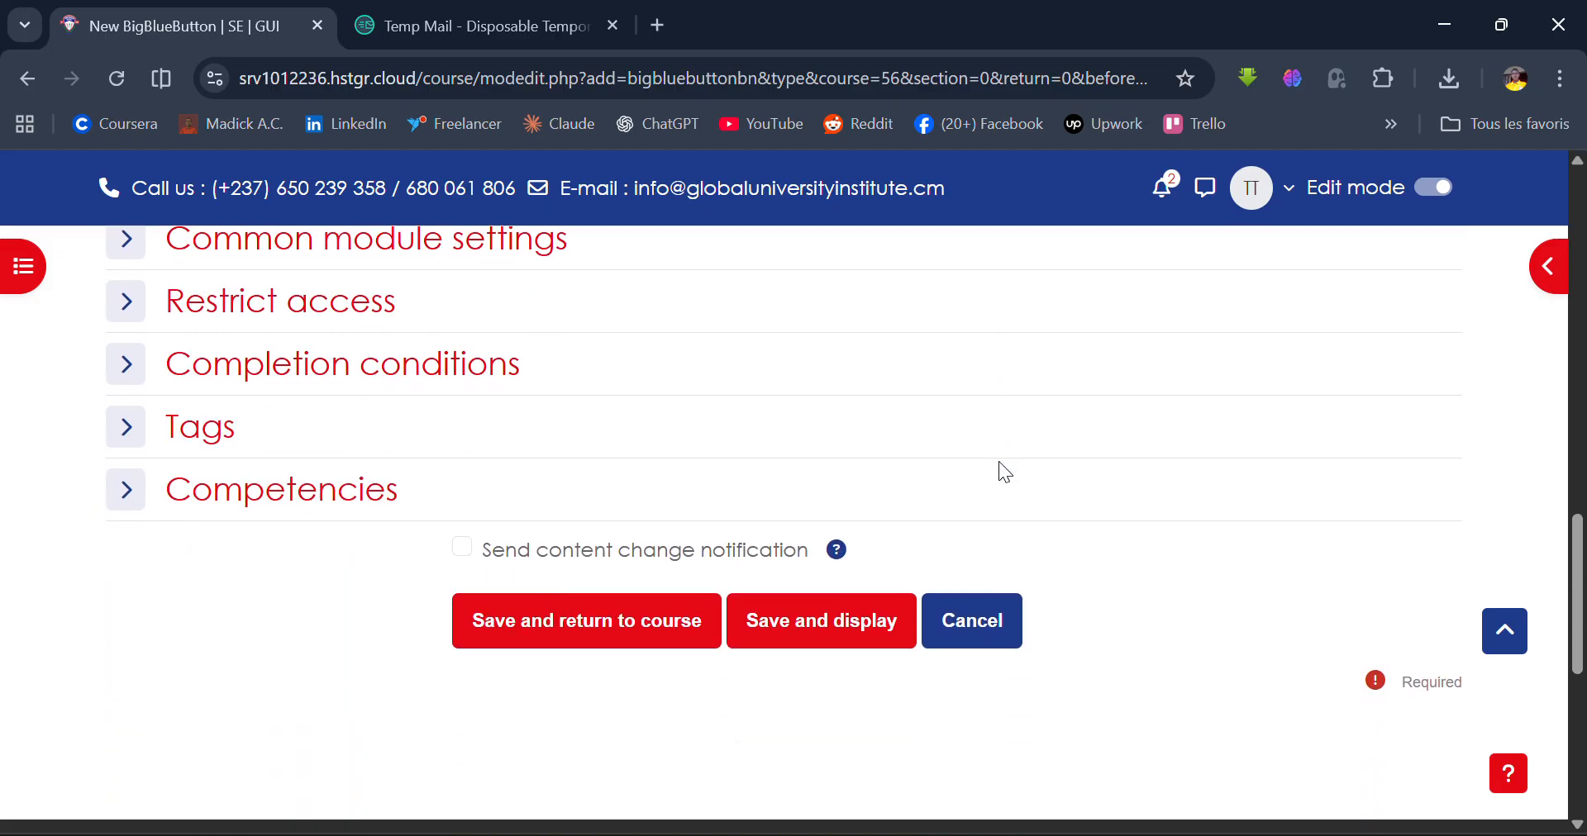
pyautogui.click(626, 526)
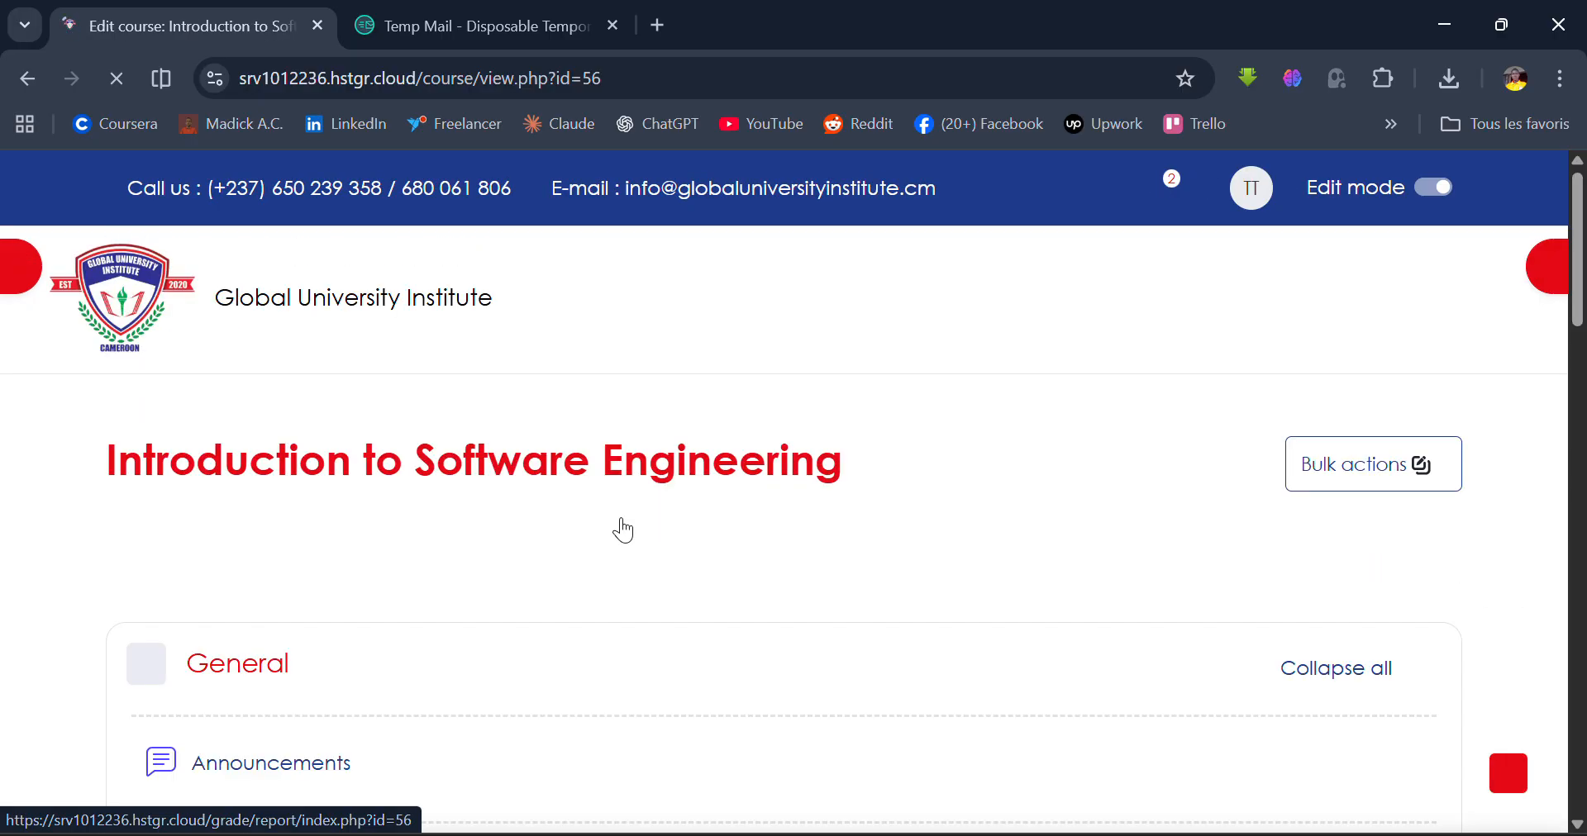
# Start adding a new Assignment activity to the course's General section
pyautogui.scroll(-2, 623, 530)
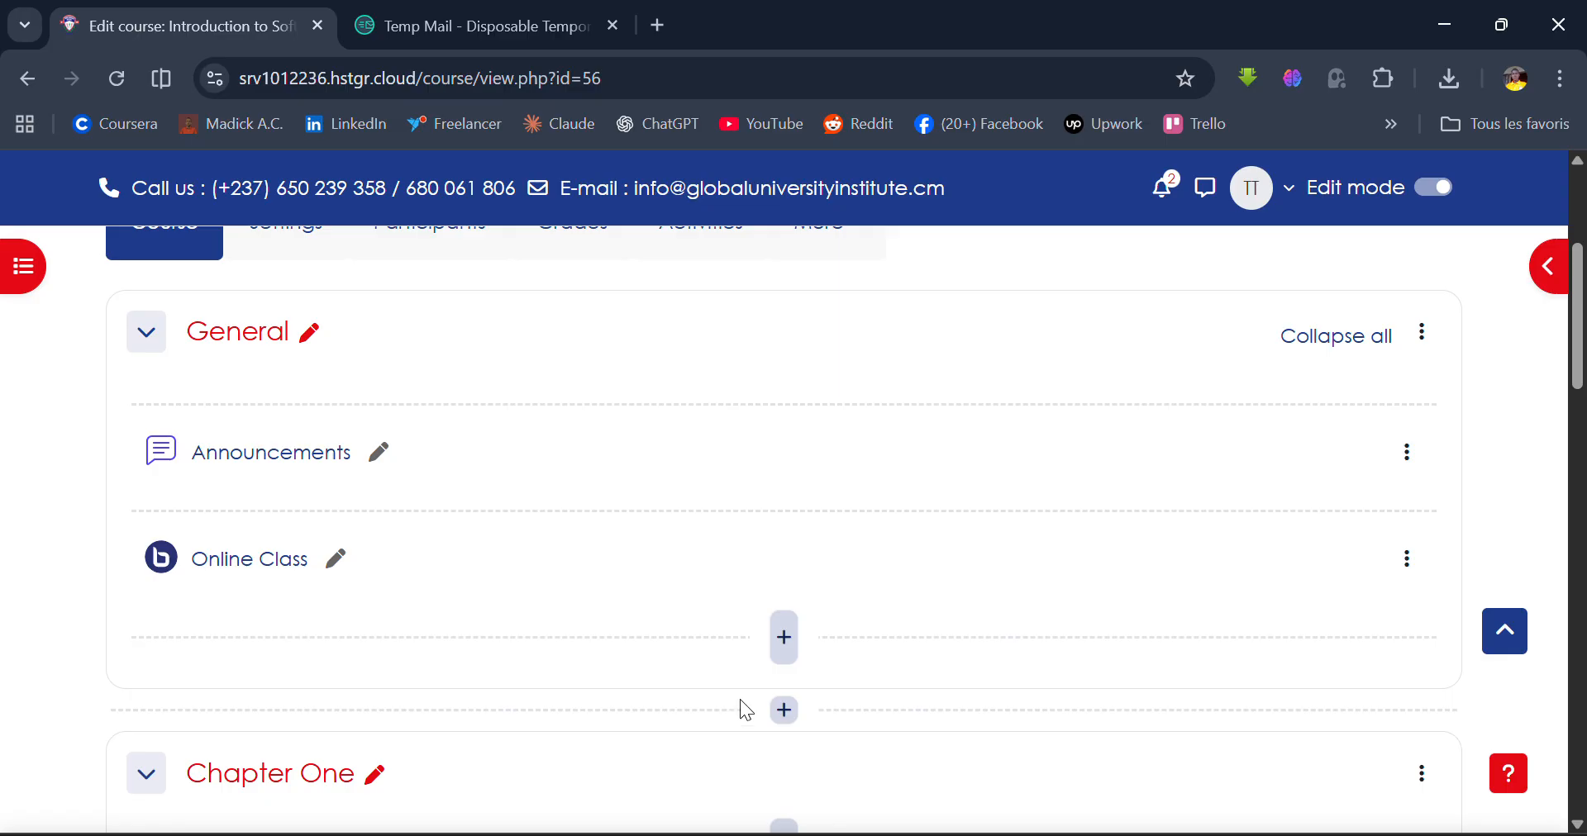
pyautogui.click(790, 653)
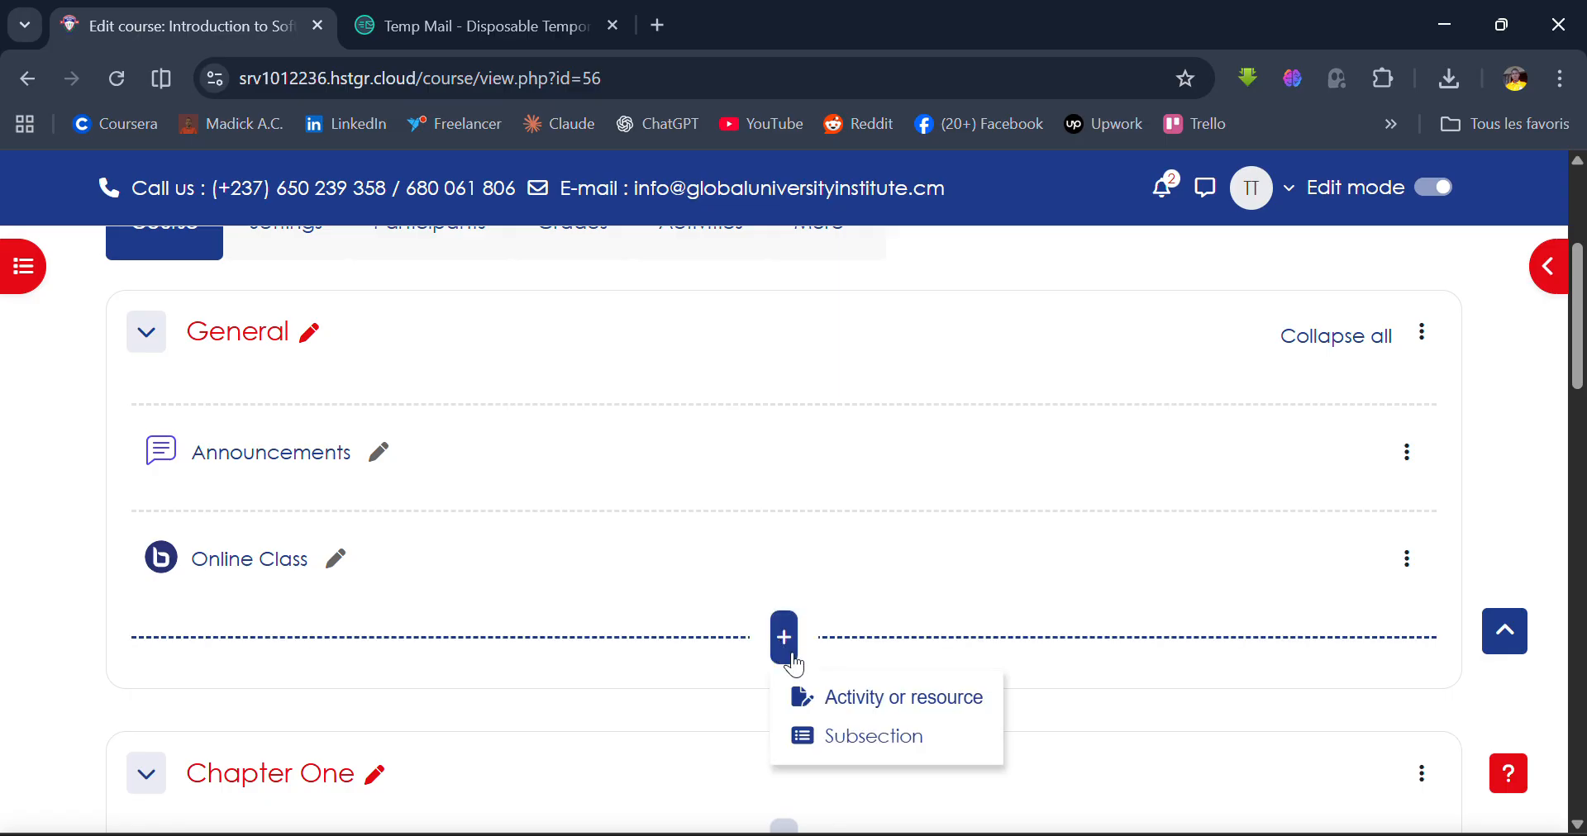
pyautogui.click(826, 696)
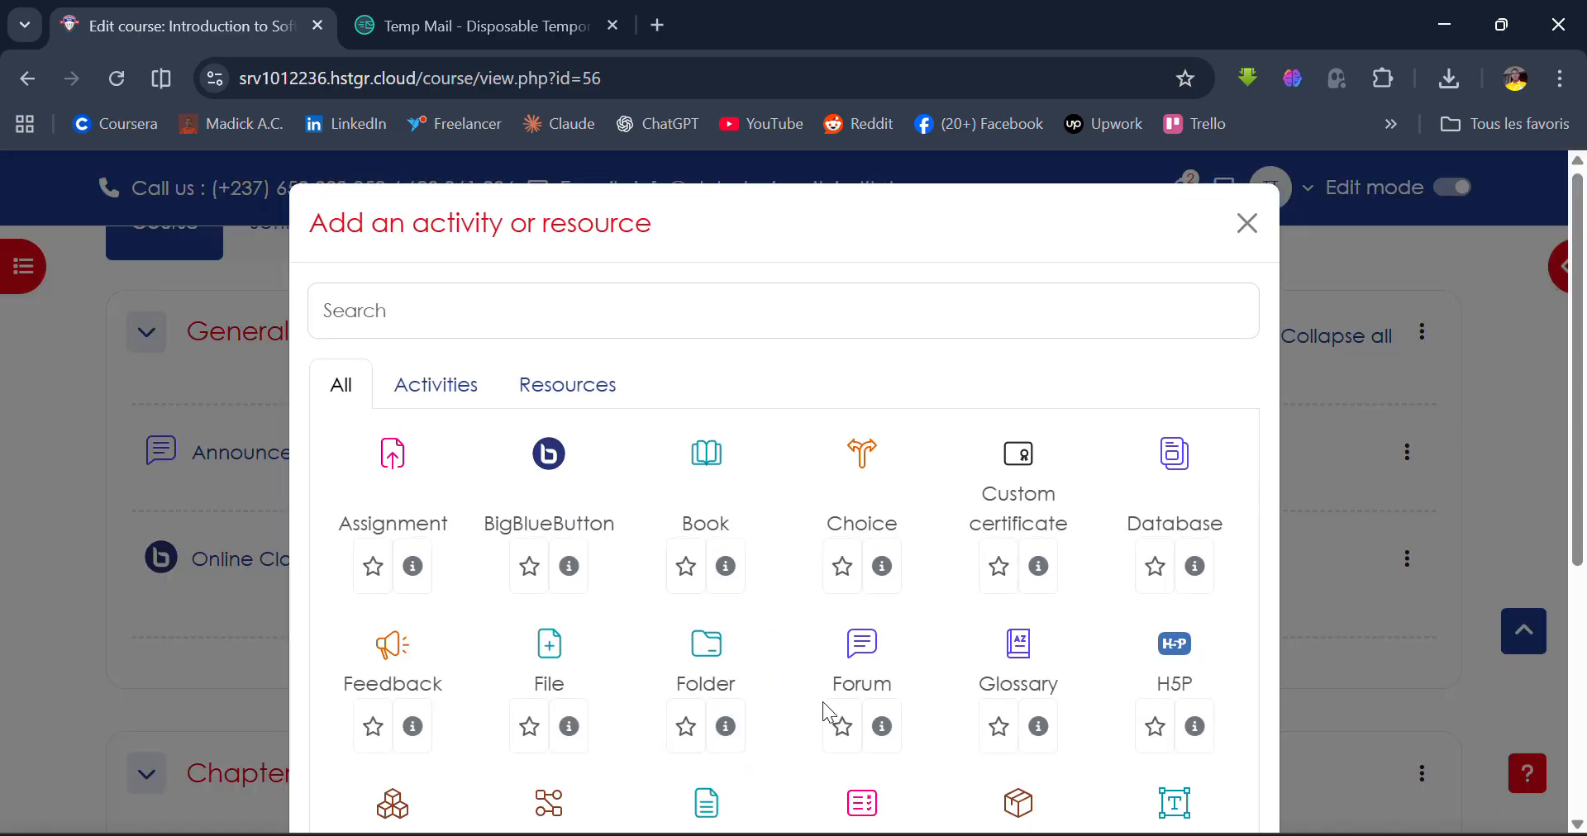
pyautogui.scroll(-2, 822, 704)
pyautogui.scroll(-2, 824, 712)
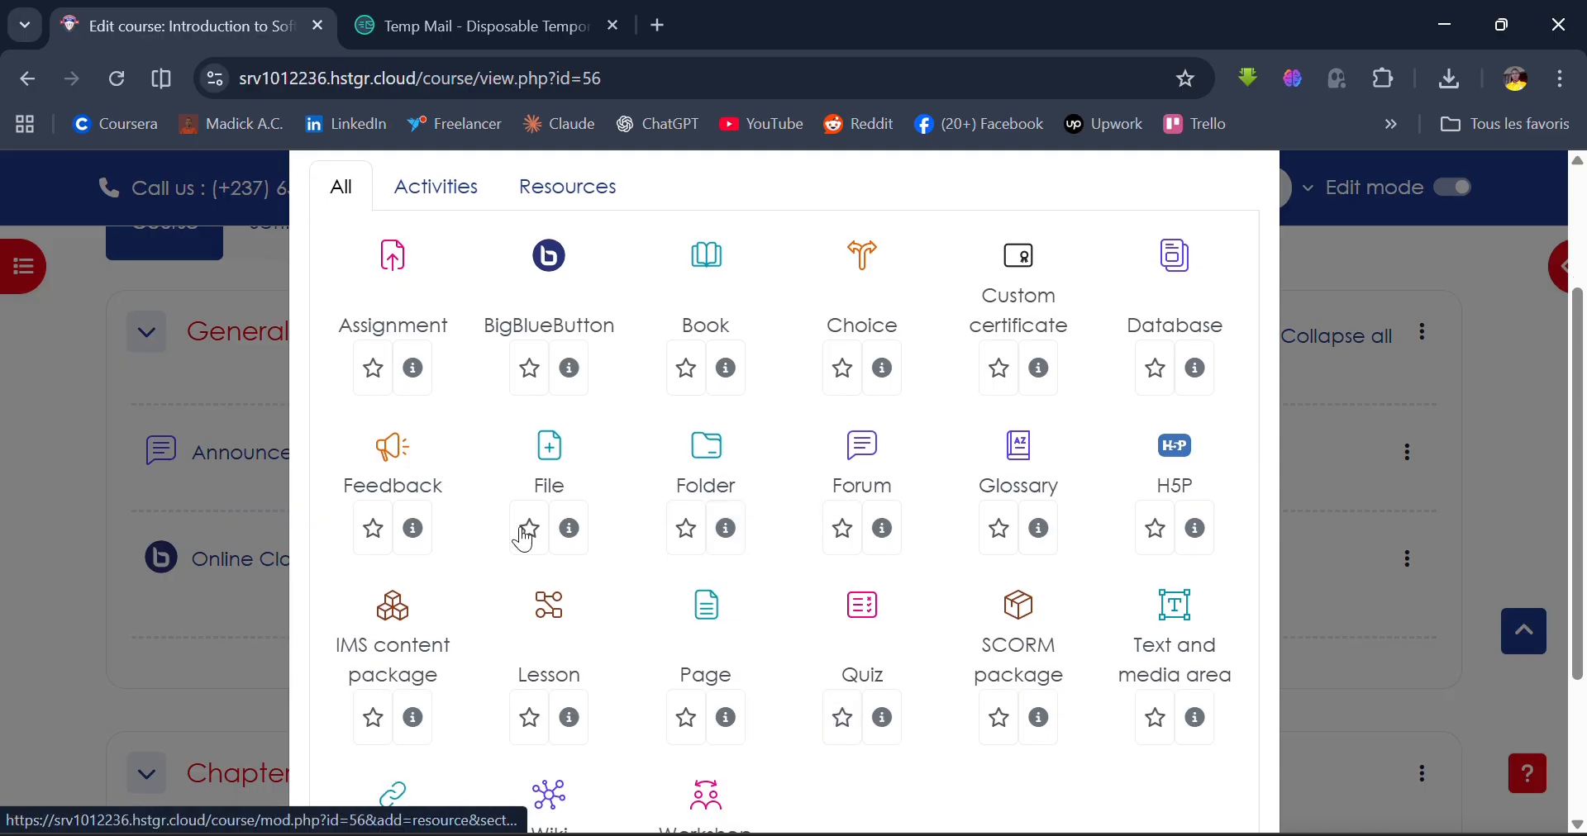
pyautogui.scroll(-1, 541, 658)
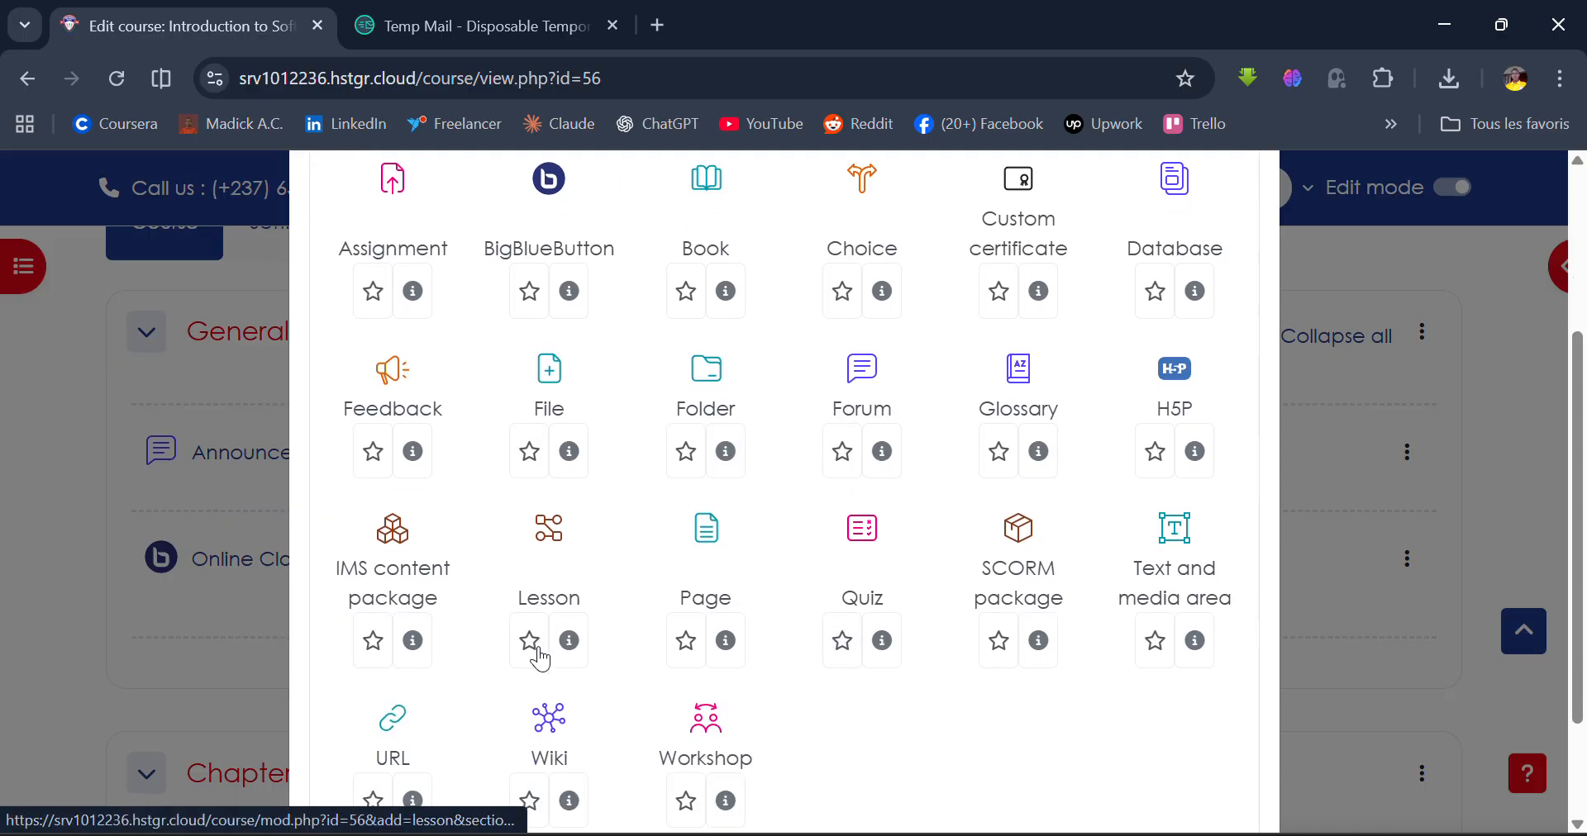
pyautogui.click(398, 220)
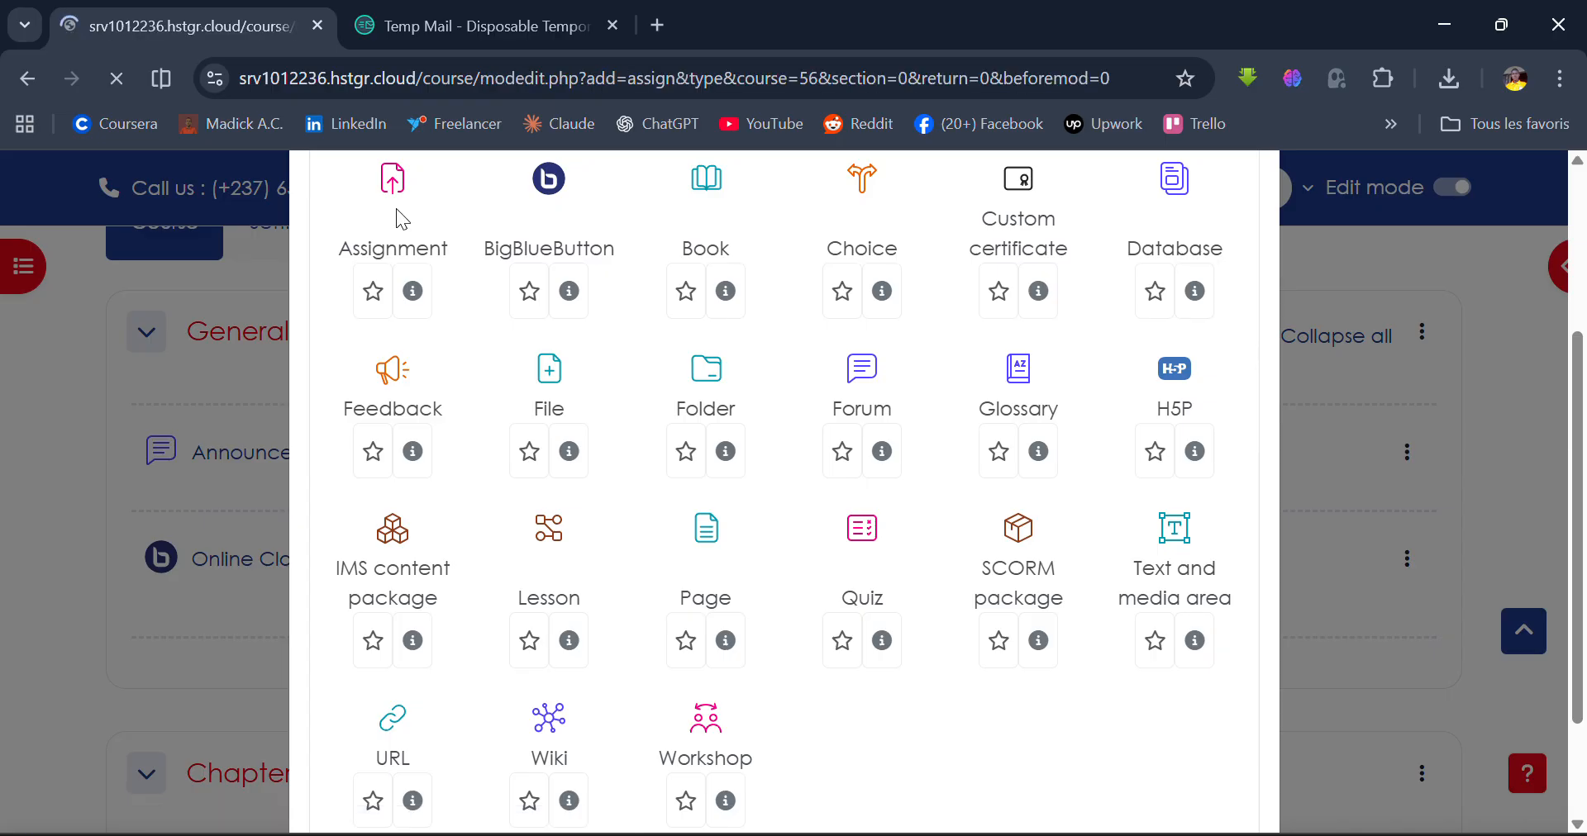
# Name the assignment "First Assignment"
pyautogui.scroll(-6, 395, 208)
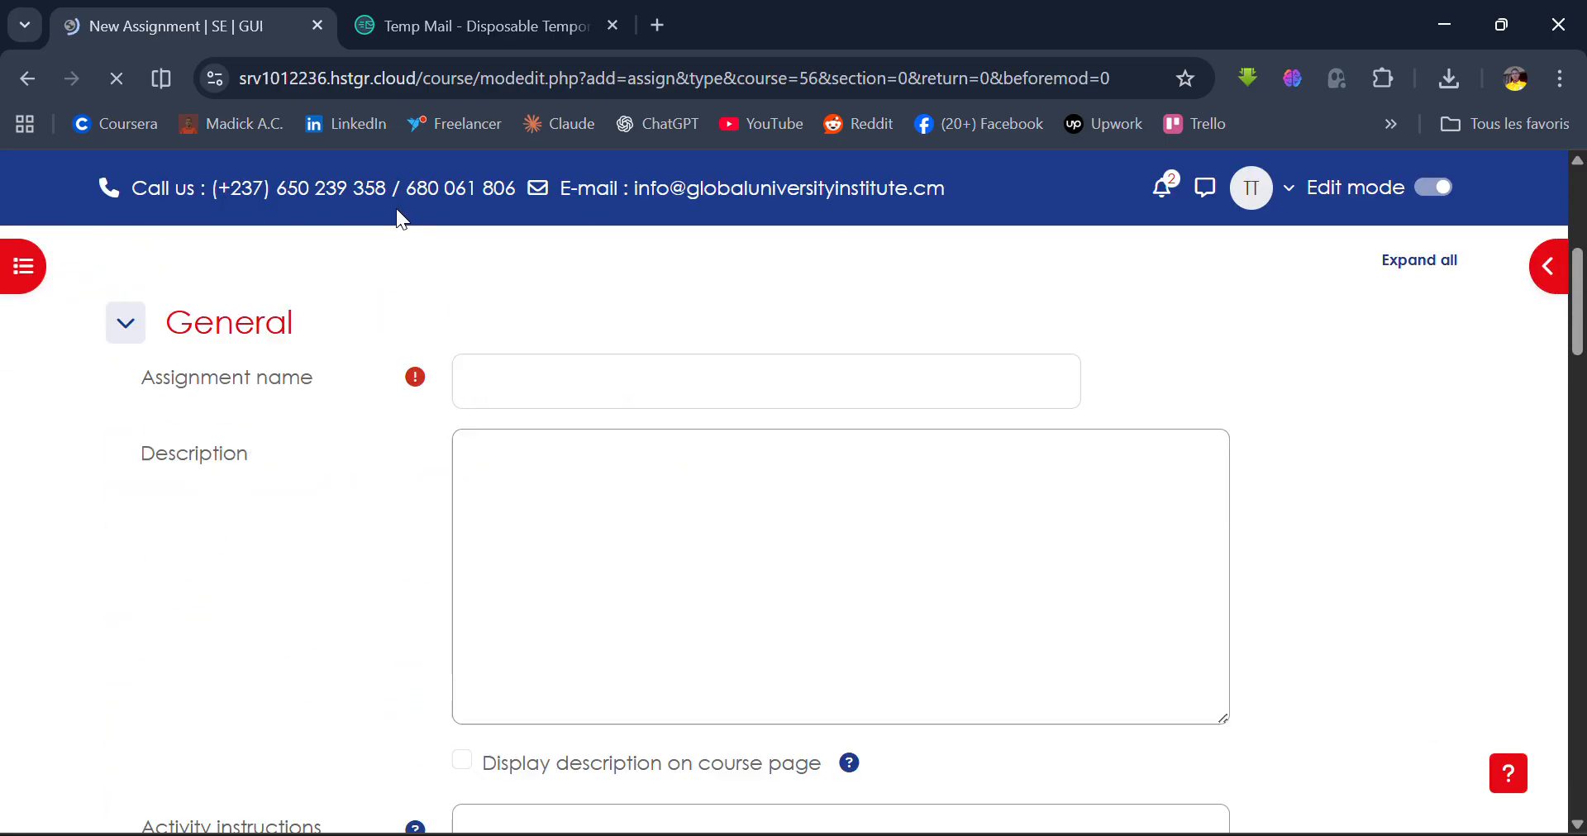
pyautogui.scroll(1, 408, 237)
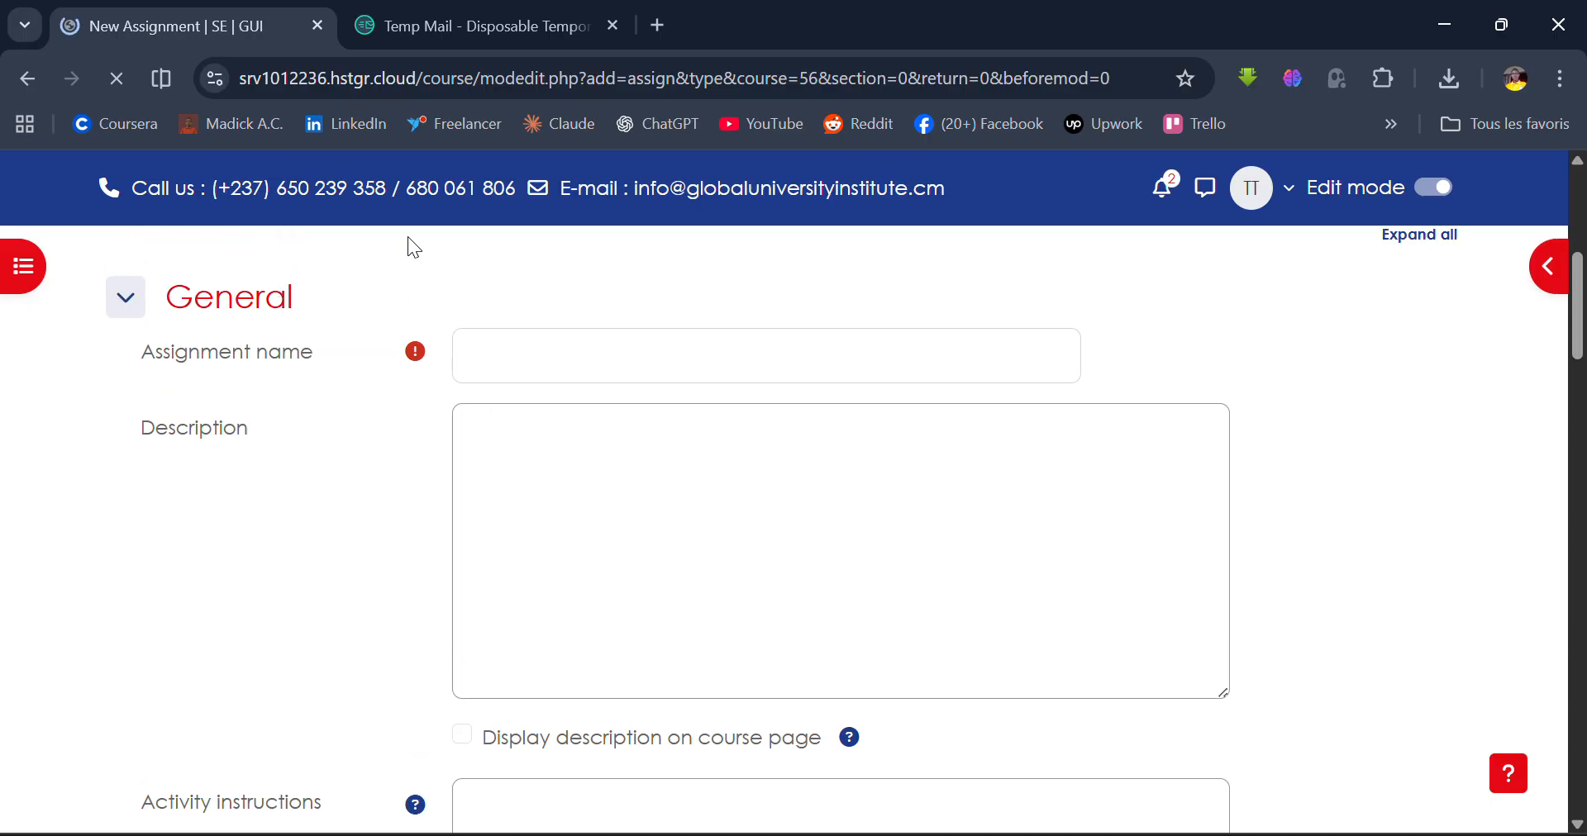
pyautogui.click(589, 361)
pyautogui.write('F')
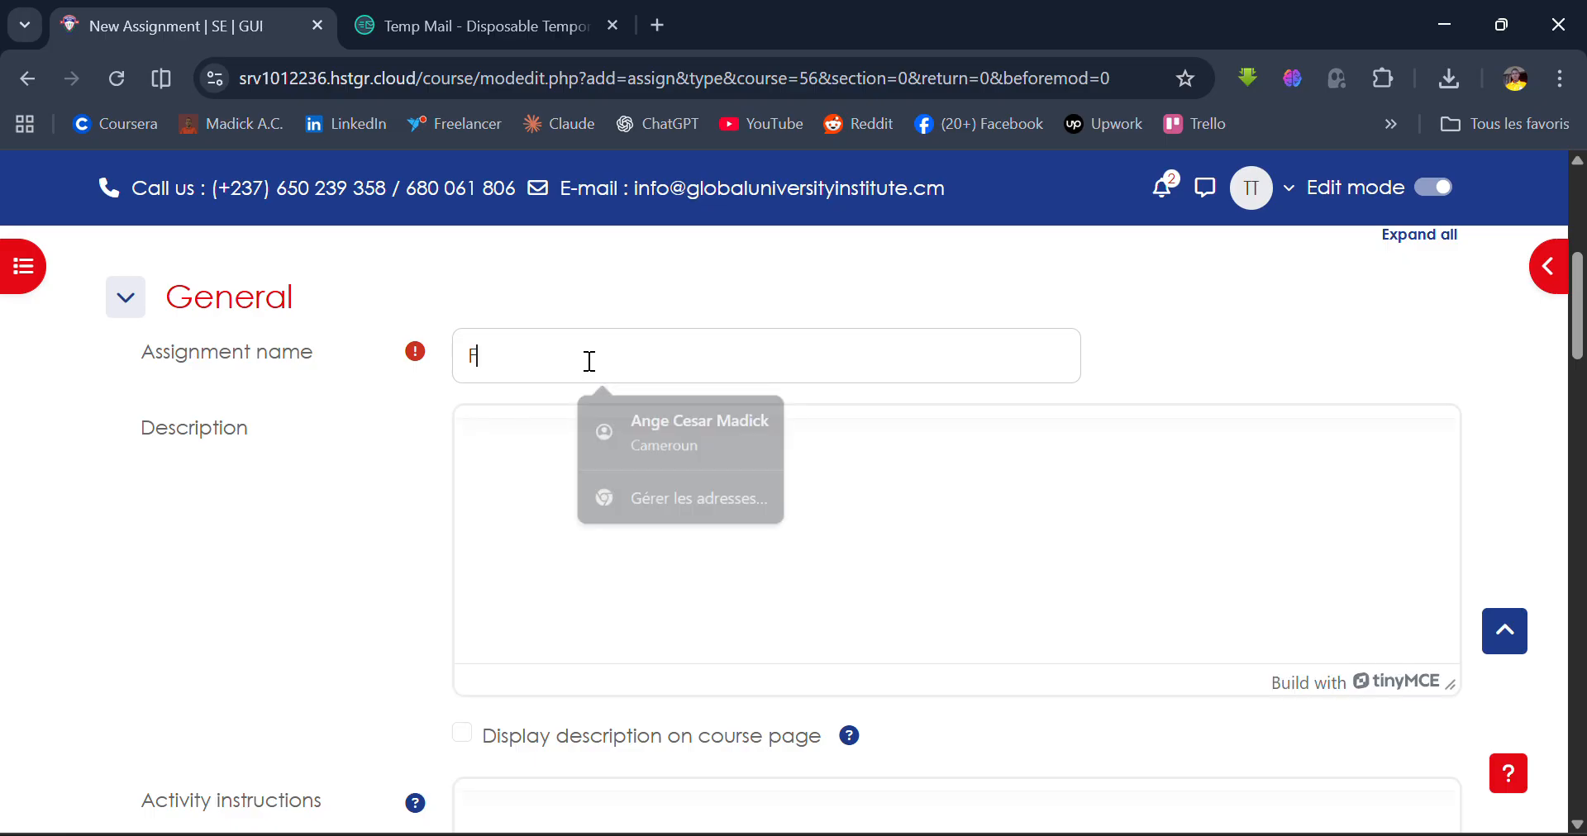
pyautogui.write('irst A')
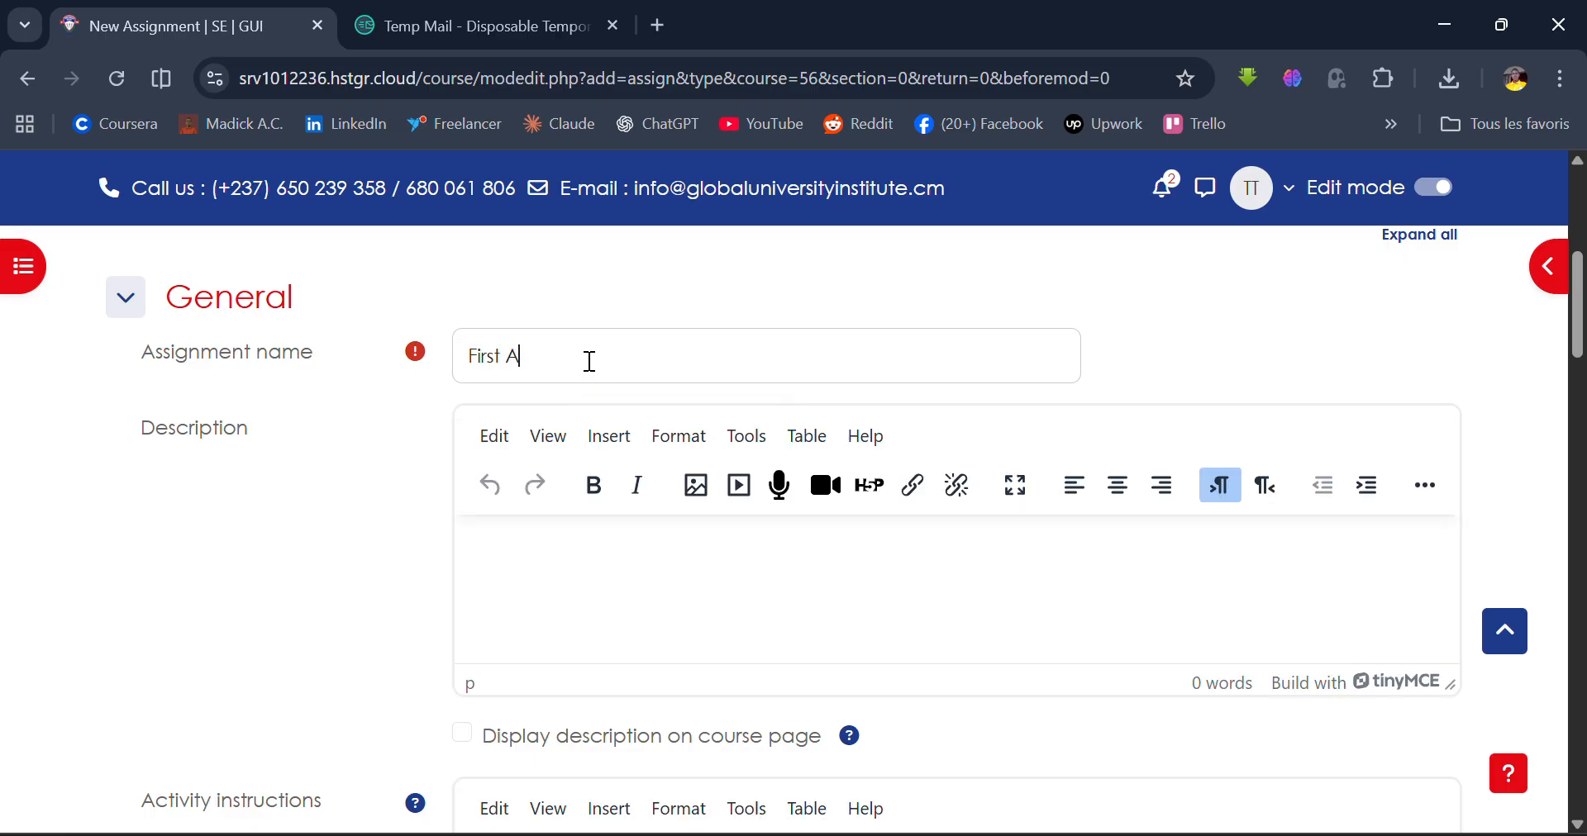
pyautogui.write('ssignment')
# Enter "Program a calcultor in python" as the assignment's description
pyautogui.scroll(-2, 587, 358)
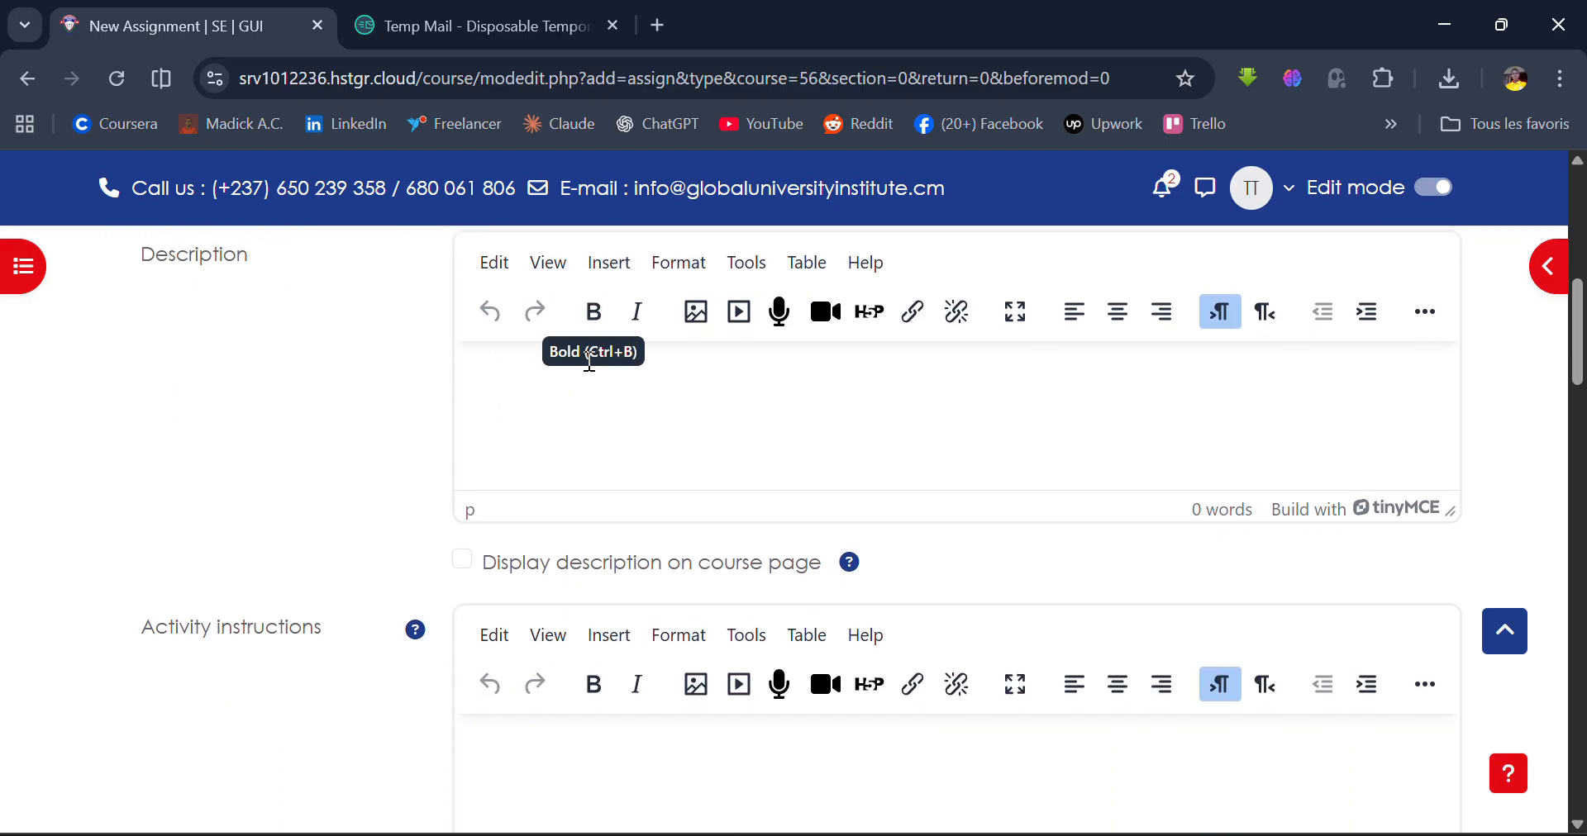
pyautogui.click(577, 382)
pyautogui.write('P')
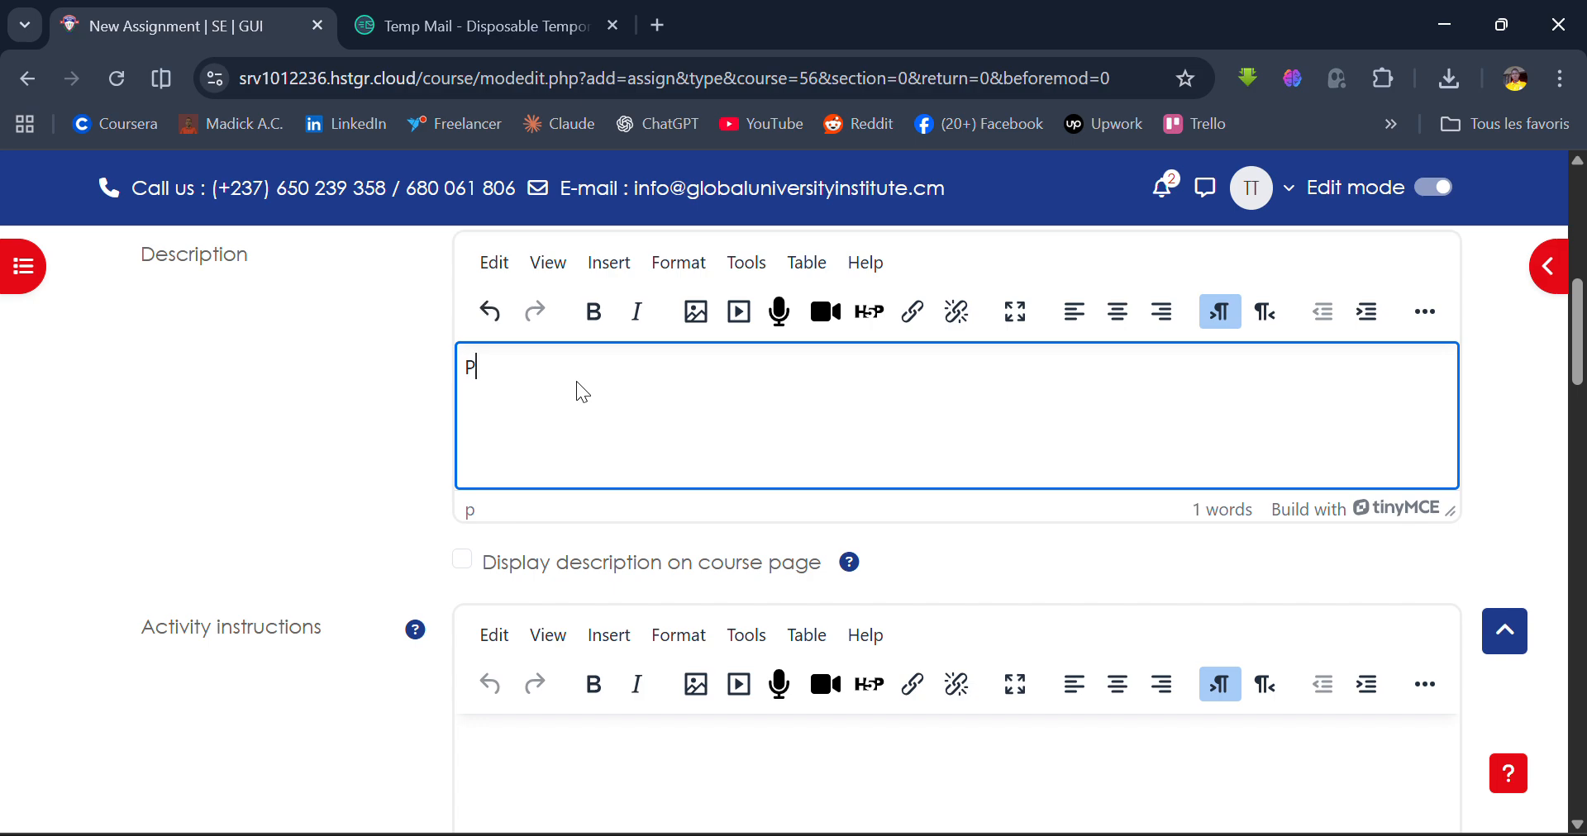
pyautogui.write('rogram a calcultor in pyt')
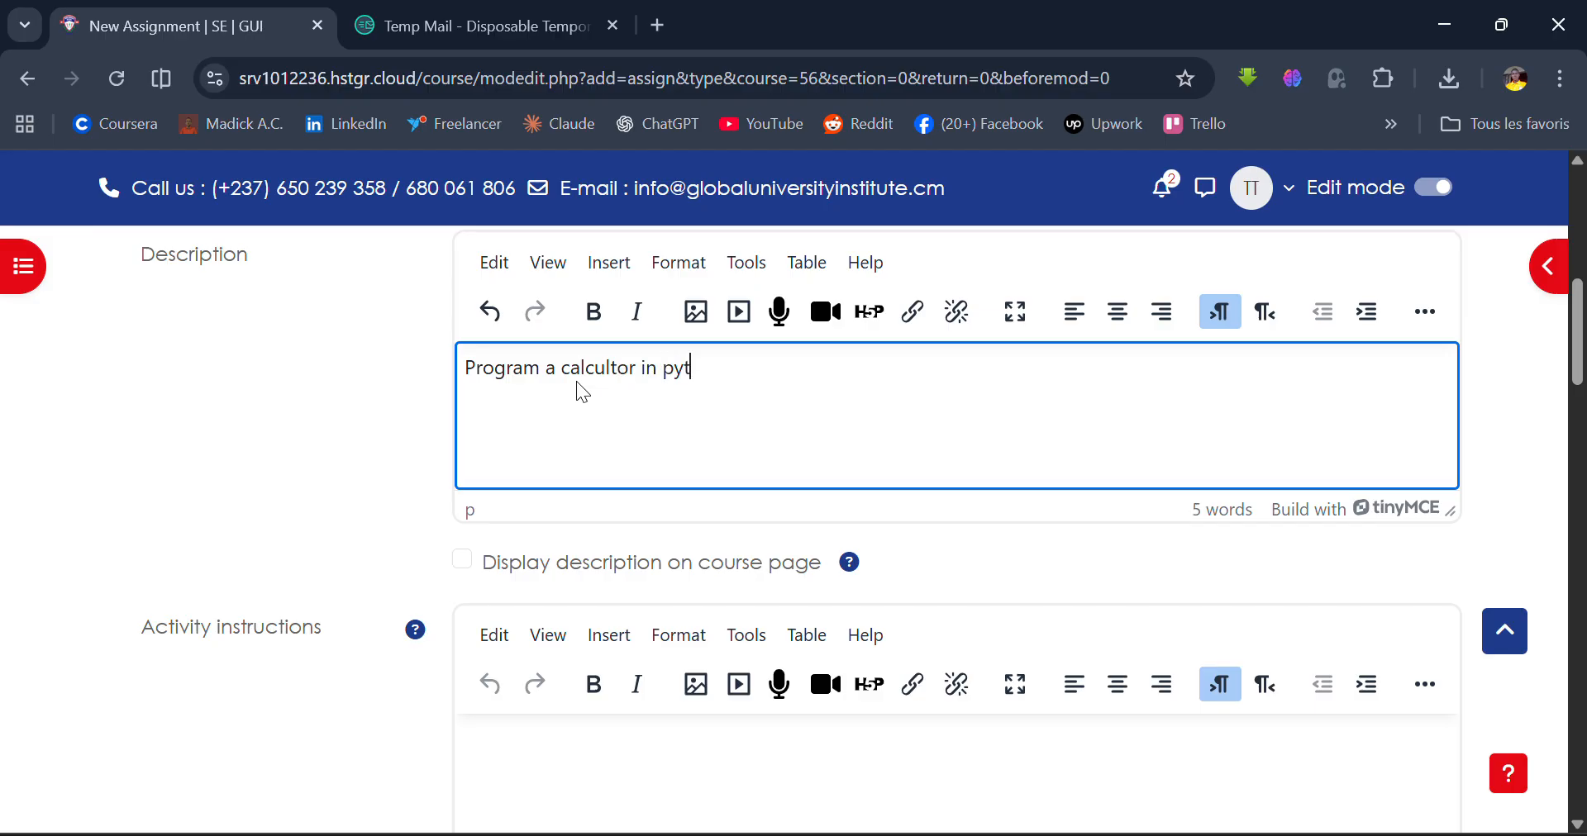
pyautogui.write('hon')
pyautogui.scroll(1, 577, 381)
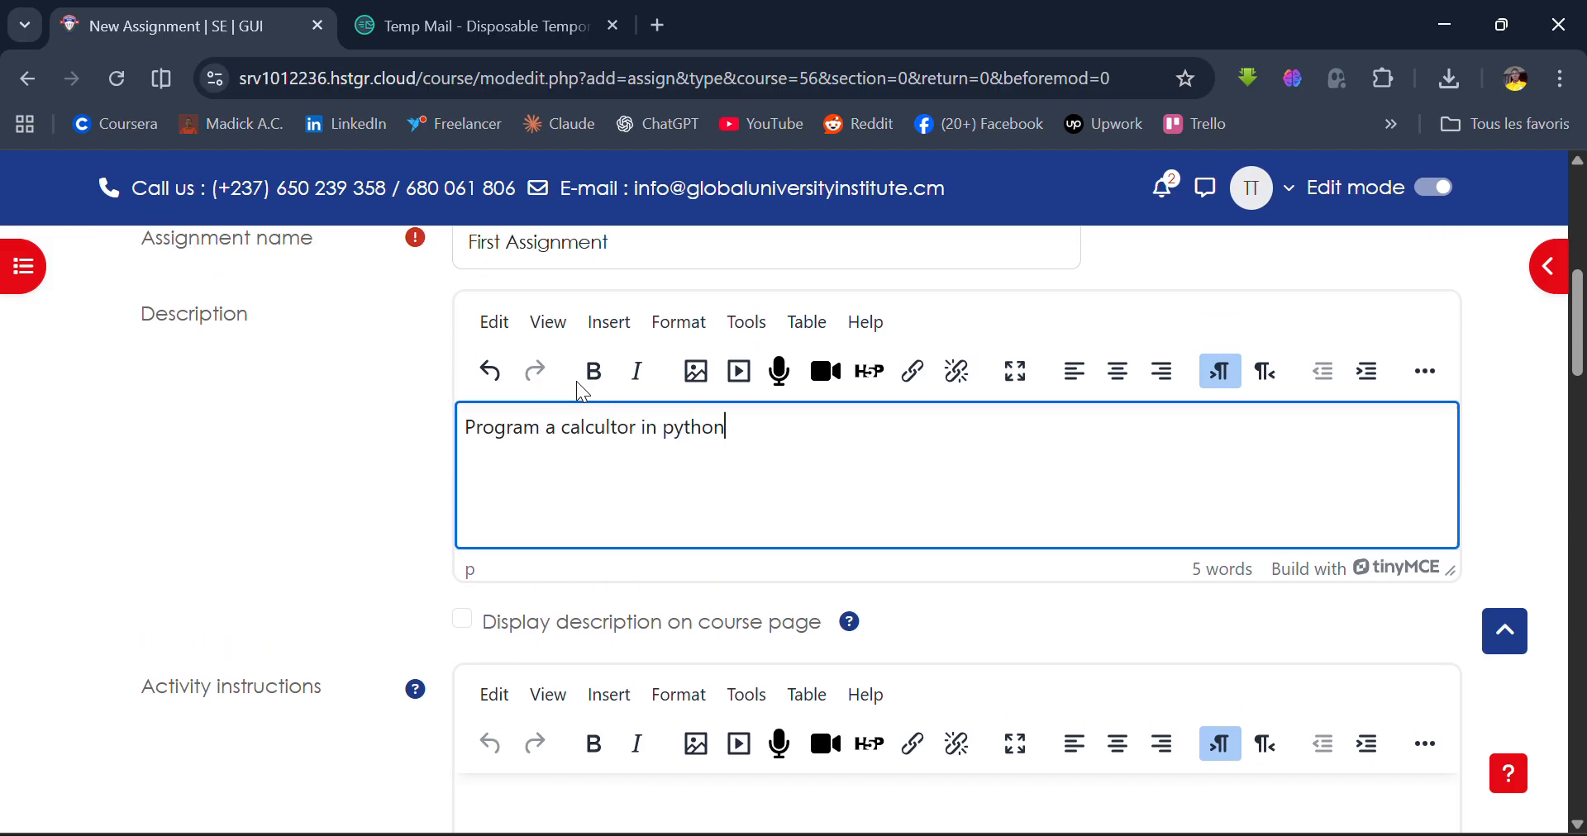
# Enter "Use VS Code as IDE" as the assignment's activity instructions
pyautogui.scroll(-3, 577, 380)
pyautogui.scroll(-2, 577, 380)
pyautogui.click(517, 428)
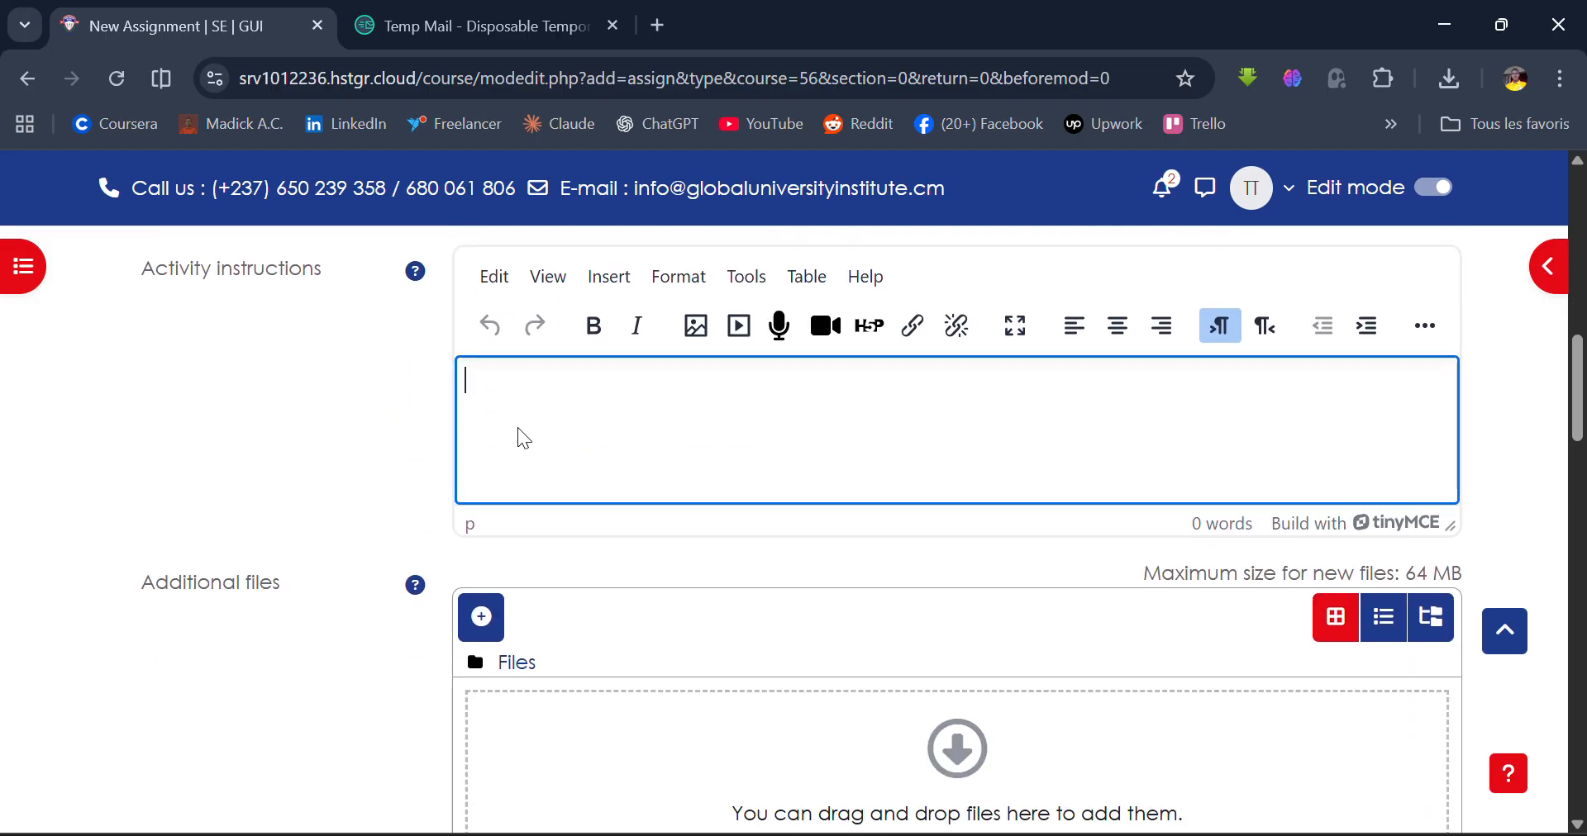
pyautogui.scroll(3, 517, 428)
pyautogui.scroll(3, 403, 376)
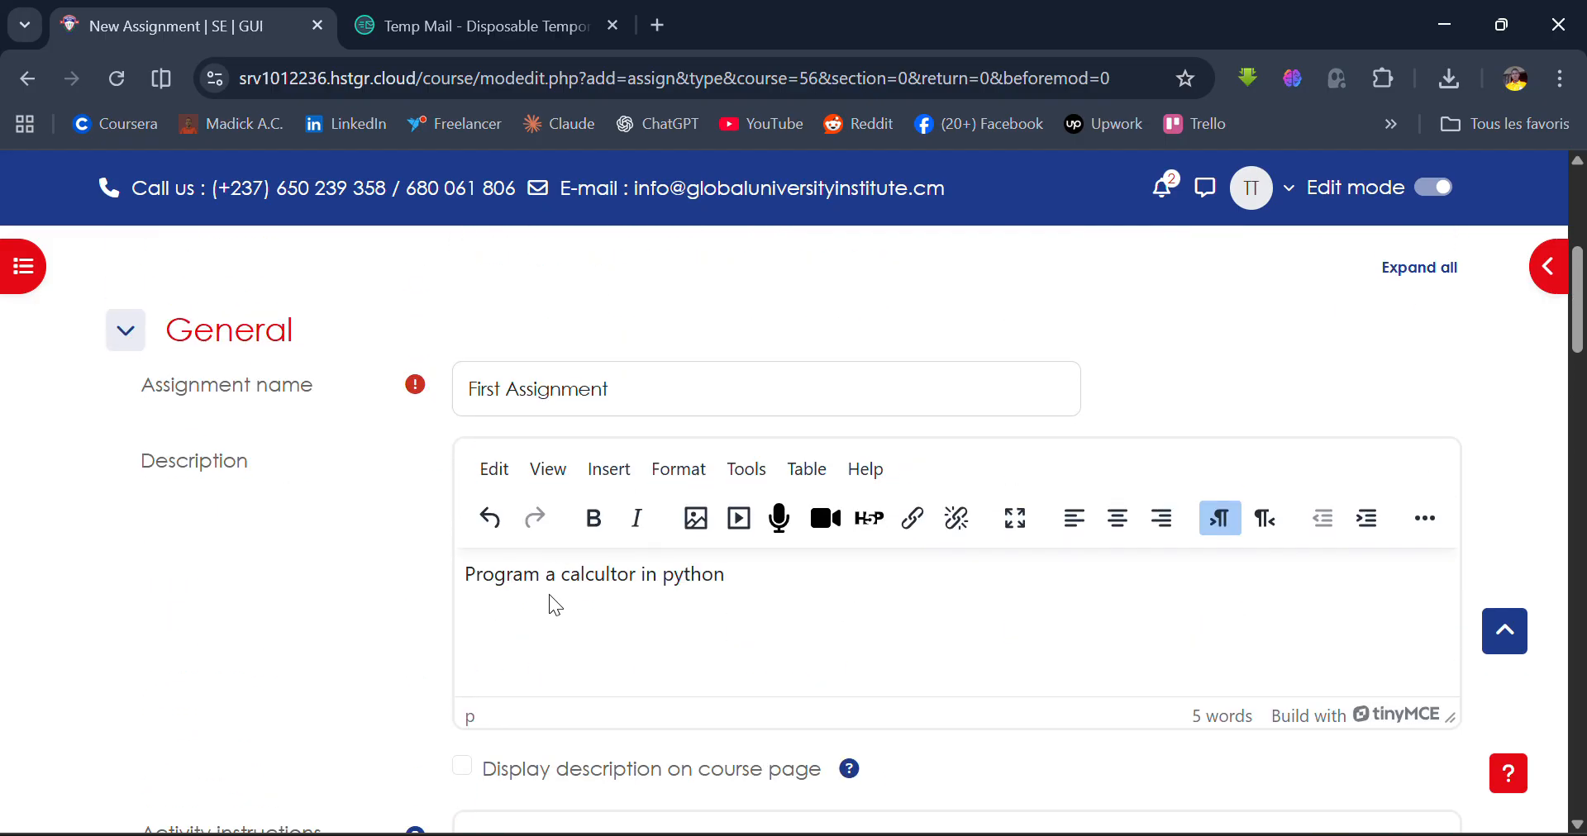
pyautogui.scroll(-1, 549, 593)
pyautogui.scroll(-3, 549, 593)
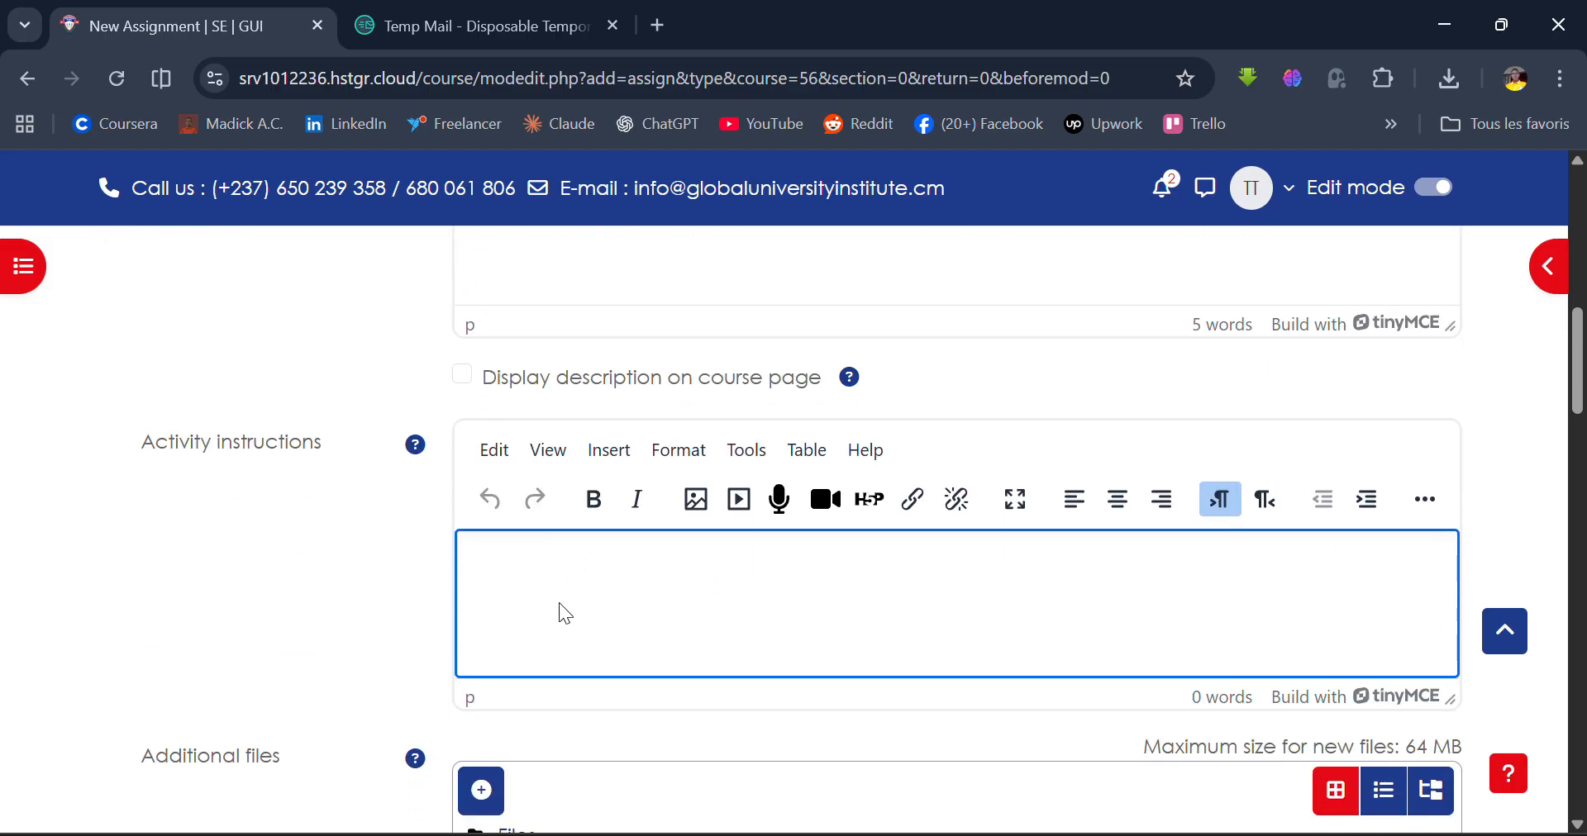
pyautogui.write('Use VS Code as IDE')
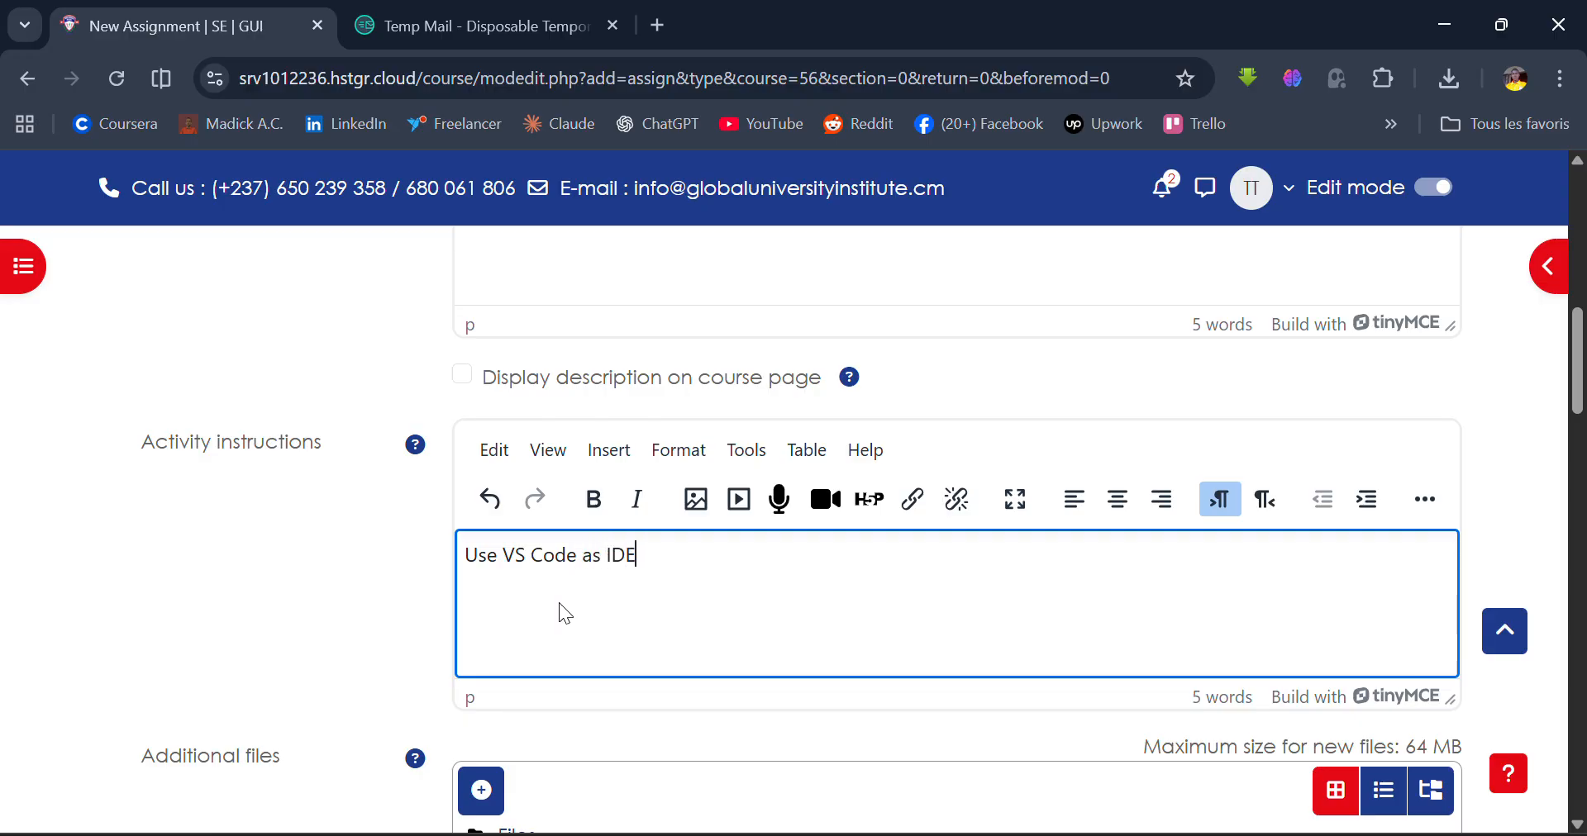
# Review the assignment's additional files, availability dates, submission types and the remaining collapsed settings sections
pyautogui.scroll(3, 559, 604)
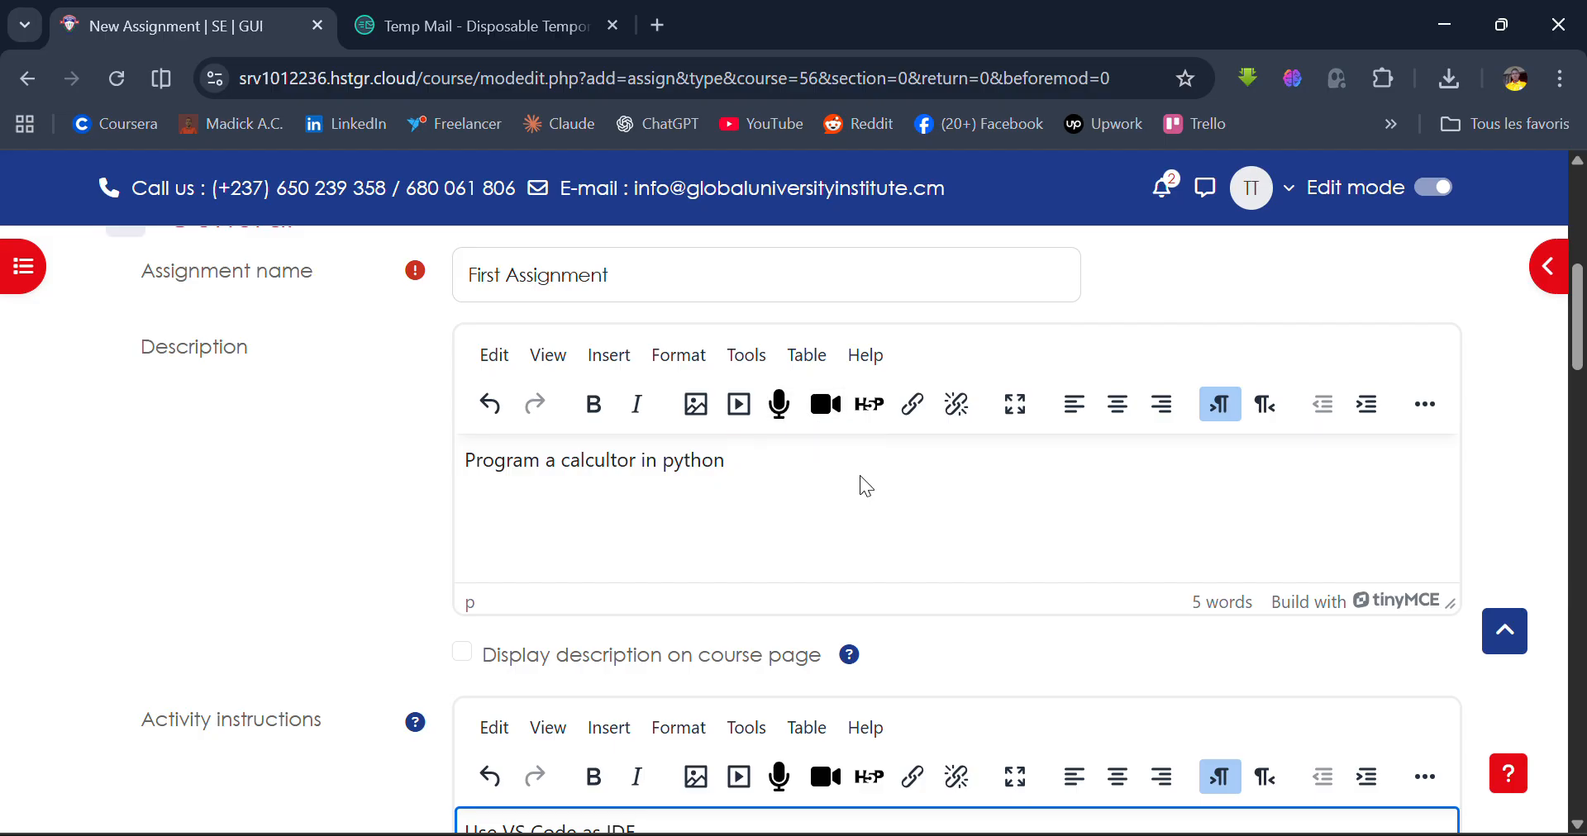
pyautogui.scroll(-6, 859, 476)
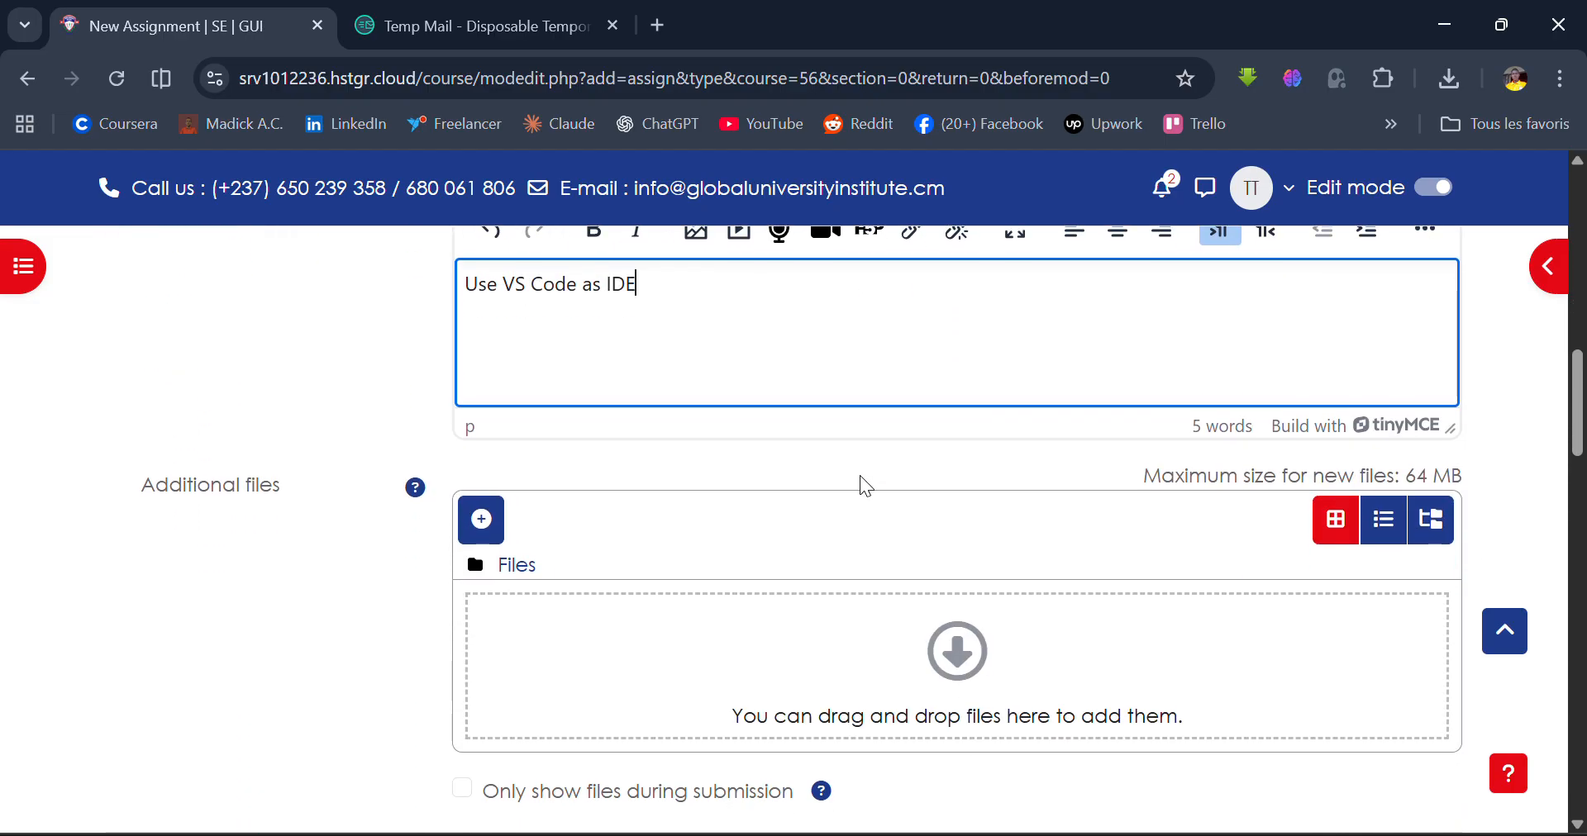
pyautogui.scroll(-2, 863, 483)
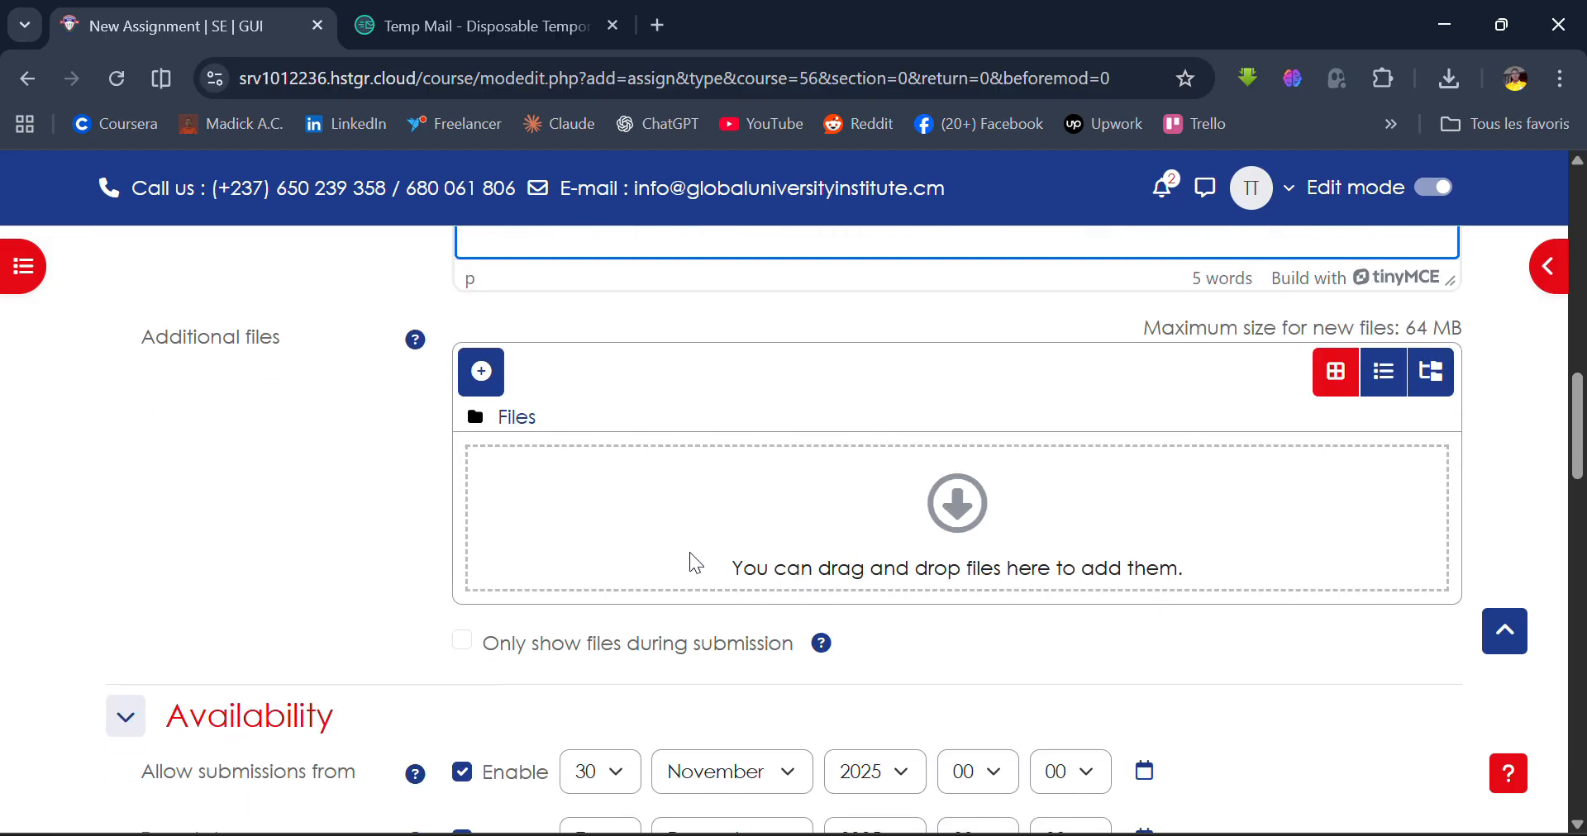
pyautogui.scroll(-3, 839, 518)
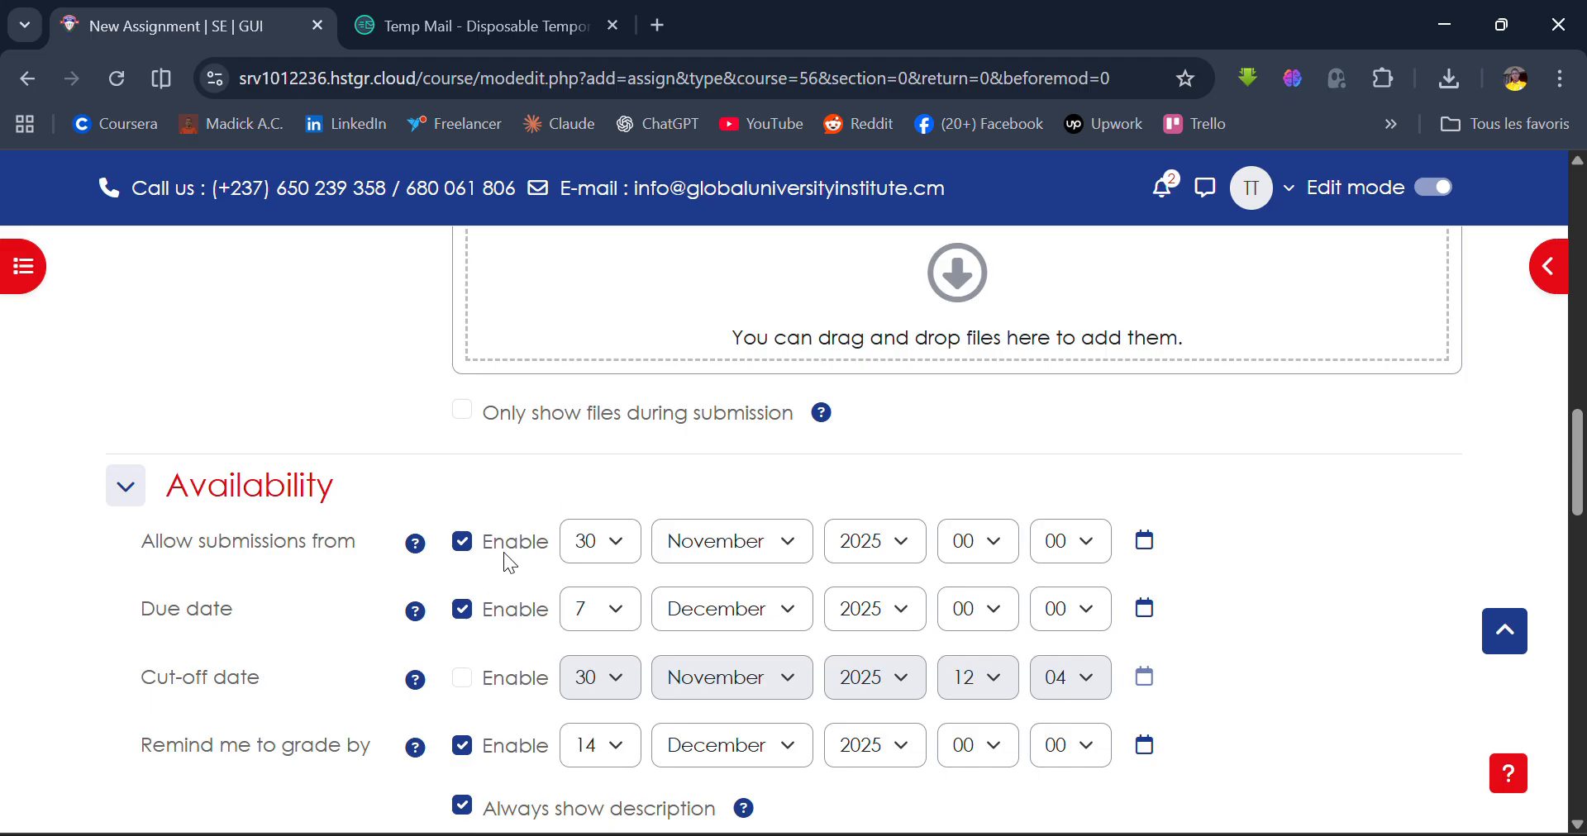
pyautogui.scroll(-2, 573, 574)
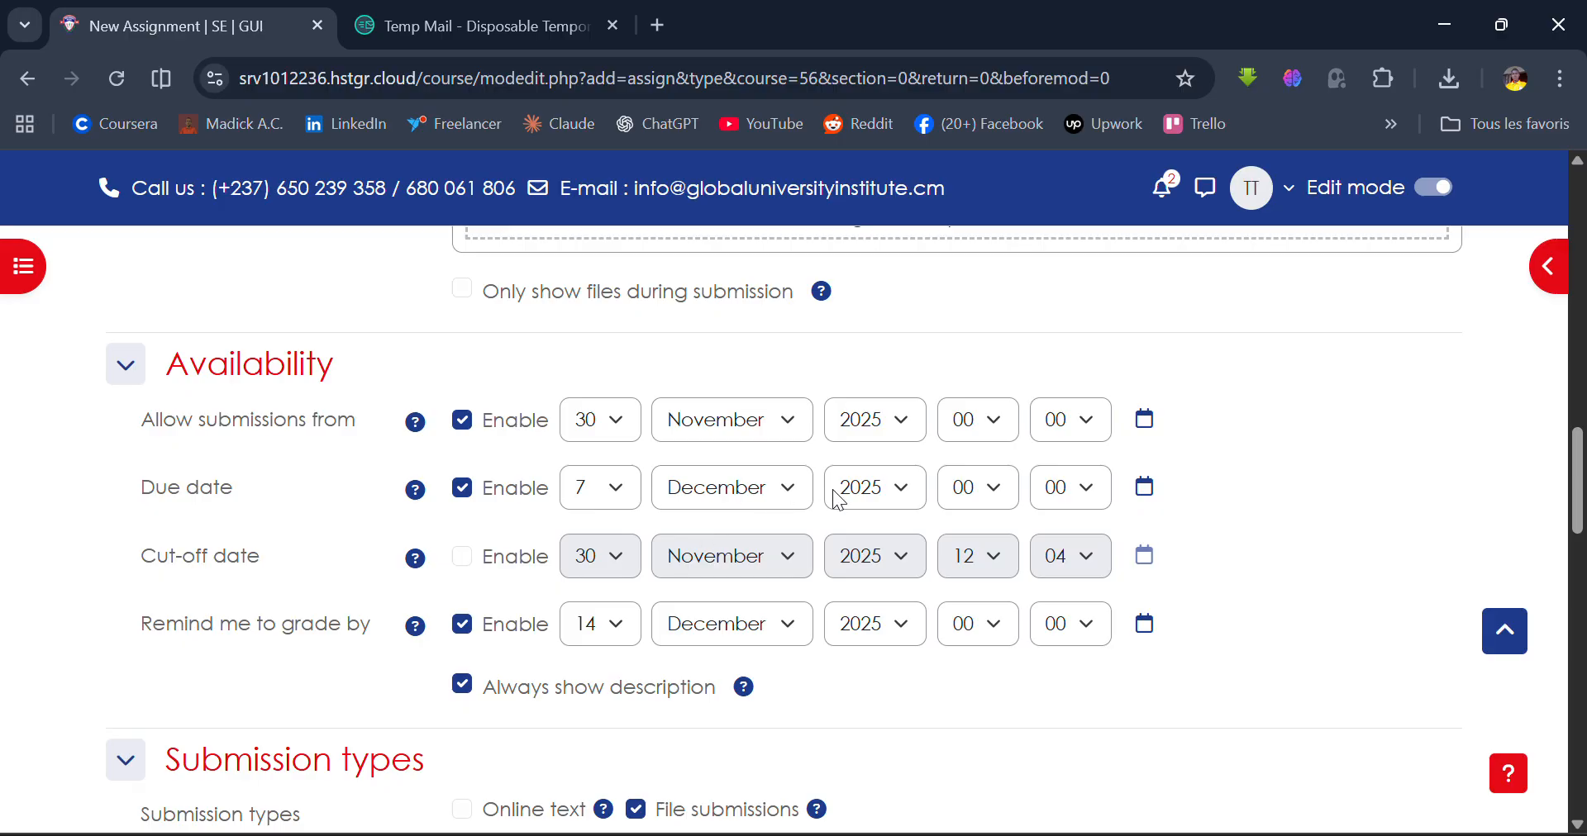
pyautogui.scroll(-4, 835, 496)
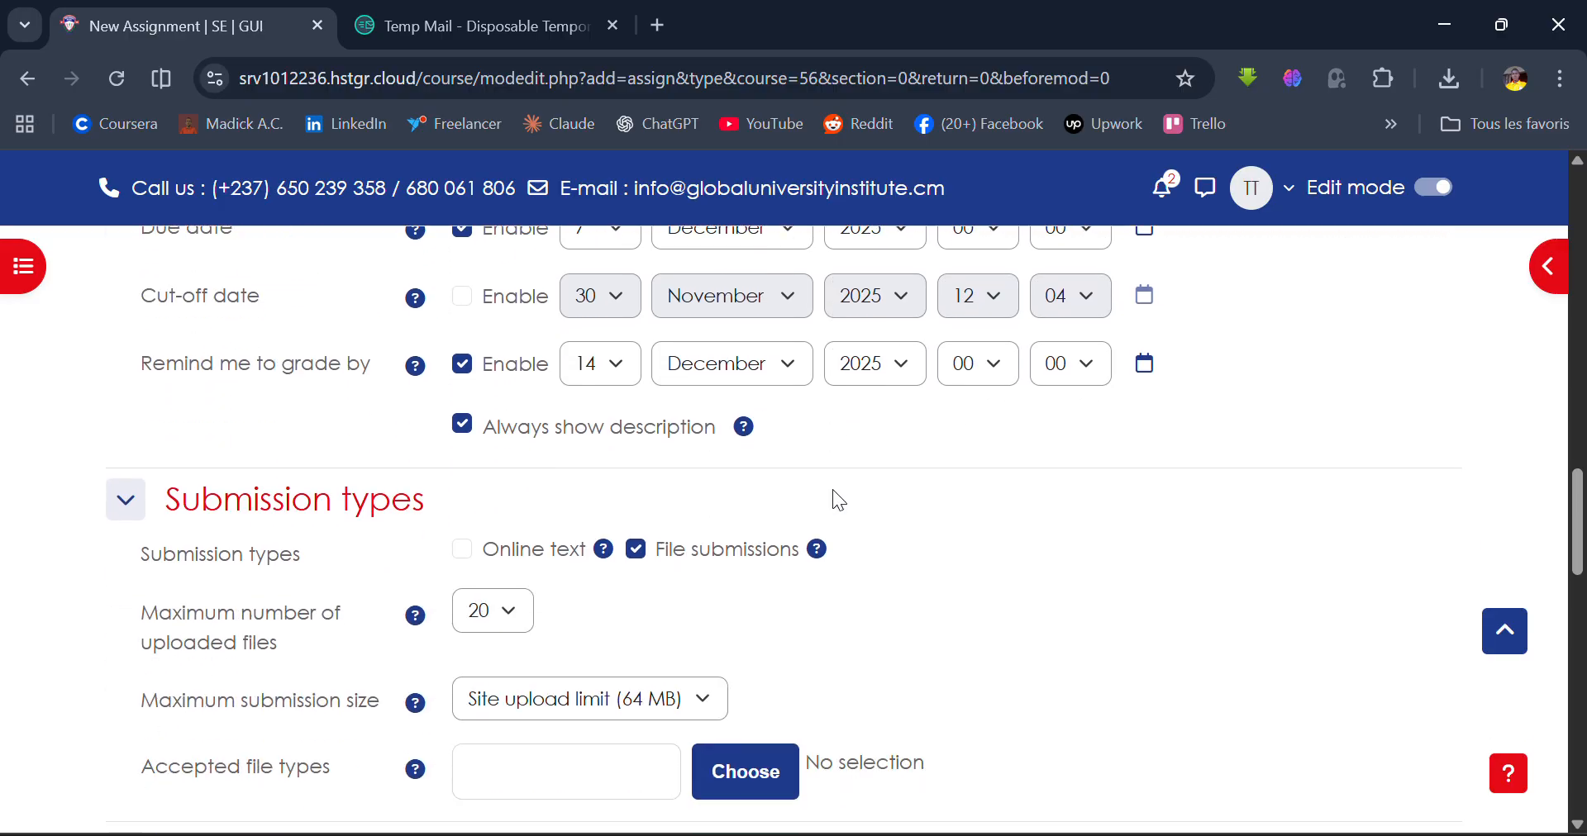
pyautogui.scroll(-3, 832, 489)
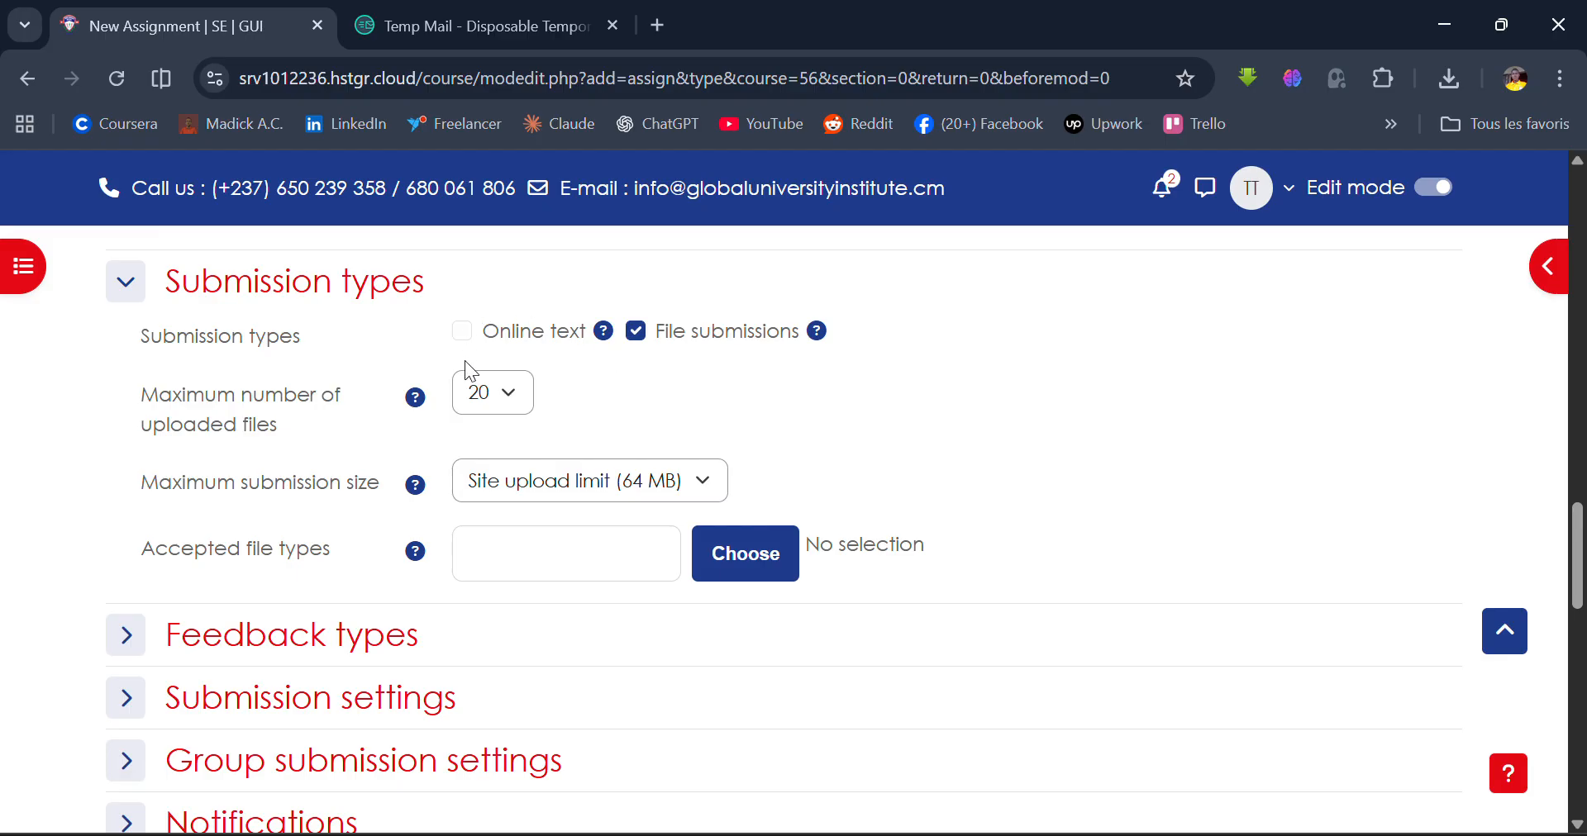
pyautogui.scroll(-3, 567, 363)
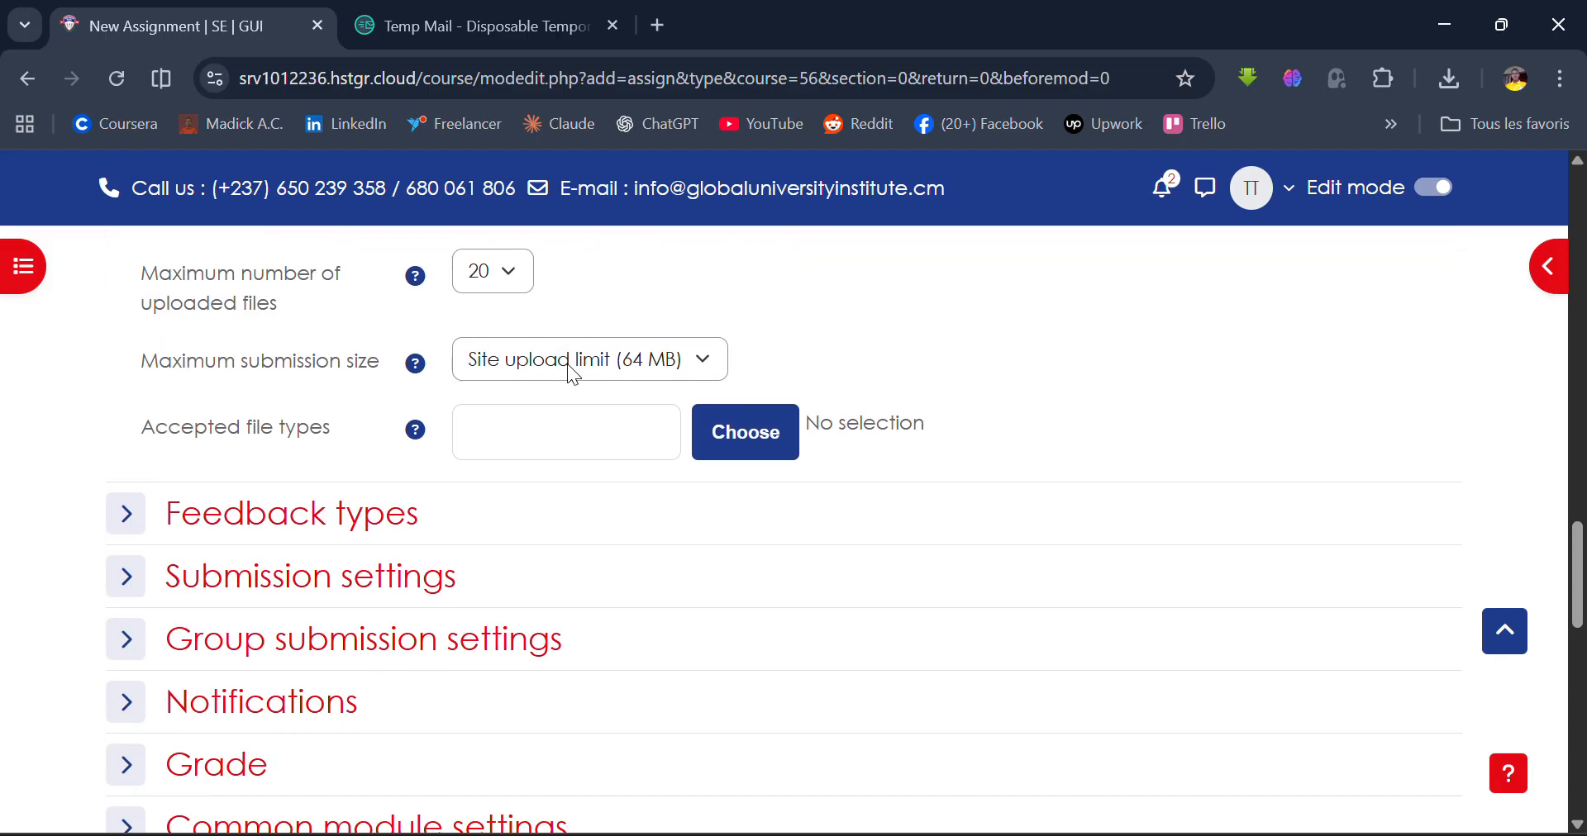
pyautogui.scroll(-8, 568, 364)
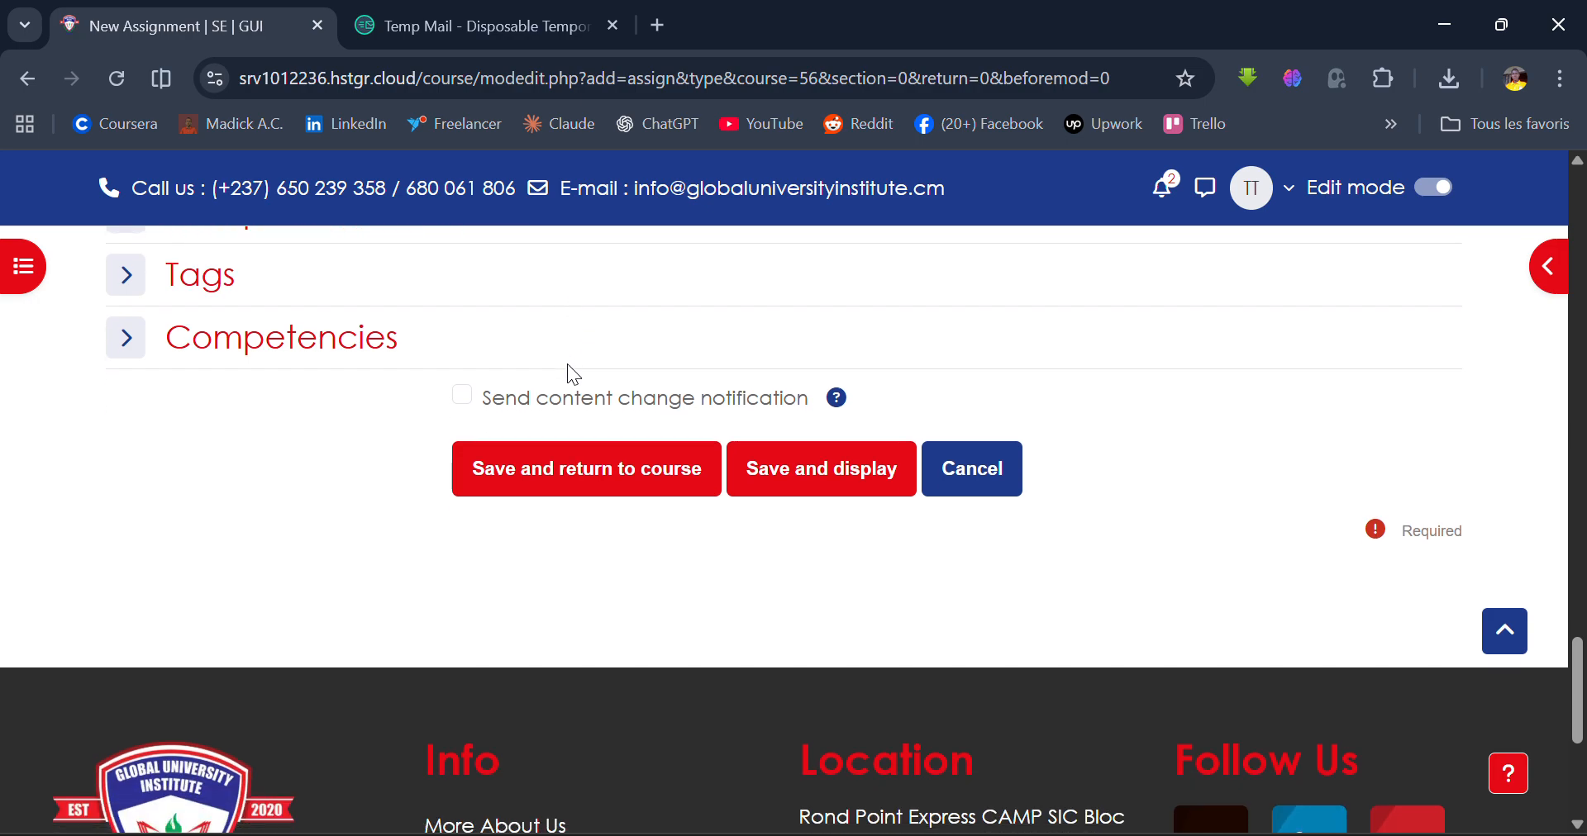
pyautogui.scroll(5, 567, 363)
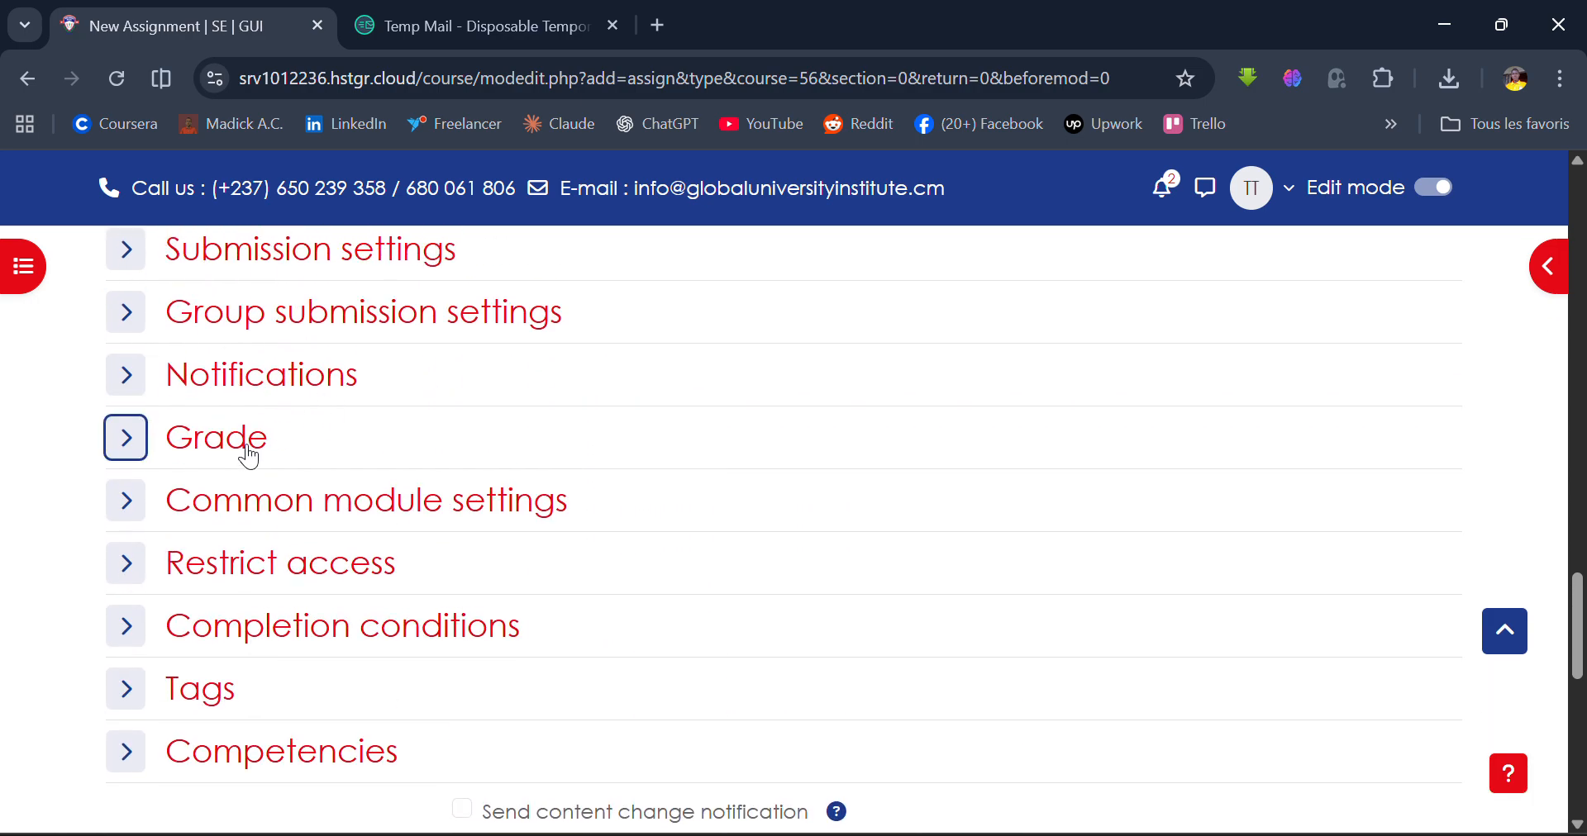
pyautogui.scroll(-1, 315, 478)
pyautogui.scroll(2, 318, 483)
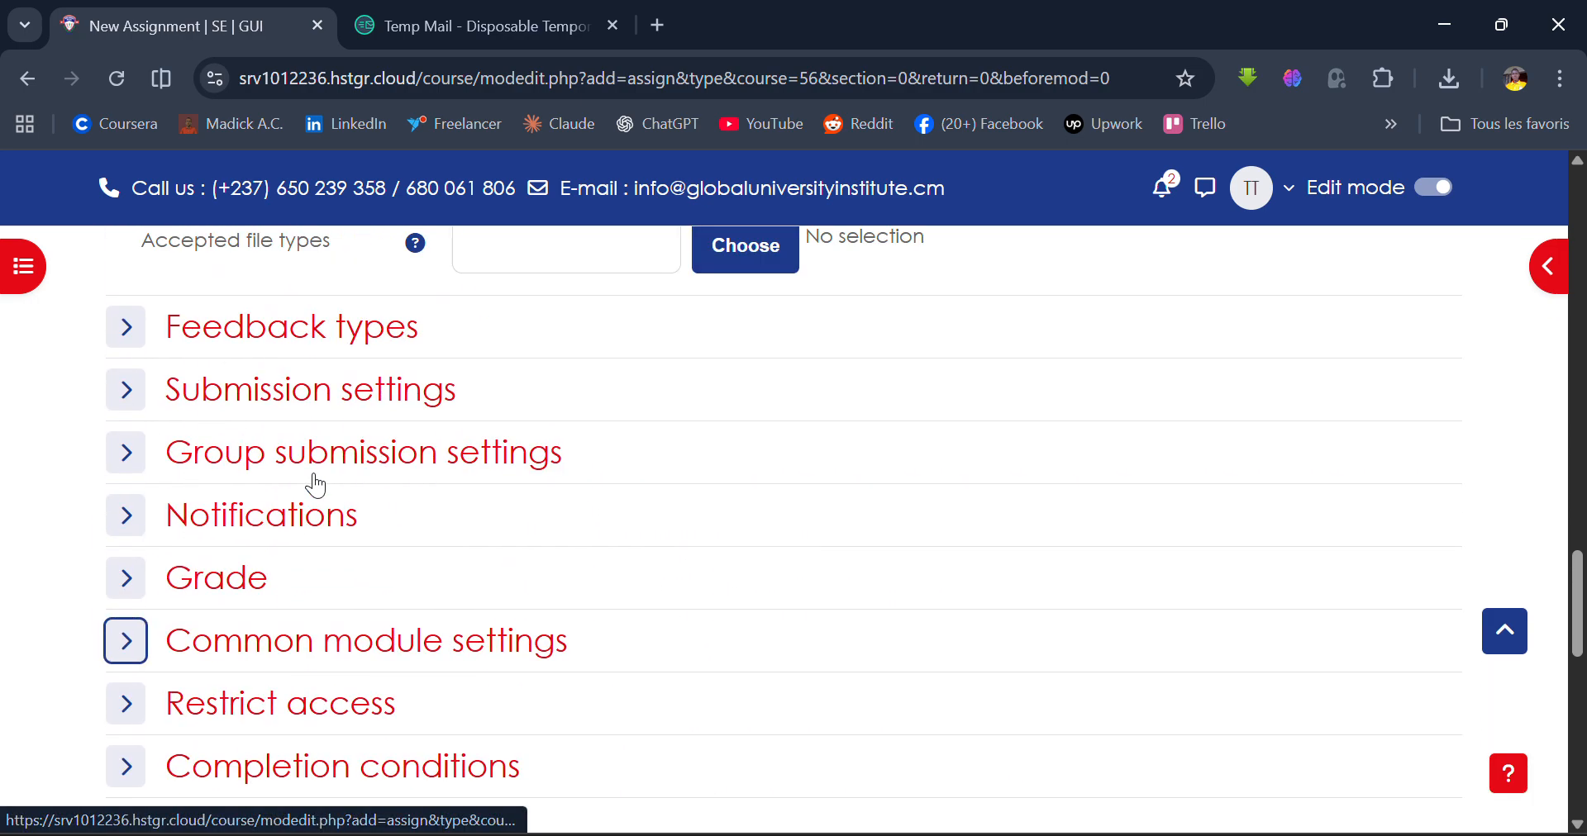
# View the assignment's Submission settings, collapse them again, and expand Grade to view the grading options
pyautogui.click(153, 404)
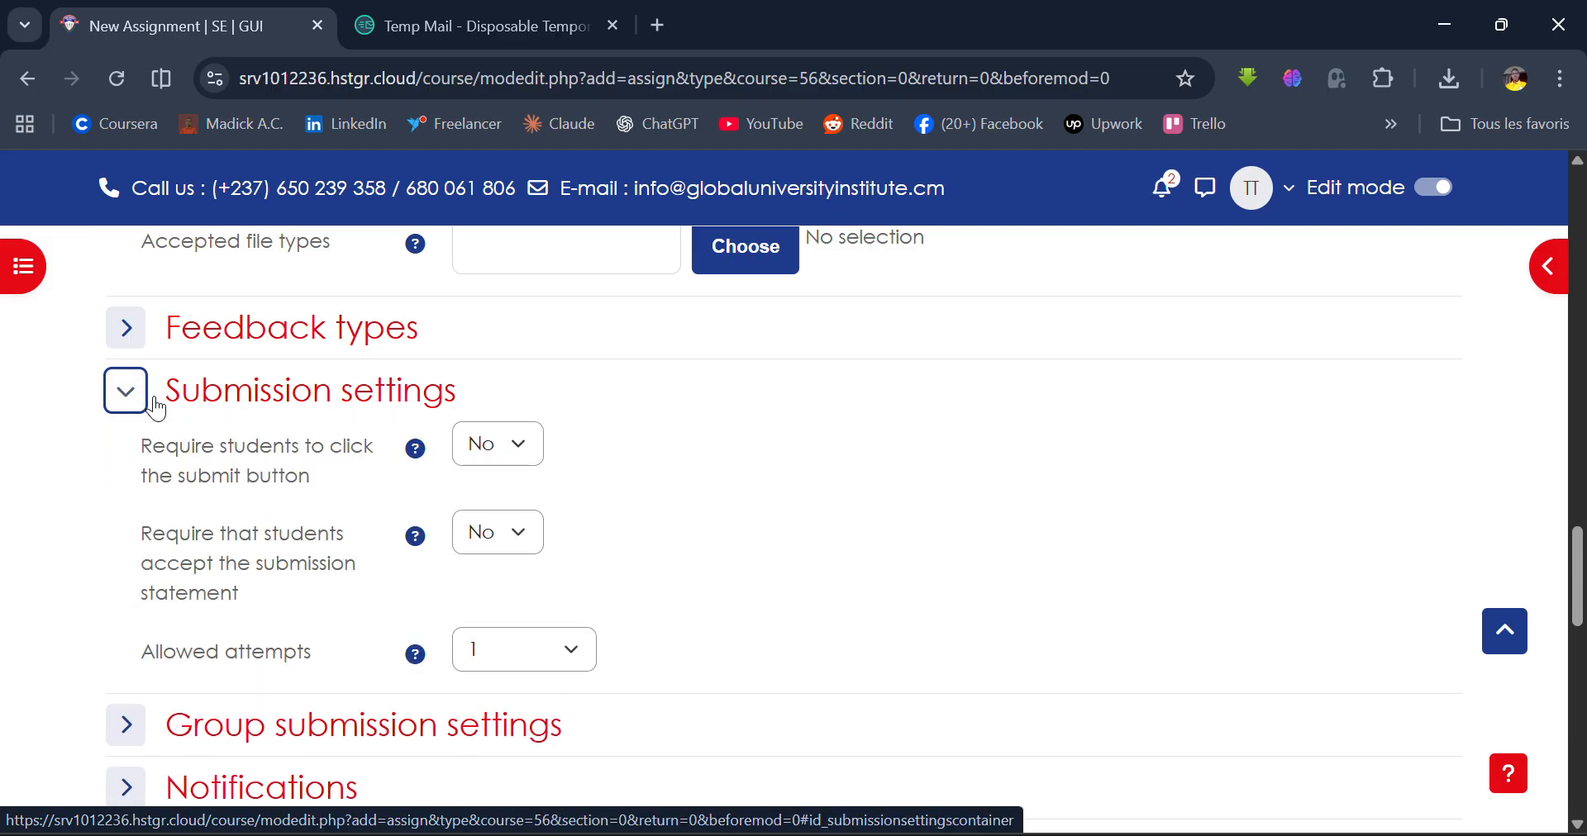
pyautogui.click(150, 407)
pyautogui.click(124, 577)
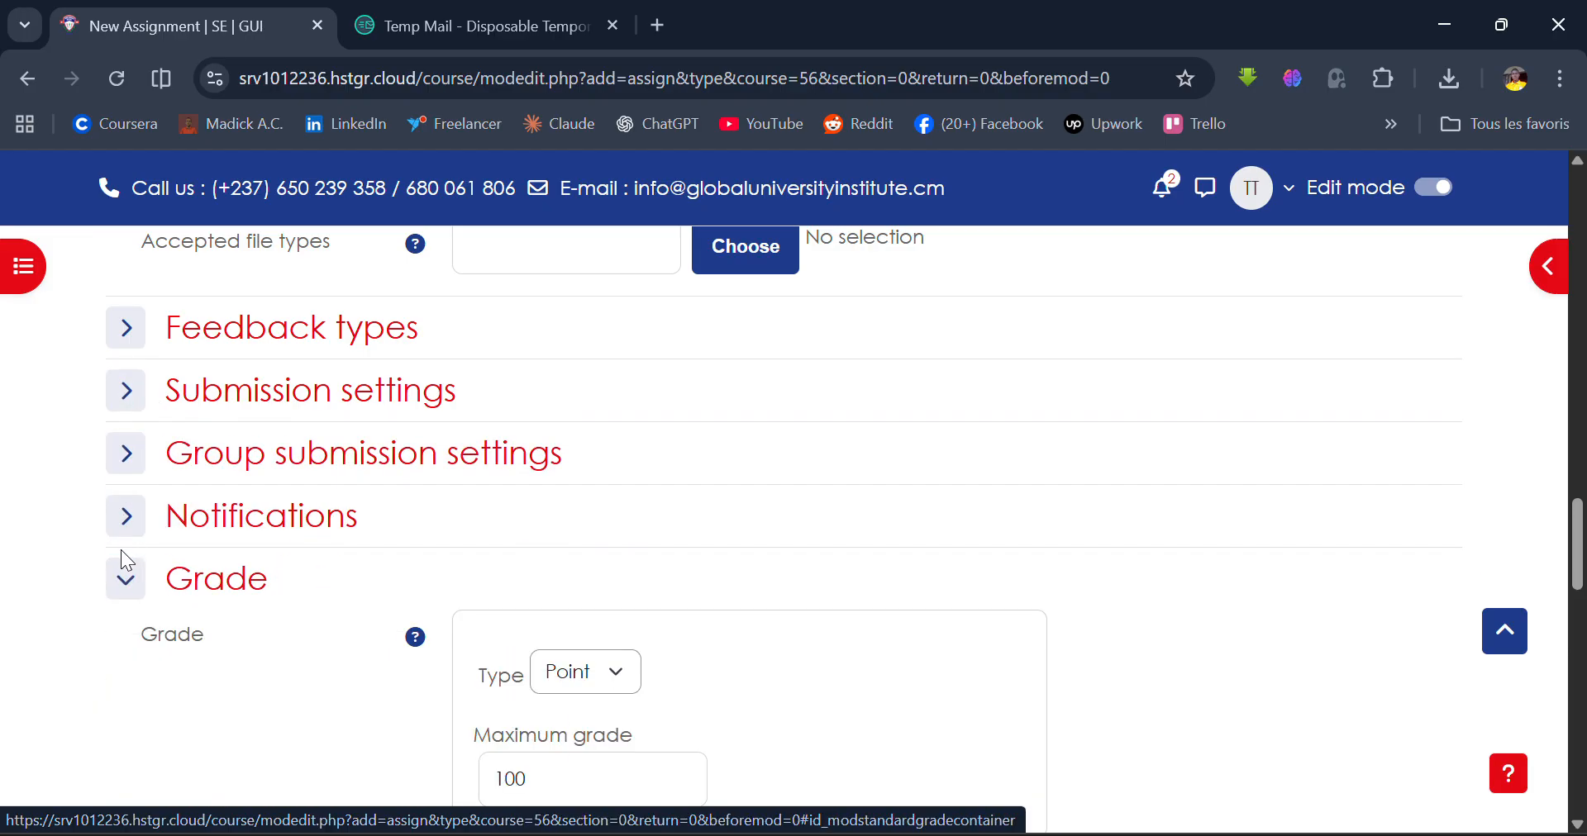
pyautogui.scroll(-5, 120, 556)
pyautogui.scroll(2, 121, 551)
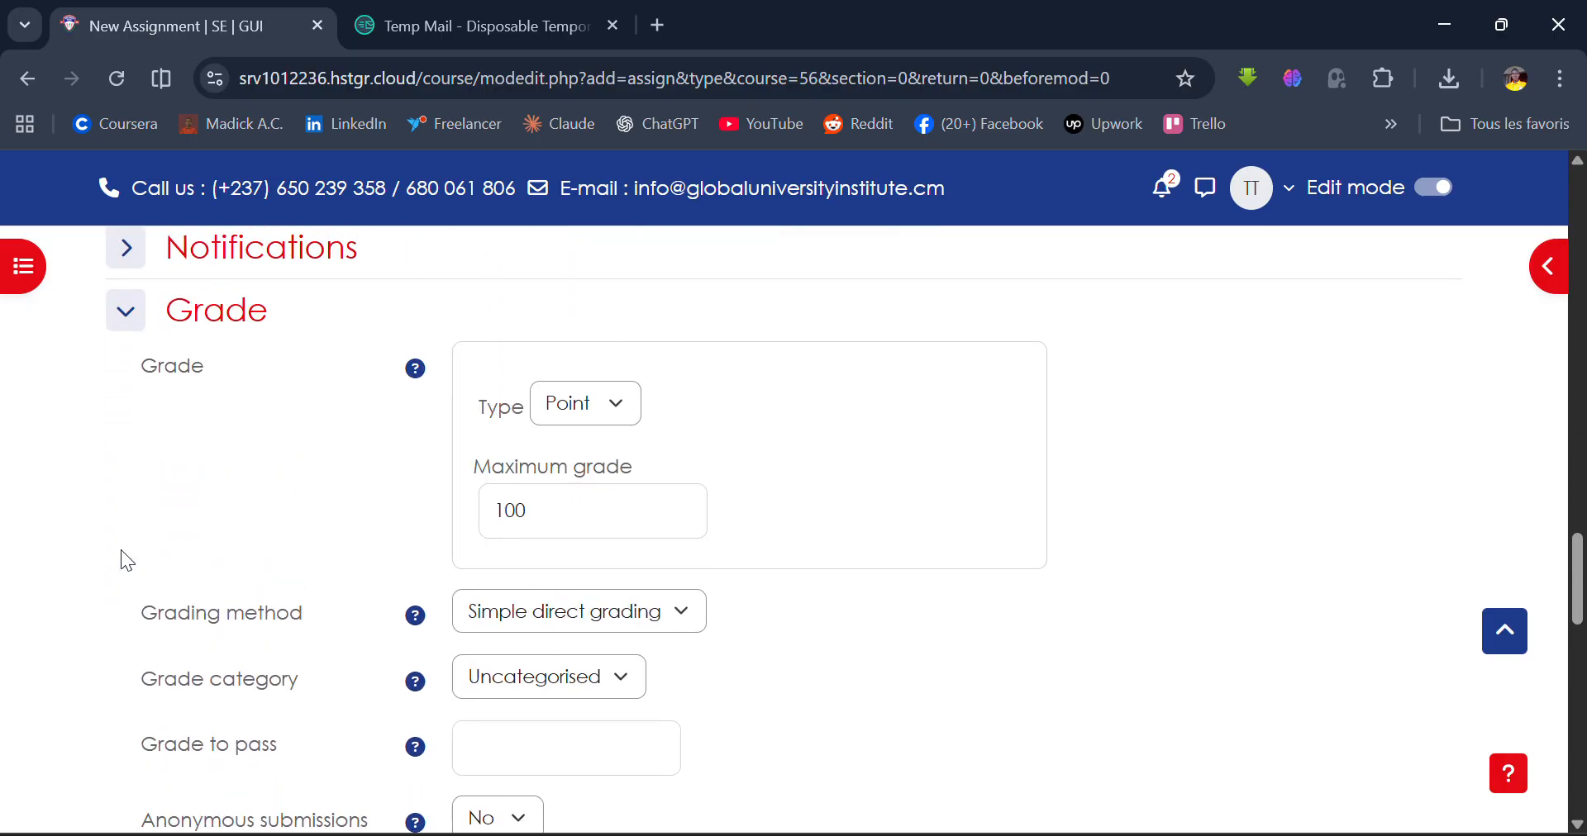
# Save the First Assignment activity, return to the course and show its entry in the General section
pyautogui.scroll(-6, 121, 551)
pyautogui.scroll(-7, 121, 549)
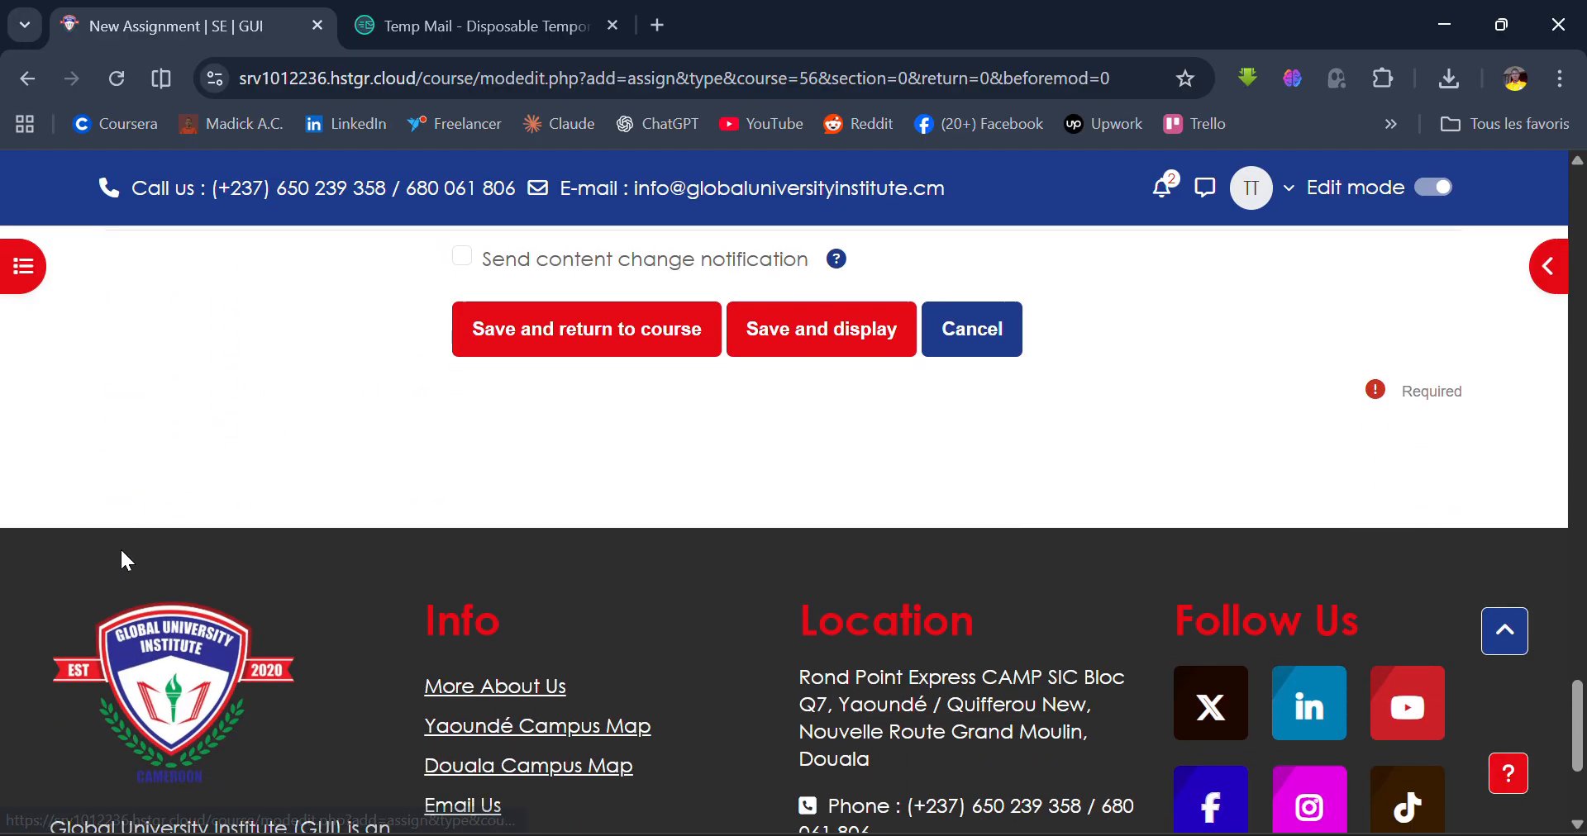
pyautogui.click(570, 337)
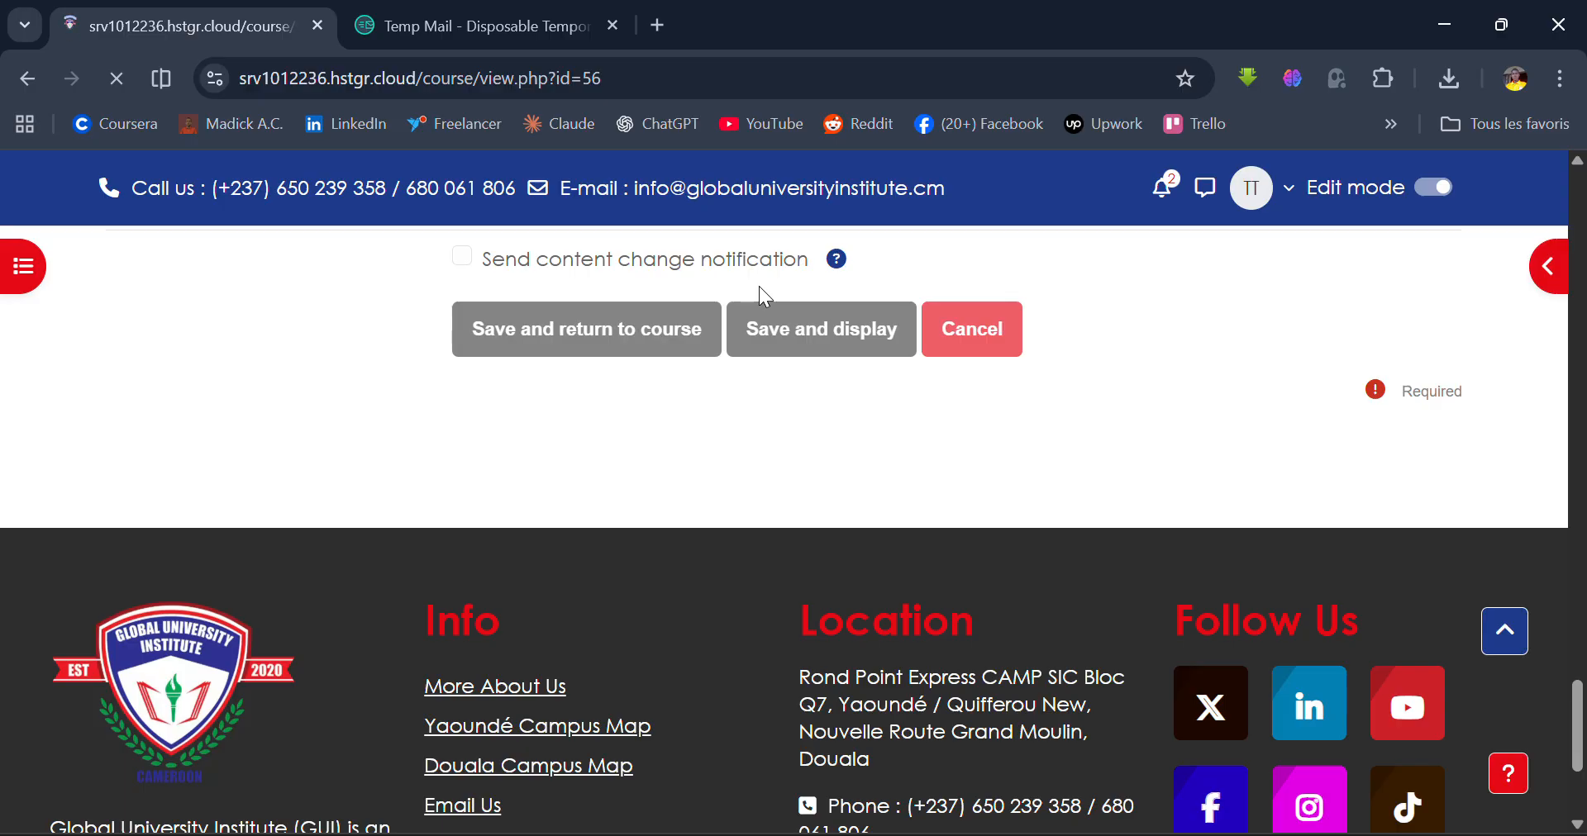
pyautogui.scroll(-5, 765, 296)
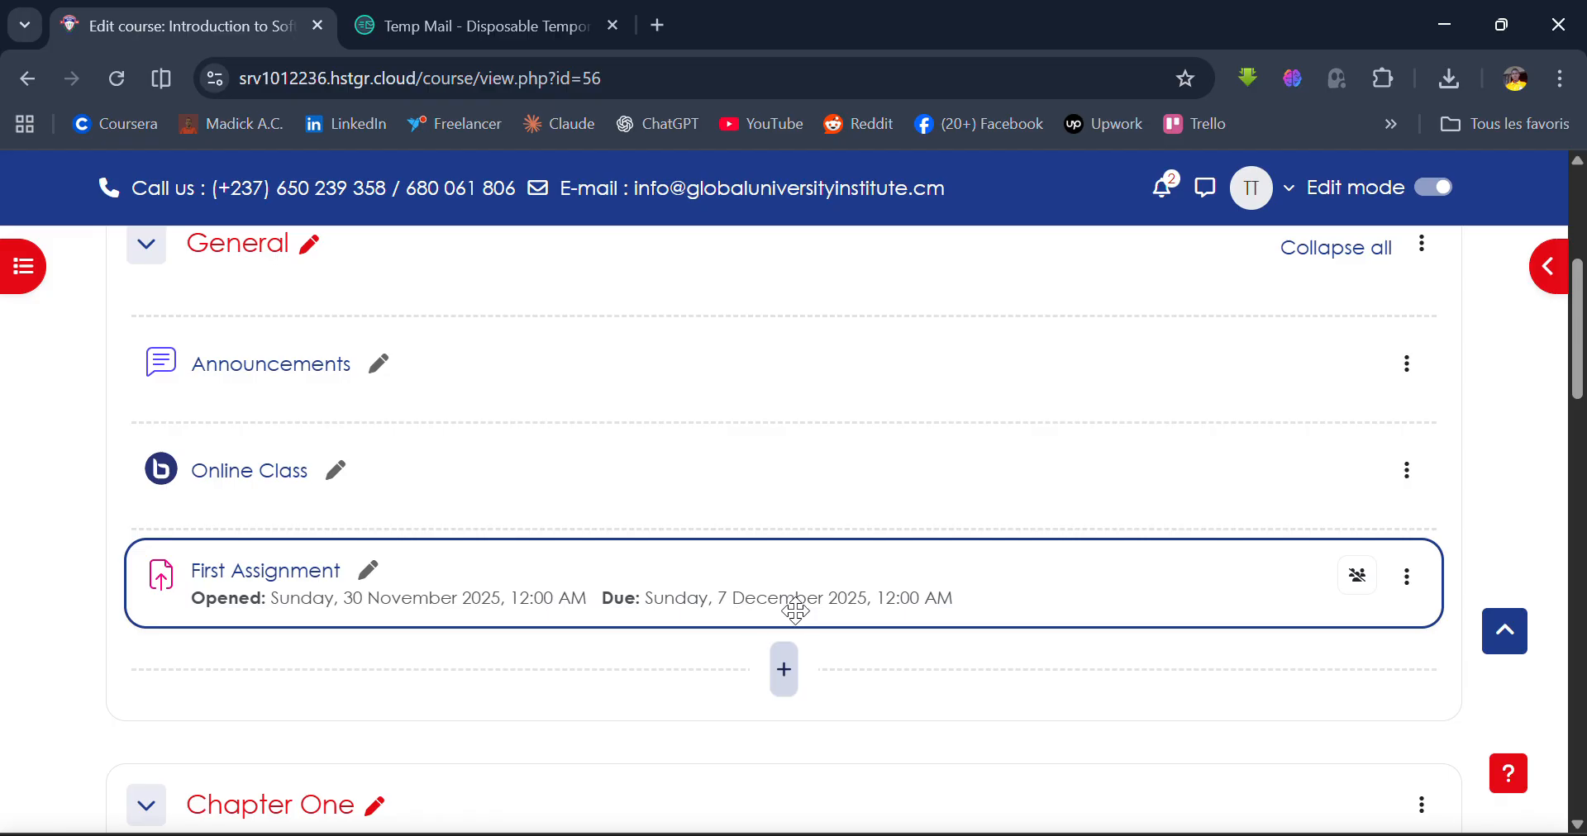
# Start adding a File resource to the Chapter One section of the course
pyautogui.scroll(-5, 712, 657)
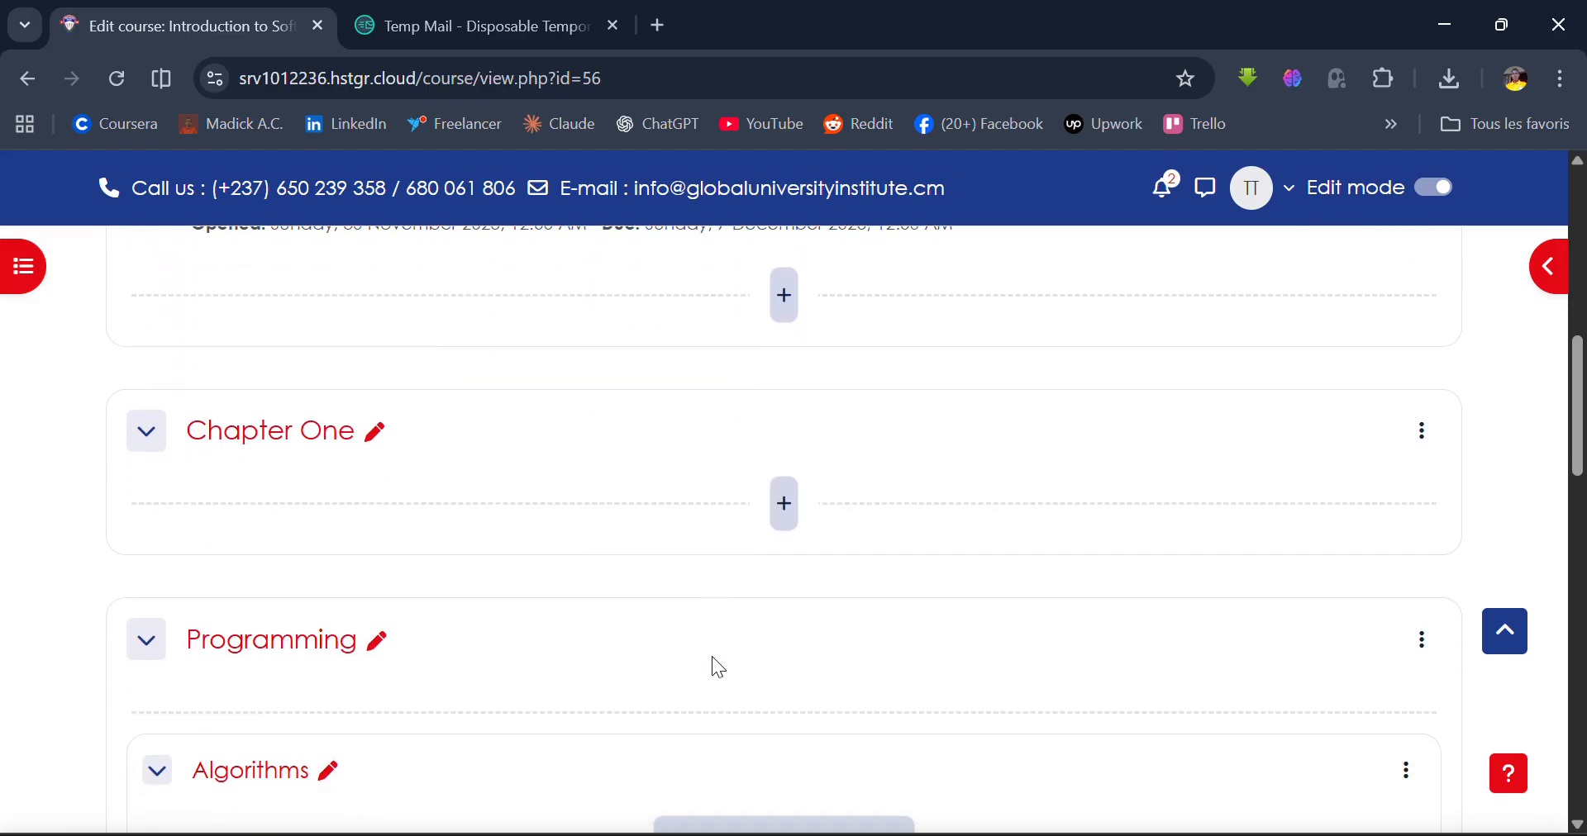
pyautogui.scroll(-1, 711, 658)
pyautogui.click(783, 401)
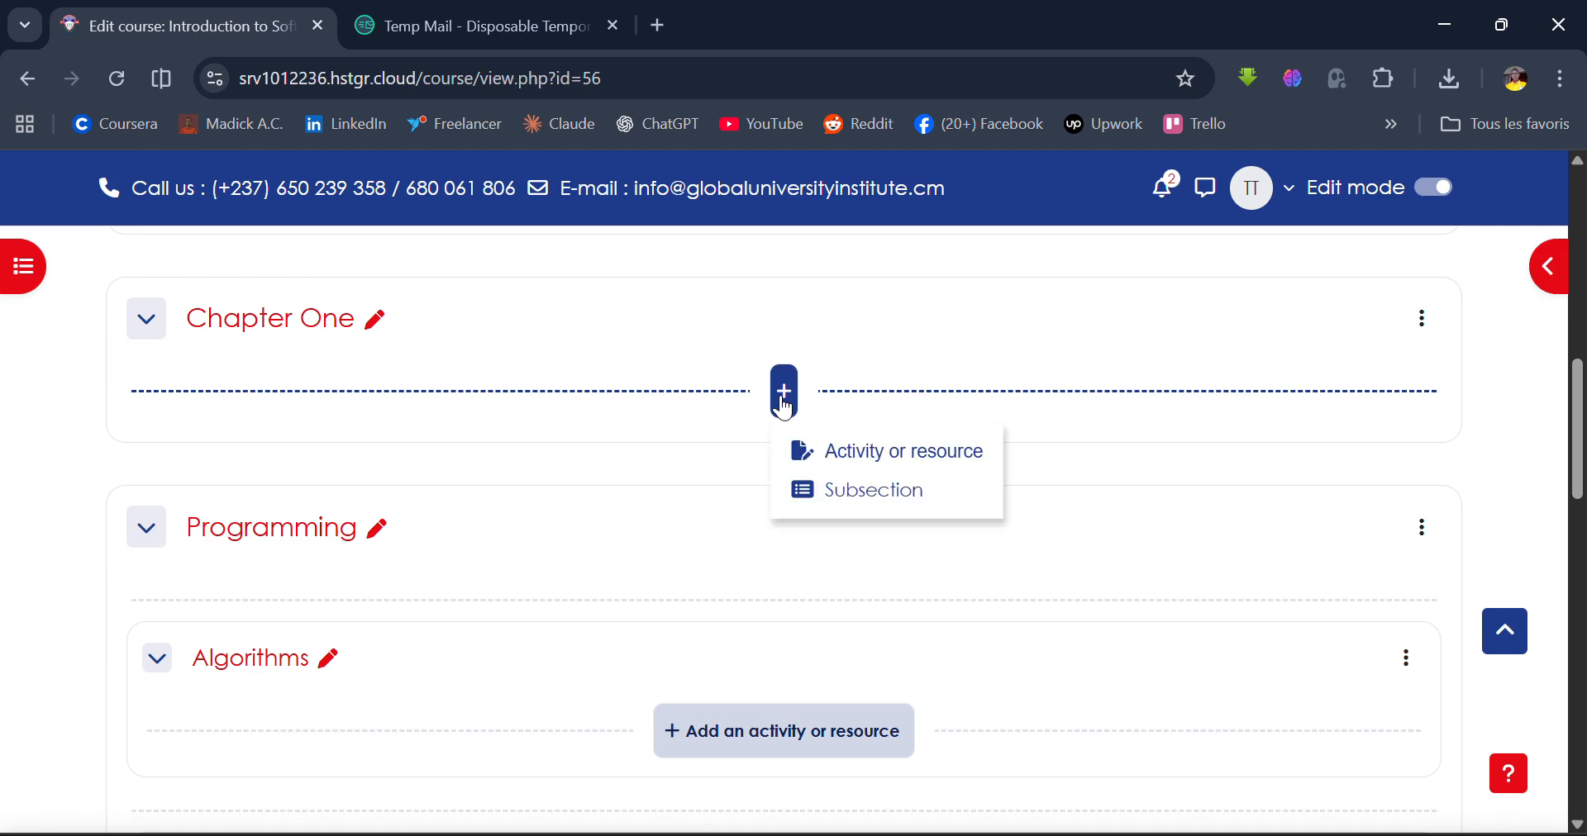
pyautogui.click(901, 465)
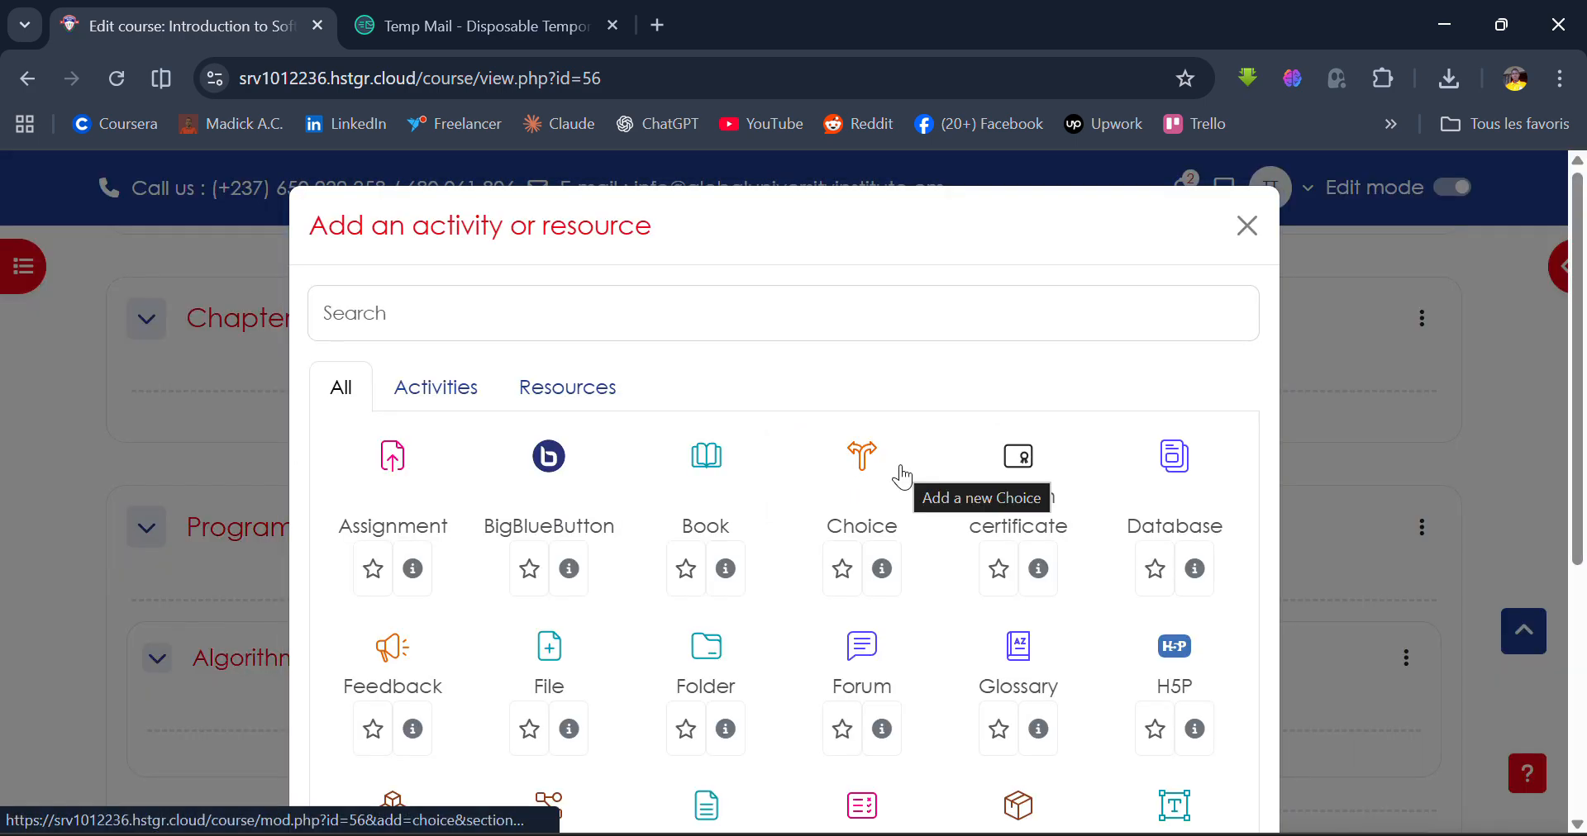
pyautogui.scroll(-1, 902, 476)
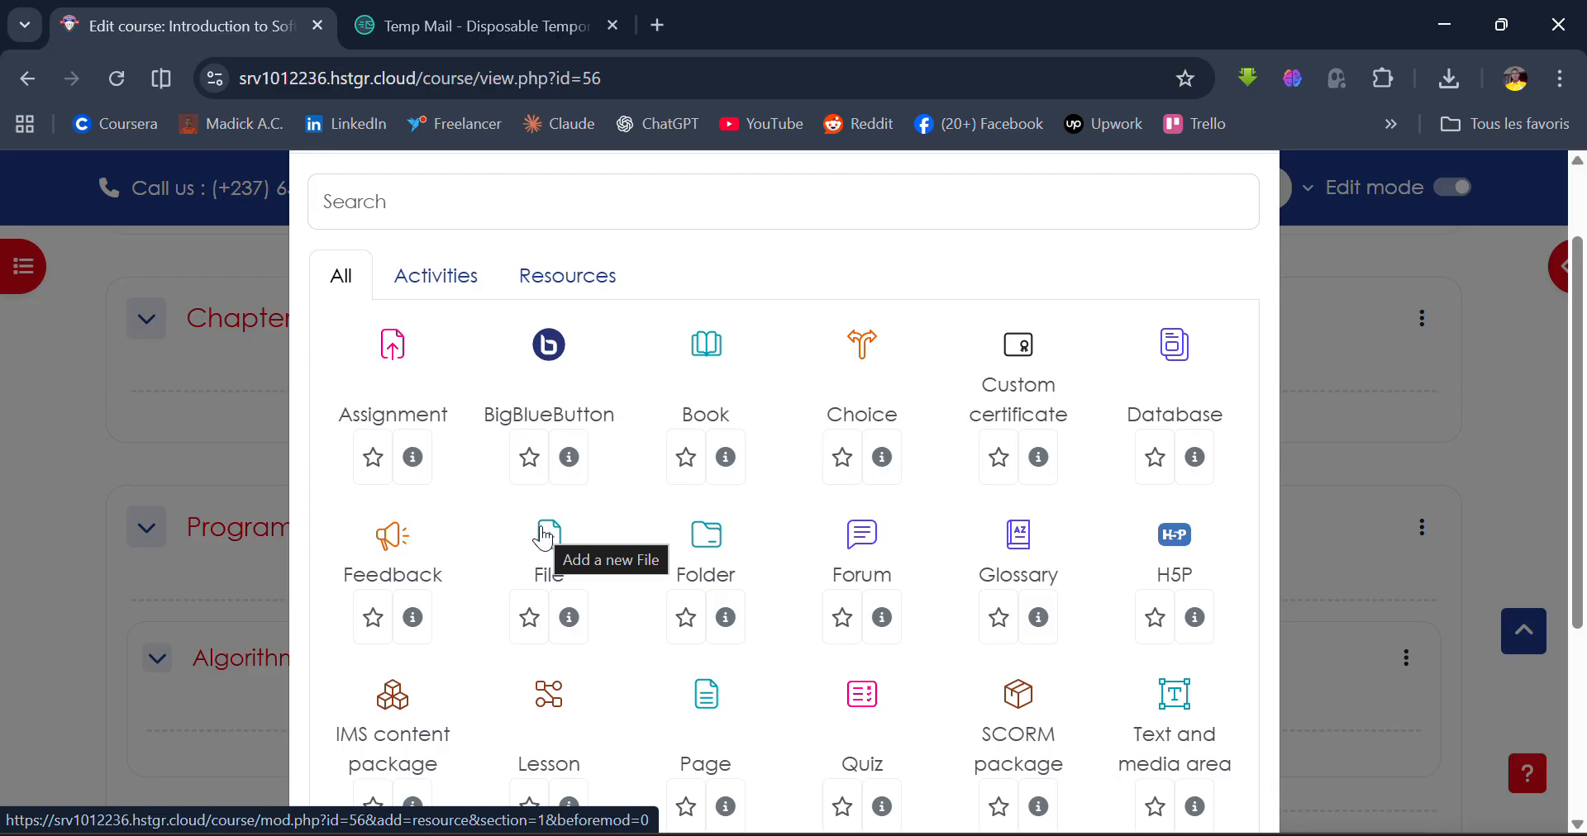
pyautogui.click(543, 570)
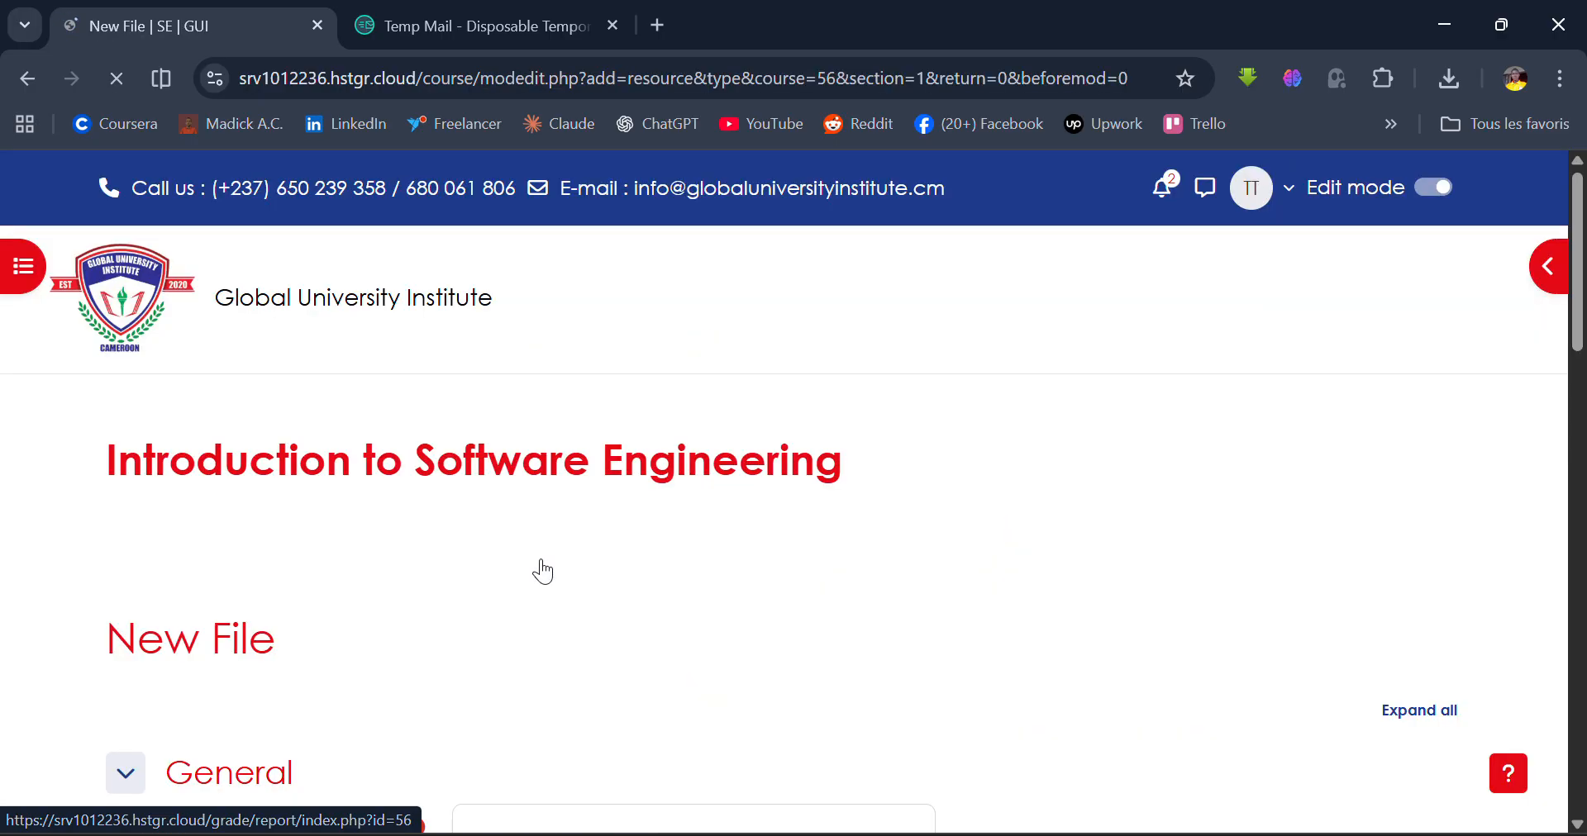
# Name the new file resource "First File" and enter "A file on SE" as its description
pyautogui.scroll(-7, 541, 569)
pyautogui.scroll(3, 541, 568)
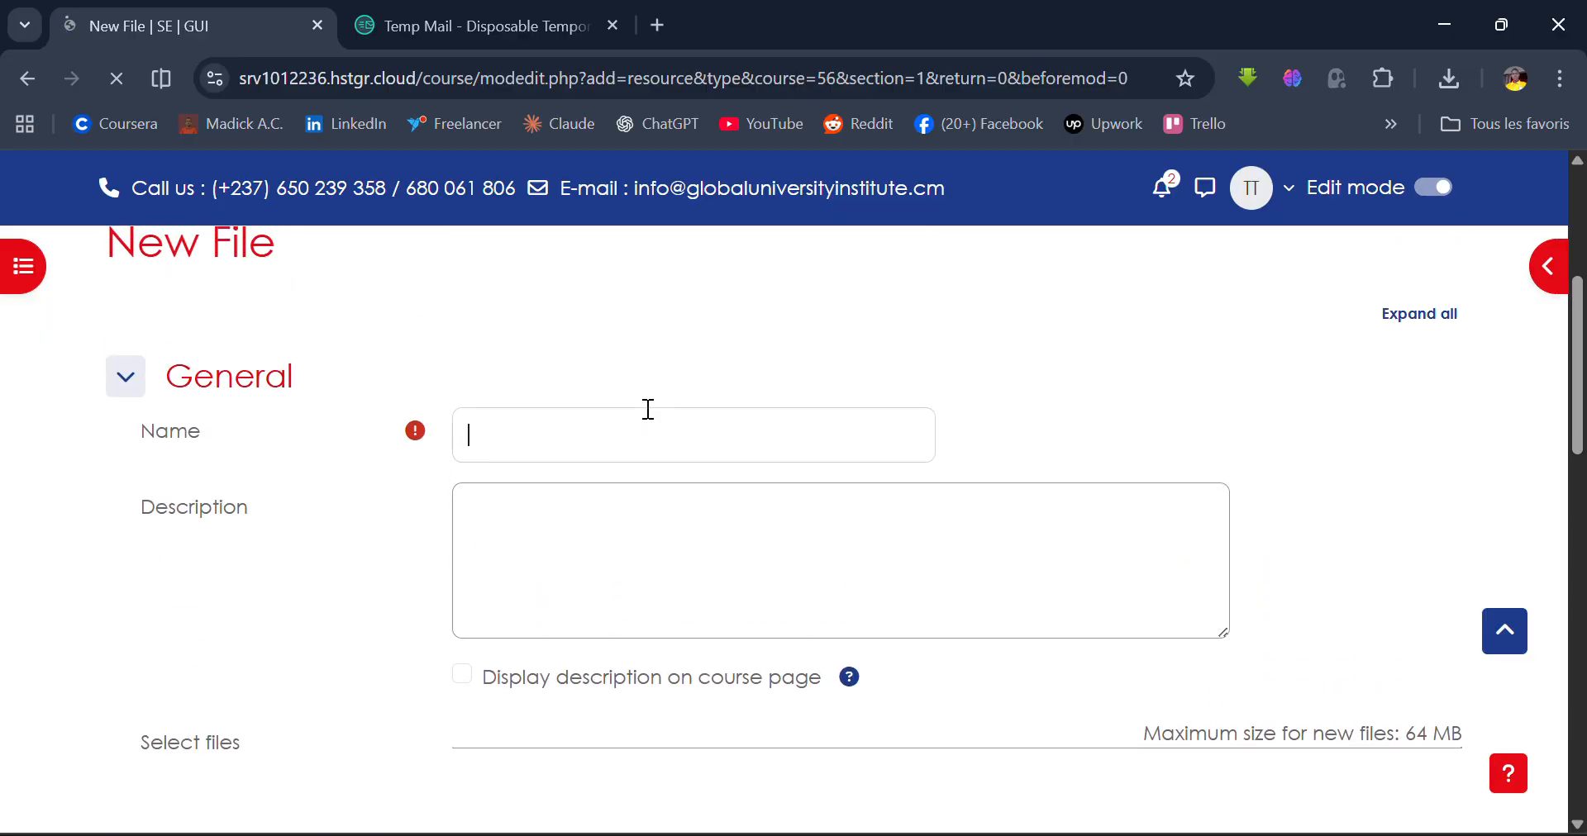
pyautogui.write('First')
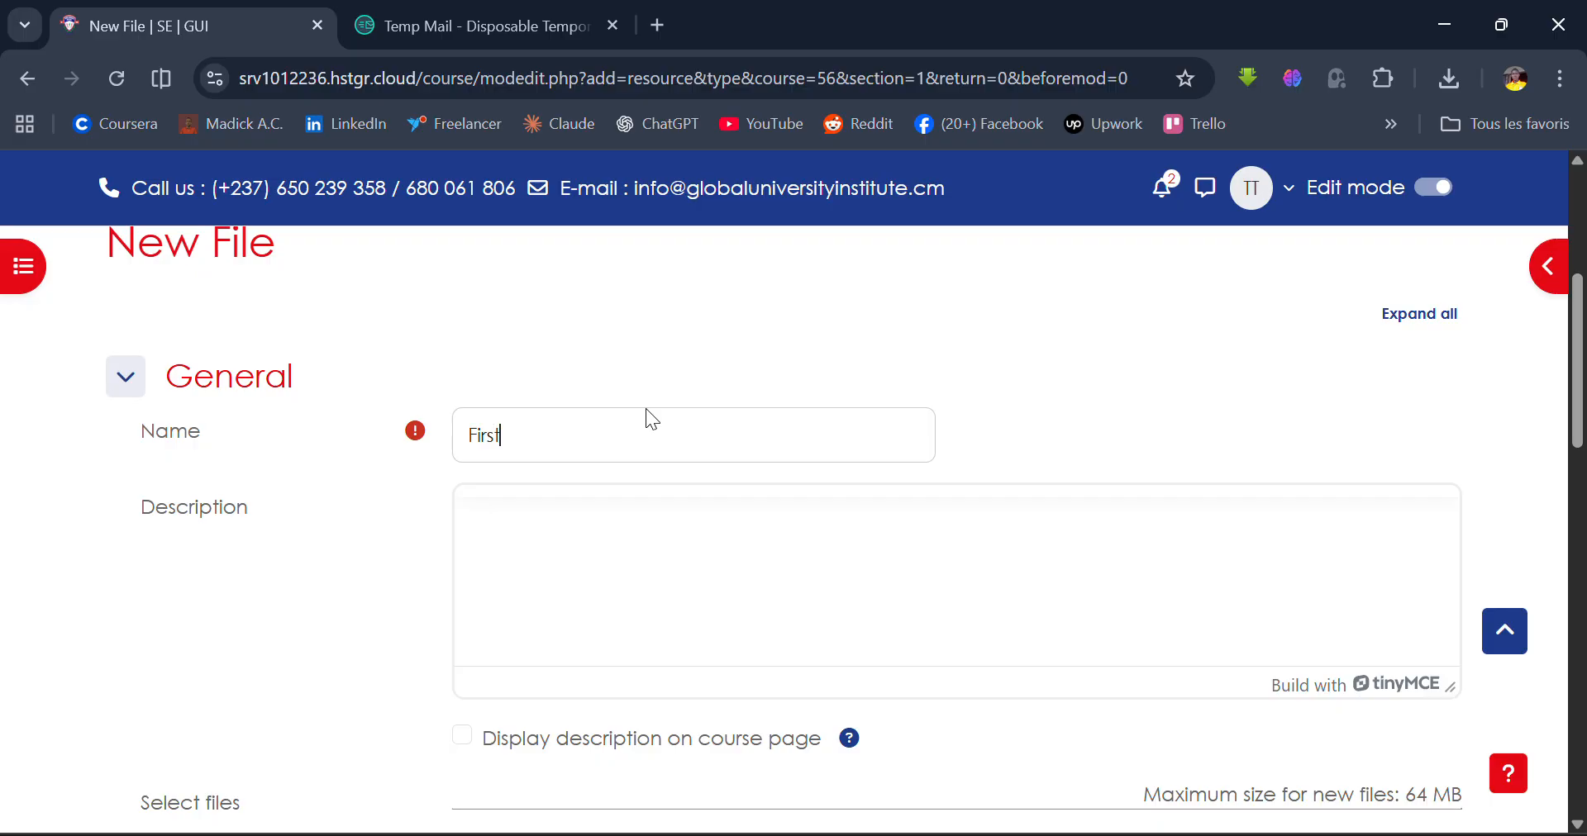
pyautogui.write(' Fi')
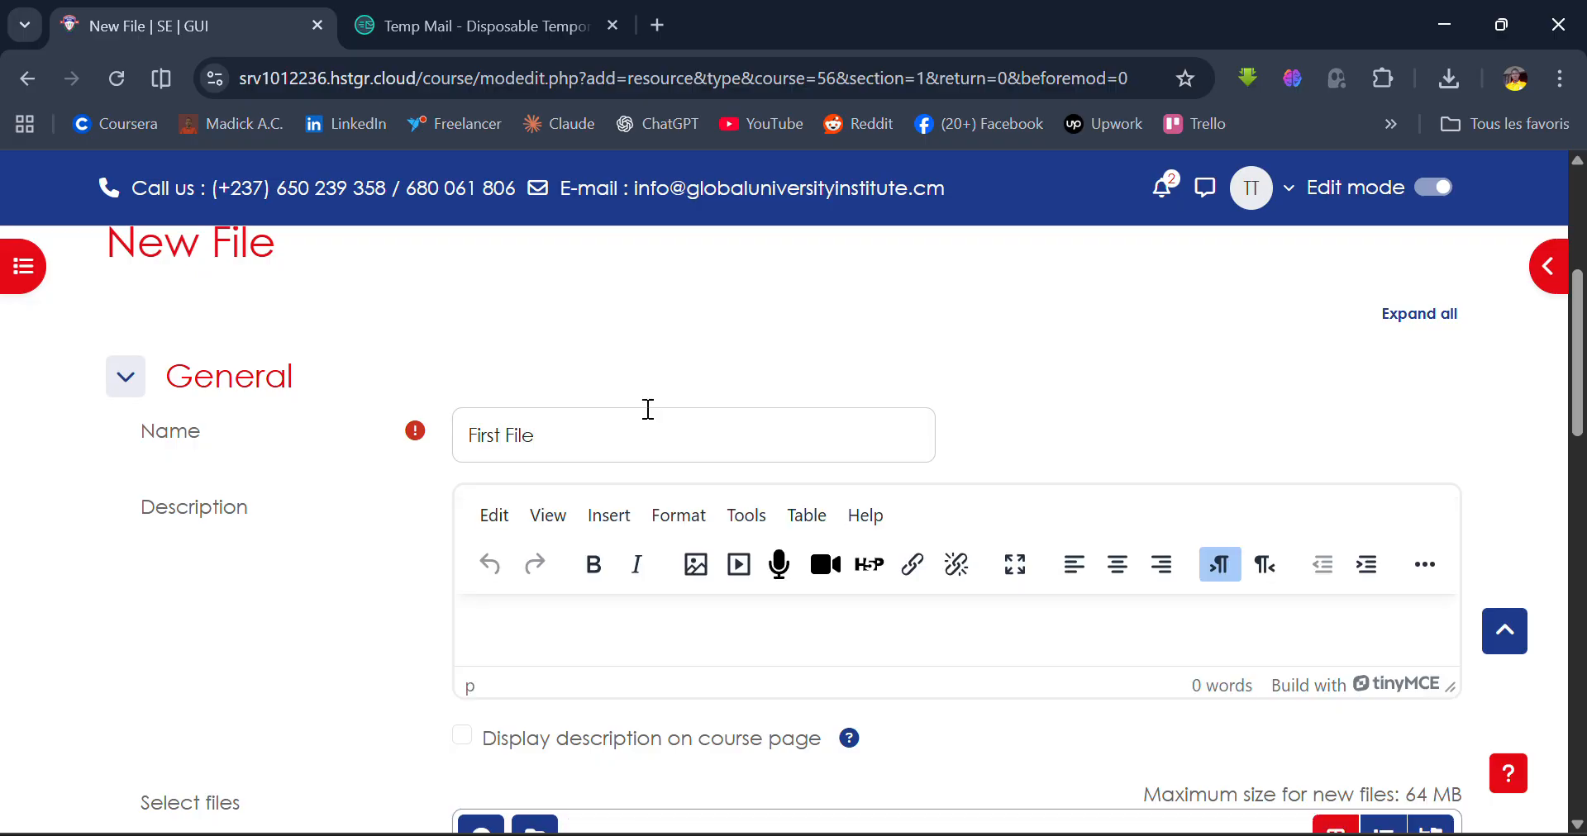
pyautogui.write('le')
pyautogui.scroll(-2, 648, 409)
pyautogui.click(586, 452)
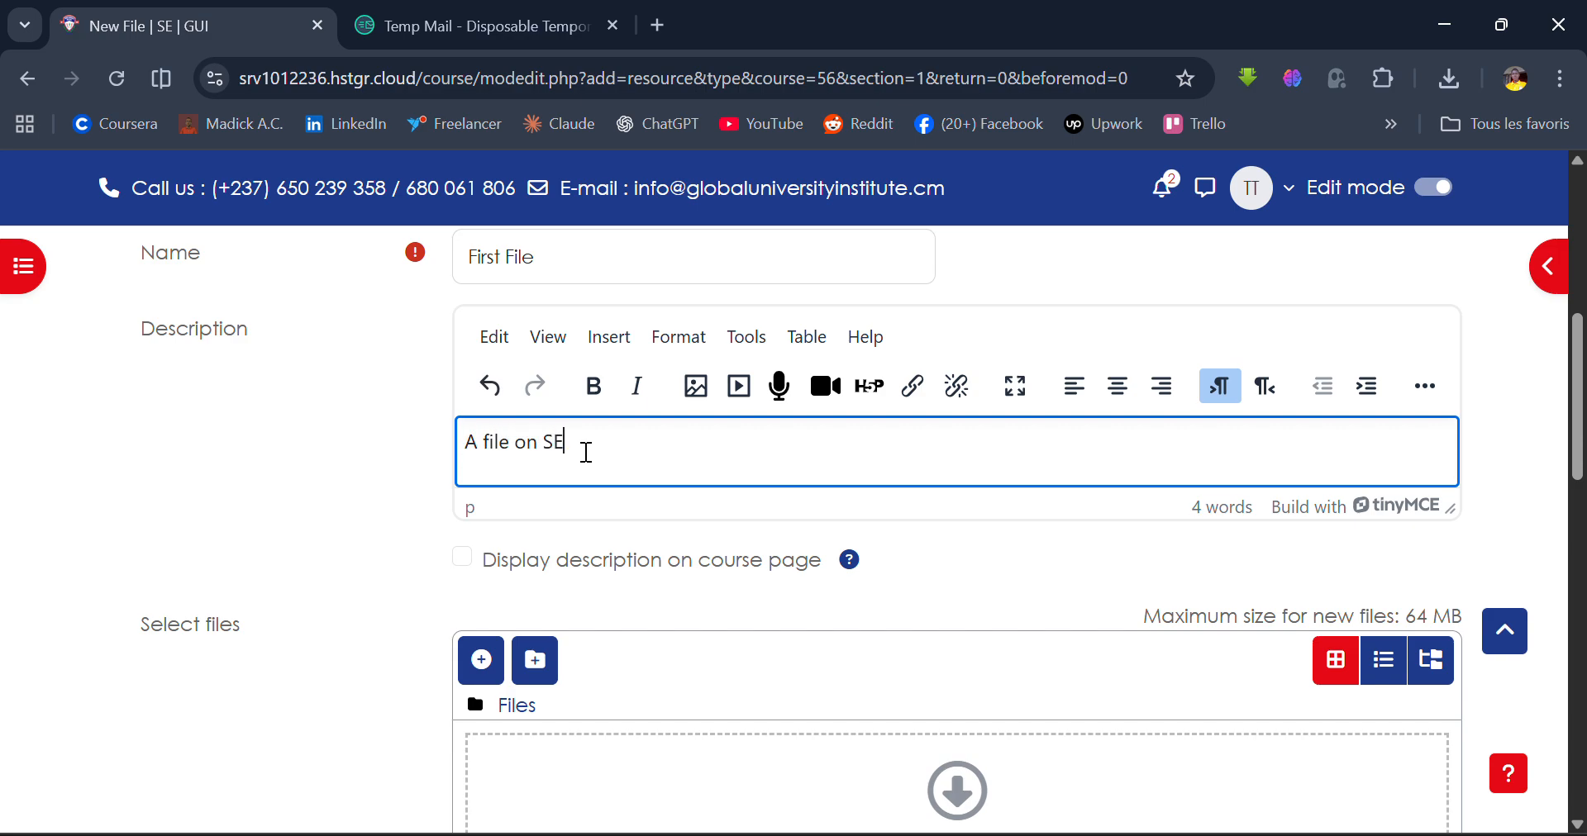
# Choose The Laptop Repair Workbook.pdf from the computer's Documents folder as the resource's attachment to upload
pyautogui.scroll(-3, 586, 452)
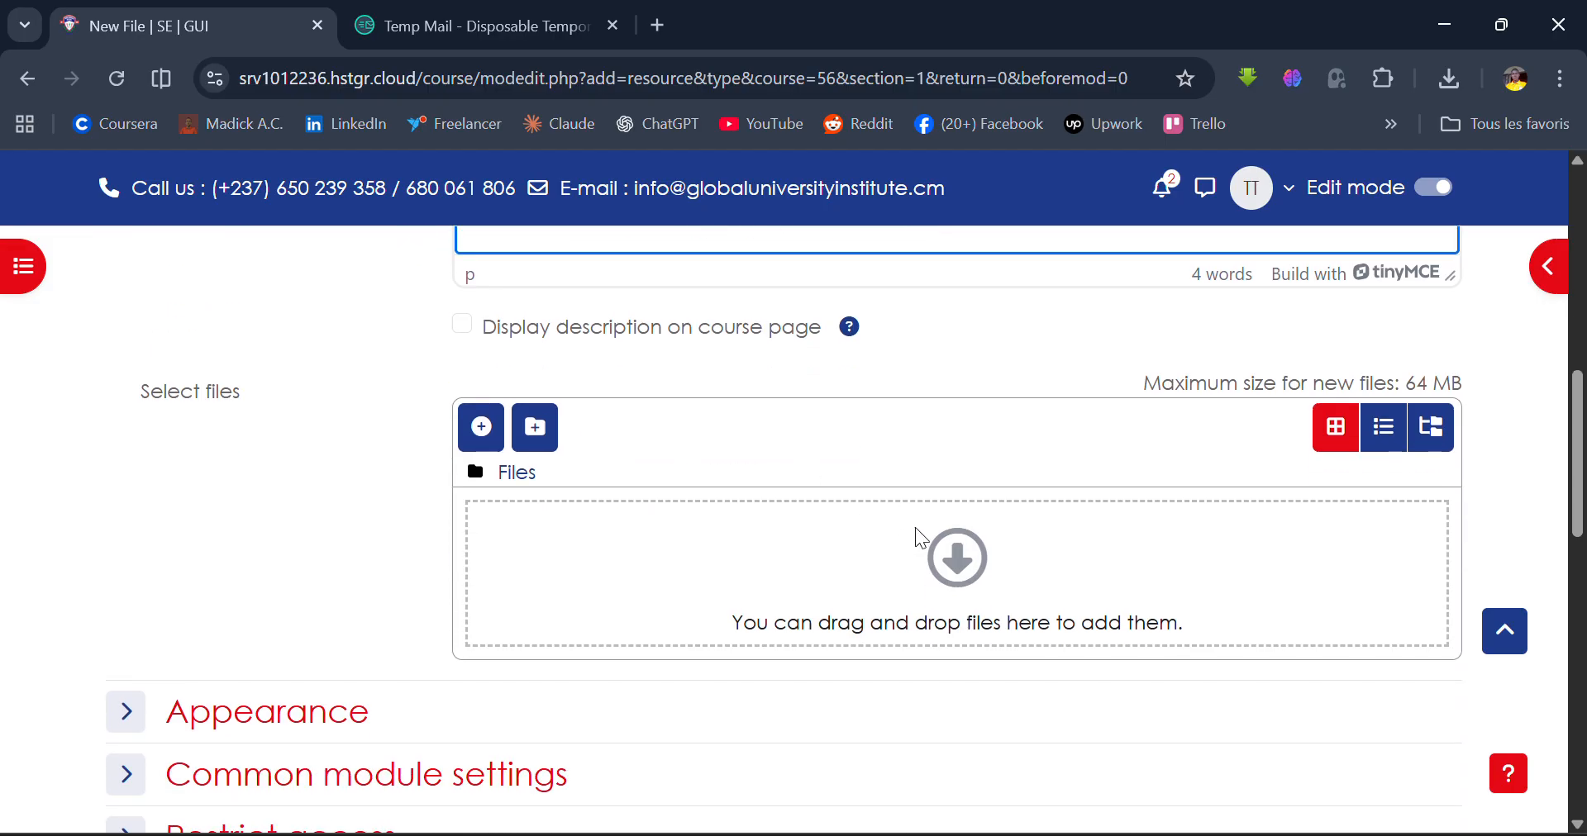
pyautogui.click(915, 528)
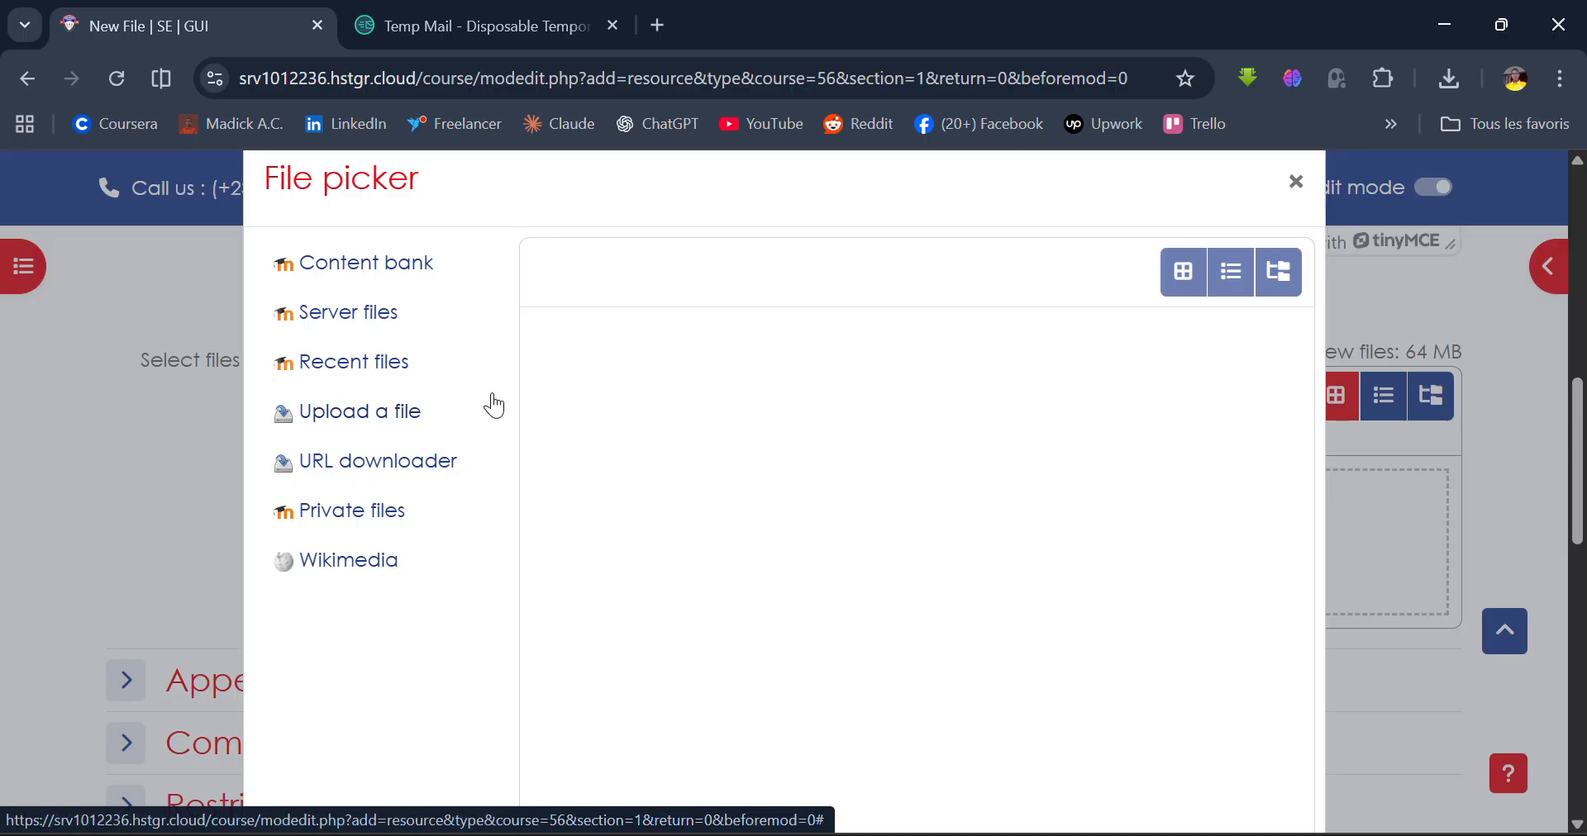
pyautogui.click(393, 410)
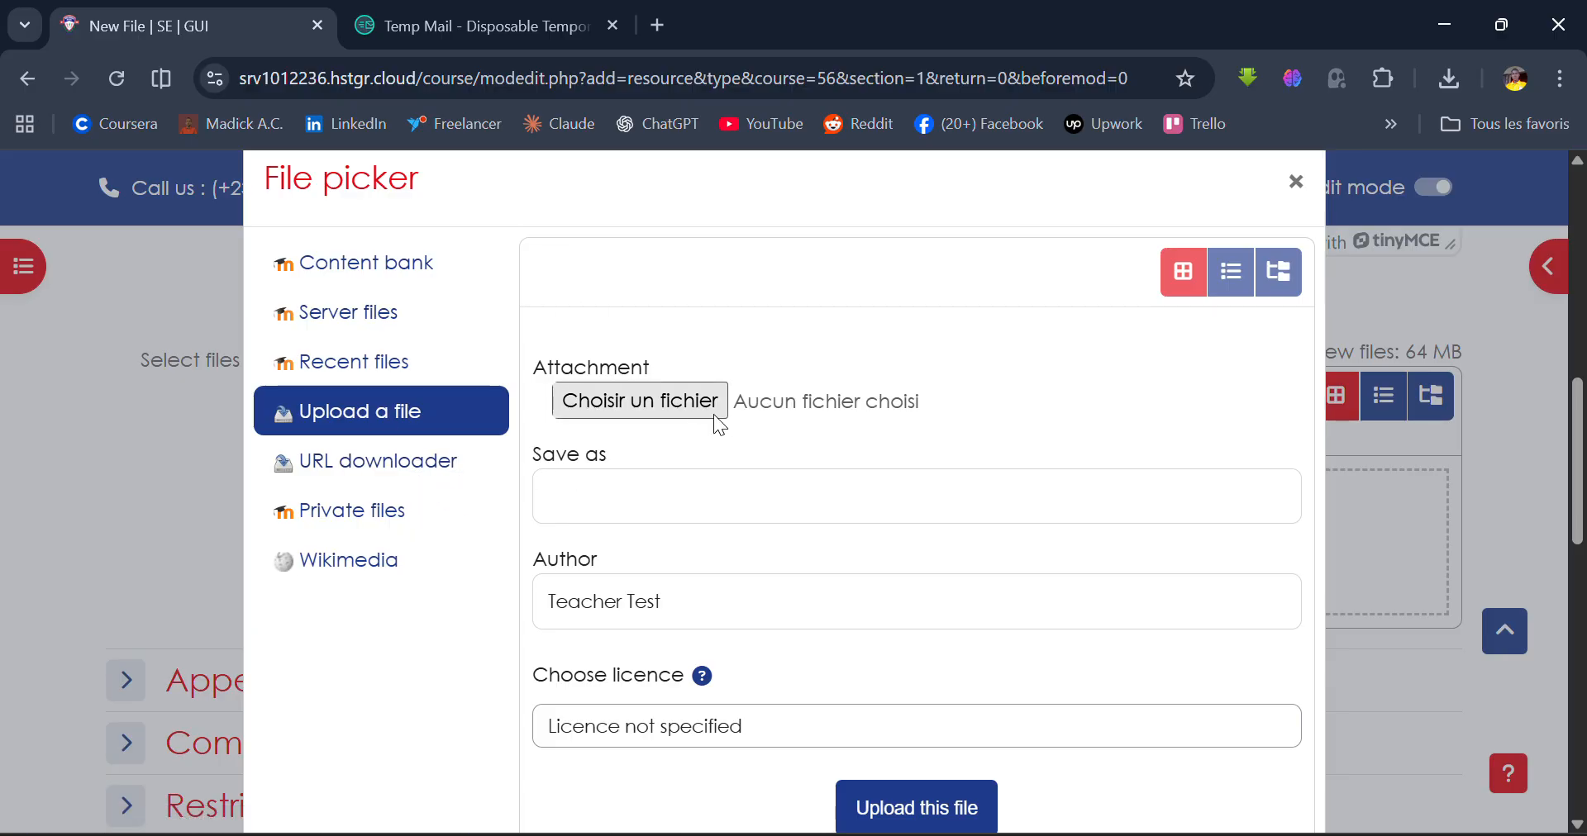
pyautogui.click(692, 405)
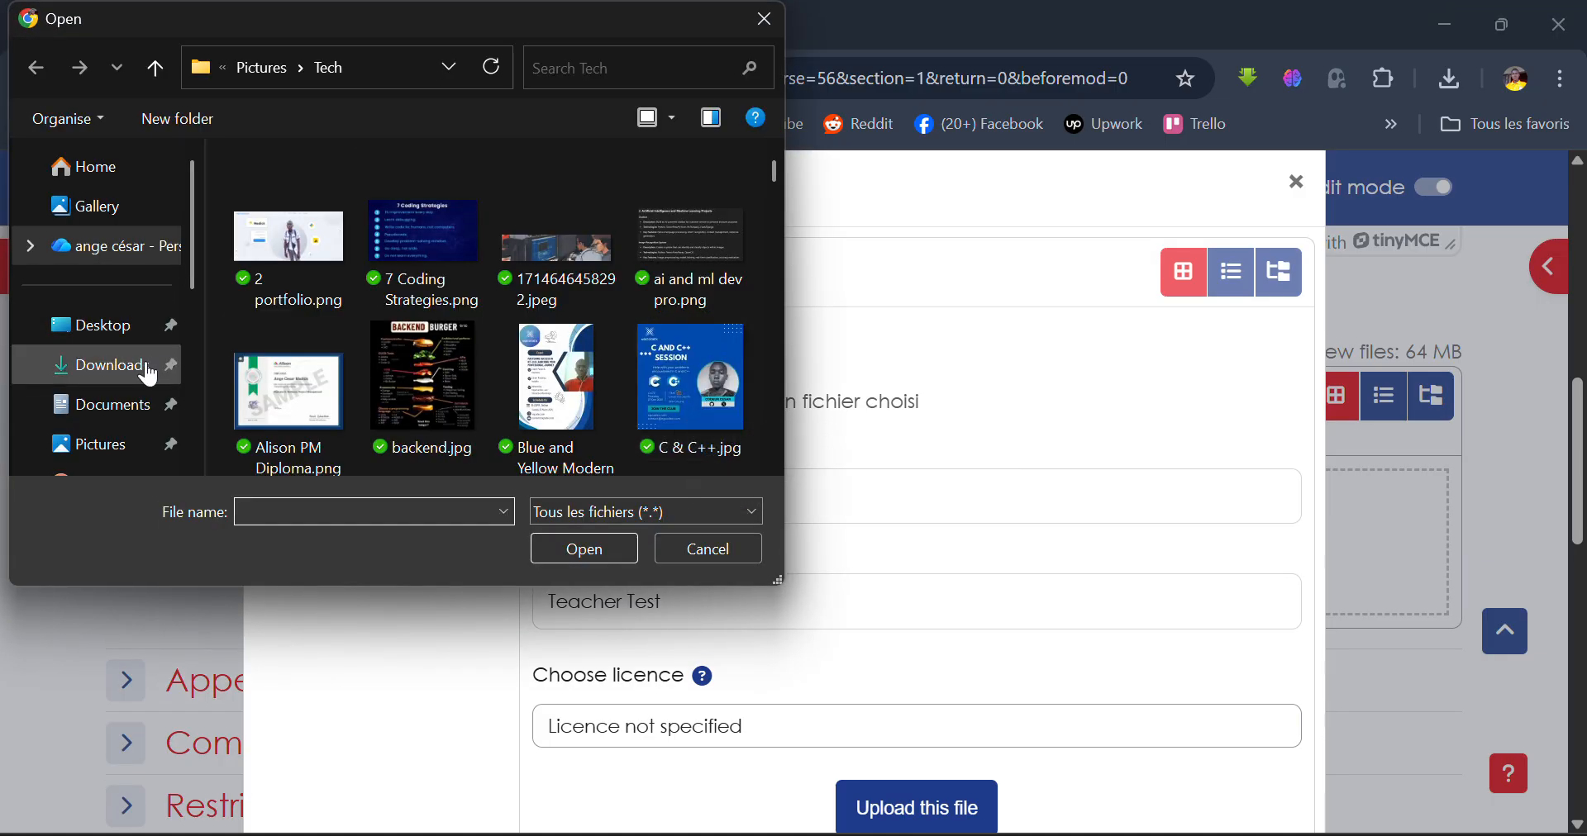
pyautogui.click(143, 420)
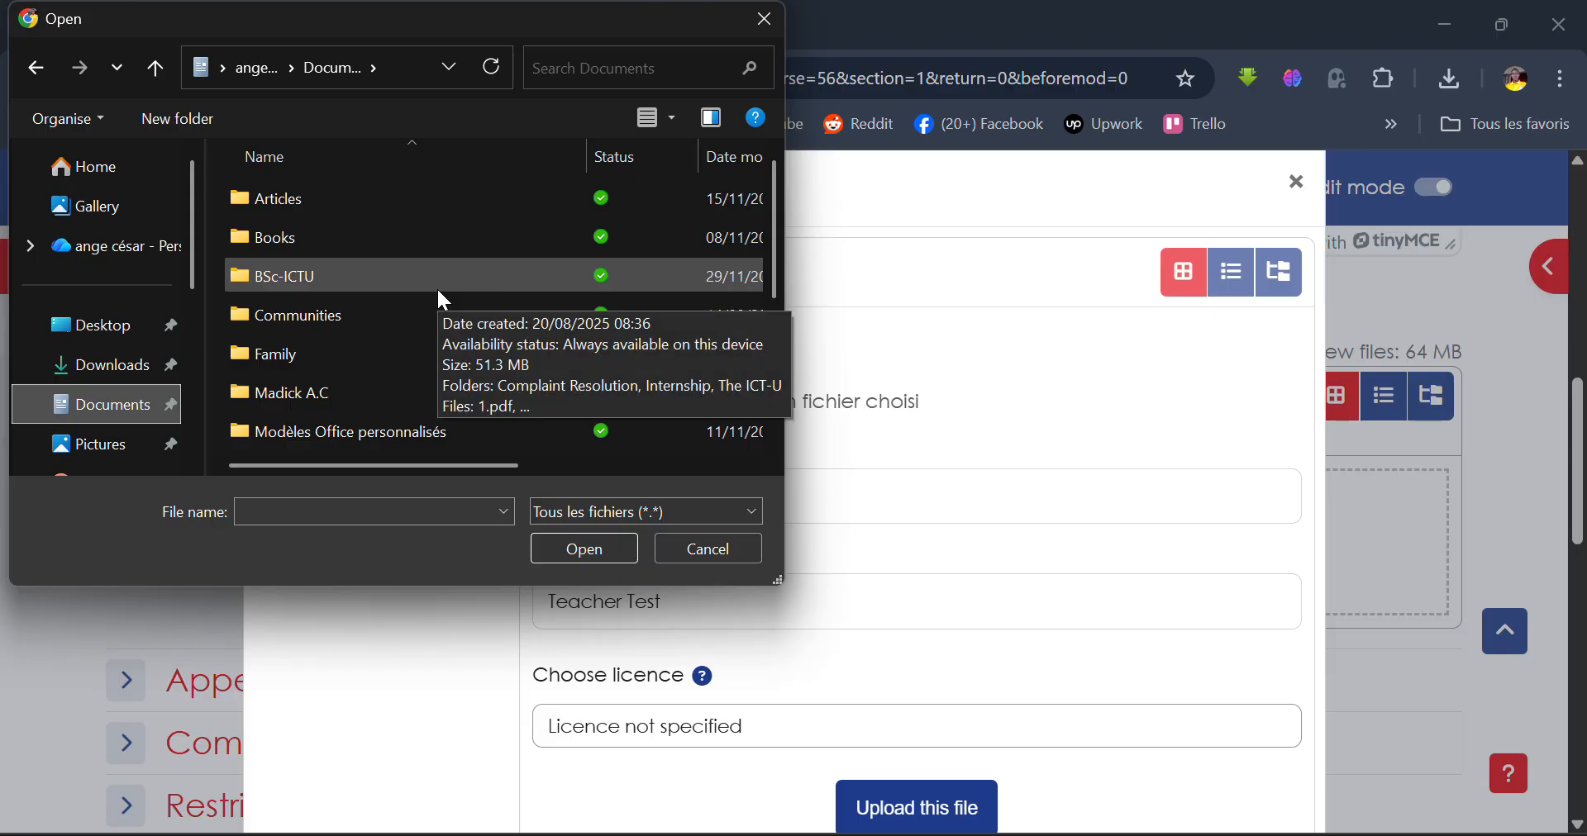
pyautogui.scroll(-1, 438, 291)
pyautogui.scroll(-2, 444, 299)
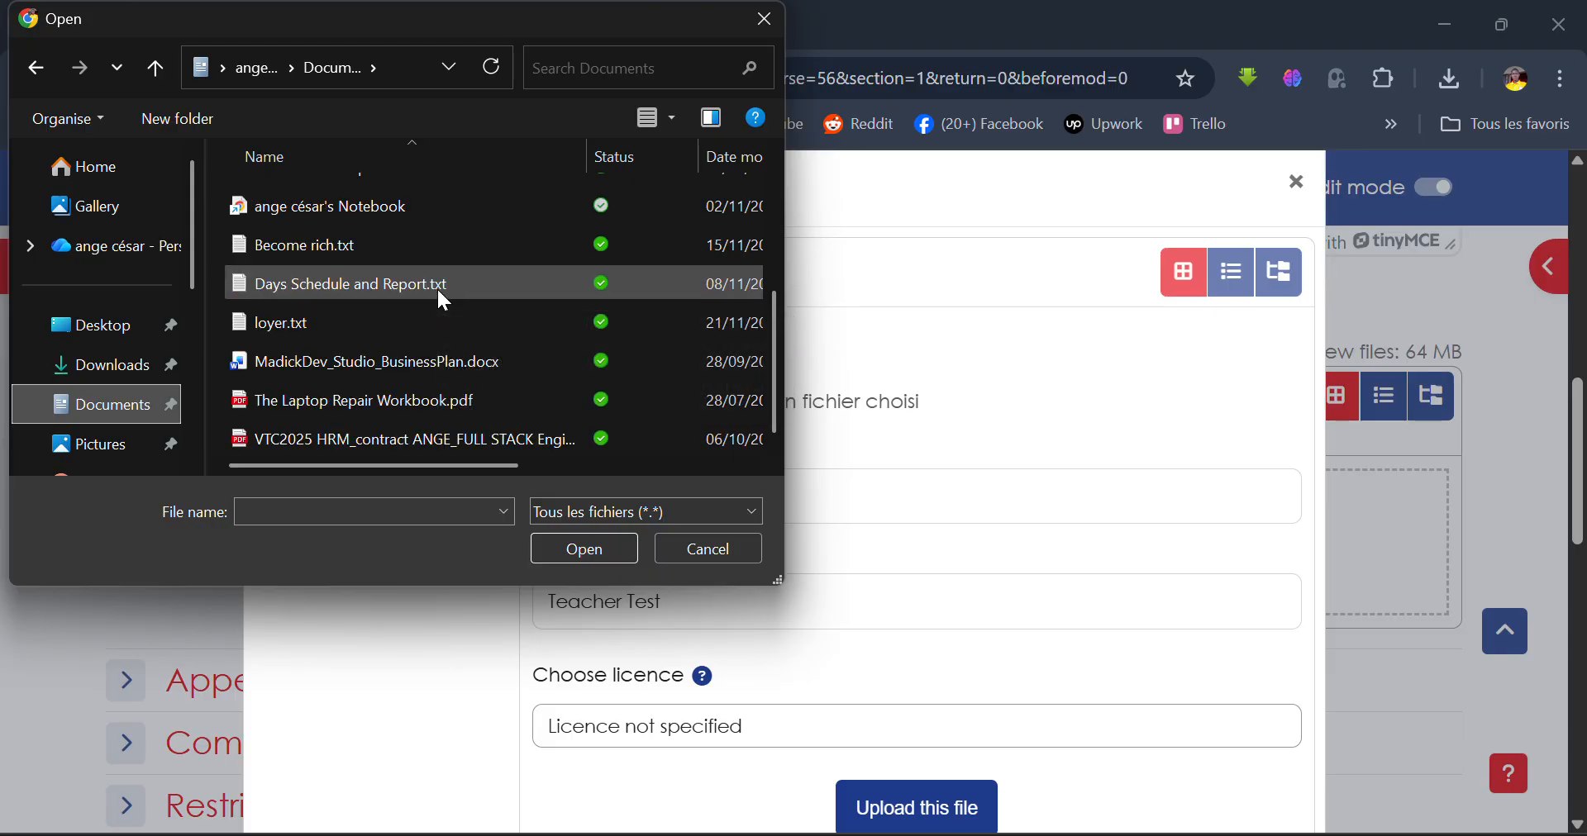
pyautogui.click(376, 389)
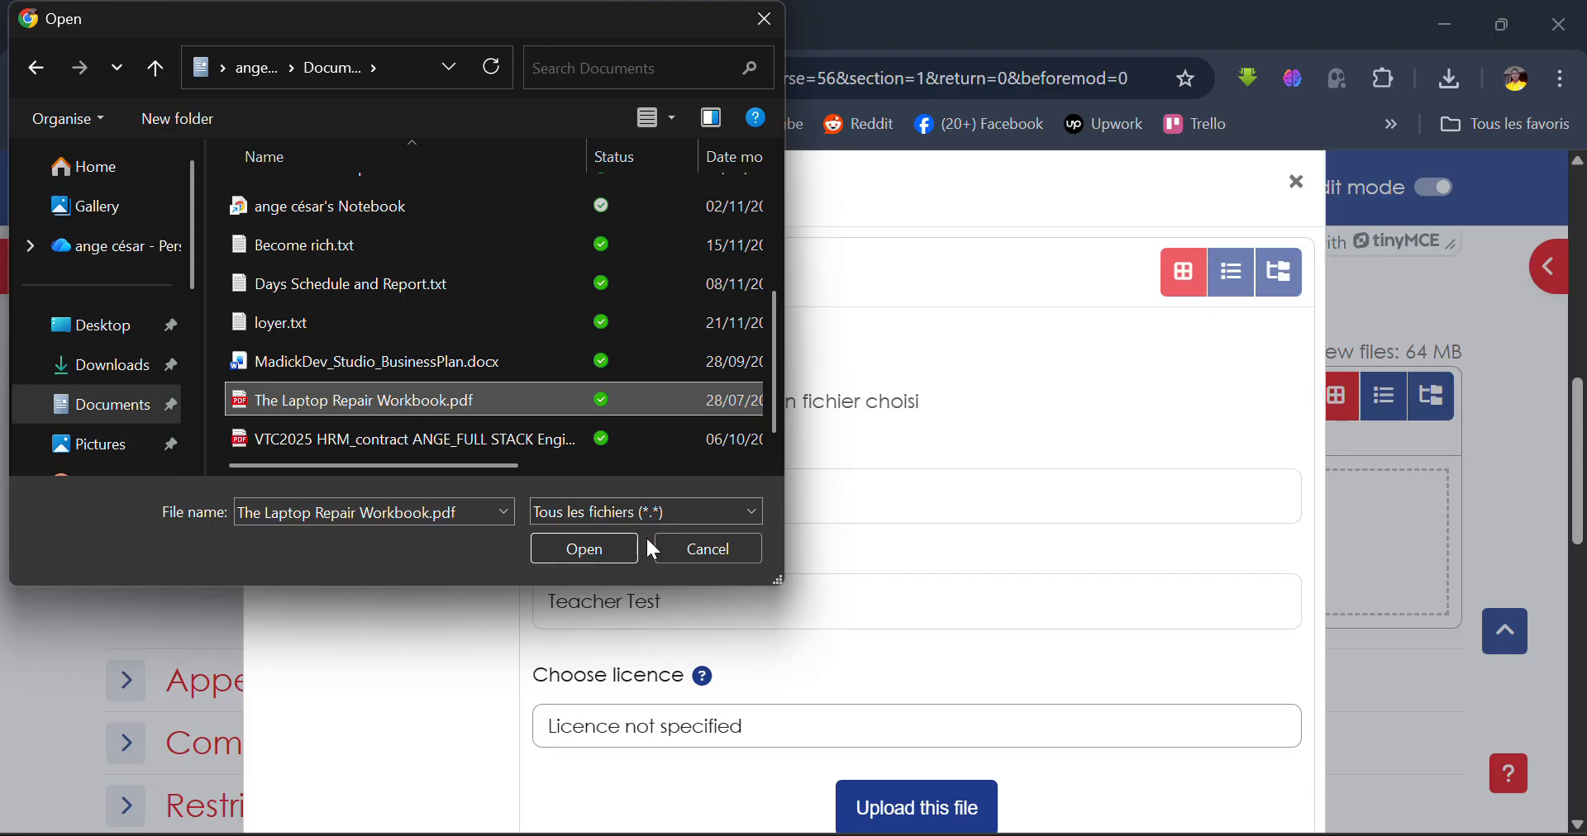
pyautogui.click(586, 551)
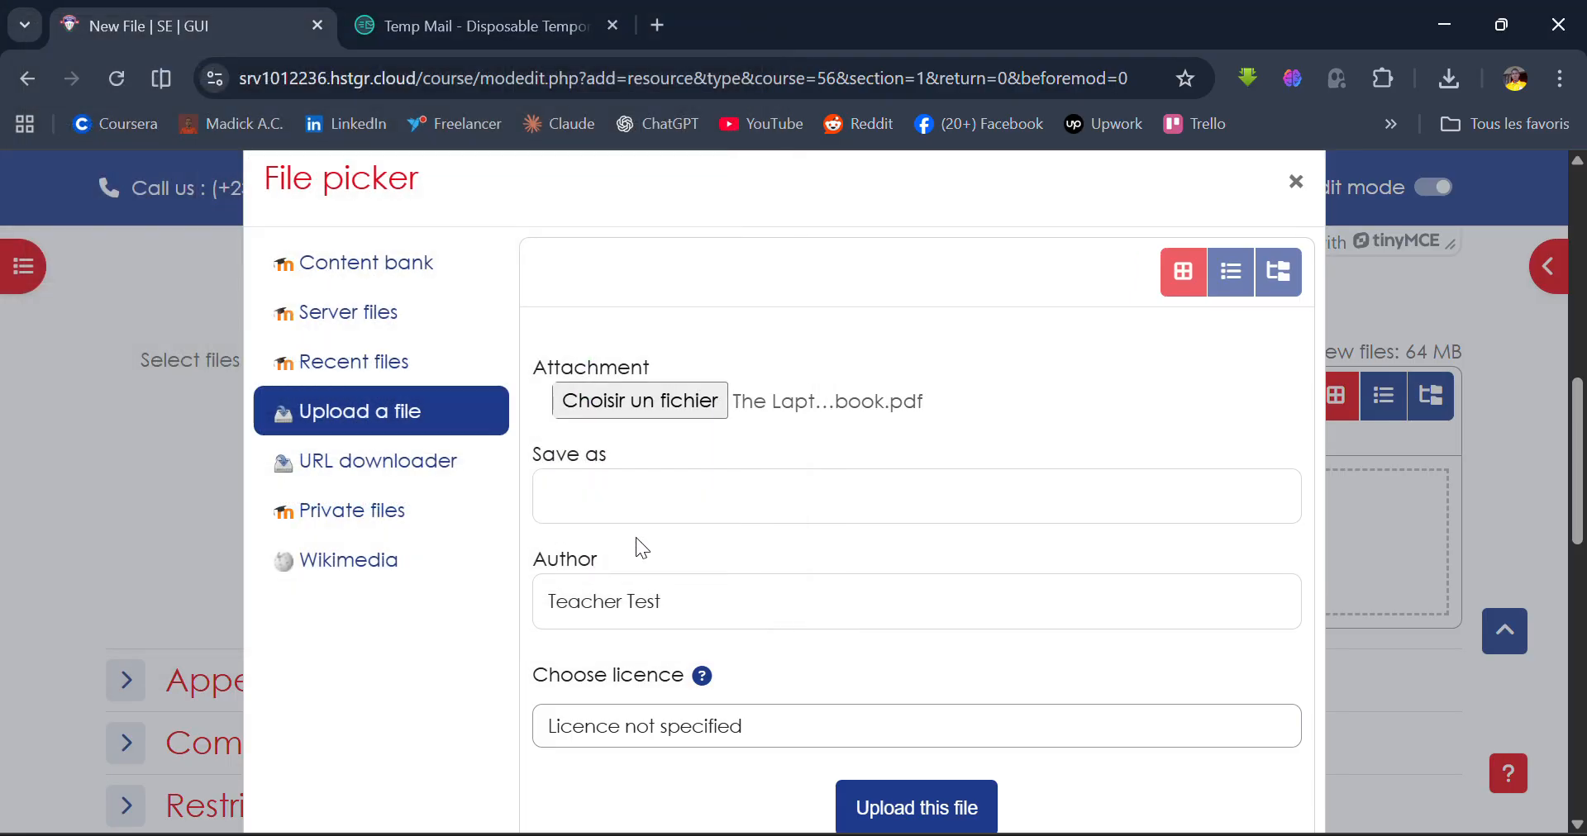
# Upload the chosen PDF into the resource's files, leaving the save name, author and licence at their defaults
pyautogui.scroll(-3, 850, 562)
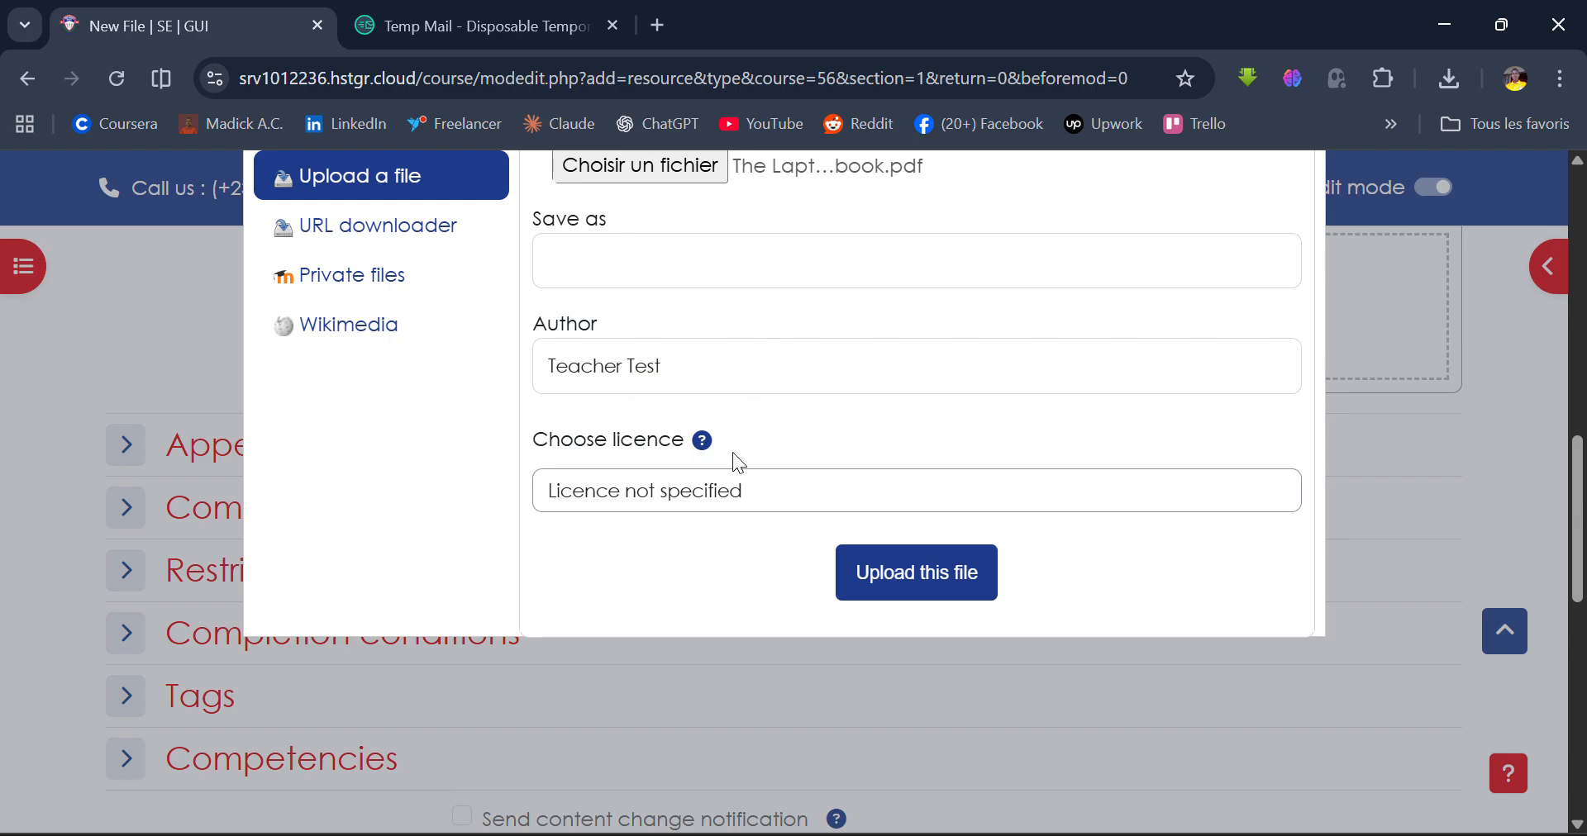
pyautogui.click(899, 584)
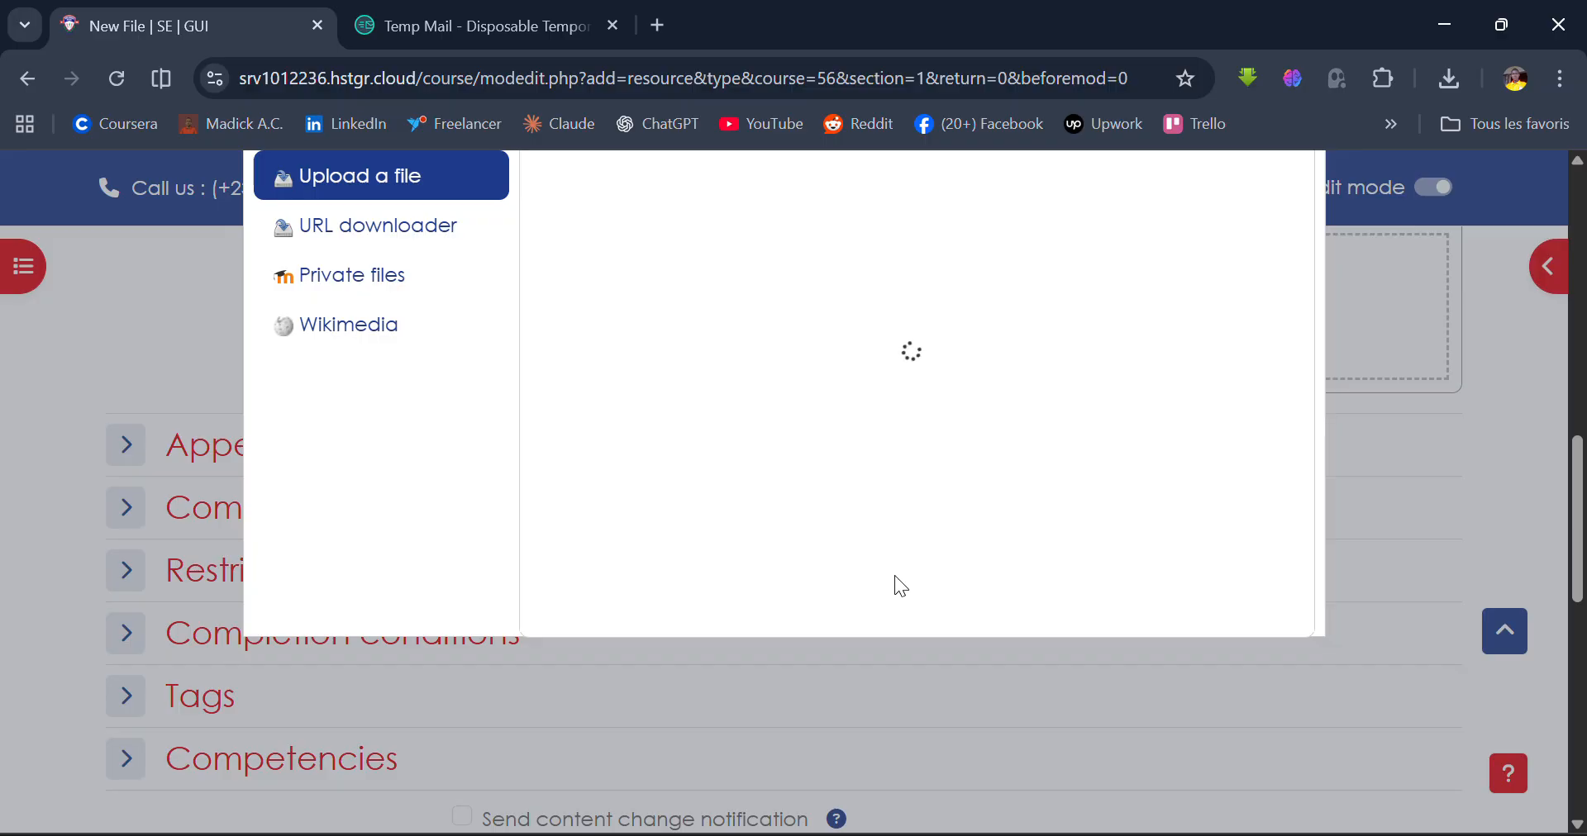
pyautogui.scroll(2, 894, 575)
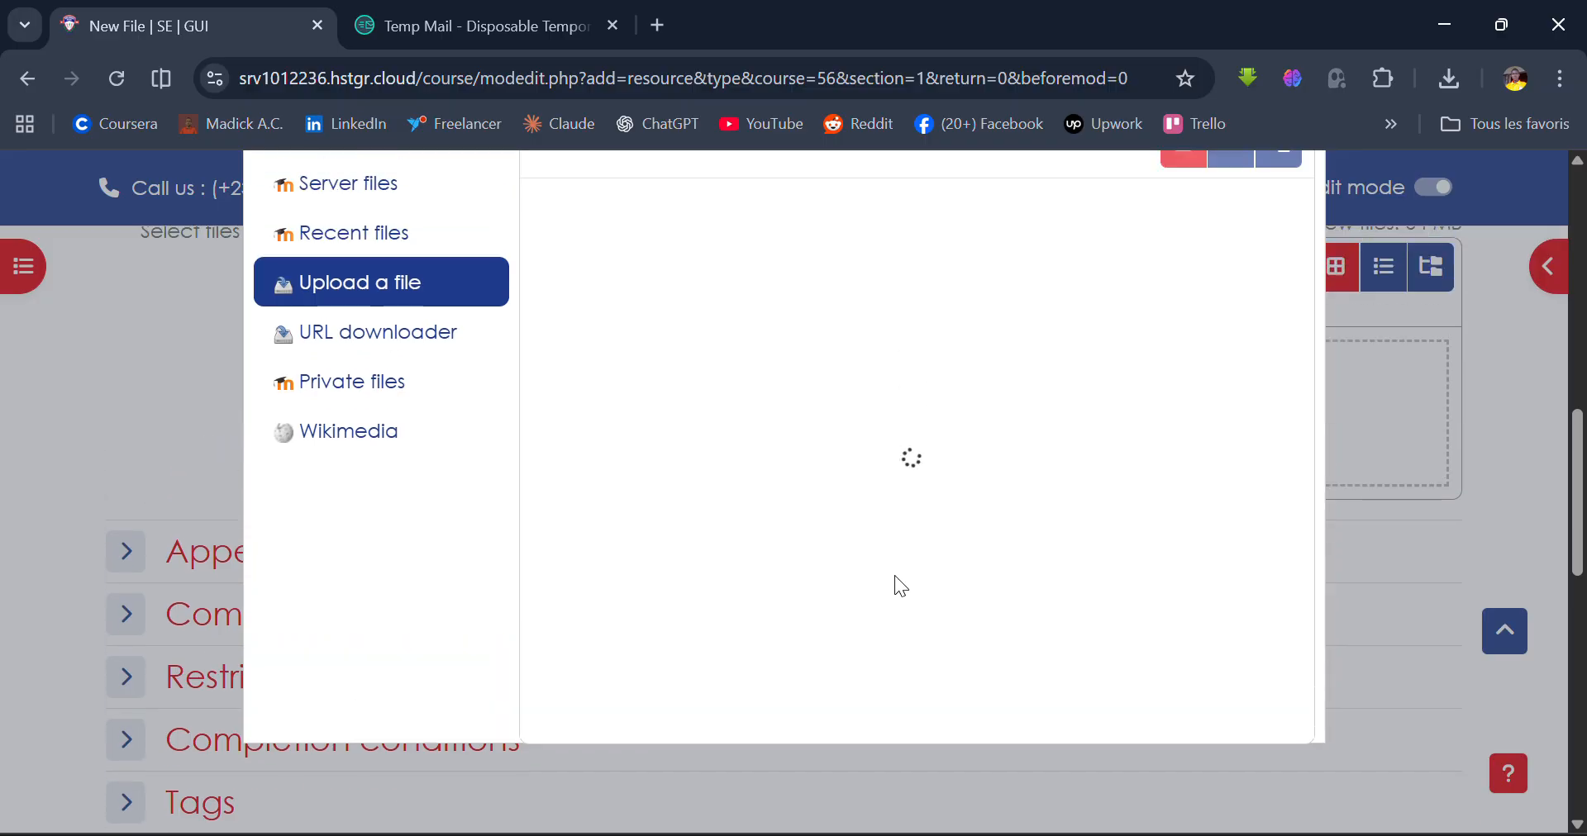
pyautogui.scroll(1, 894, 575)
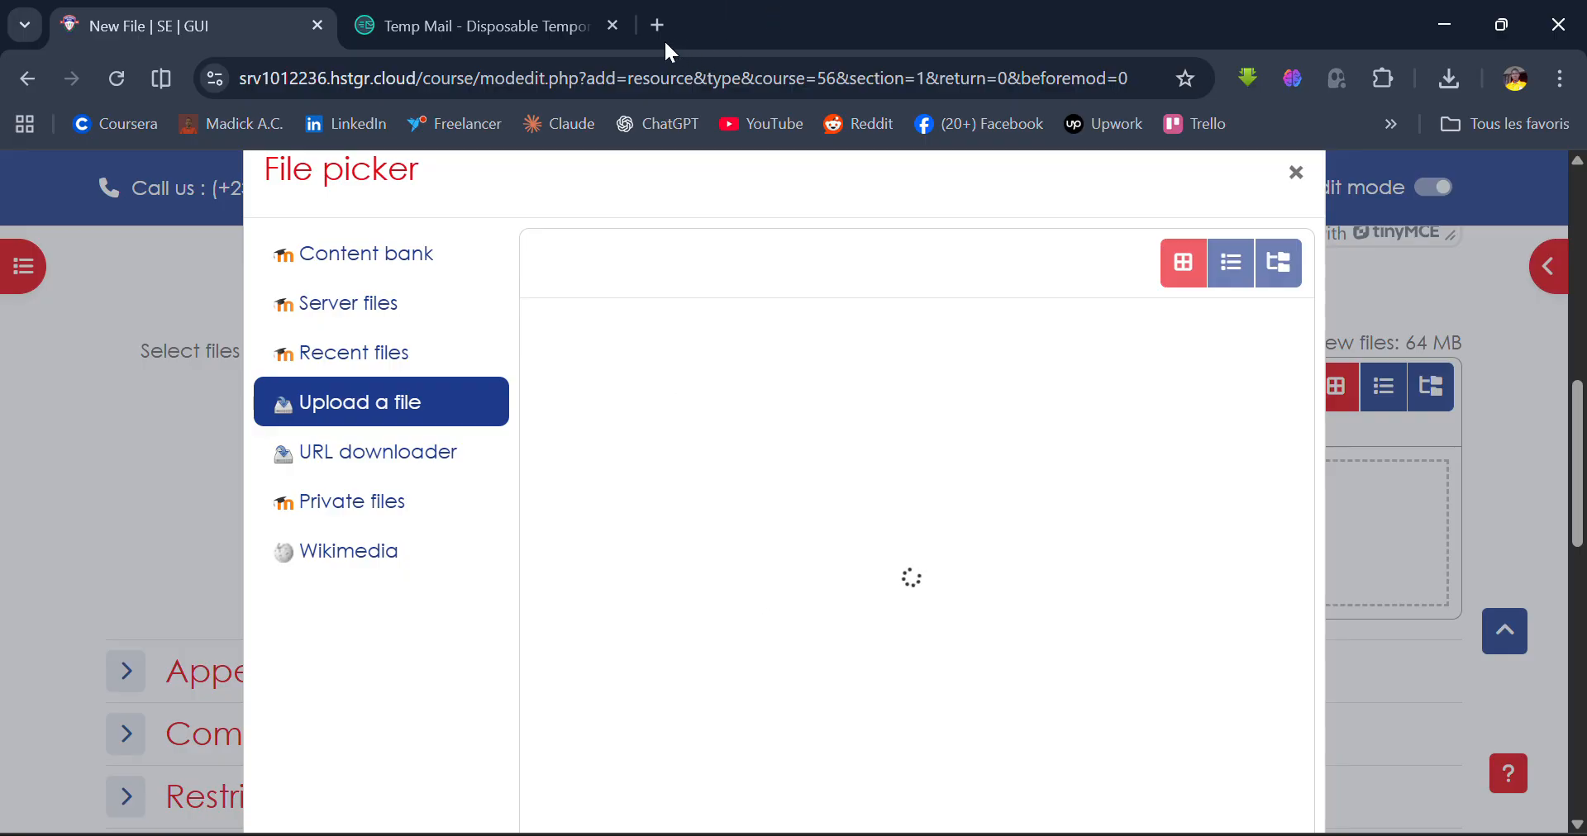
# Save the First File resource, return to the course and show its entry under Chapter One
pyautogui.scroll(-5, 757, 483)
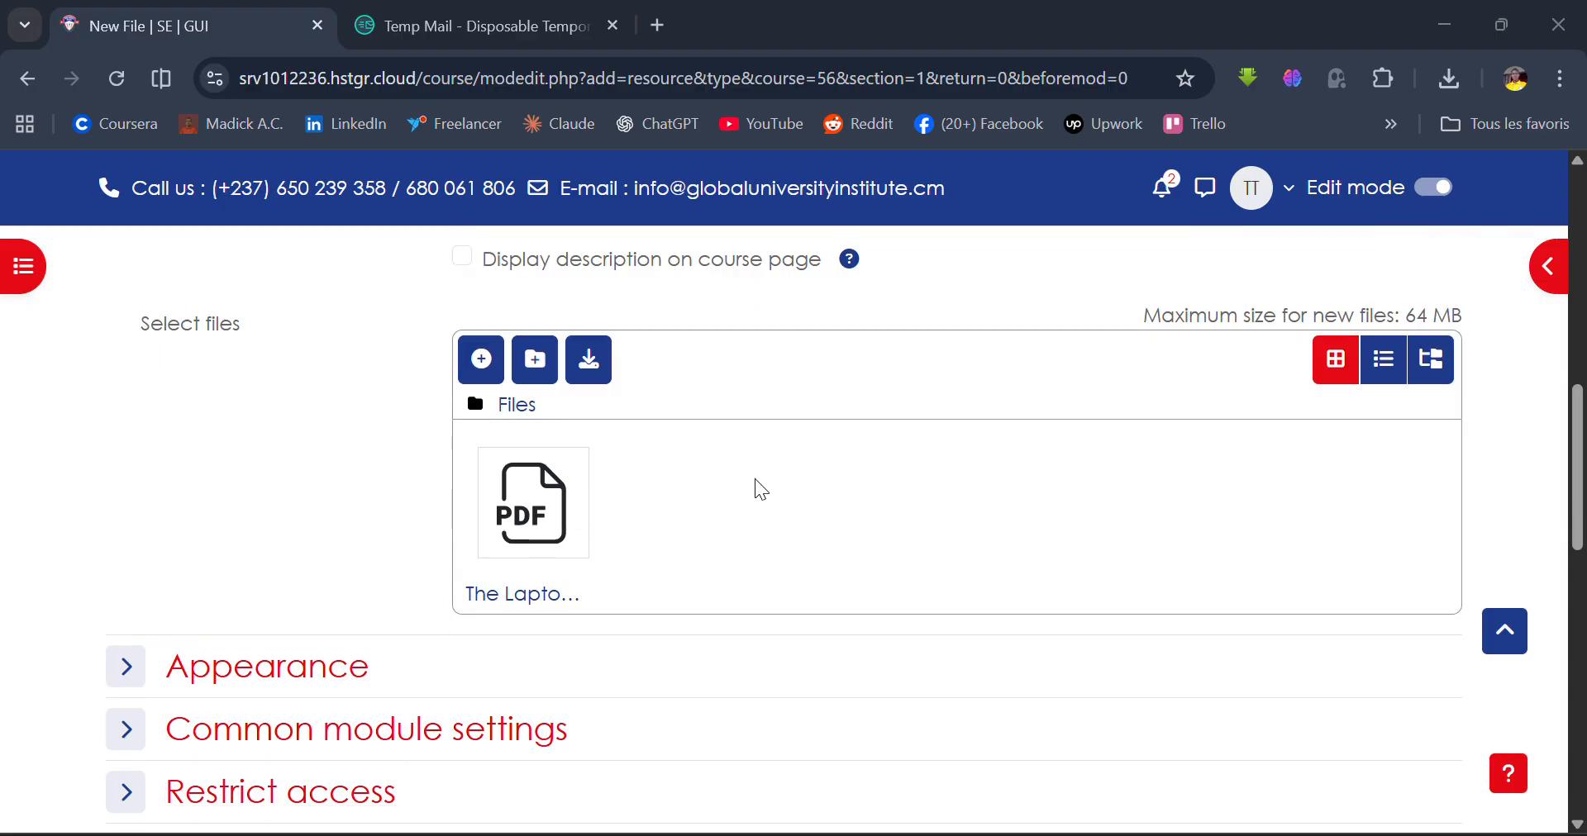
pyautogui.scroll(-2, 755, 478)
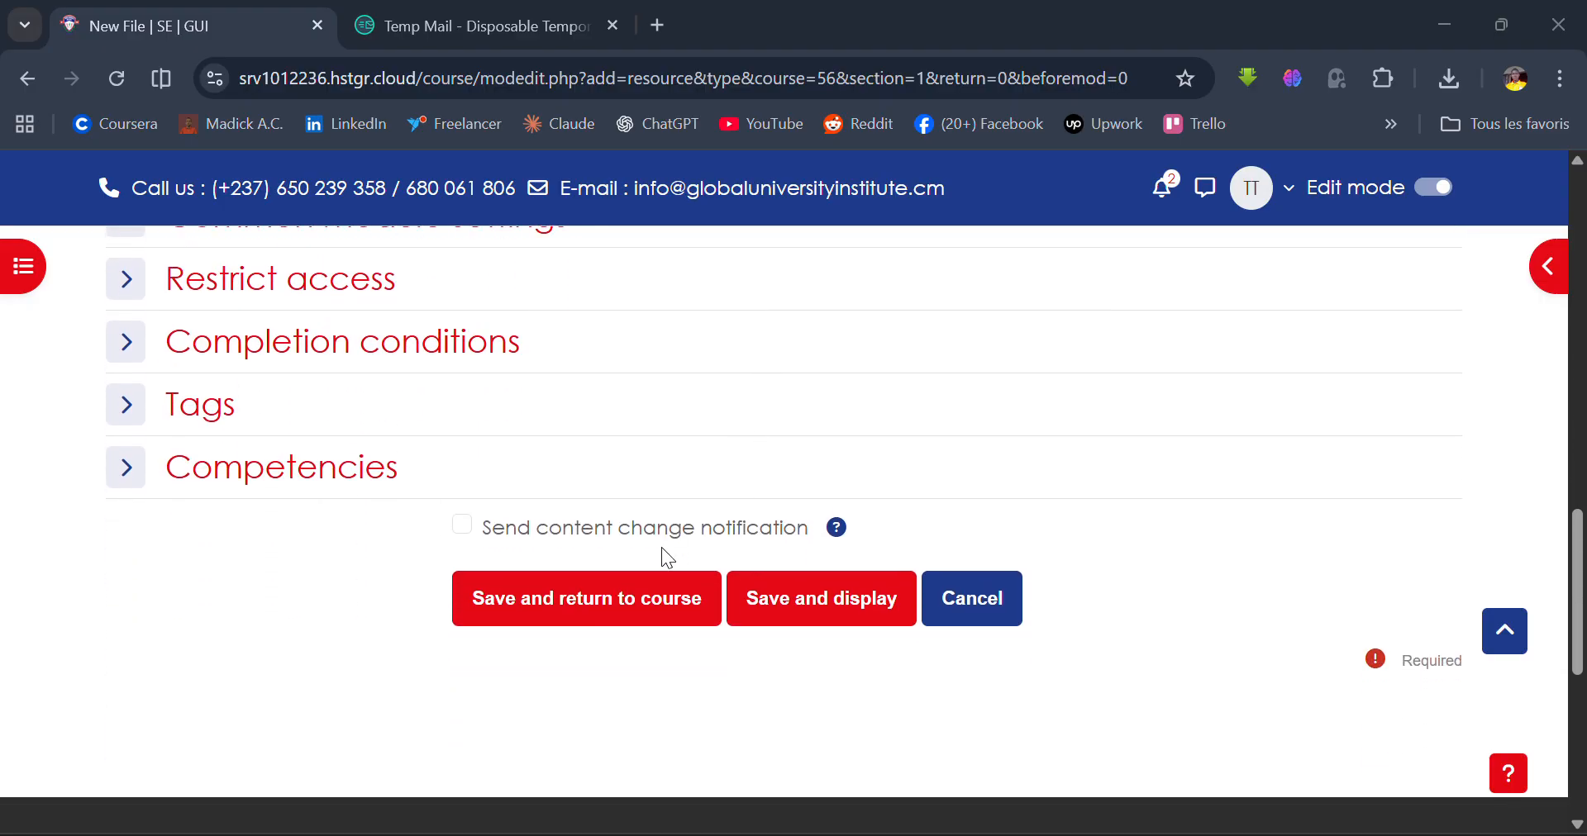
pyautogui.click(608, 612)
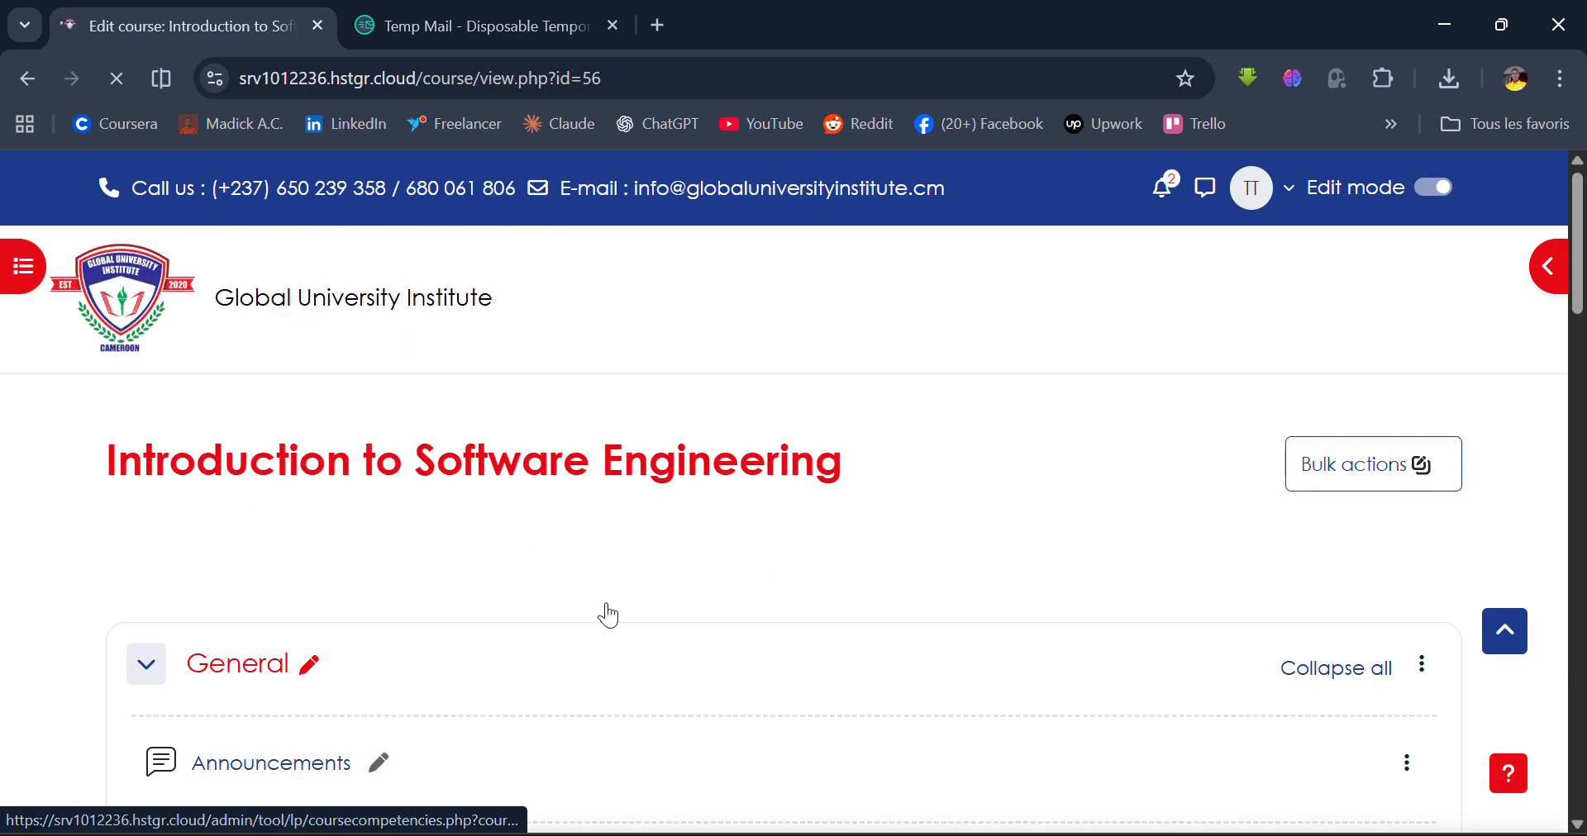
pyautogui.scroll(-8, 604, 616)
pyautogui.scroll(-3, 692, 355)
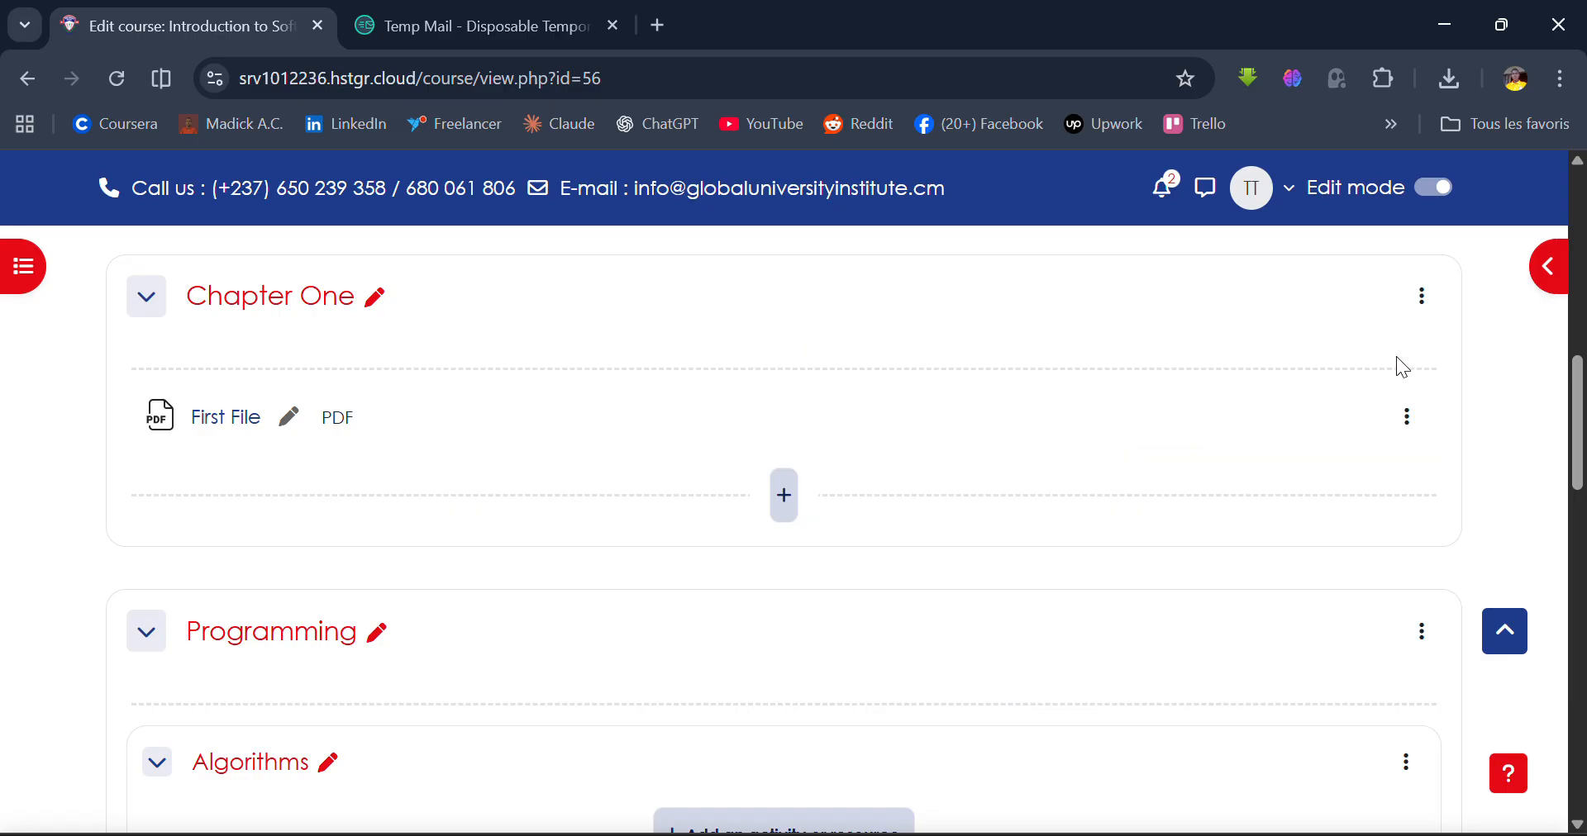
# Edit the Chapter One section's settings and enter "Covers basics of computers for software engineers" as its description
pyautogui.click(1422, 297)
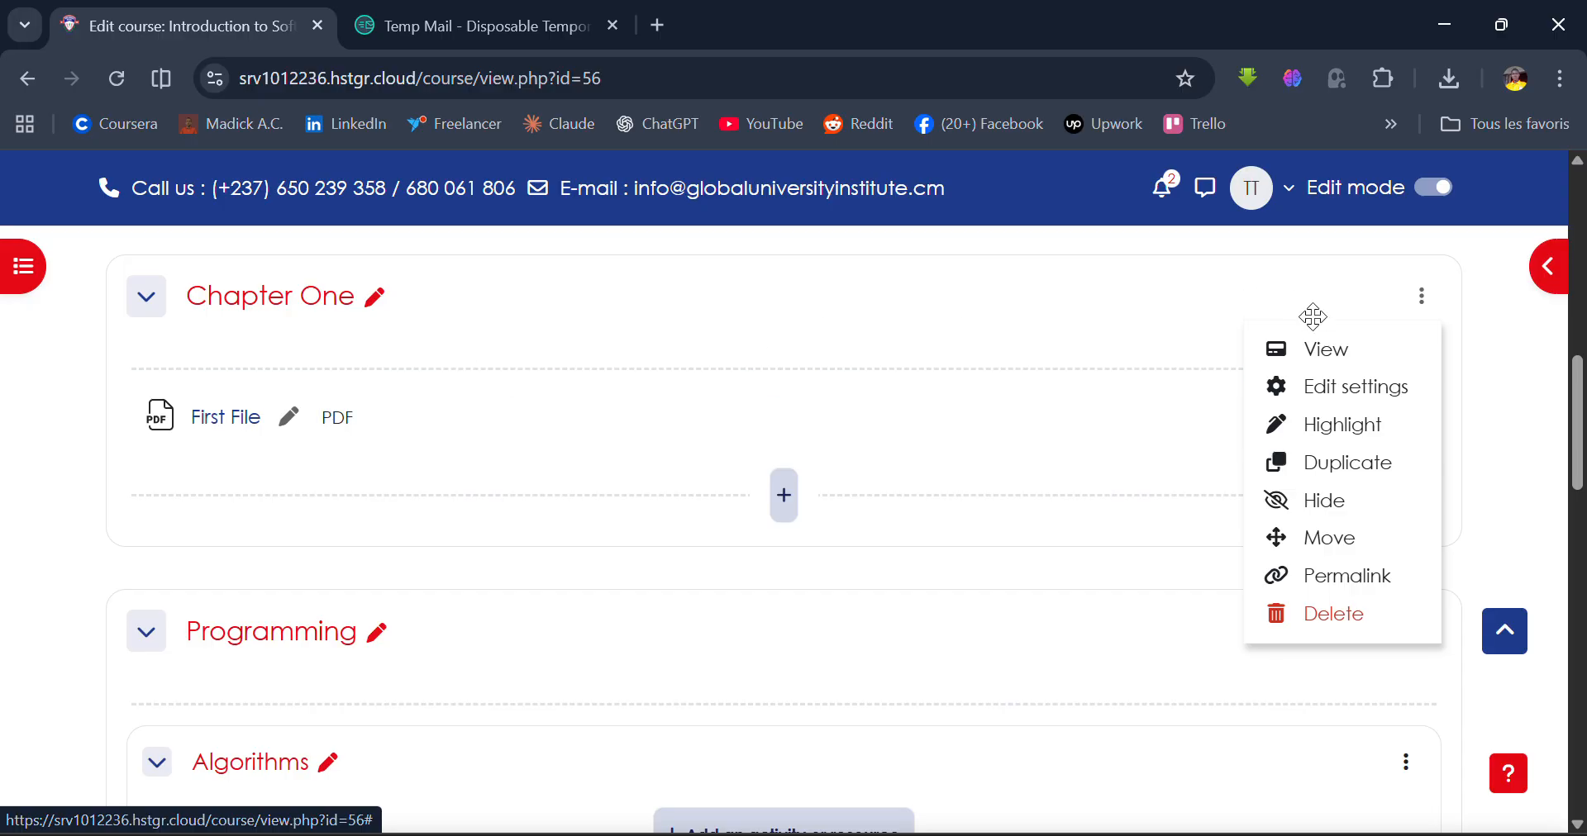
pyautogui.click(1356, 388)
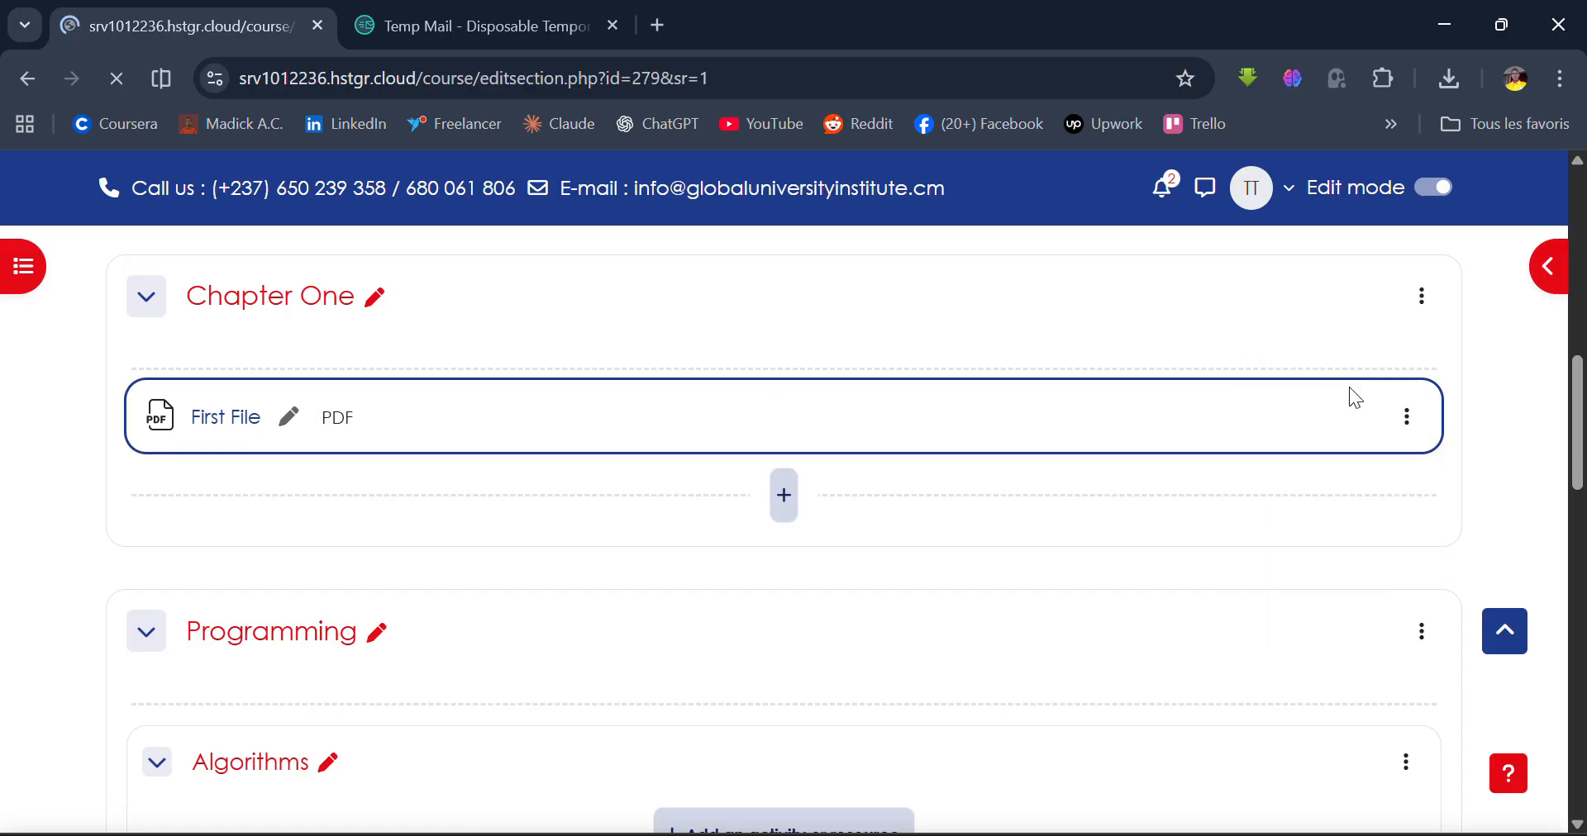
pyautogui.scroll(-6, 1187, 558)
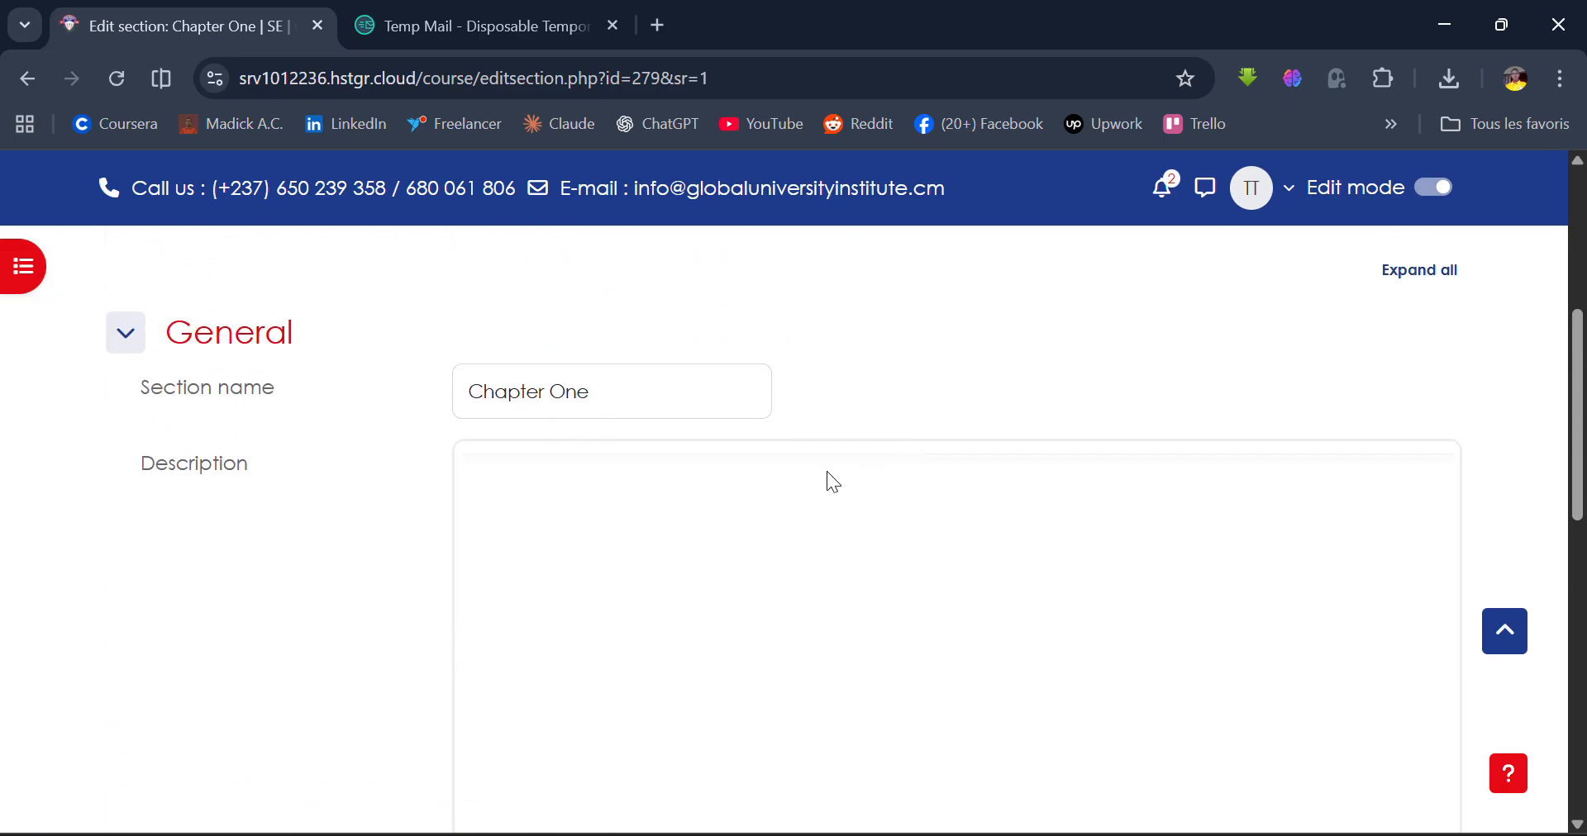
pyautogui.write('Cov')
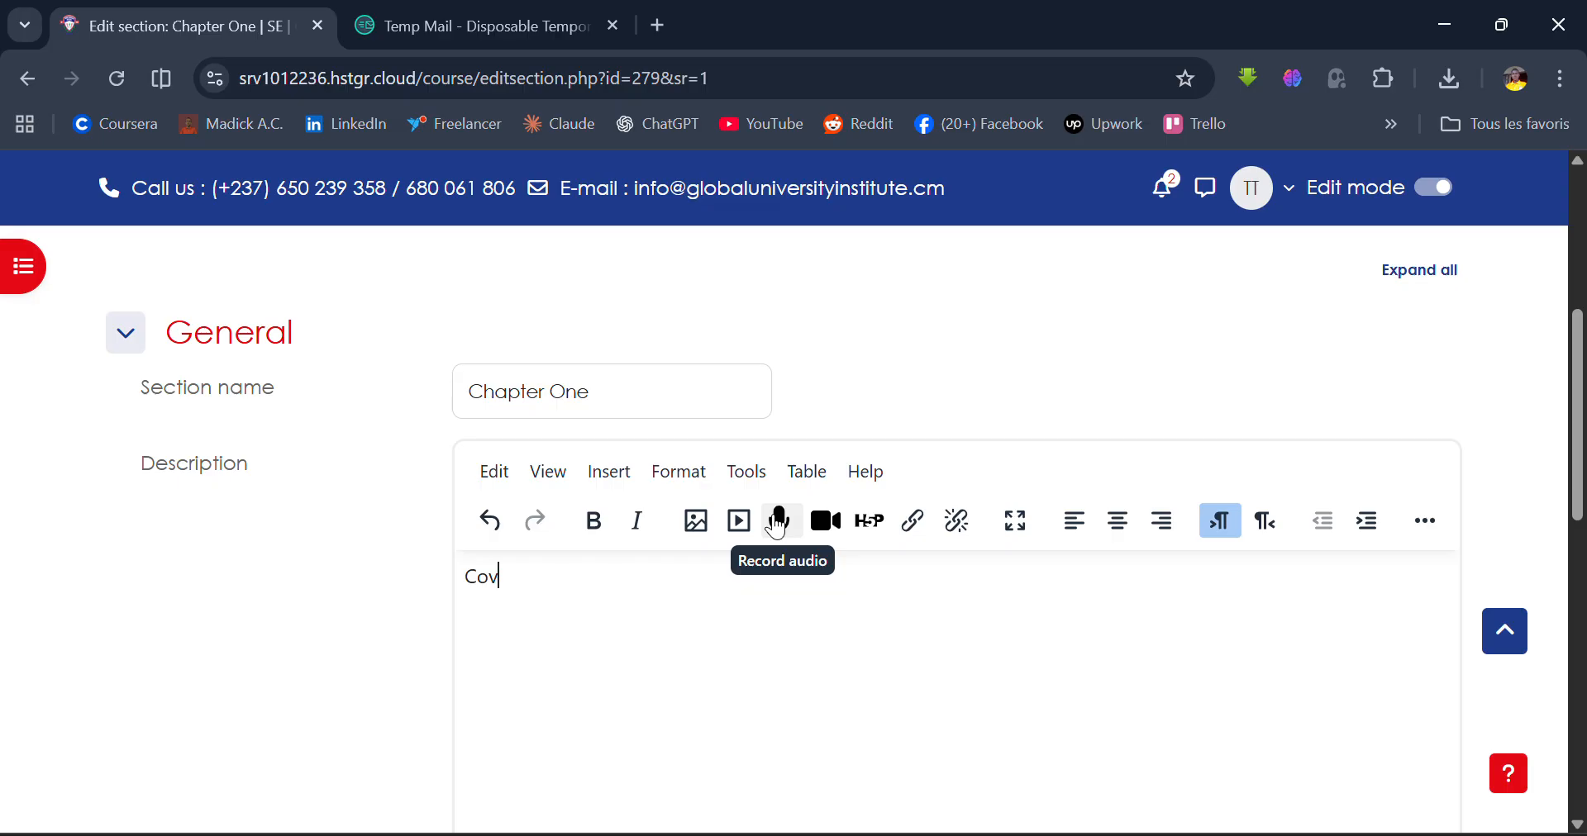
pyautogui.write('ers basics of computers')
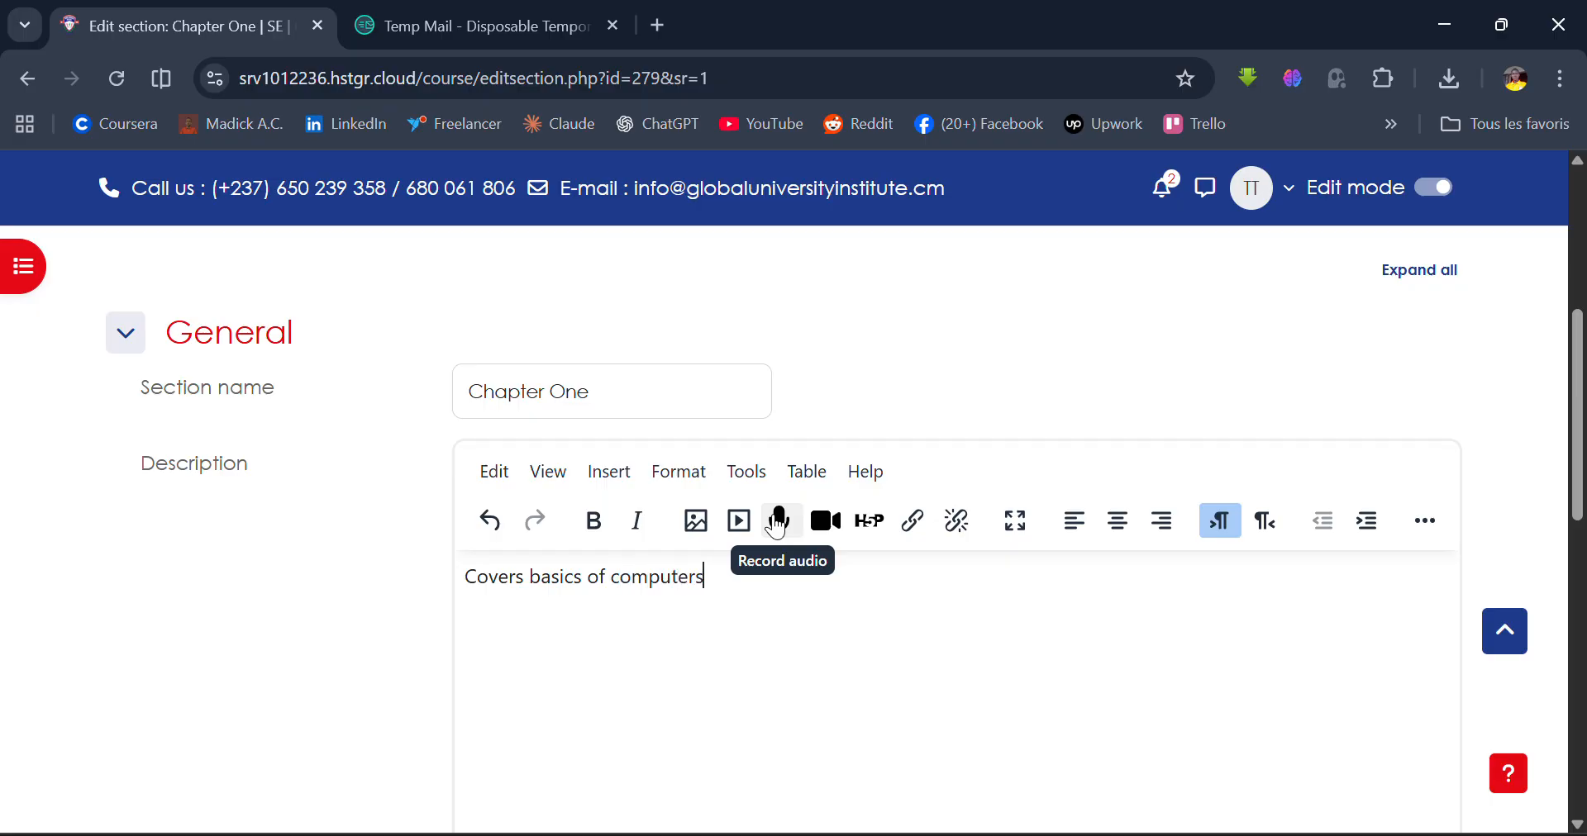
pyautogui.write(' for software engineers')
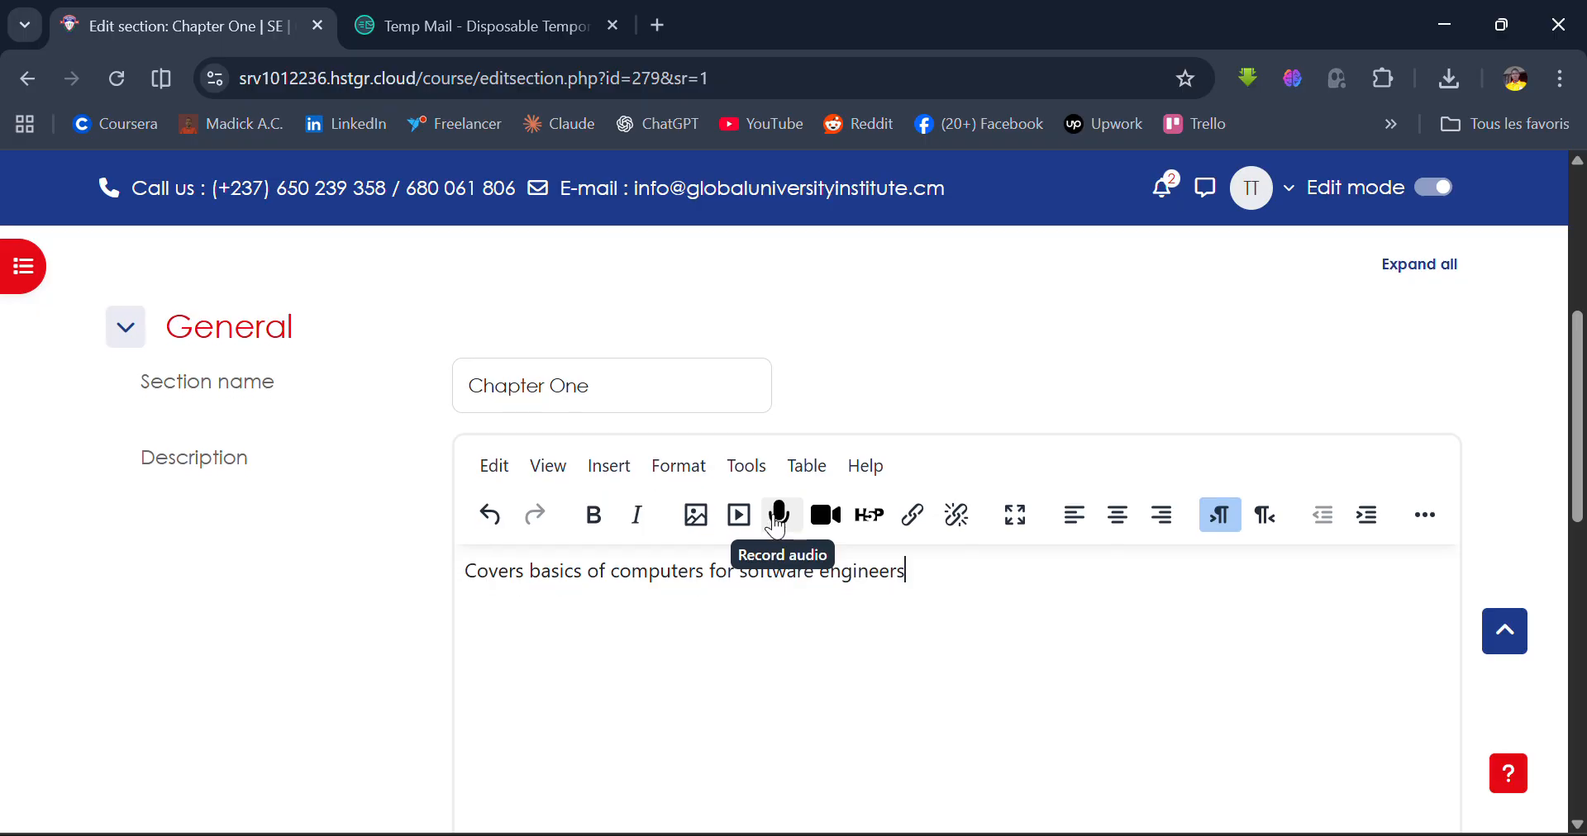
# Save the Chapter One section settings and look over the resulting section page
pyautogui.scroll(-10, 777, 526)
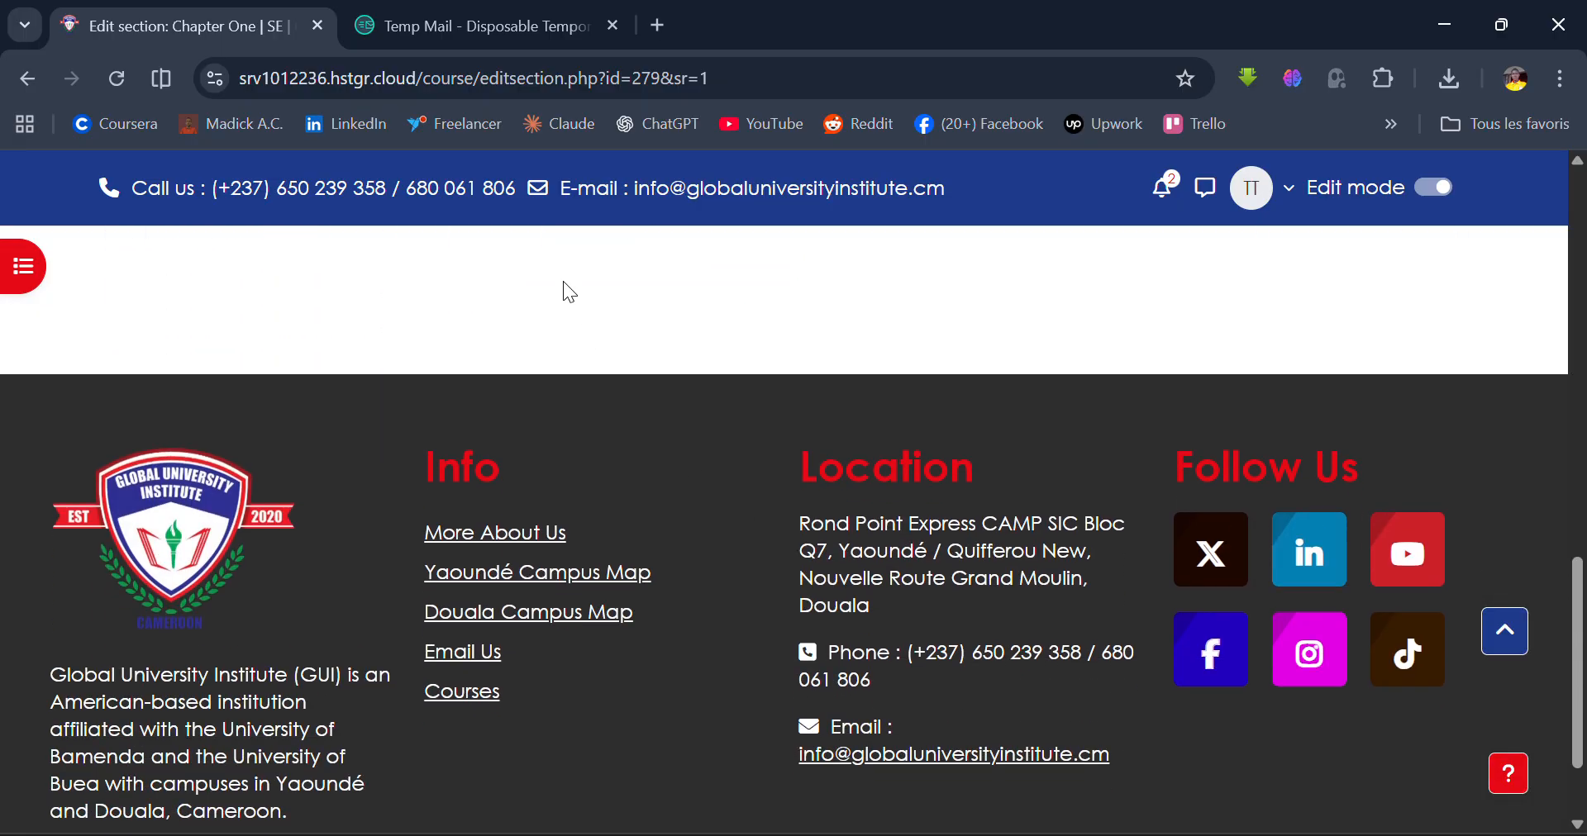
pyautogui.scroll(1, 567, 291)
pyautogui.click(556, 330)
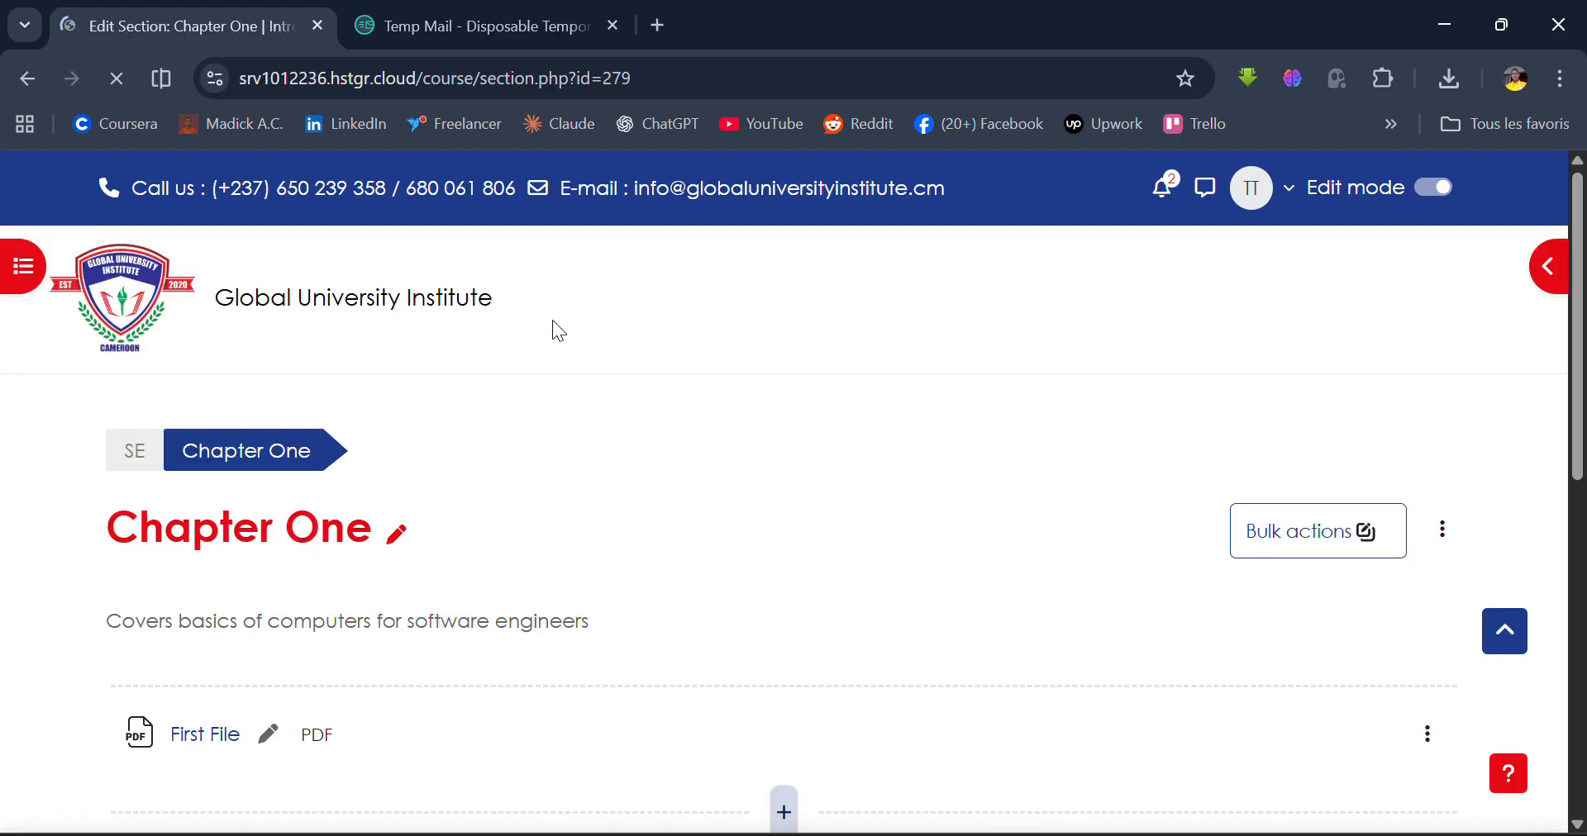
pyautogui.scroll(-4, 552, 321)
pyautogui.scroll(4, 553, 321)
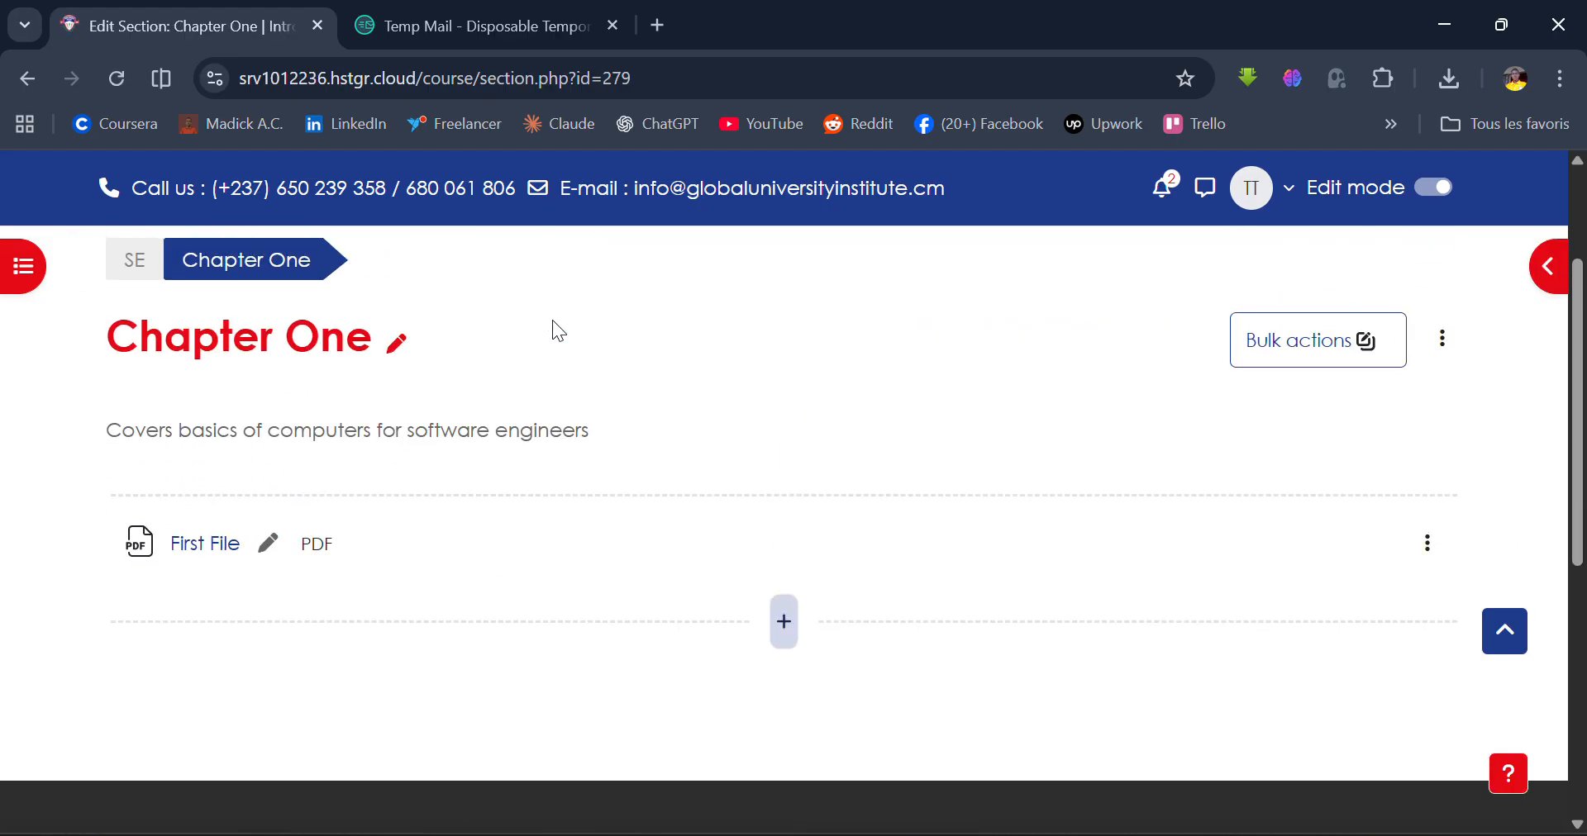
pyautogui.scroll(1, 552, 322)
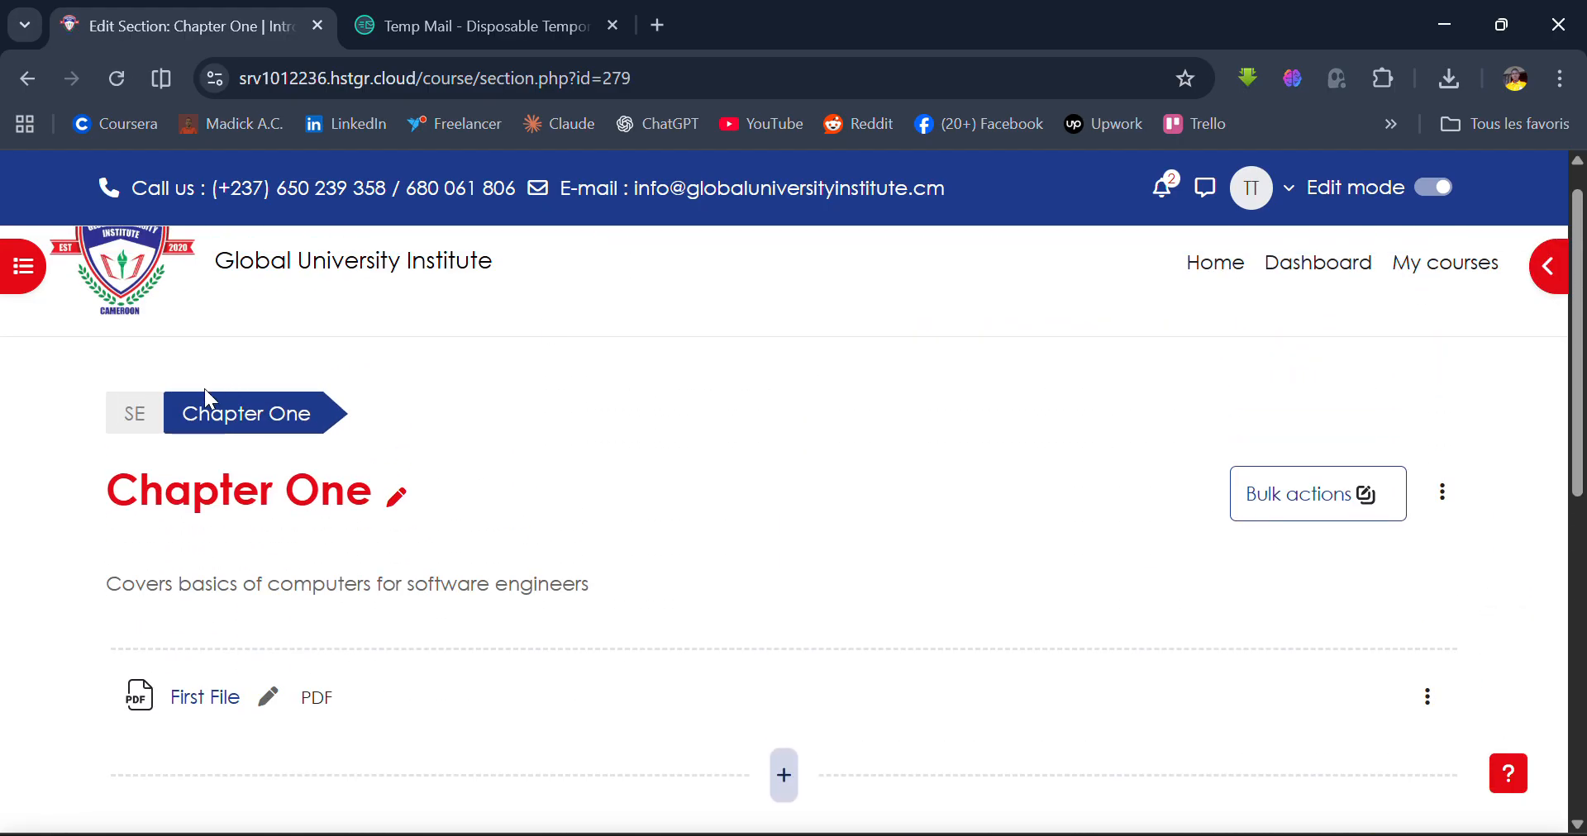
# Return to the course page and review the General, Chapter One and Programming sections with their contents
pyautogui.click(135, 416)
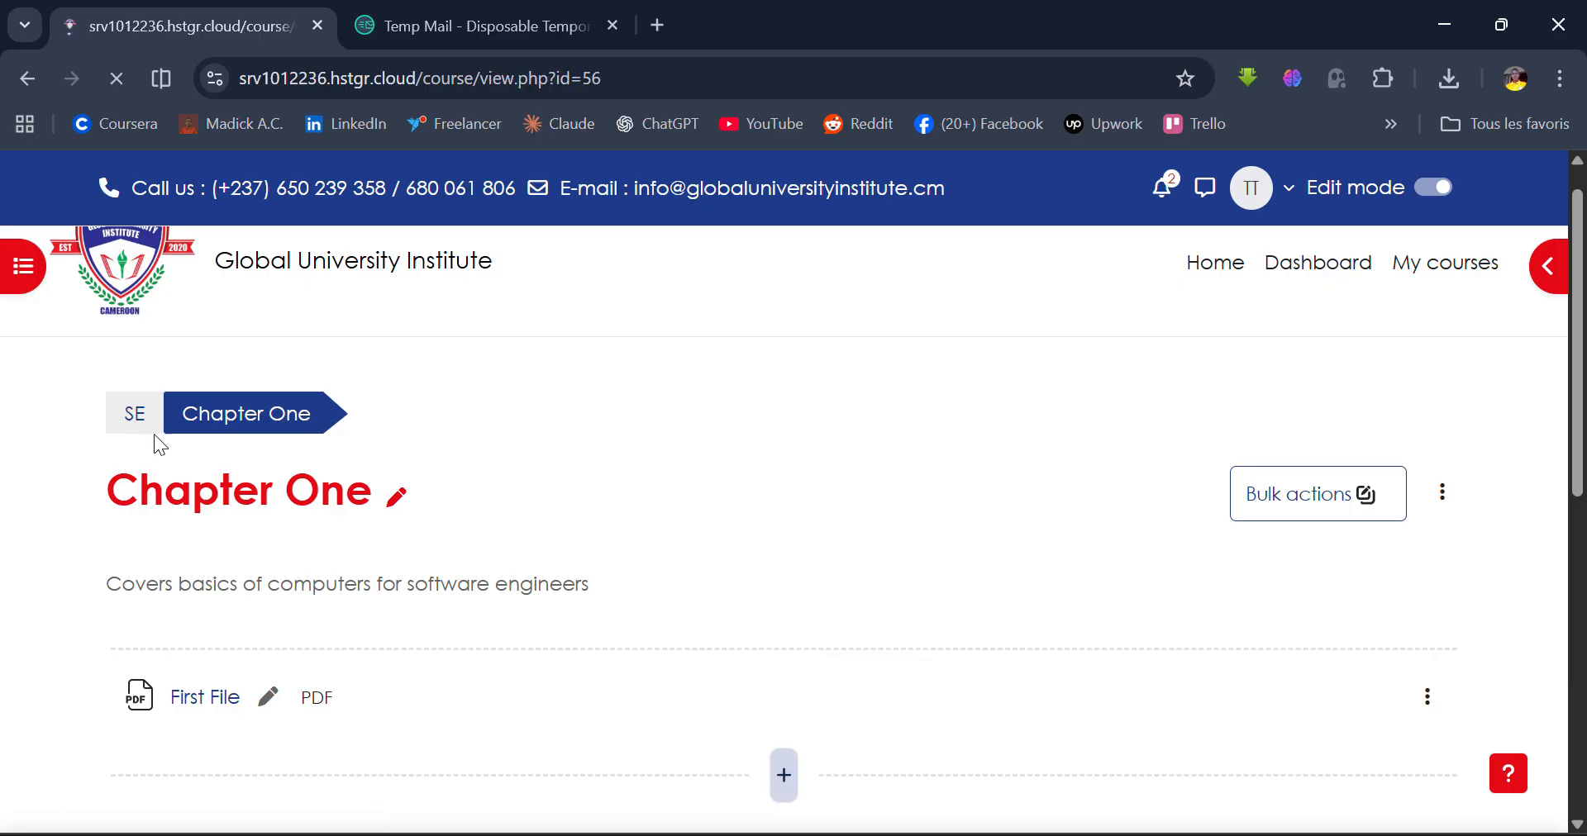
pyautogui.scroll(-7, 329, 562)
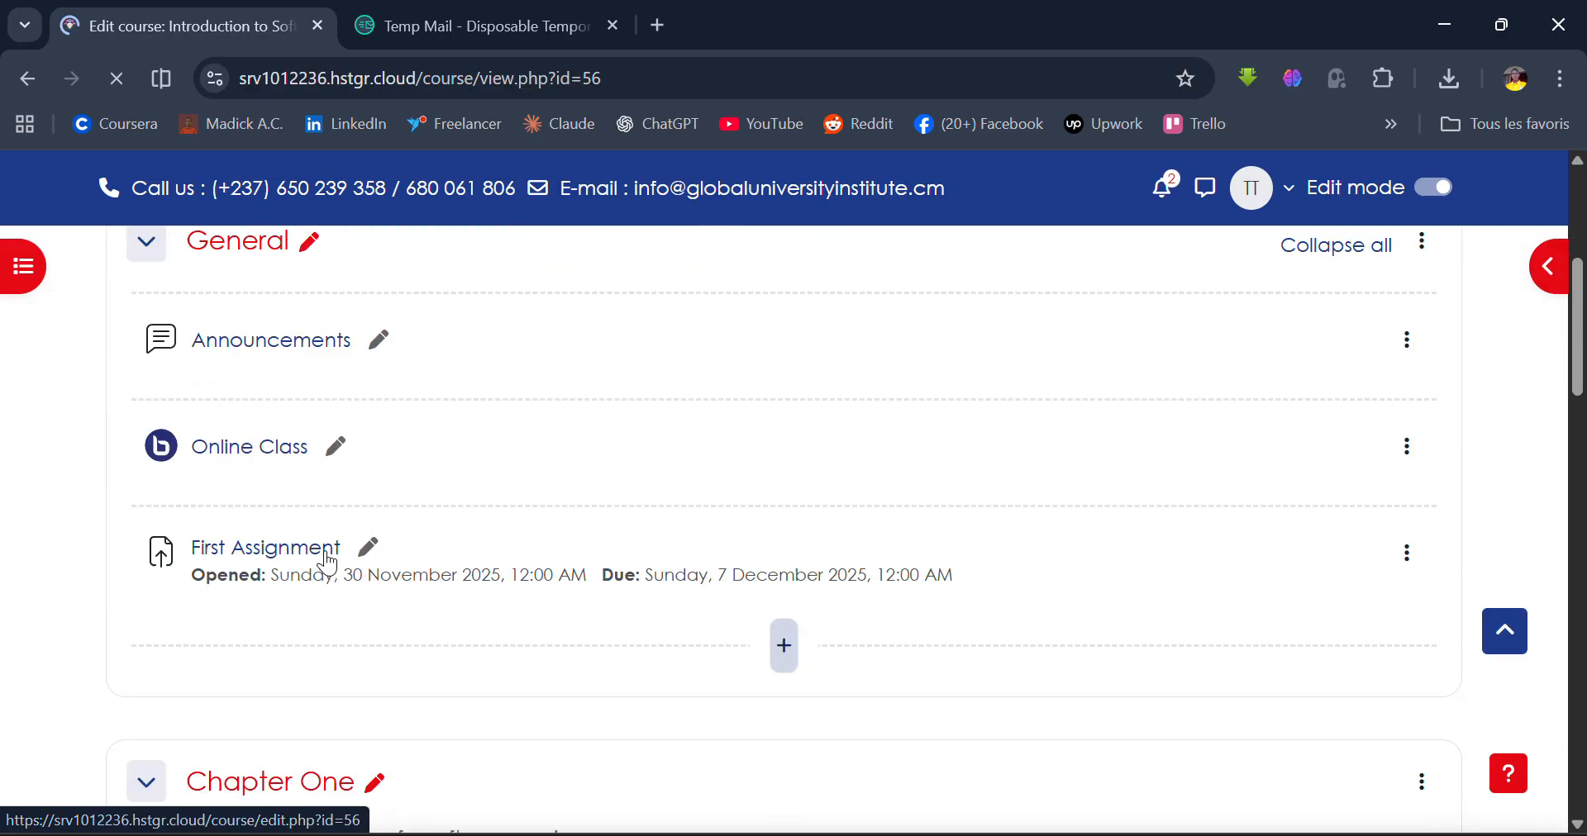
pyautogui.scroll(-5, 327, 562)
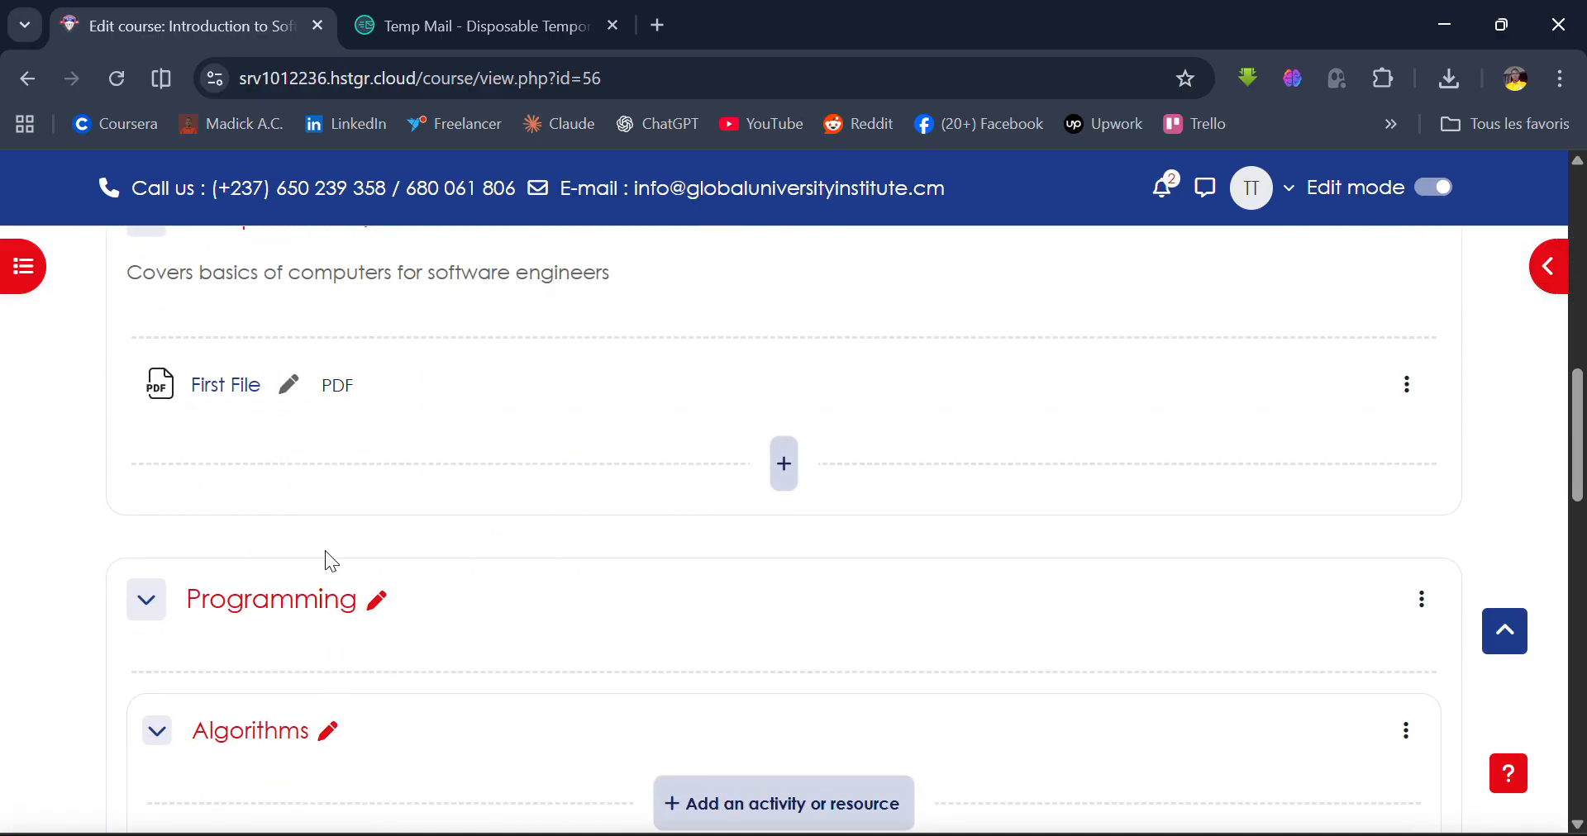
pyautogui.scroll(2, 328, 554)
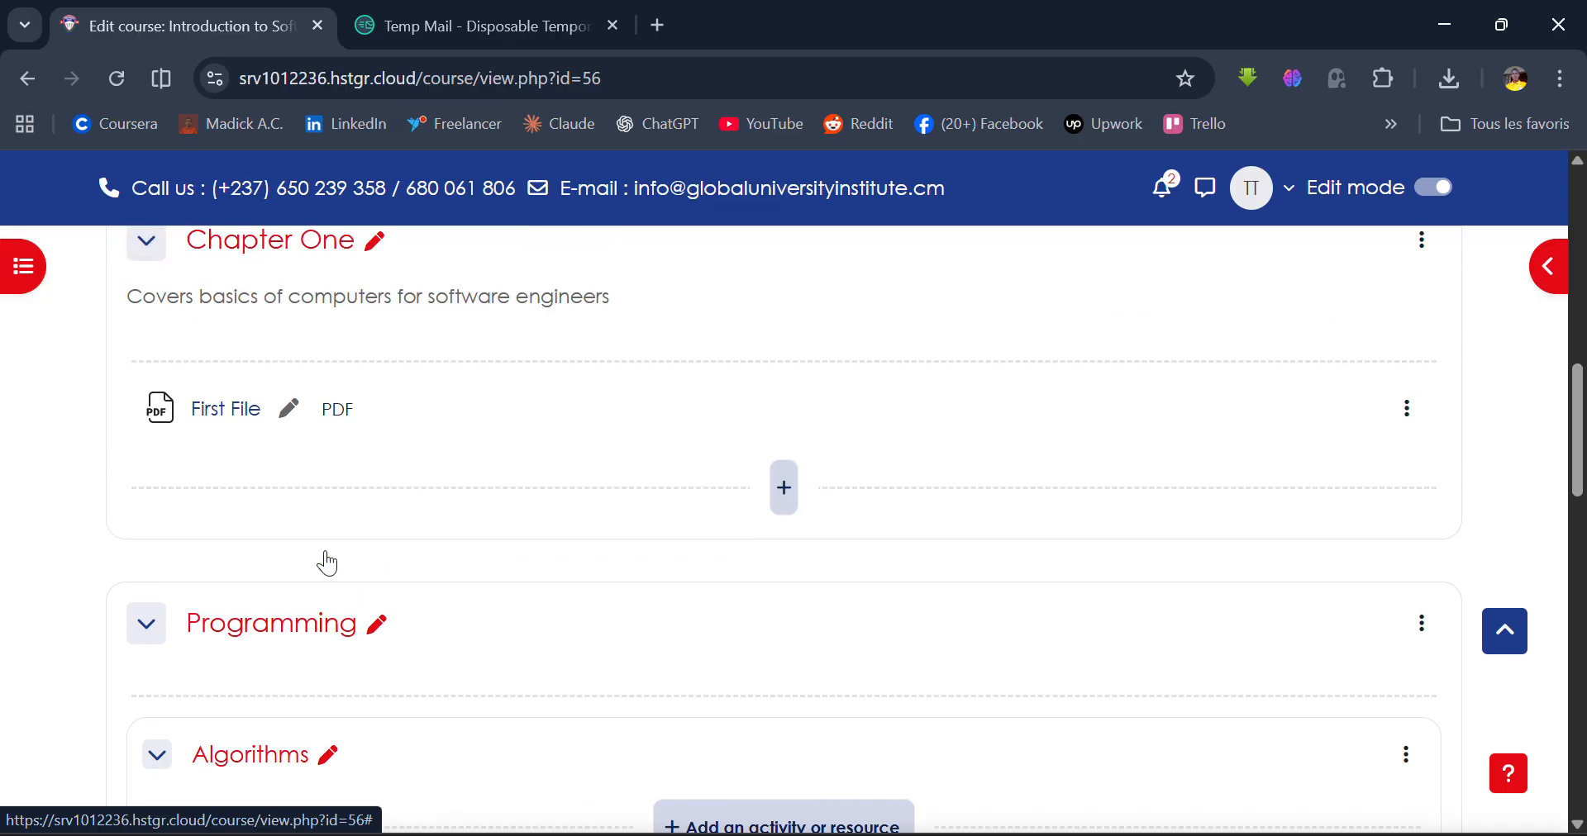
pyautogui.scroll(-3, 327, 514)
pyautogui.scroll(8, 326, 511)
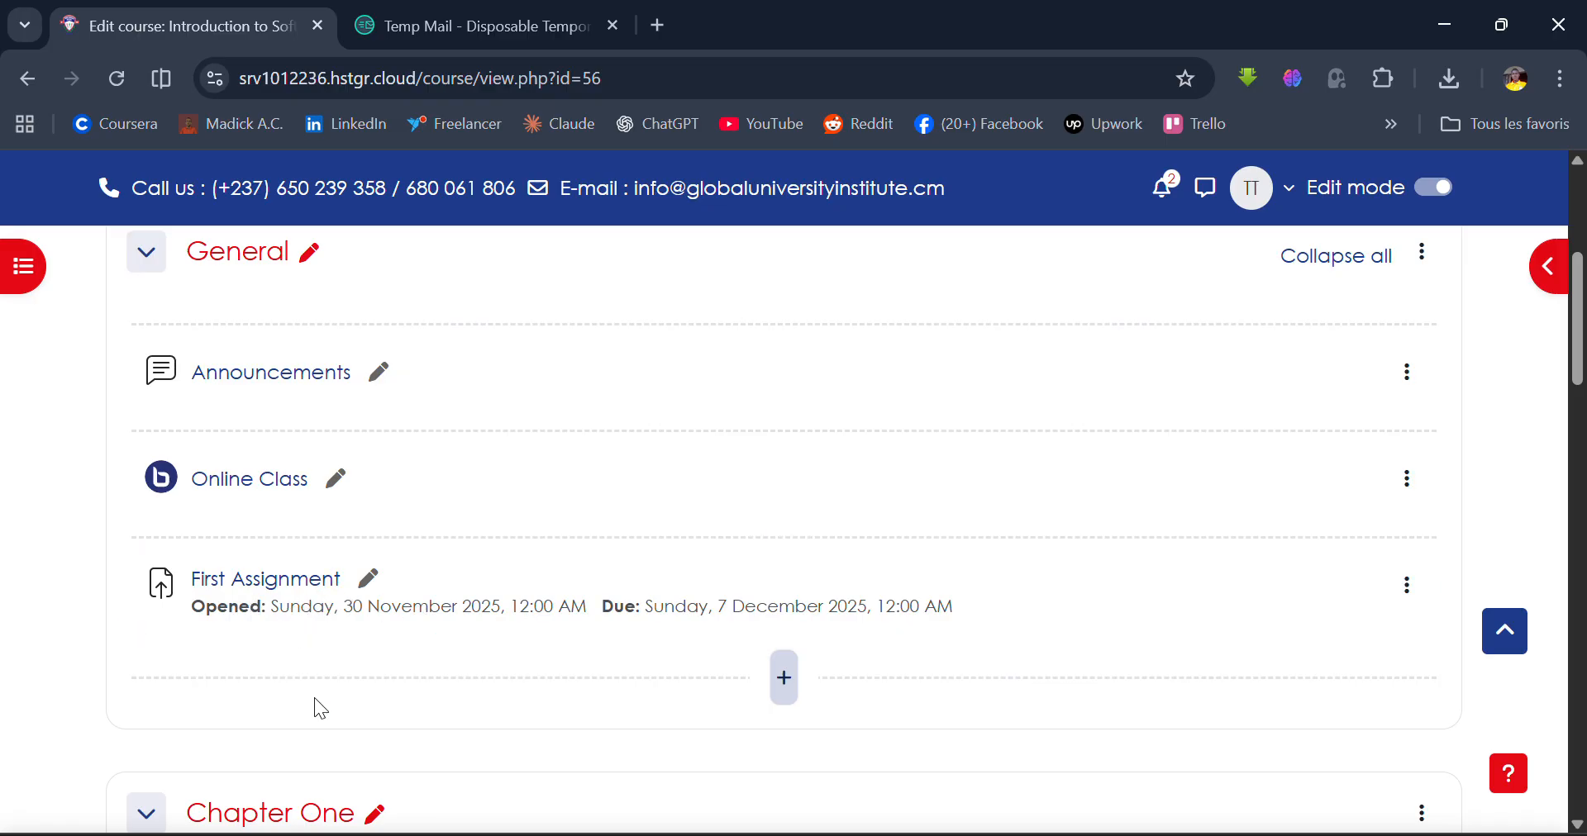
pyautogui.scroll(-5, 331, 719)
pyautogui.scroll(-5, 346, 732)
pyautogui.scroll(4, 346, 732)
pyautogui.scroll(-2, 345, 732)
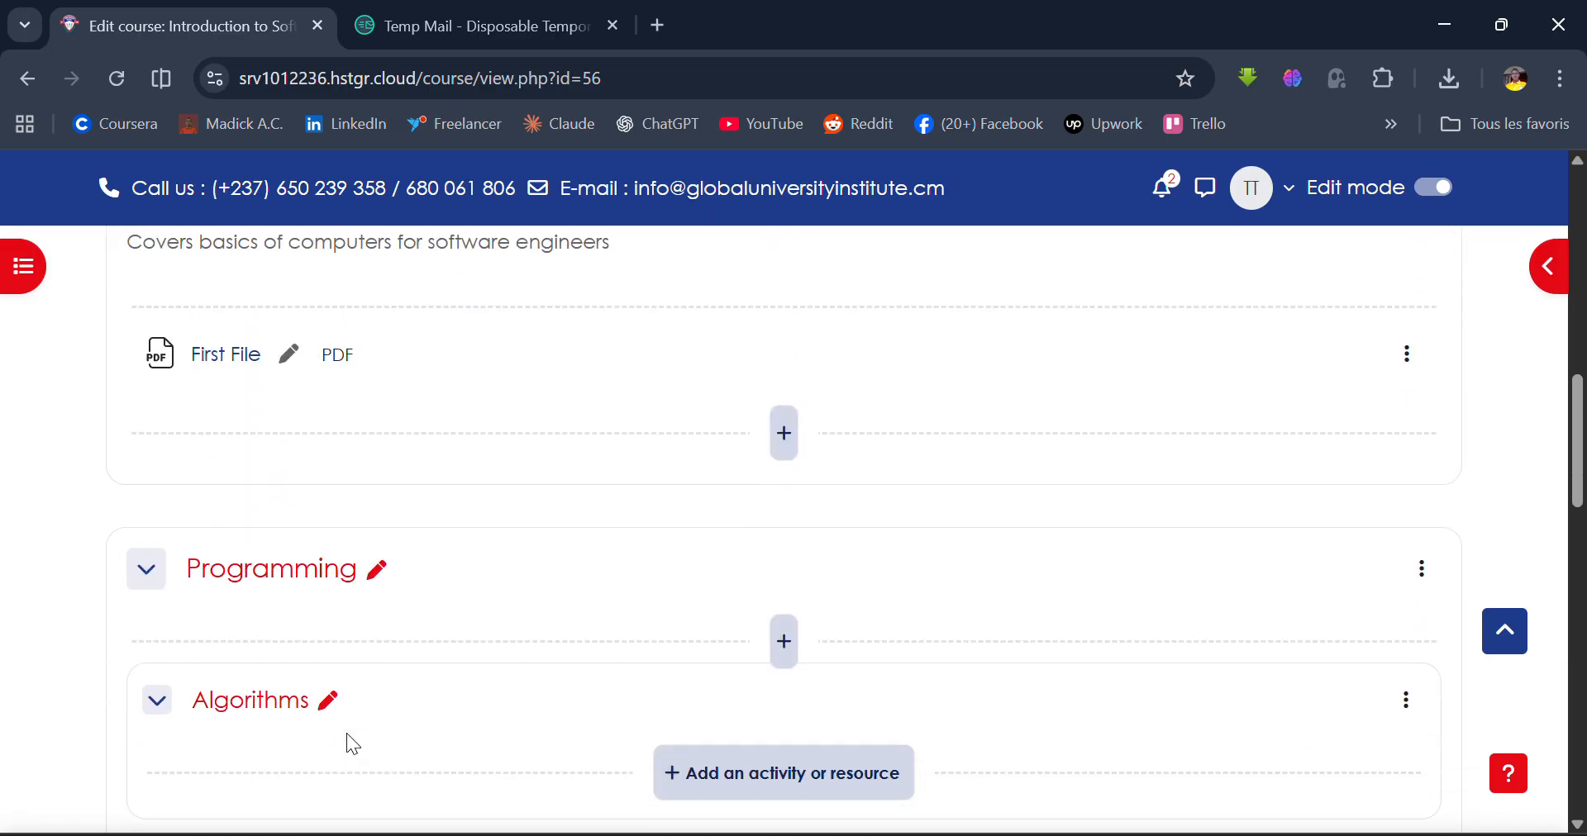
# Browse the available activities and resources for Chapter One and start a new Page after First File
pyautogui.click(792, 438)
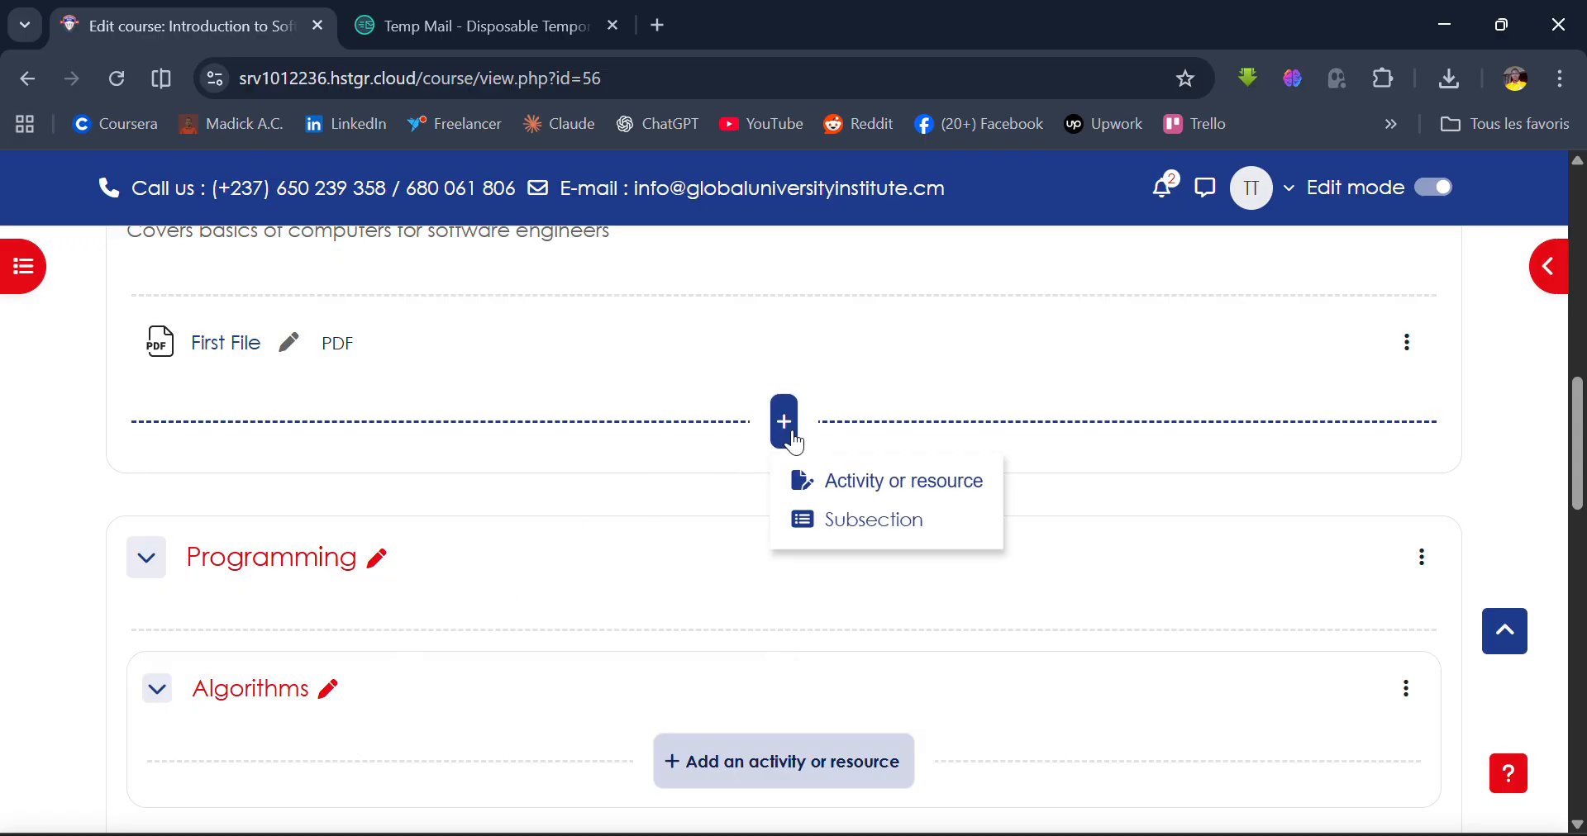
pyautogui.click(891, 483)
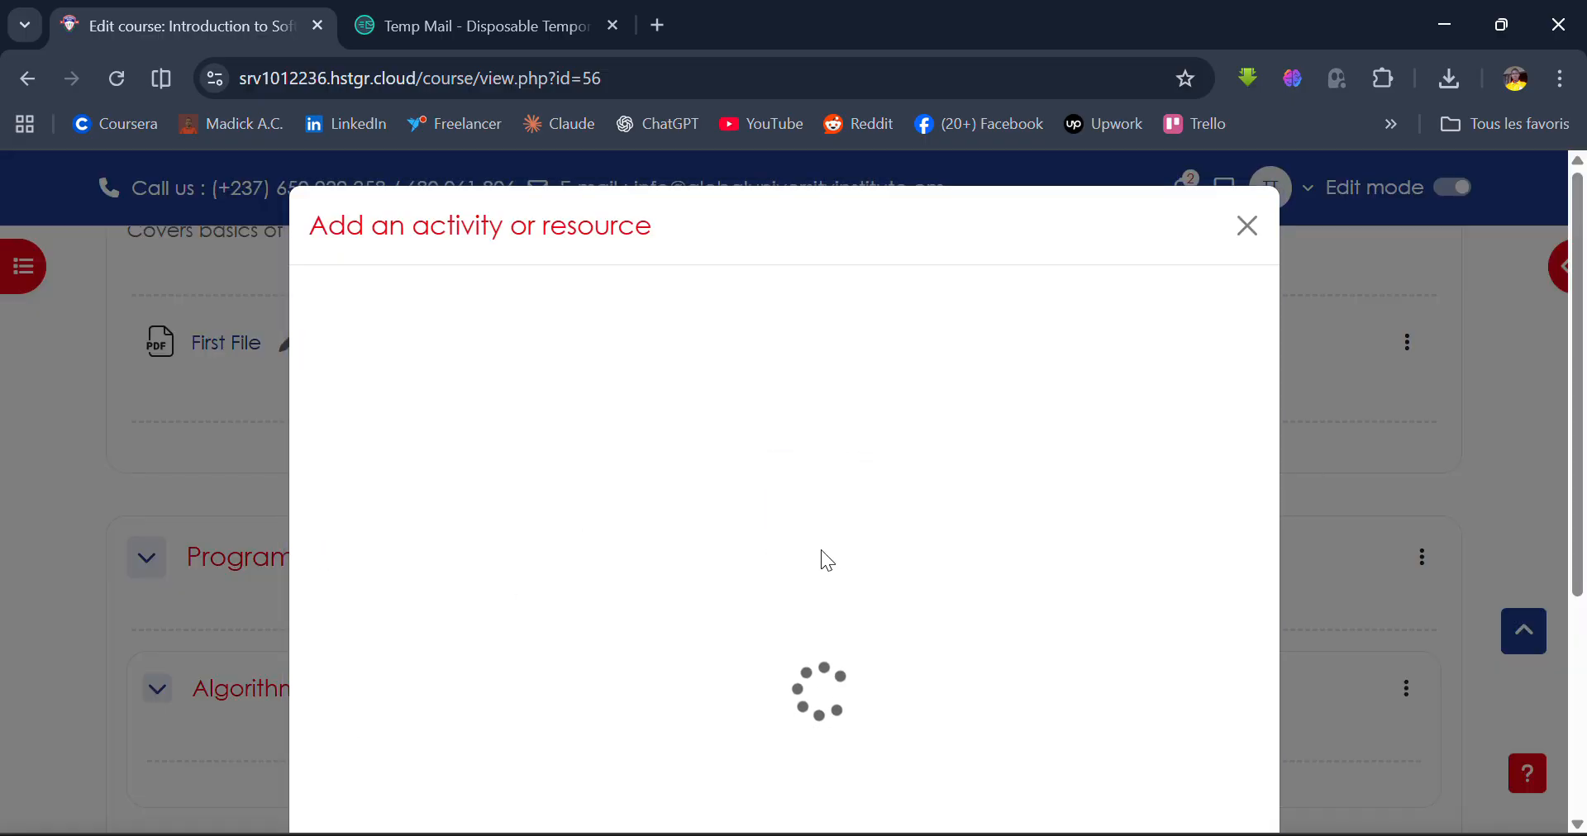
pyautogui.scroll(-2, 787, 595)
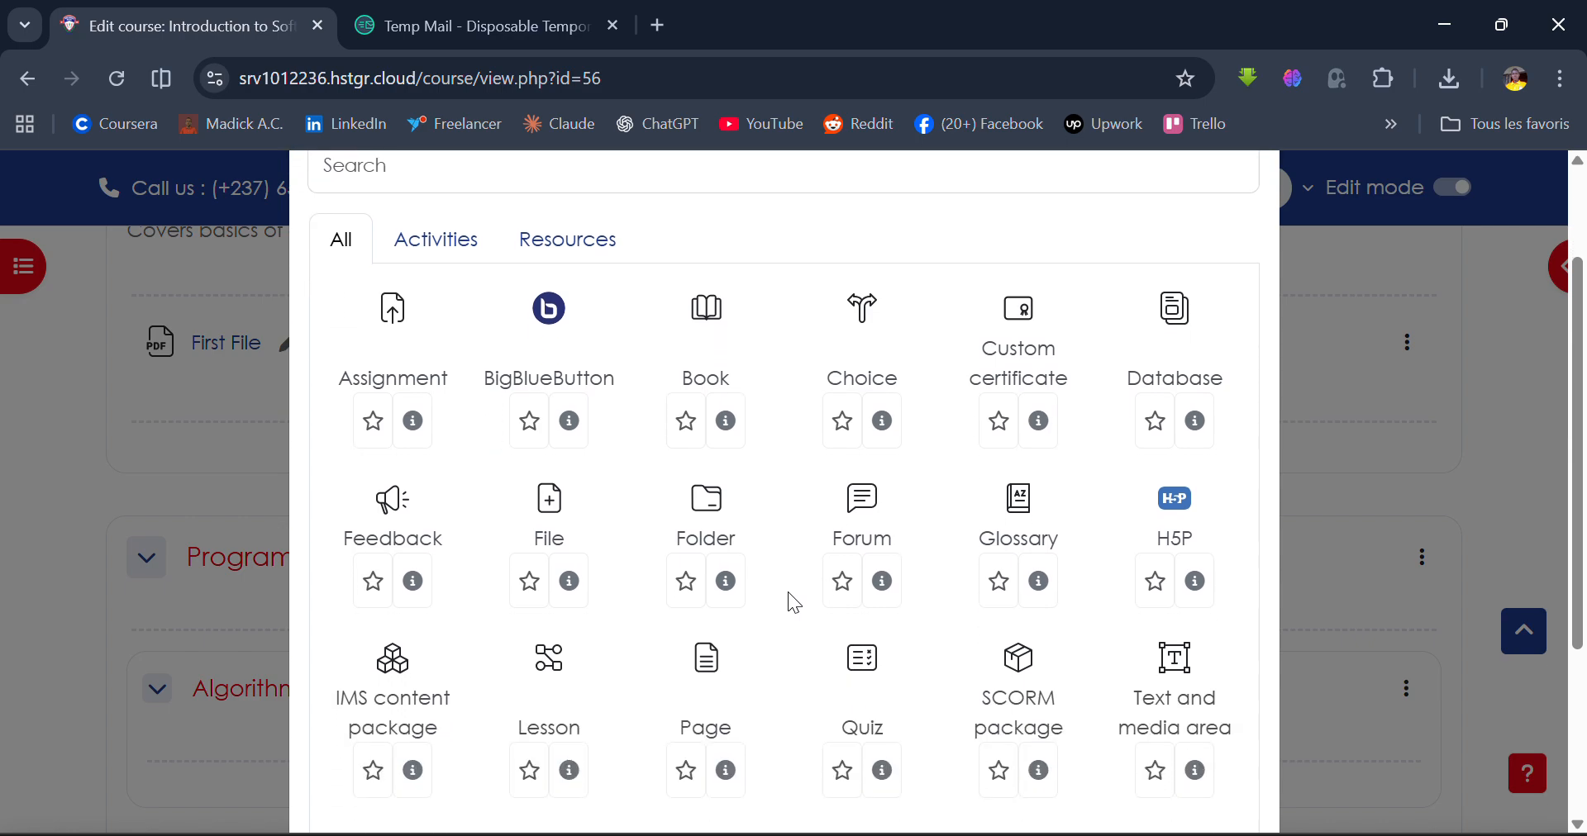
pyautogui.scroll(-3, 577, 624)
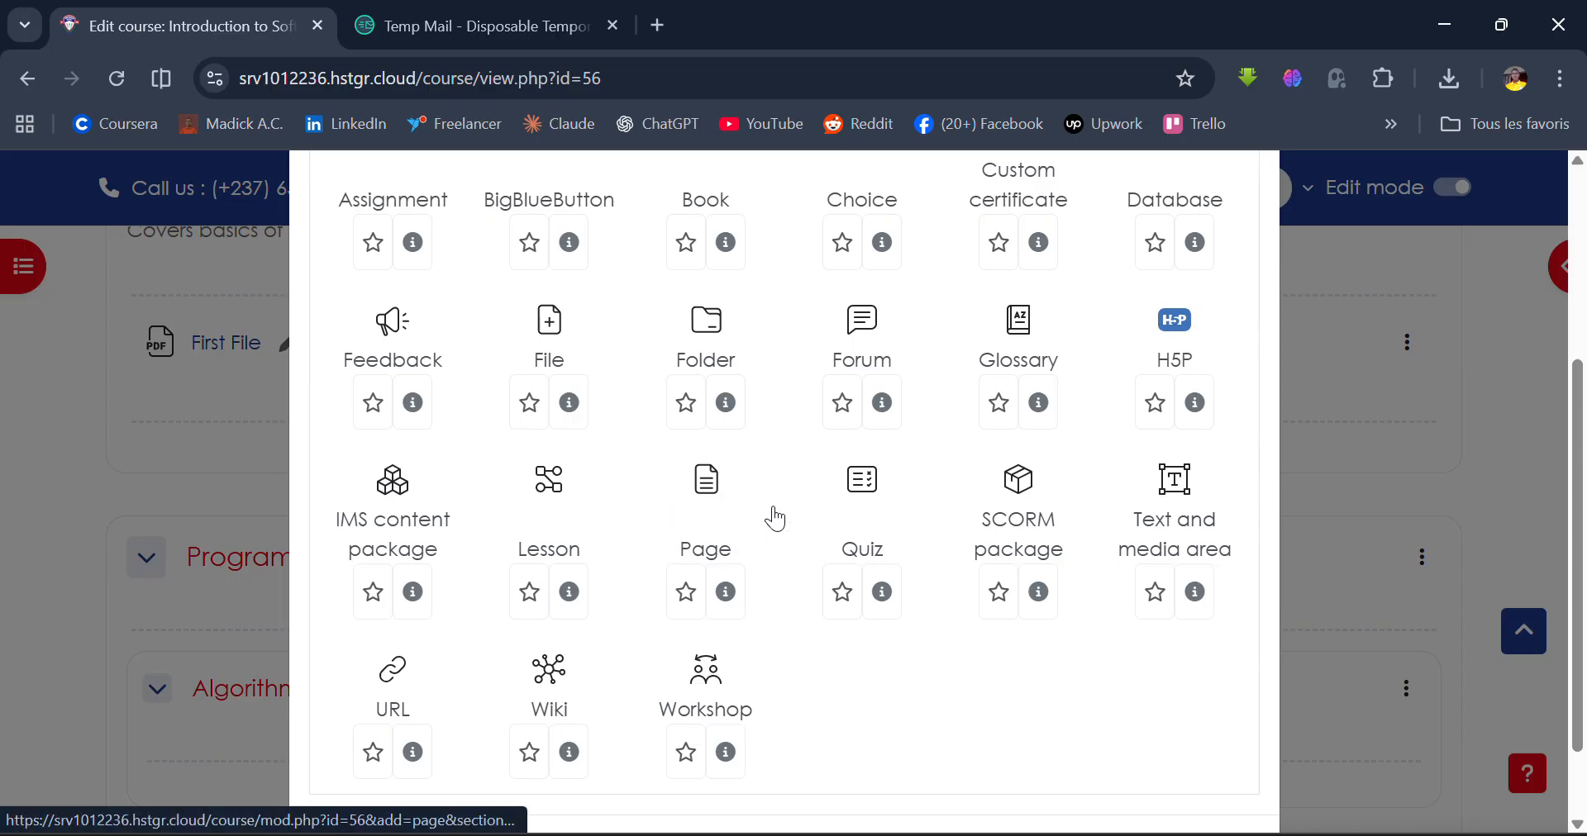
pyautogui.click(722, 492)
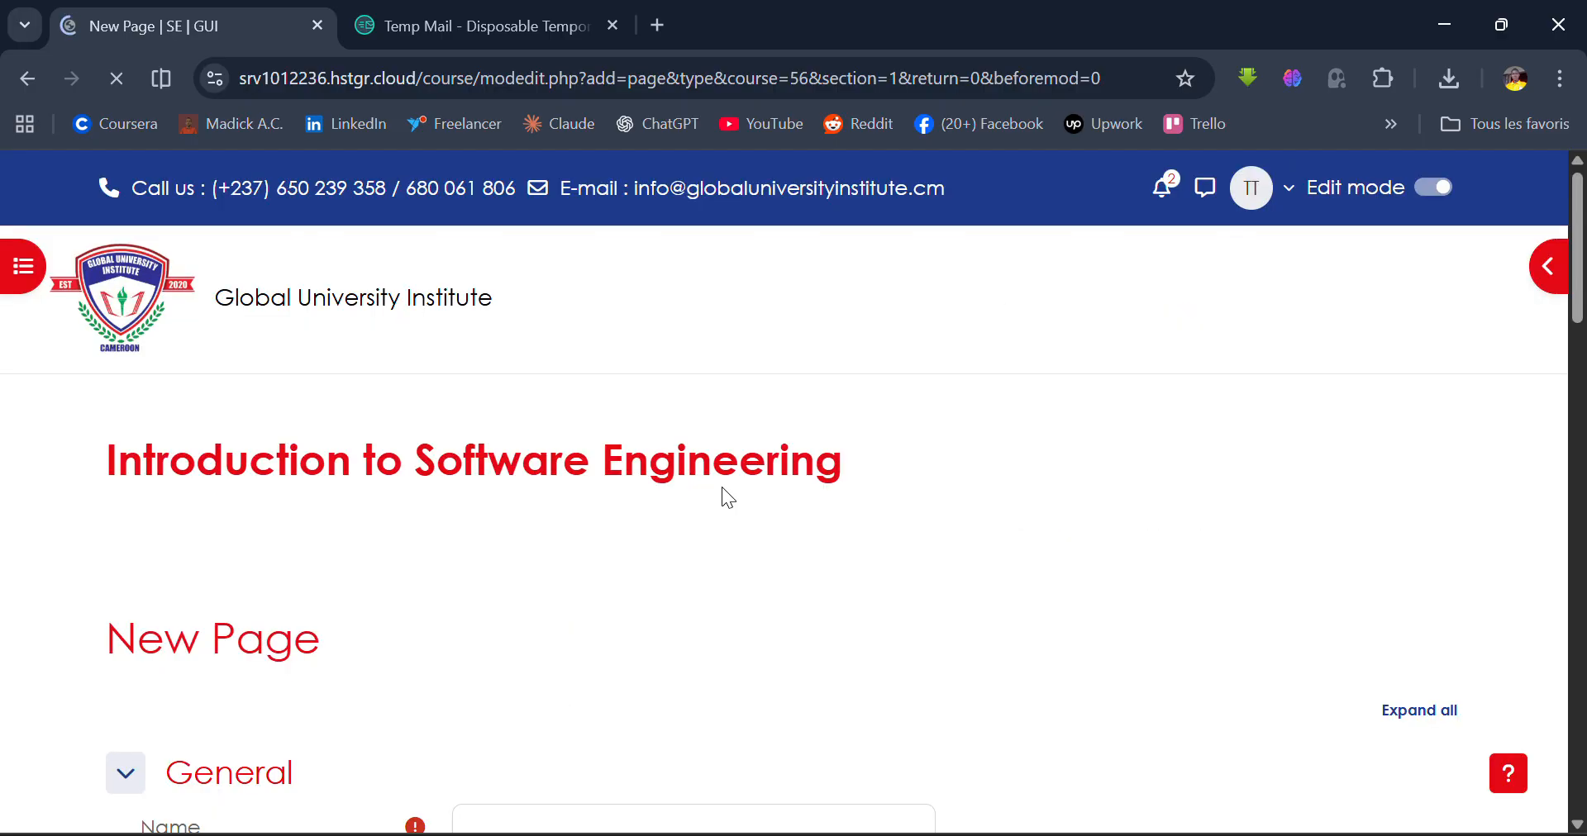
# Examine the new Page form's name, description and page content fields, and leave it for the course page without saving
pyautogui.scroll(-6, 722, 487)
pyautogui.scroll(3, 703, 487)
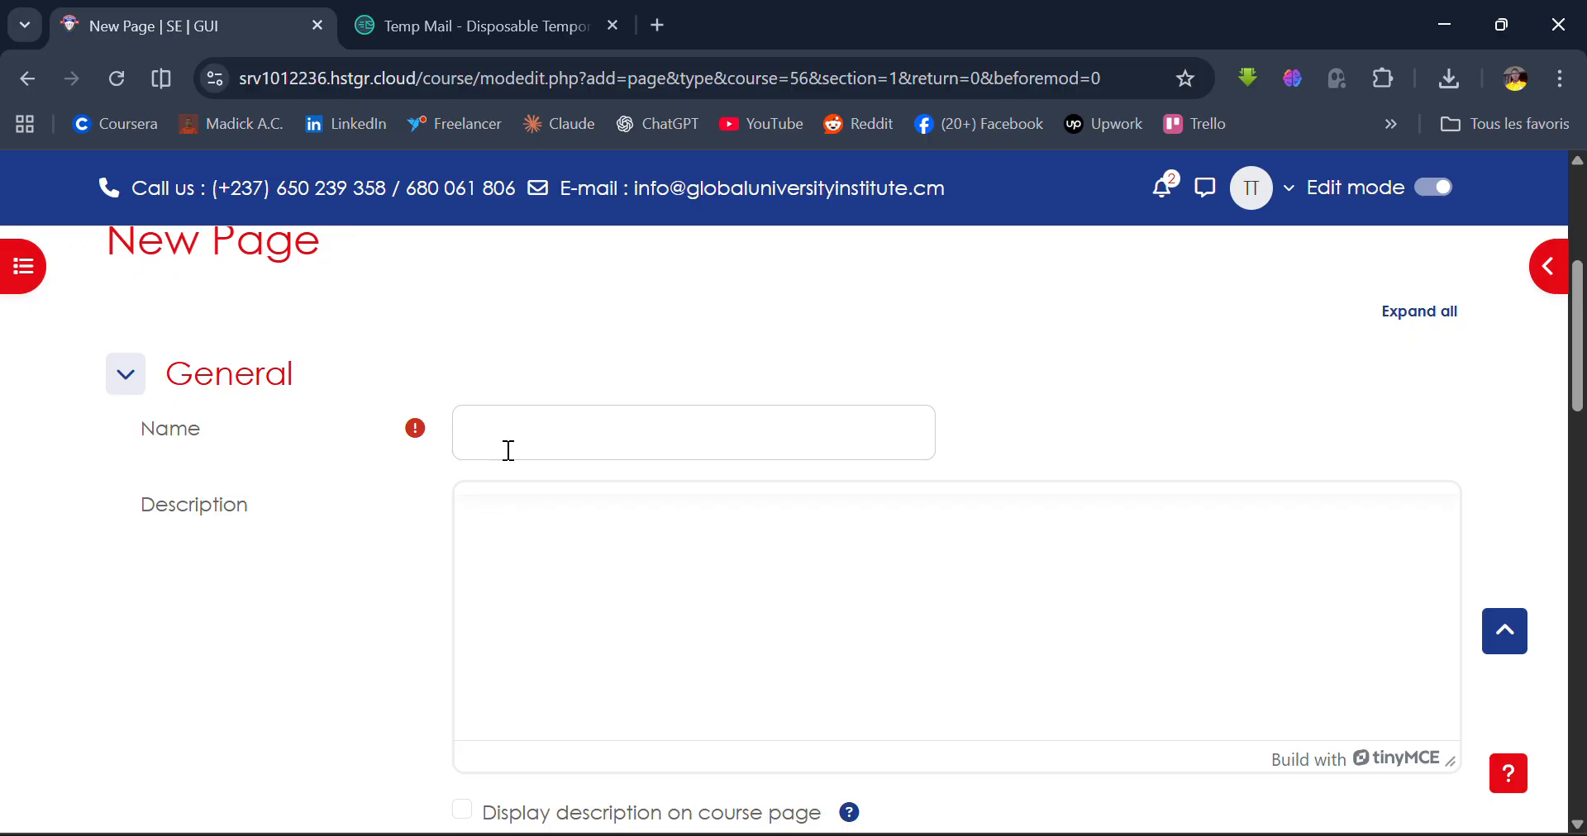
pyautogui.scroll(-1, 619, 439)
pyautogui.click(592, 525)
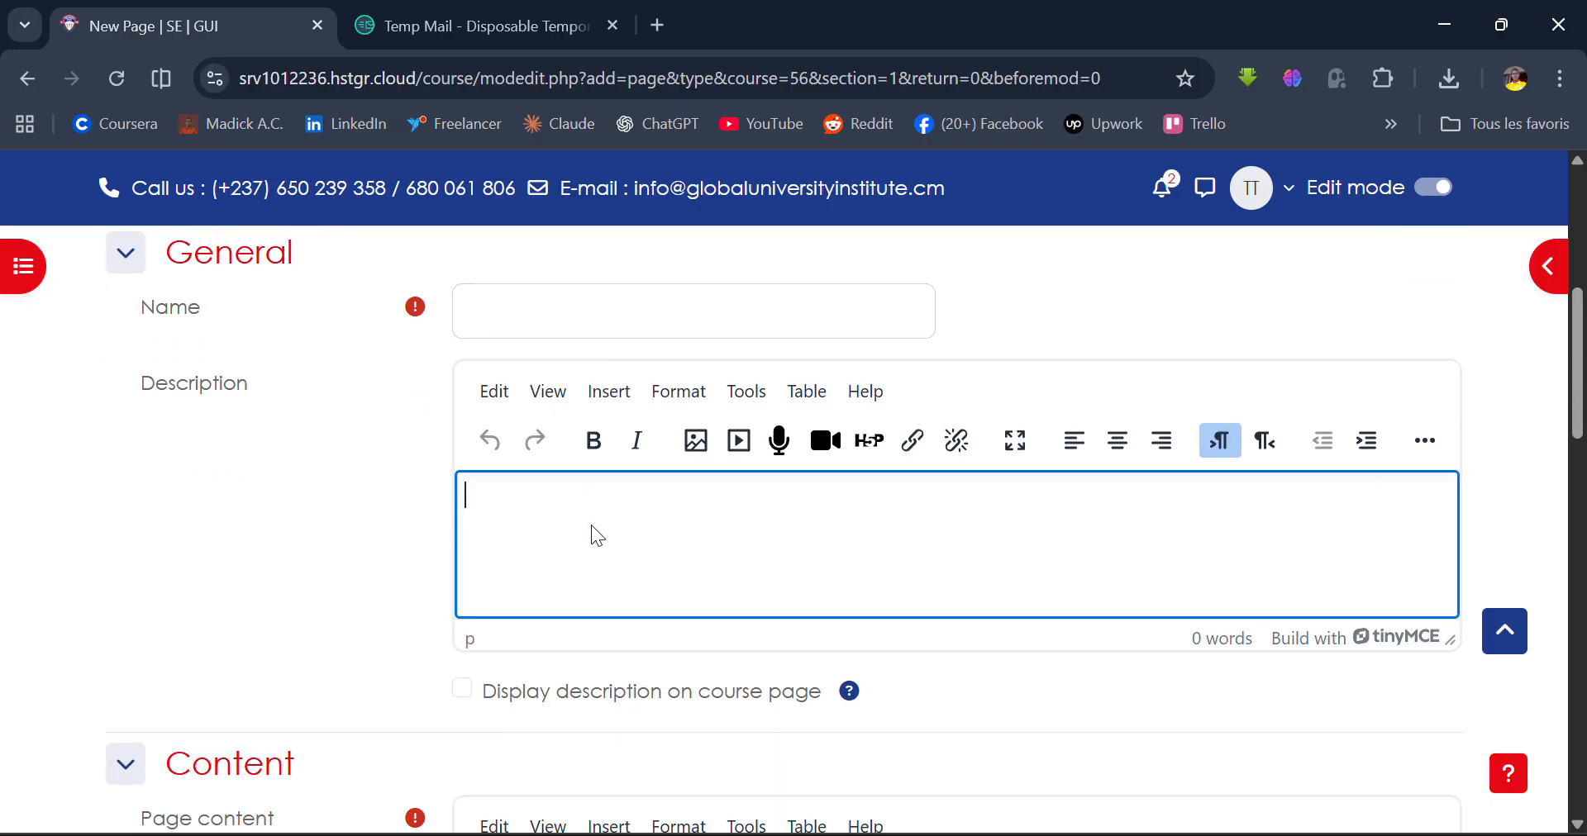
pyautogui.scroll(-4, 592, 526)
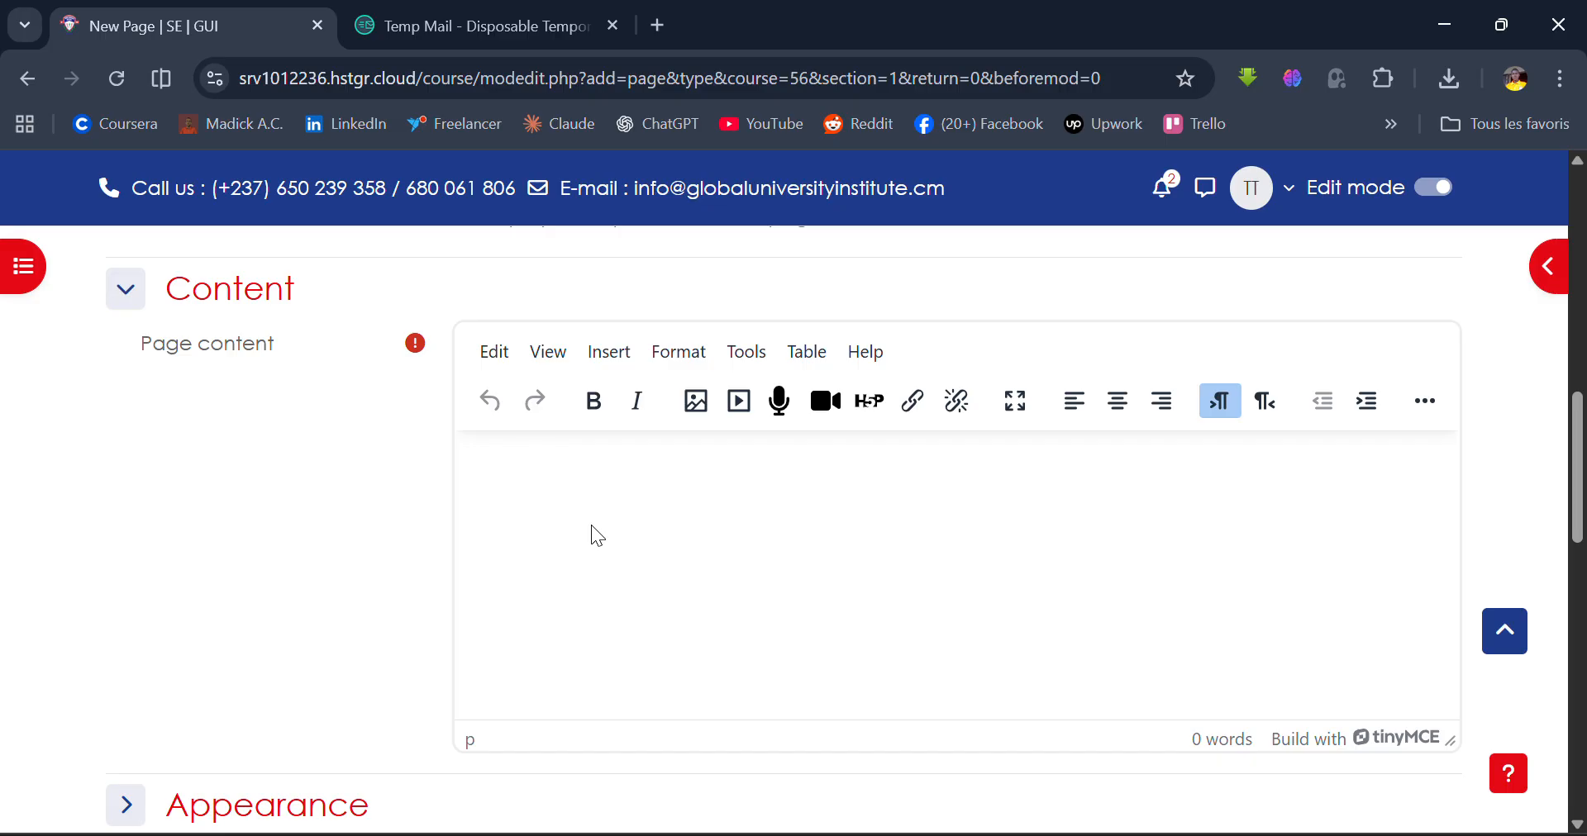
pyautogui.click(613, 490)
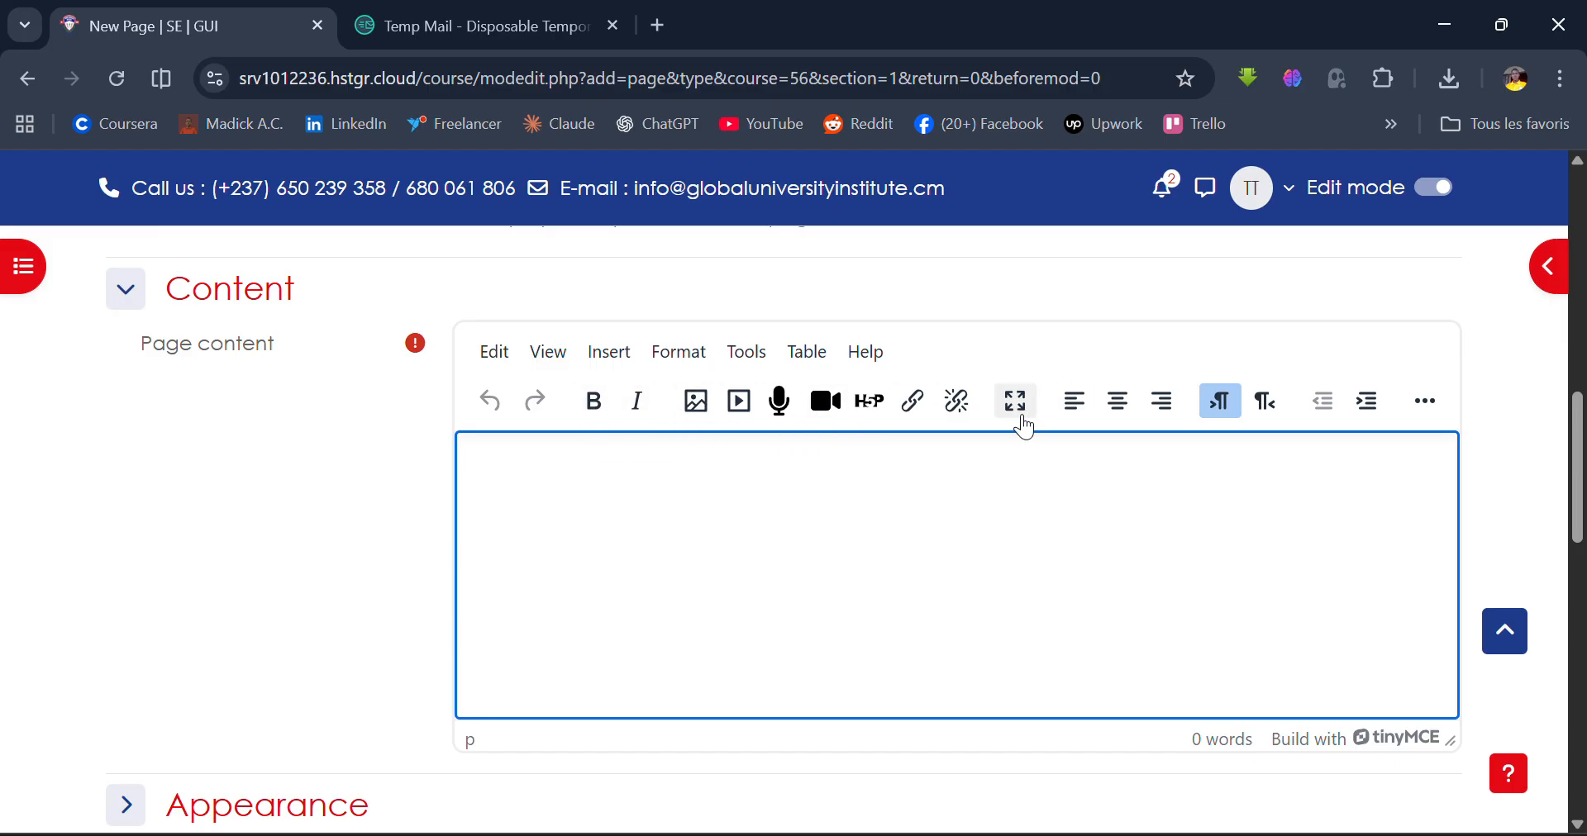
pyautogui.scroll(-4, 1018, 421)
pyautogui.scroll(-5, 1018, 414)
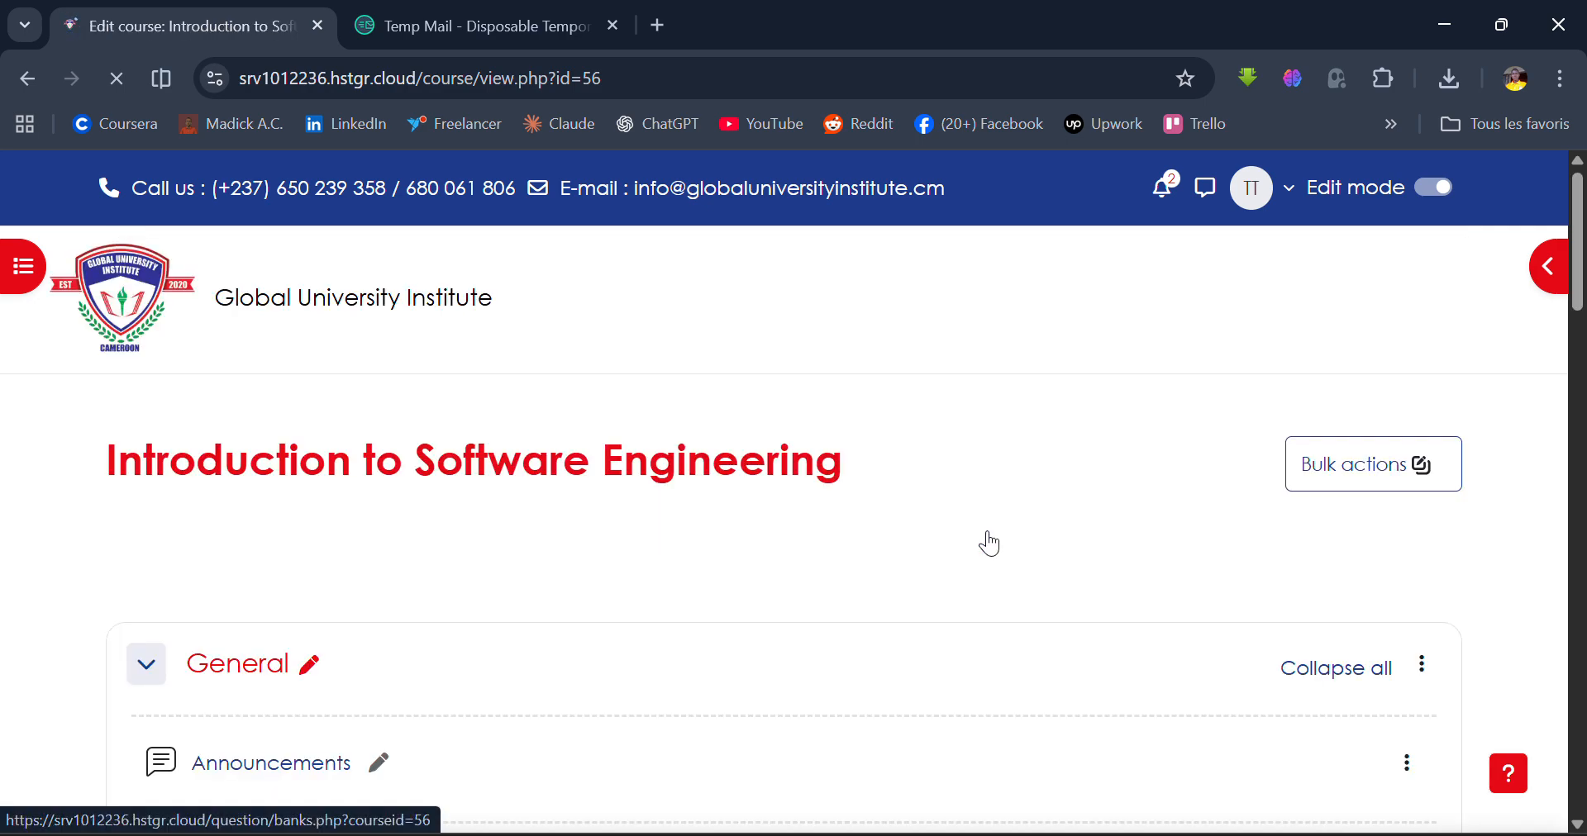
# Start adding a Quiz activity to the end of the Chapter One section
pyautogui.scroll(-12, 990, 543)
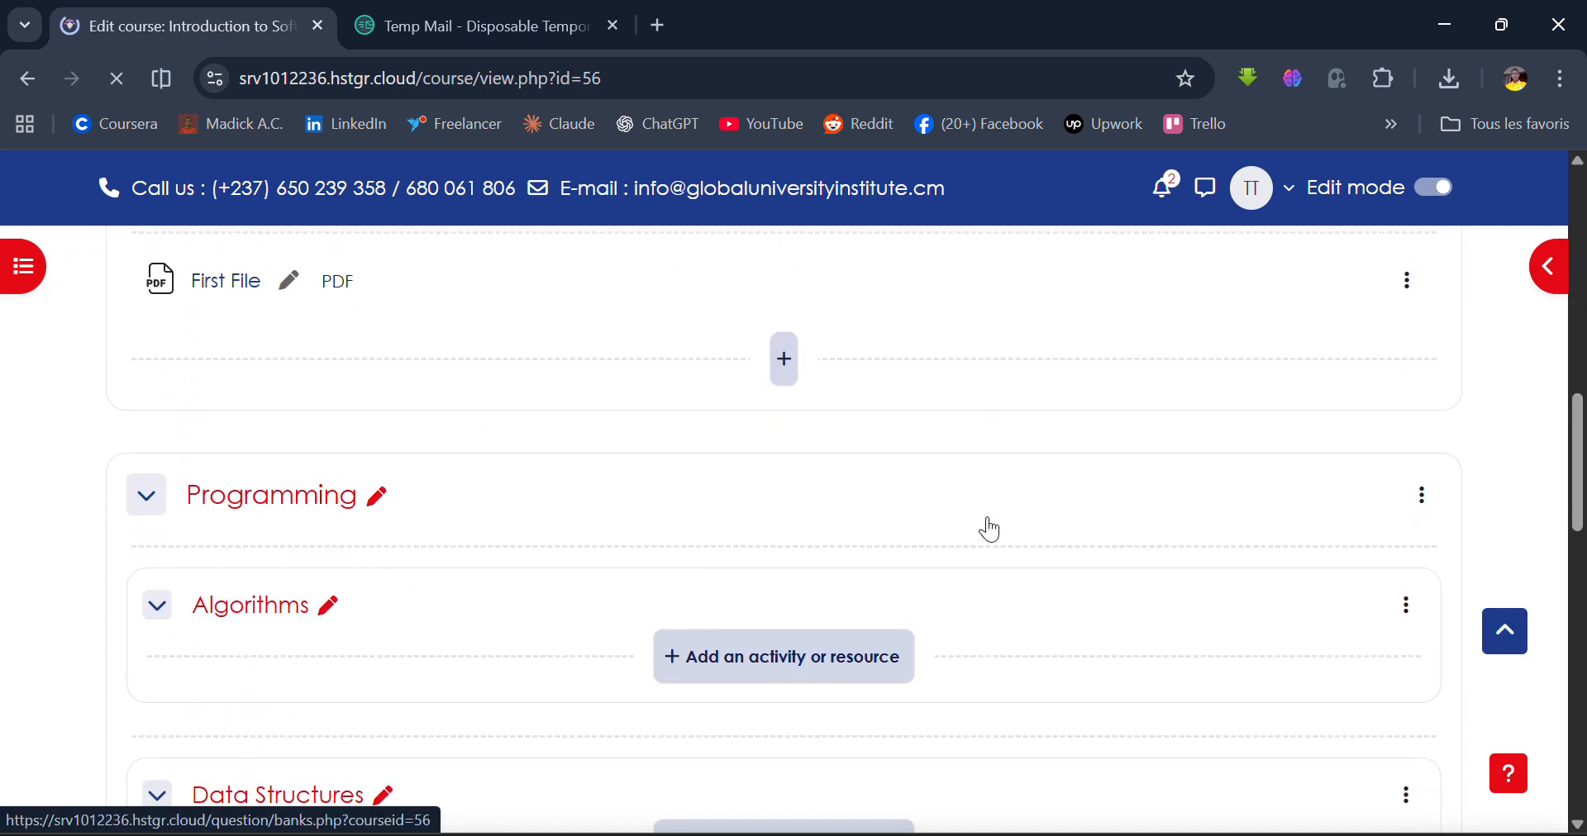
pyautogui.scroll(1, 988, 524)
pyautogui.click(785, 417)
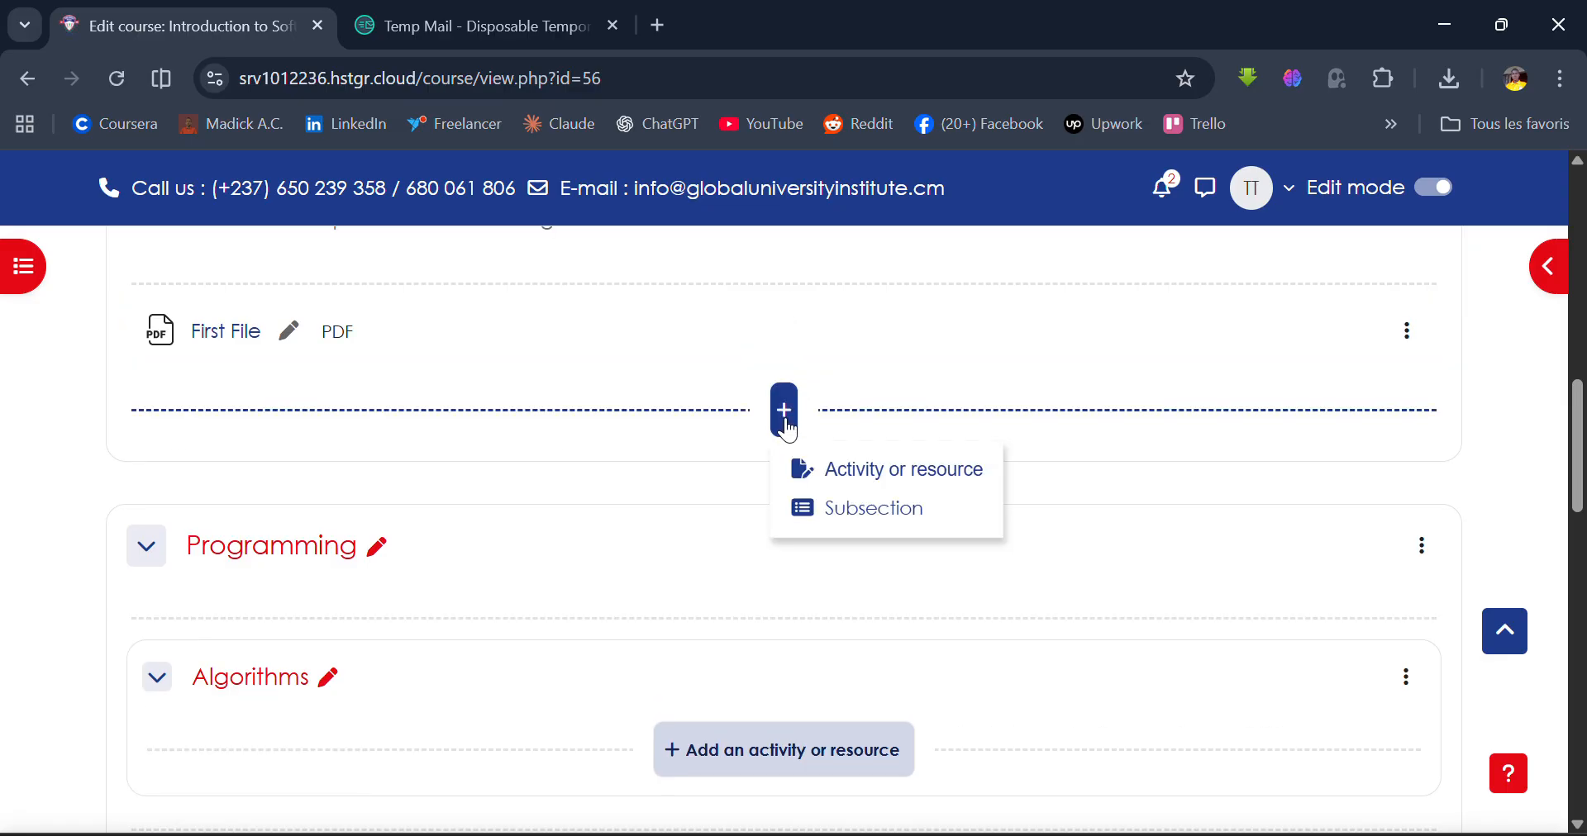
pyautogui.click(835, 470)
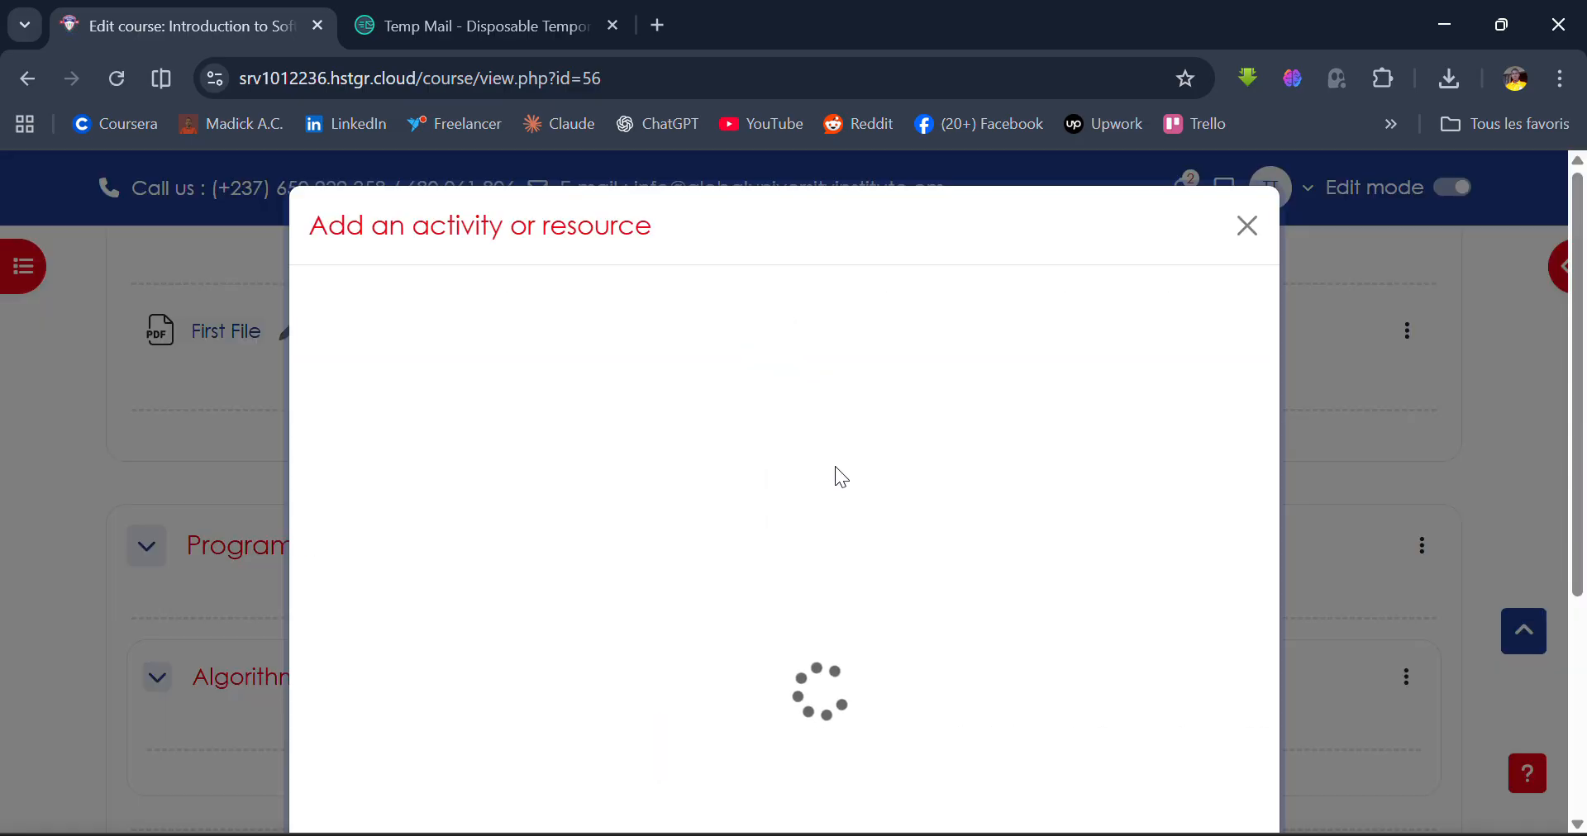
pyautogui.scroll(-4, 837, 478)
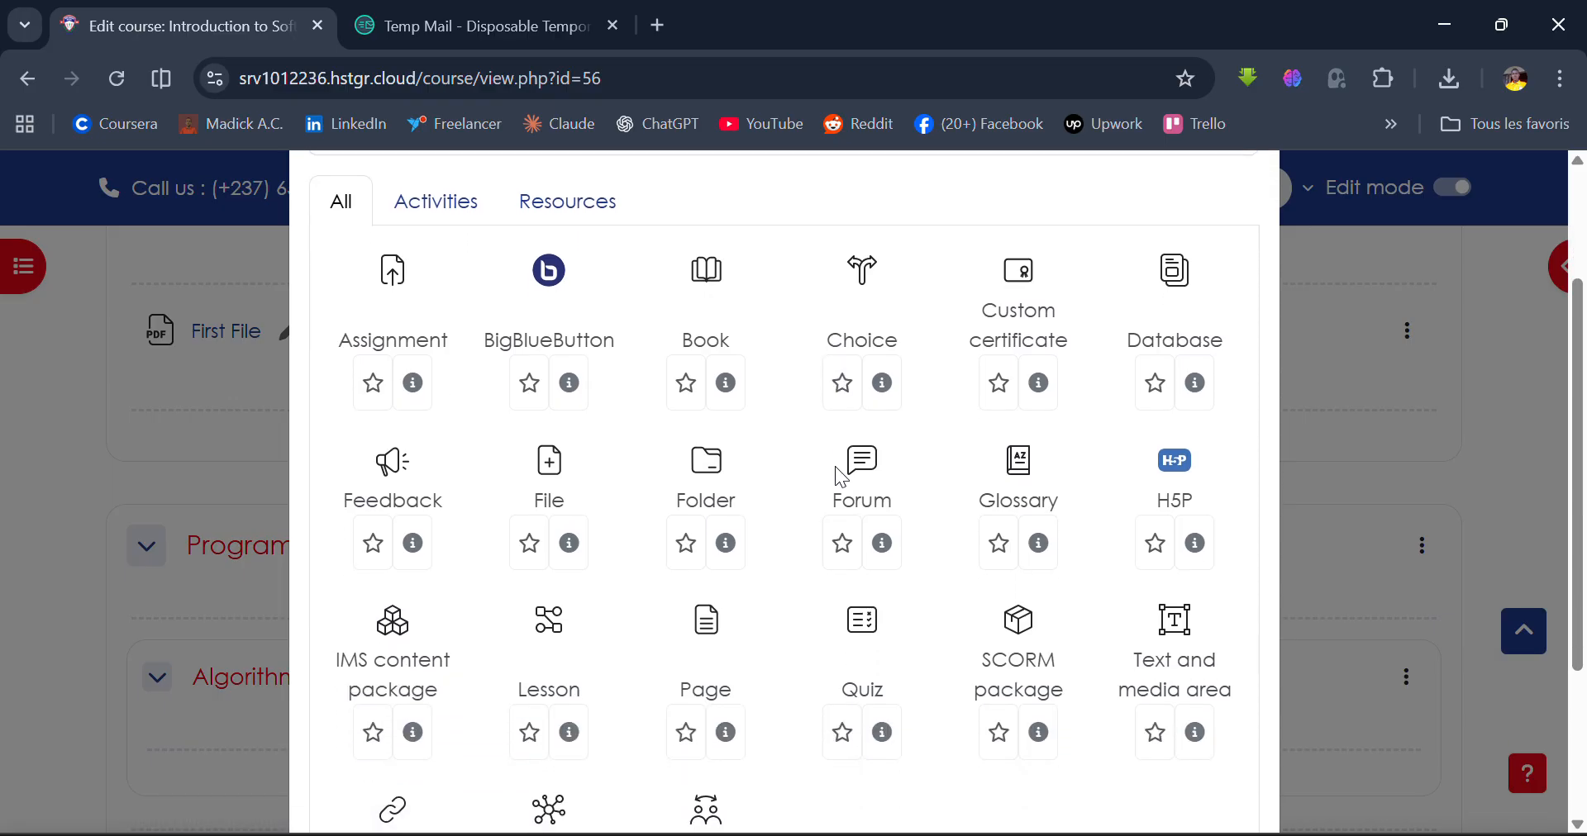
pyautogui.scroll(-1, 836, 477)
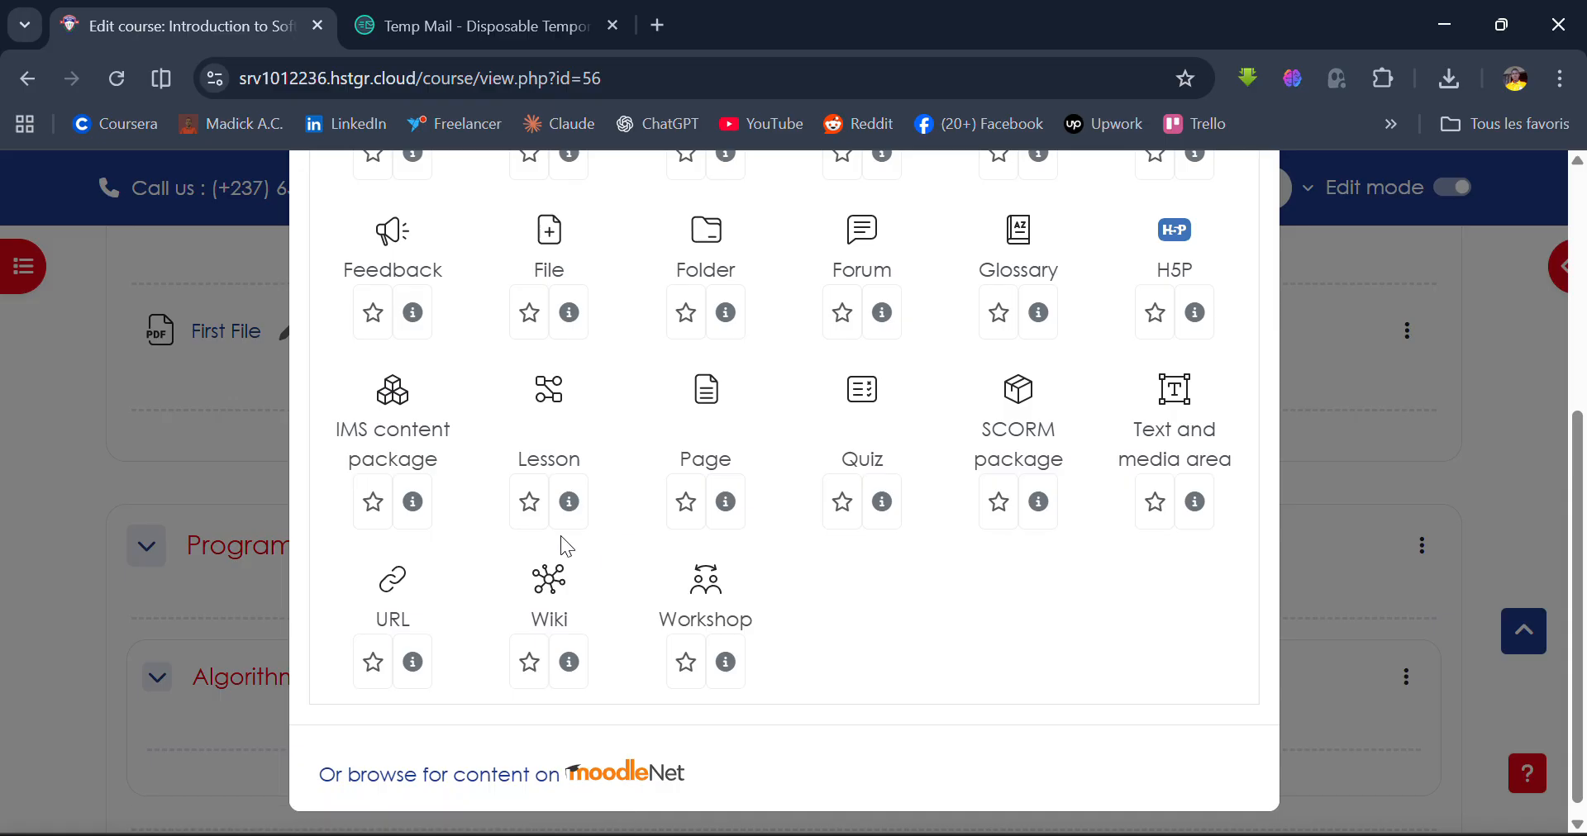
pyautogui.click(889, 420)
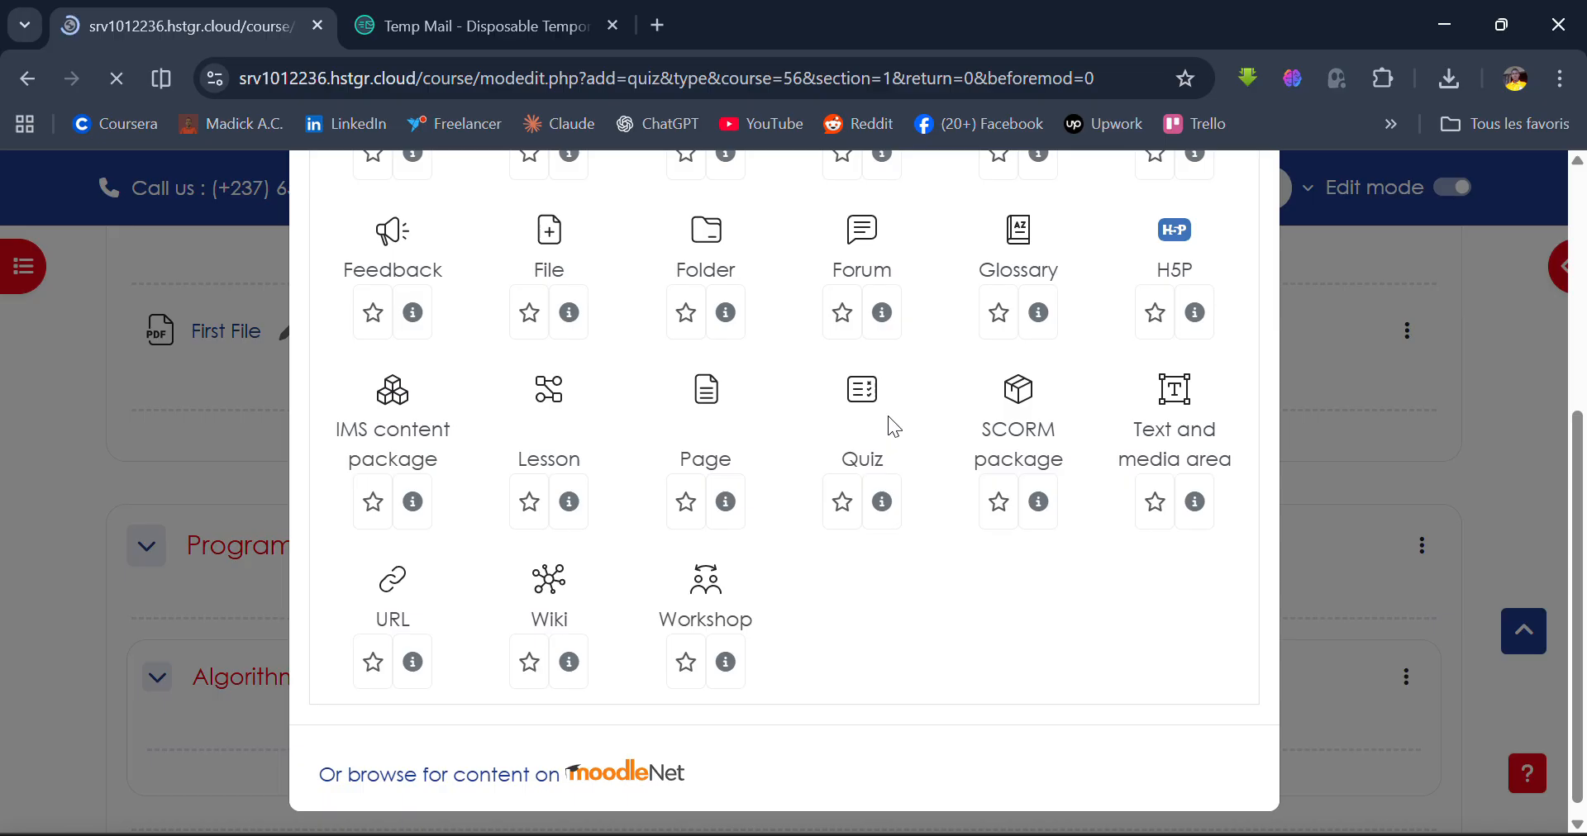
# Examine the new quiz's general fields and Timing settings, including the choices for when time expires
pyautogui.scroll(-10, 887, 415)
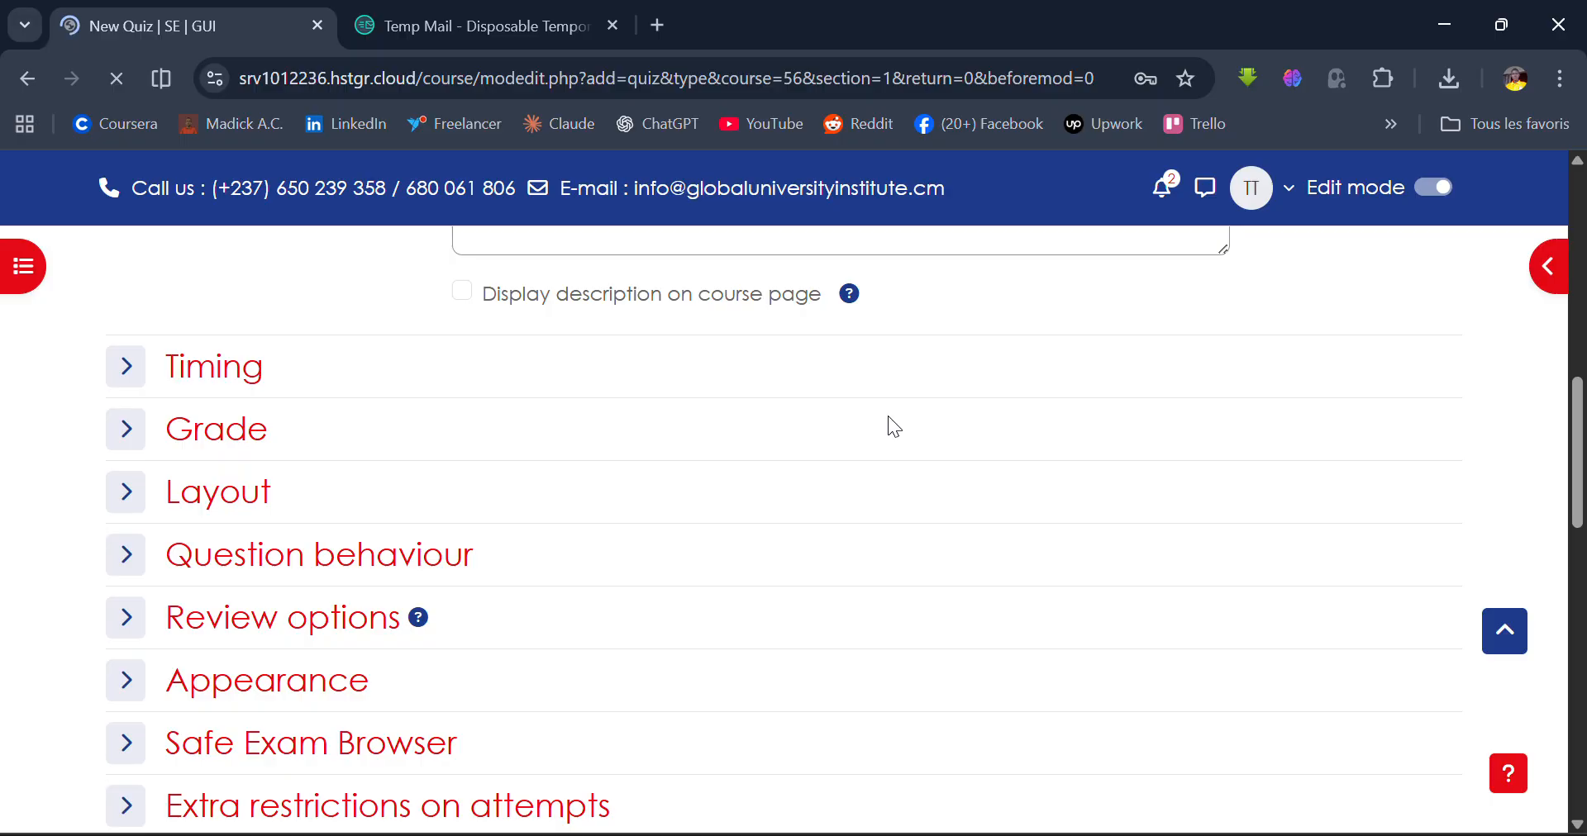
pyautogui.scroll(5, 888, 415)
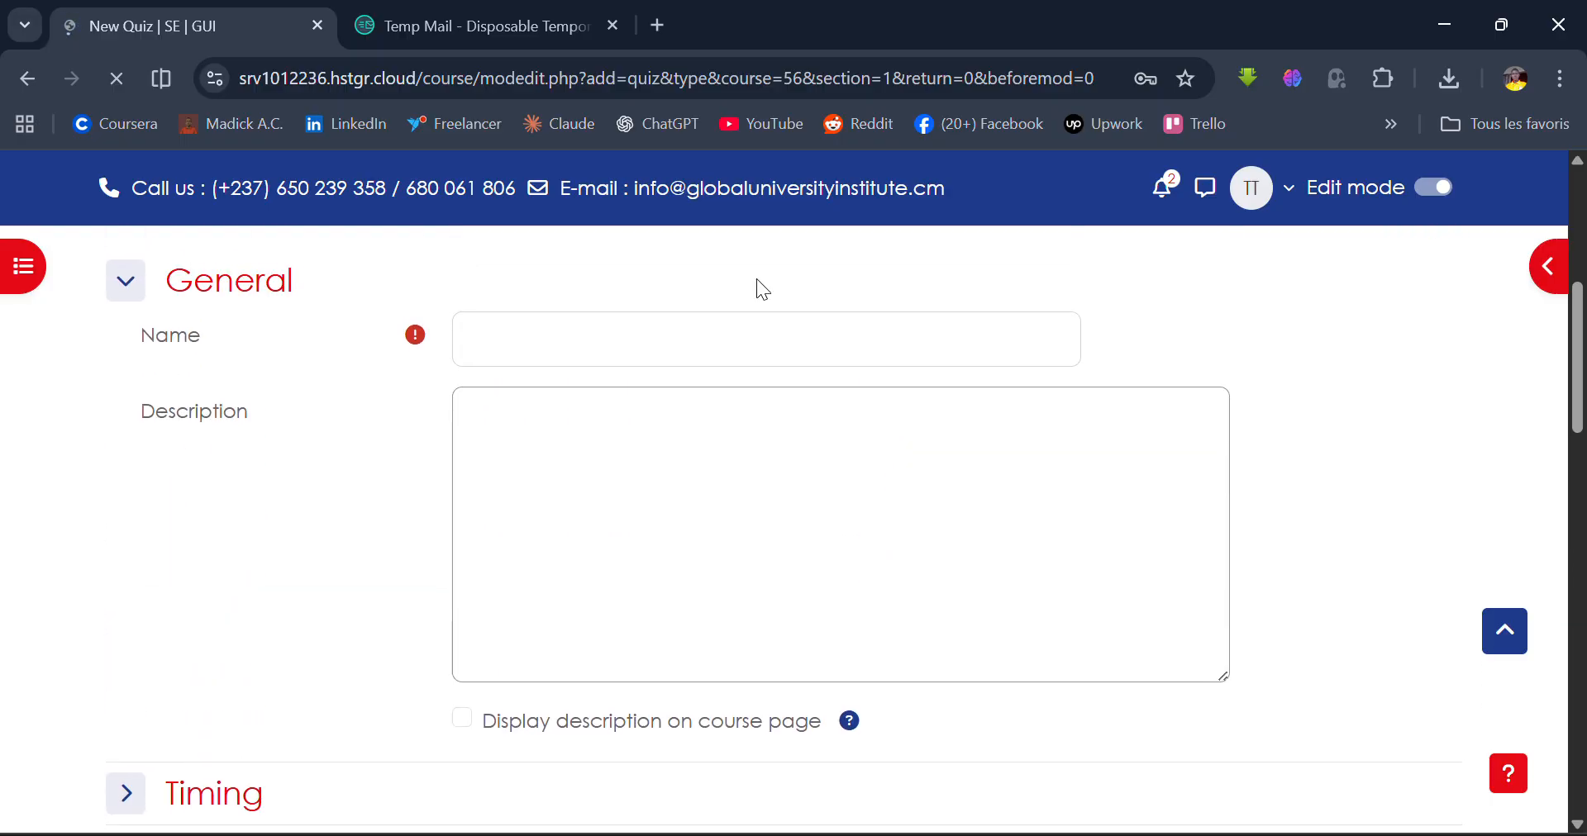
pyautogui.scroll(-3, 782, 472)
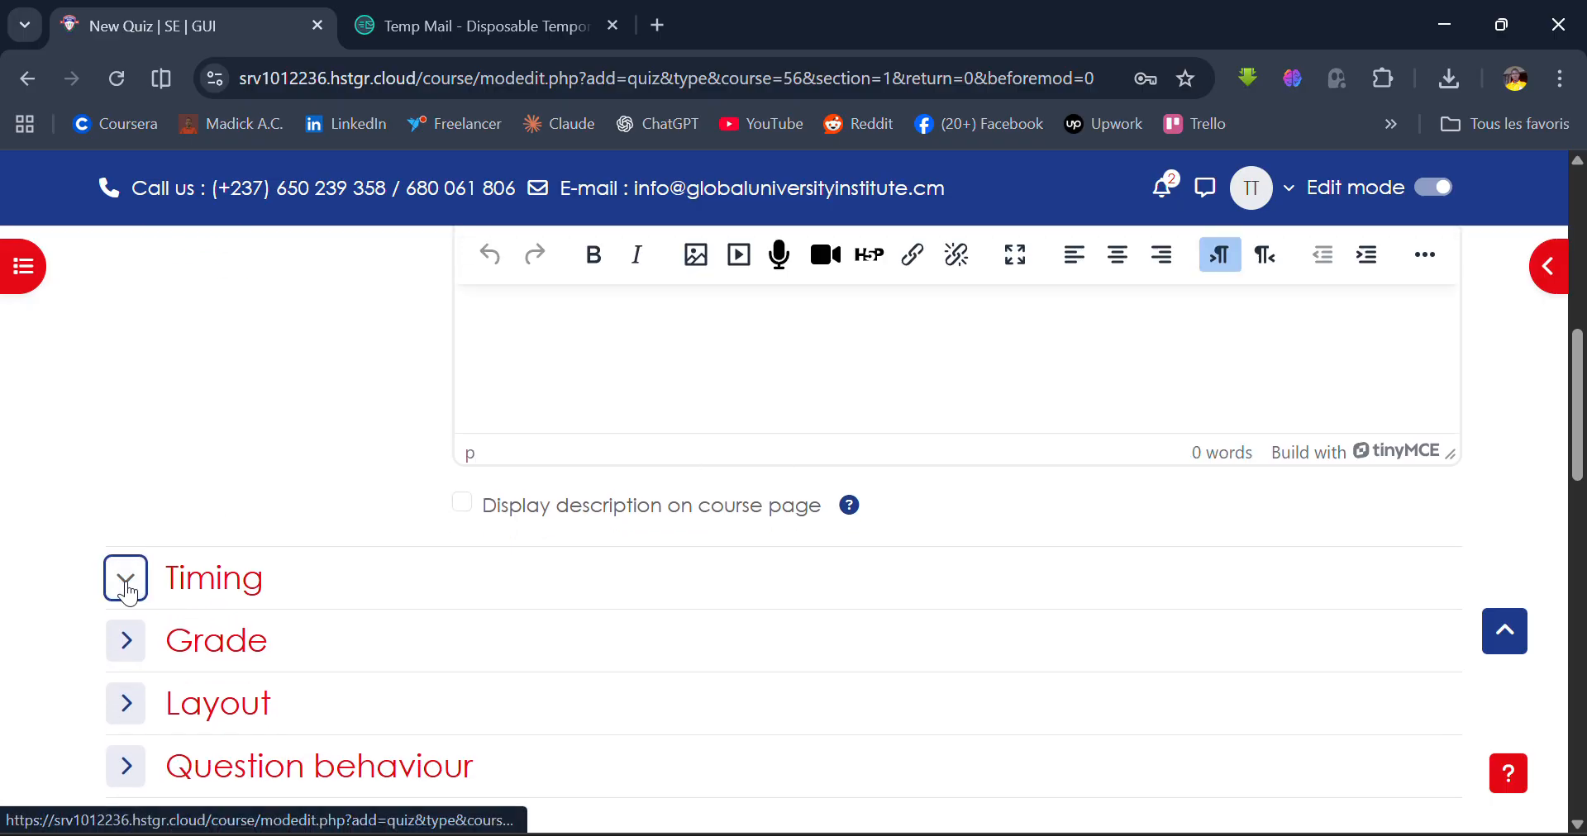
pyautogui.click(126, 578)
pyautogui.scroll(-3, 128, 588)
pyautogui.scroll(-2, 130, 592)
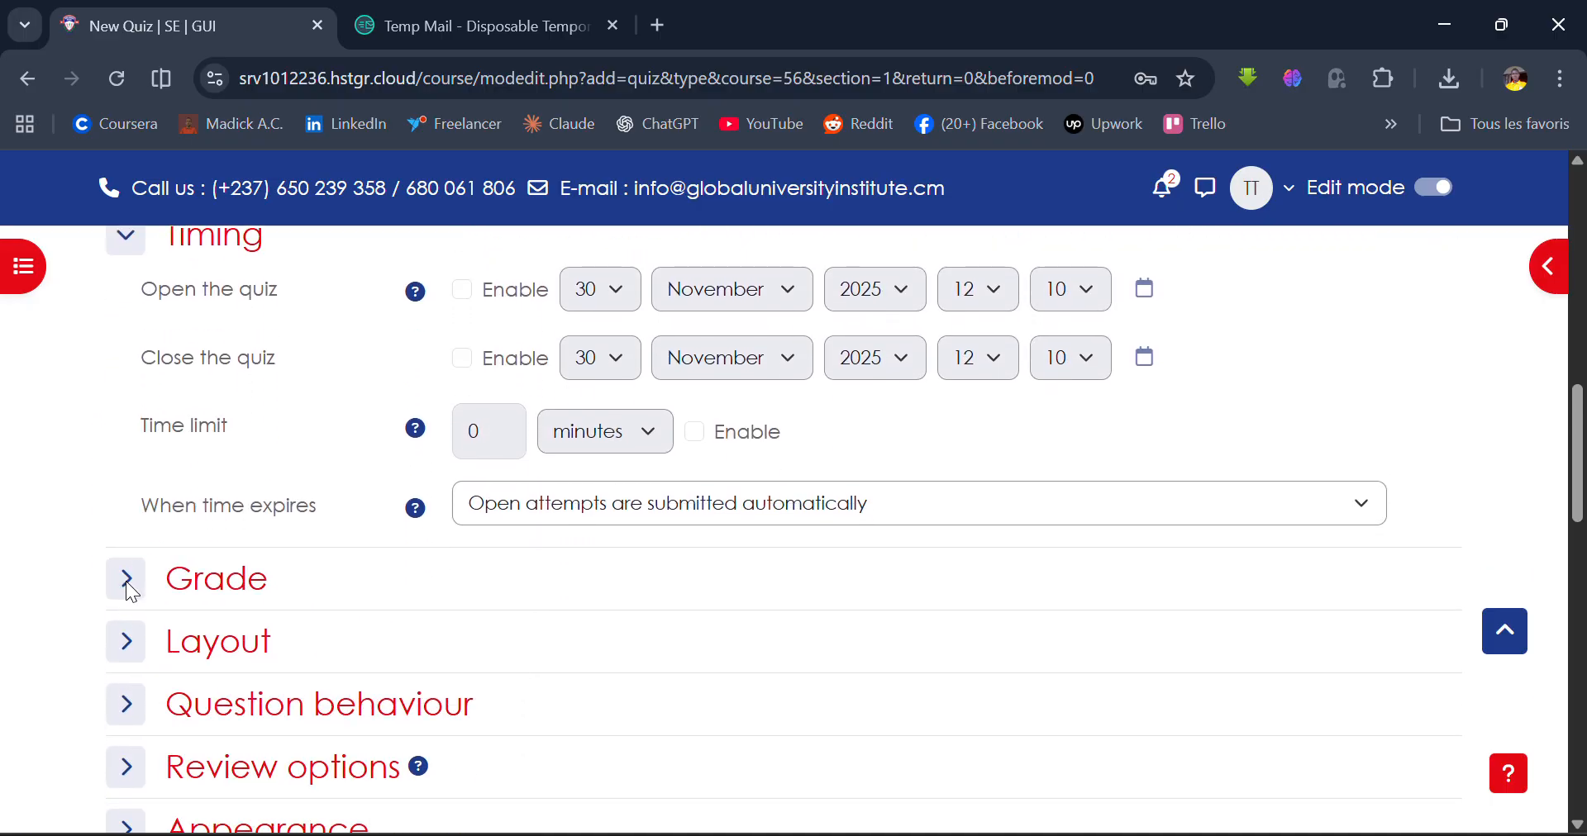
pyautogui.scroll(-1, 546, 459)
pyautogui.click(546, 458)
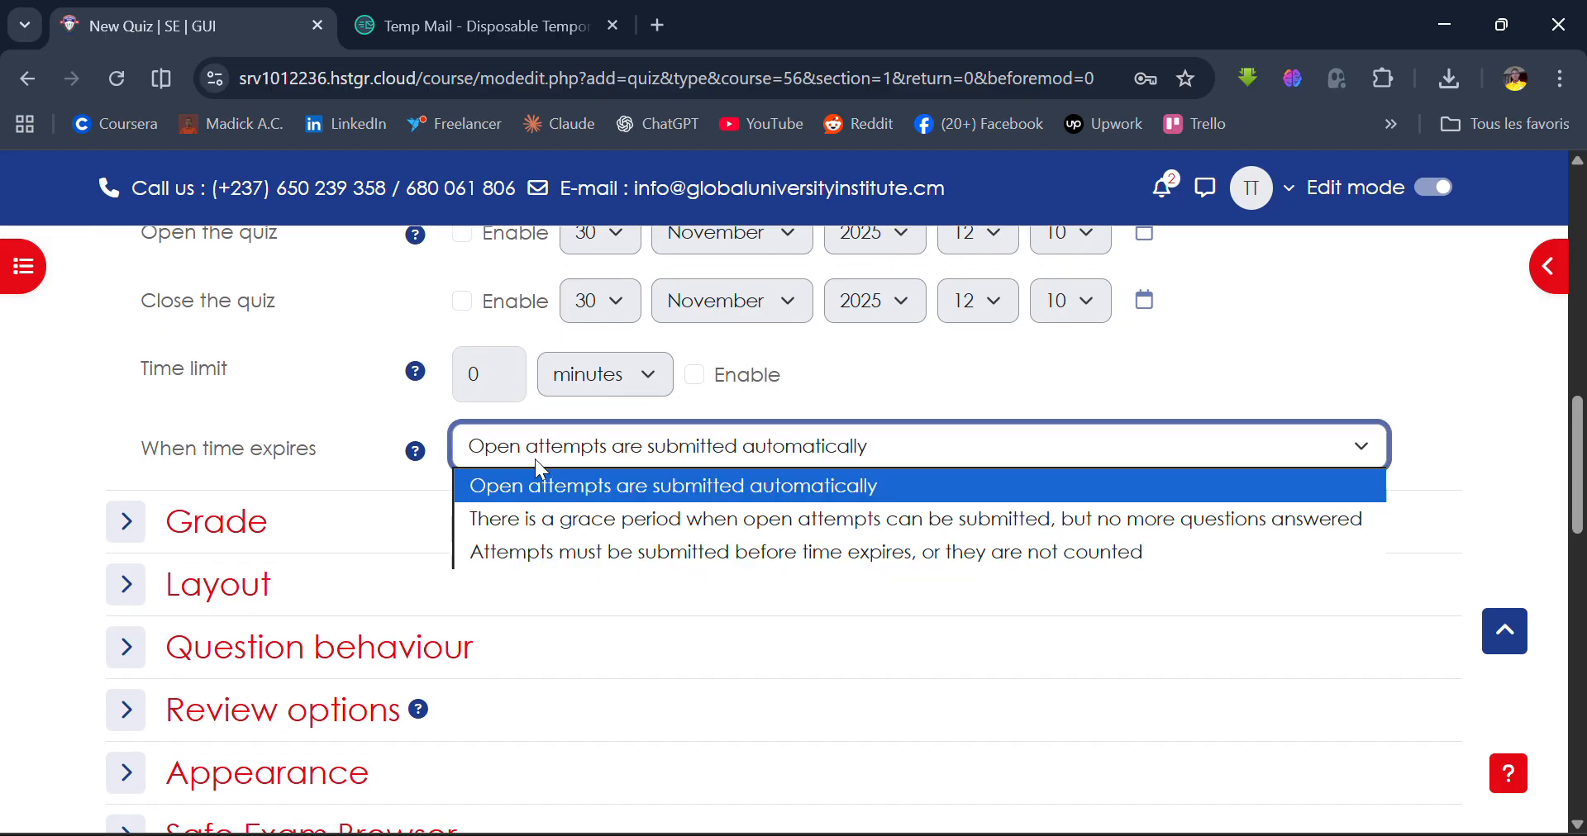
pyautogui.click(725, 457)
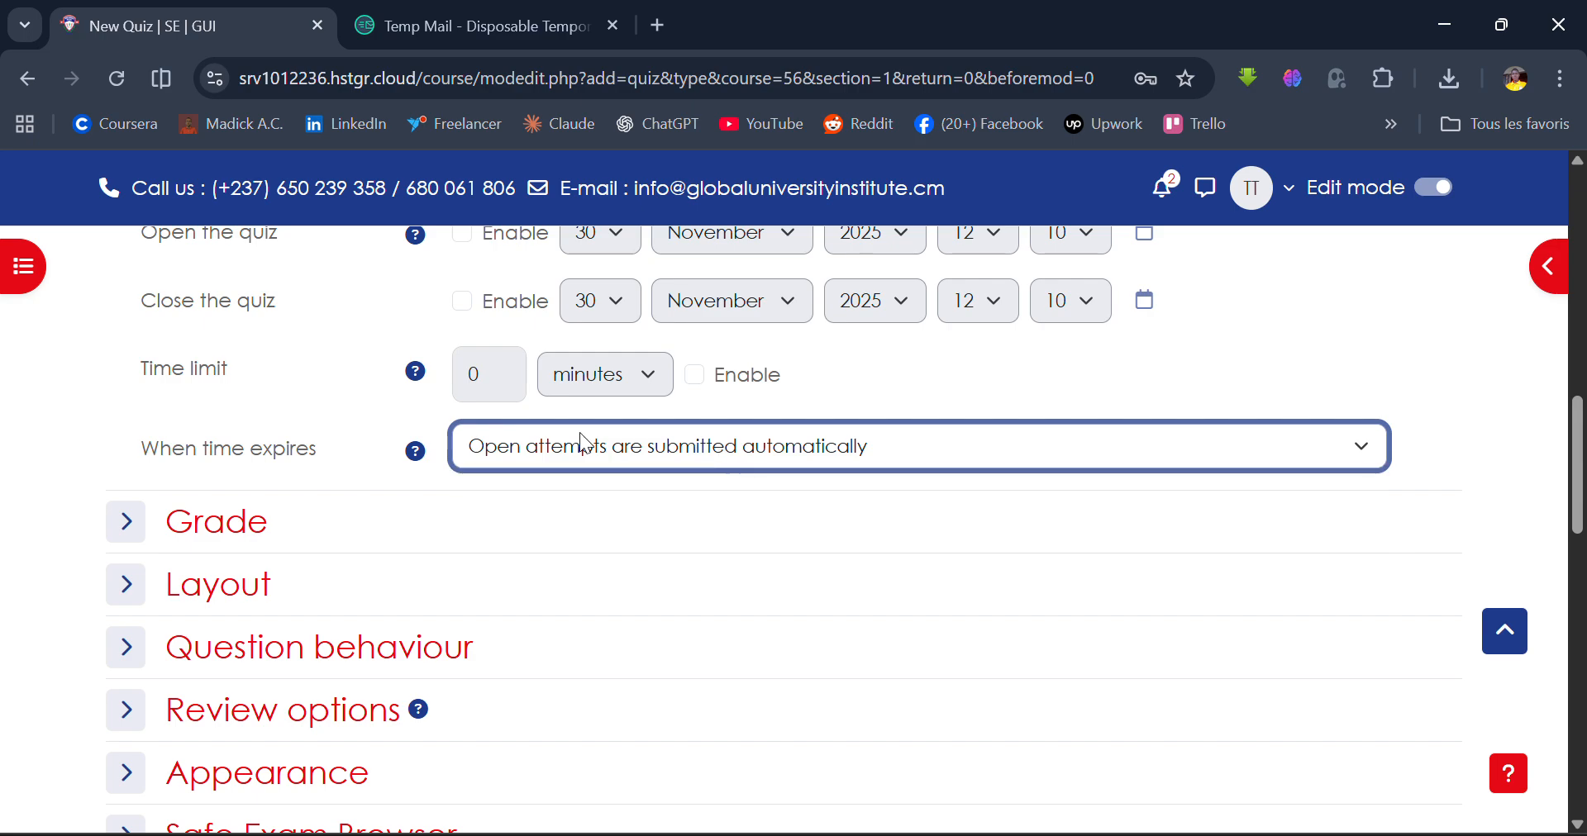
# Examine the quiz's Grade and Question behaviour settings, collapsing each section after viewing it
pyautogui.scroll(-2, 329, 521)
pyautogui.click(129, 402)
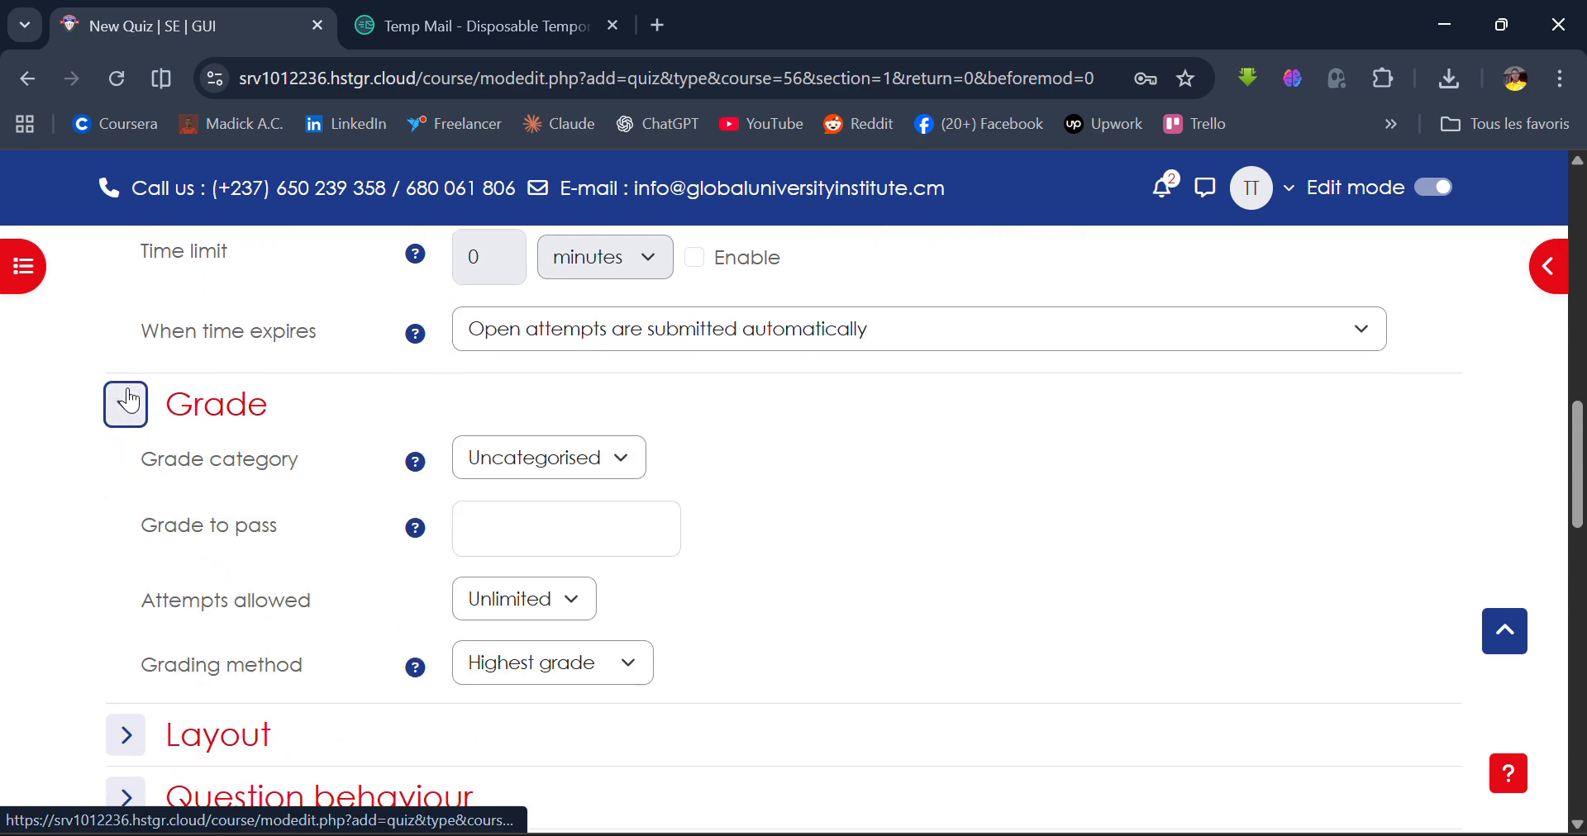
pyautogui.click(129, 403)
pyautogui.scroll(-2, 130, 402)
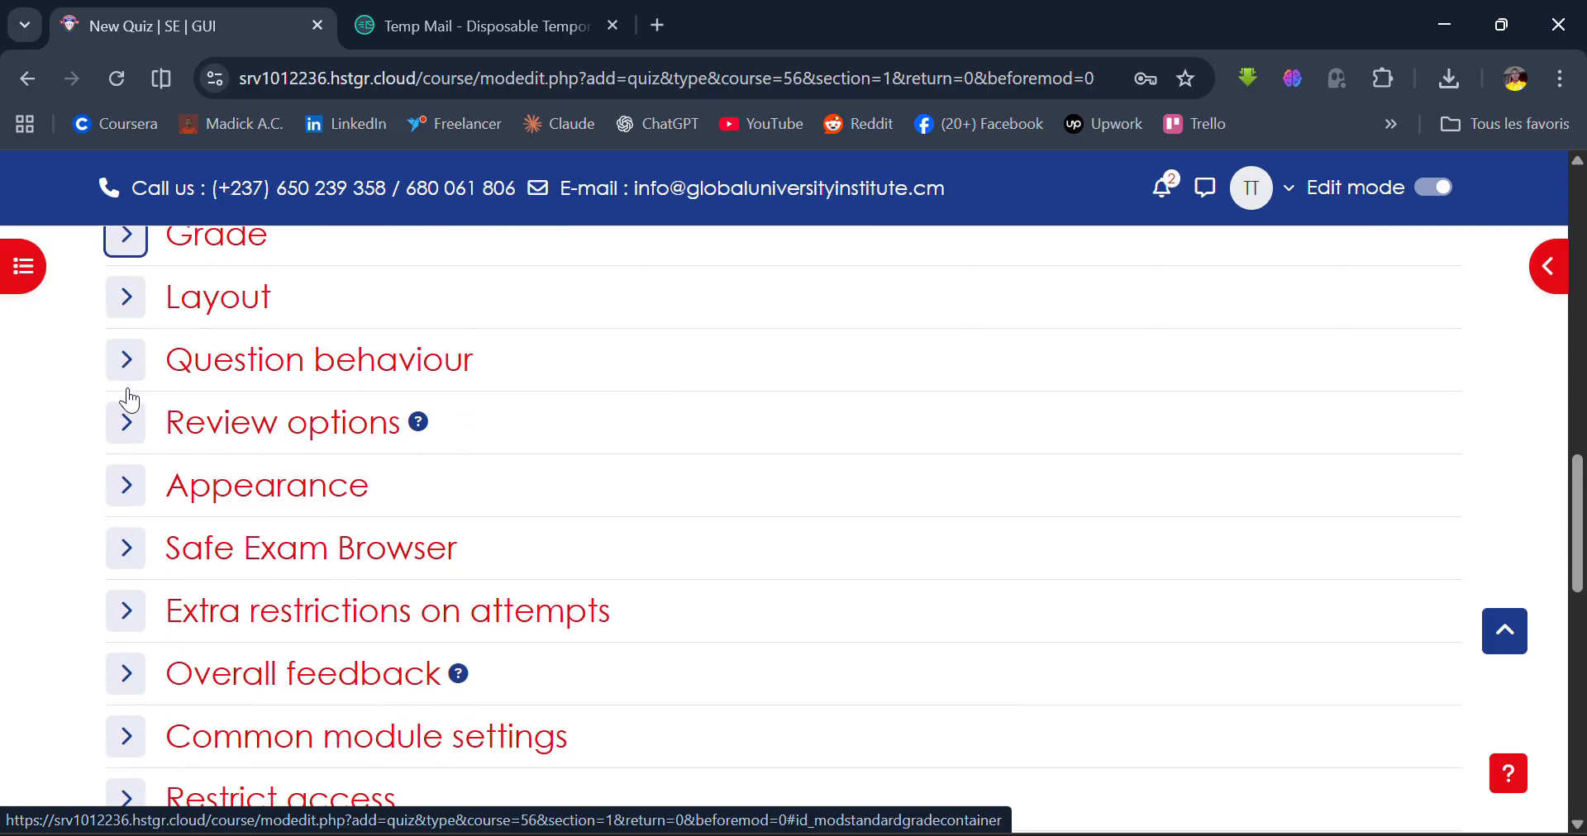
pyautogui.click(125, 361)
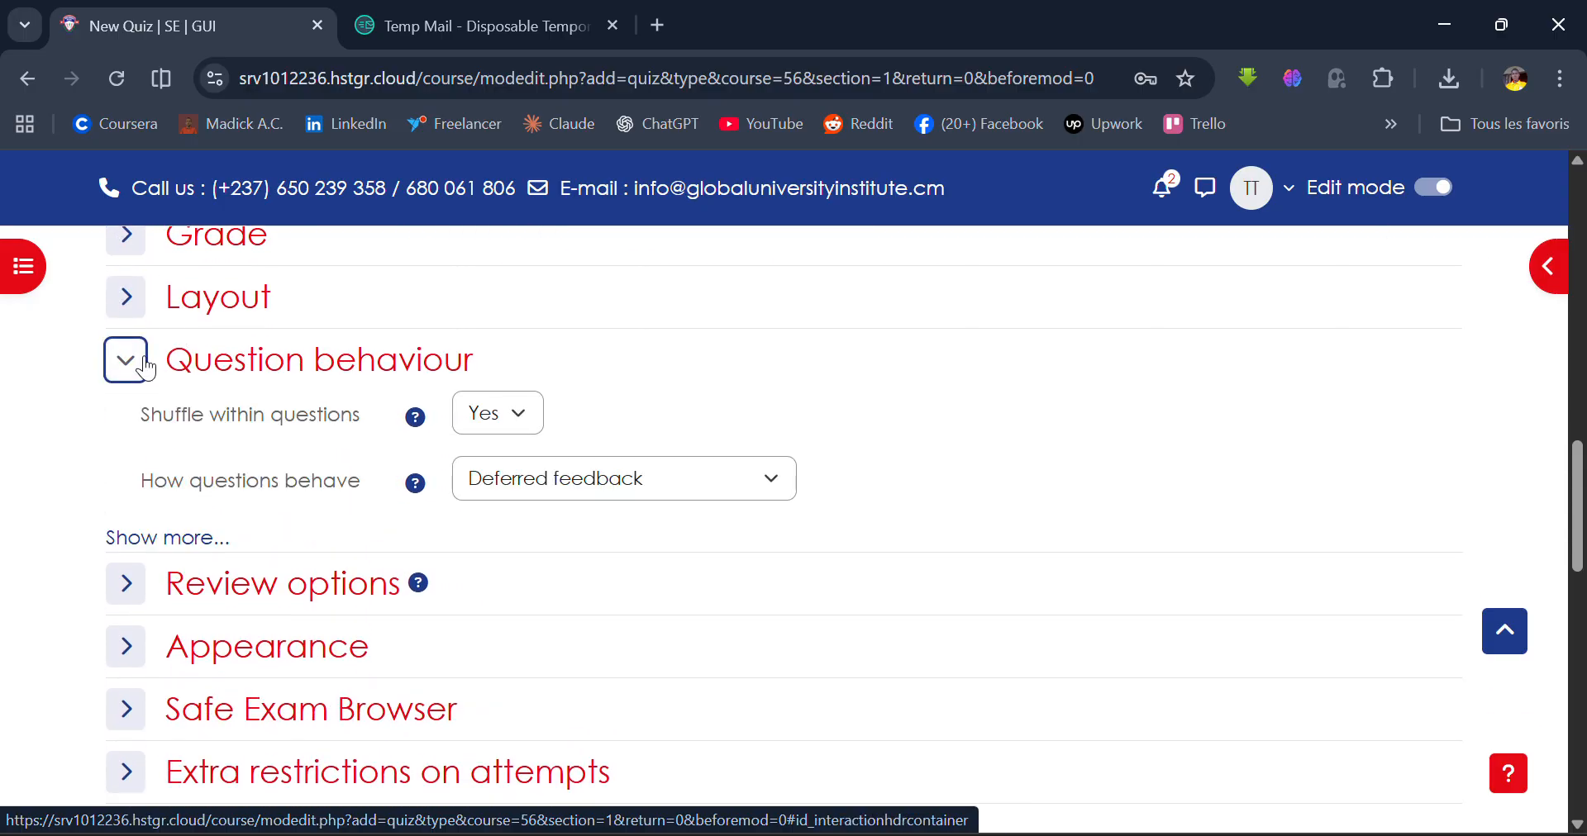
pyautogui.click(145, 363)
pyautogui.scroll(-2, 146, 364)
pyautogui.scroll(-2, 146, 367)
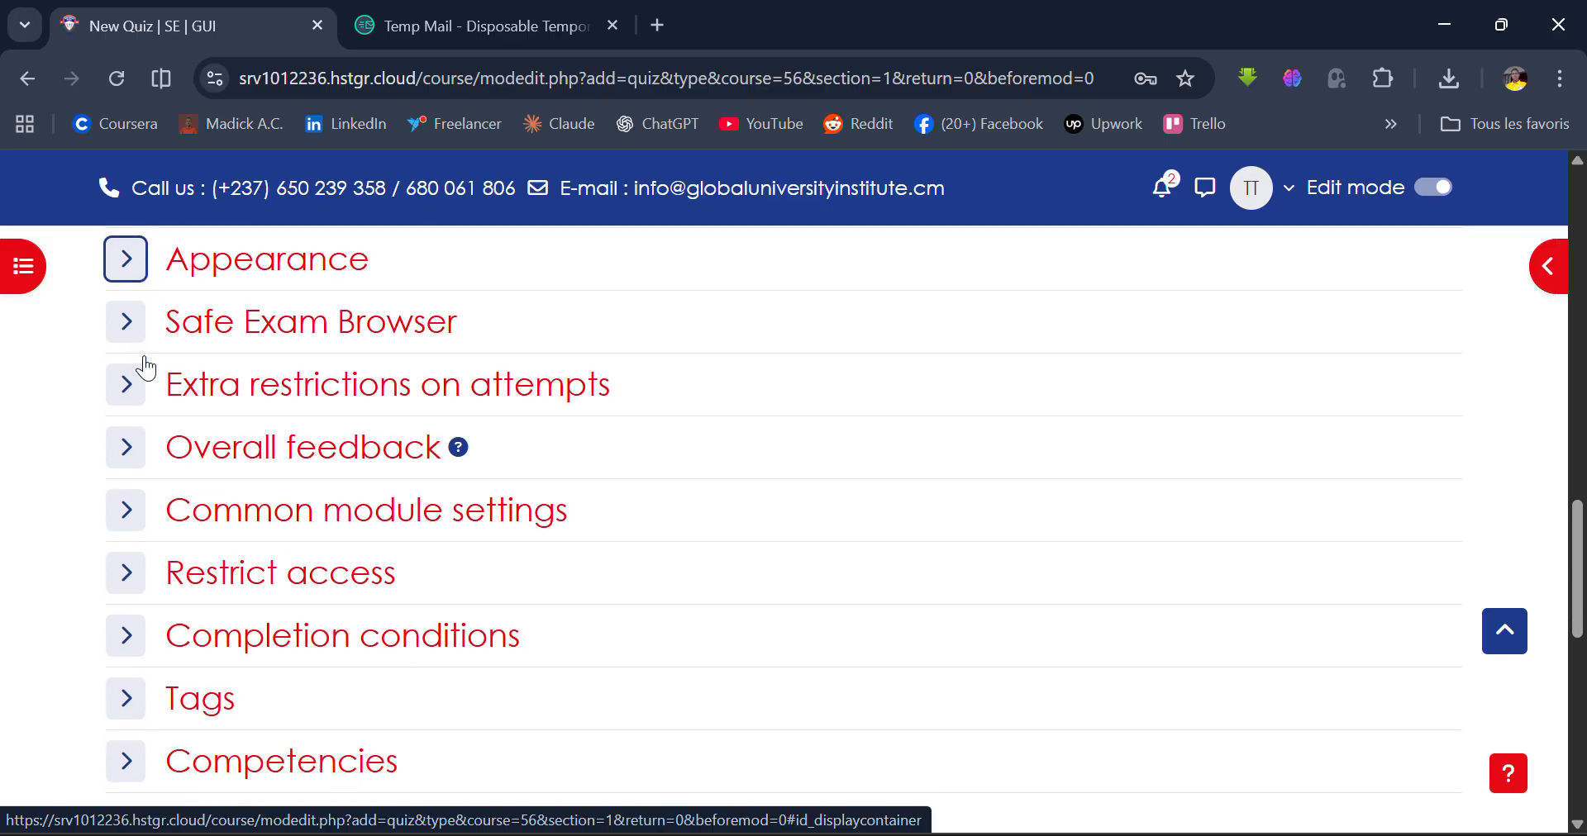
# Examine the quiz's Safe Exam Browser settings and the choices for requiring it, collapsing the section without changing the option
pyautogui.click(146, 322)
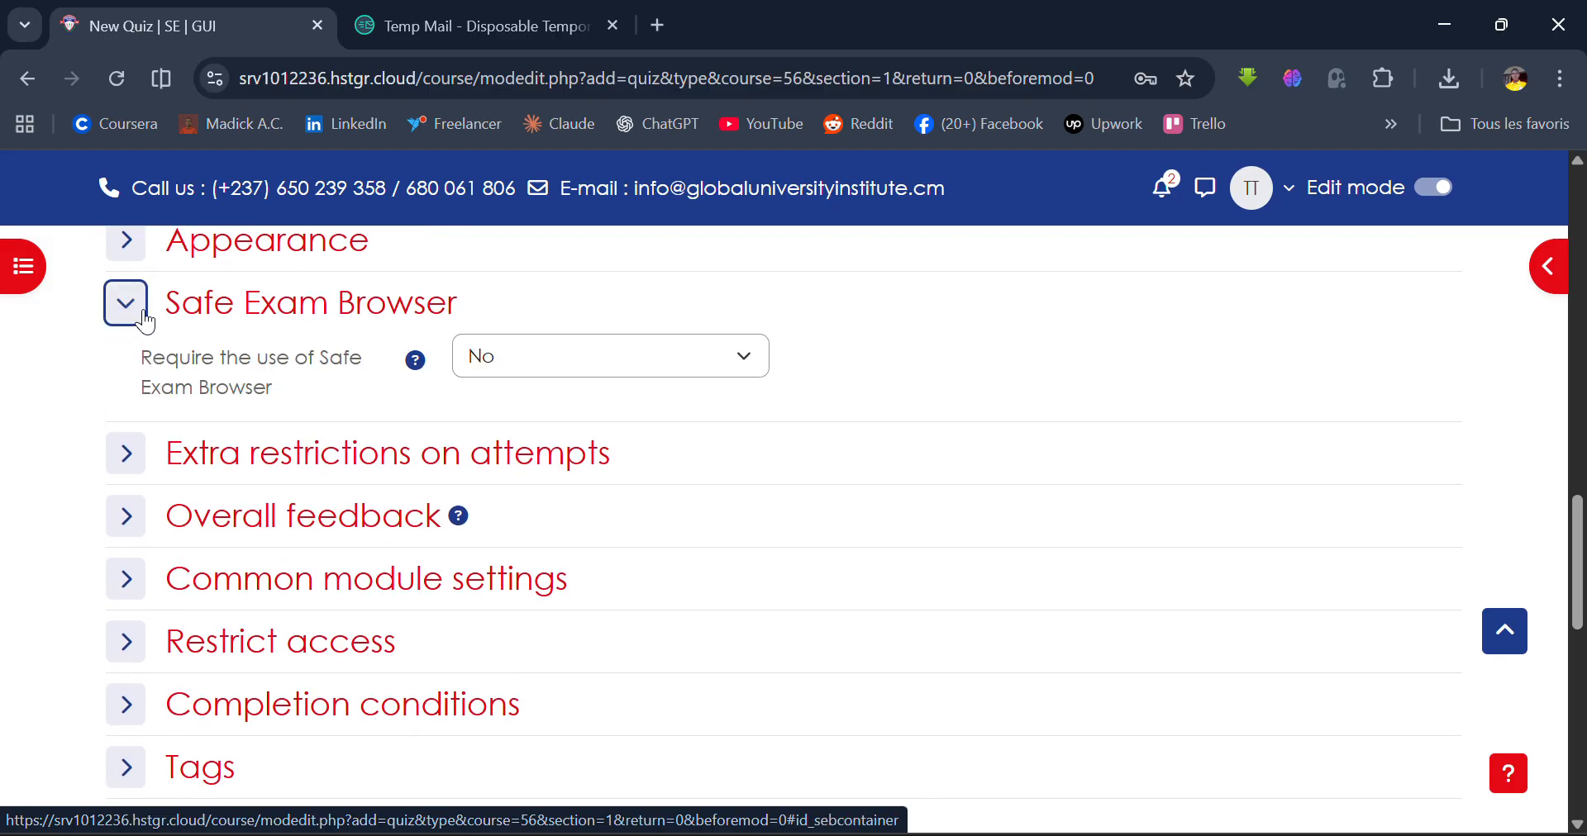
pyautogui.click(146, 322)
pyautogui.click(146, 322)
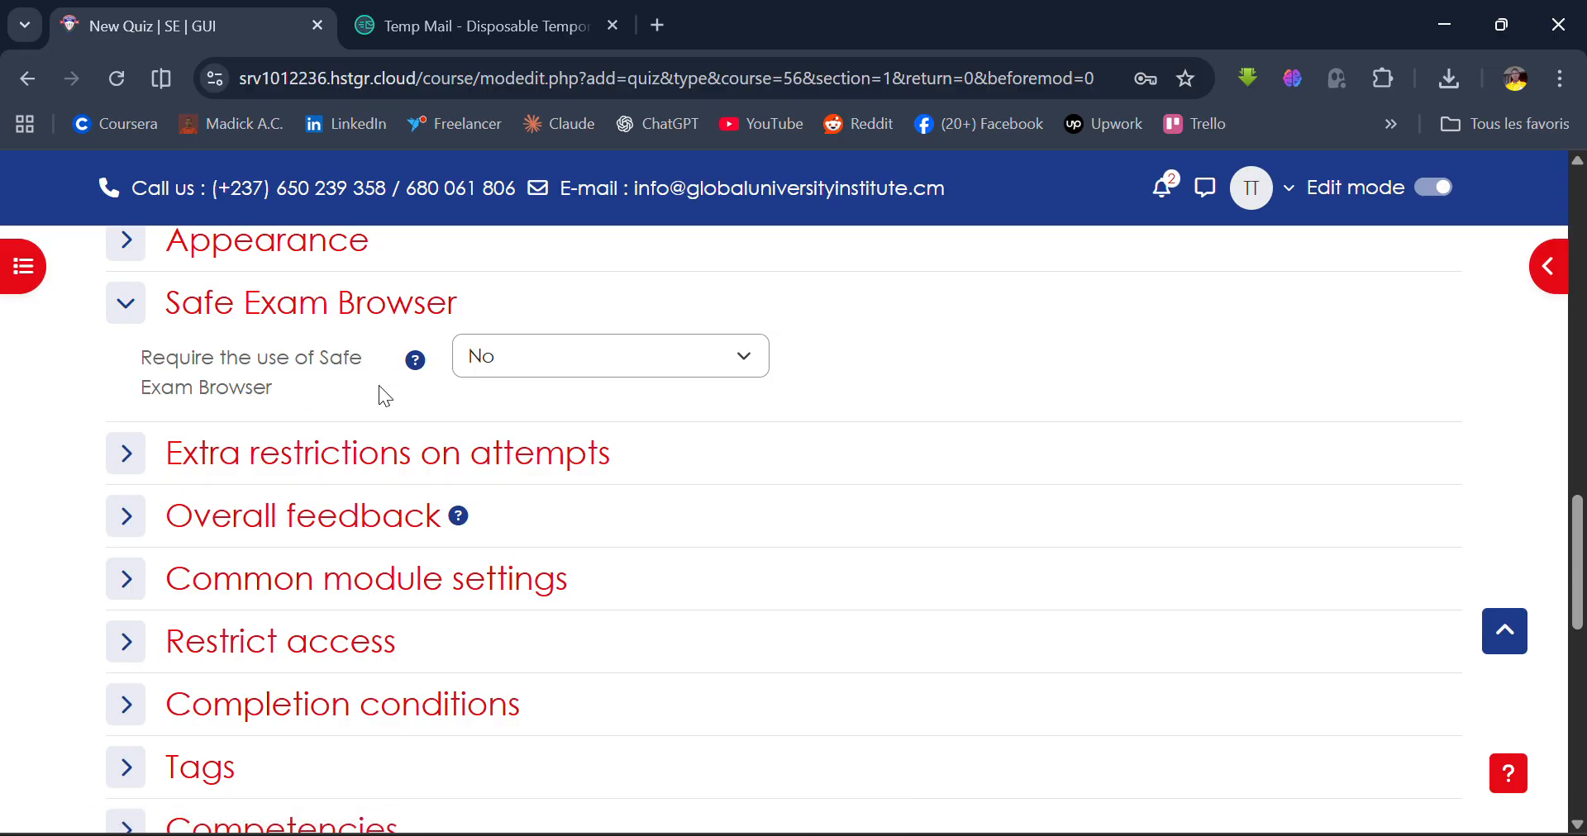
pyautogui.click(520, 366)
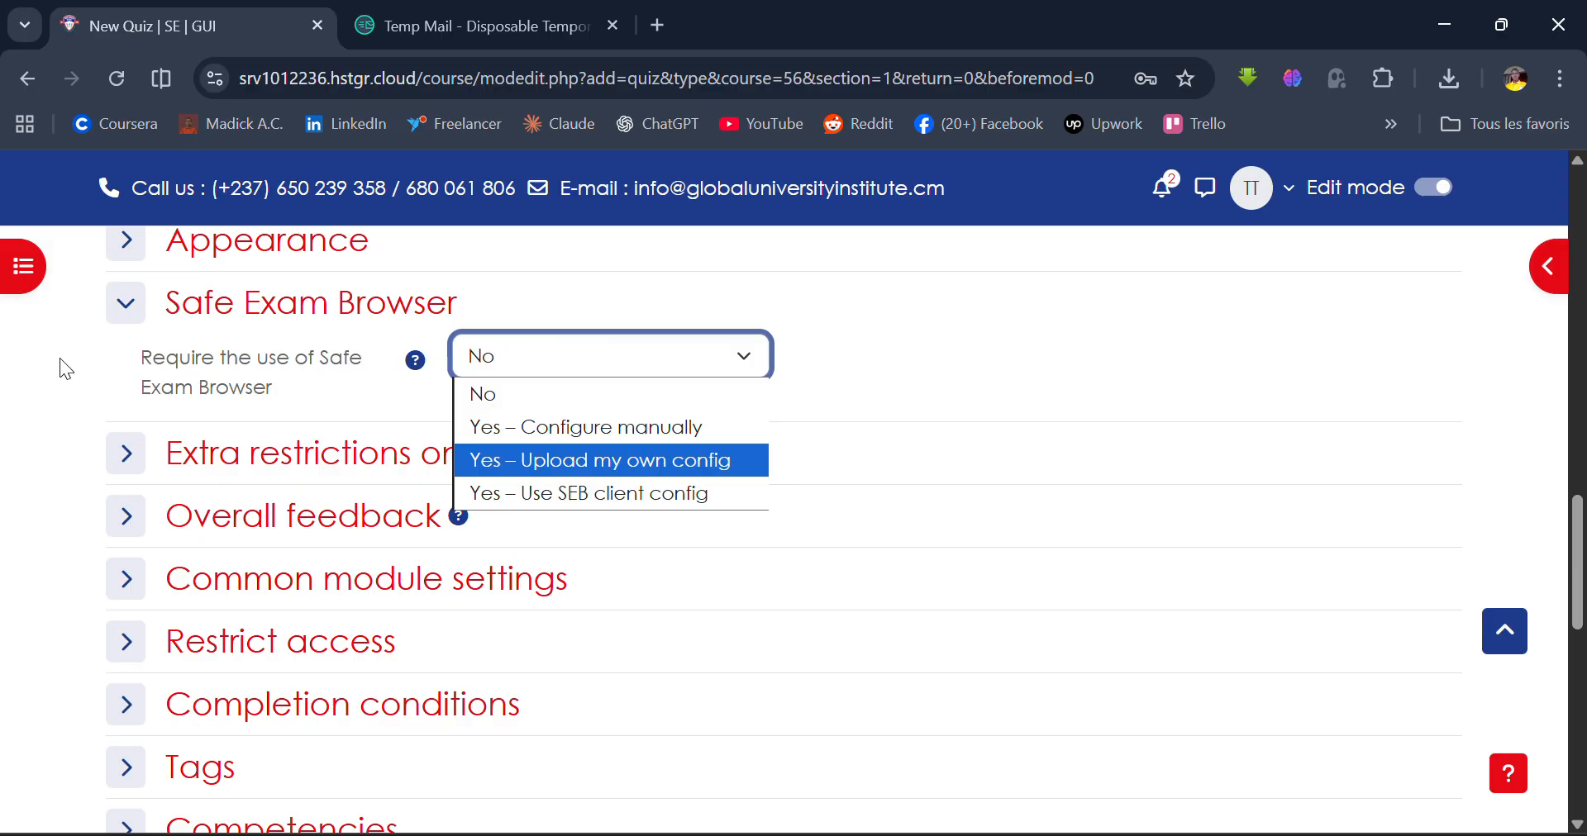
pyautogui.click(125, 303)
pyautogui.scroll(-1, 74, 521)
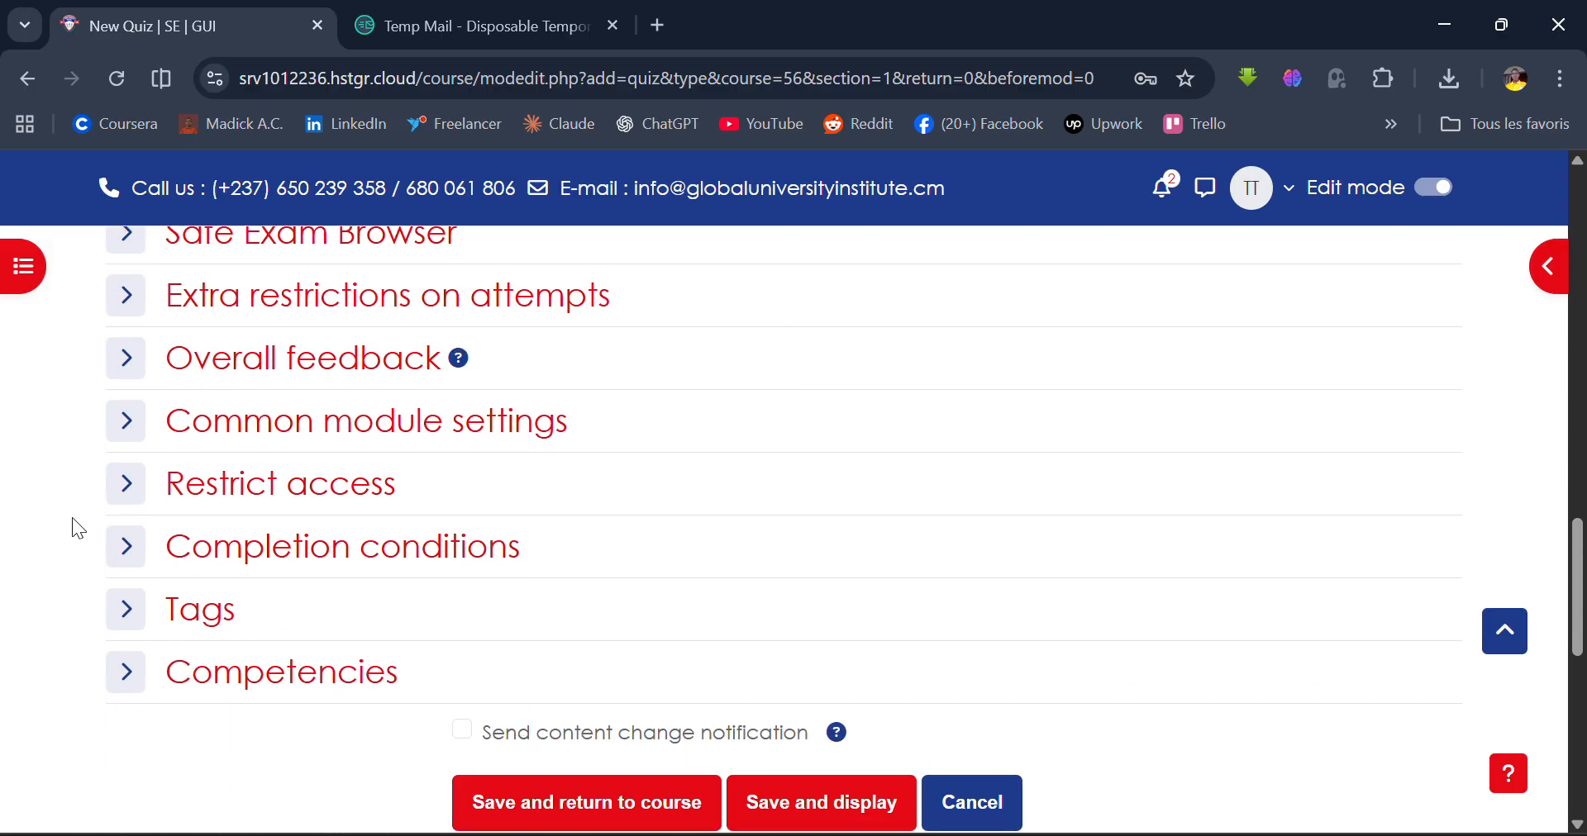
# Look over the quiz's remaining collapsed settings sections and expand Competencies to examine its course competencies and activity completion options
pyautogui.scroll(2, 77, 529)
pyautogui.scroll(-2, 78, 529)
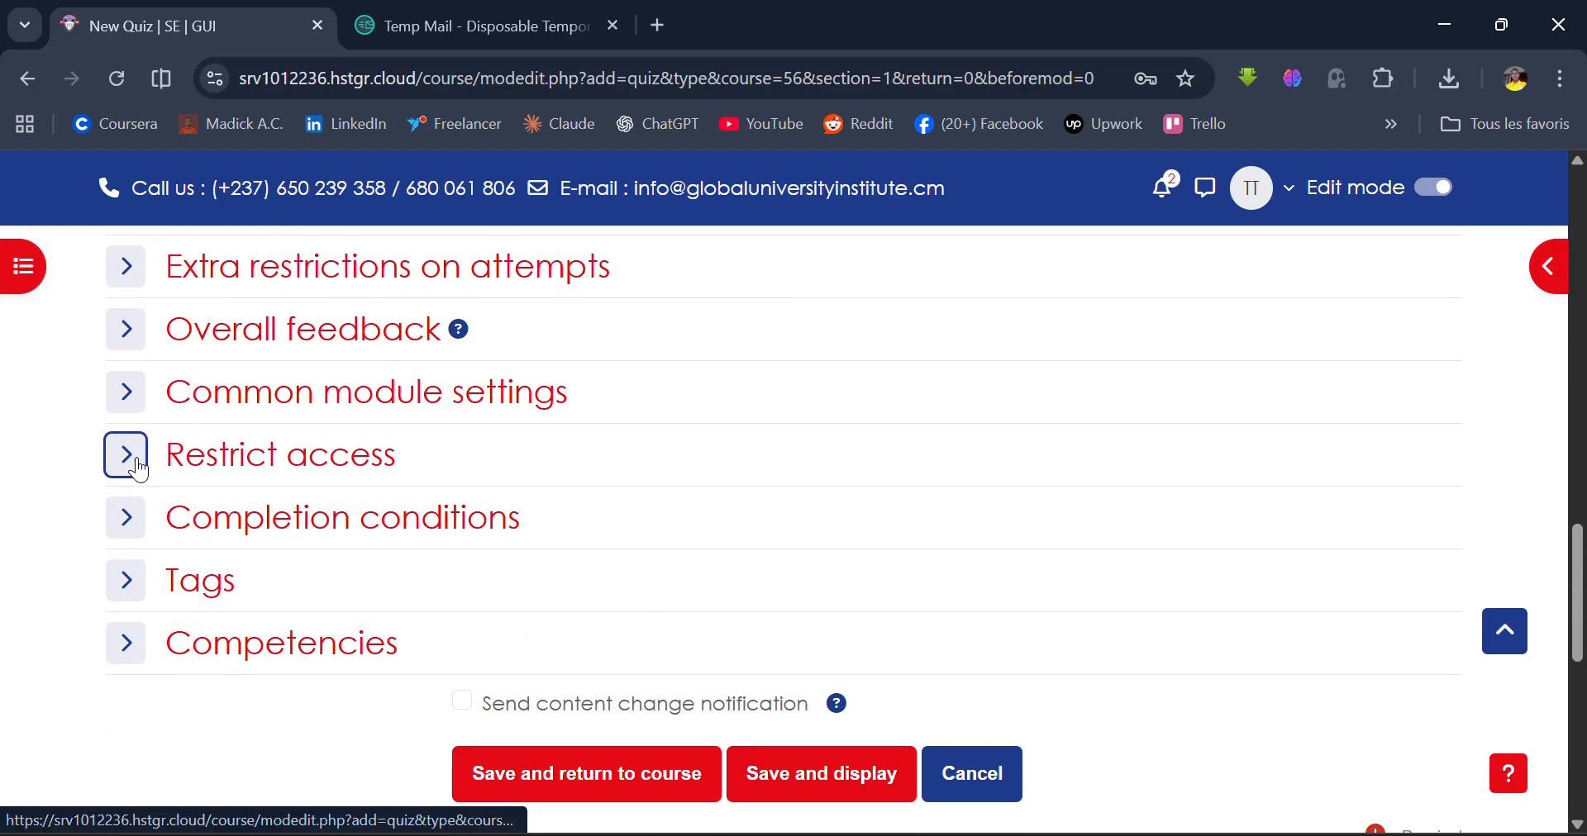
pyautogui.scroll(1, 83, 539)
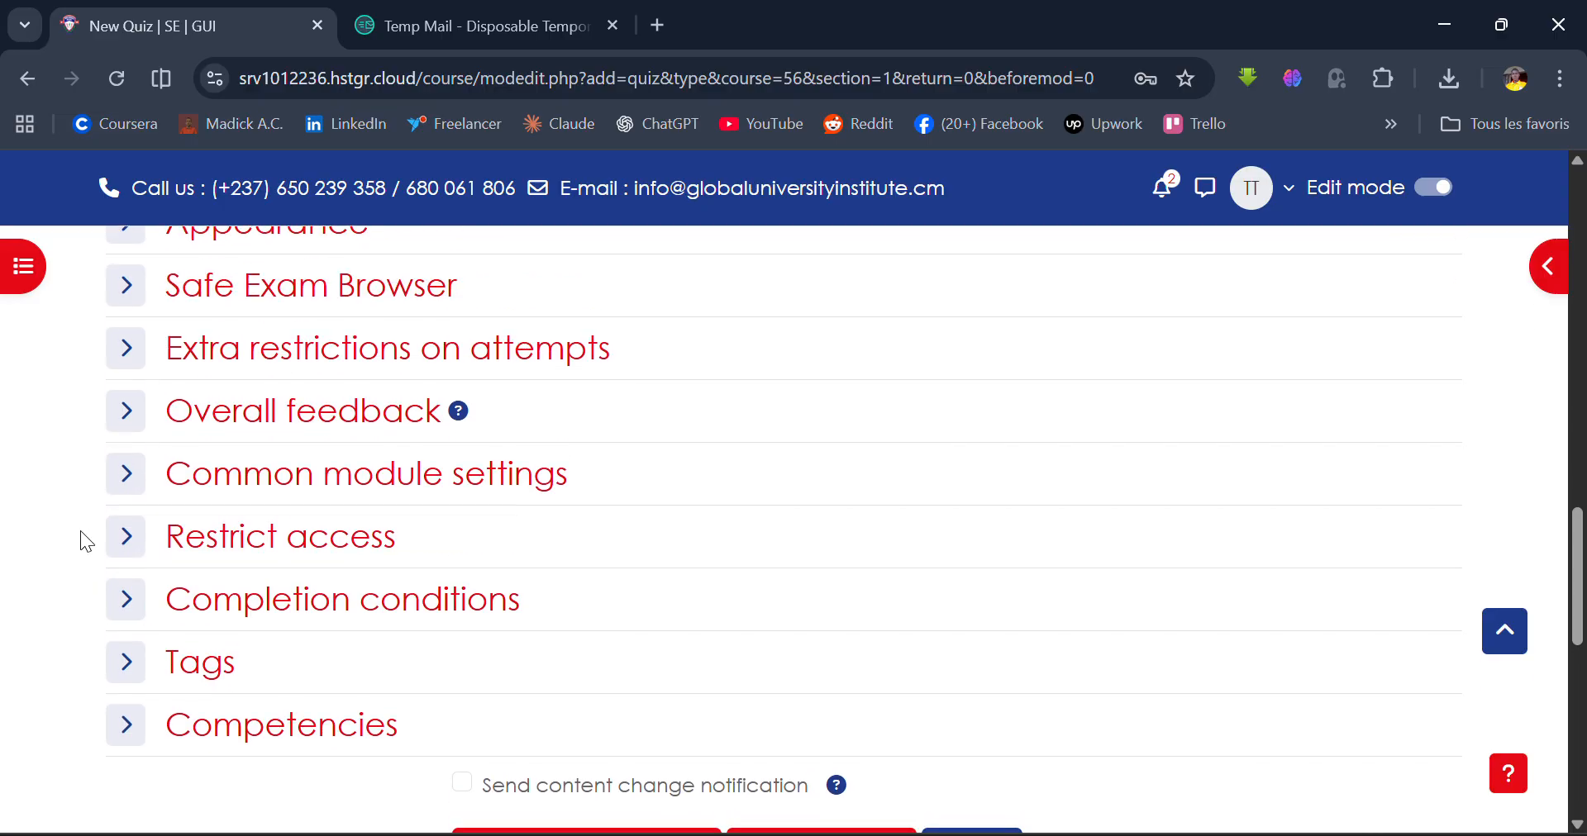
pyautogui.scroll(-1, 81, 534)
pyautogui.scroll(2, 81, 533)
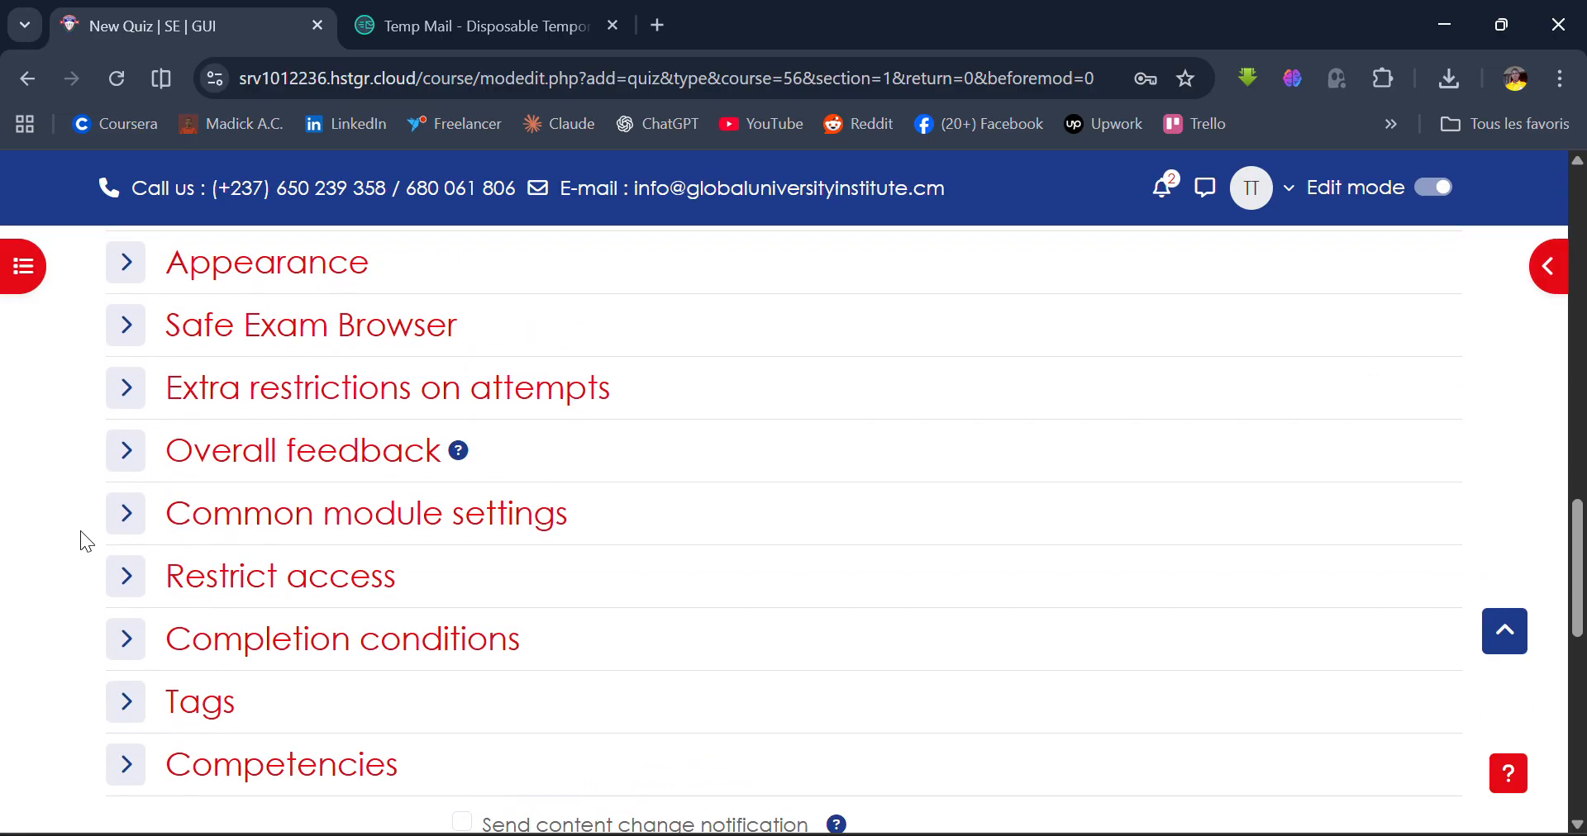
pyautogui.scroll(-2, 81, 533)
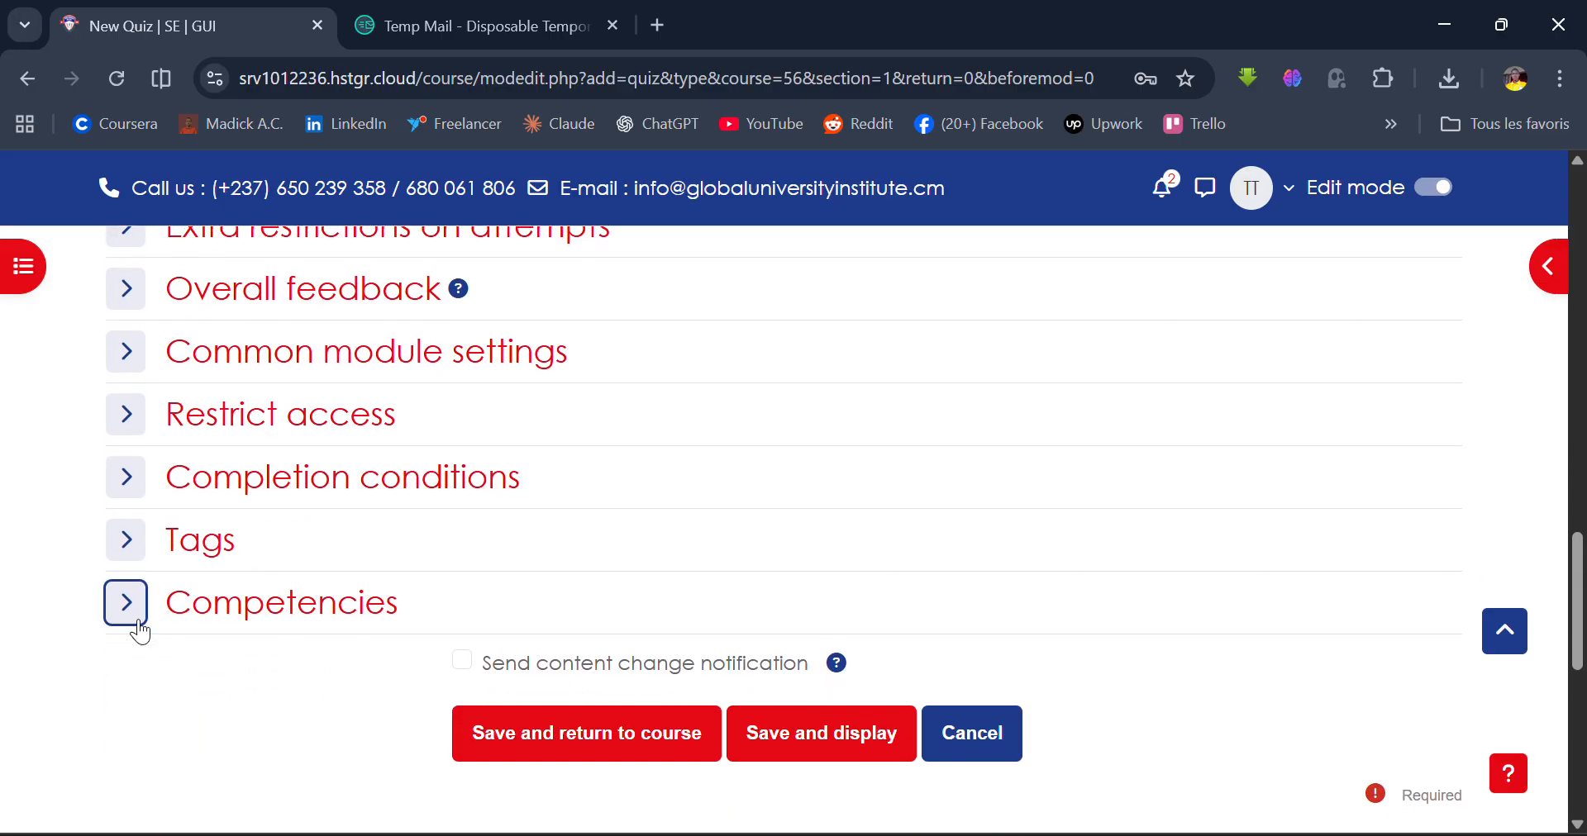
pyautogui.click(126, 603)
pyautogui.scroll(-2, 140, 630)
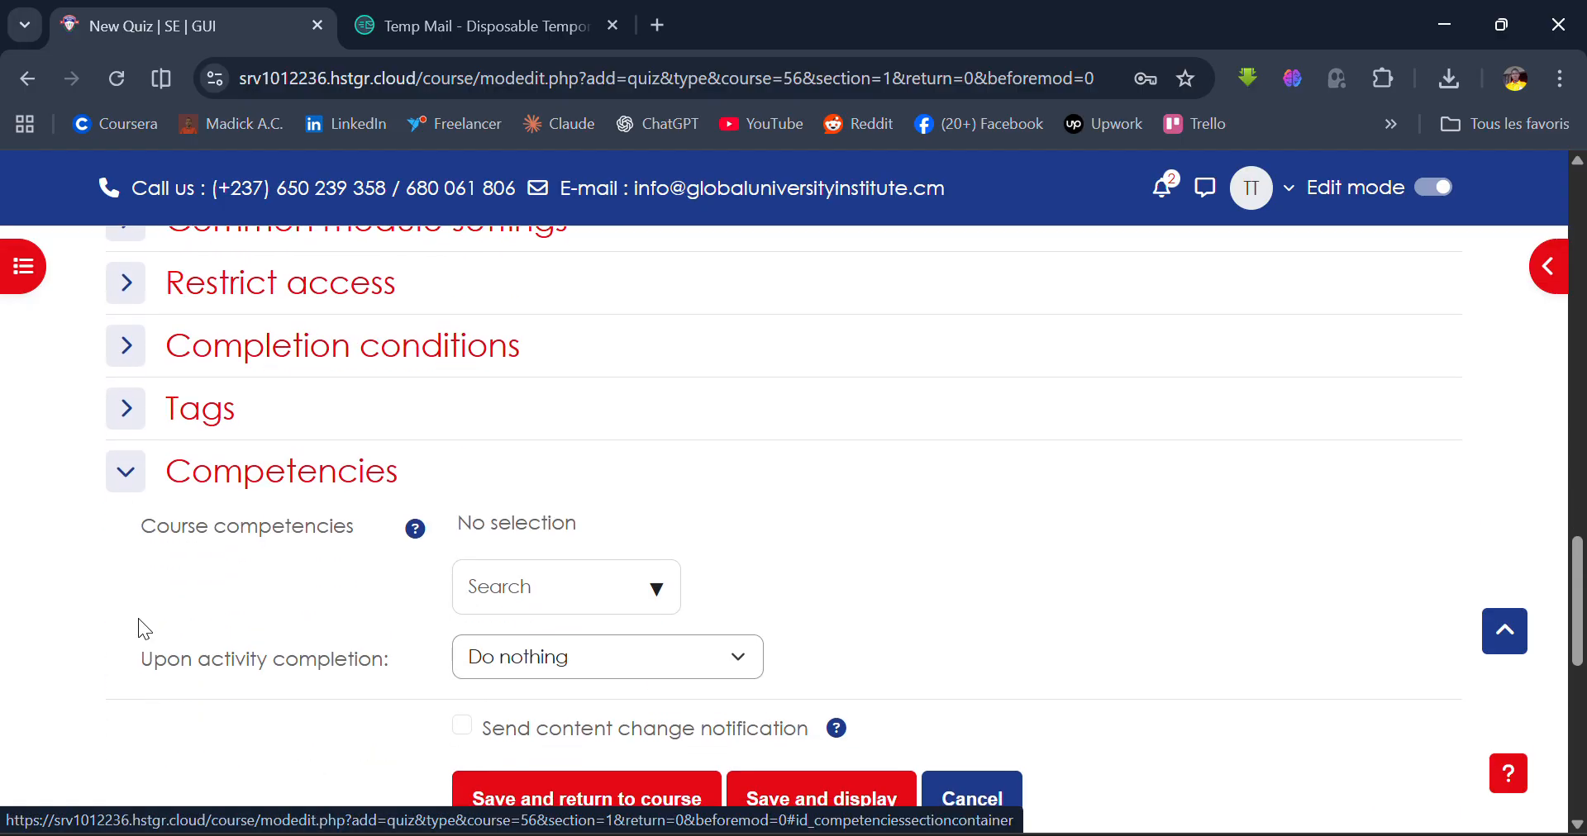
# Name the new quiz "Quiz 1" in its general settings
pyautogui.scroll(8, 142, 630)
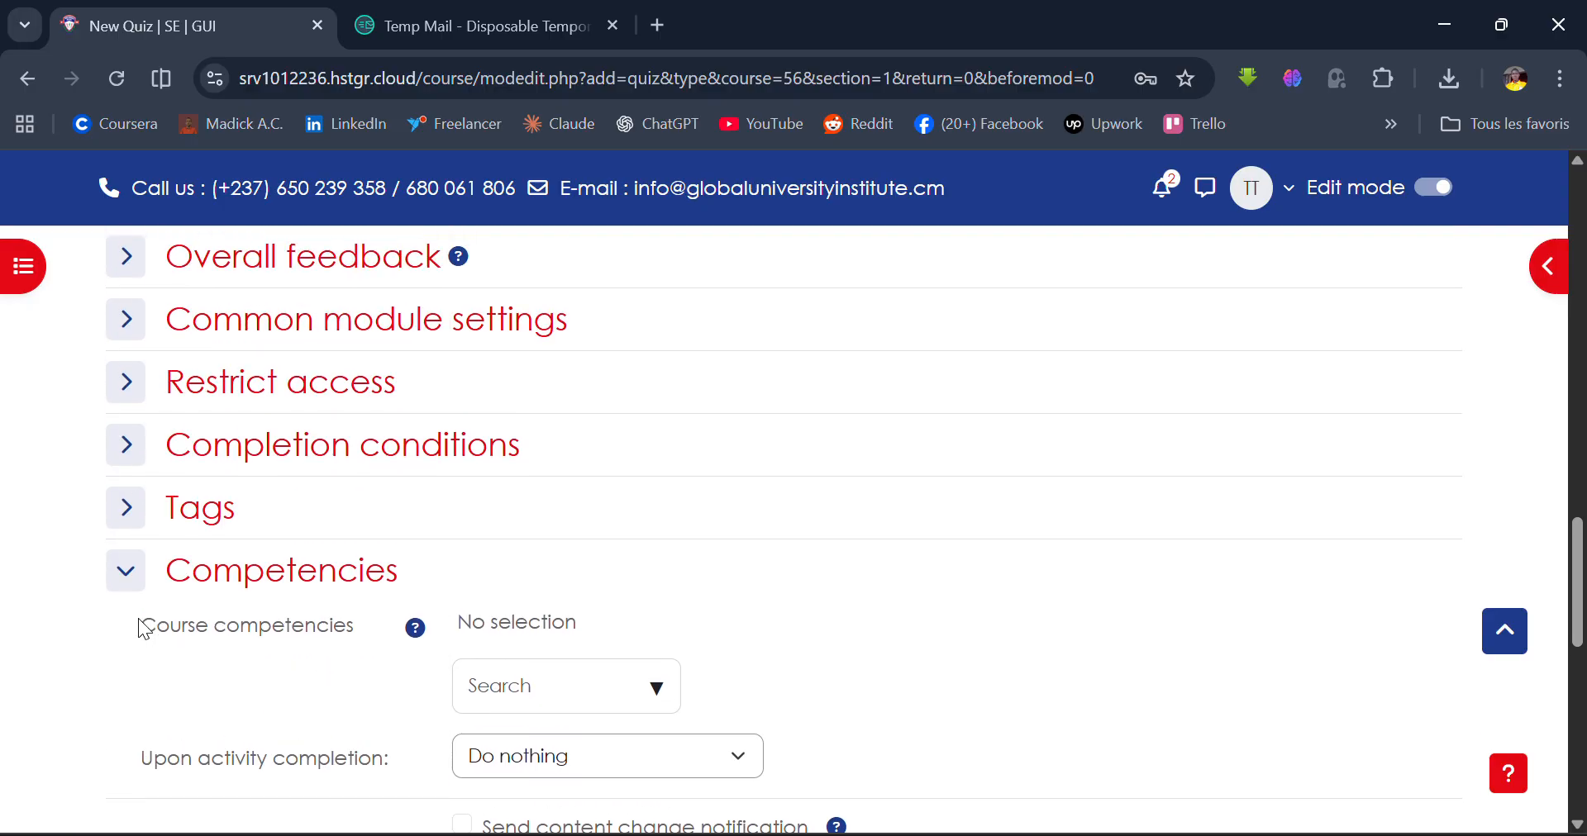
pyautogui.scroll(14, 140, 631)
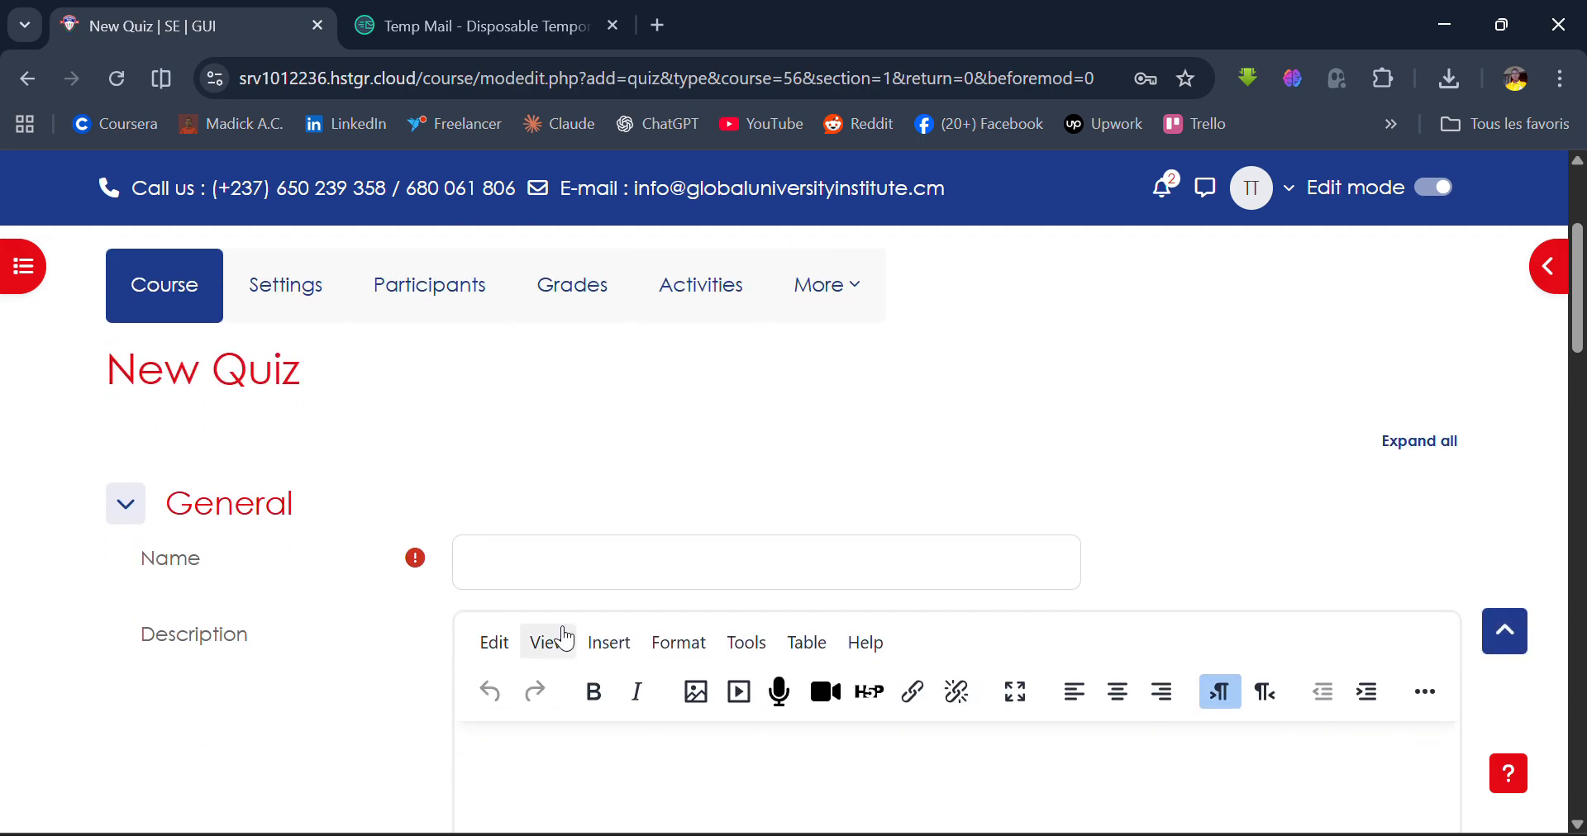
pyautogui.click(598, 575)
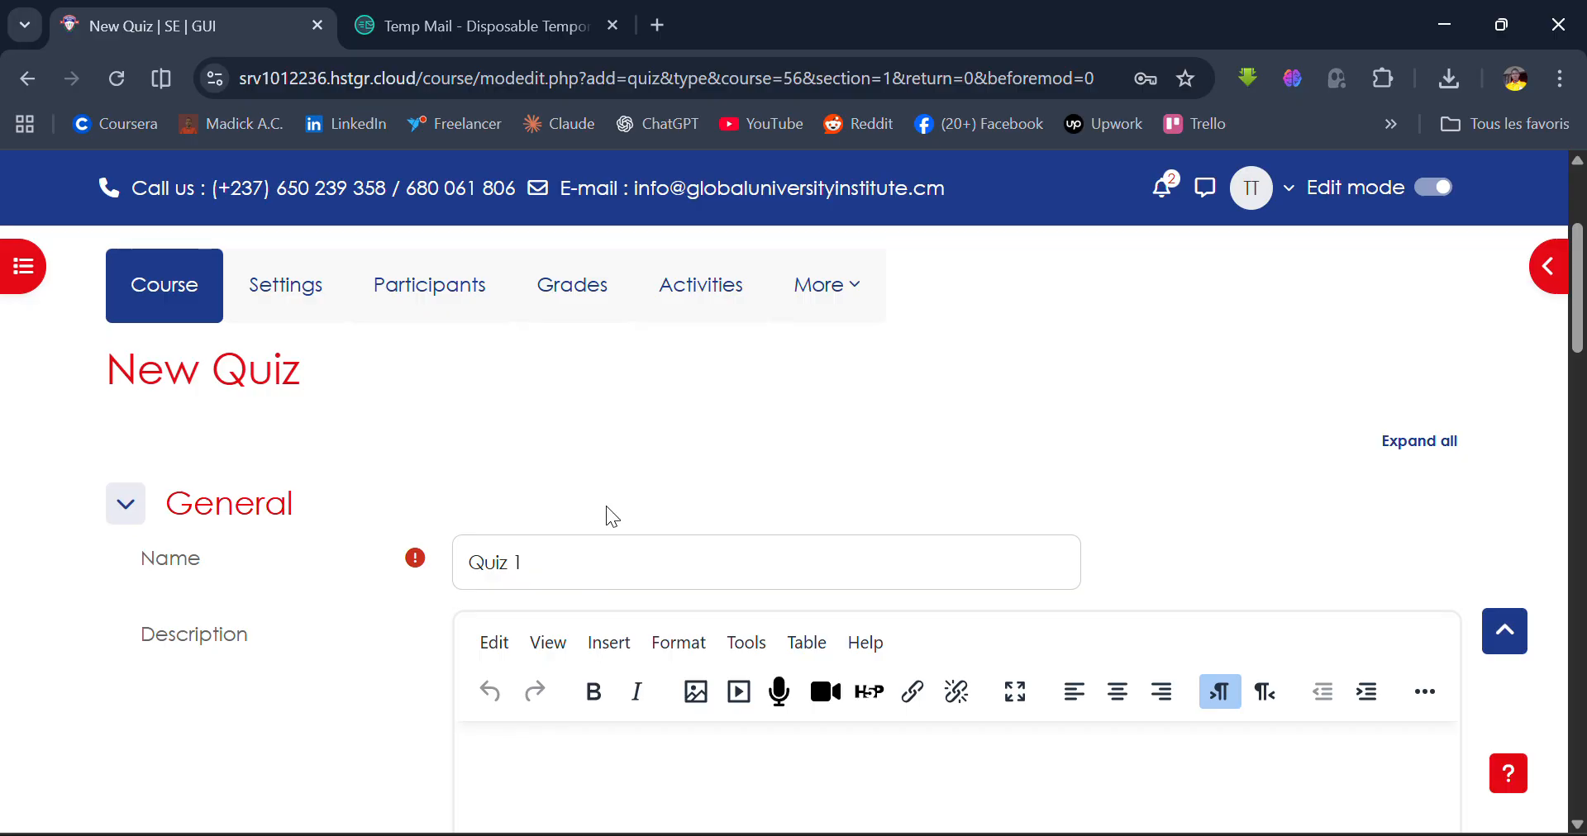
# Enable the quiz's time limit in the Timing settings and set it to 20 minutes
pyautogui.scroll(-5, 651, 510)
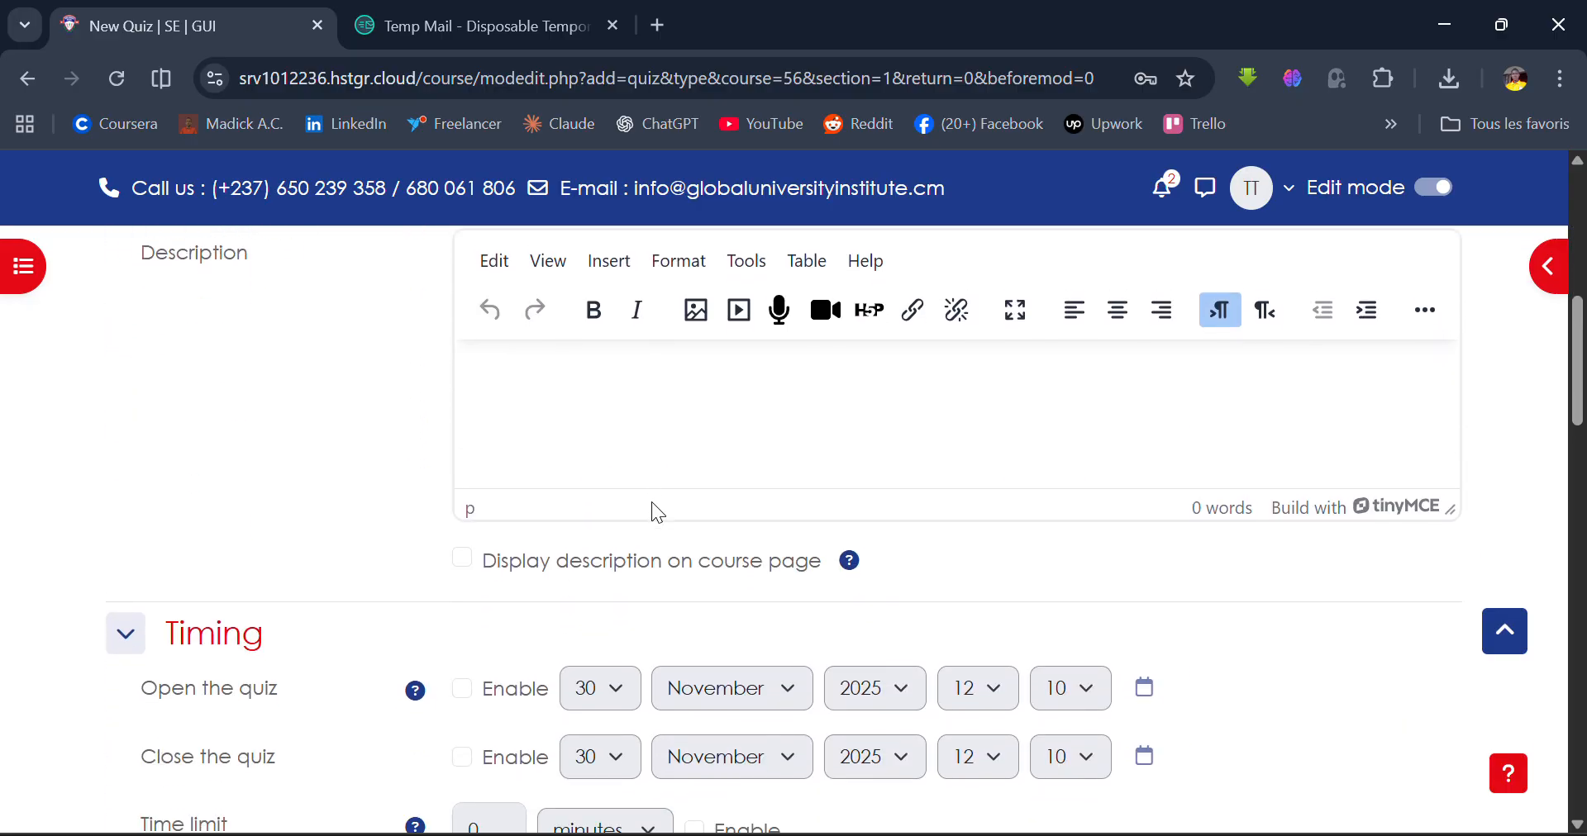
pyautogui.scroll(-15, 653, 503)
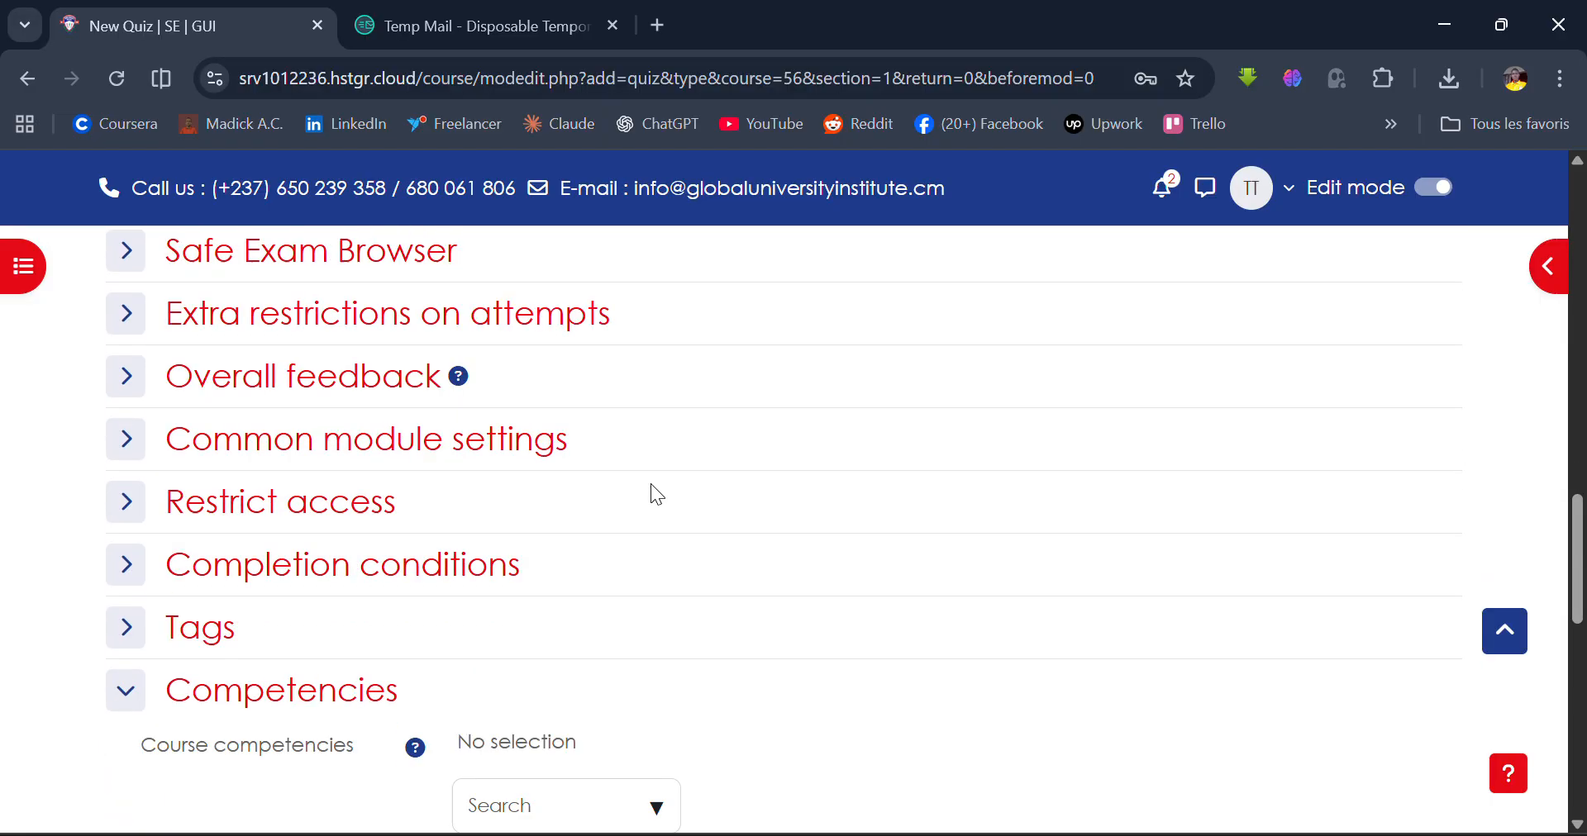
pyautogui.scroll(-6, 652, 483)
pyautogui.scroll(20, 649, 481)
pyautogui.scroll(-5, 652, 484)
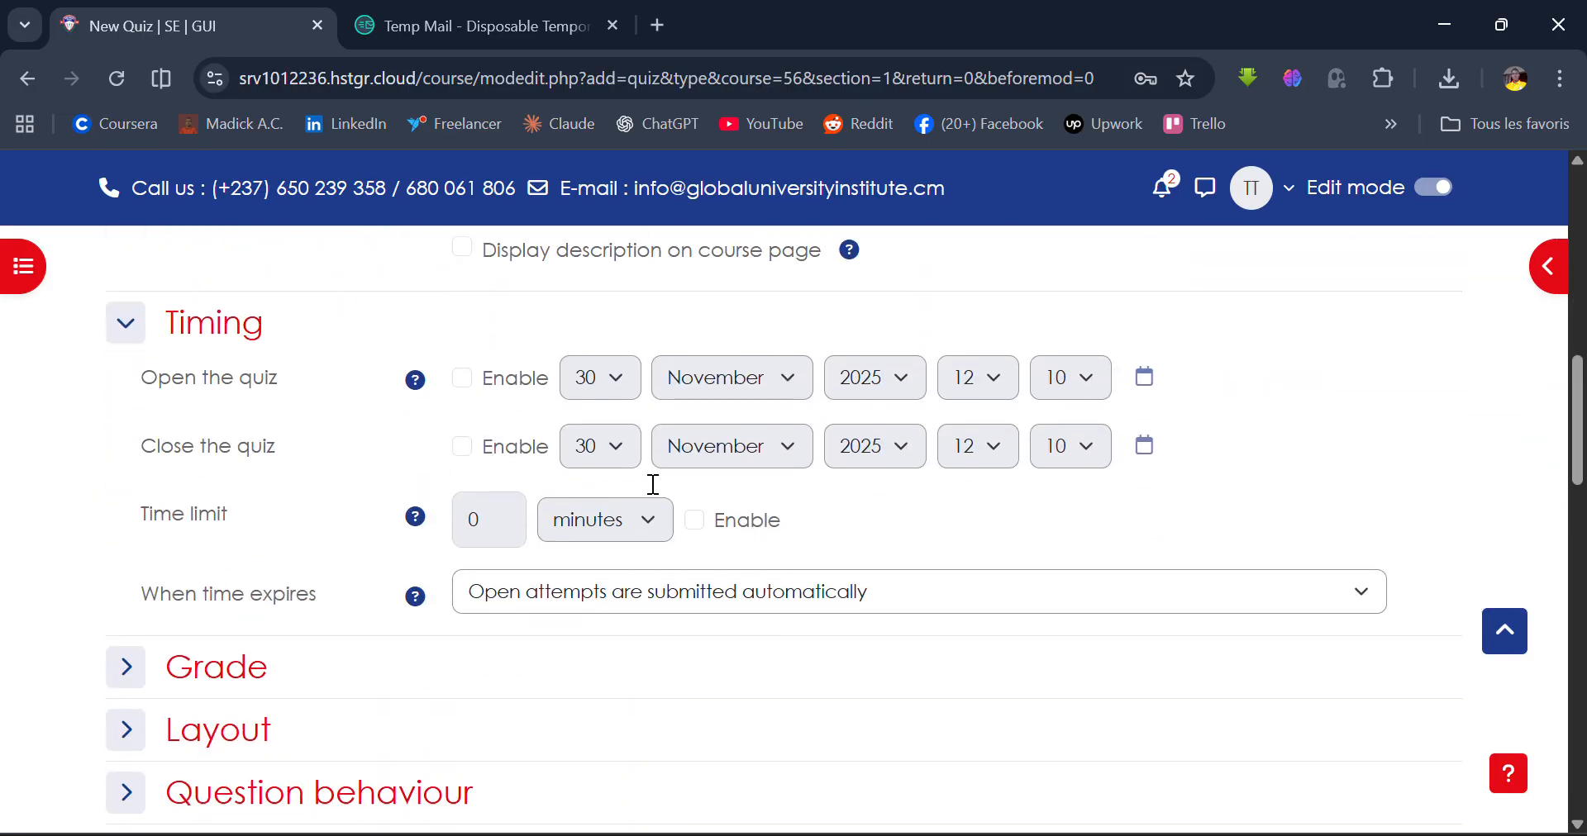
pyautogui.scroll(1, 651, 488)
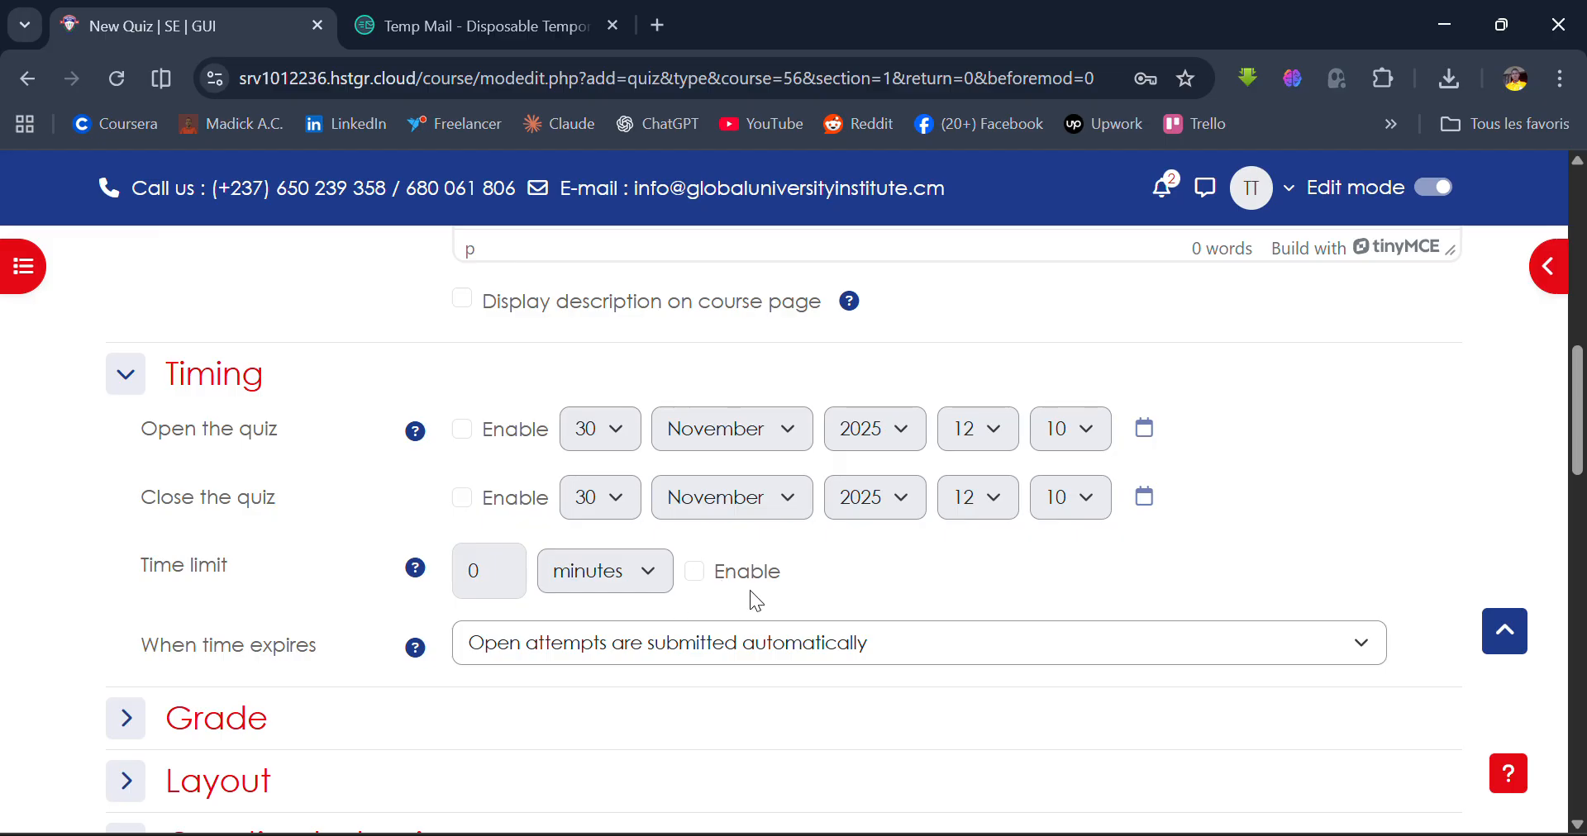
pyautogui.scroll(1, 743, 625)
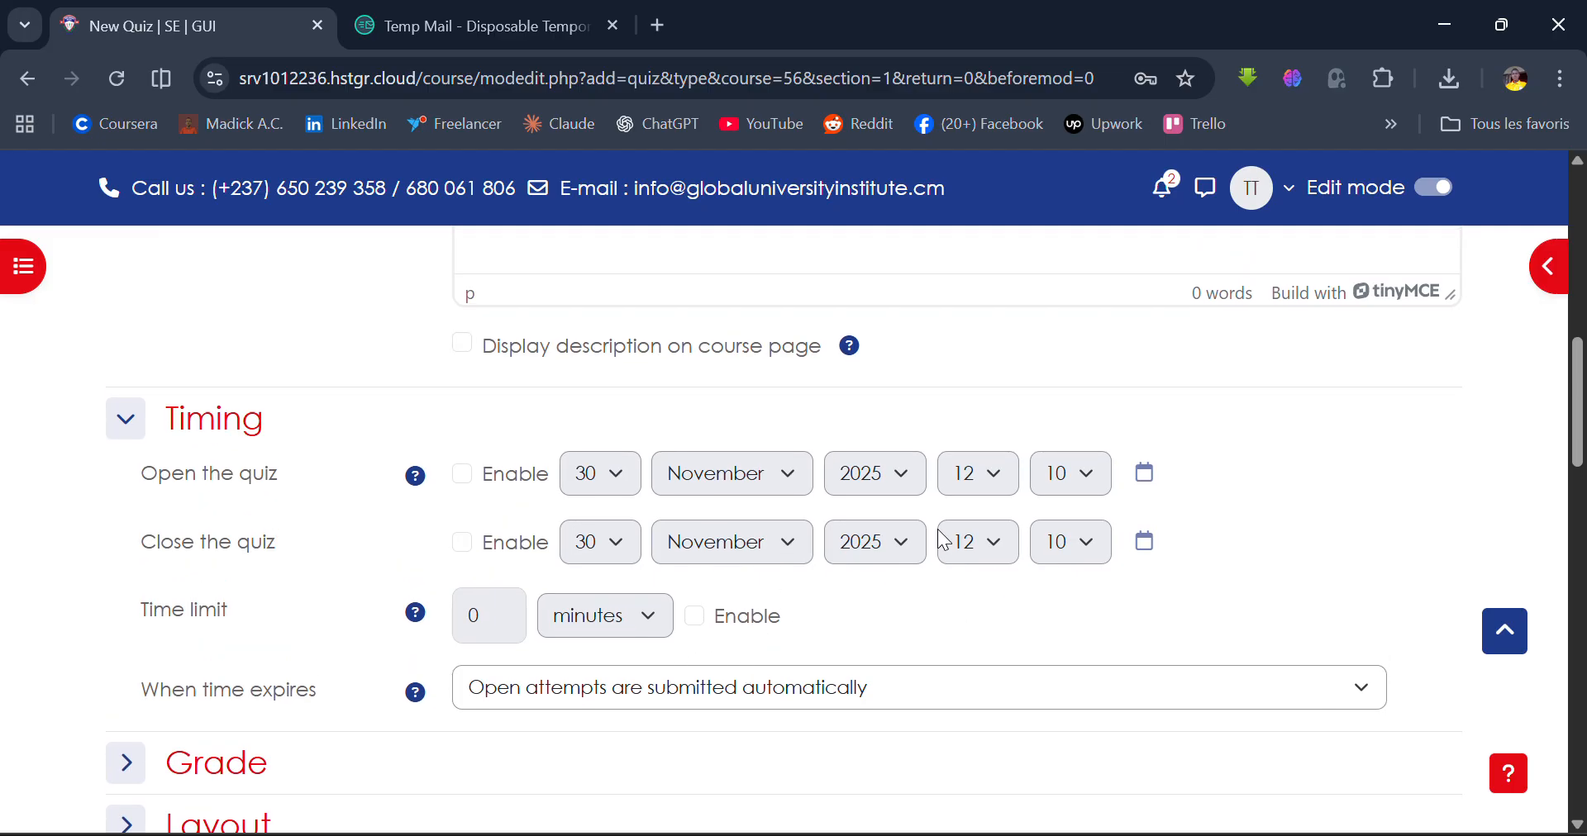
pyautogui.click(693, 617)
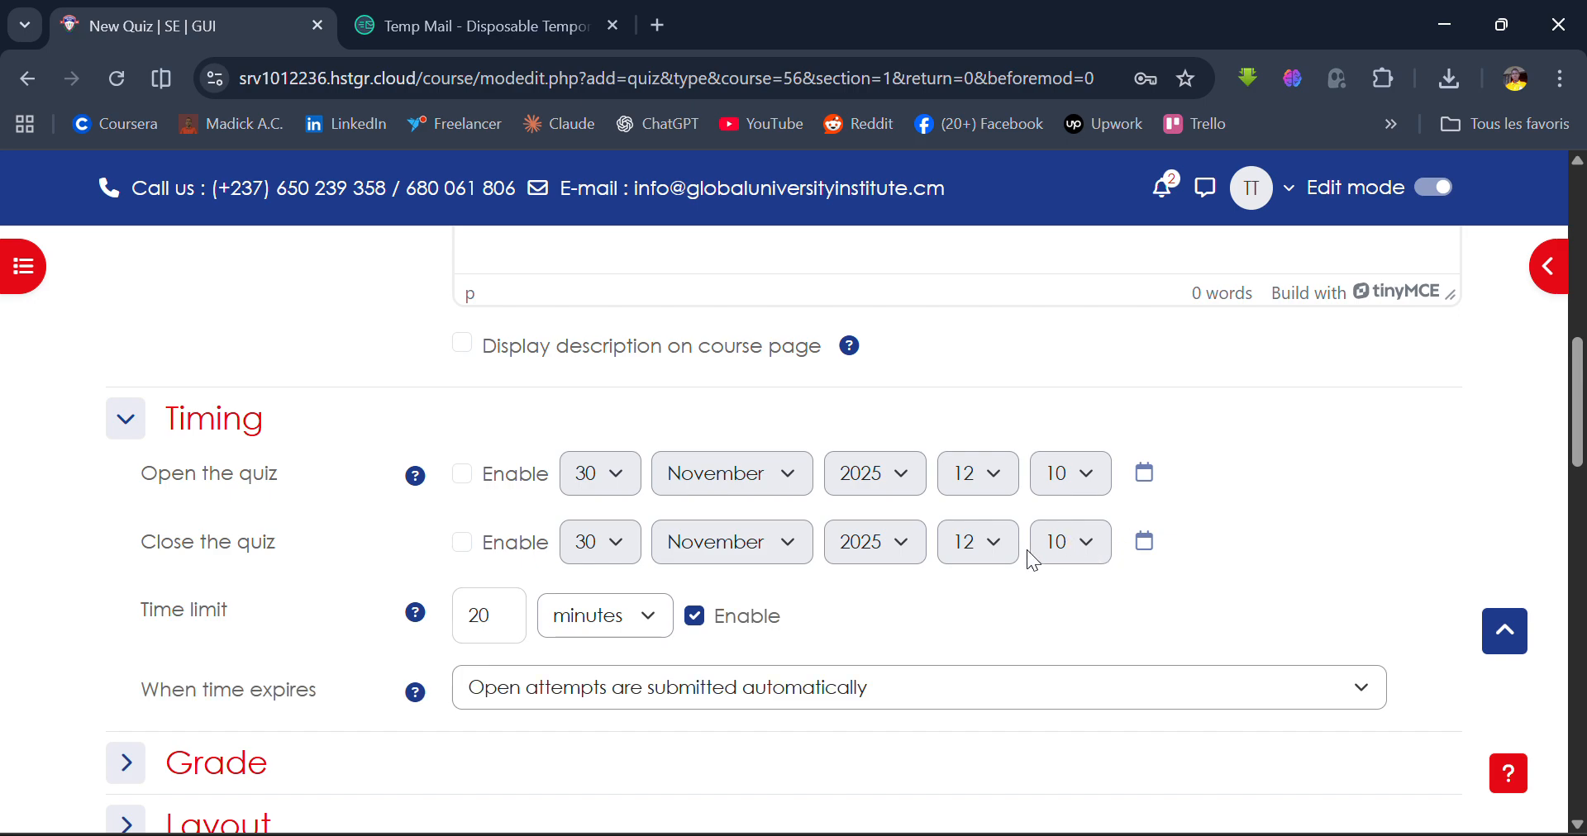
# Enable the quiz's closing date and set its closing hour to 13
pyautogui.click(463, 544)
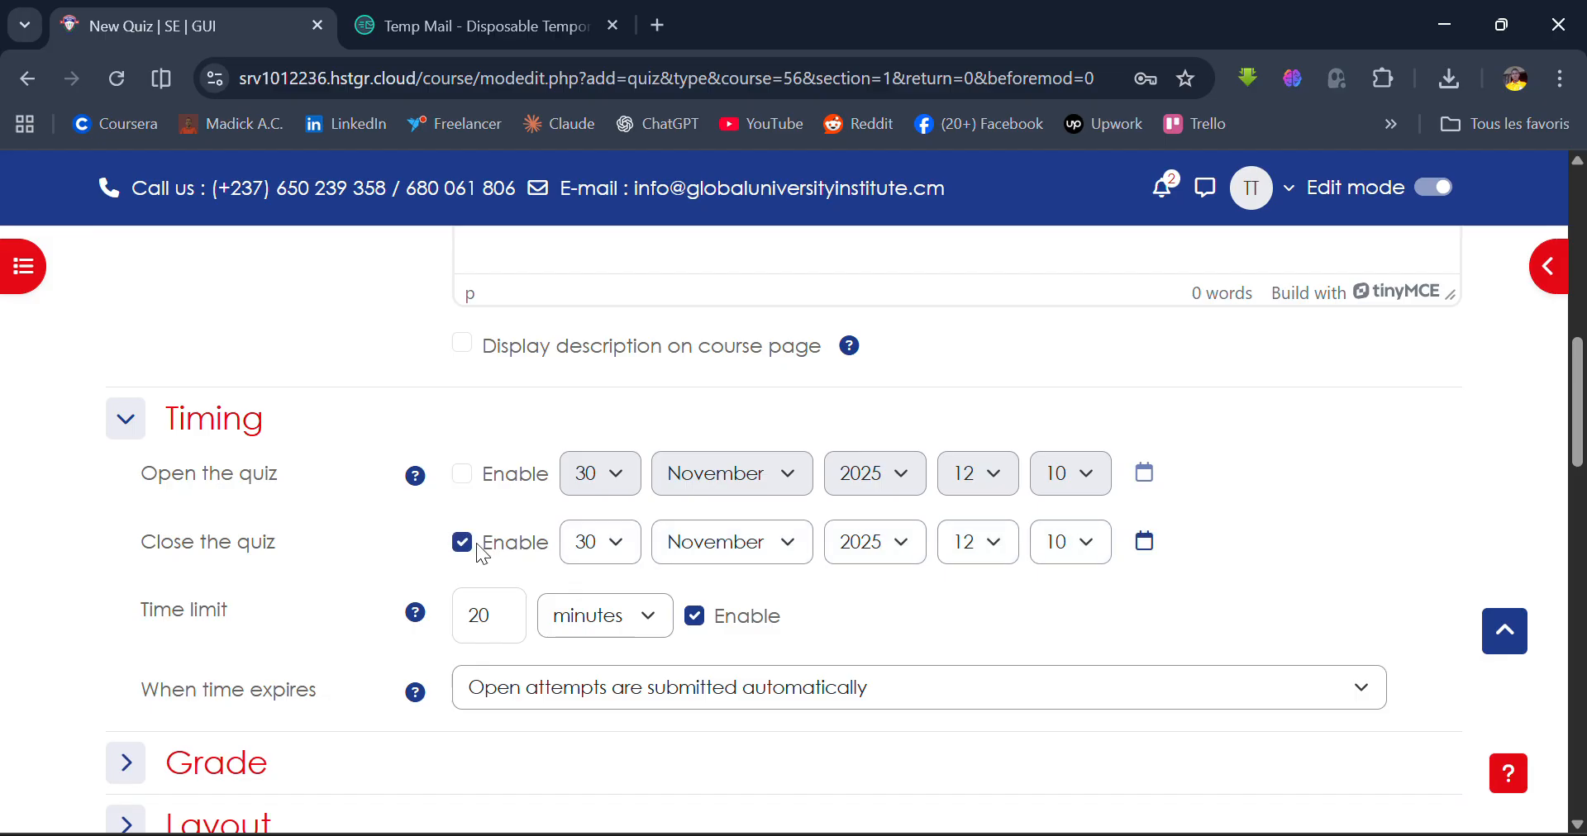
pyautogui.click(995, 558)
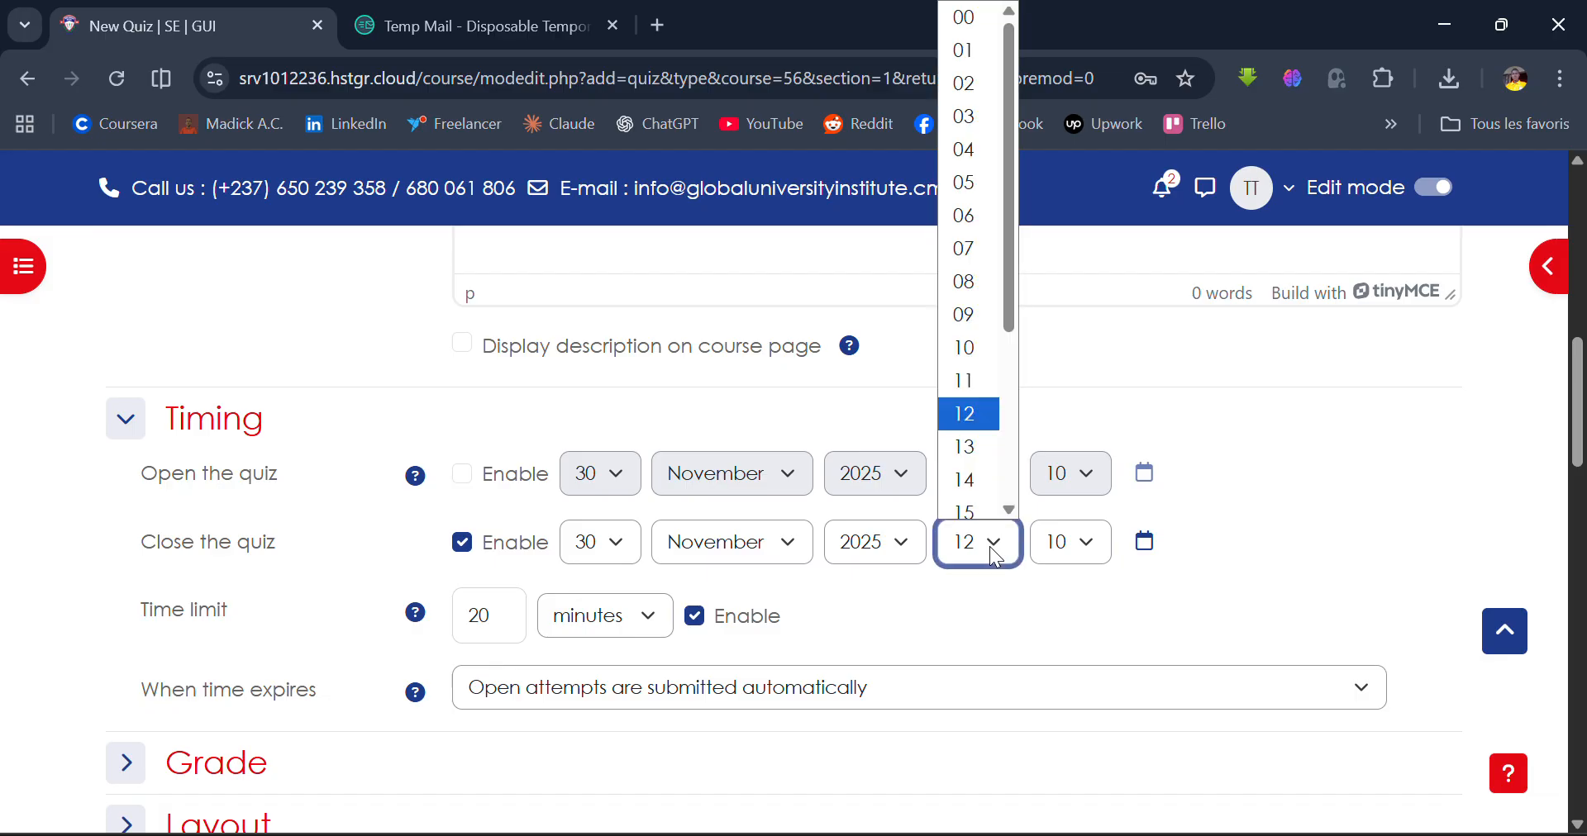
pyautogui.click(975, 451)
# Review the quiz form from its name to its last section, and save the quiz, returning to the course
pyautogui.scroll(-7, 909, 643)
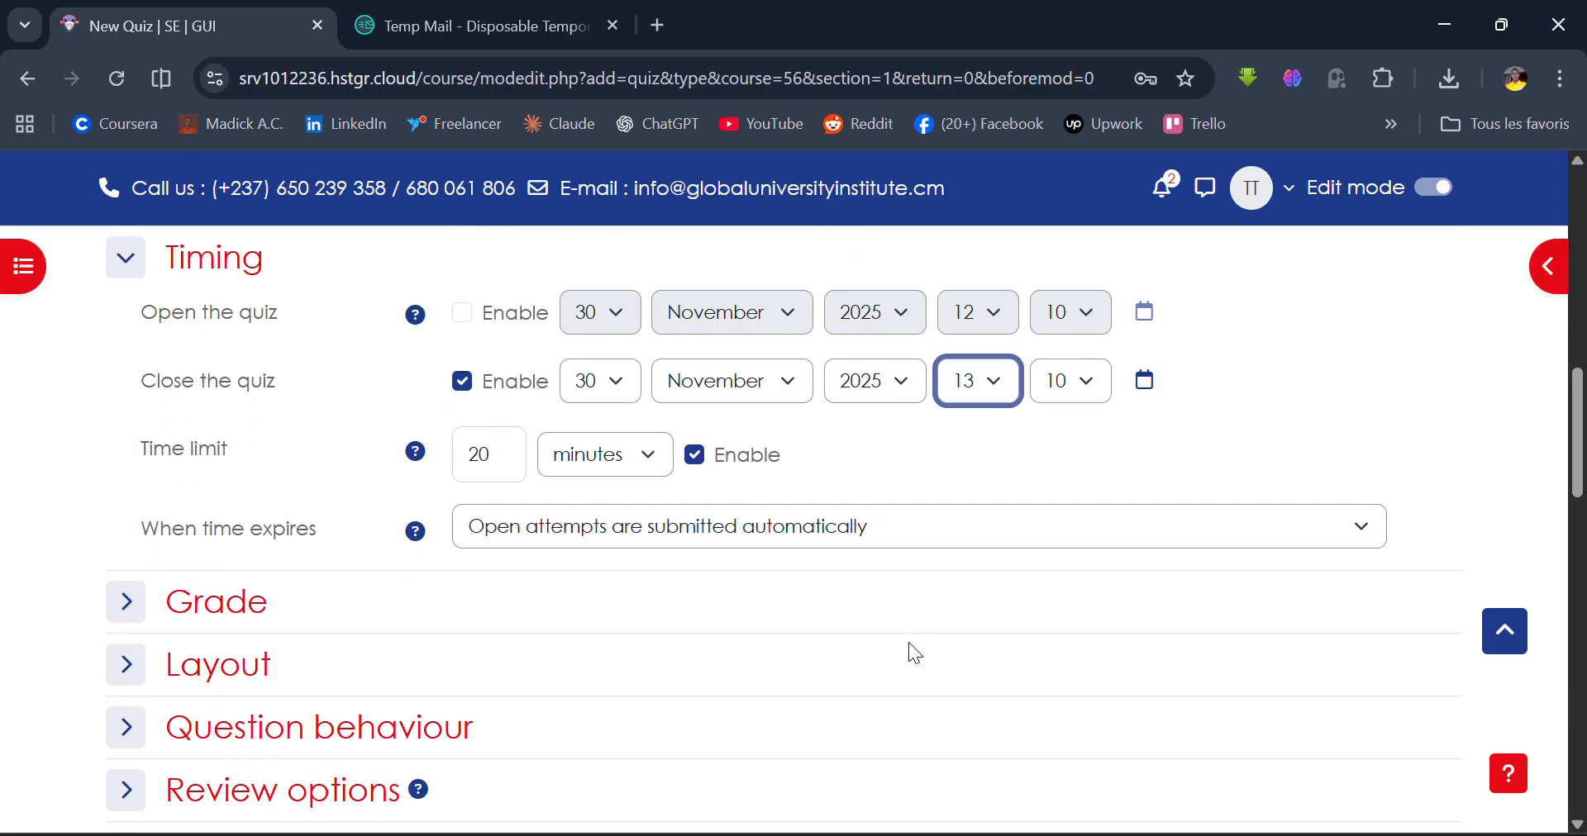
pyautogui.scroll(-7, 909, 643)
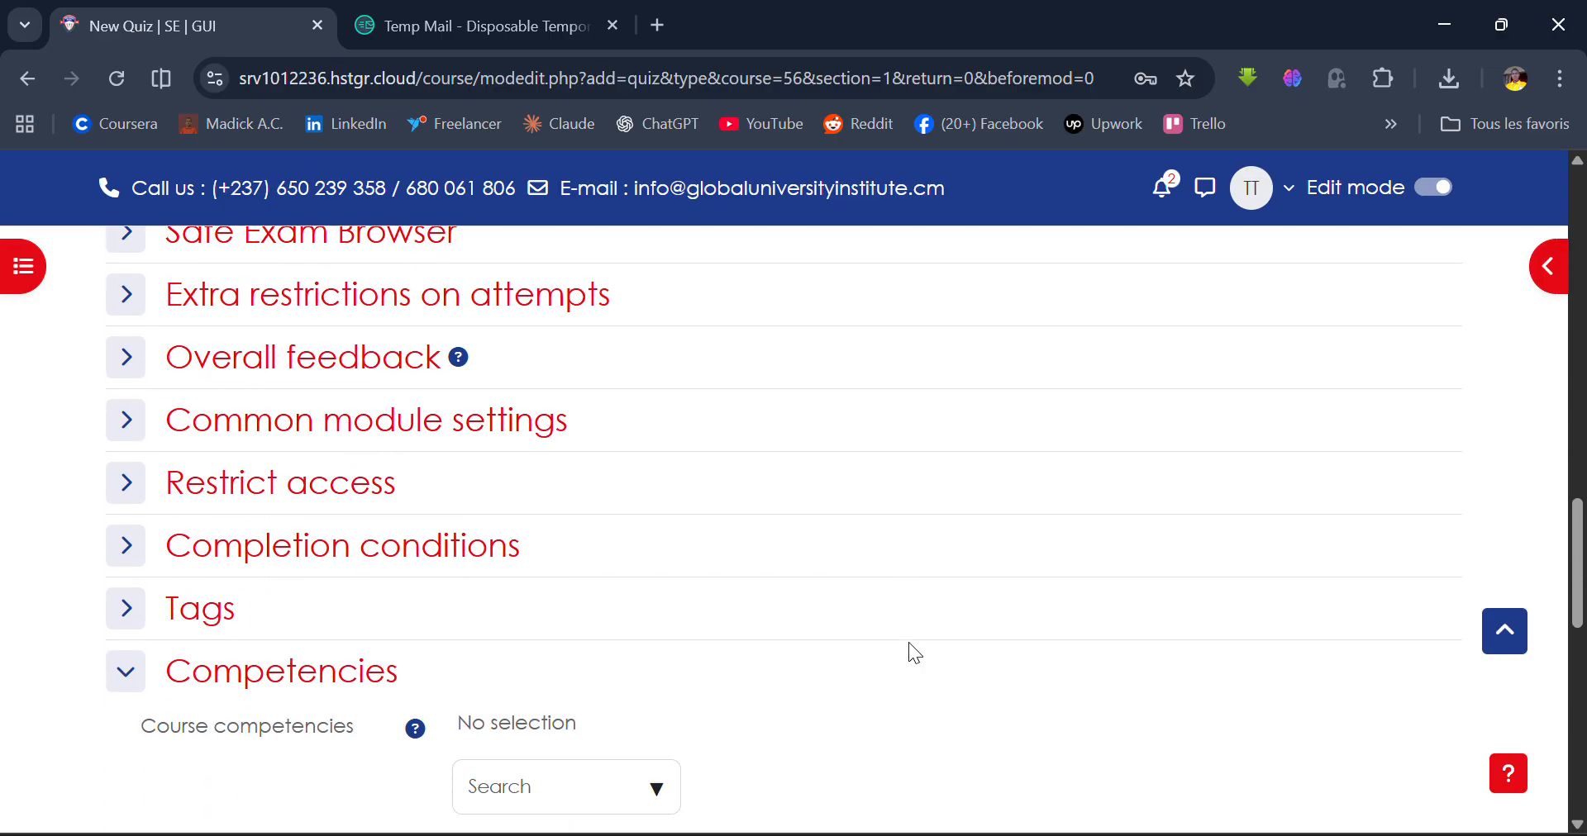
pyautogui.scroll(10, 908, 643)
pyautogui.scroll(3, 909, 653)
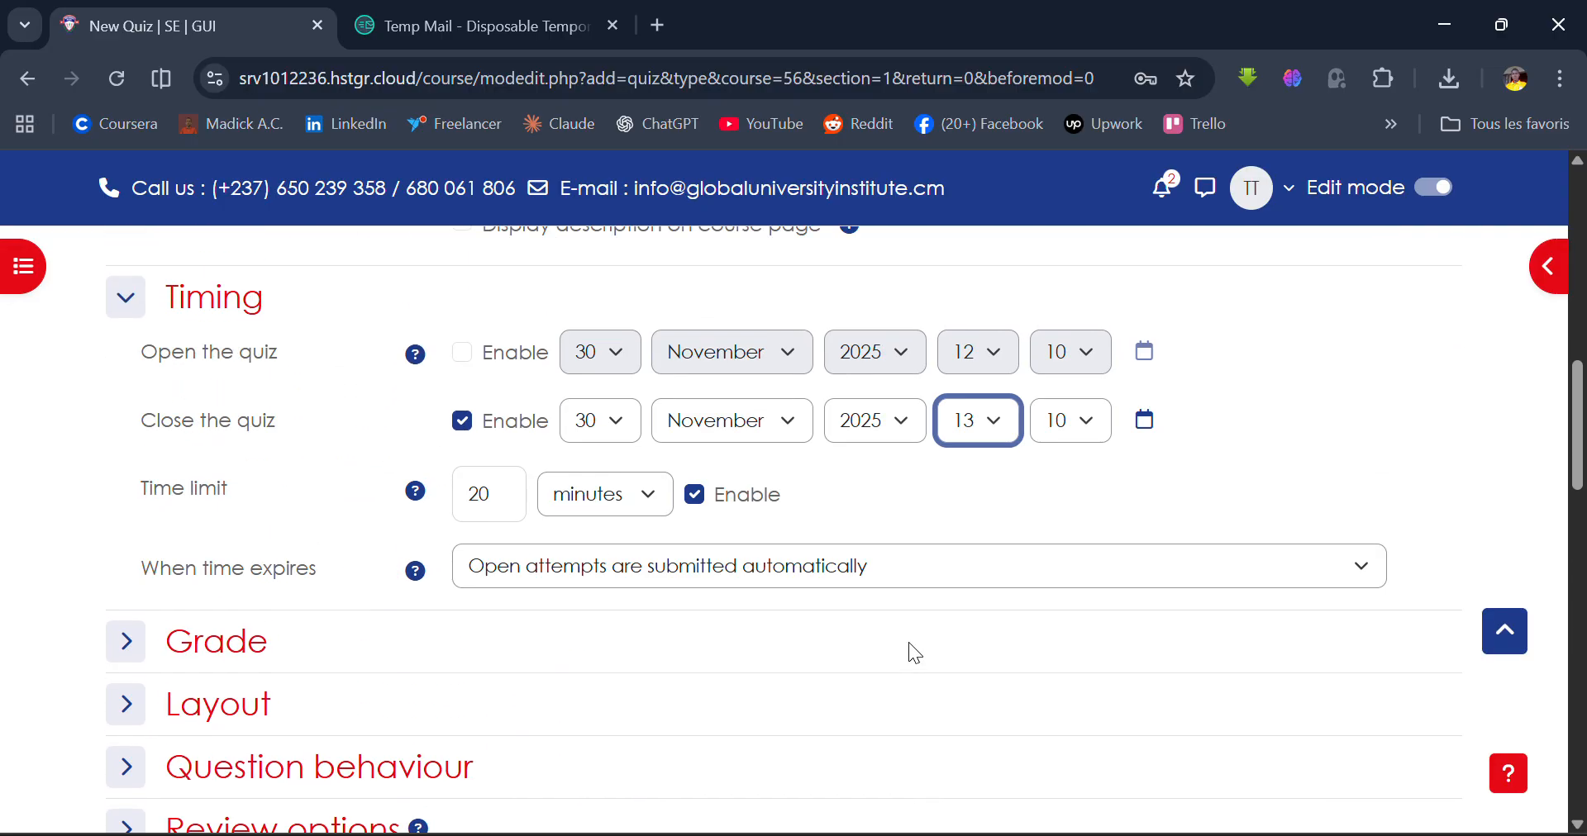
pyautogui.scroll(10, 908, 643)
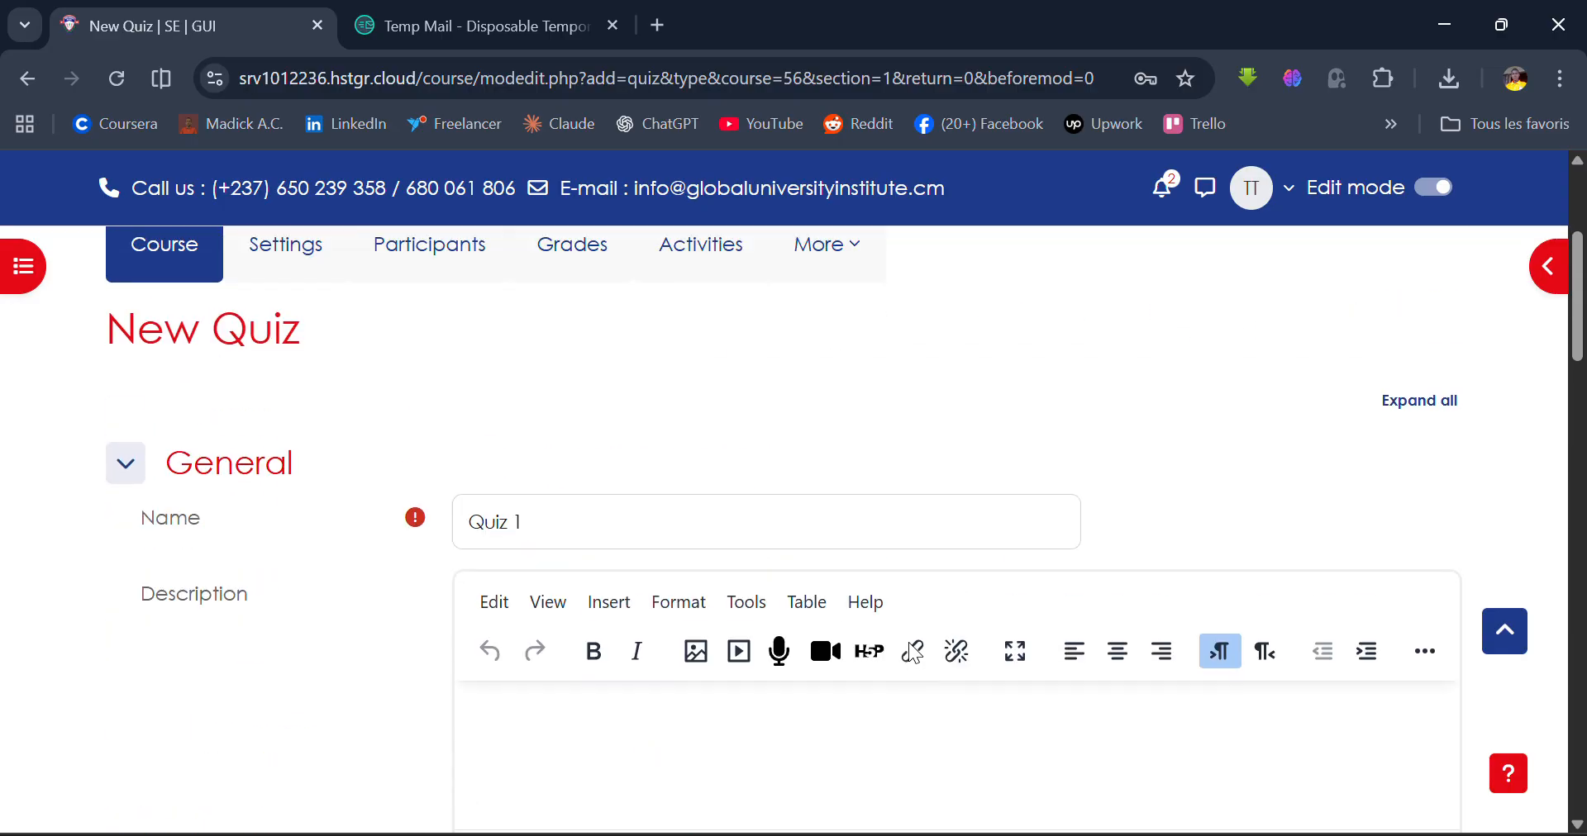
pyautogui.scroll(-12, 909, 643)
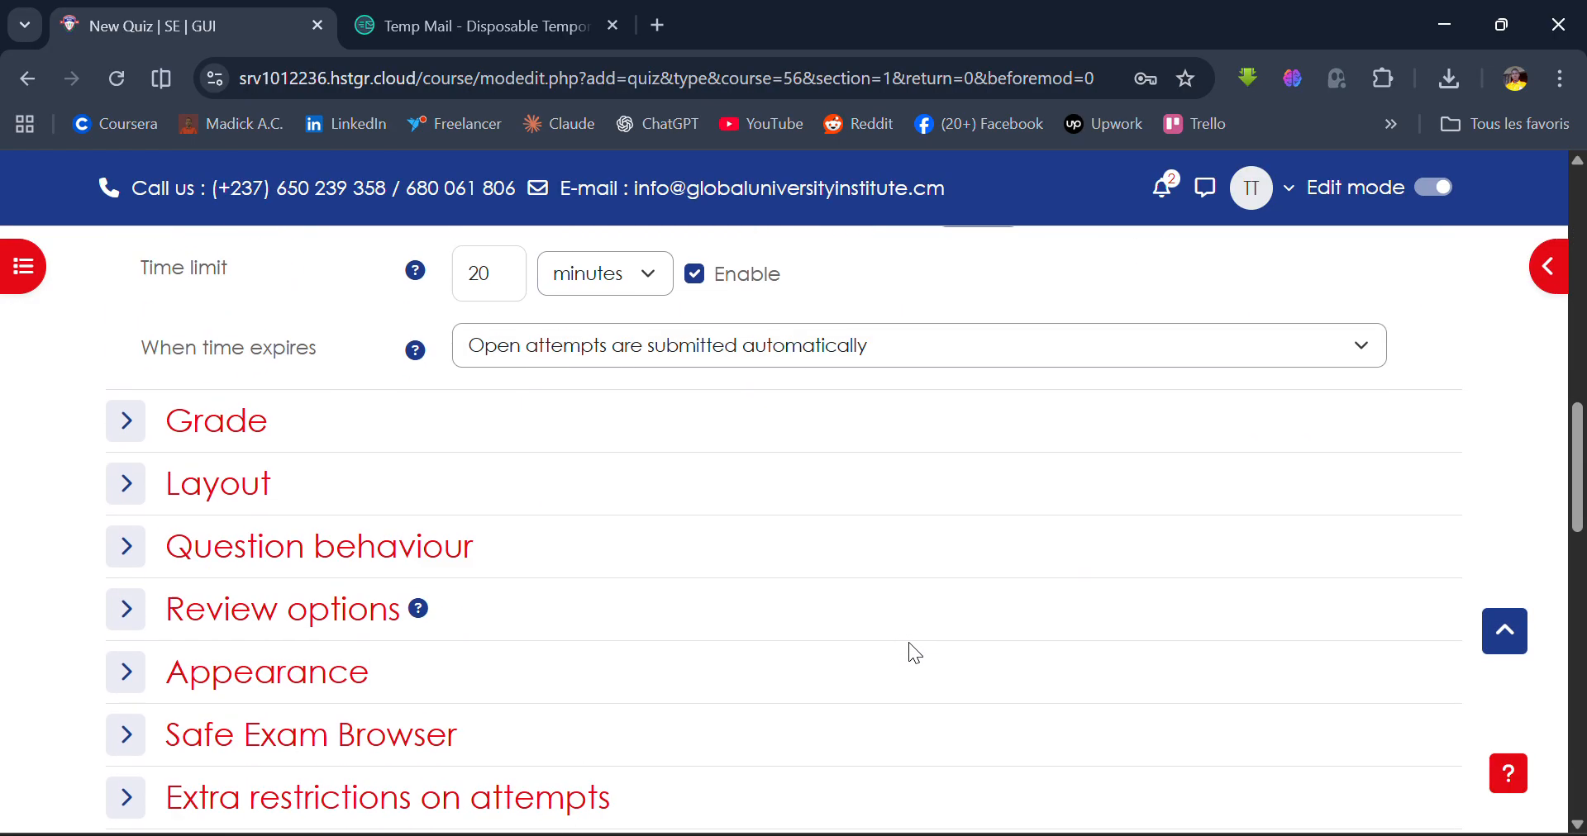
pyautogui.scroll(-10, 909, 642)
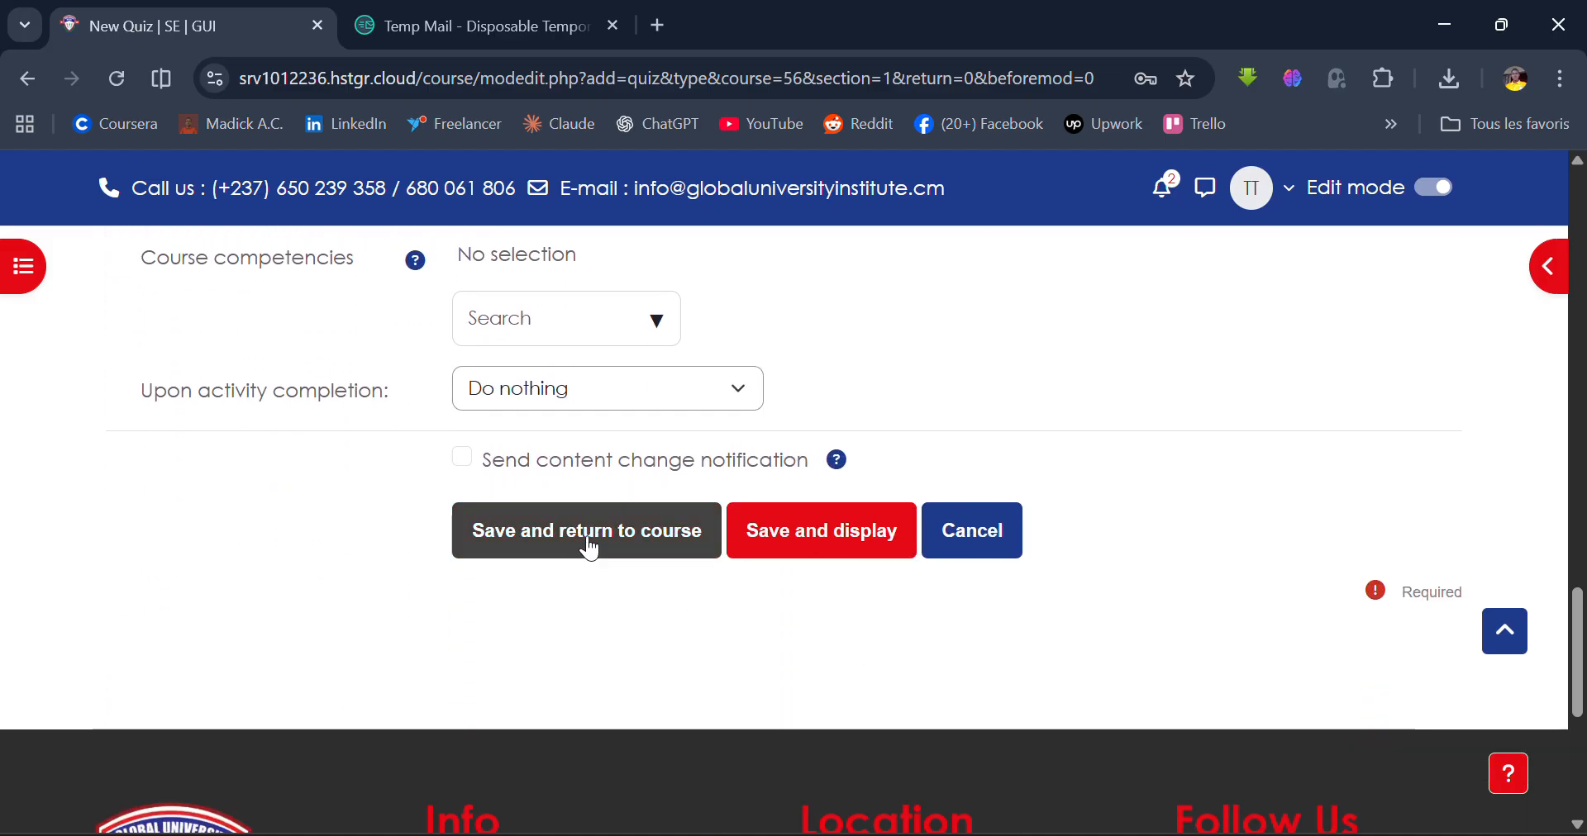
pyautogui.click(590, 537)
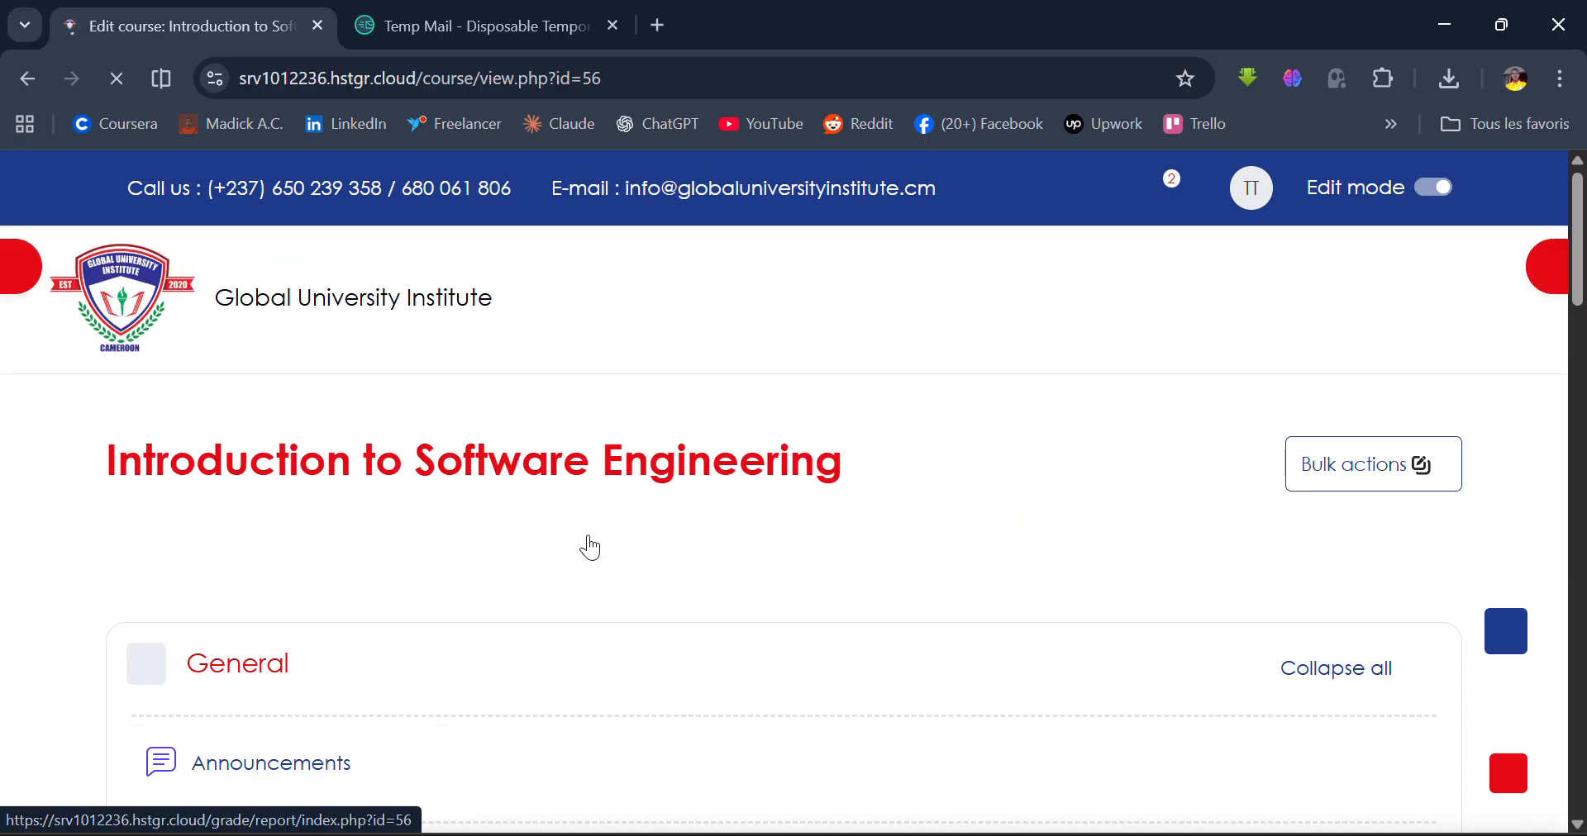
# Start adding a URL resource after Quiz 1 at the end of the Chapter One section
pyautogui.scroll(-10, 591, 547)
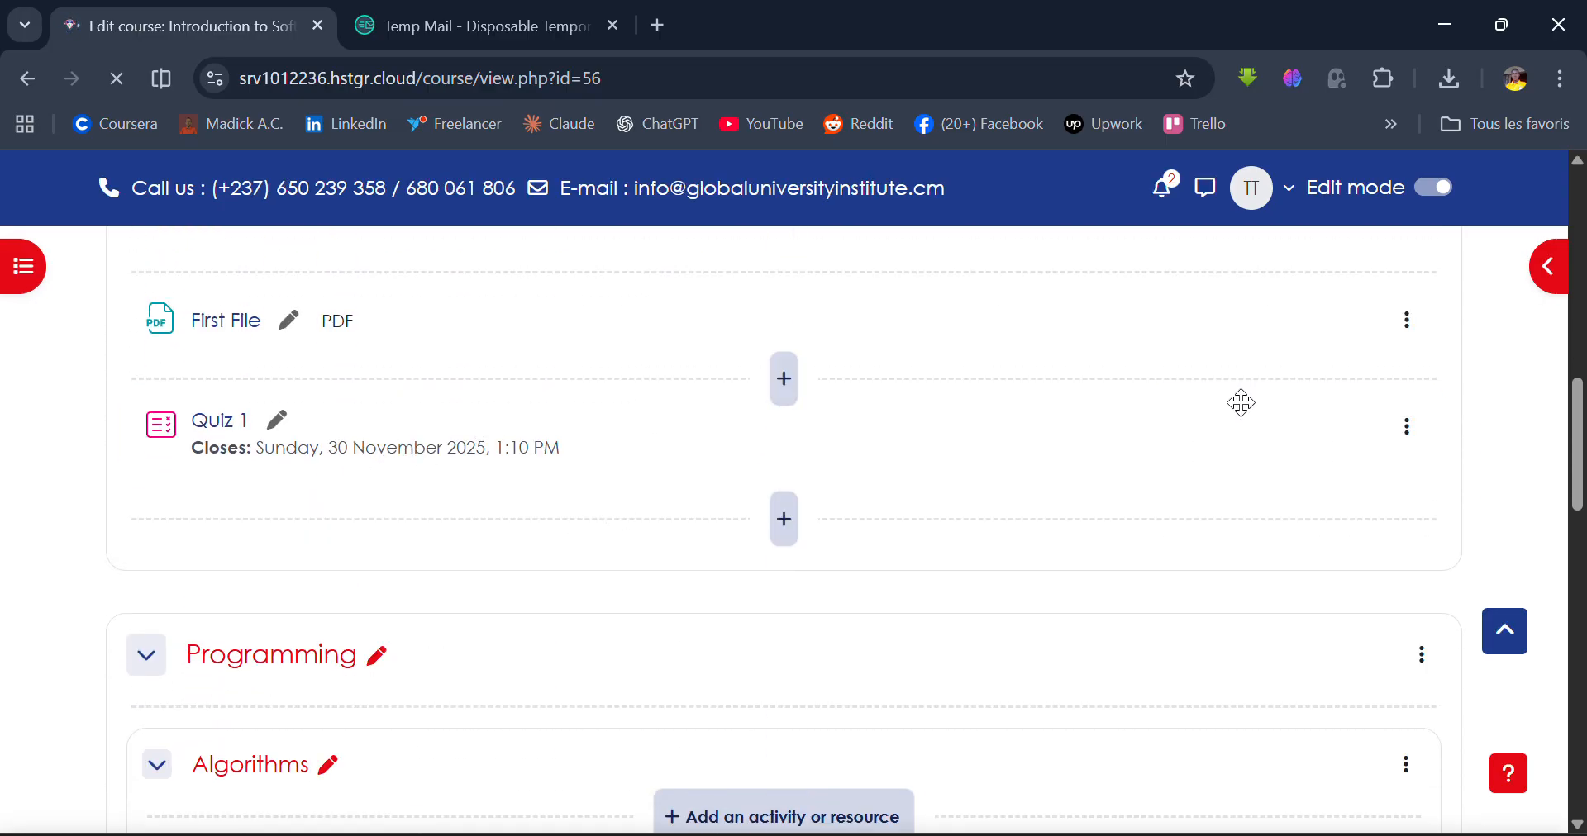
pyautogui.scroll(-2, 1227, 492)
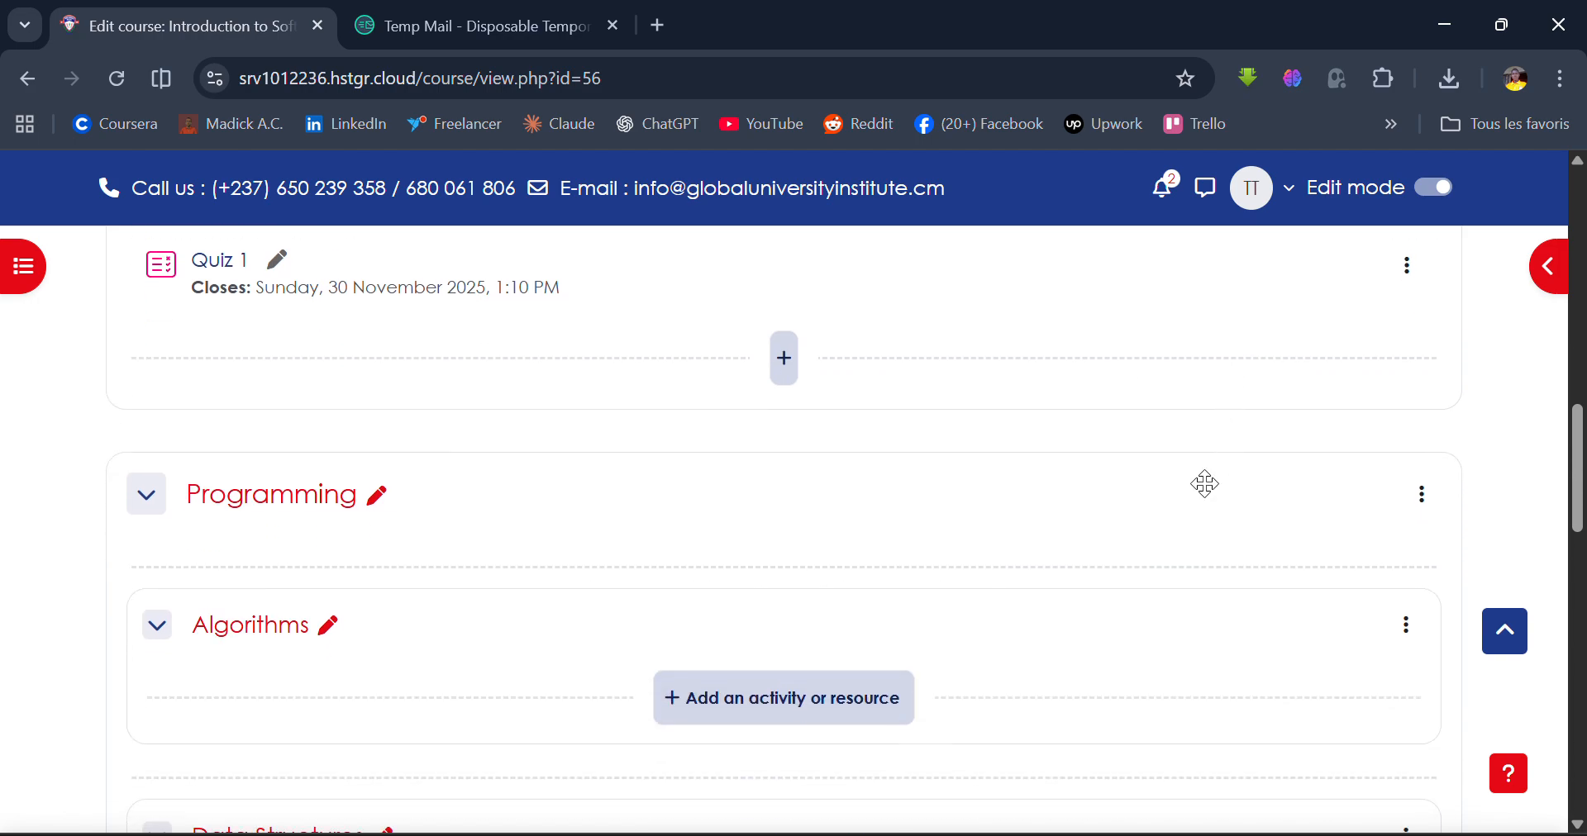
pyautogui.scroll(3, 924, 389)
pyautogui.scroll(-1, 924, 390)
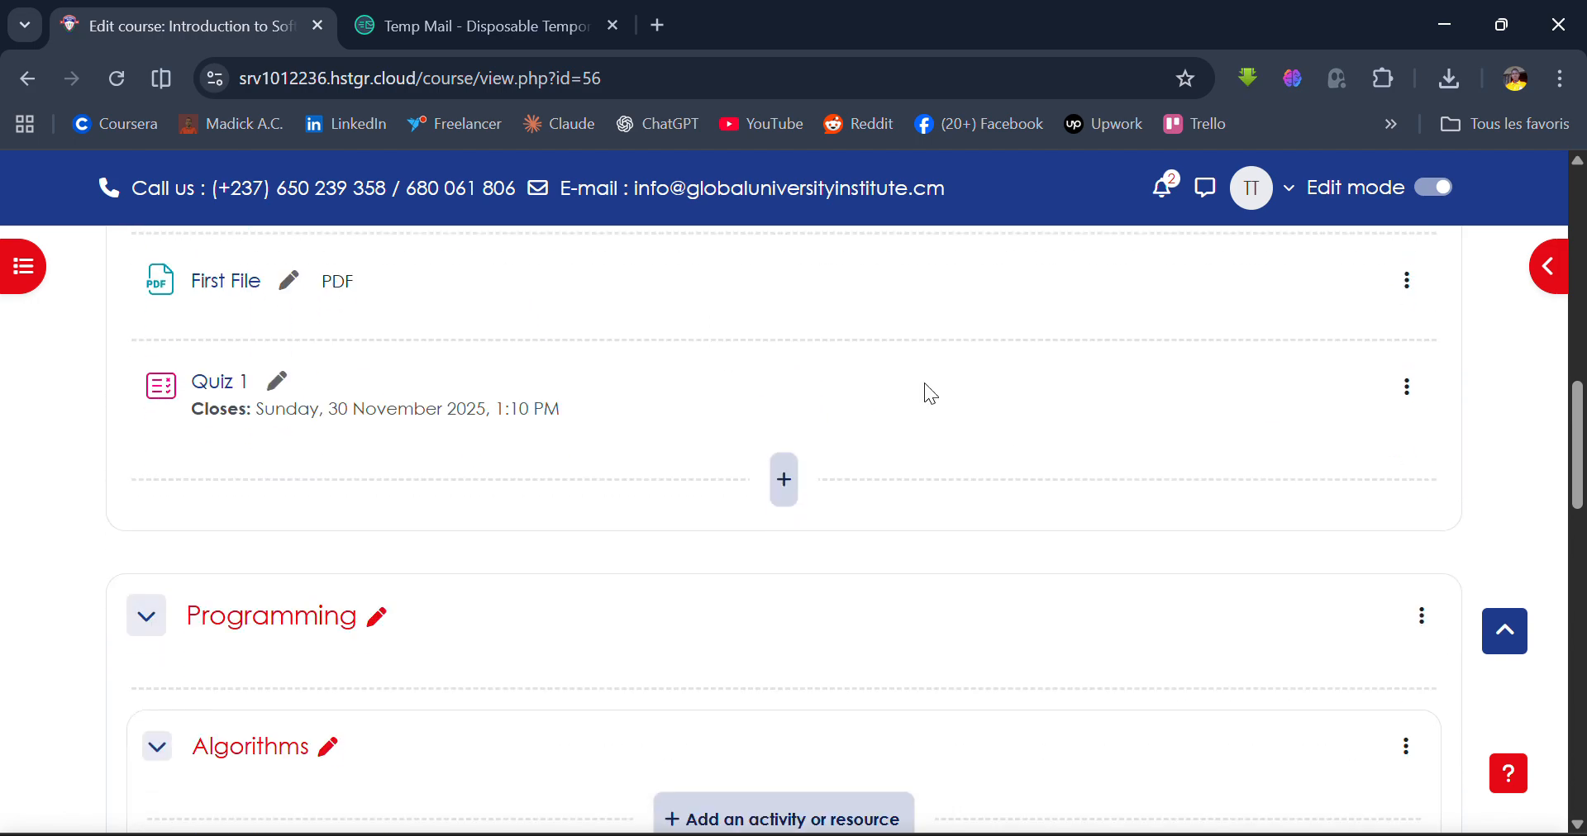
pyautogui.click(782, 488)
pyautogui.click(842, 533)
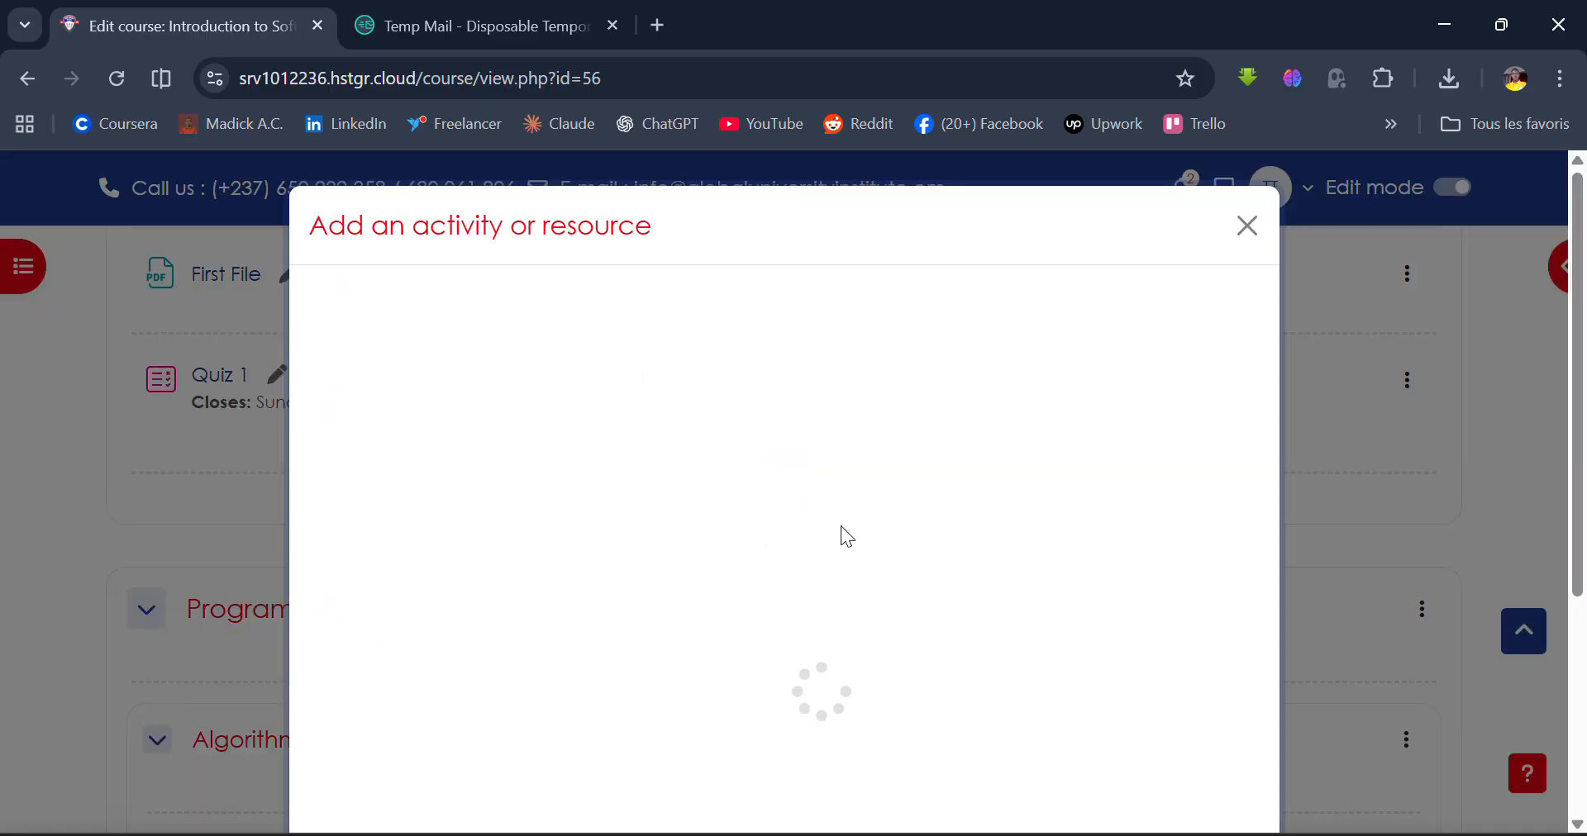
pyautogui.scroll(-3, 841, 536)
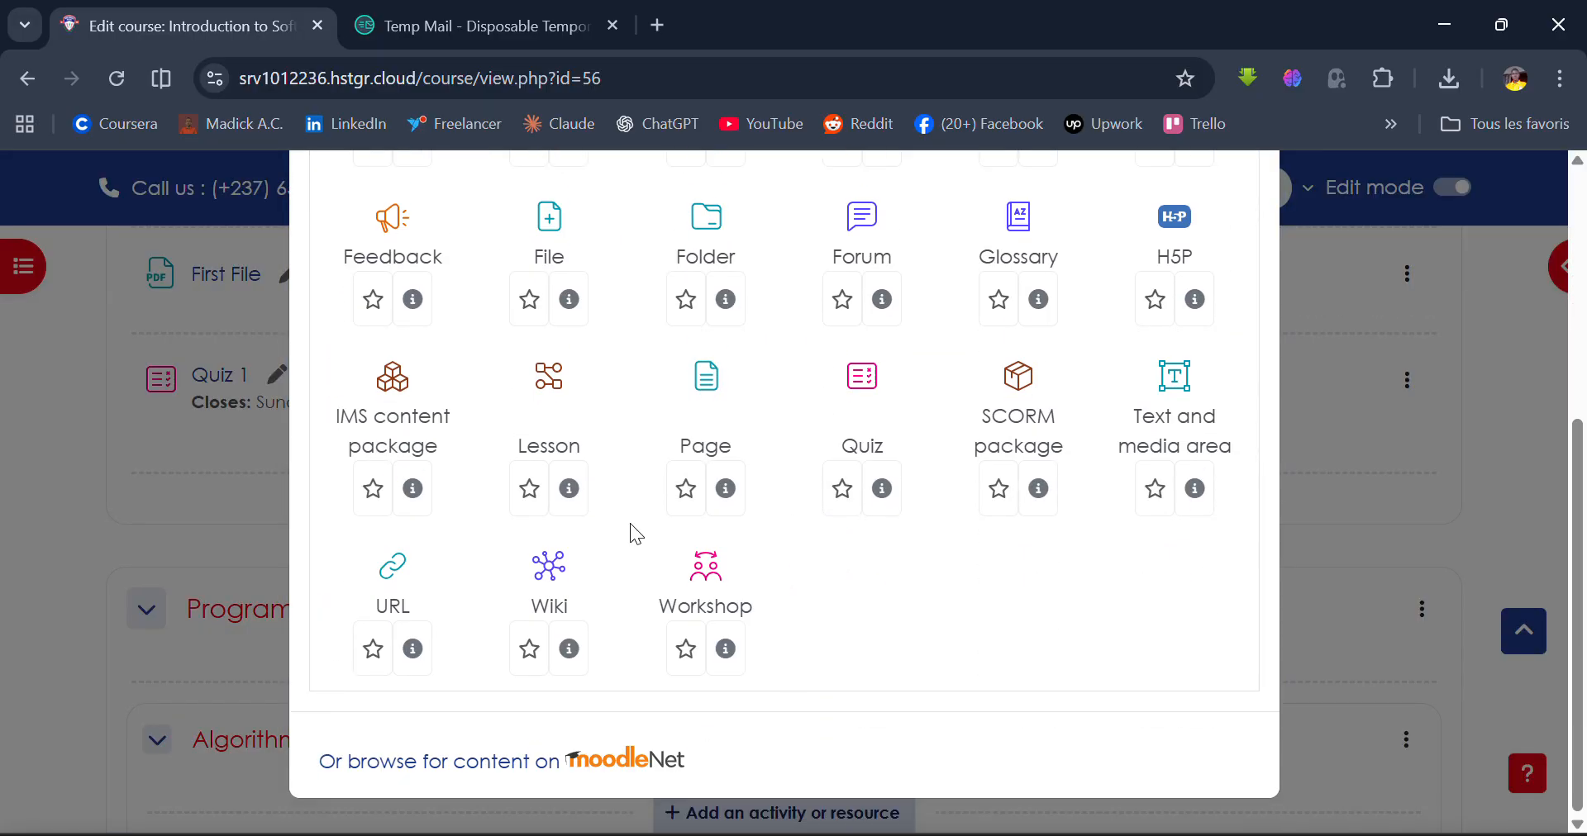
pyautogui.click(395, 611)
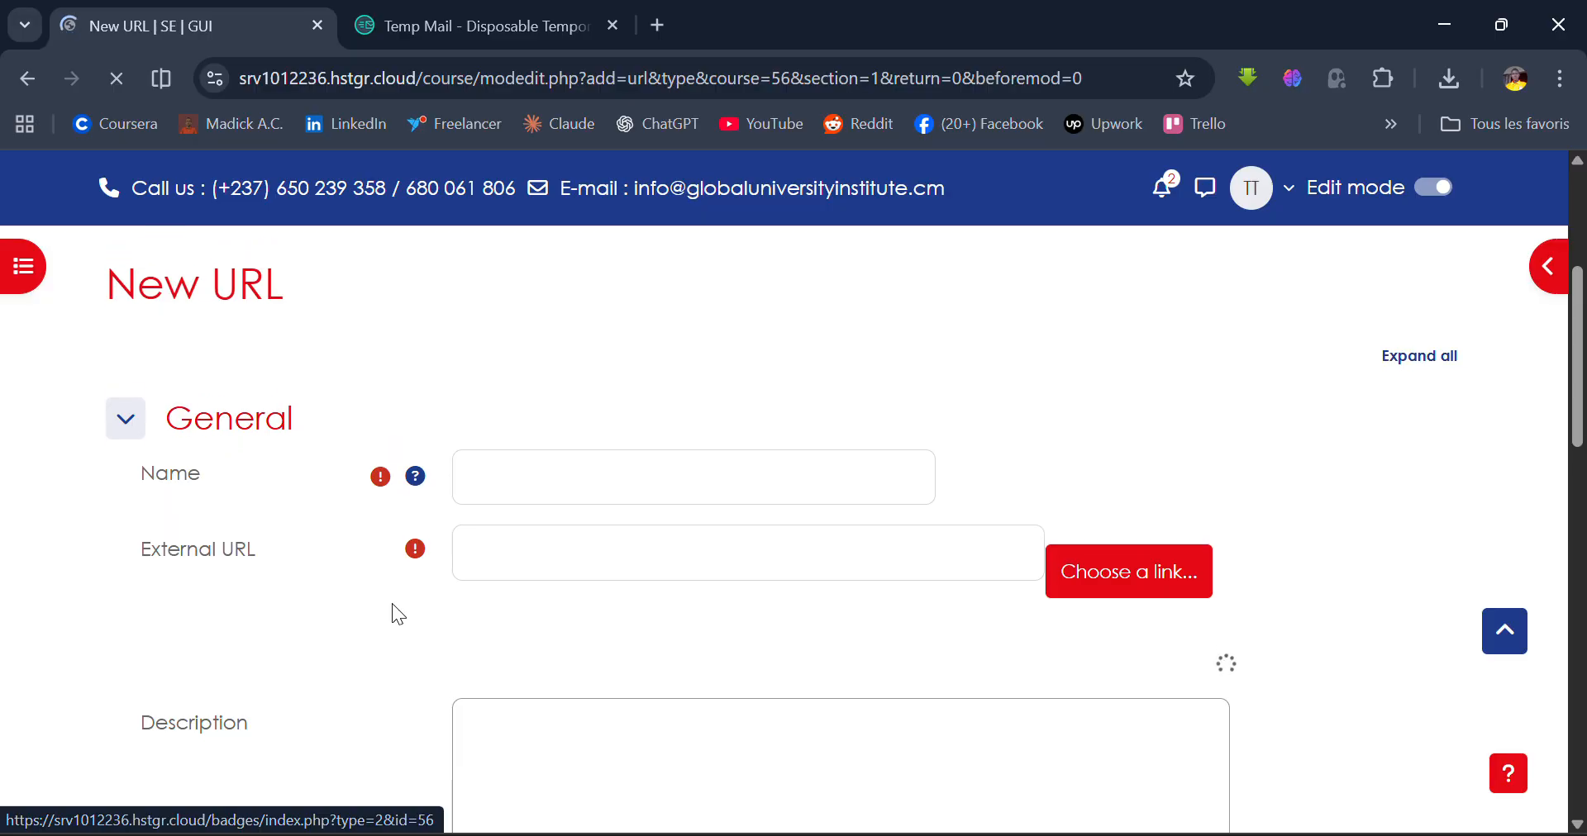
# Name the new URL resource Email Testing
pyautogui.click(583, 491)
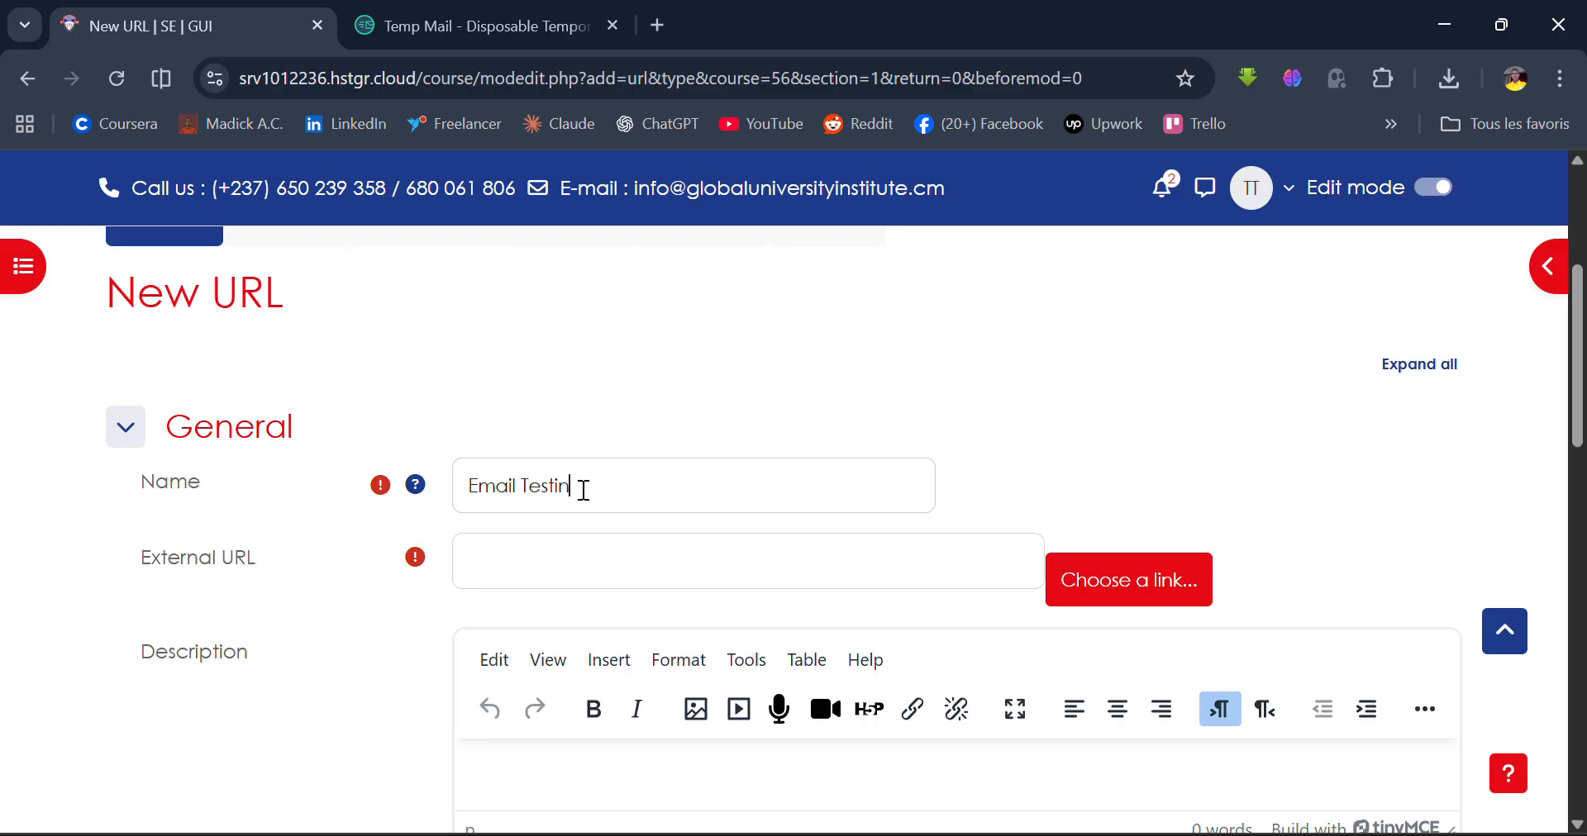
pyautogui.scroll(-1, 583, 490)
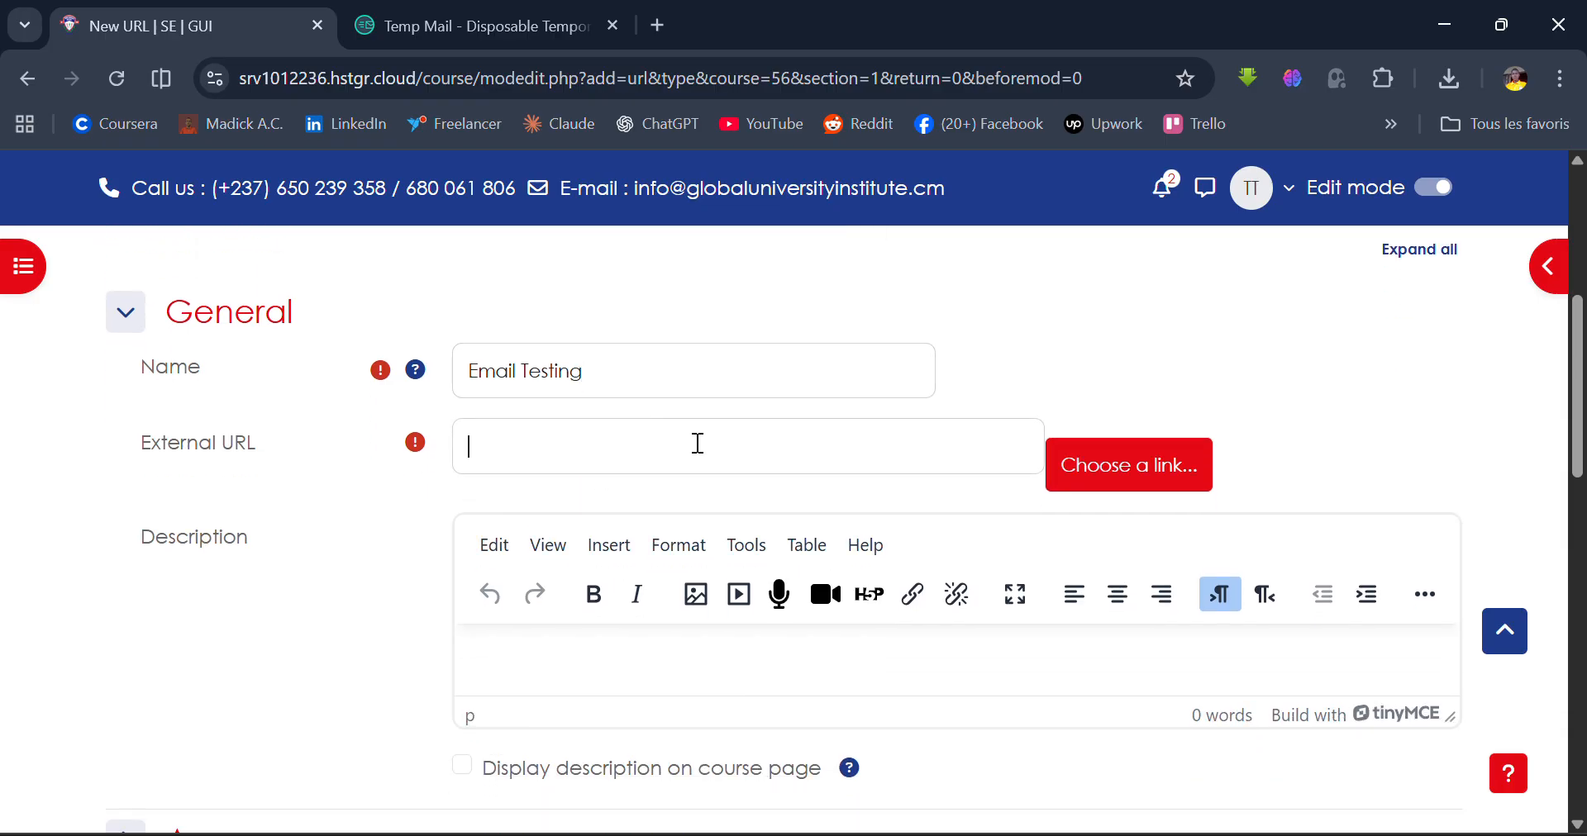
pyautogui.press('super+v')
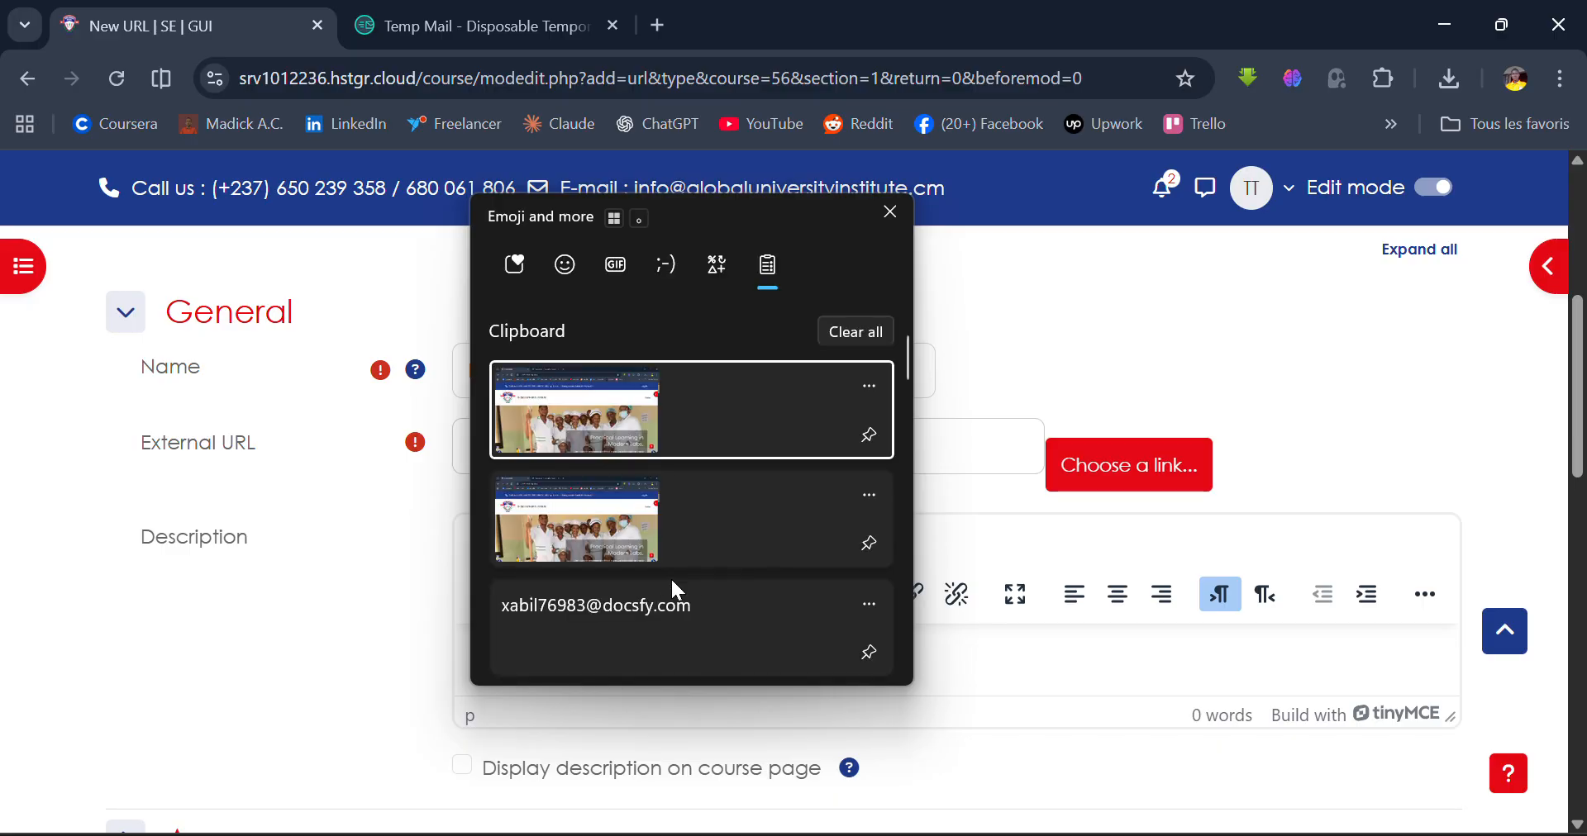
pyautogui.scroll(-3, 671, 579)
pyautogui.scroll(-8, 672, 584)
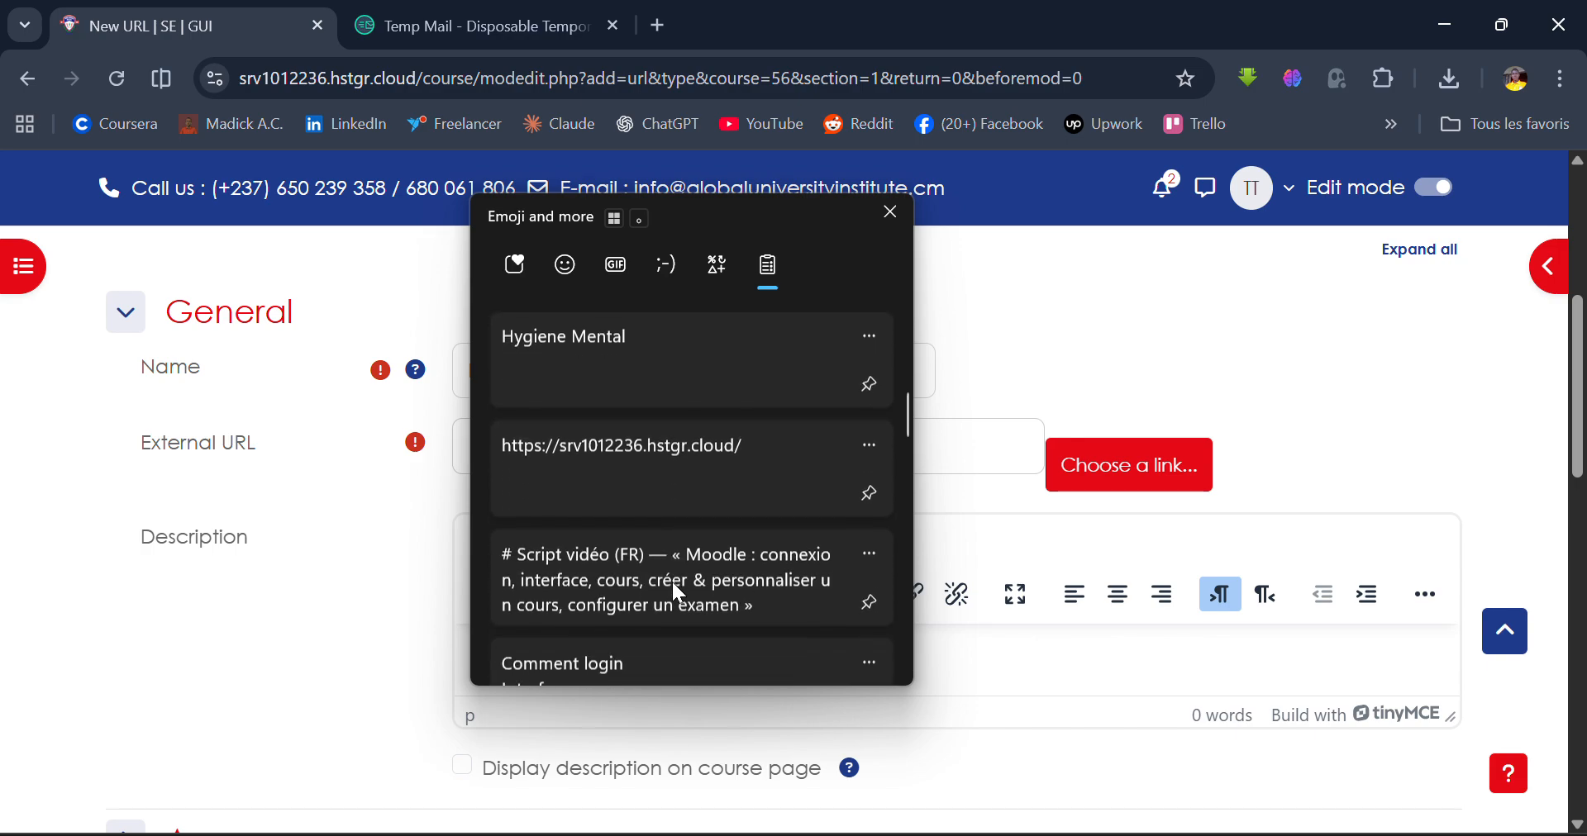
pyautogui.scroll(-10, 673, 584)
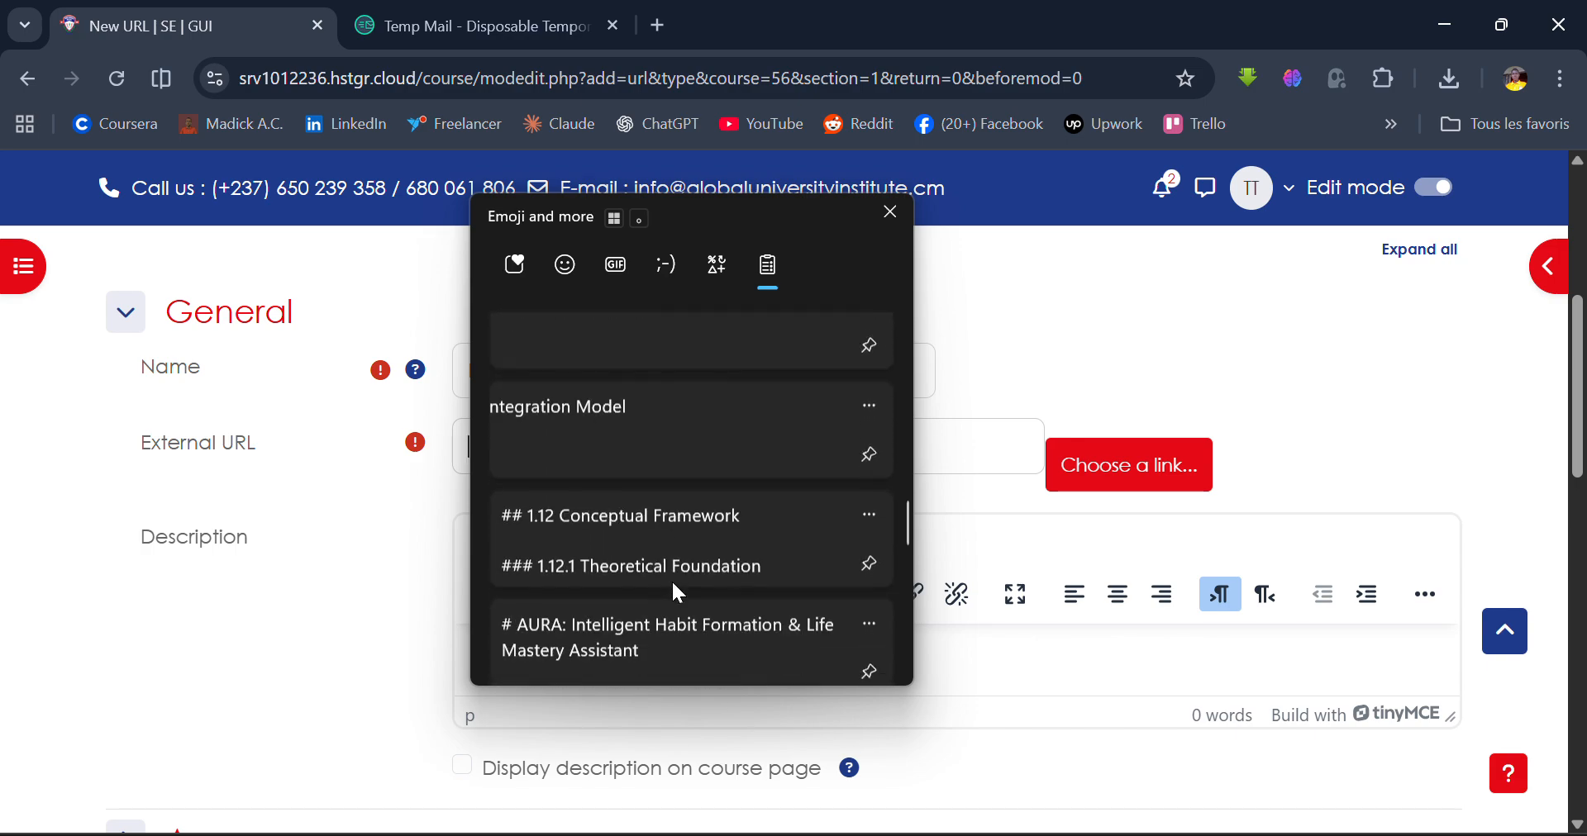
pyautogui.press('Escape')
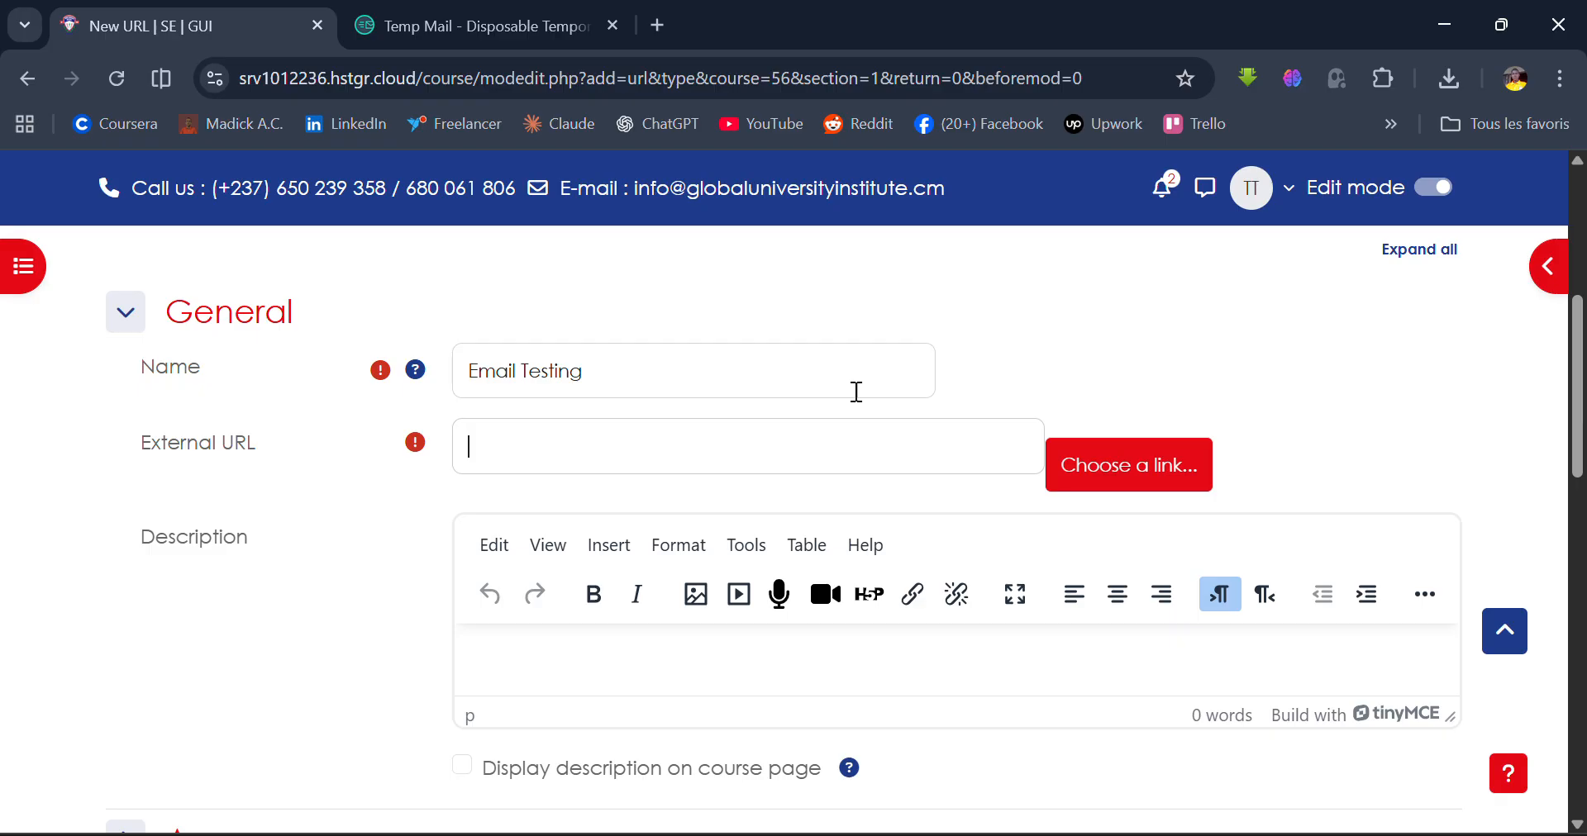
pyautogui.write('madickangecesar.v')
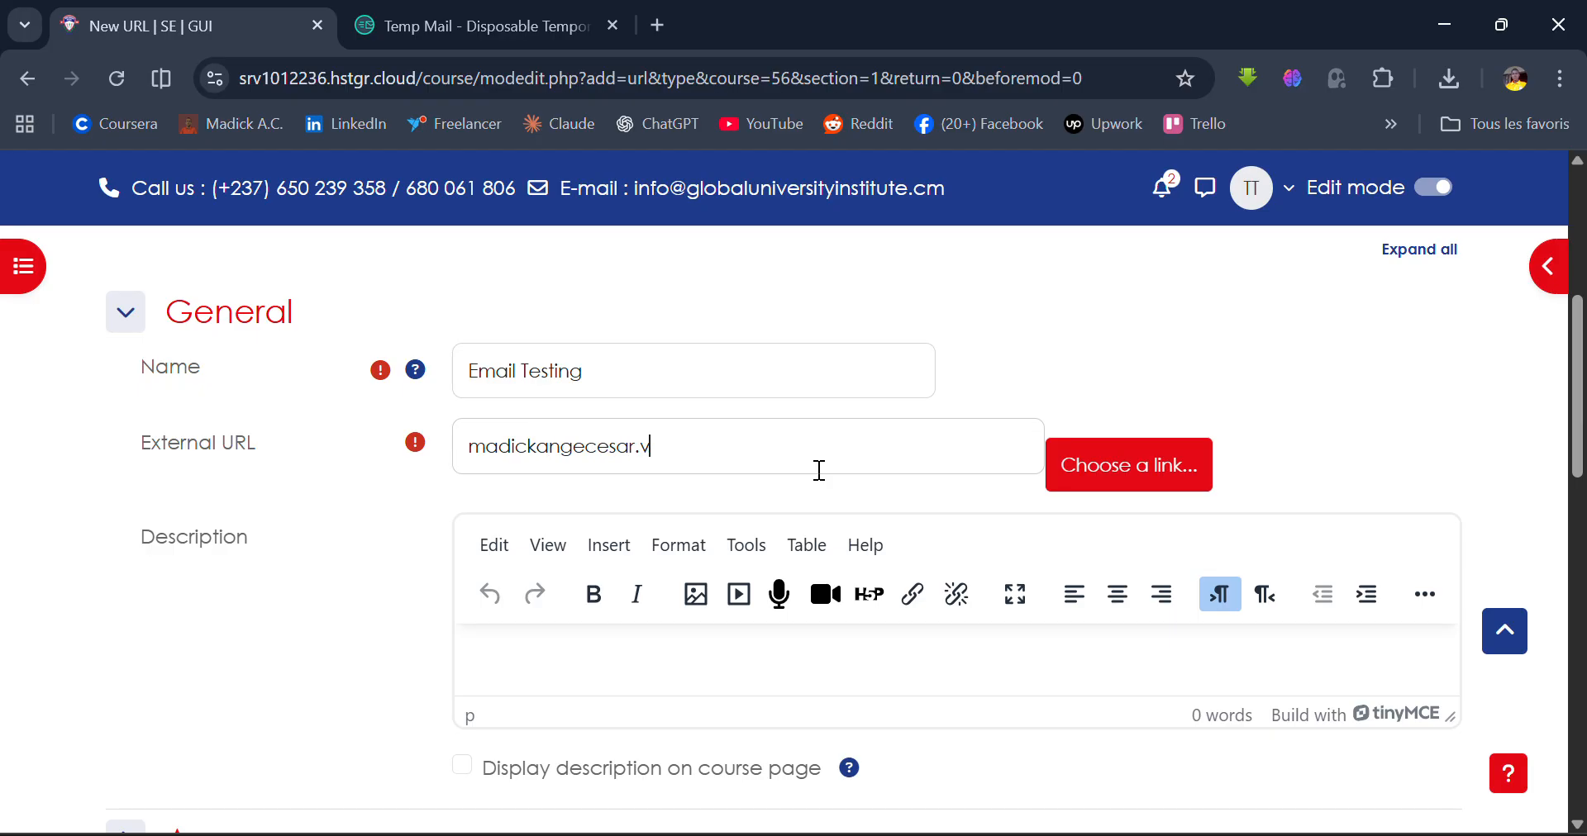
pyautogui.write('ercel.app')
pyautogui.scroll(-1, 819, 470)
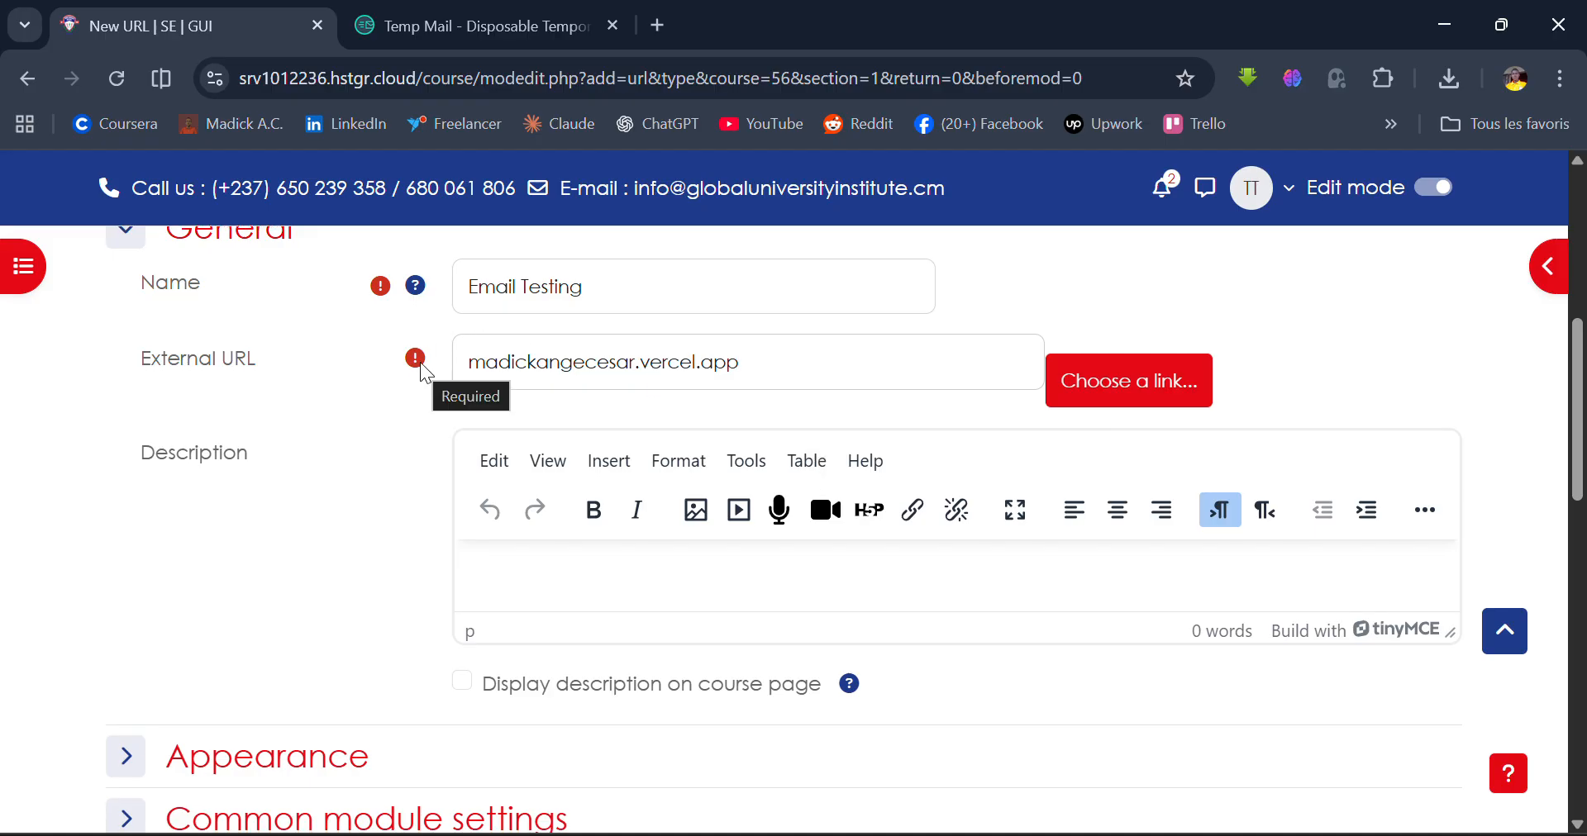
pyautogui.click(471, 363)
pyautogui.write('www.')
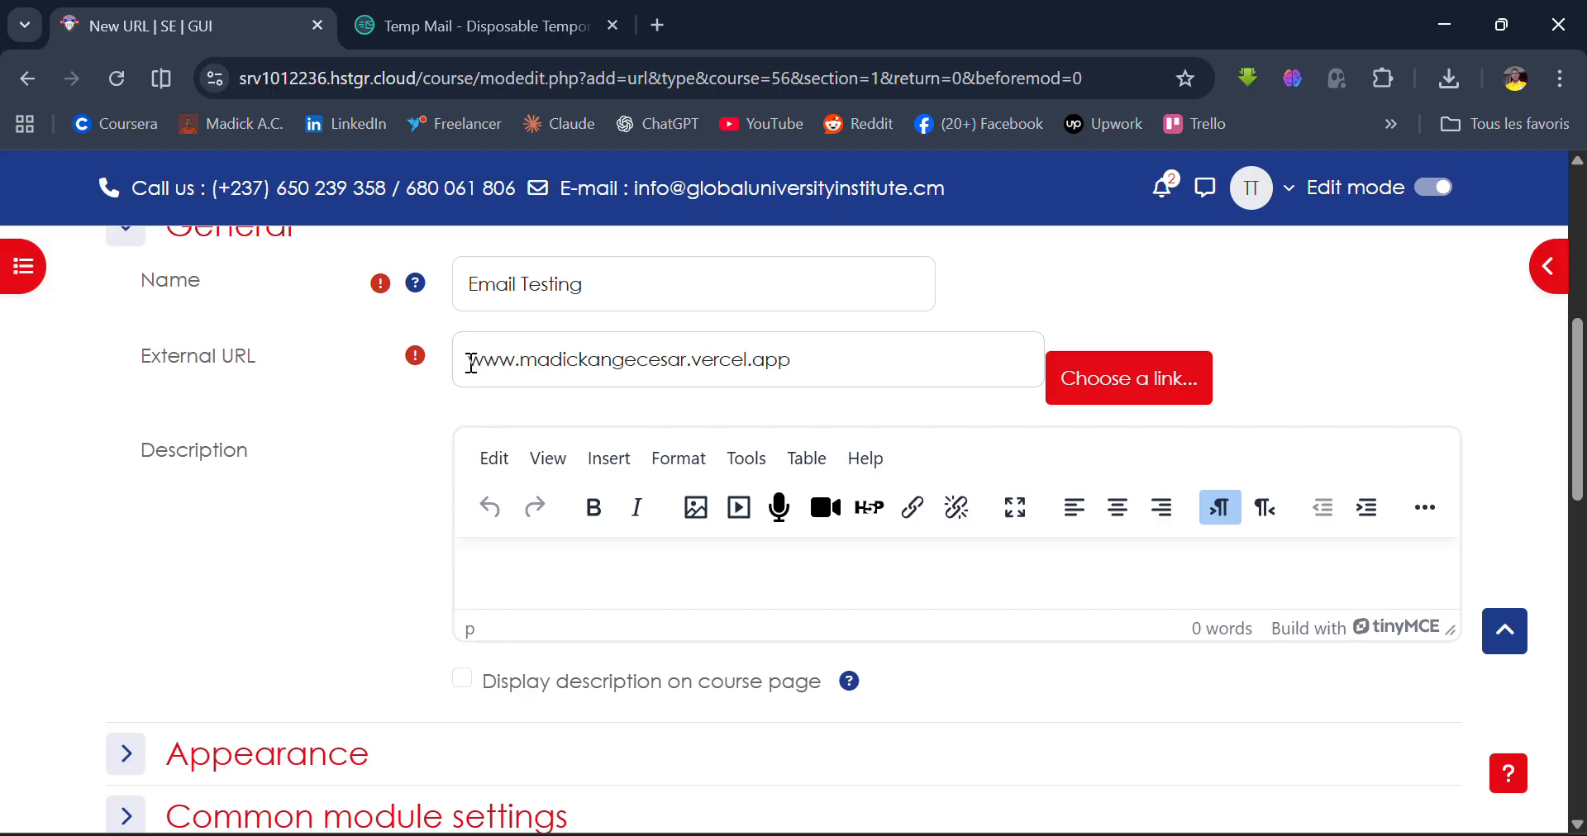
# Write "Your lecturer portfolio" as the URL resource's description
pyautogui.scroll(-2, 431, 453)
pyautogui.click(581, 447)
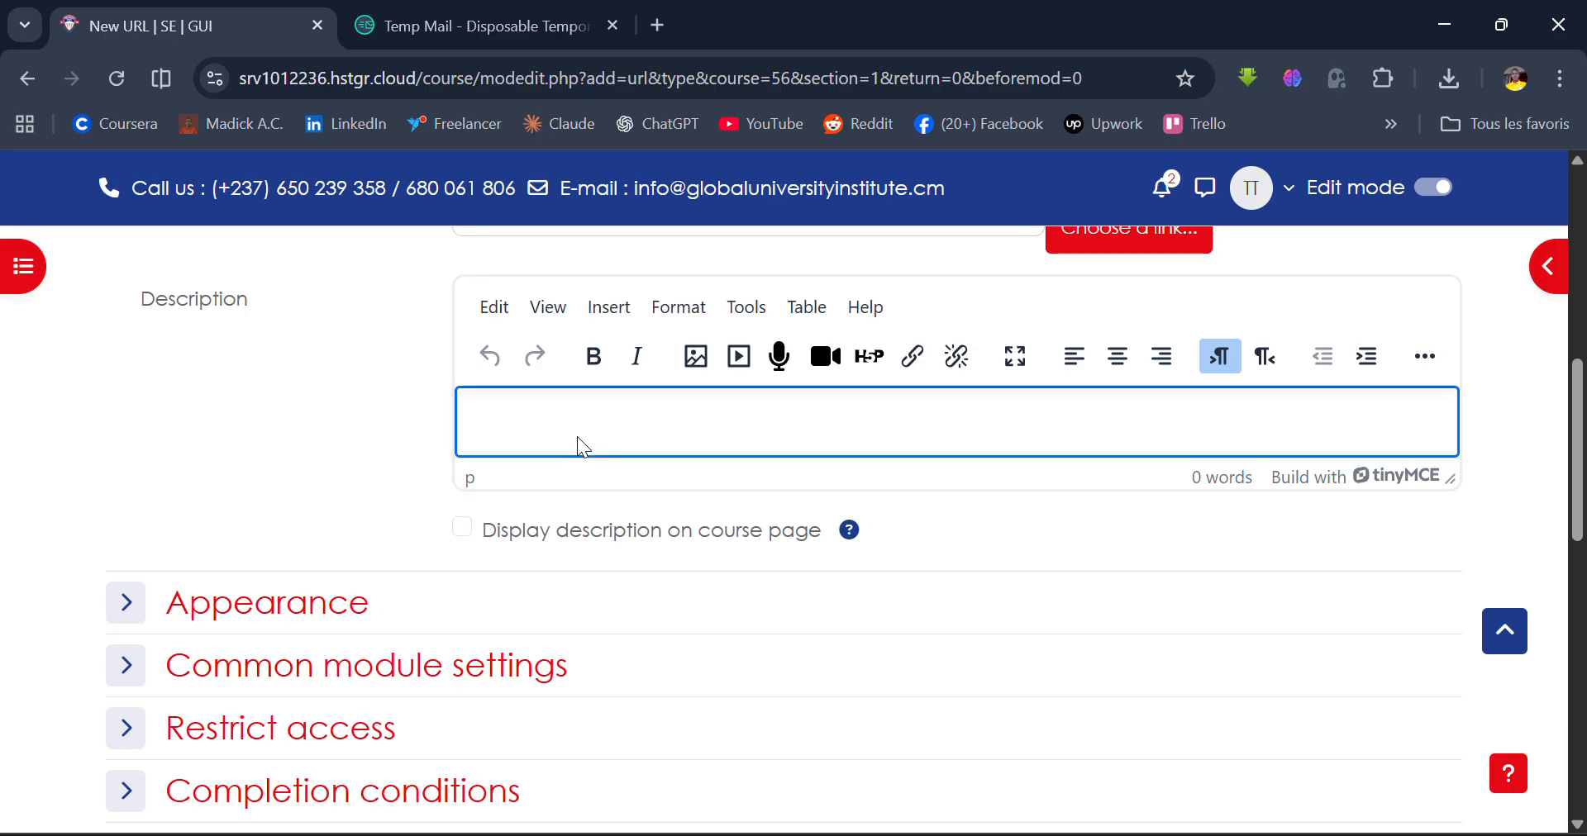
pyautogui.write('Your lecturer port')
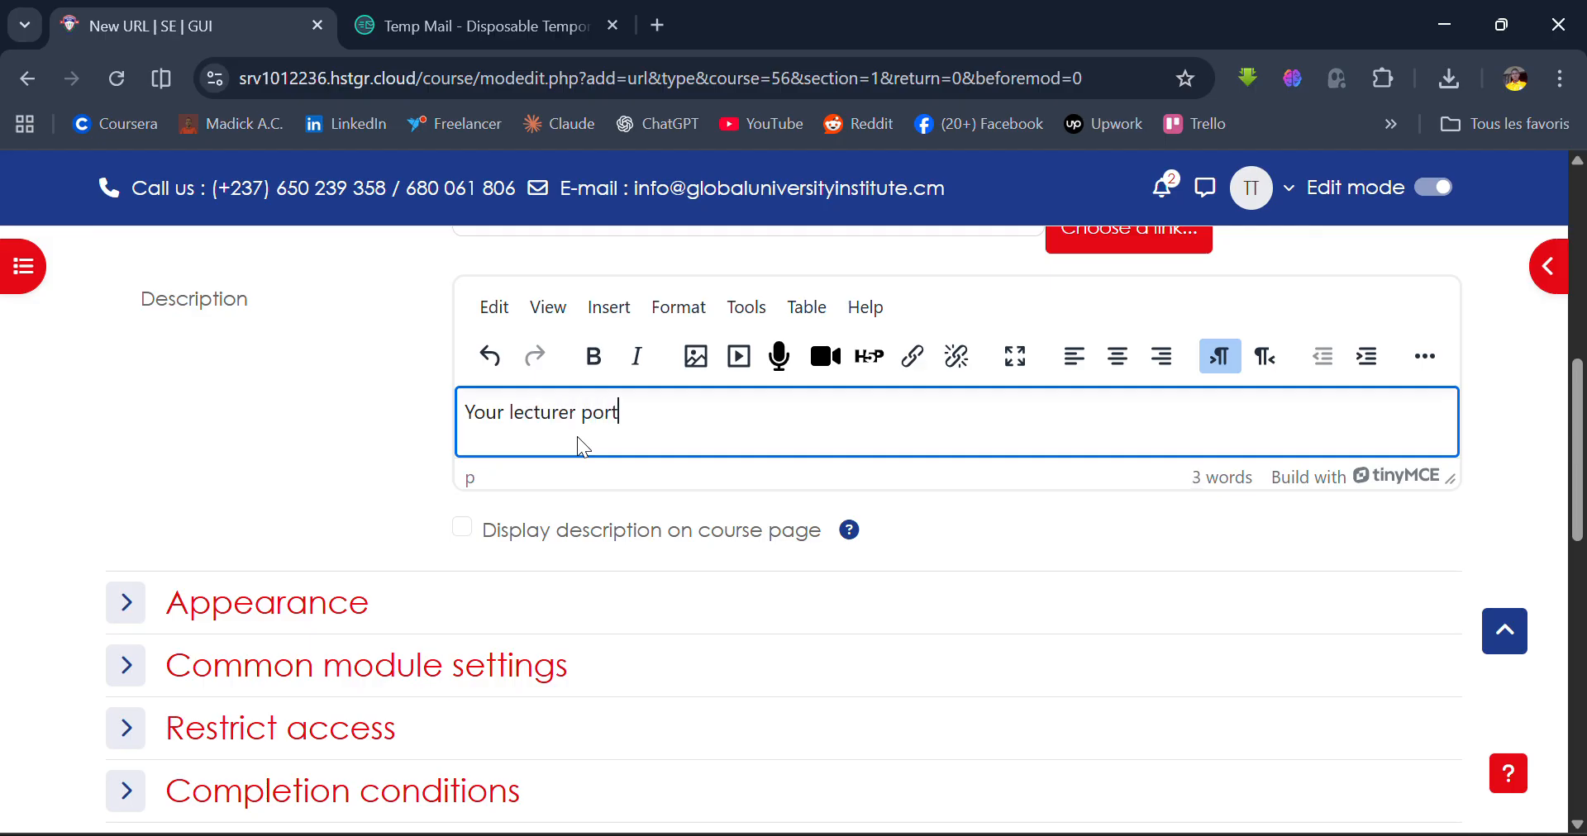
pyautogui.write('folio')
# Try to save the URL resource and return to the course, and check the form's entries
pyautogui.scroll(-2, 577, 438)
pyautogui.scroll(-3, 577, 436)
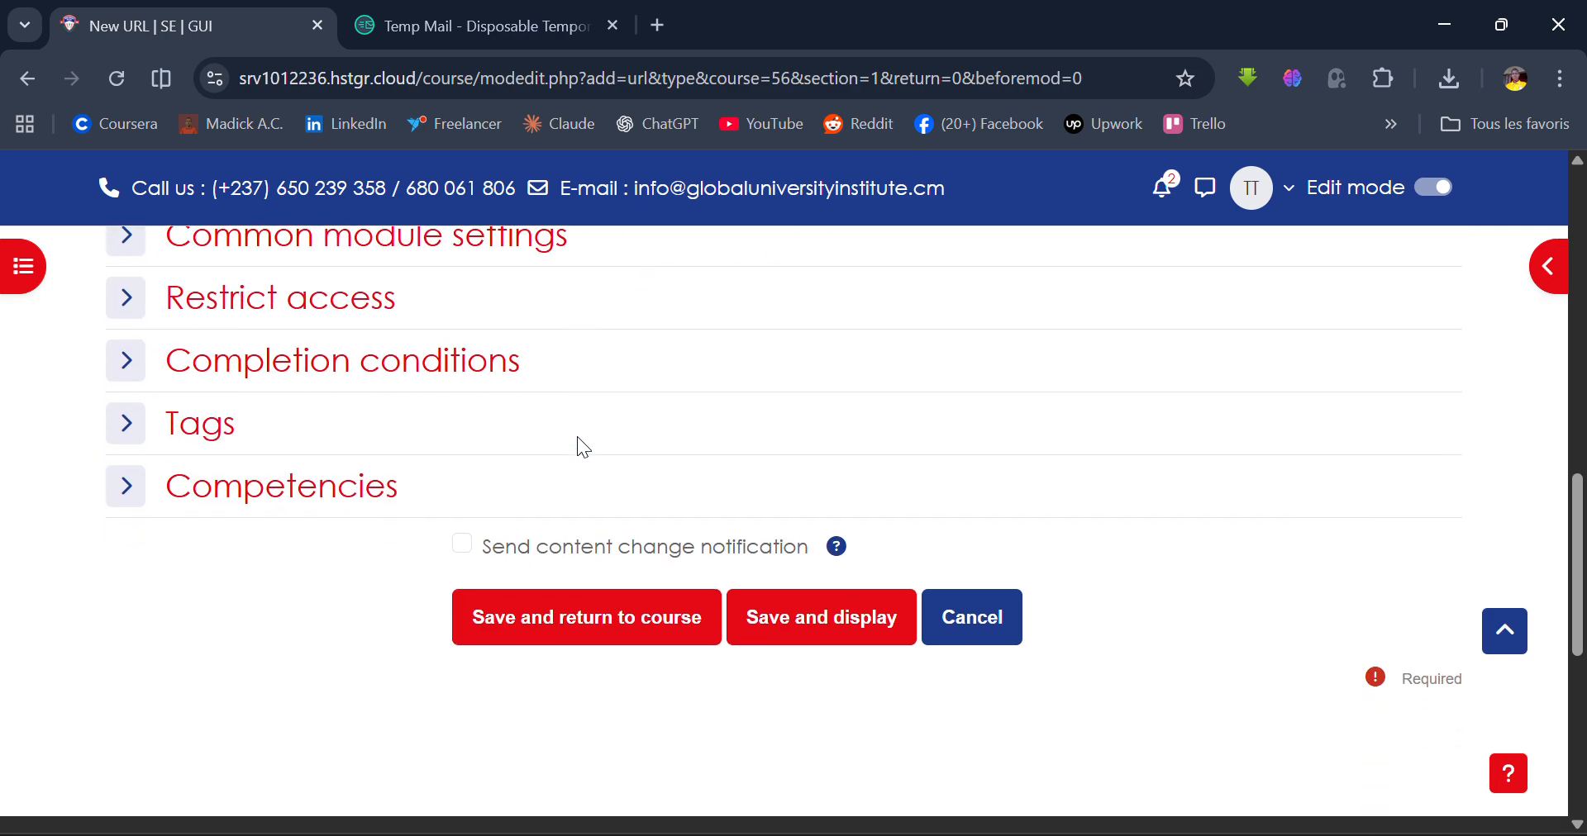
pyautogui.click(538, 608)
pyautogui.scroll(6, 538, 607)
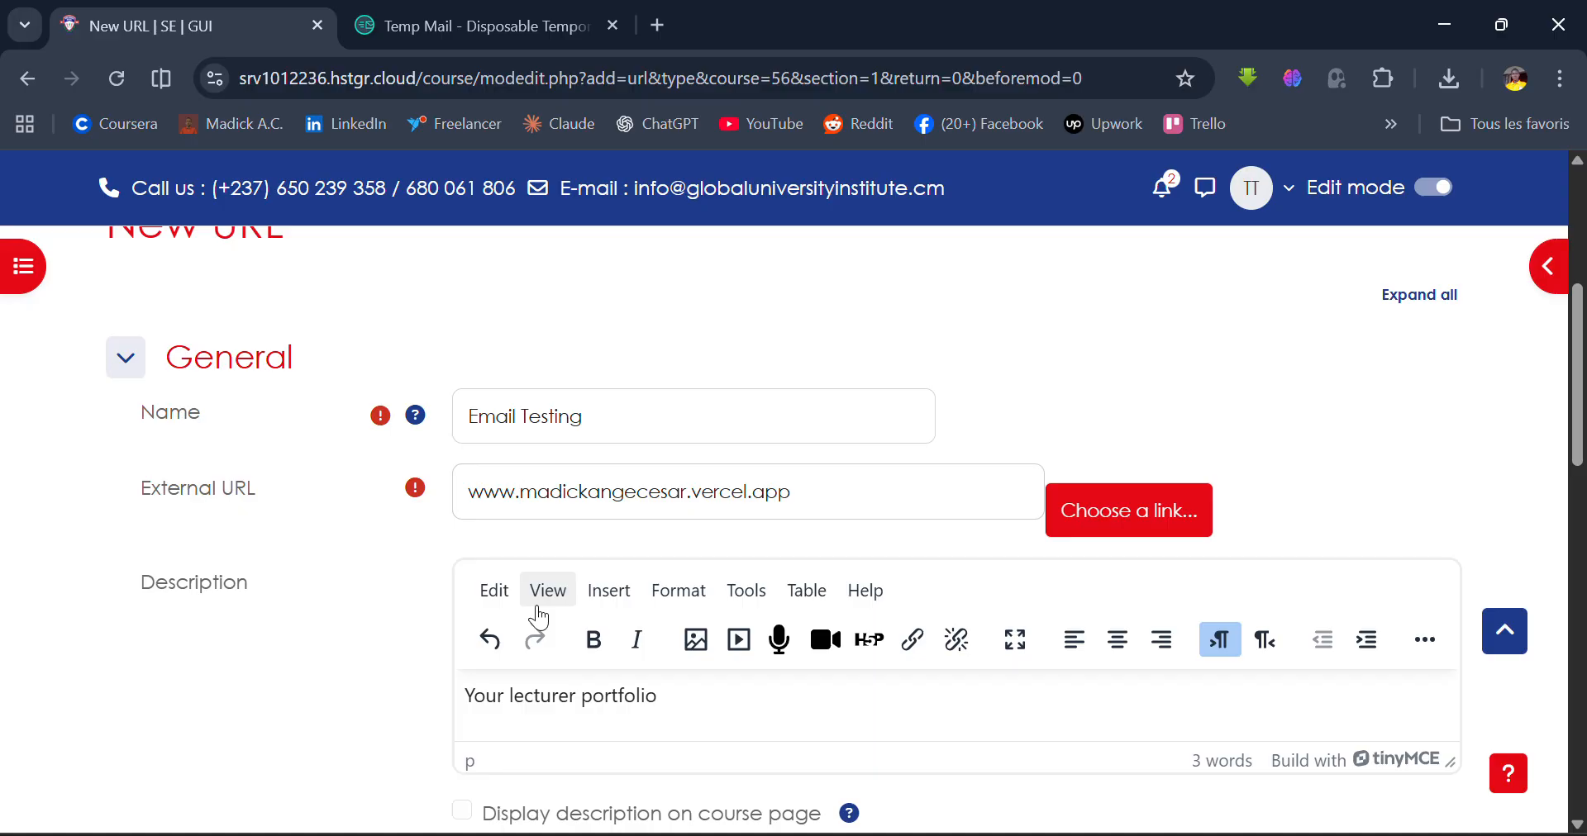
pyautogui.scroll(-10, 538, 619)
pyautogui.scroll(11, 537, 614)
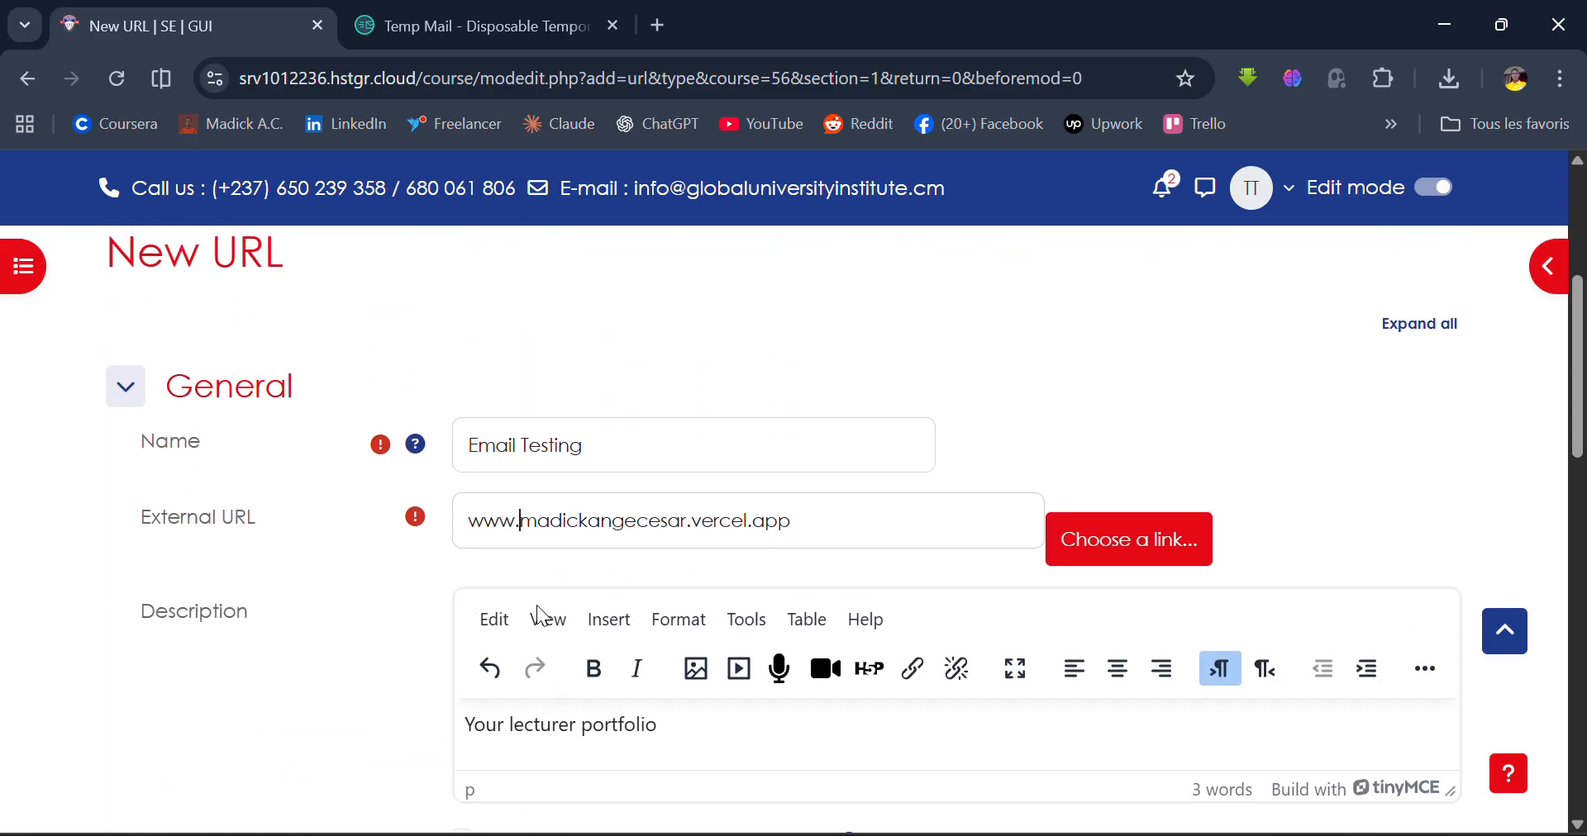
pyautogui.scroll(-3, 612, 517)
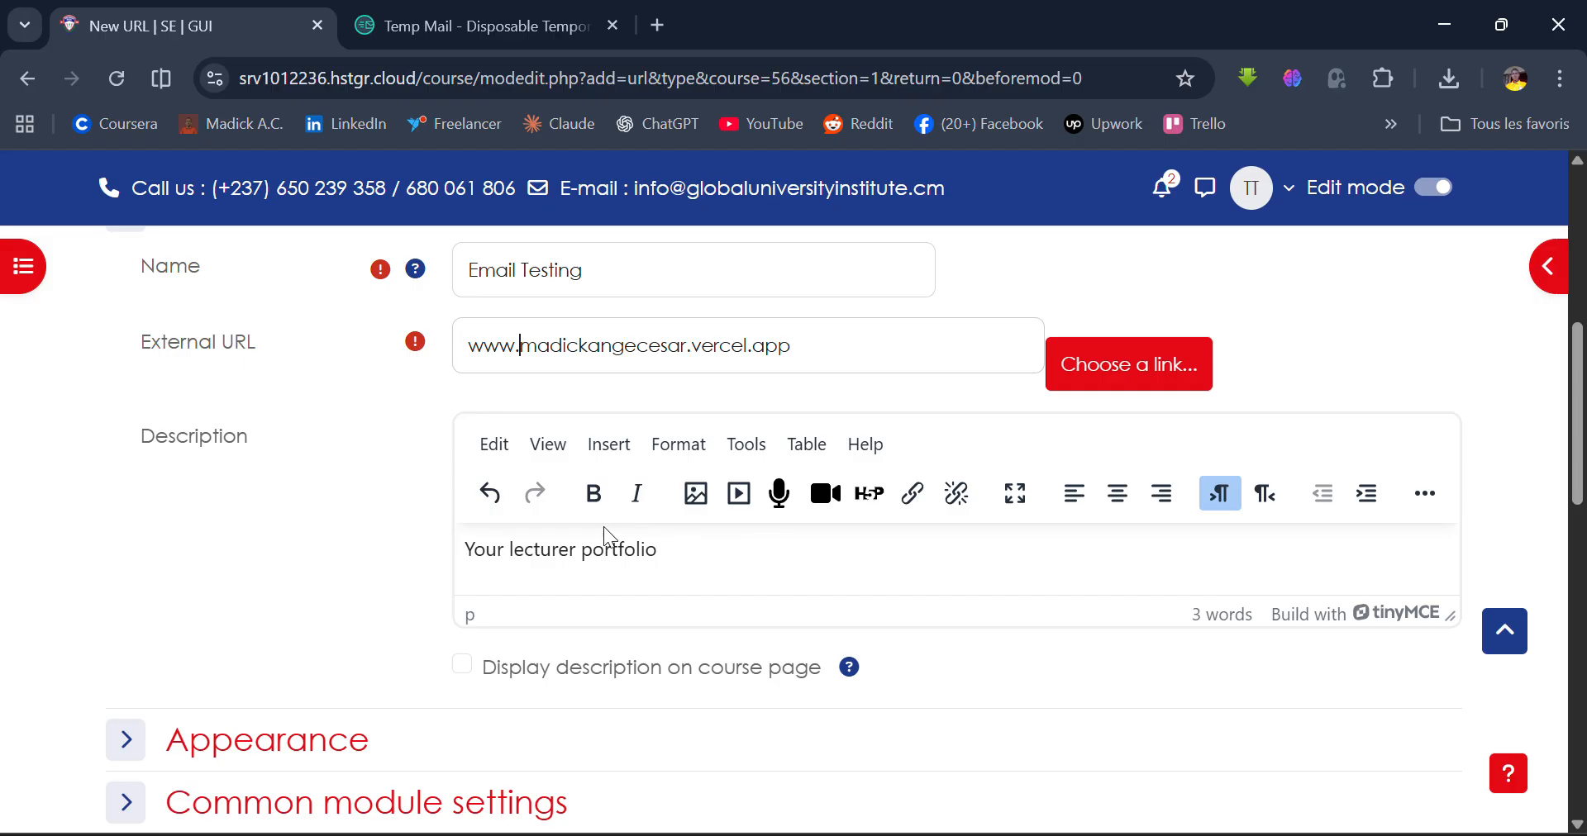
pyautogui.scroll(5, 589, 671)
pyautogui.scroll(-3, 587, 662)
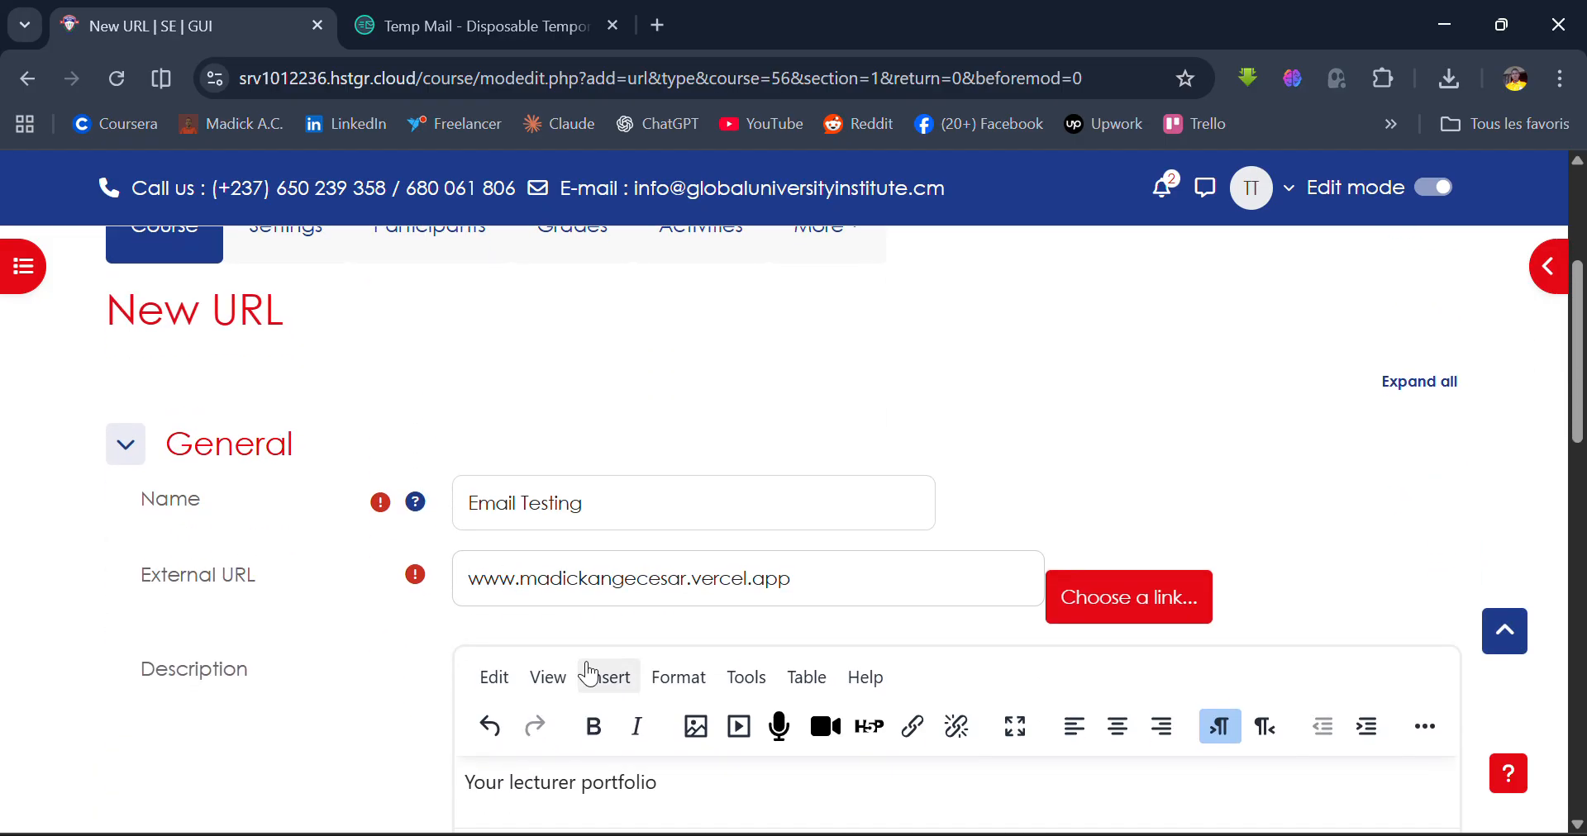
pyautogui.write('https')
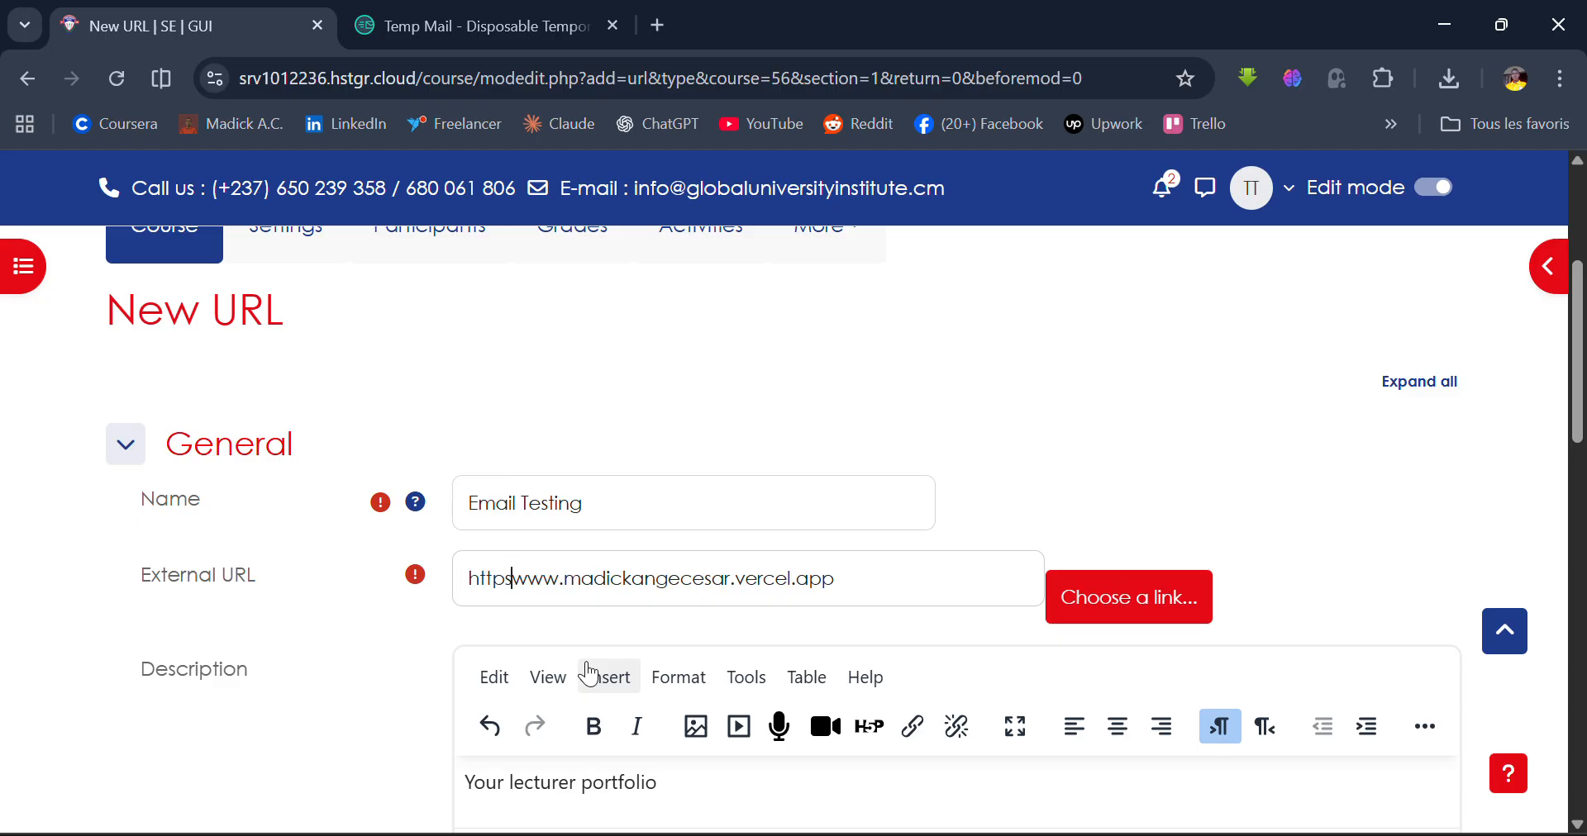
pyautogui.write('//:')
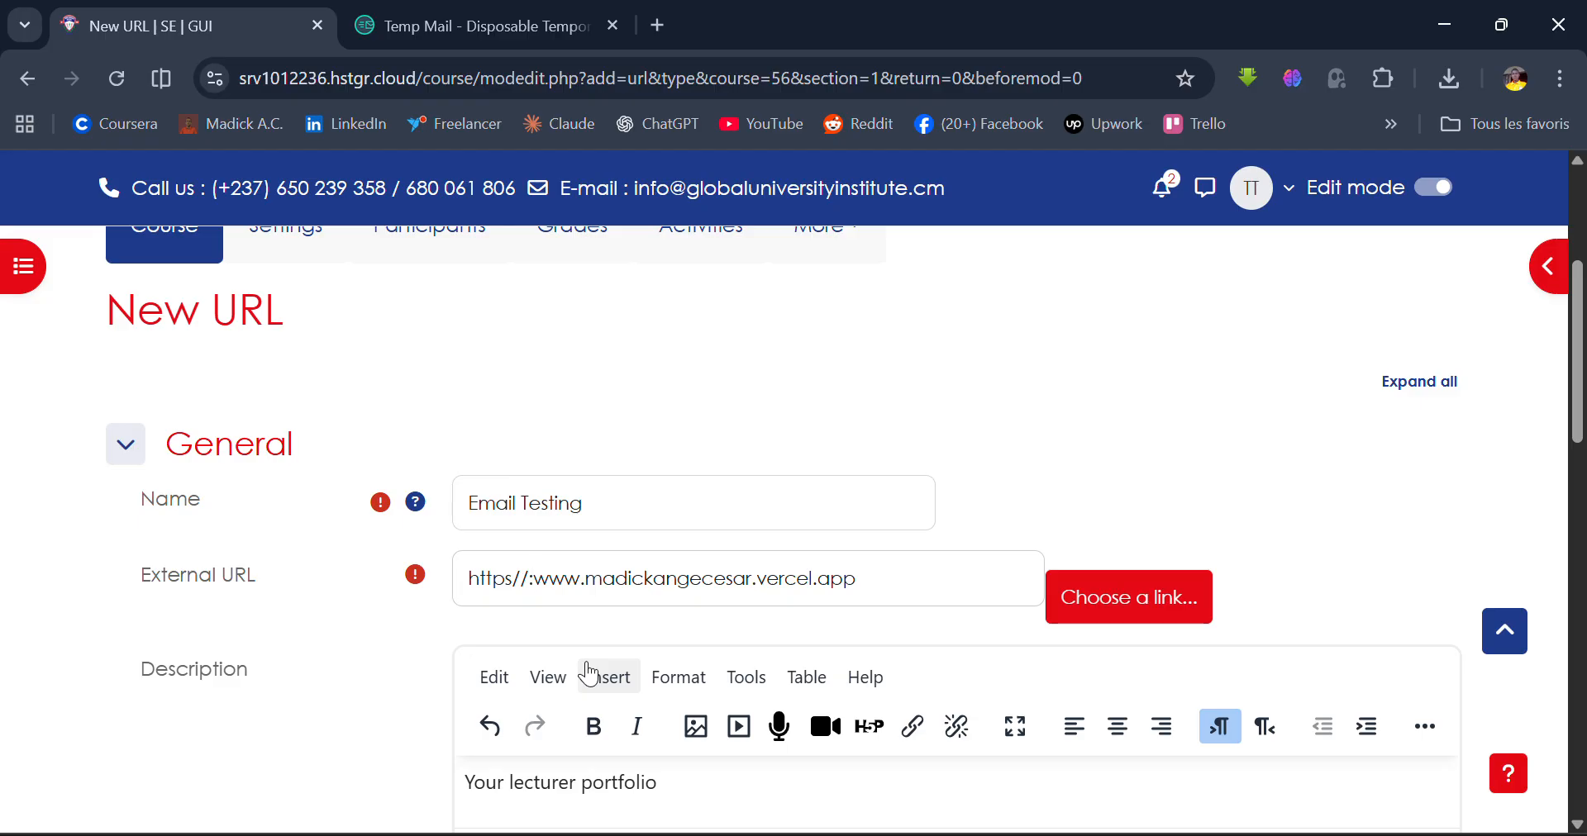
pyautogui.press('BackSpace')
pyautogui.press('Left')
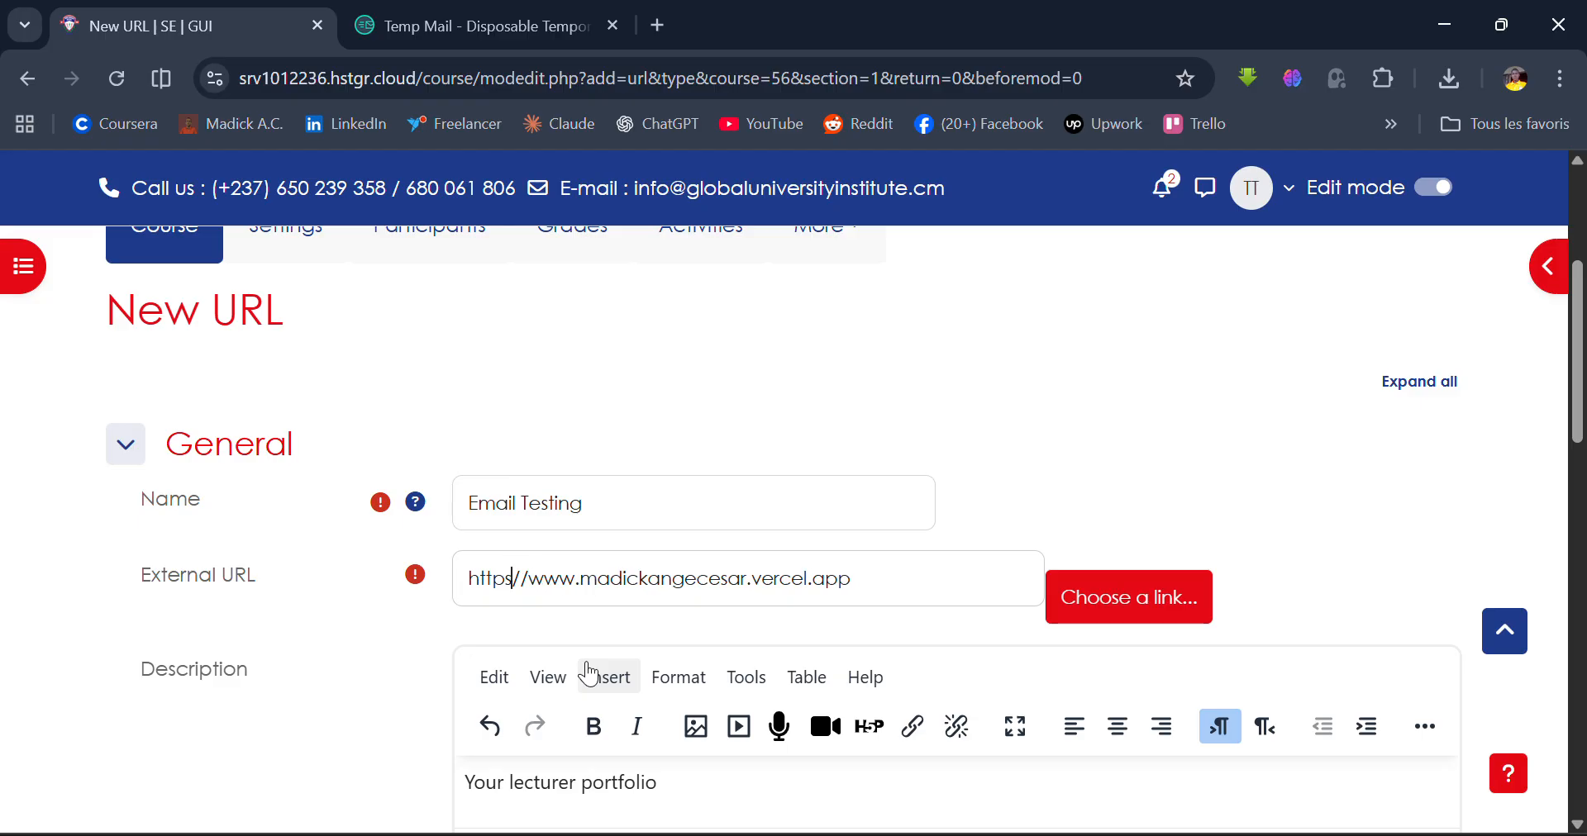
pyautogui.write('/')
pyautogui.press('BackSpace')
pyautogui.press('Left')
pyautogui.write(':')
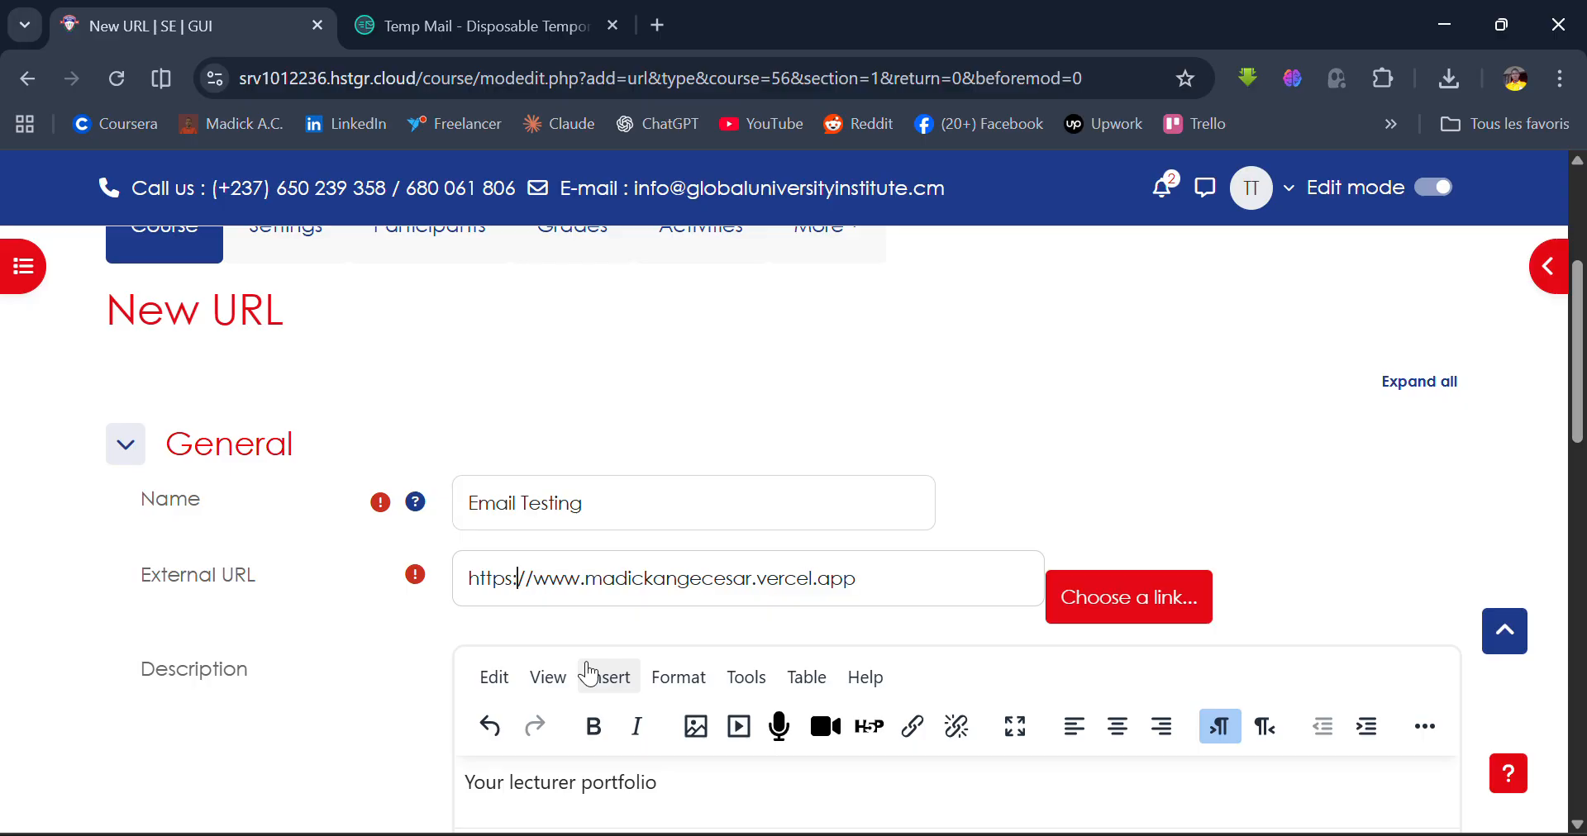
# Save the Email Testing URL resource and return to the course
pyautogui.scroll(-10, 589, 676)
pyautogui.scroll(5, 587, 661)
pyautogui.scroll(-1, 587, 666)
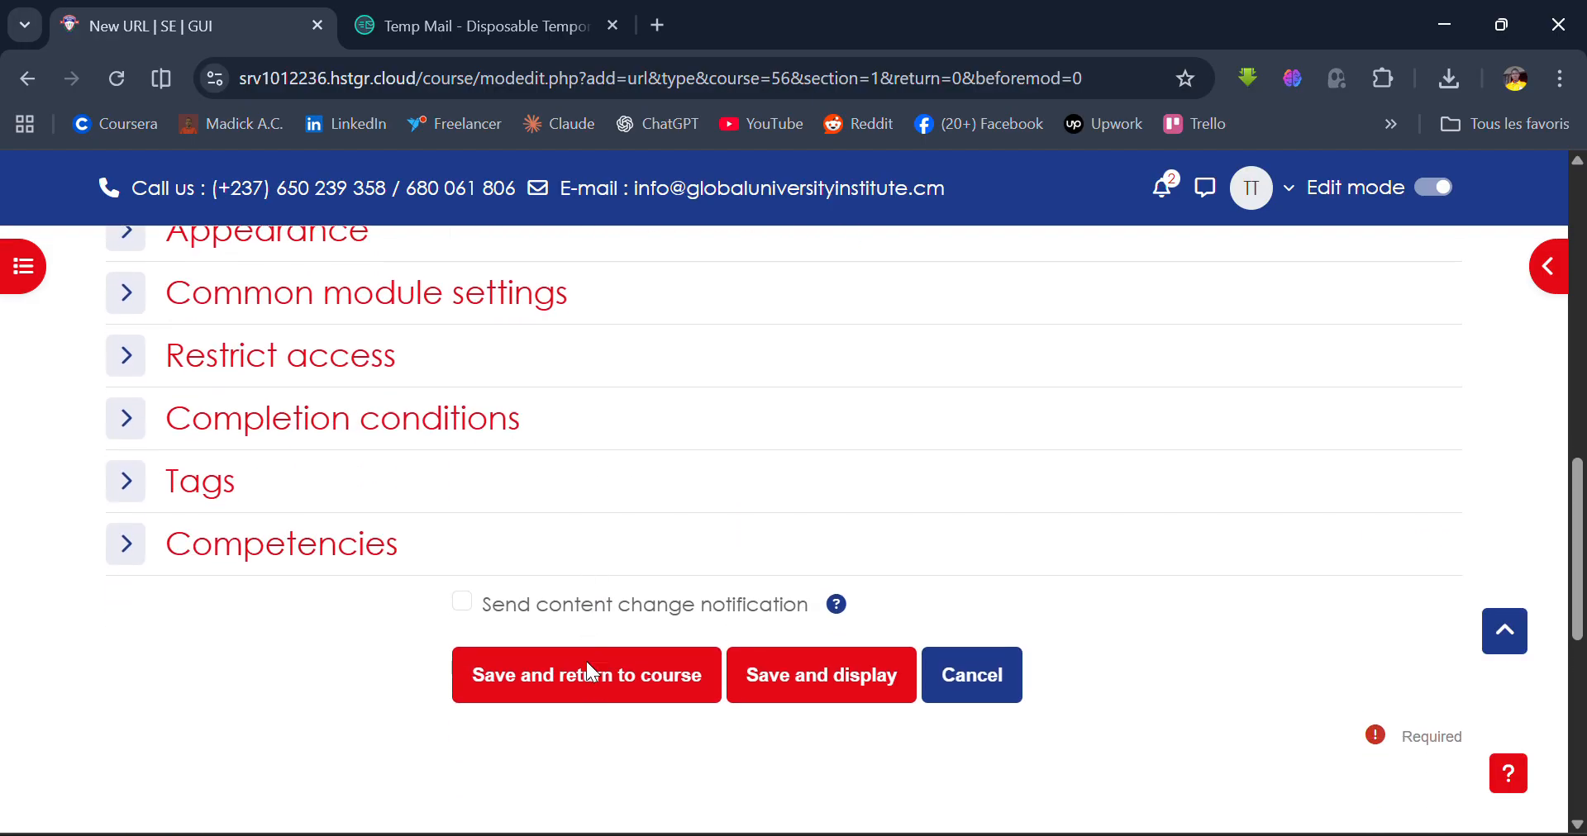
pyautogui.click(549, 676)
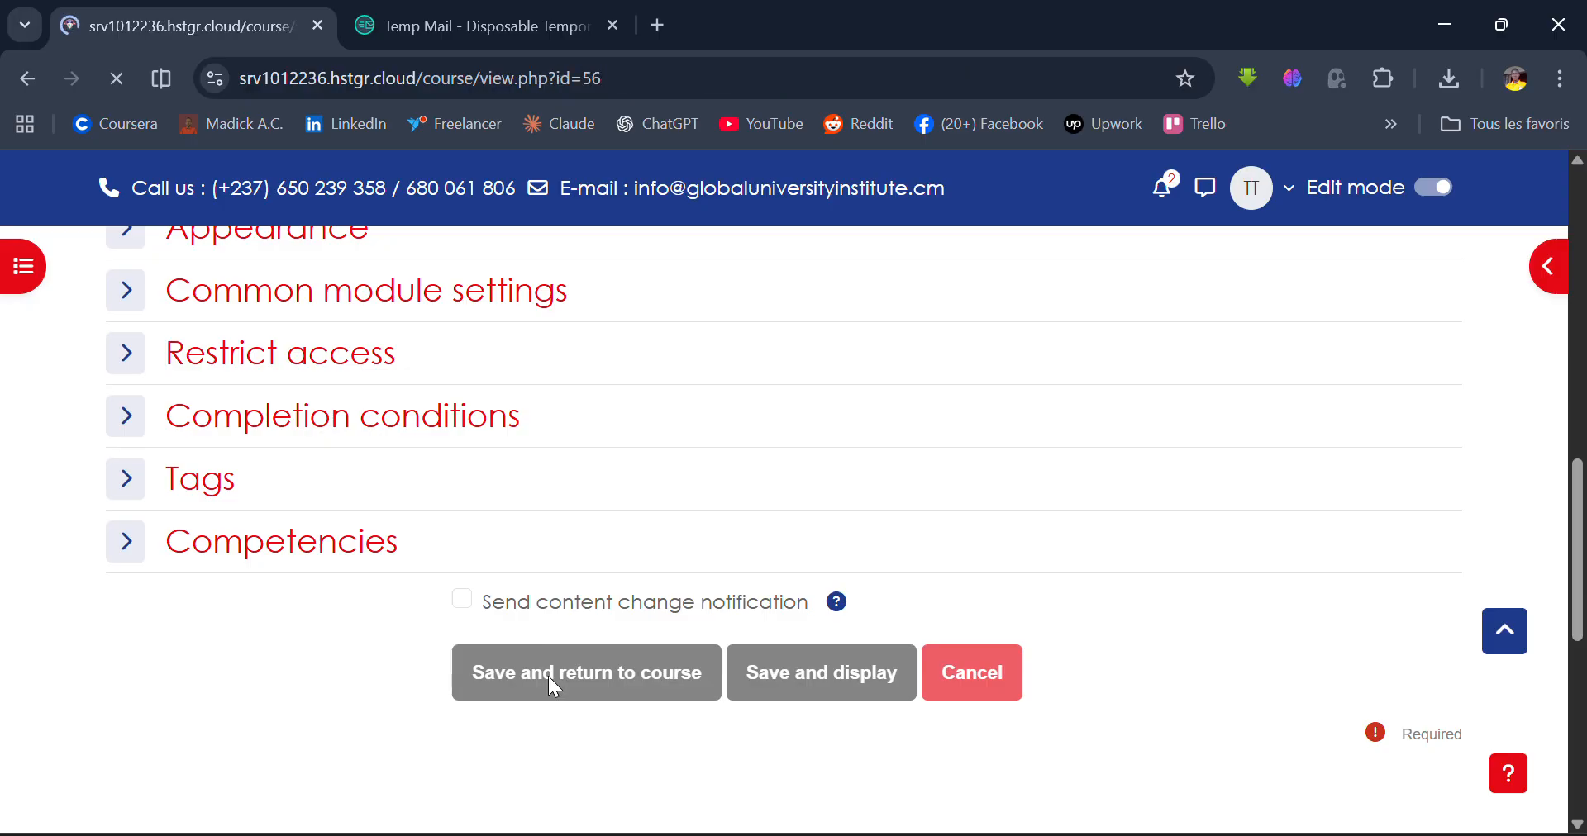
# Review the course page's contents around the Chapter One section, including its file, quiz and URL
pyautogui.scroll(-10, 548, 676)
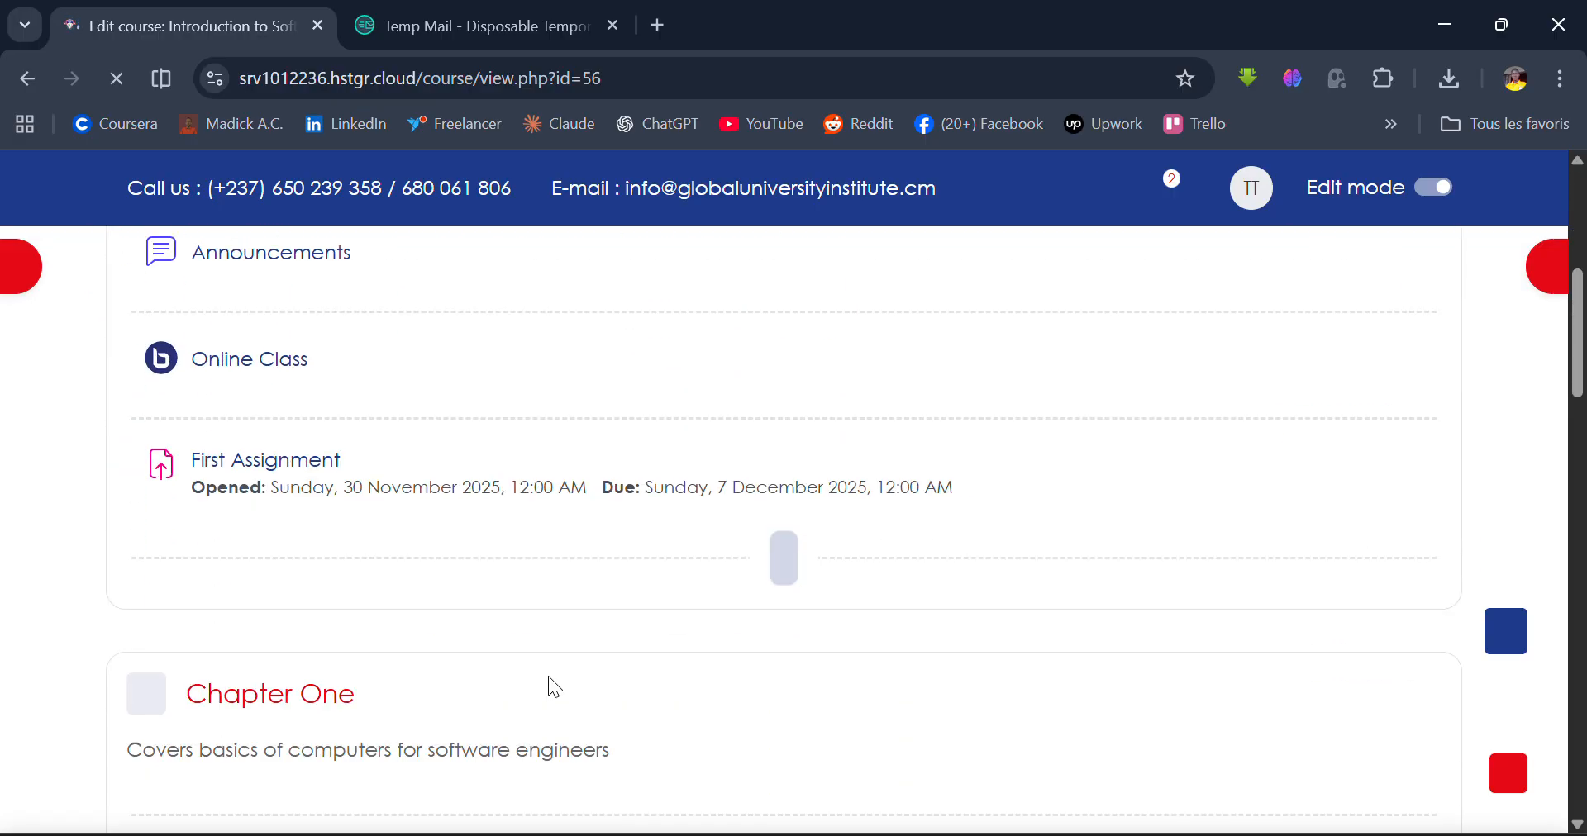
pyautogui.scroll(-1, 548, 676)
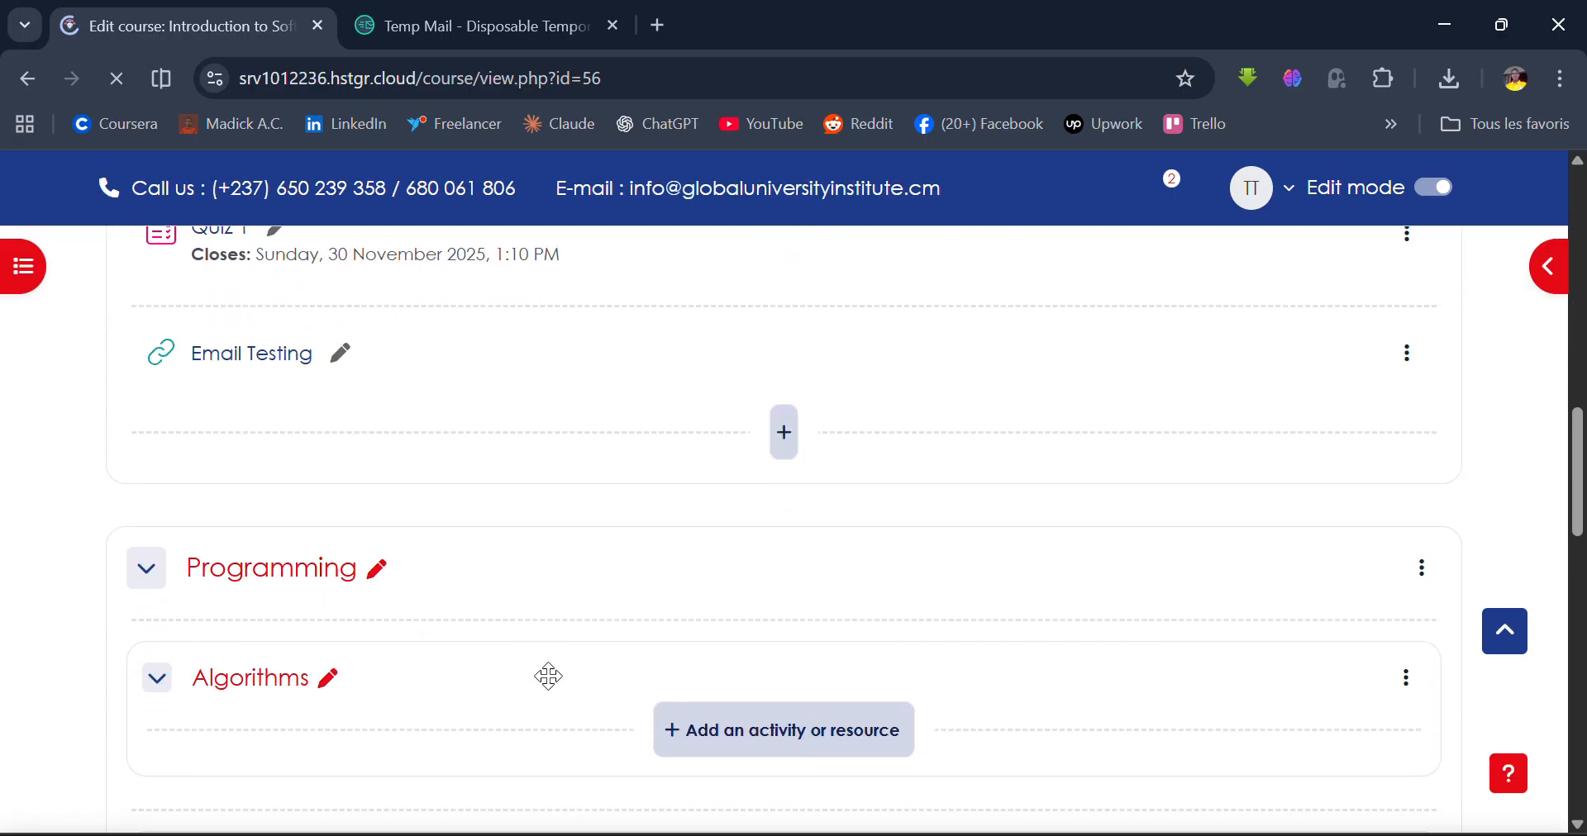
pyautogui.scroll(5, 305, 365)
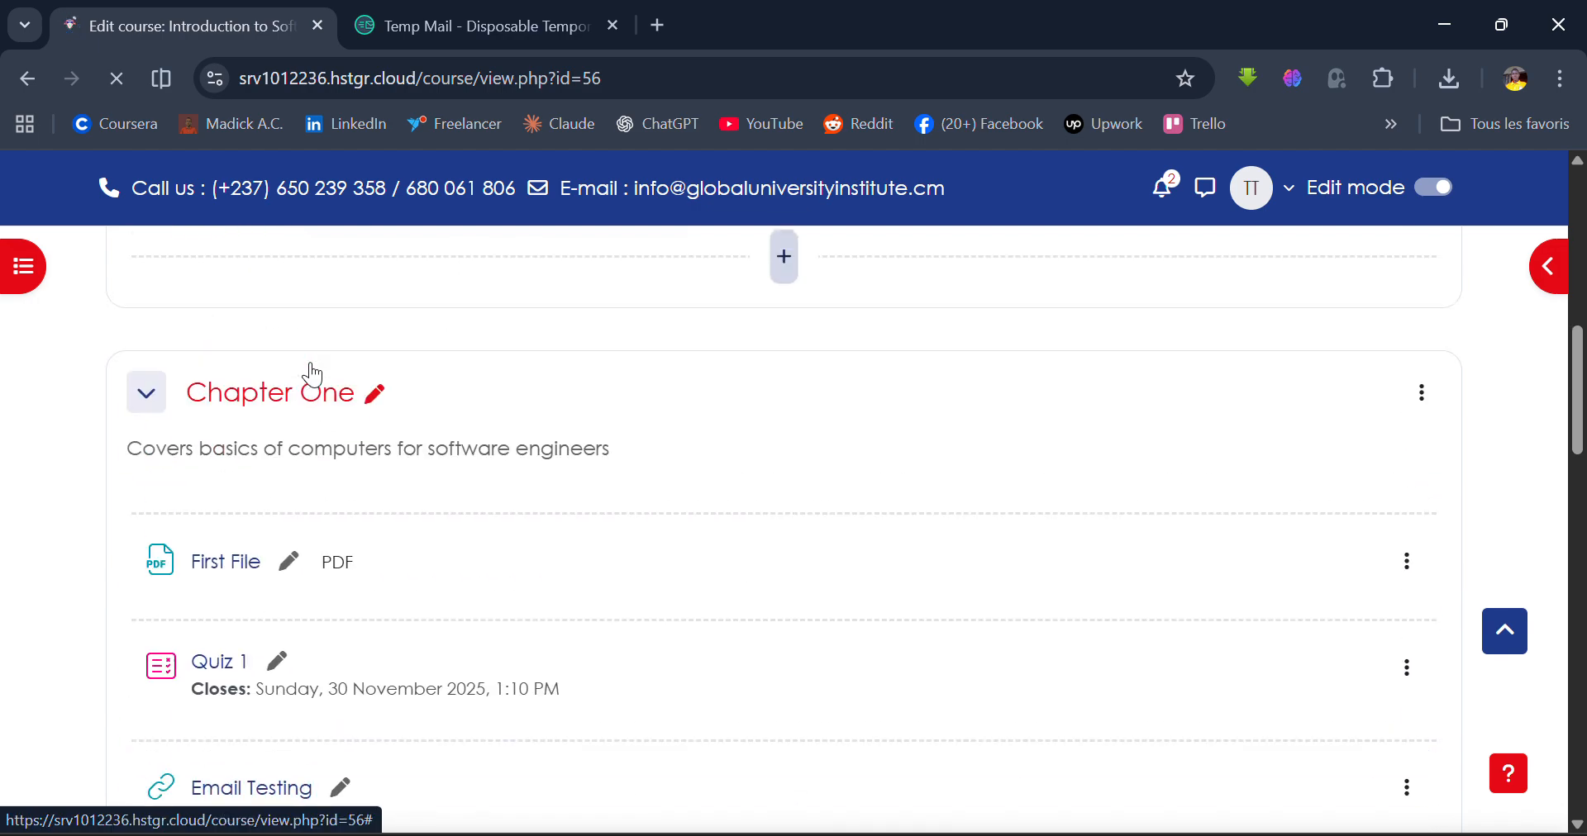
pyautogui.scroll(-3, 312, 369)
pyautogui.scroll(4, 312, 366)
pyautogui.scroll(-5, 312, 366)
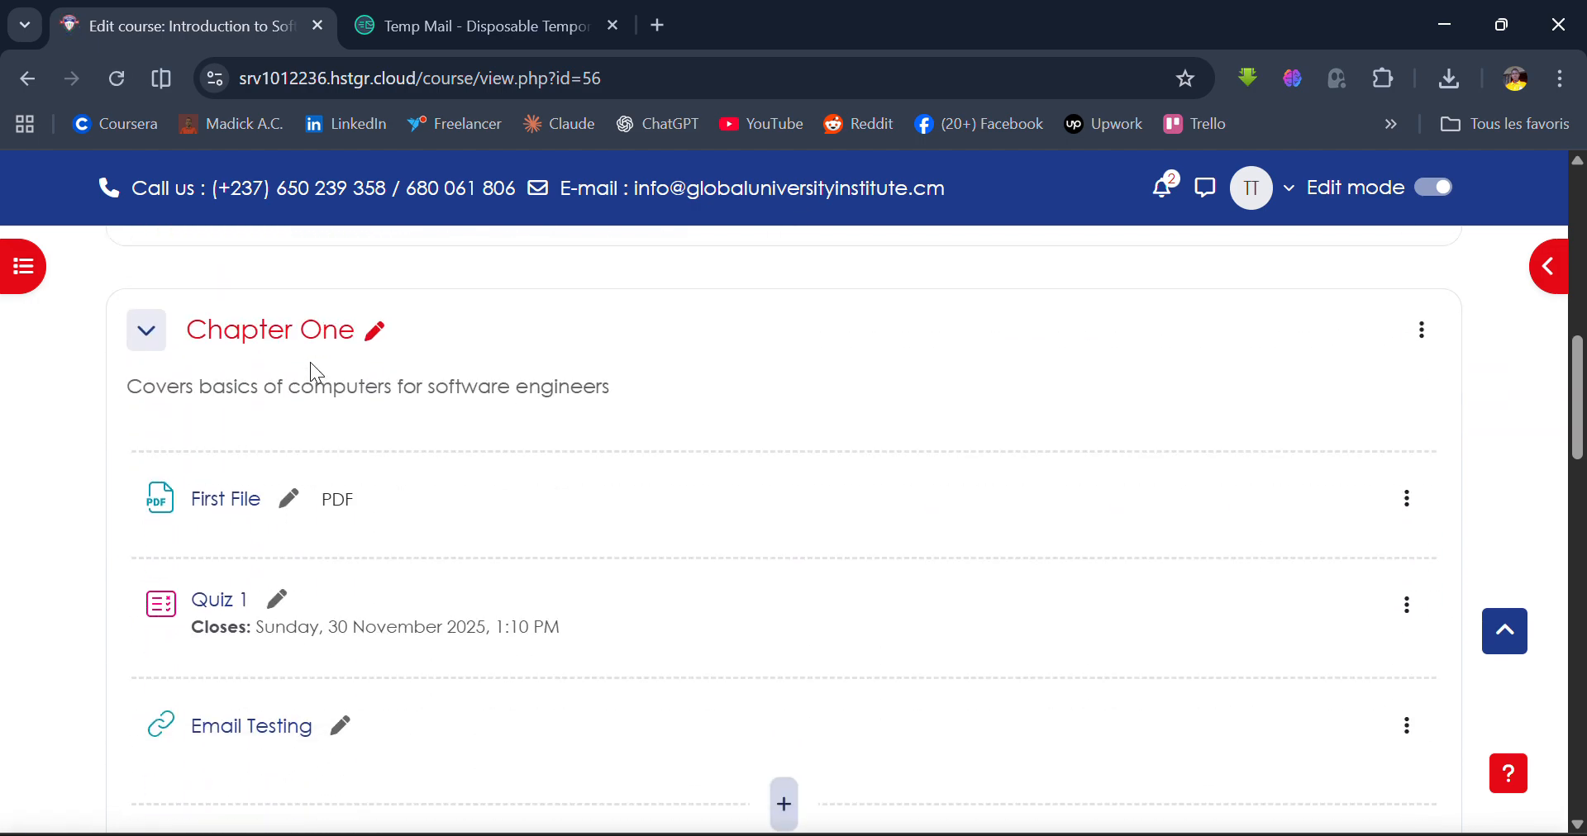
pyautogui.scroll(8, 313, 363)
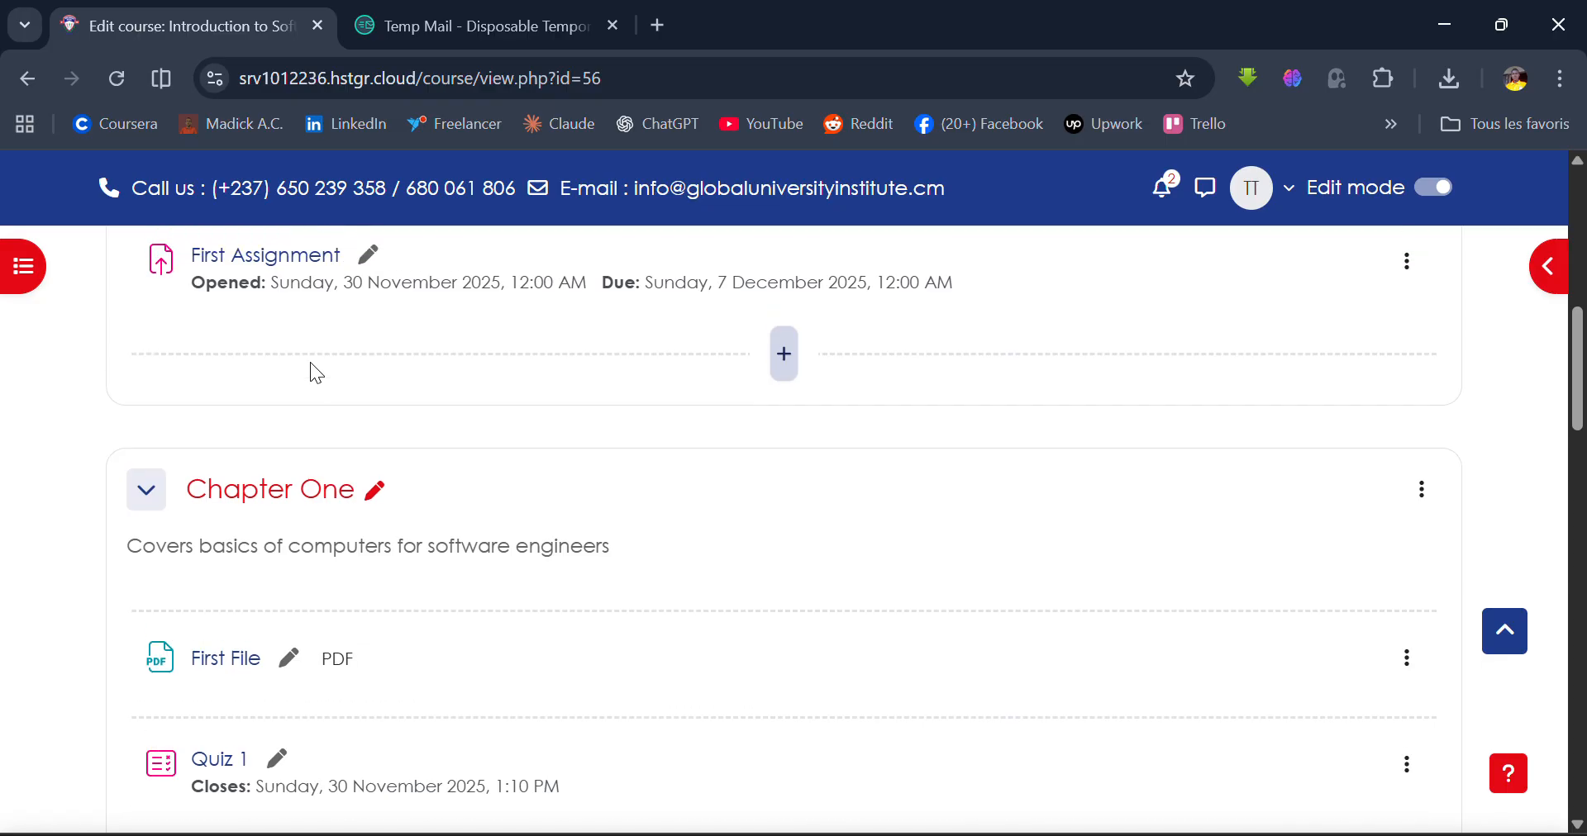
pyautogui.scroll(-3, 310, 362)
pyautogui.scroll(-1, 317, 374)
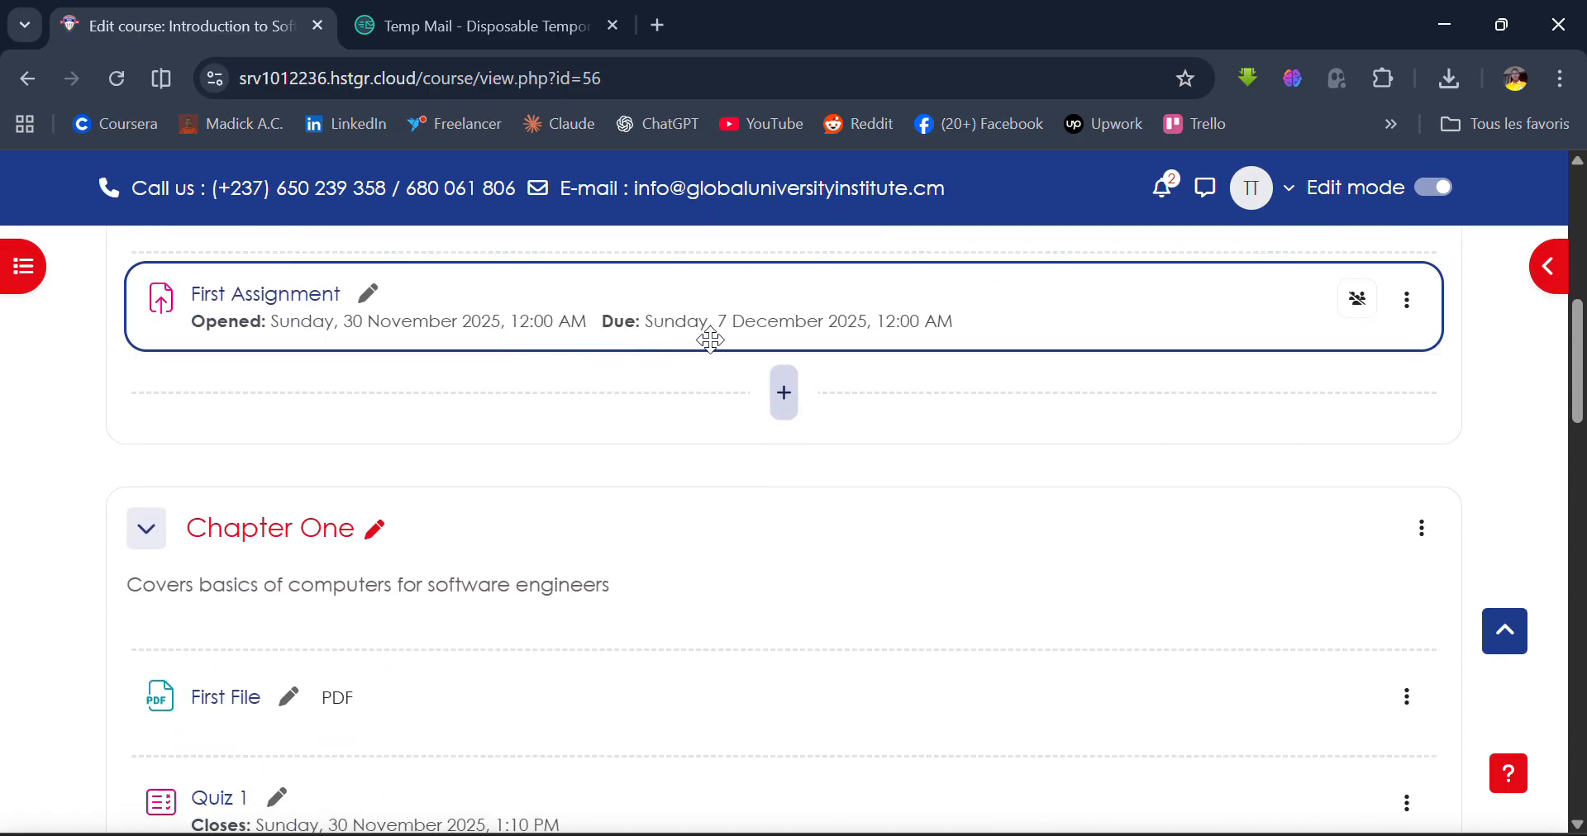
# Open the activity and resource chooser below First Assignment and examine the available activity and resource types
pyautogui.click(795, 406)
pyautogui.click(898, 463)
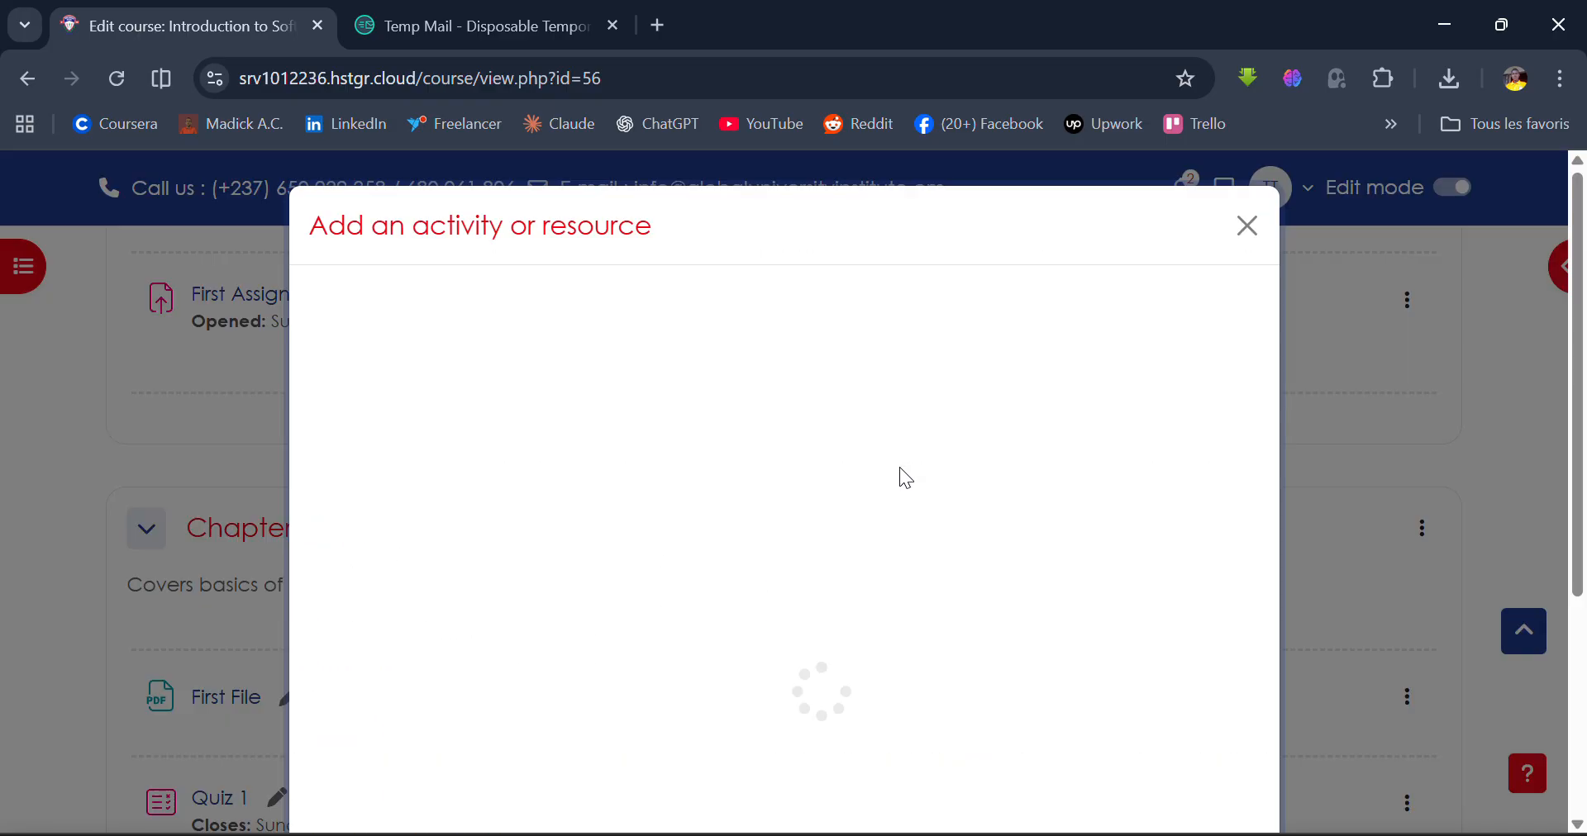
pyautogui.scroll(-5, 899, 472)
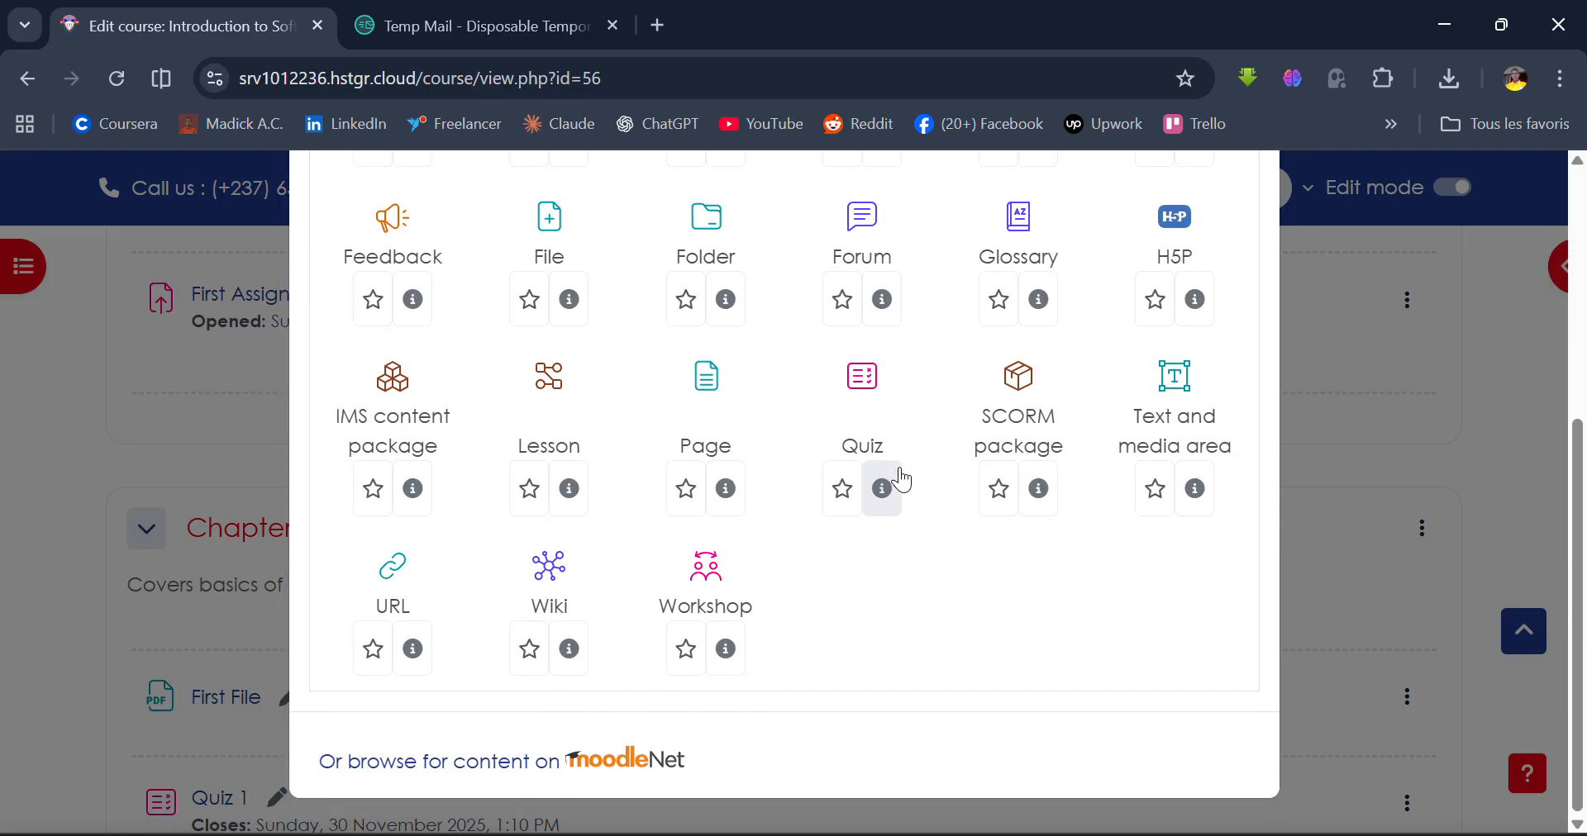
pyautogui.scroll(1, 901, 480)
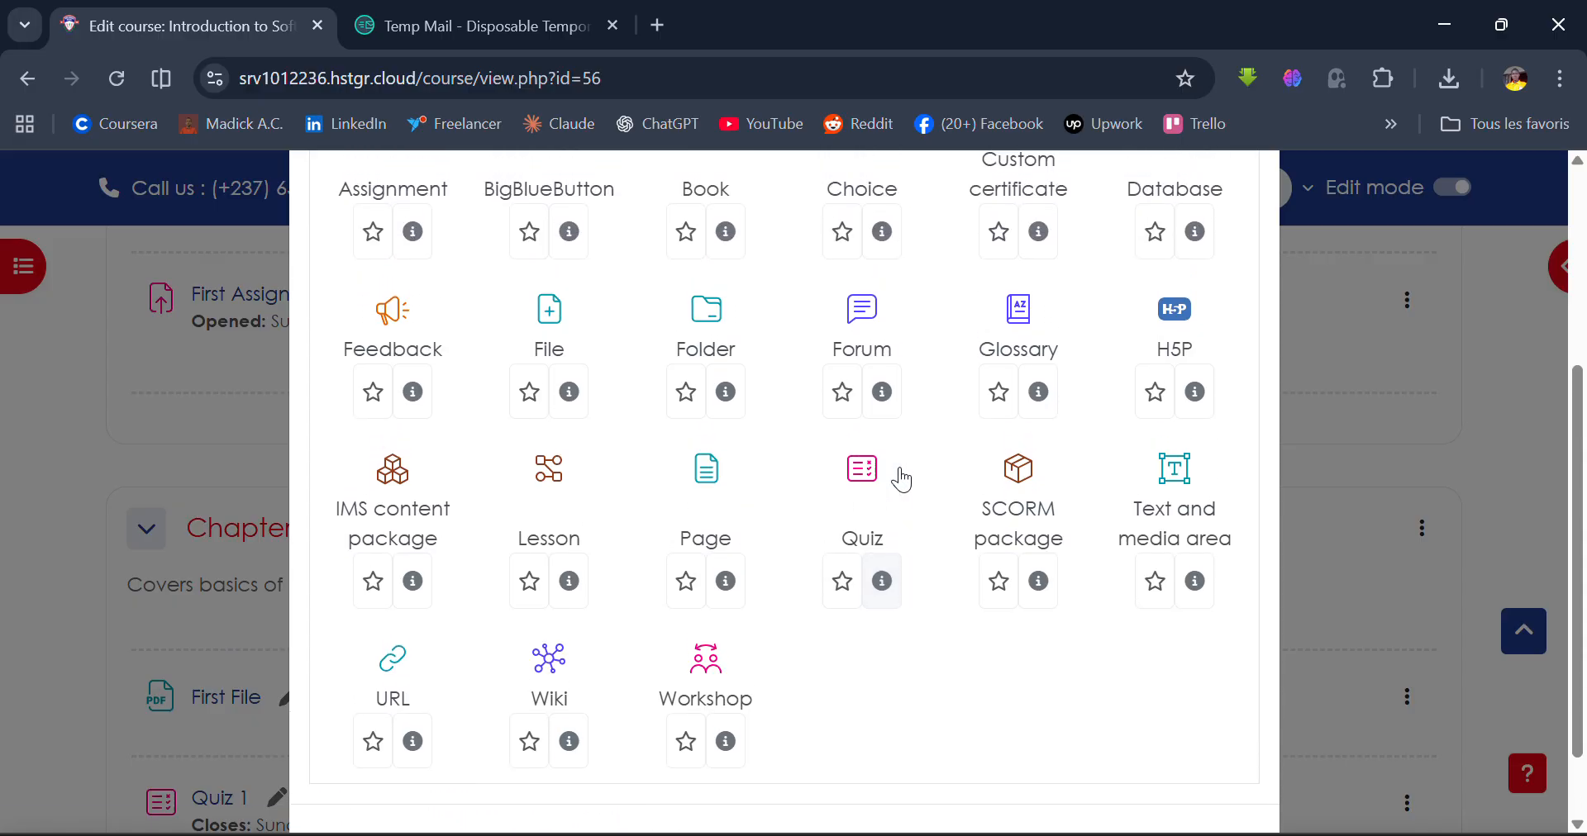
pyautogui.scroll(4, 901, 479)
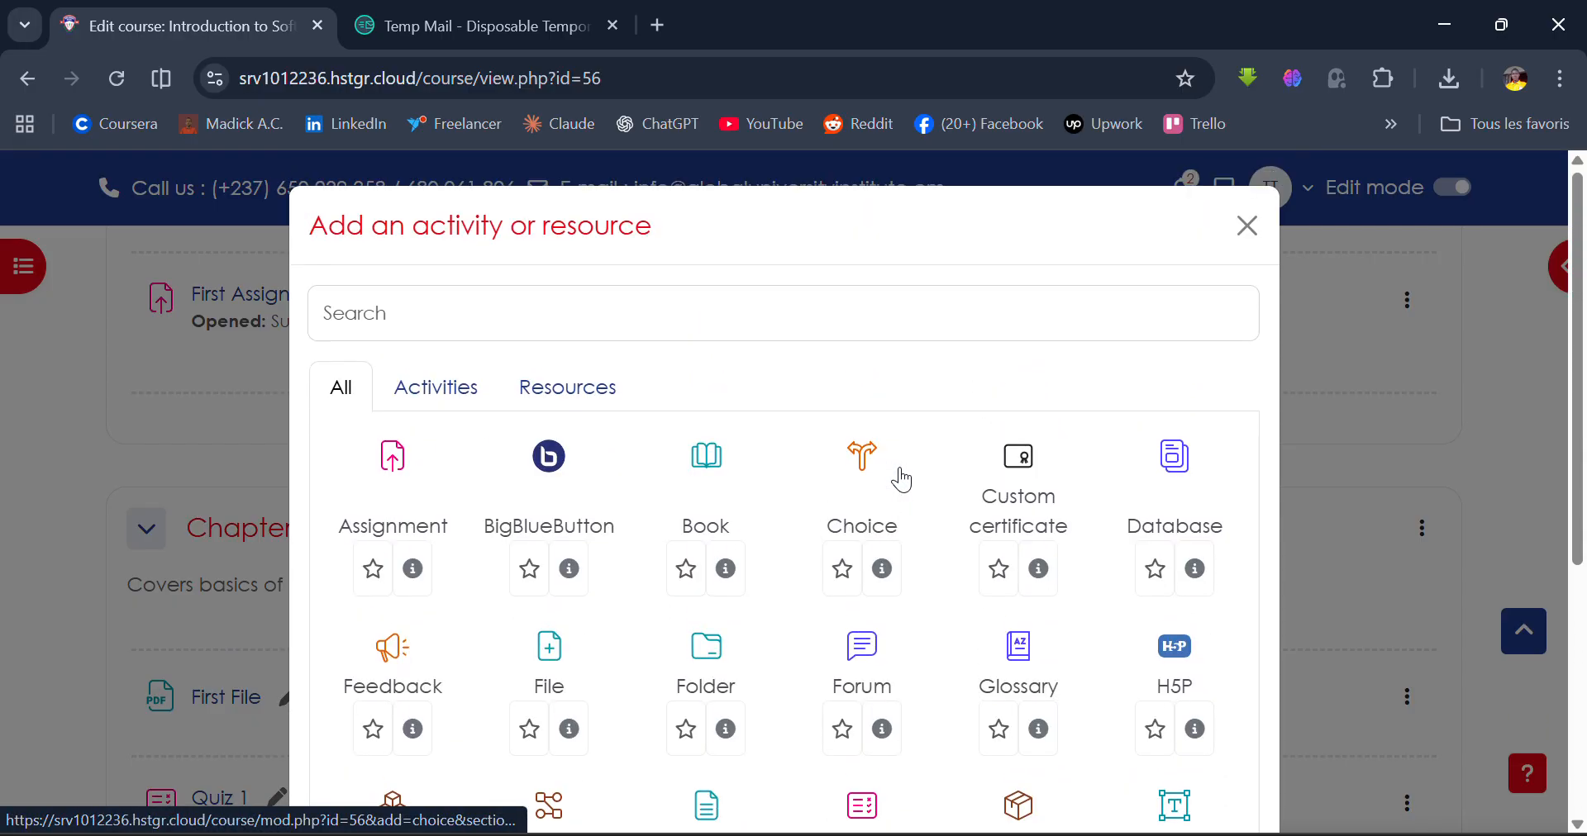
pyautogui.scroll(-3, 901, 479)
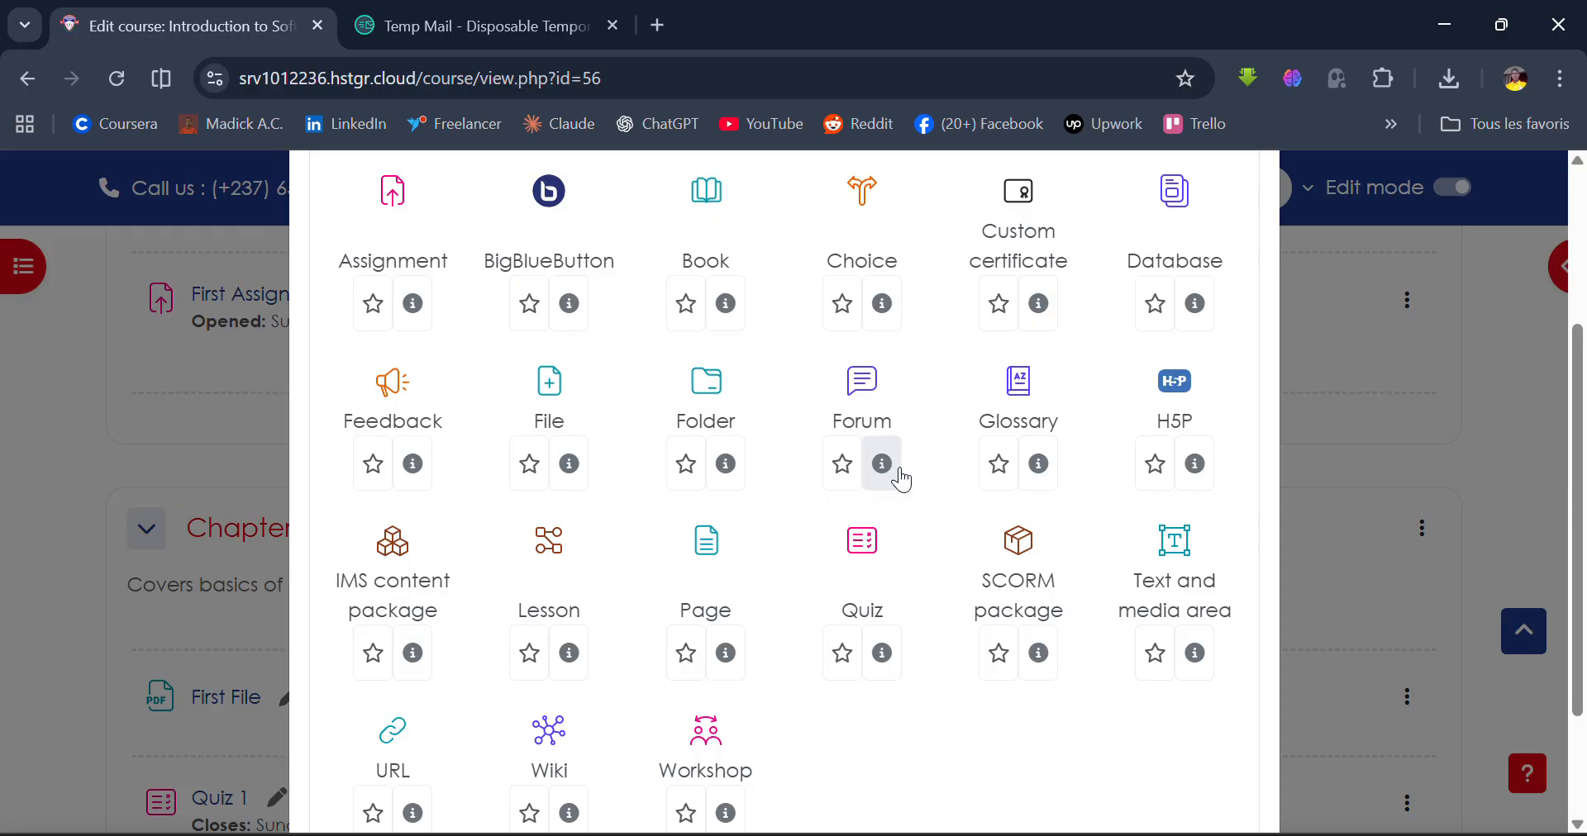
pyautogui.scroll(-2, 901, 475)
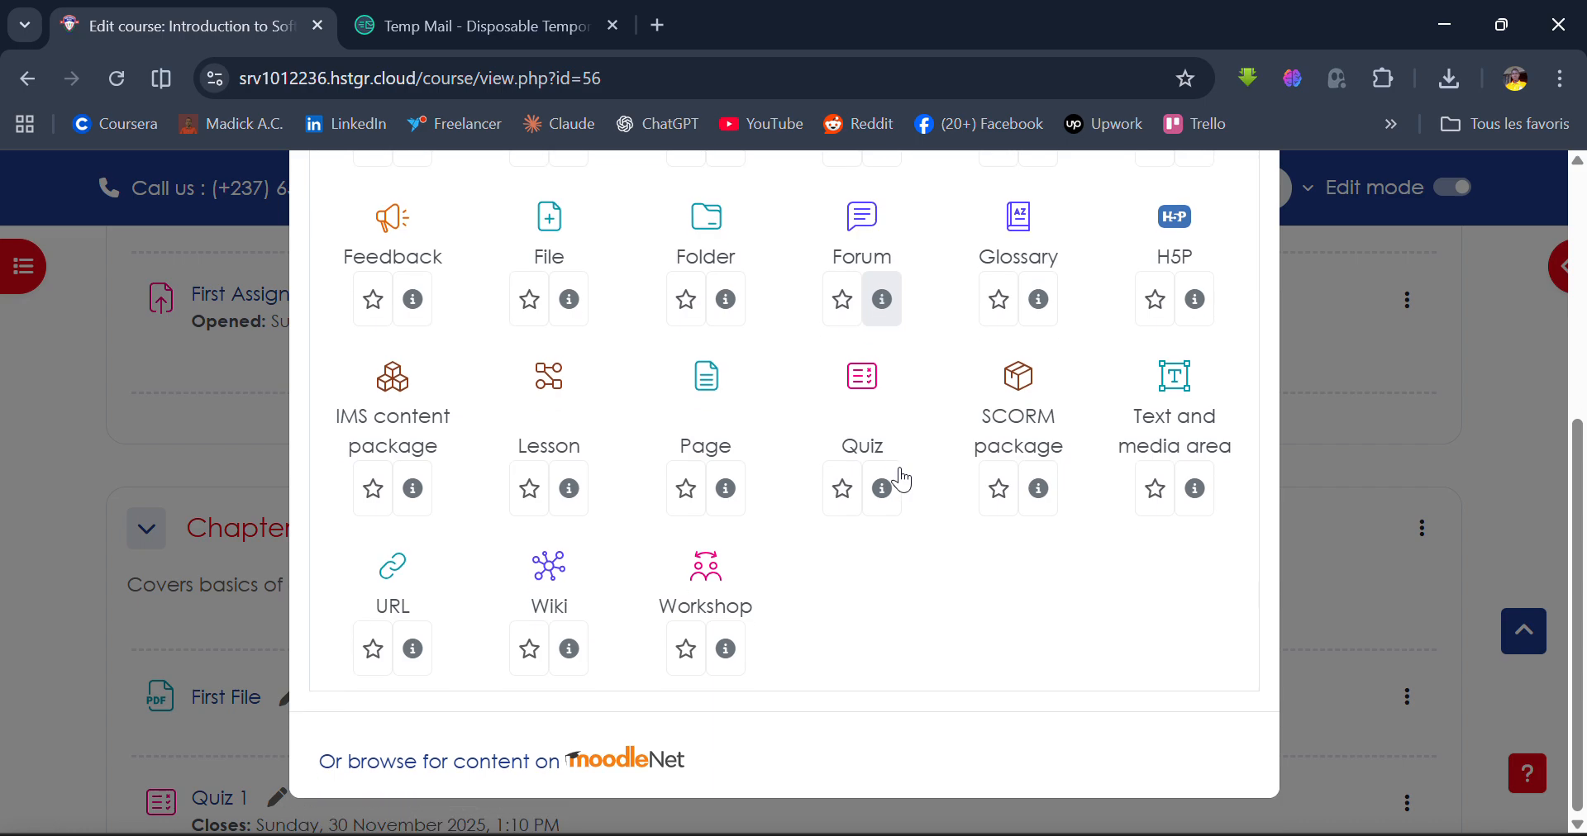